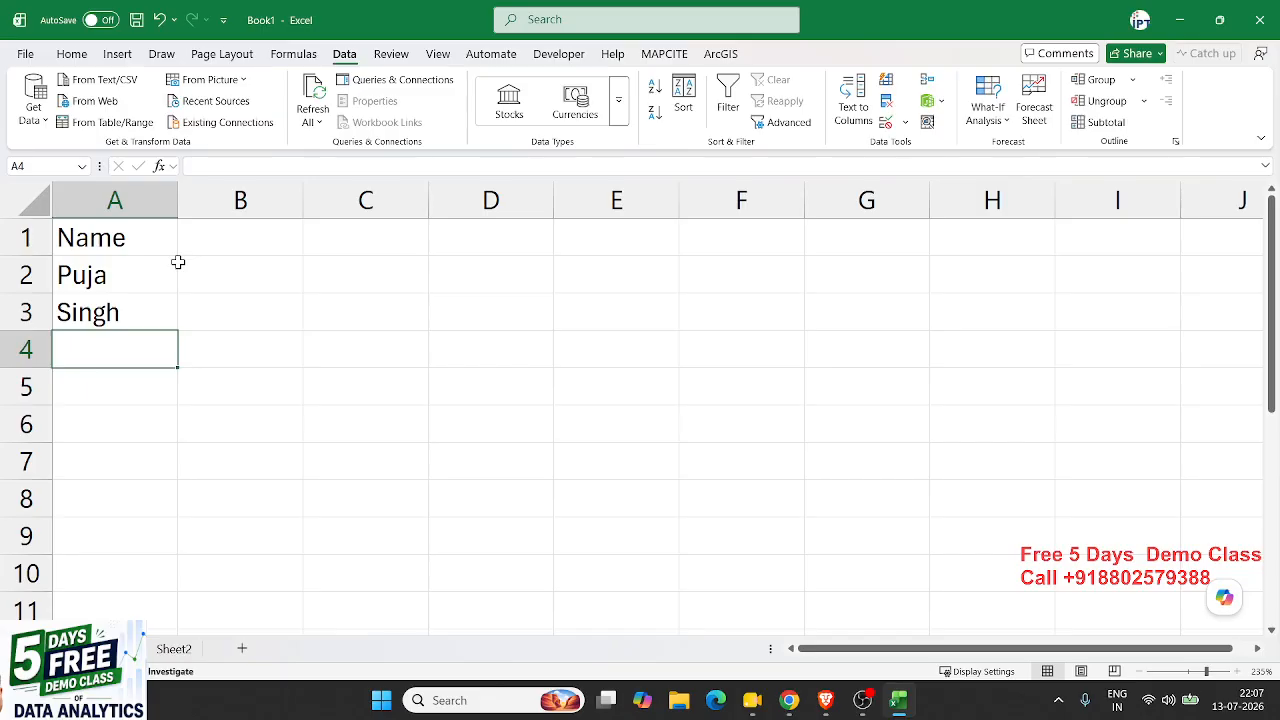
- Enter the remaining four names in A4:A7, correcting typos along the way
type("Tin")
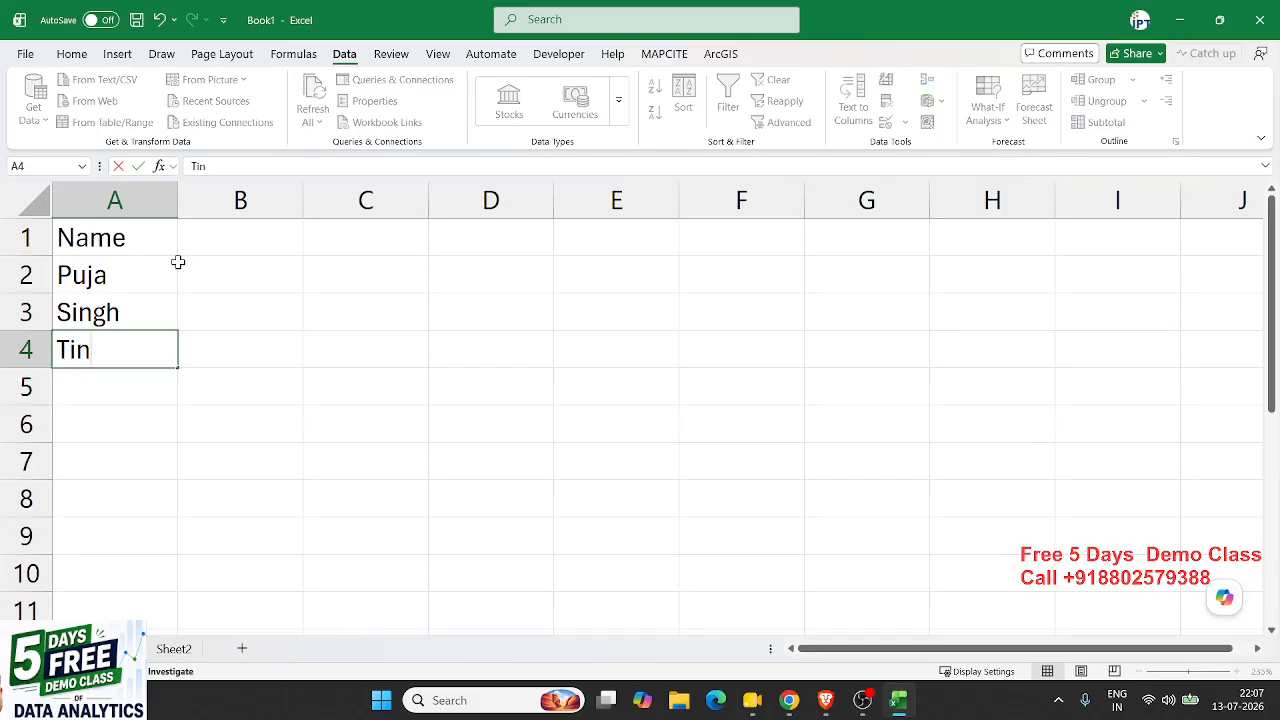
key("Return")
key("Up")
type("Time")
key("BackSpace")
type("na")
key("Return")
type("Ra")
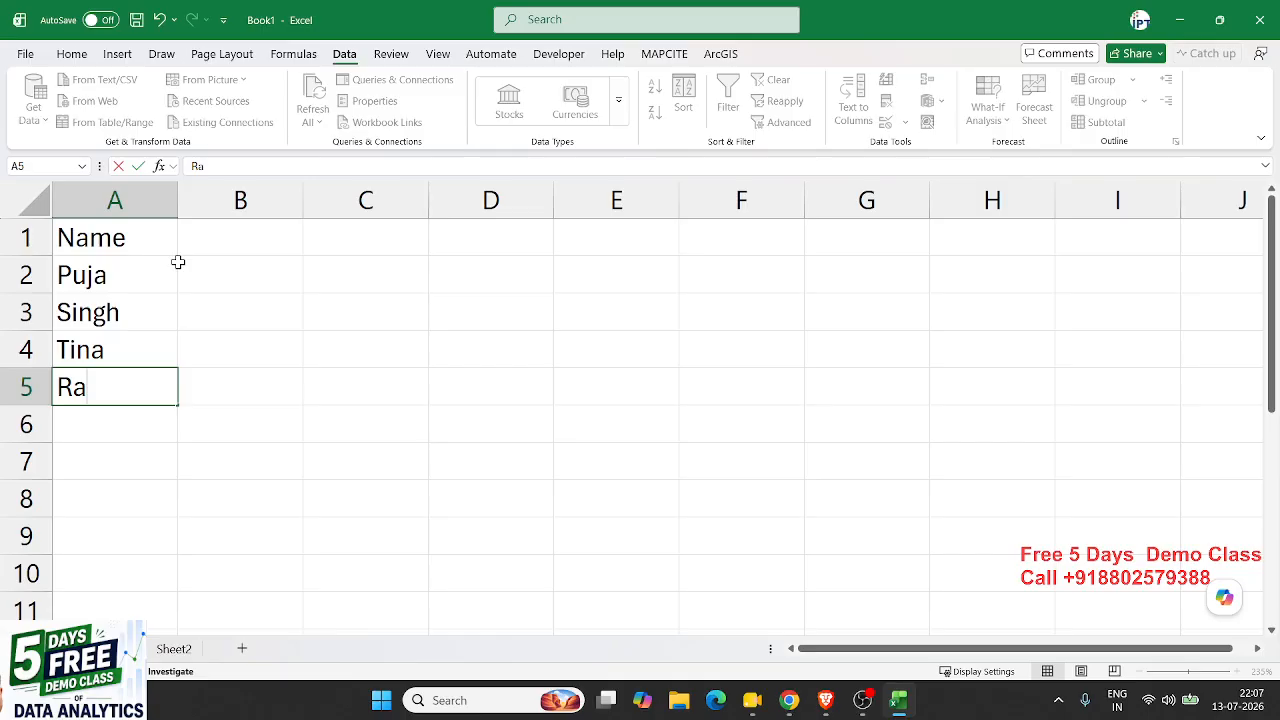
type("vi")
key("Return")
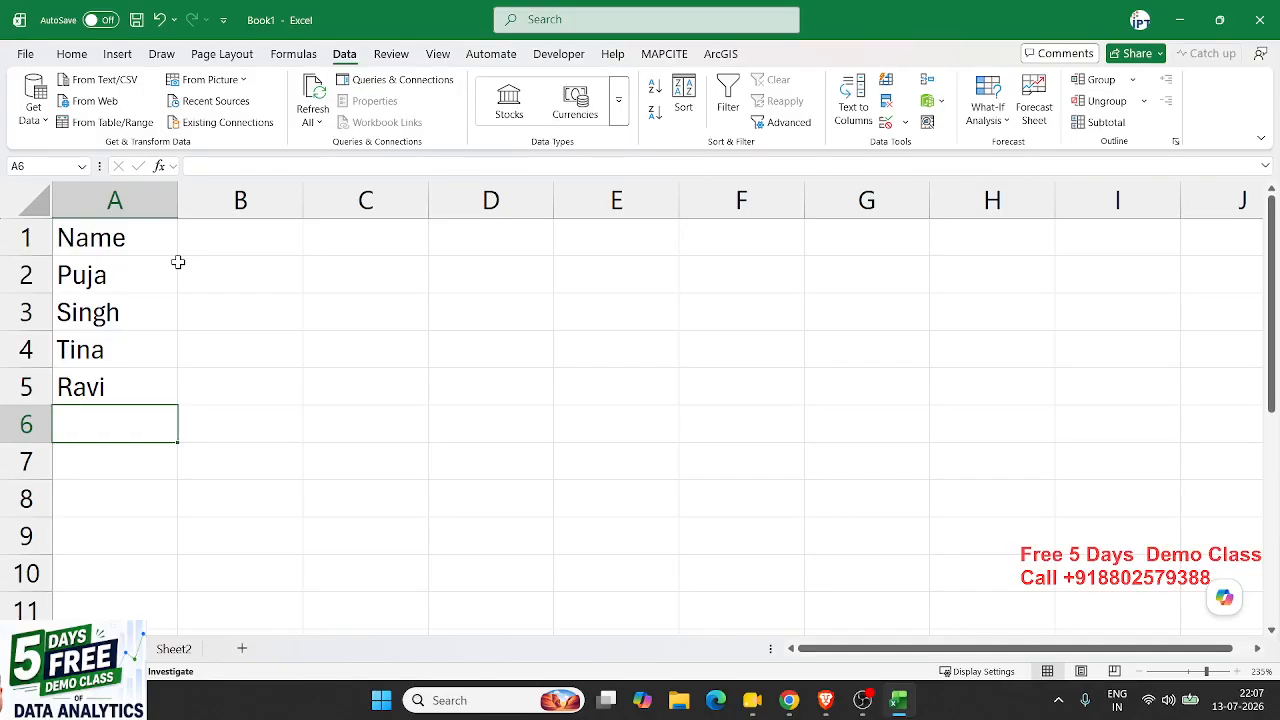
type("Om")
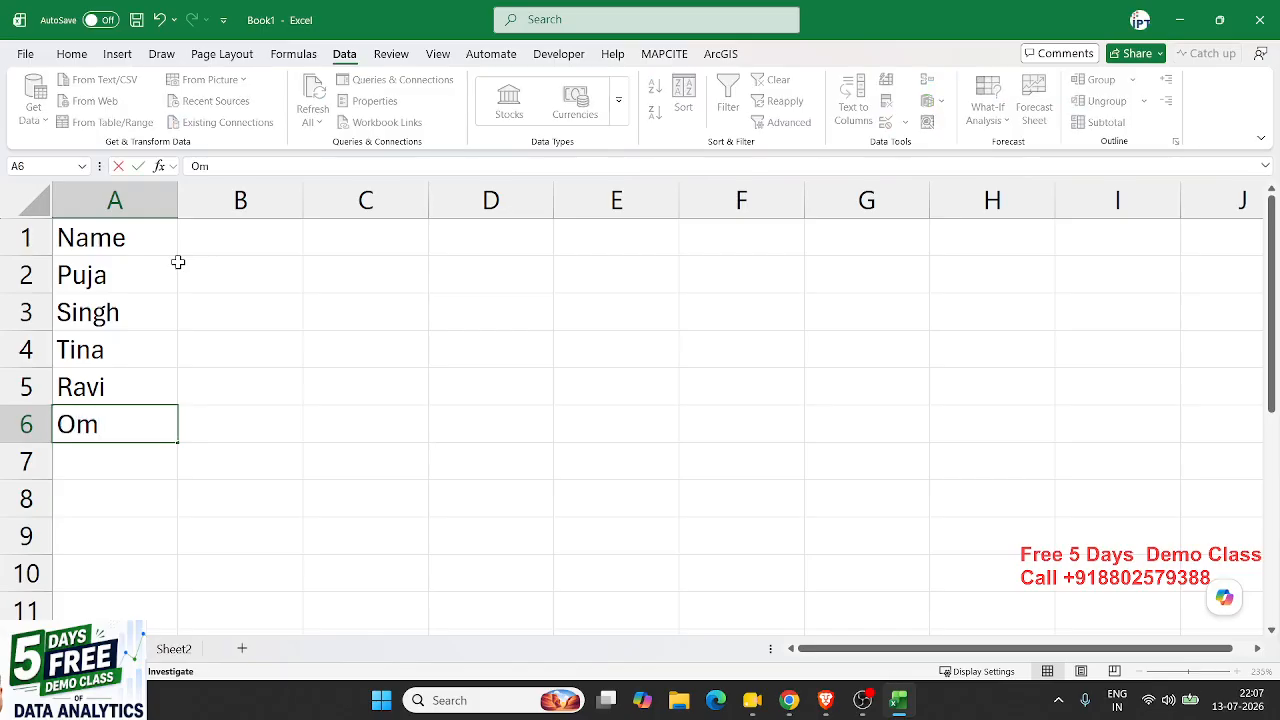
key("BackSpace")
type("M")
key("Return")
type("Mo")
key("BackSpace")
type("Mohon")
key("Return")
- Add the header Jan in cell B1
key("ctrl+Up")
key("ctrl+Up")
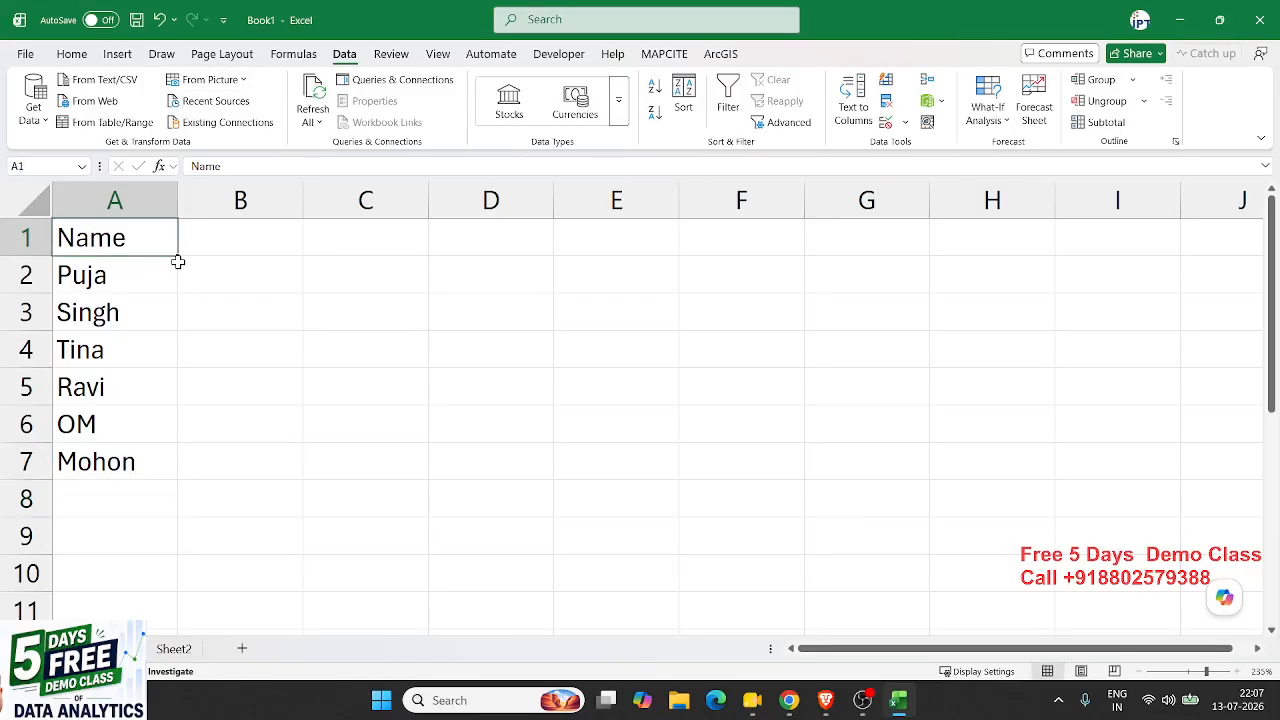
key("Right")
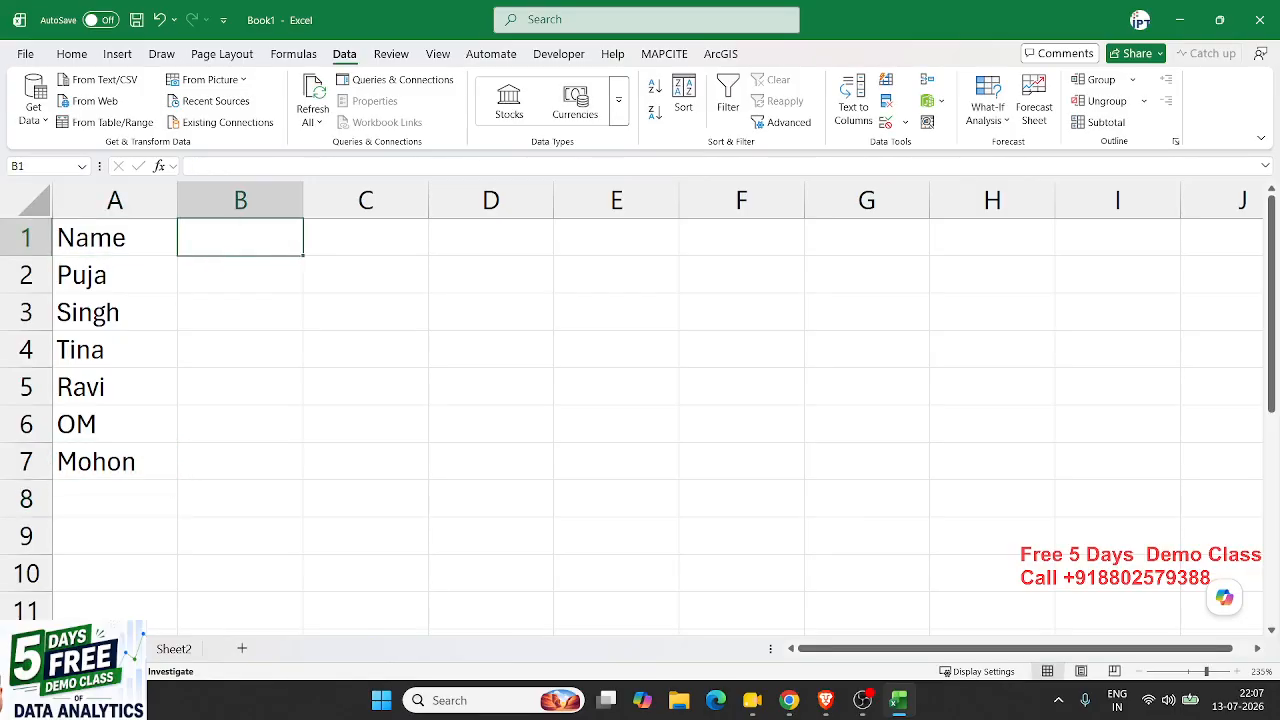
key("alt+Tab")
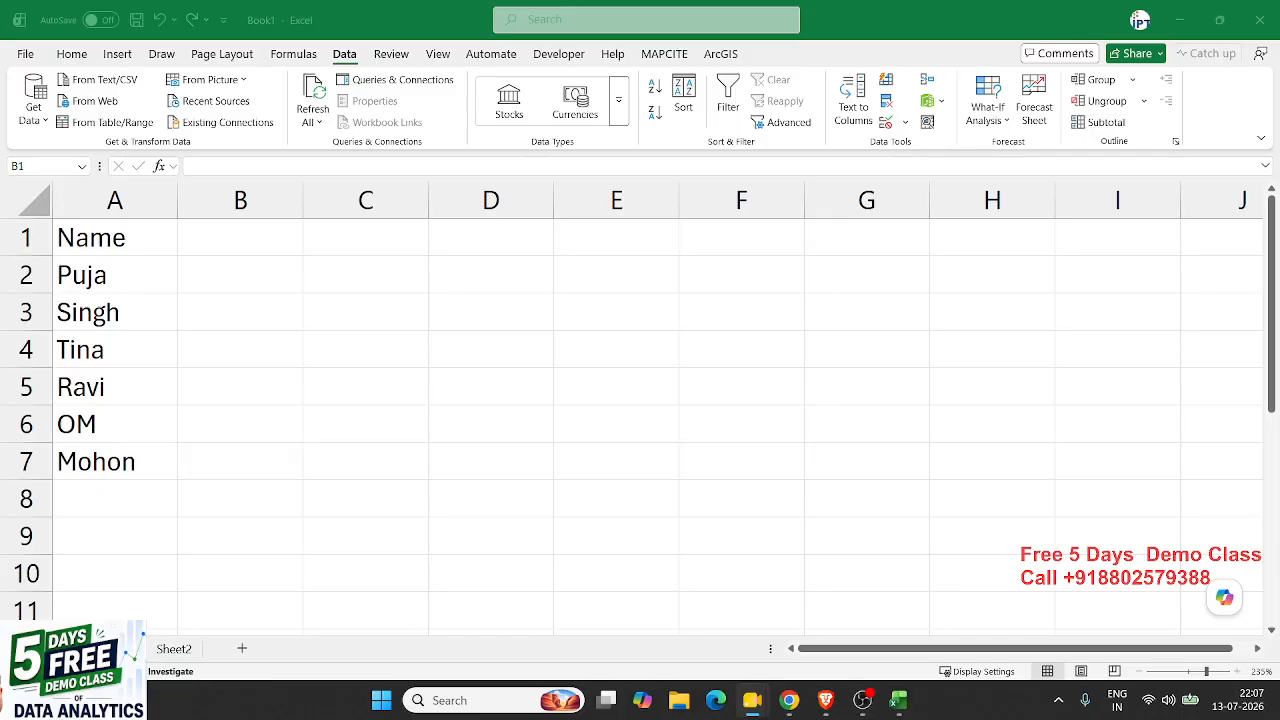
key("alt+Tab")
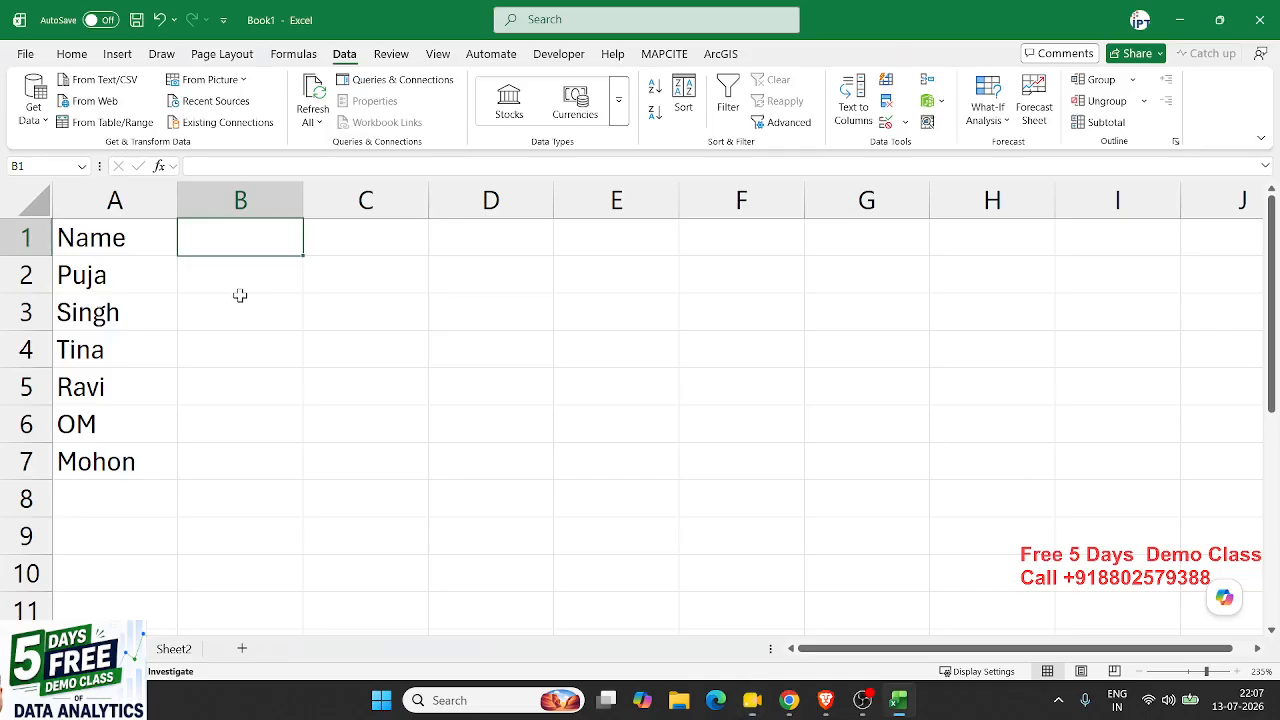
left_click(137, 277)
left_click(203, 245)
type("Jan")
key("Return")
- Enter the Jan values 85, 36, 32, 36, 32, 36 in B2:B7
type("85")
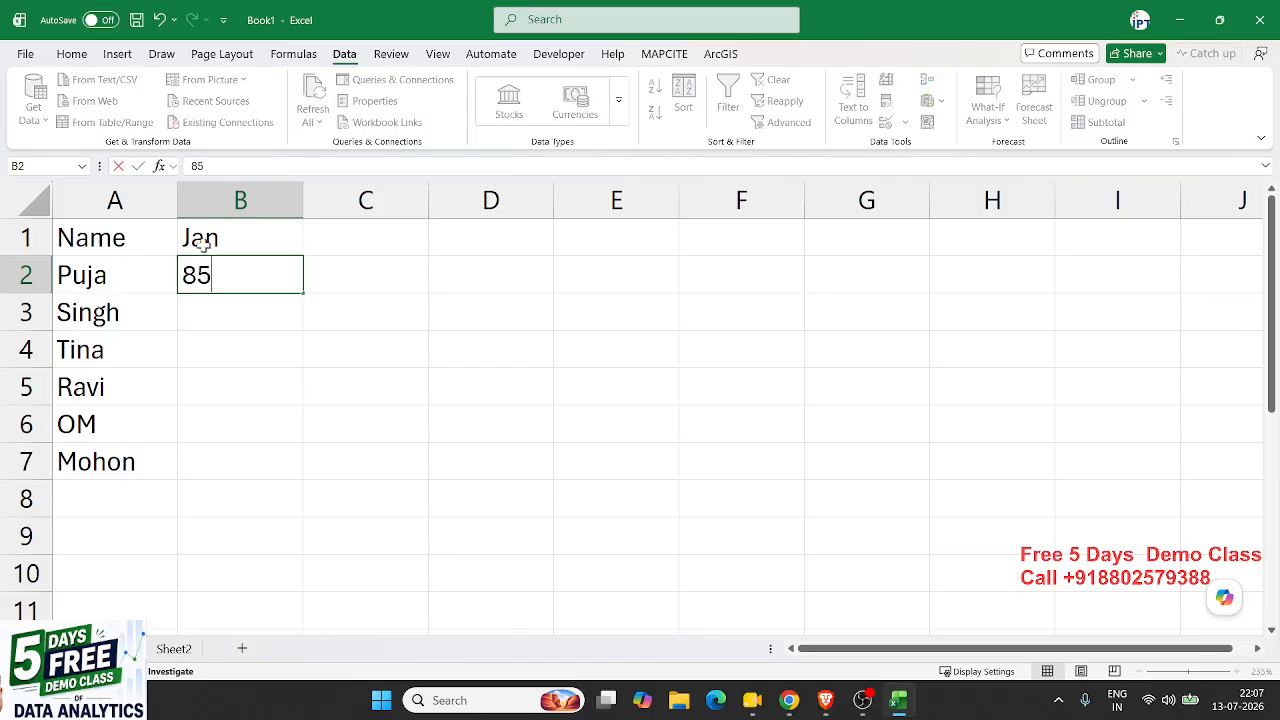
key("Return")
type("36")
key("Return")
type("32")
key("Return")
type("36")
key("Return")
type("32")
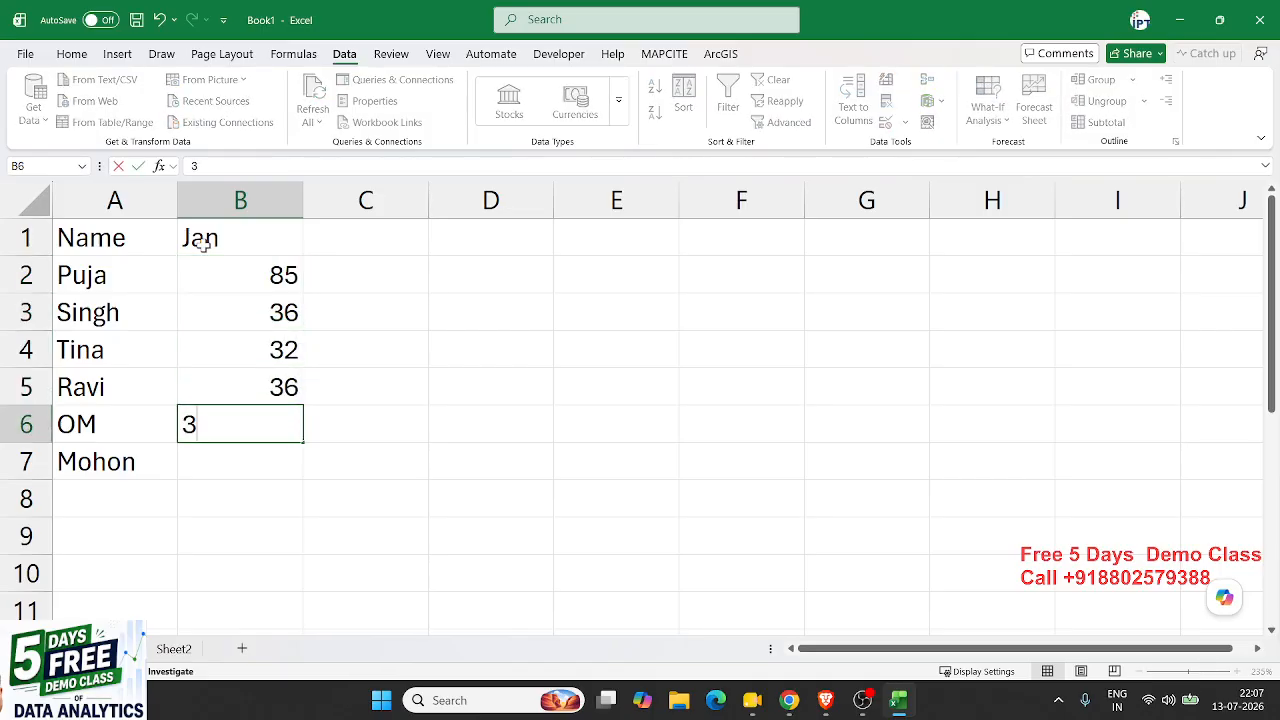
key("Return")
type("36")
key("Return")
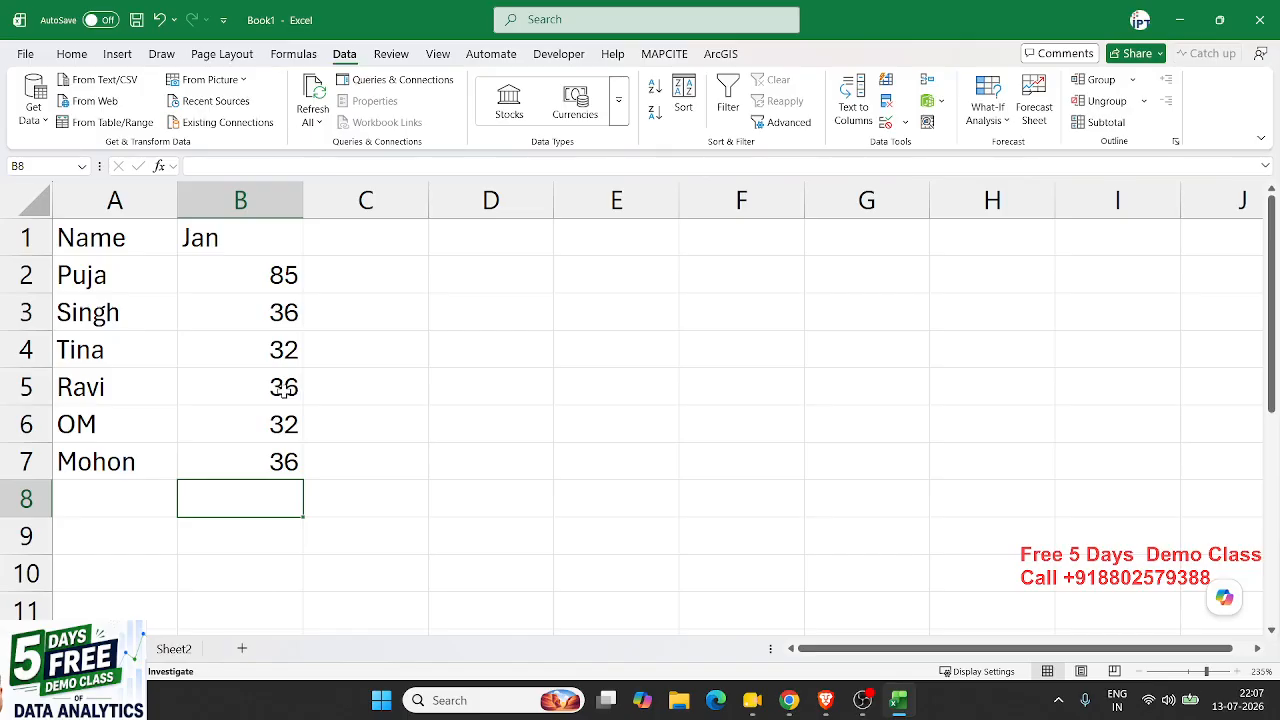
- Return focus to the workbook and select the Name header in A1
left_click(278, 281)
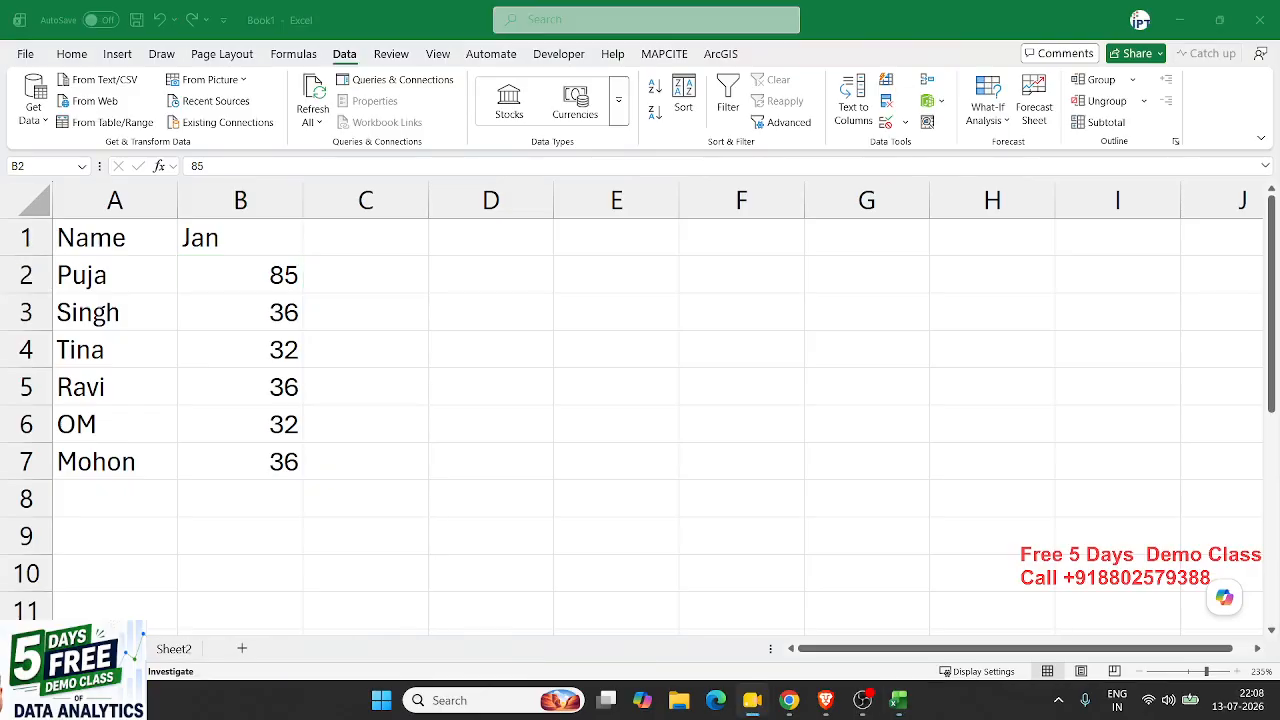
left_click(561, 363)
left_click(263, 251)
left_click(134, 240)
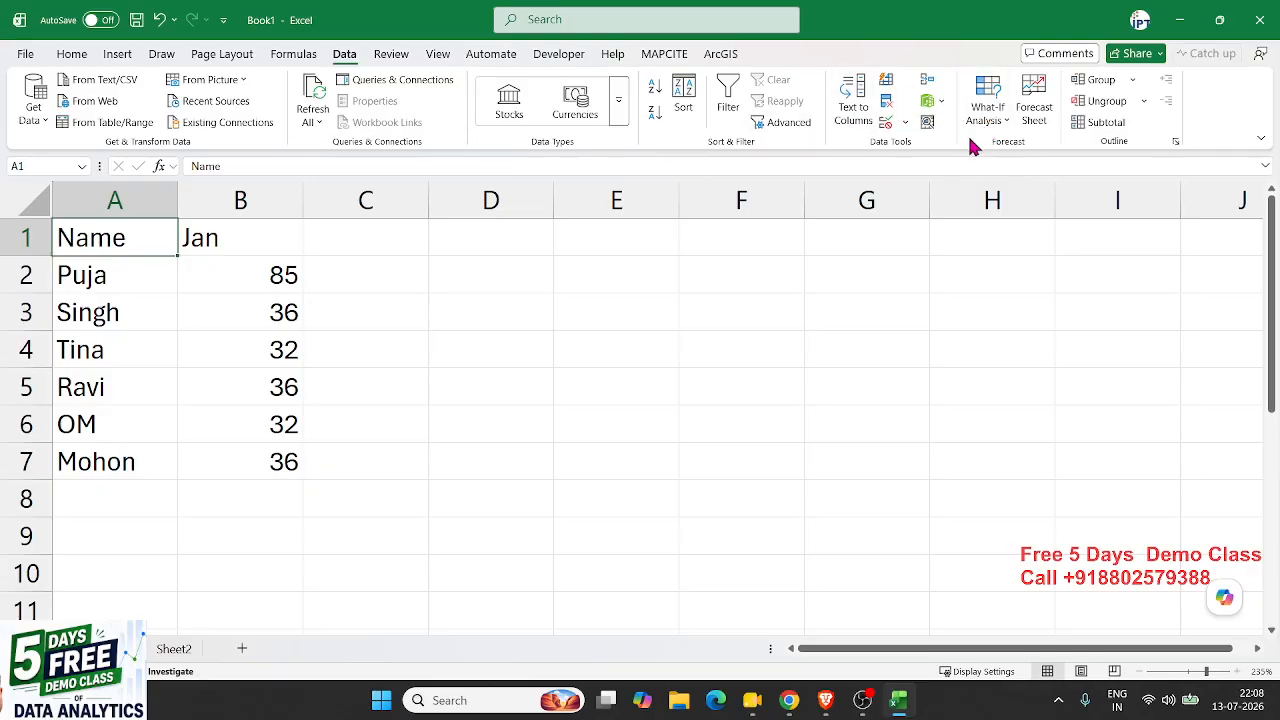
- Custom-sort the table by the Jan column, Largest to Smallest
left_click(80, 56)
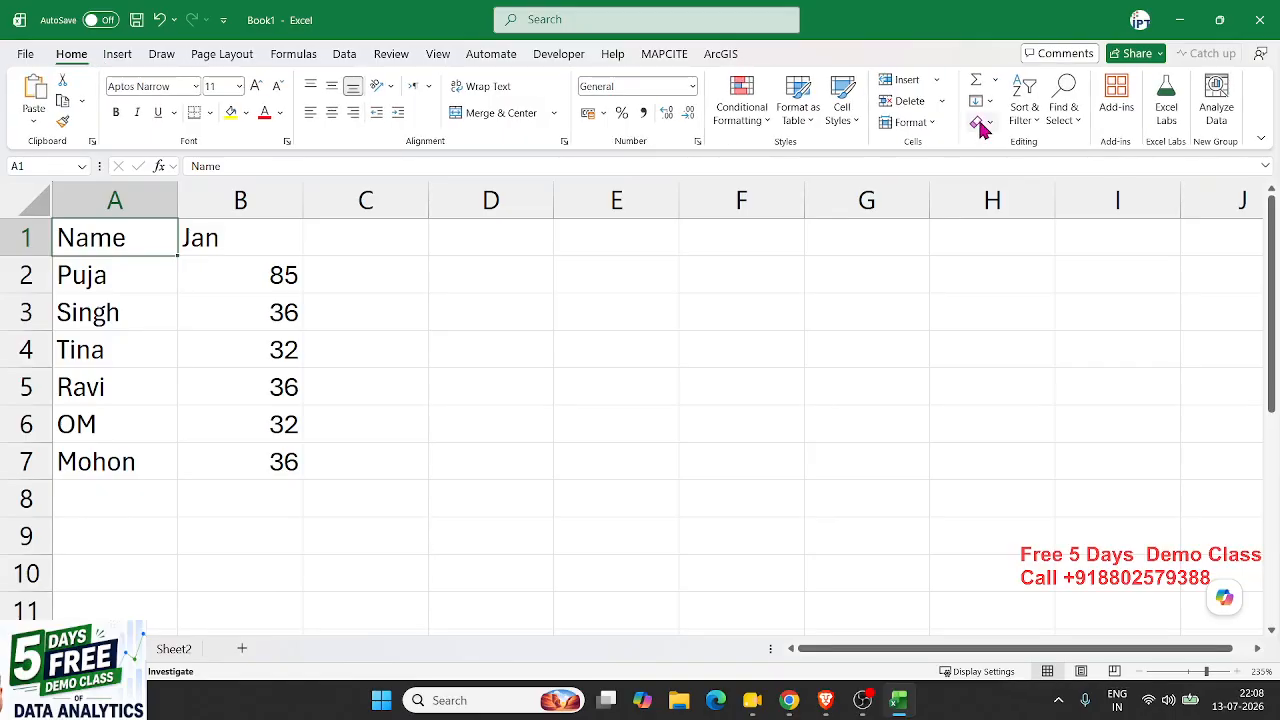
left_click(1022, 116)
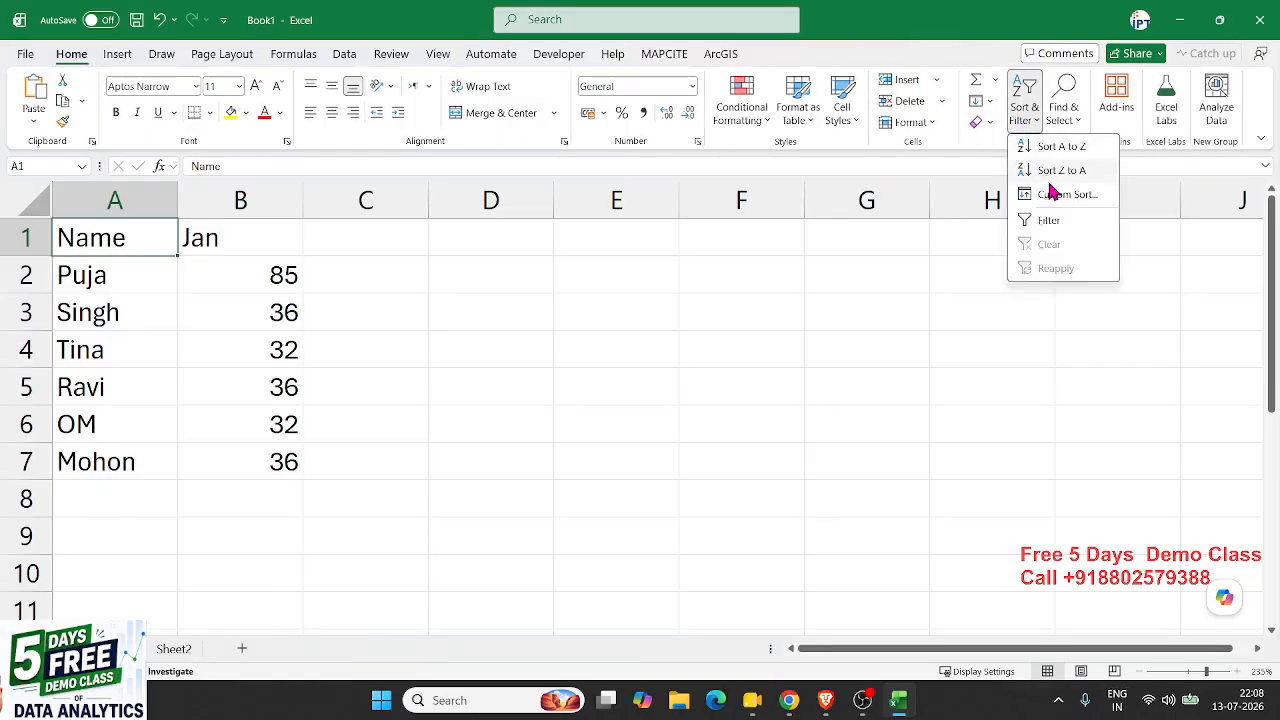
left_click(1052, 193)
left_click(218, 306)
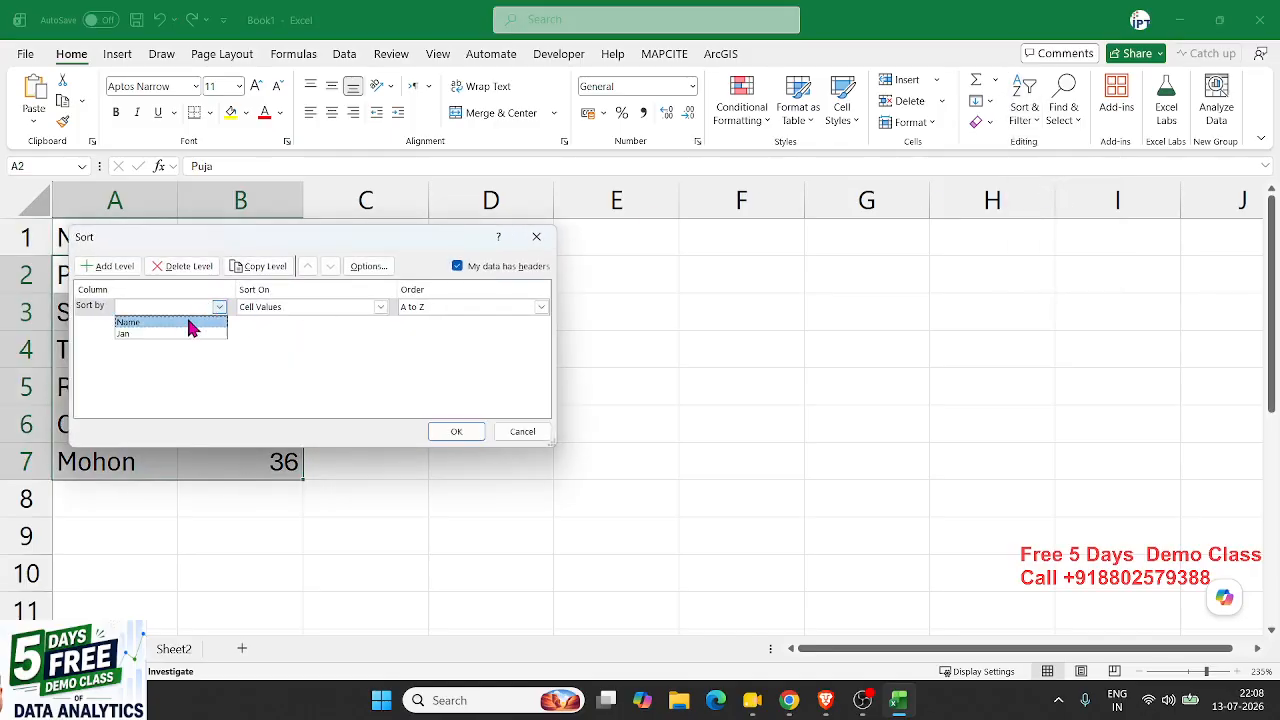
left_click(180, 334)
left_click_drag(296, 242, 838, 288)
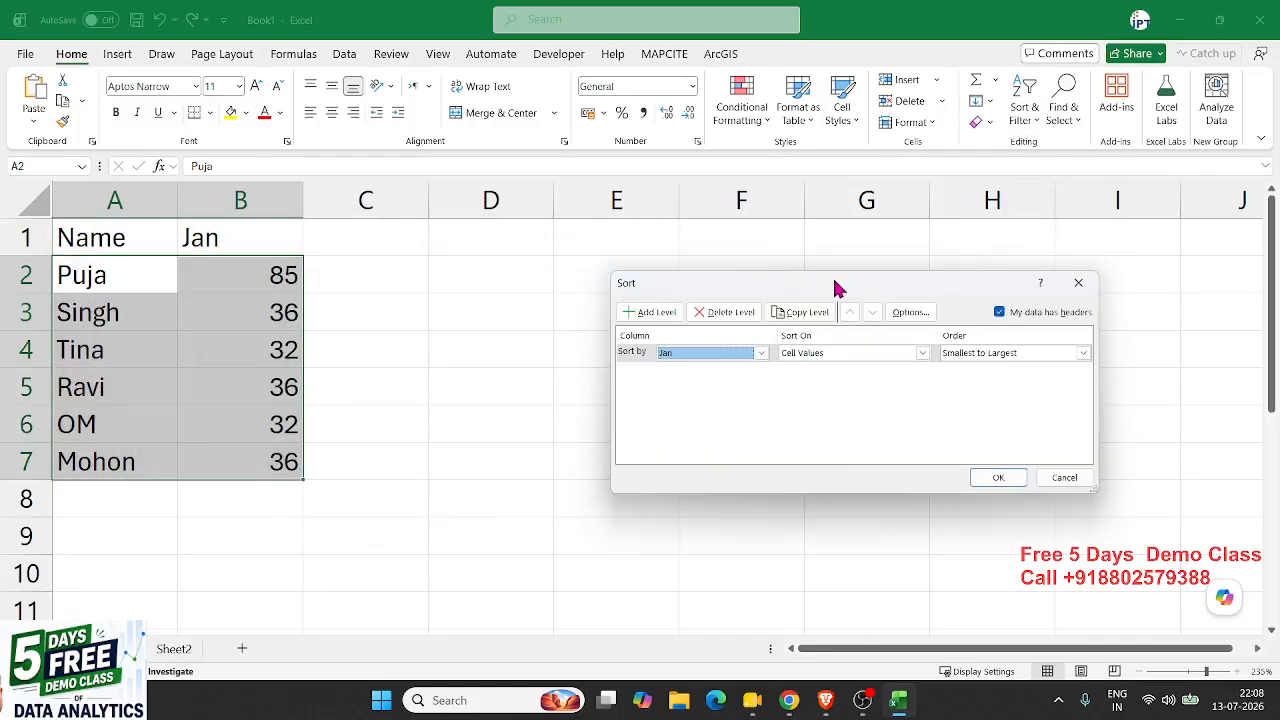
left_click(996, 362)
left_click(990, 381)
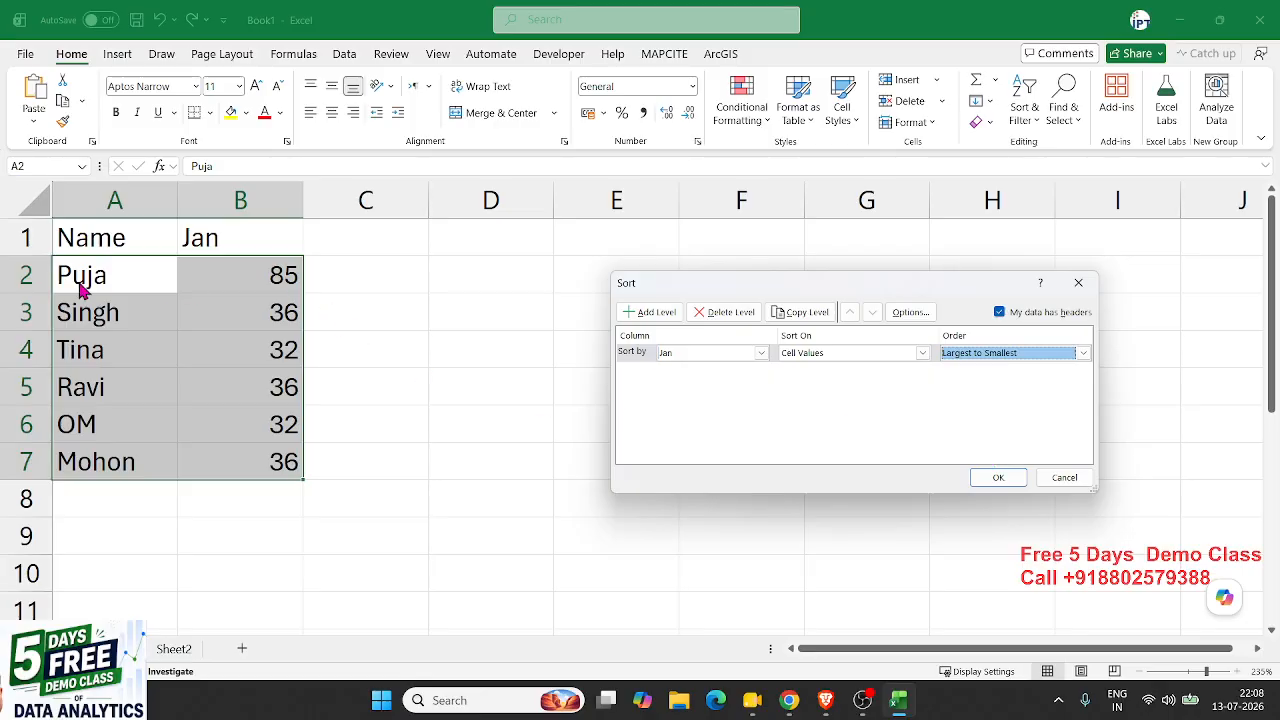
key("ctrl")
key("ctrl")
key("ctrl")
left_click(998, 477)
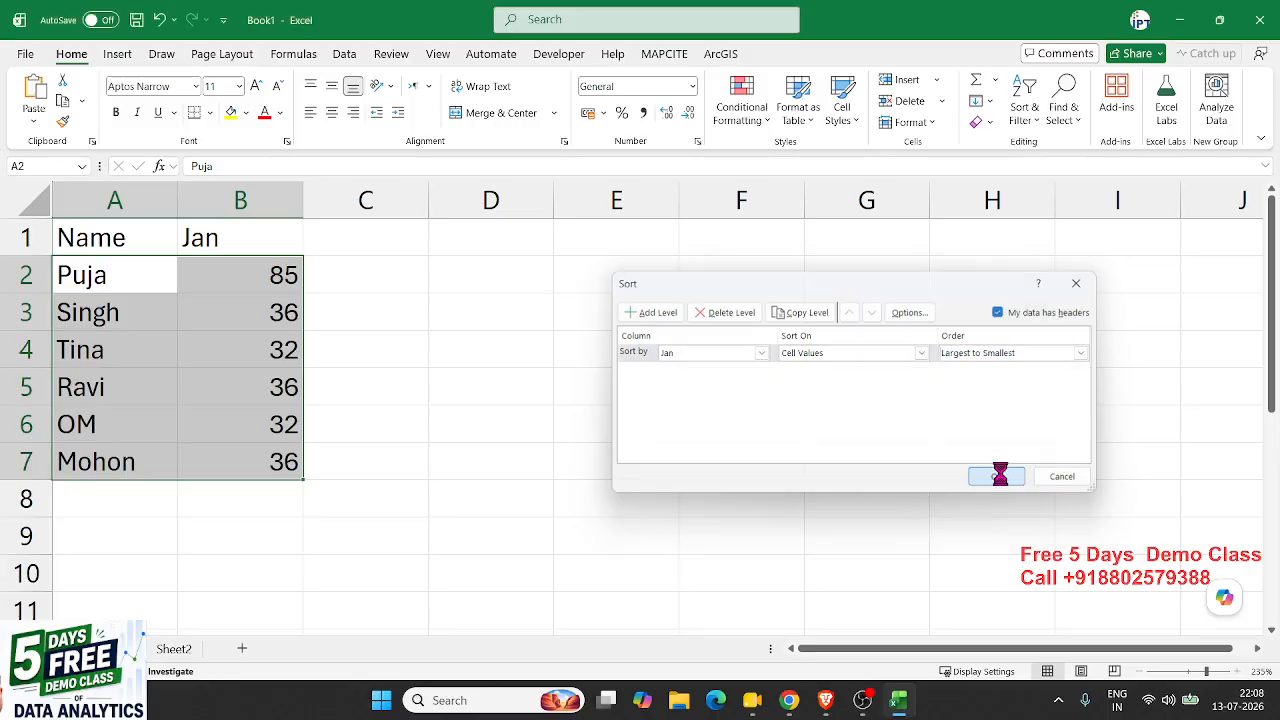
- Select the sorted Jan values B2:B7 to check them, ending on B1
left_click_drag(222, 280, 225, 445)
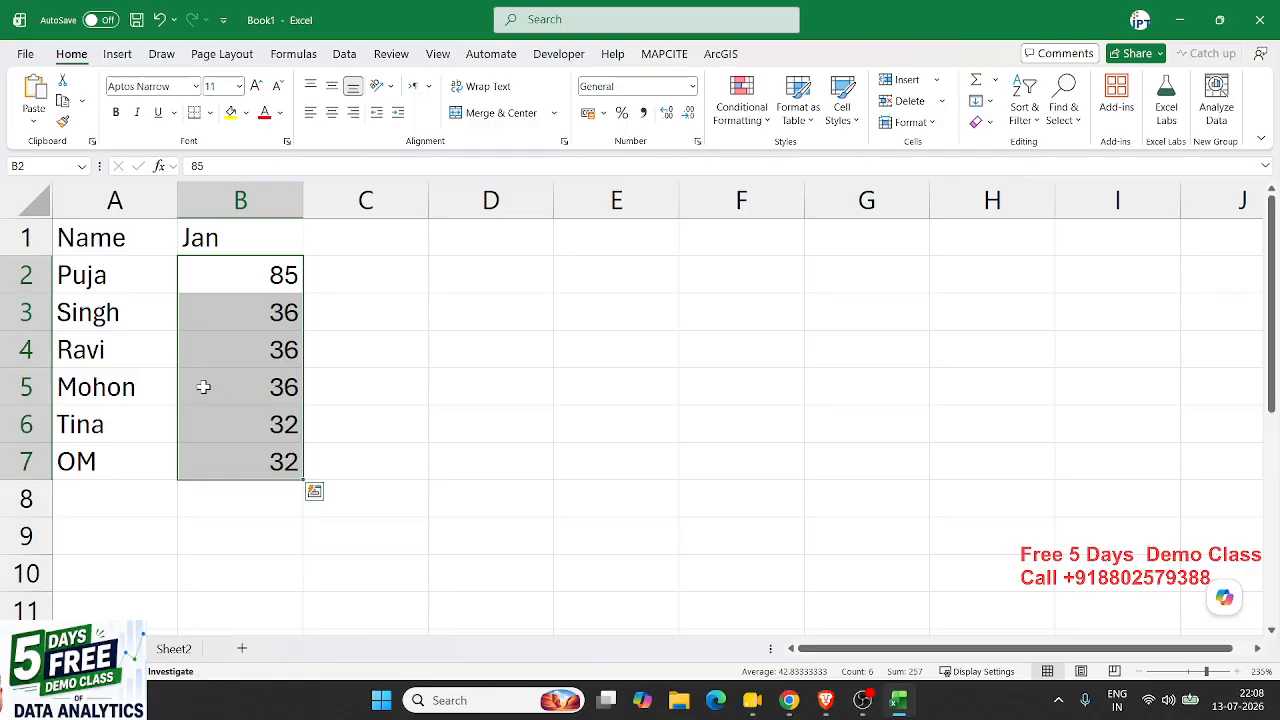
left_click(205, 333)
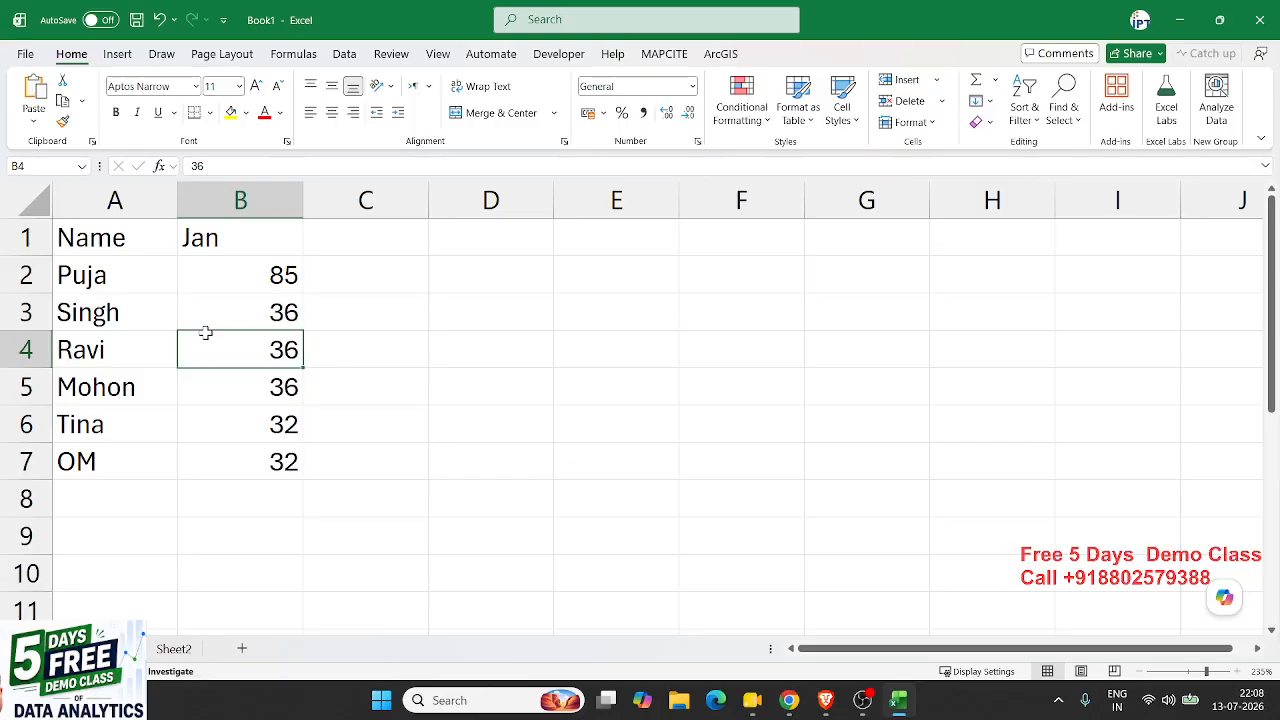
key("Up")
key("Up")
key("shift+Down")
key("shift+Down")
key("shift+Down")
key("shift+Down")
key("shift+Down")
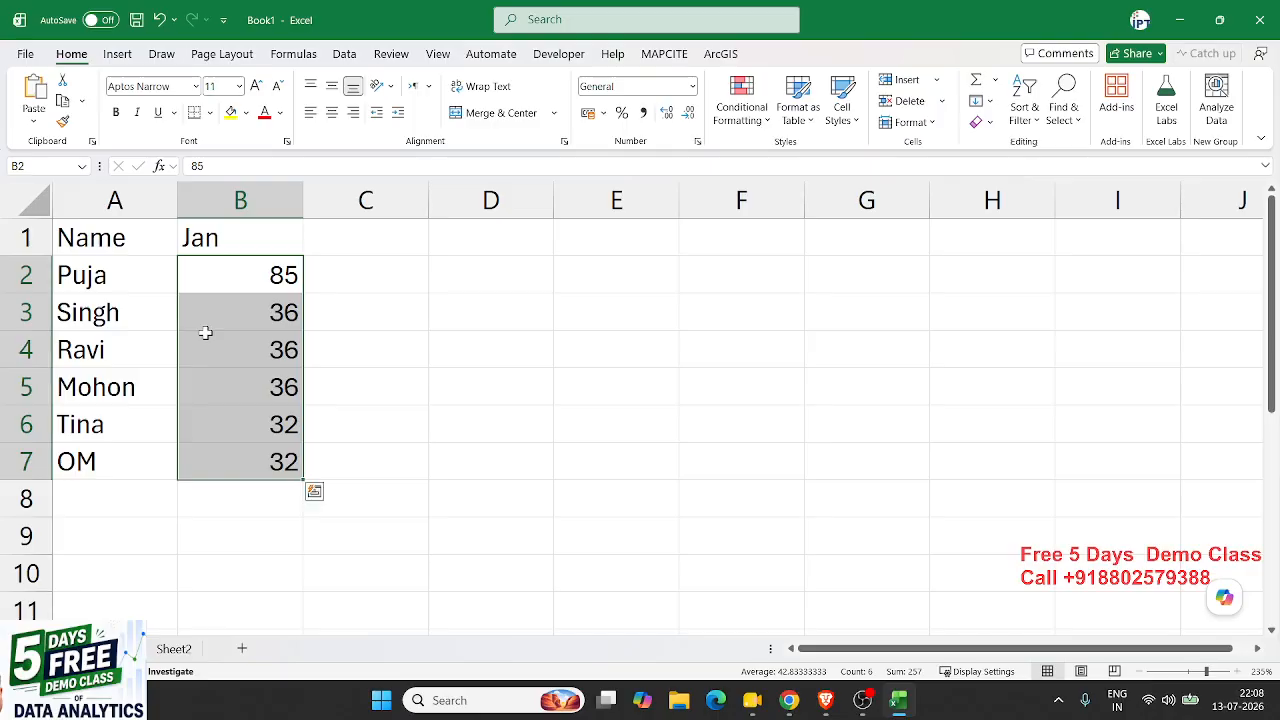
key("Up")
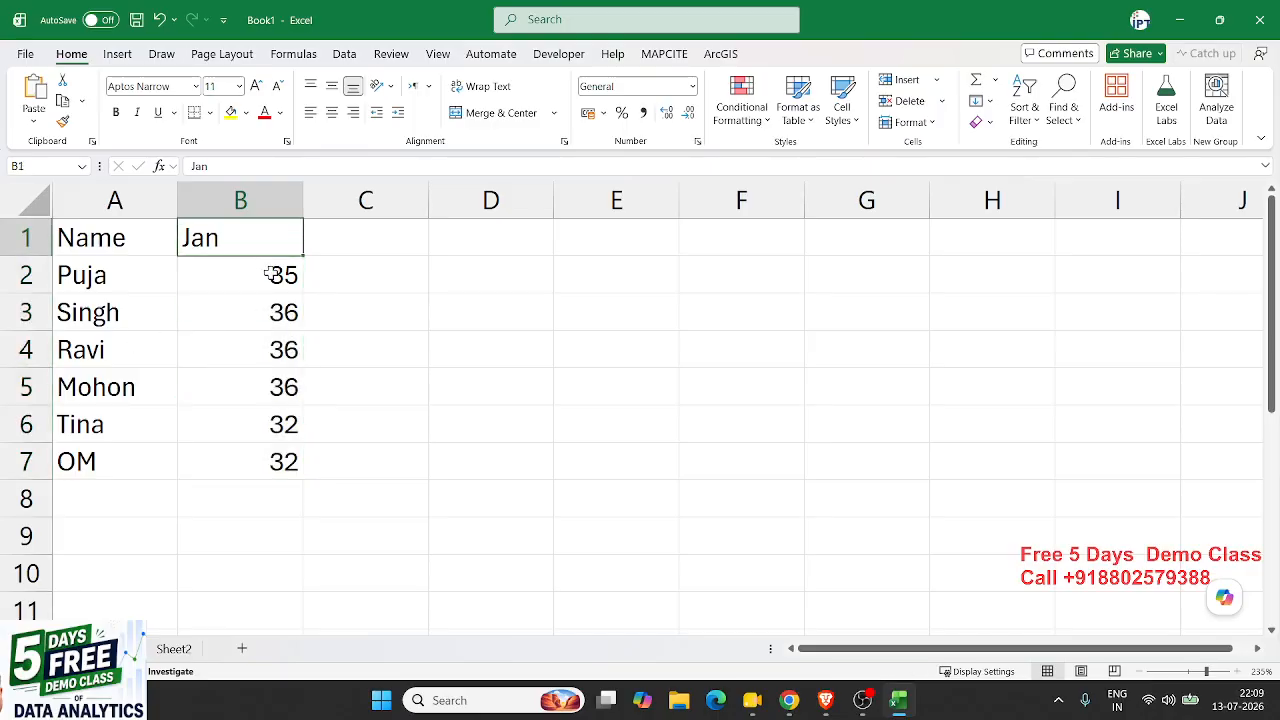
- Fill month headers Jan to Dec across row 1 and delete the extra months in N:Q
left_click_drag(302, 259, 1097, 245)
left_click_drag(1013, 233, 1094, 286)
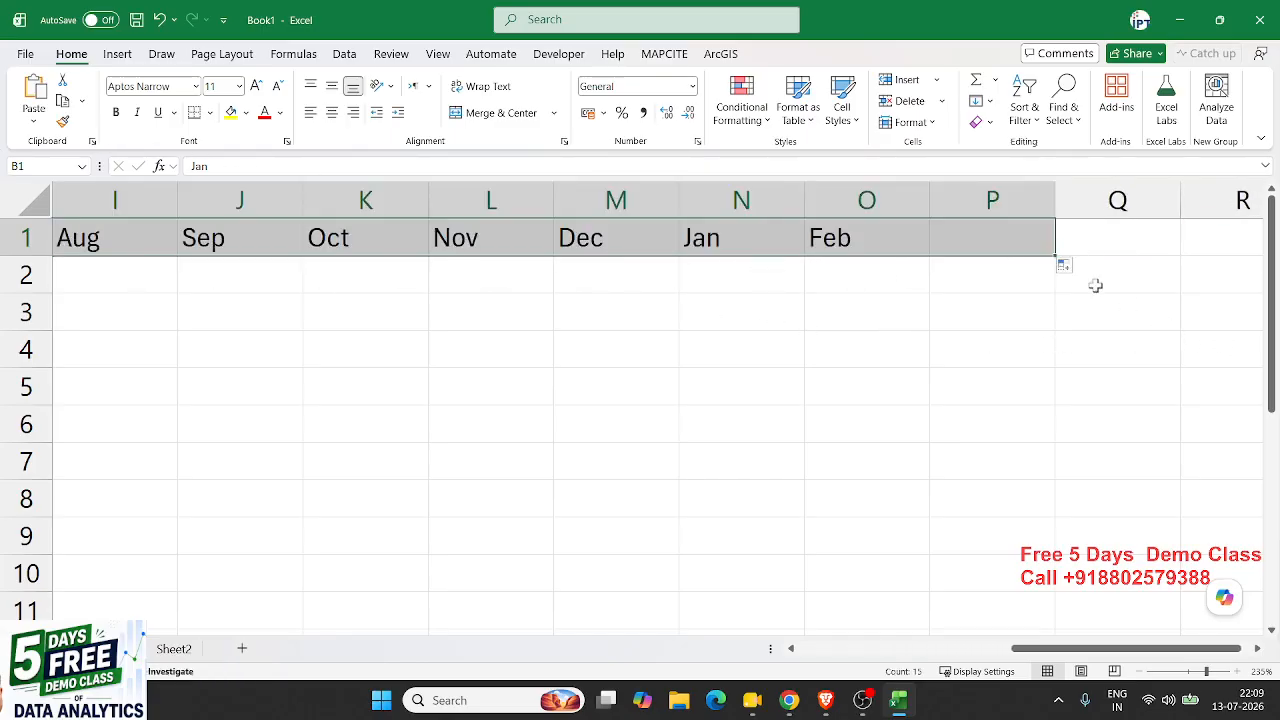
left_click(760, 240)
left_click_drag(700, 206, 1057, 241)
key("Delete")
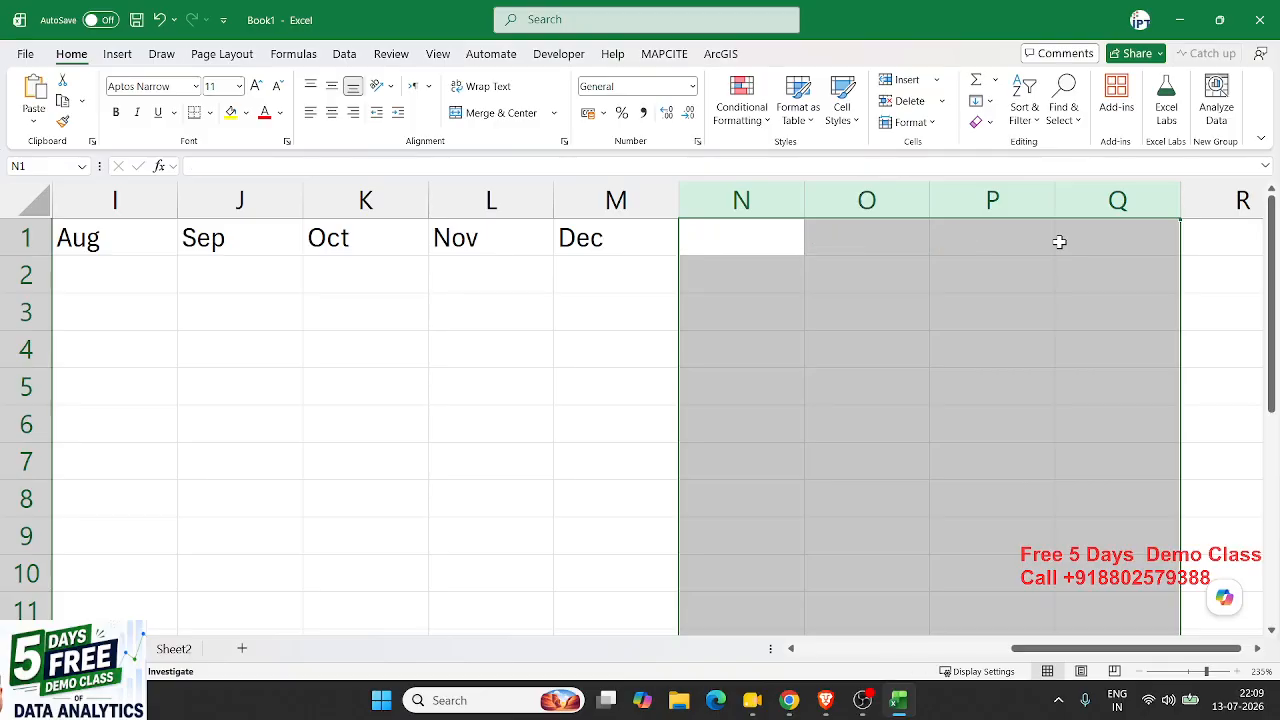
- Clear the old Jan values in B2:B7
key("ctrl+Home")
key("Down")
key("Right")
key("Right")
key("ctrl+shift+Down")
key("ctrl+Up")
key("Left")
key("Down")
key("ctrl+shift+Down")
key("Delete")
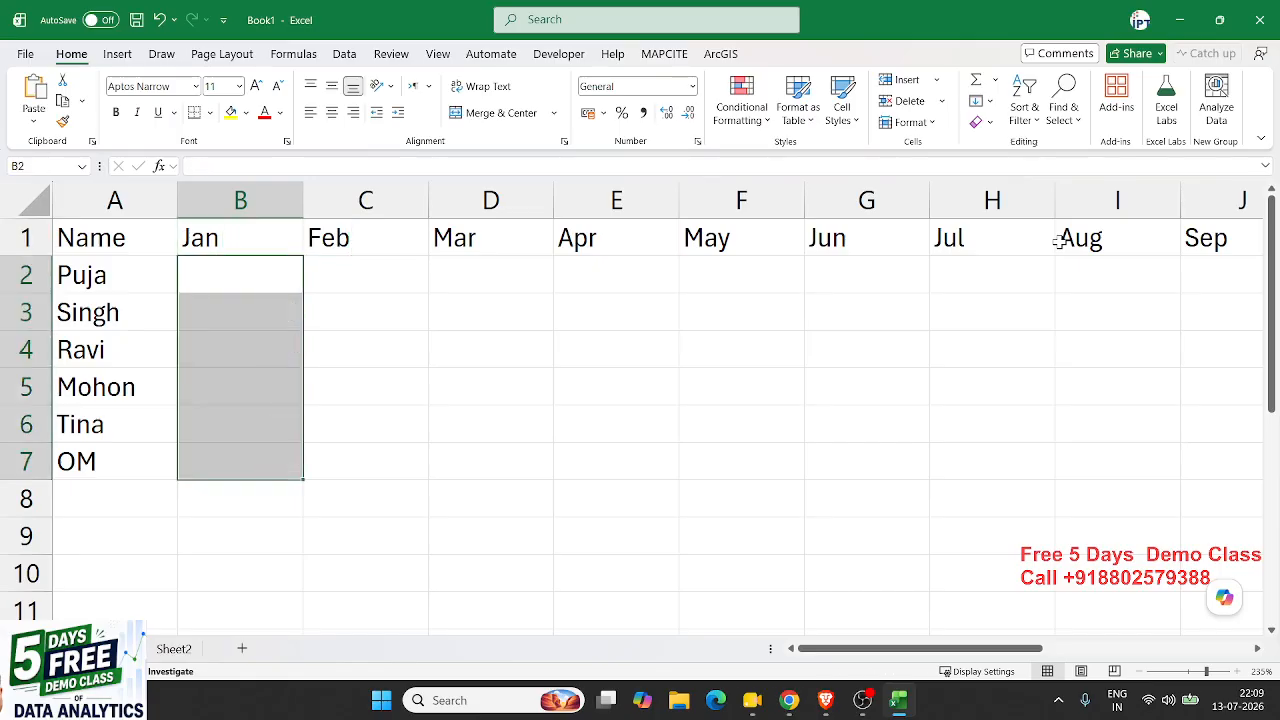
key("ctrl+Up")
key("Down")
- Enter =RANDBETWEEN(10,90) in B2 and fill it across B2:M7 with Ctrl+R and Ctrl+D
type("=ra")
key("Down")
key("Down")
key("Down")
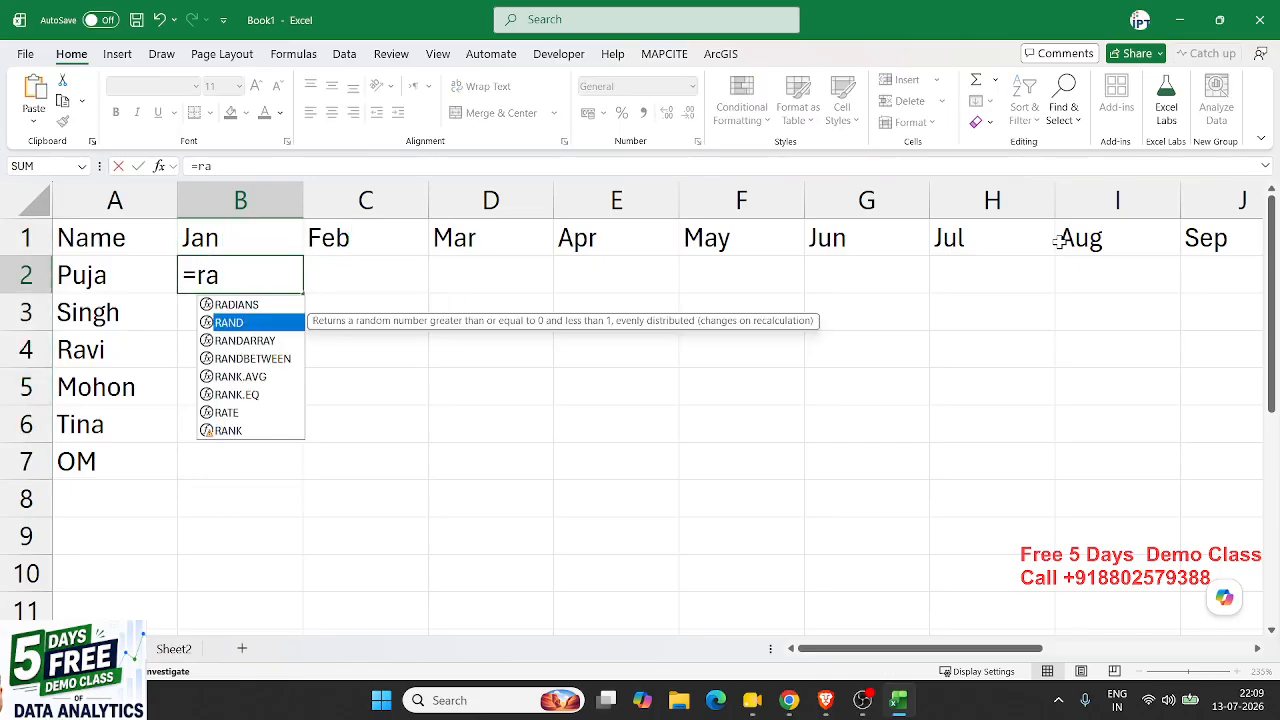
key("Tab")
type("10,90")
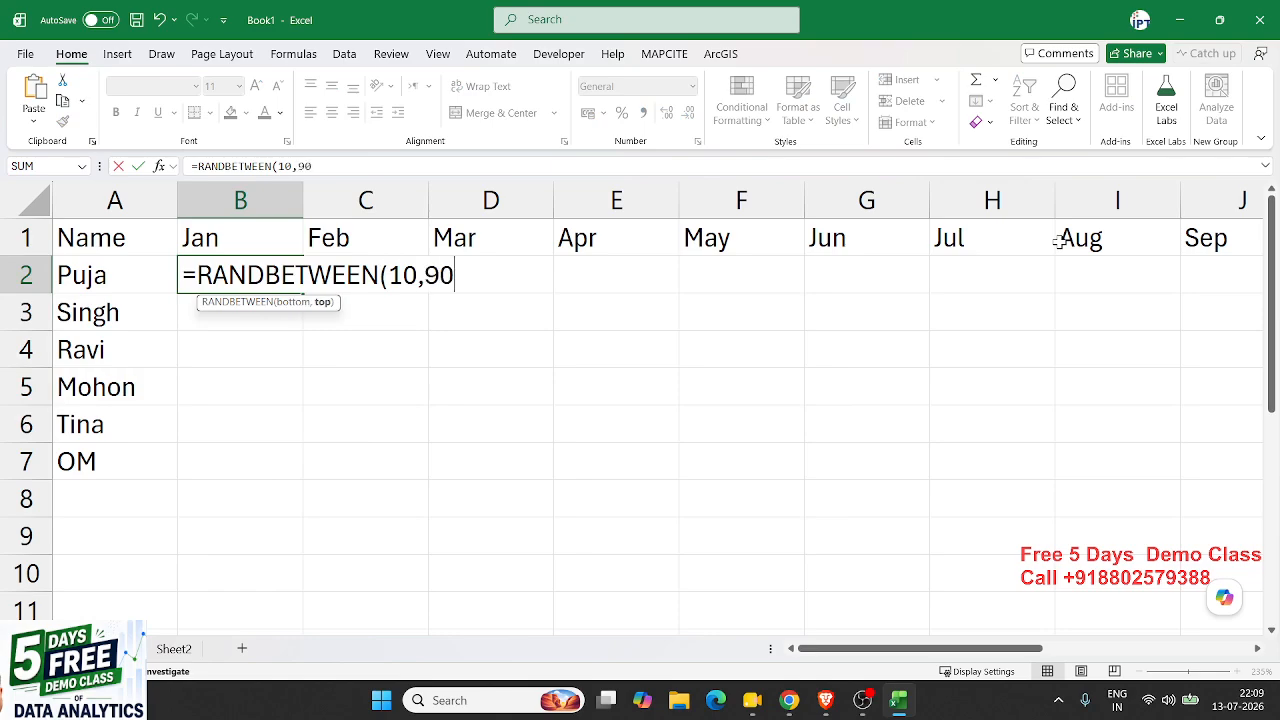
key("Return")
scroll(669, 366, "down", 3)
scroll(669, 366, "down", 3)
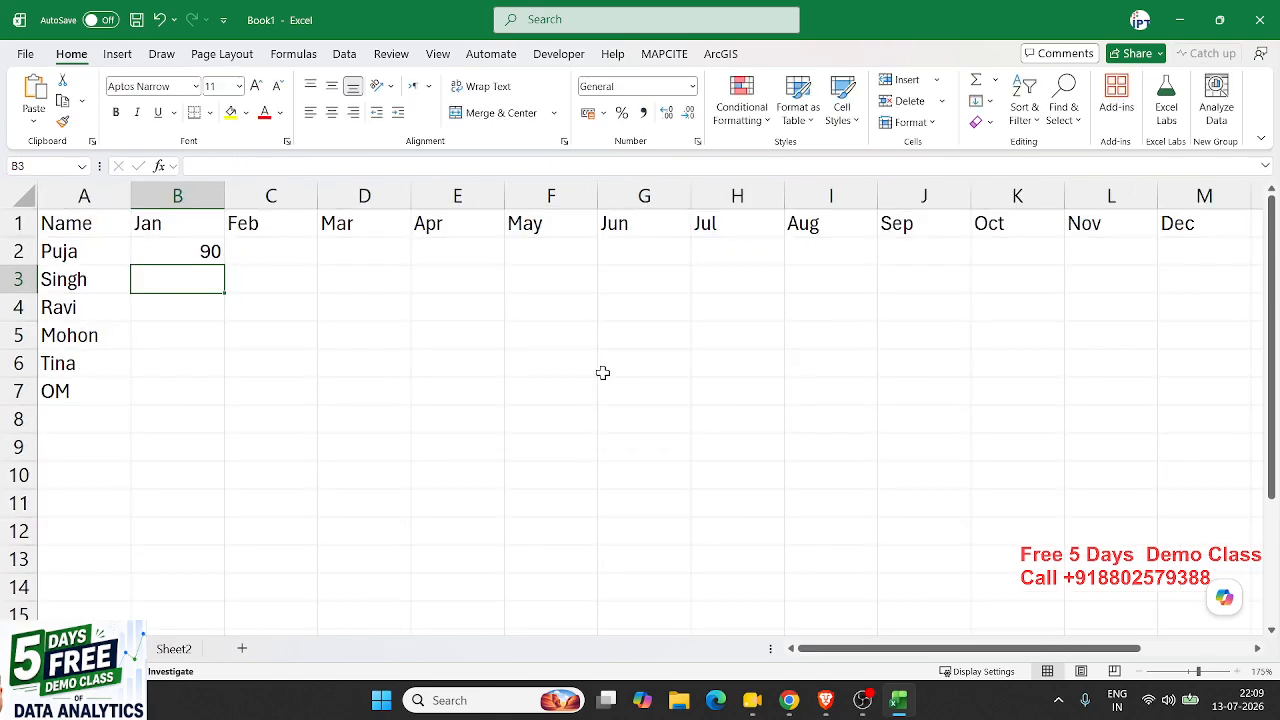
left_click_drag(210, 251, 1153, 388)
key("ctrl+r")
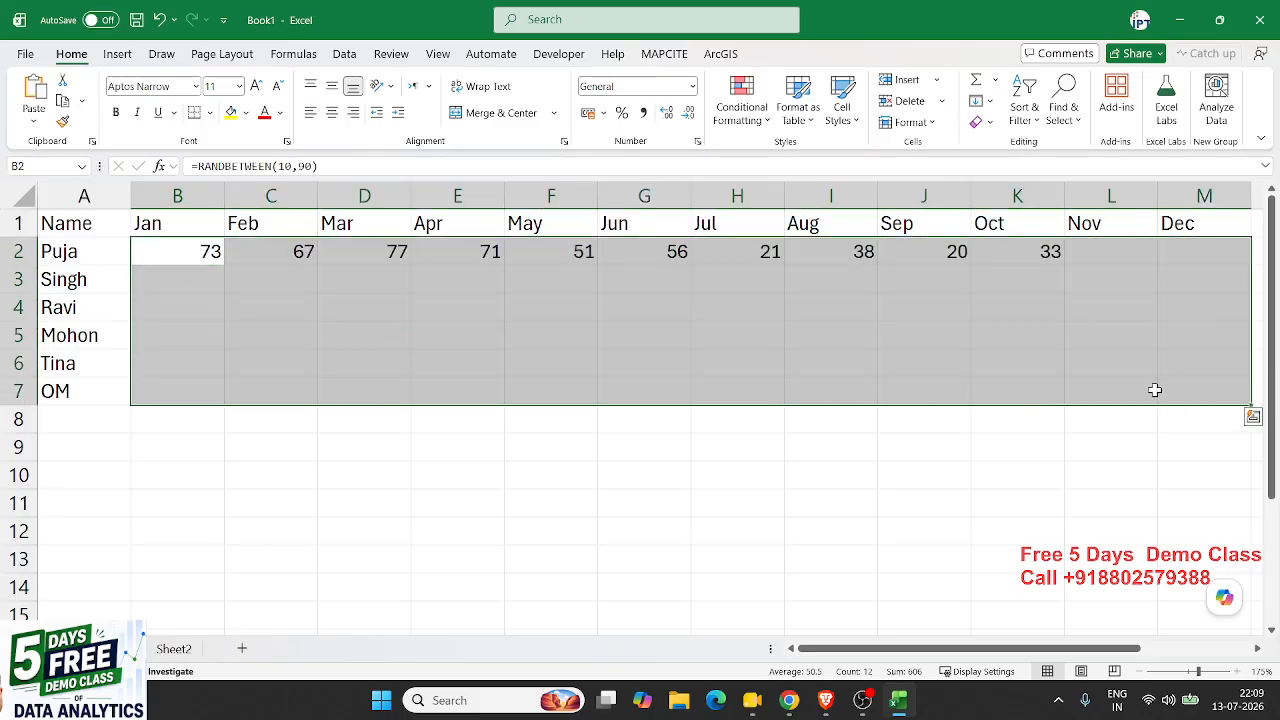
key("ctrl+d")
- Copy B2:M7 and paste it back as values to freeze the random numbers
key("ctrl+c")
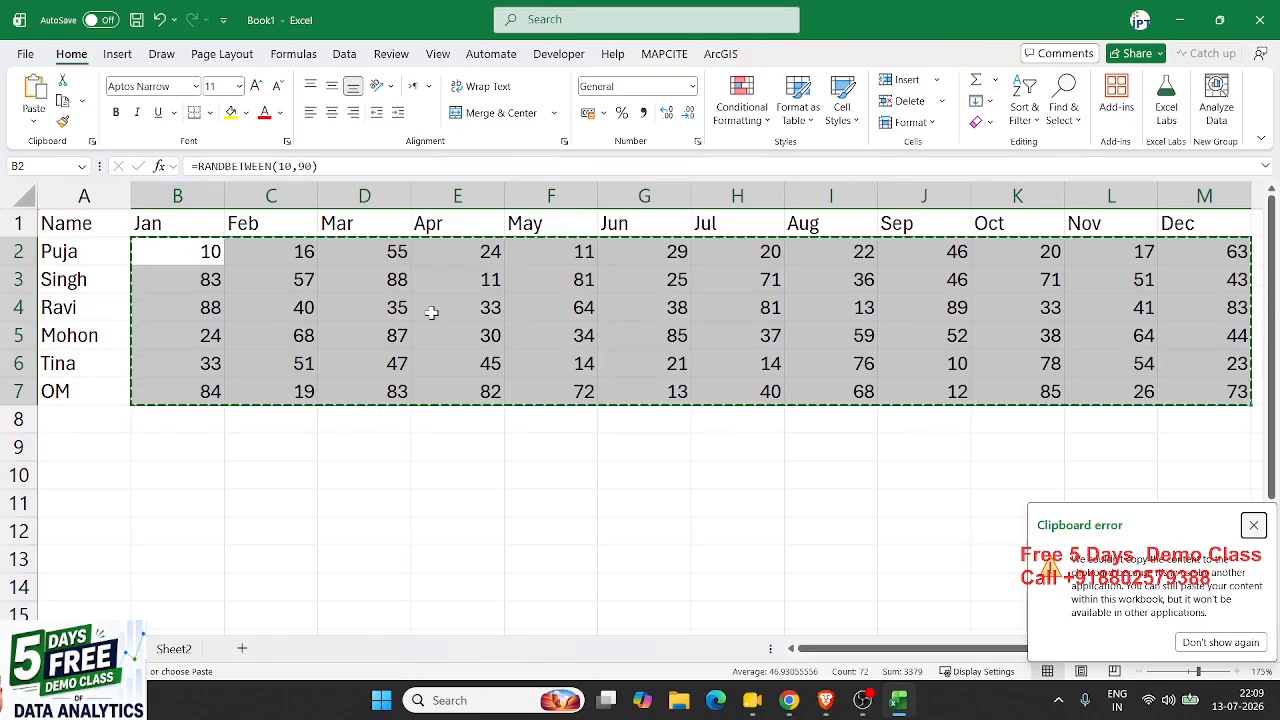
left_click(34, 120)
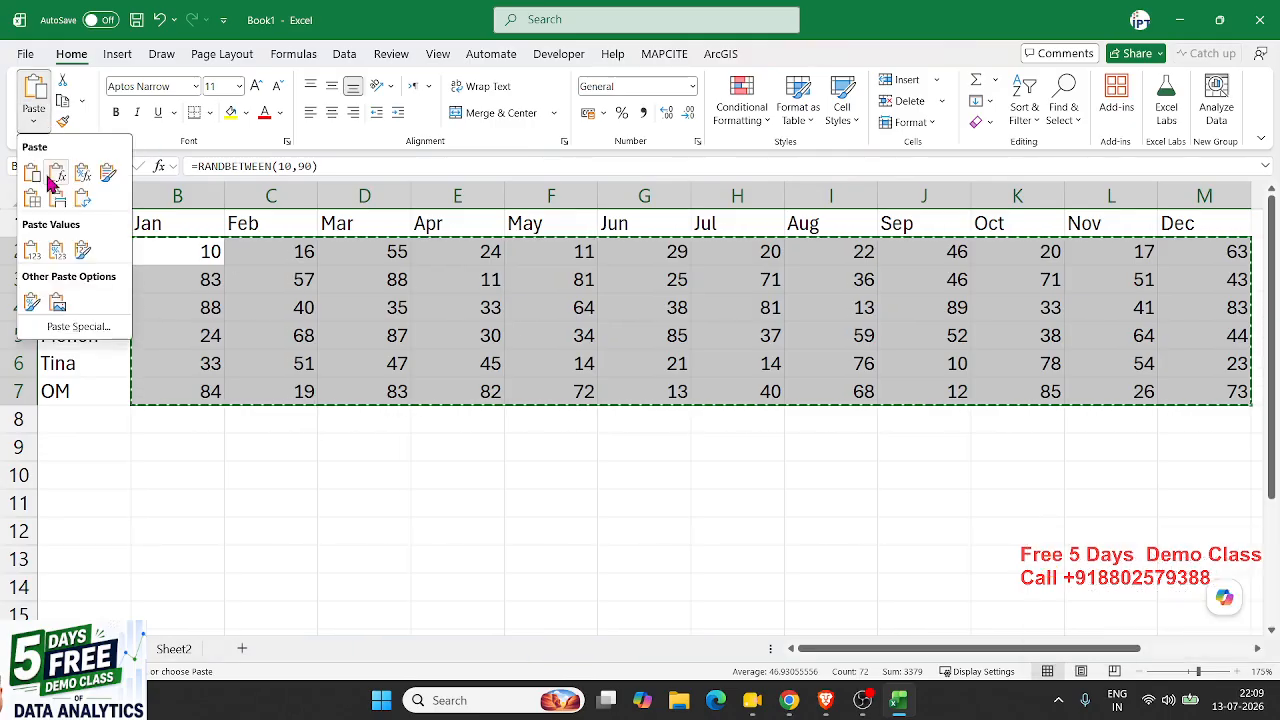
left_click(42, 251)
left_click(175, 252)
key("Escape")
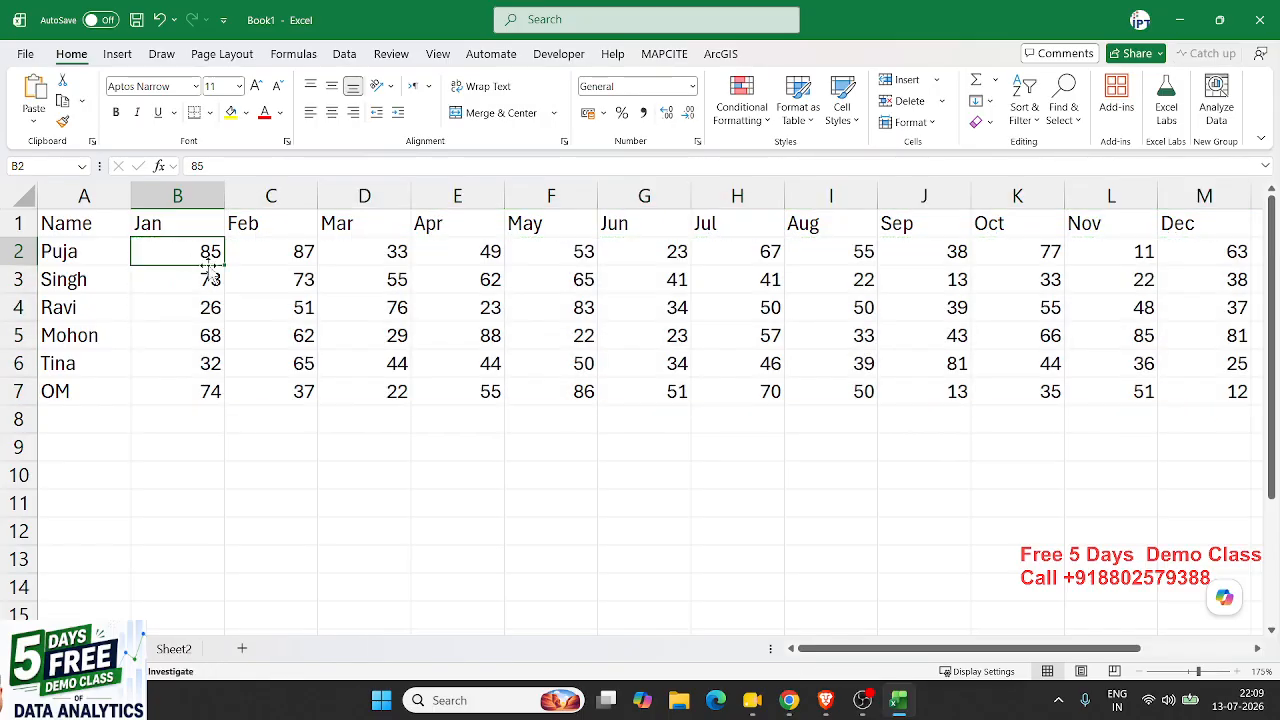
- Move around the table edges with Ctrl+arrow keys, ending at the table's start
left_click(281, 286)
left_click(312, 333)
left_click(366, 366)
key("ctrl+Up")
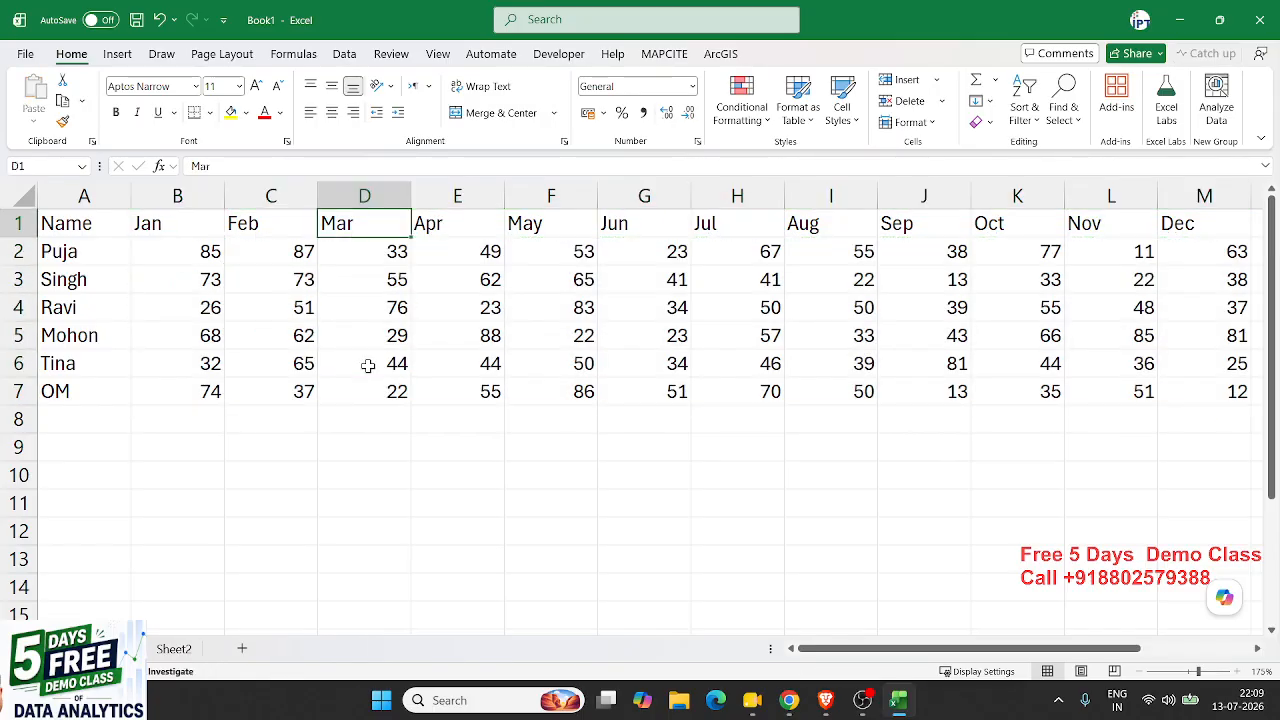
key("ctrl+Right")
key("Right")
key("Right")
key("Down")
key("ctrl+Left")
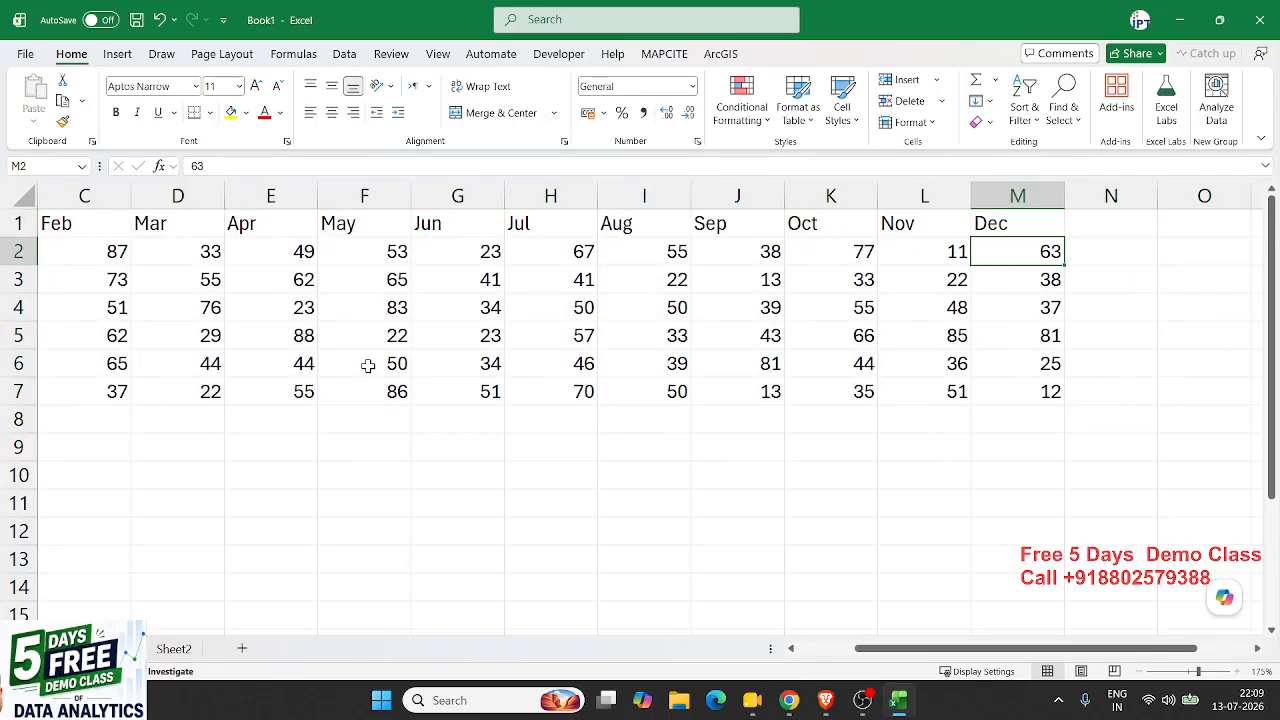
key("ctrl+Left")
key("Up")
key("ctrl+Right")
key("Down")
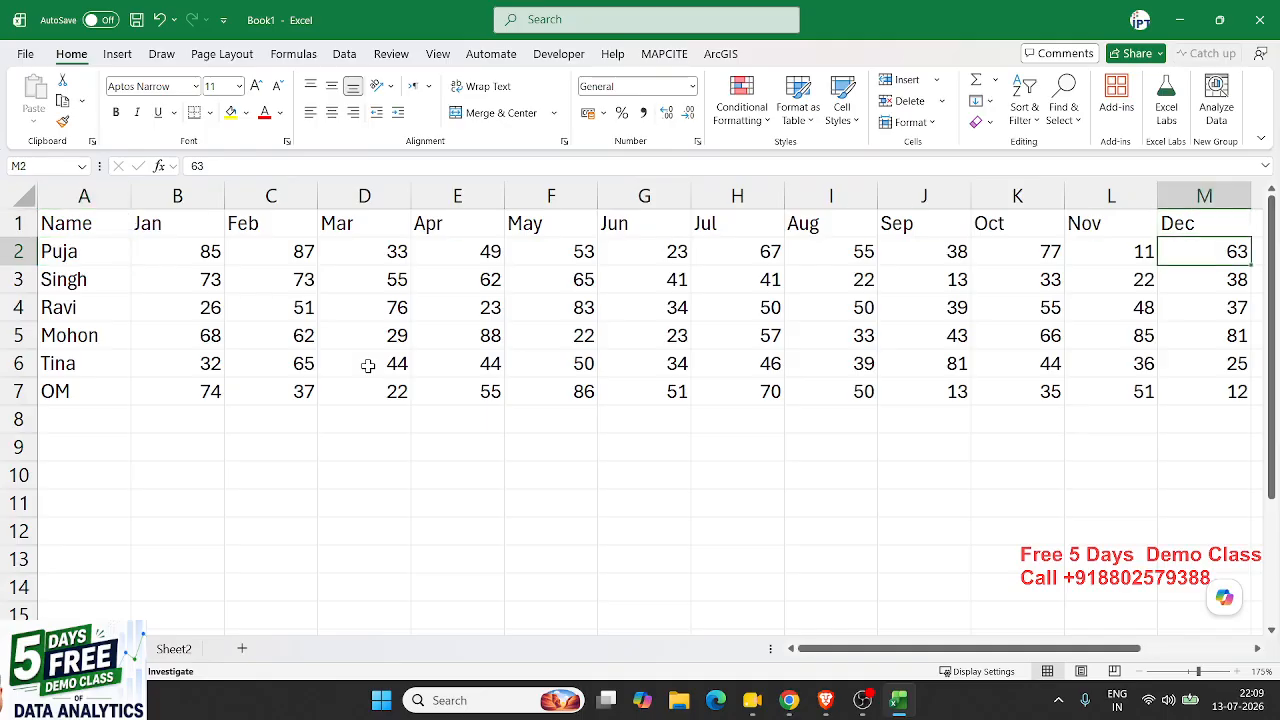
key("ctrl+Right")
key("Up")
key("ctrl+Left")
key("ctrl+Left")
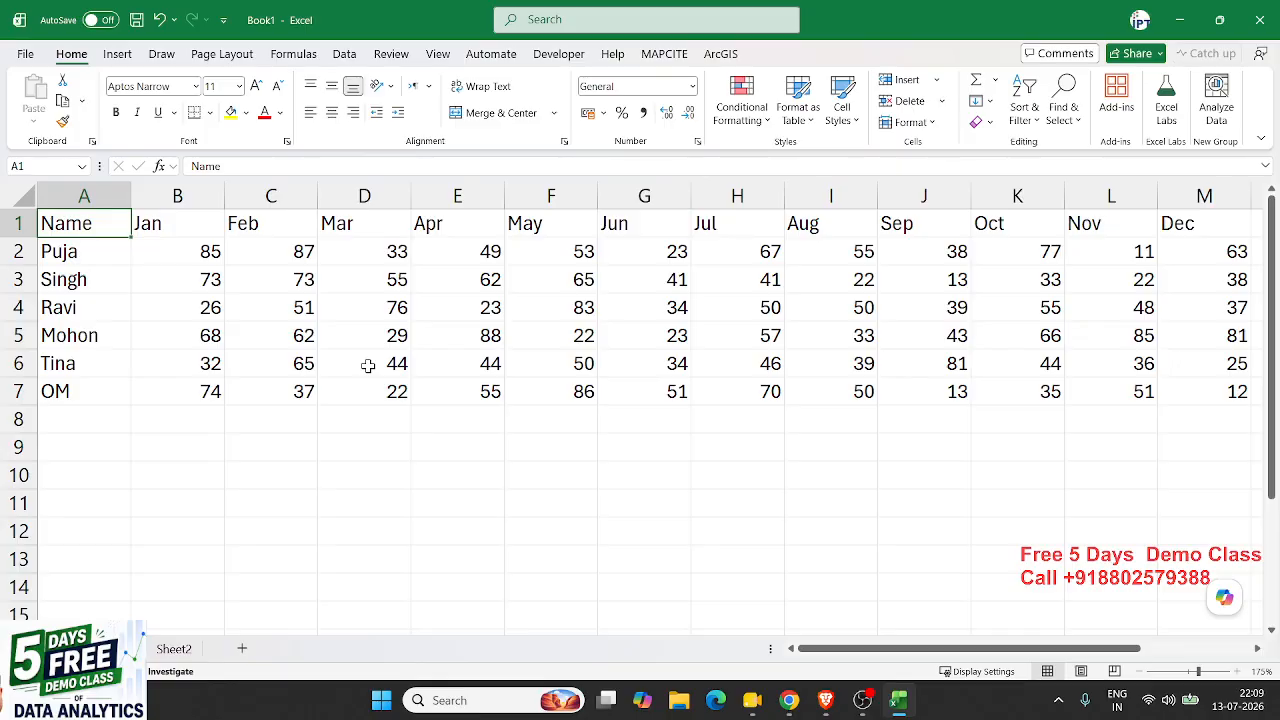
- Apply All Borders to the table A1:M7
key("ctrl+shift+Right")
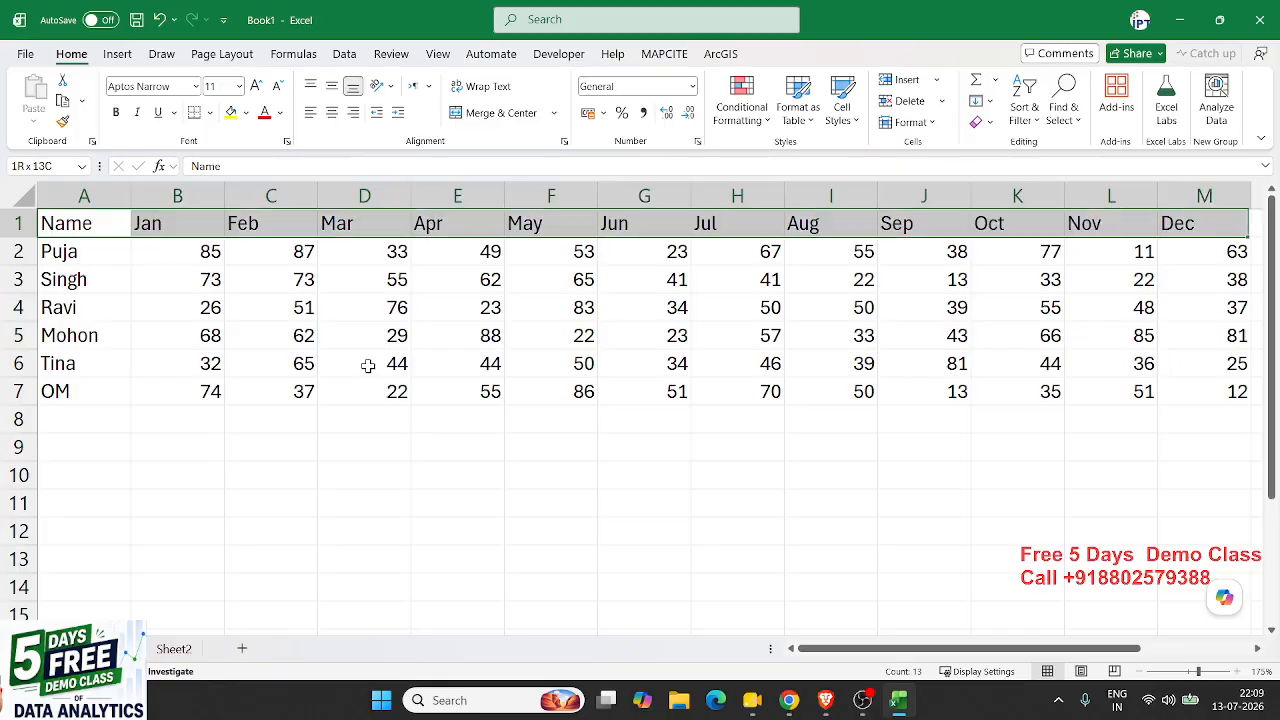
key("ctrl+shift+Down")
left_click(209, 112)
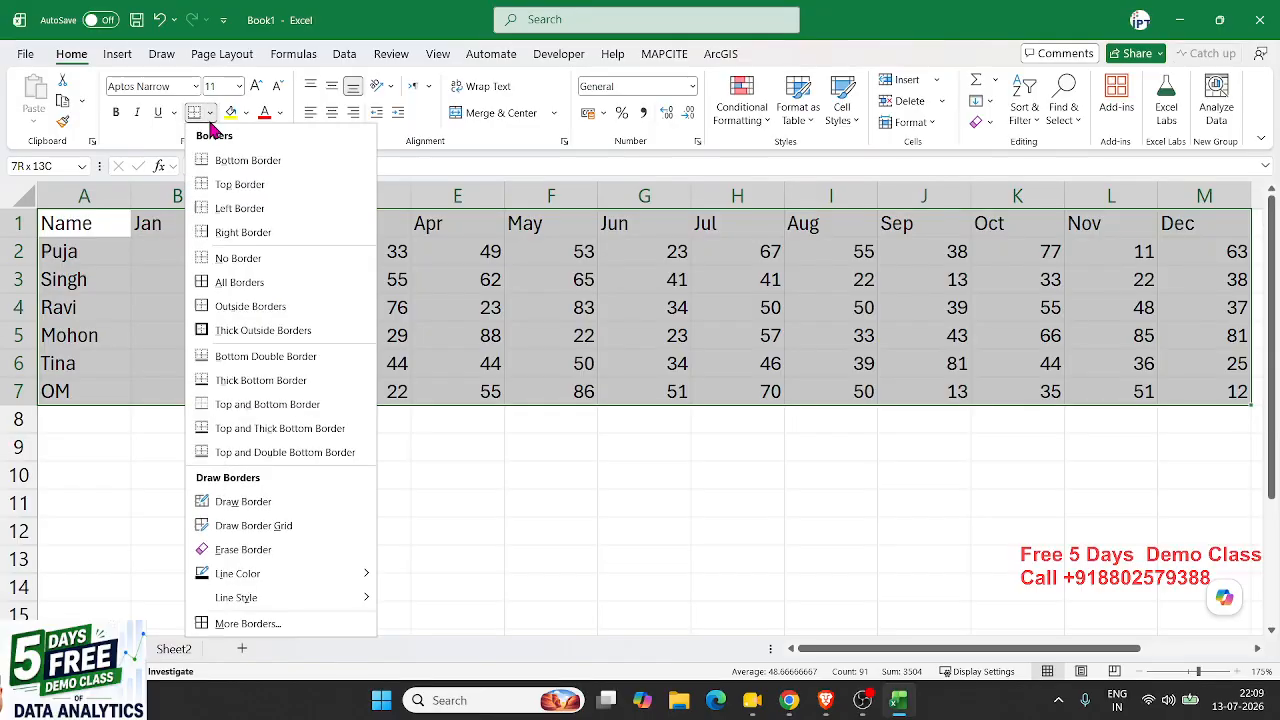
left_click(206, 272)
left_click(109, 220)
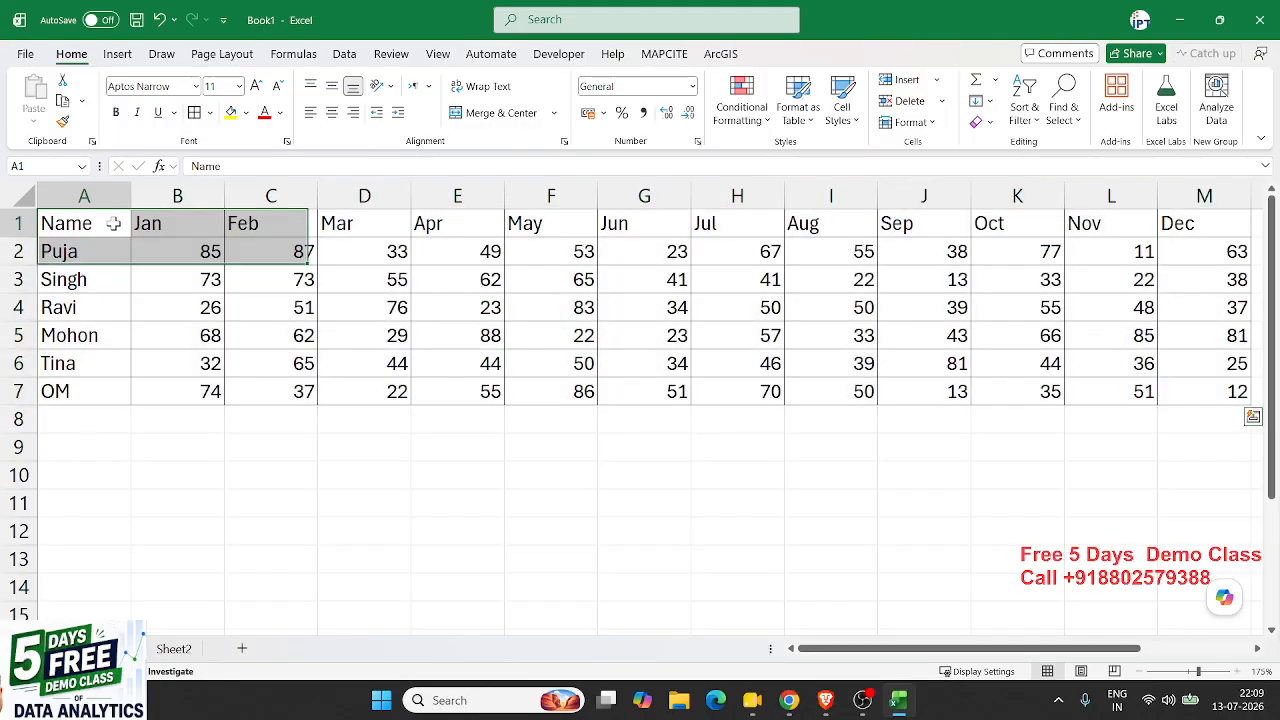
- Fill the header row light green and centre its text
key("ctrl+shift+Right")
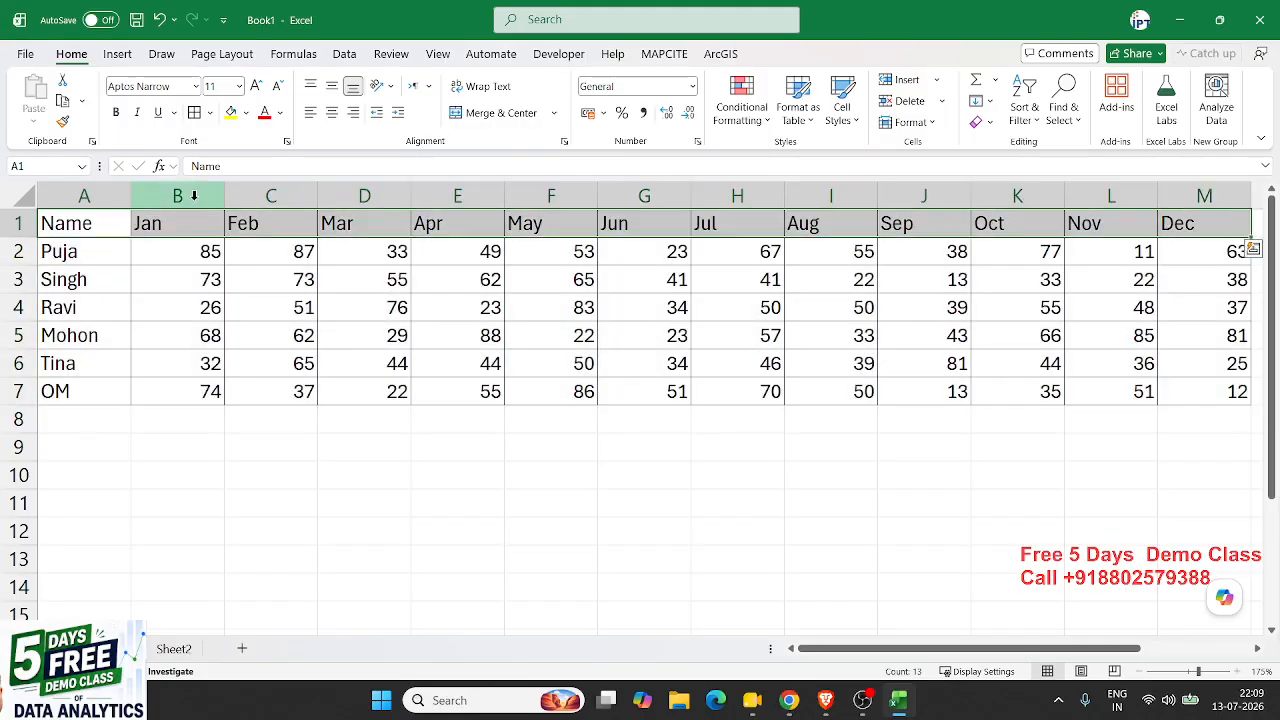
left_click(245, 112)
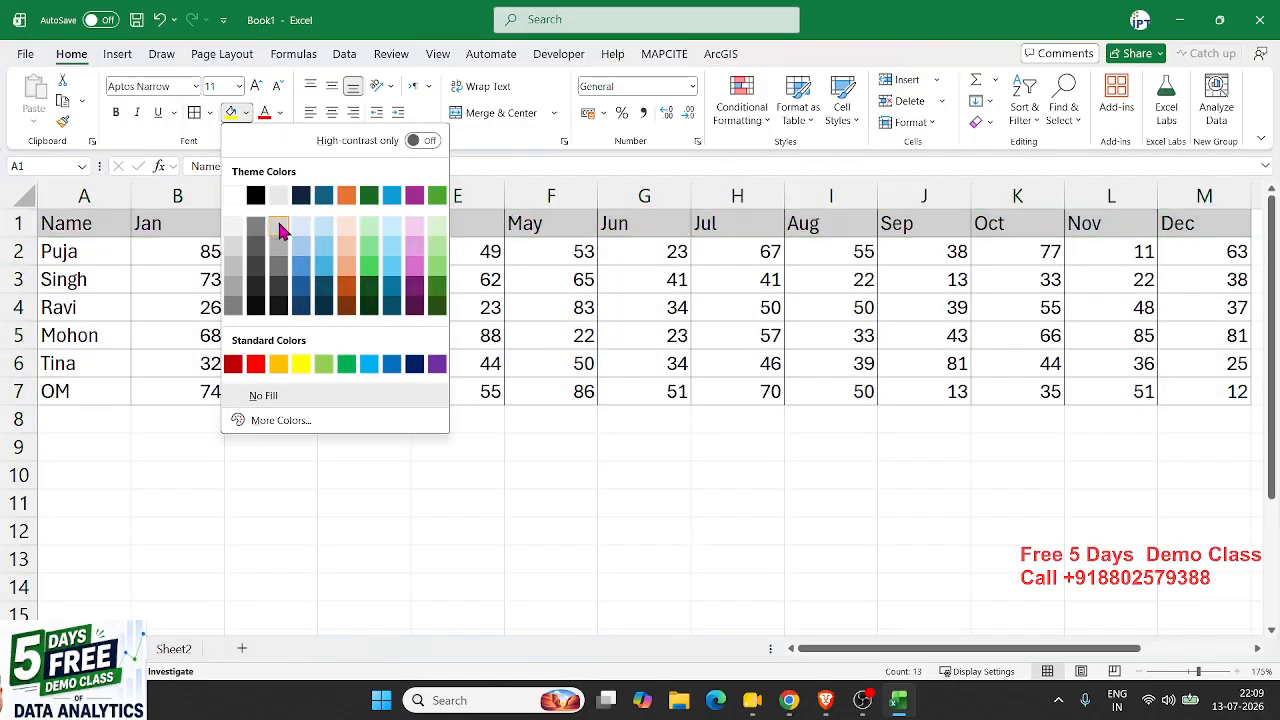
left_click(435, 224)
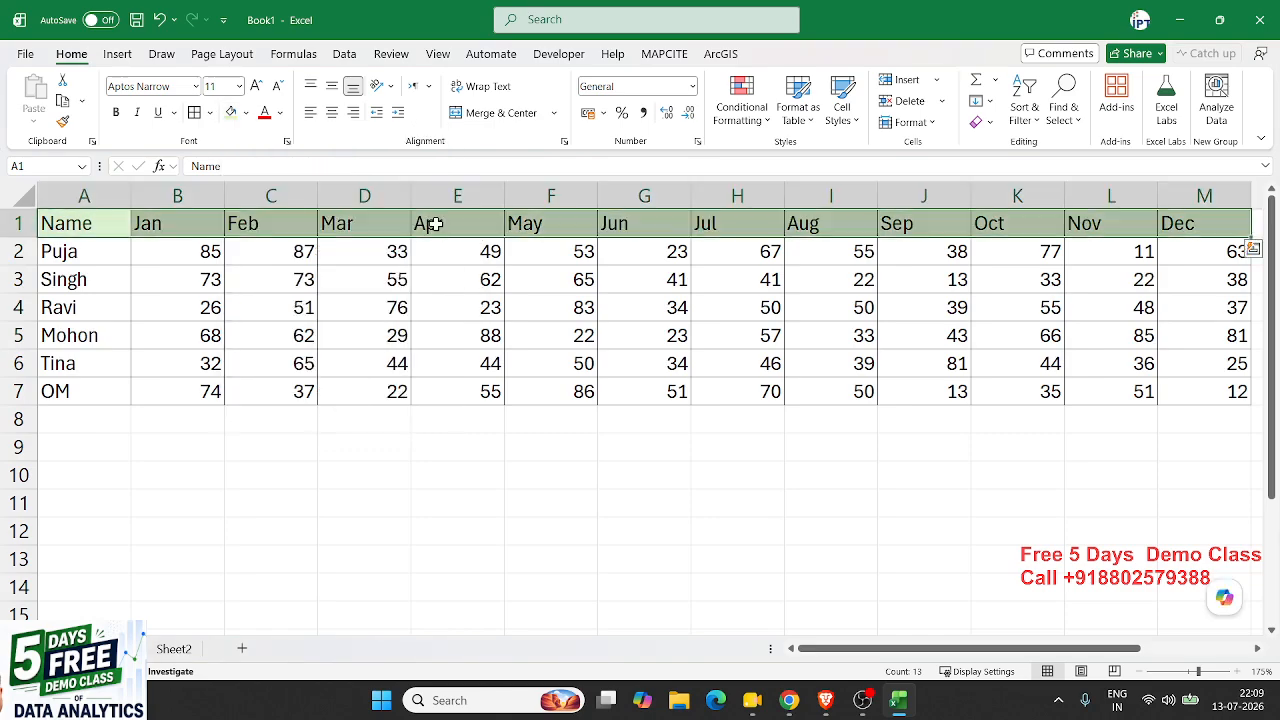
left_click(331, 112)
left_click(296, 276)
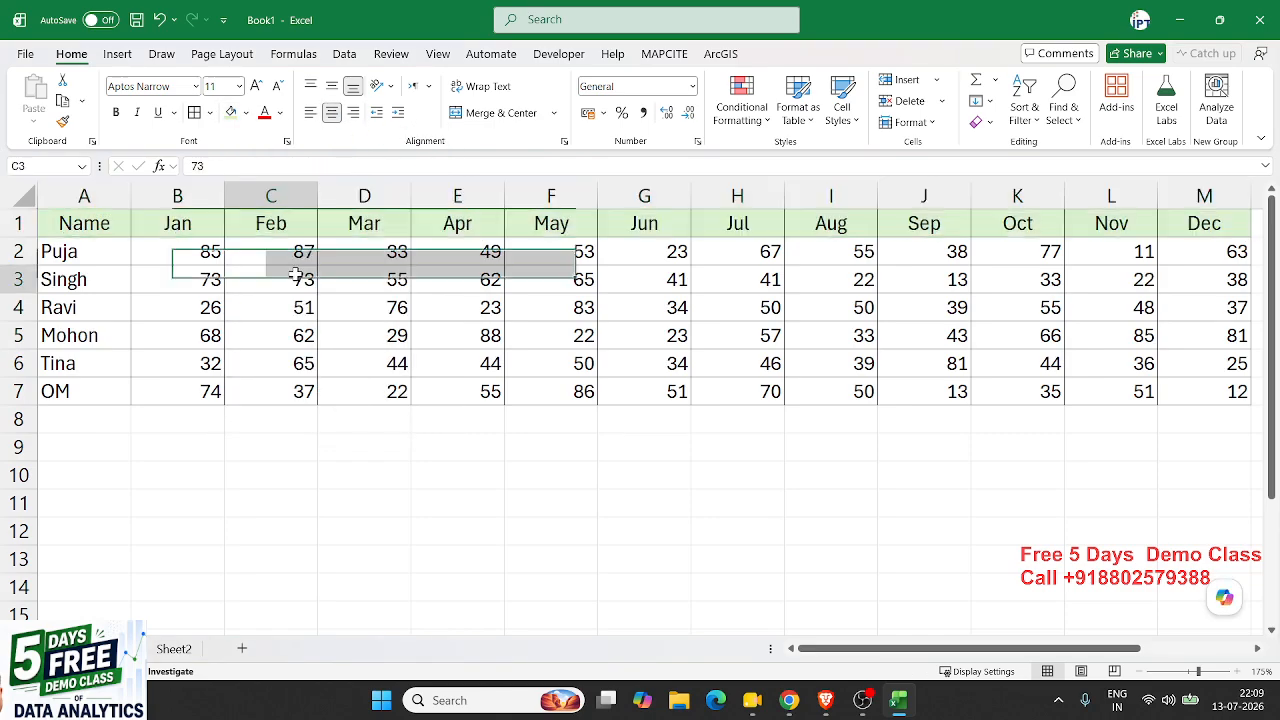
- Centre the contents of the whole table A1:M7
left_click(106, 221)
key("ctrl+shift+Right")
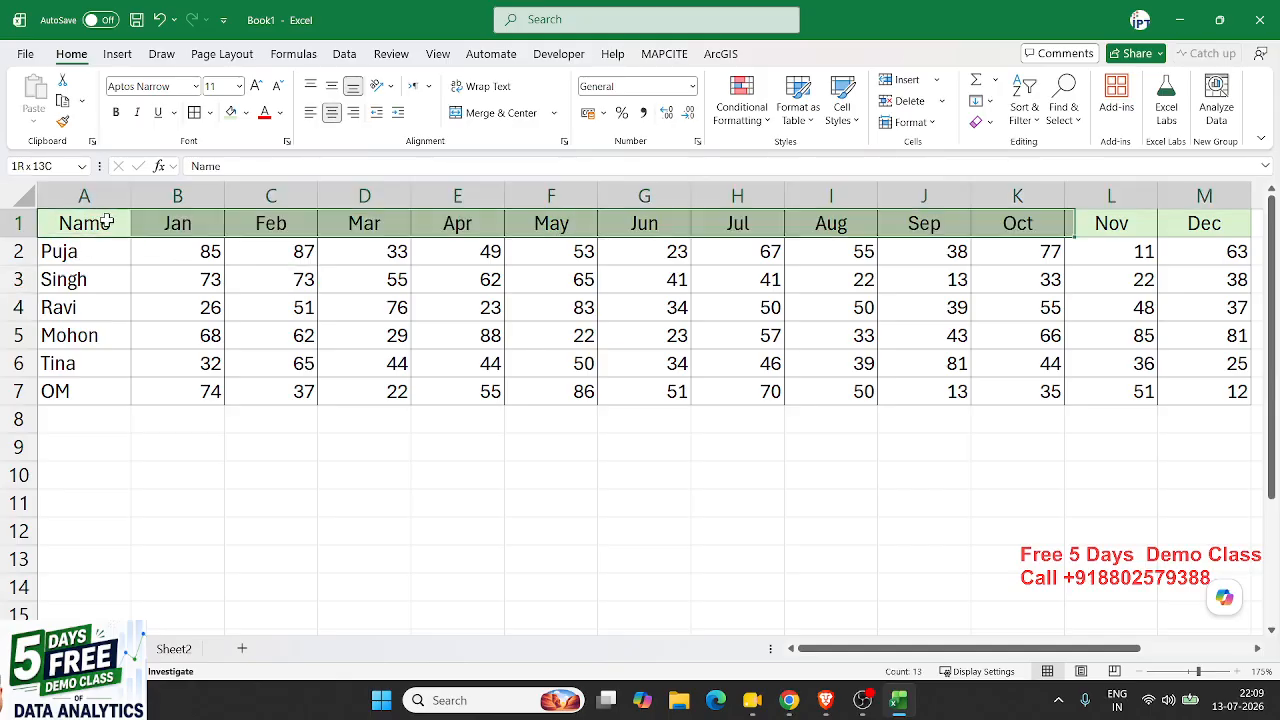
key("ctrl+shift+Down")
left_click(329, 113)
left_click(329, 113)
left_click(195, 228)
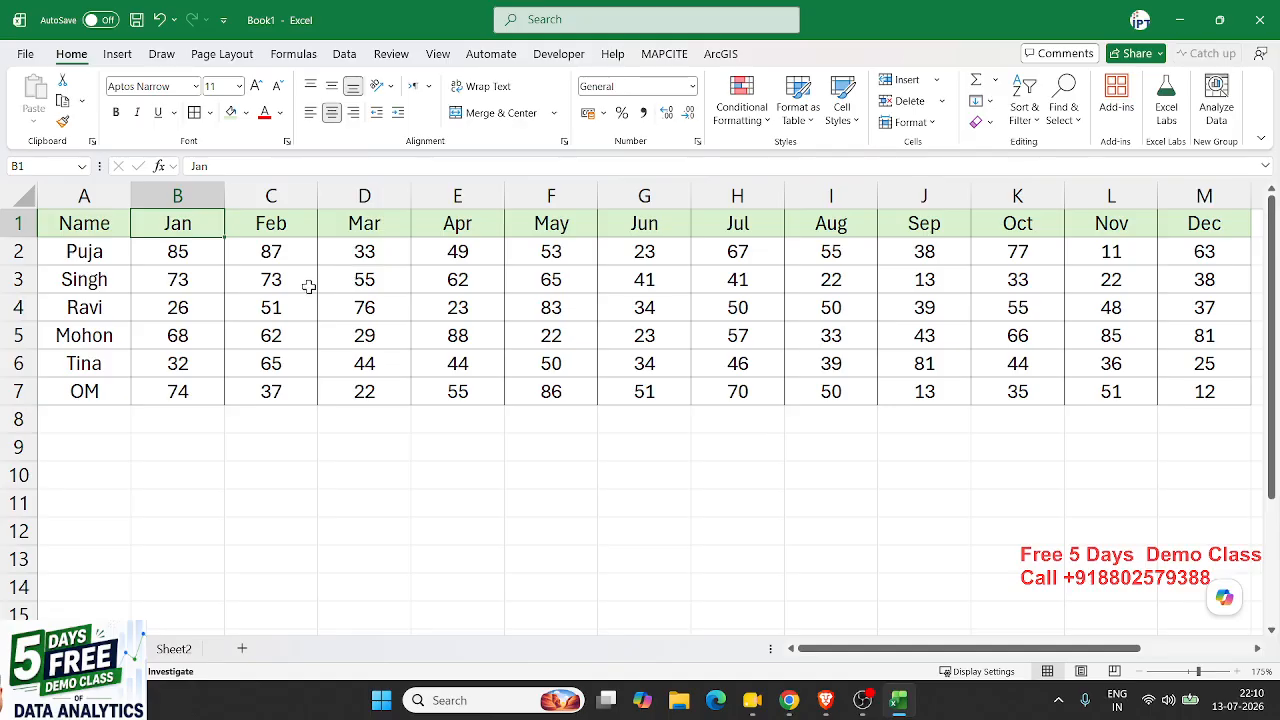
left_click(215, 299)
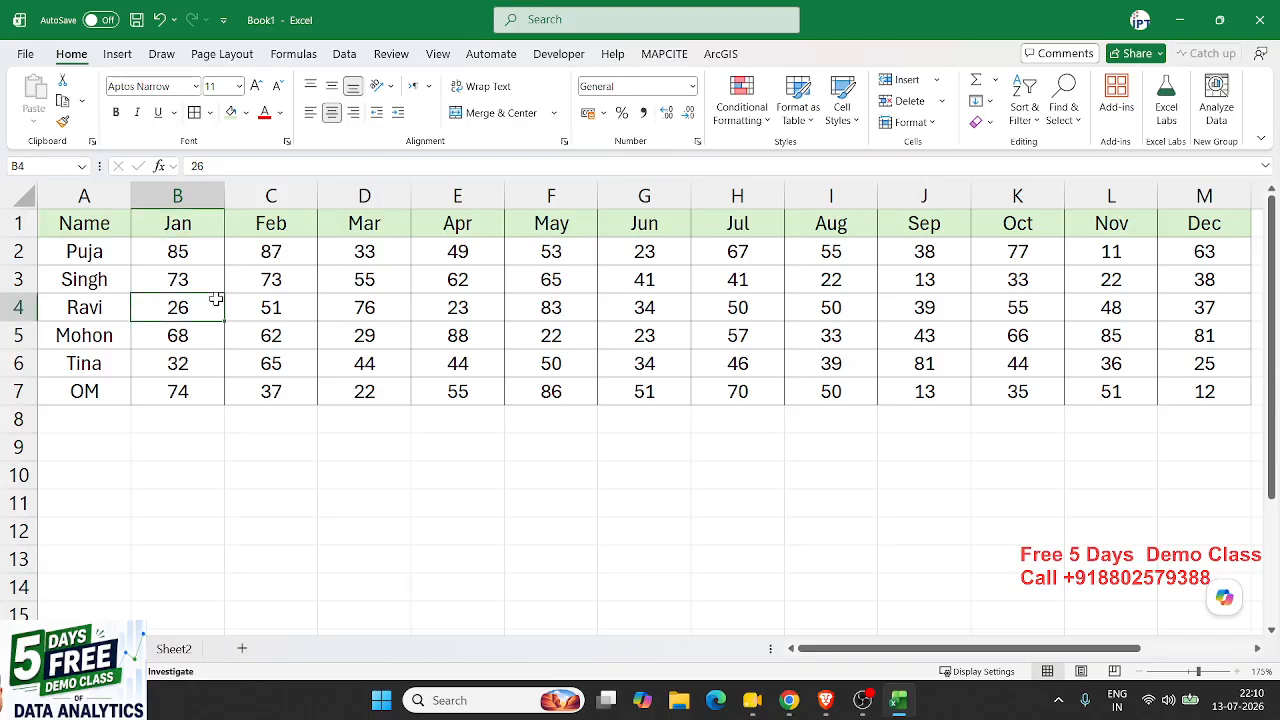
left_click(182, 224)
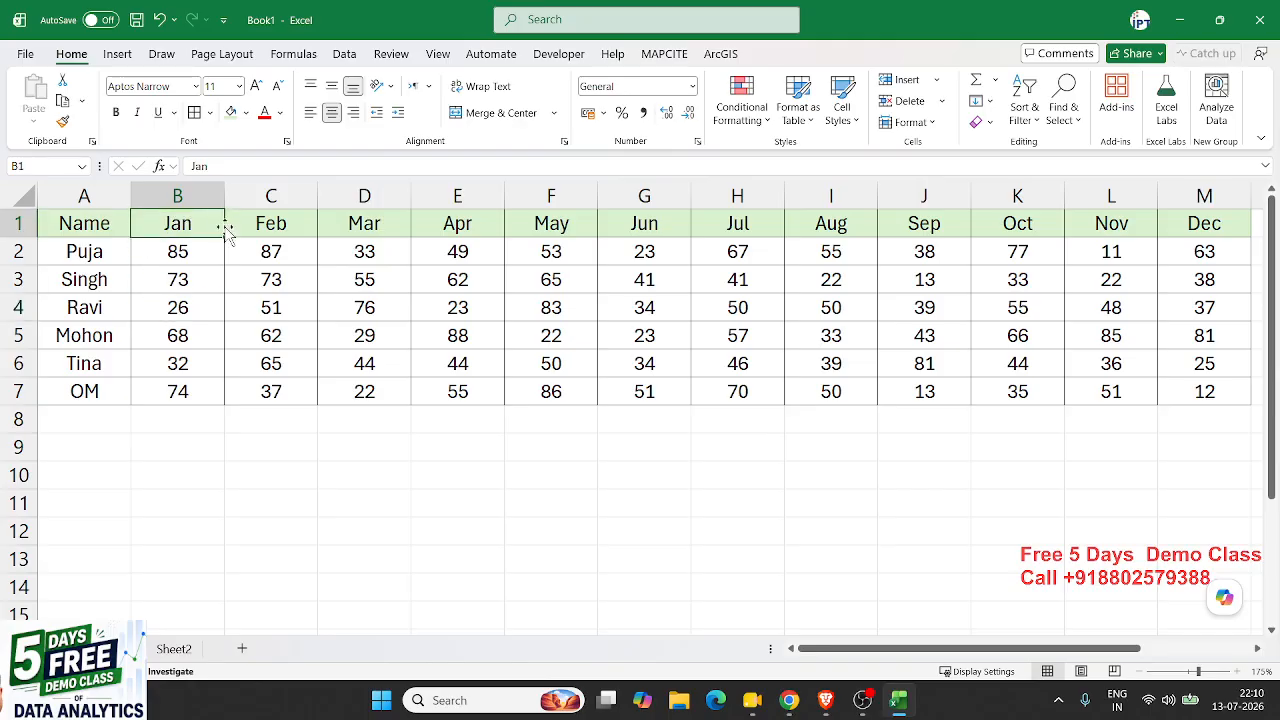
left_click(232, 227)
left_click(378, 227)
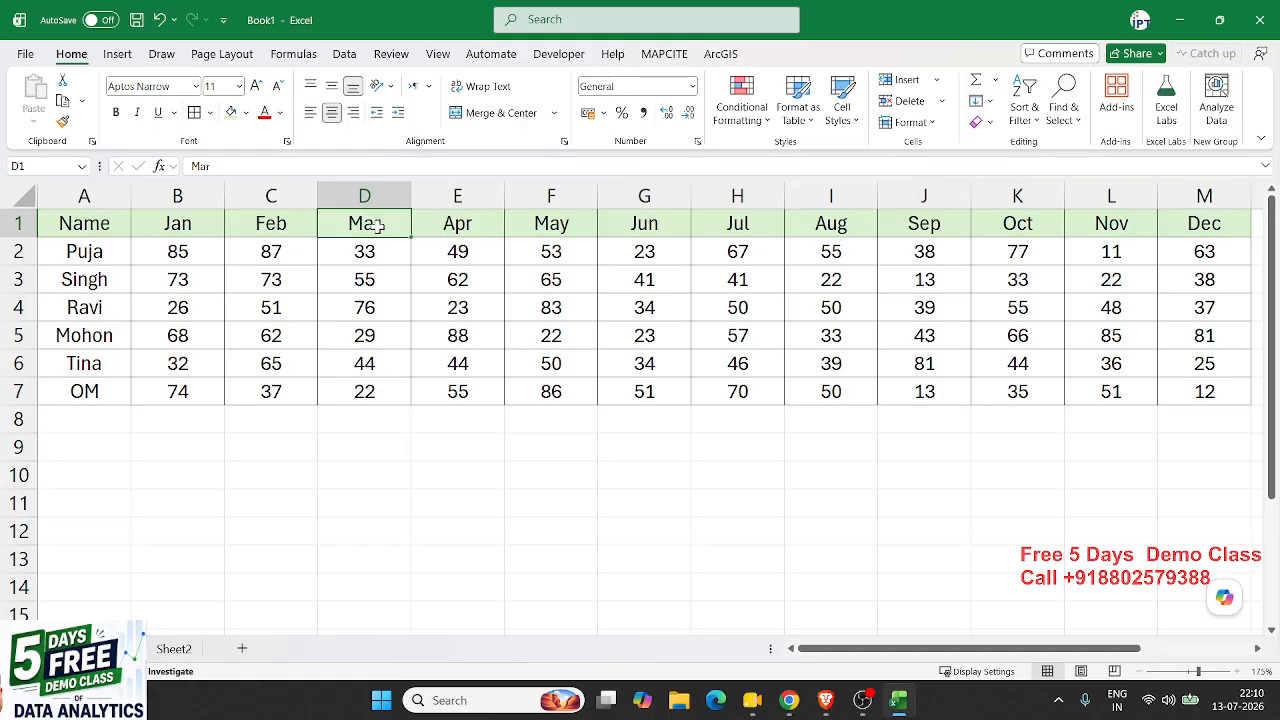
left_click(92, 257)
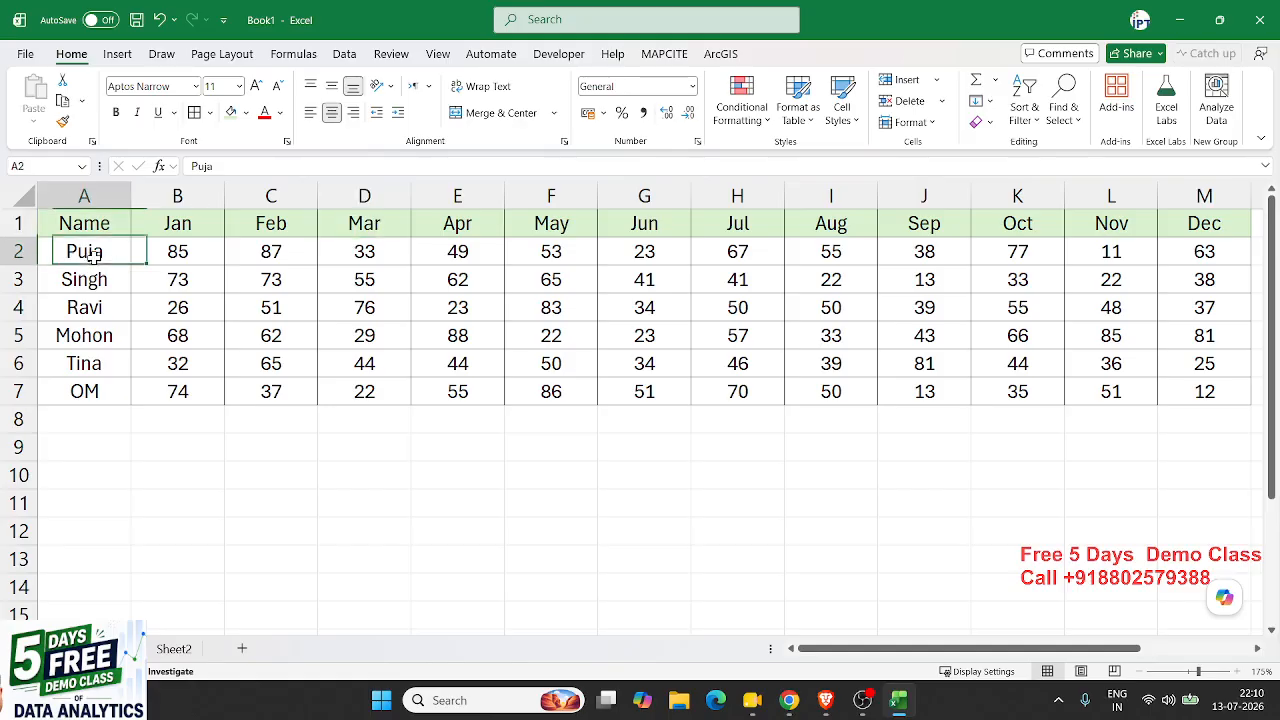
left_click(221, 257)
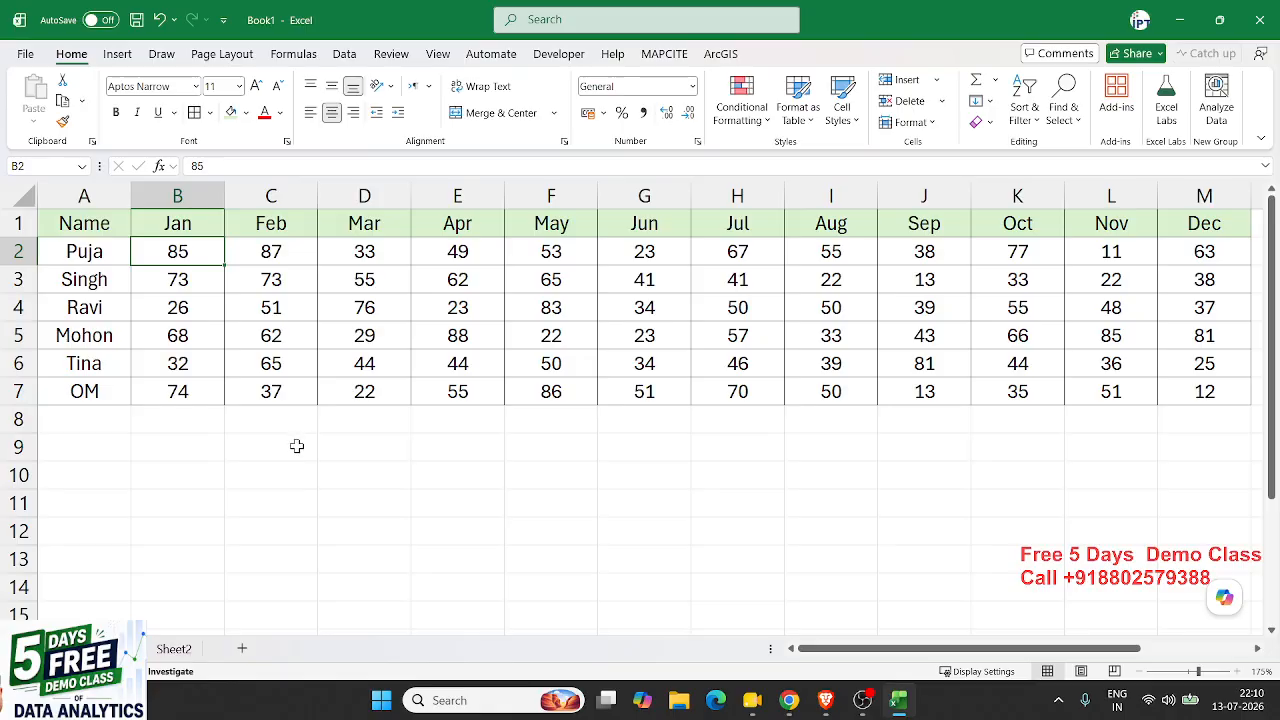
left_click(272, 194)
key("ctrl+shift+plus")
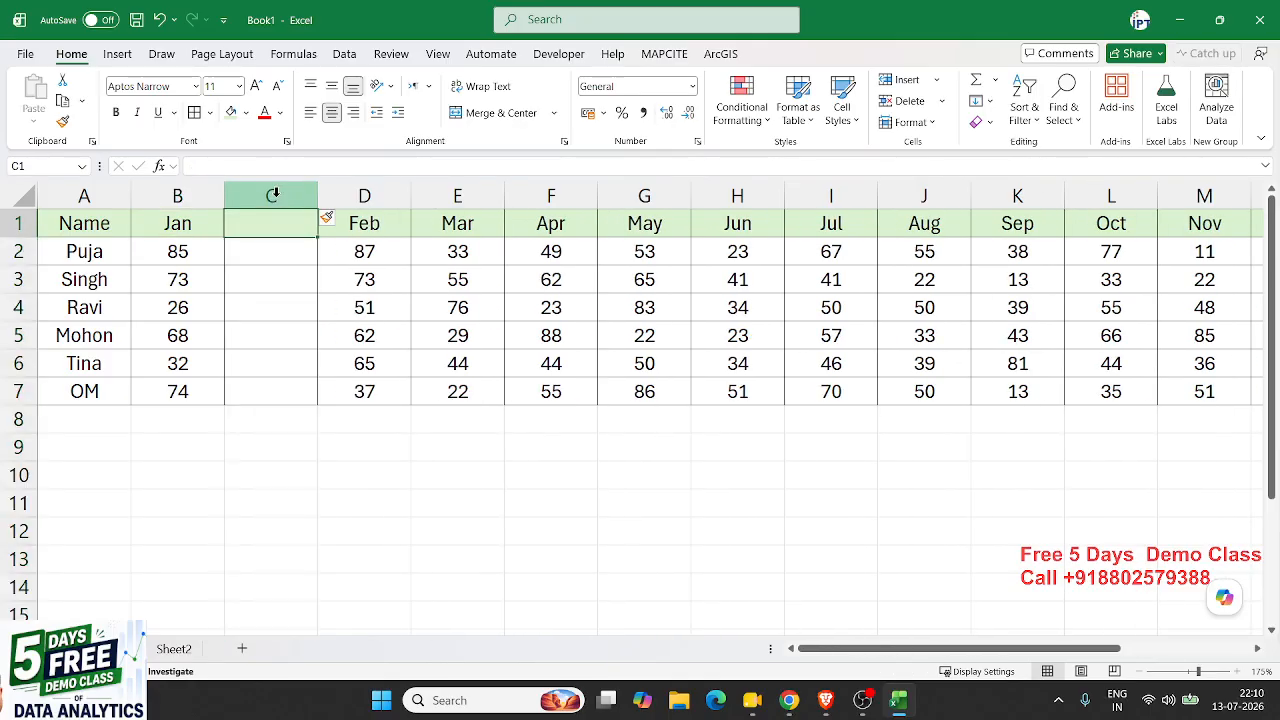
type("%")
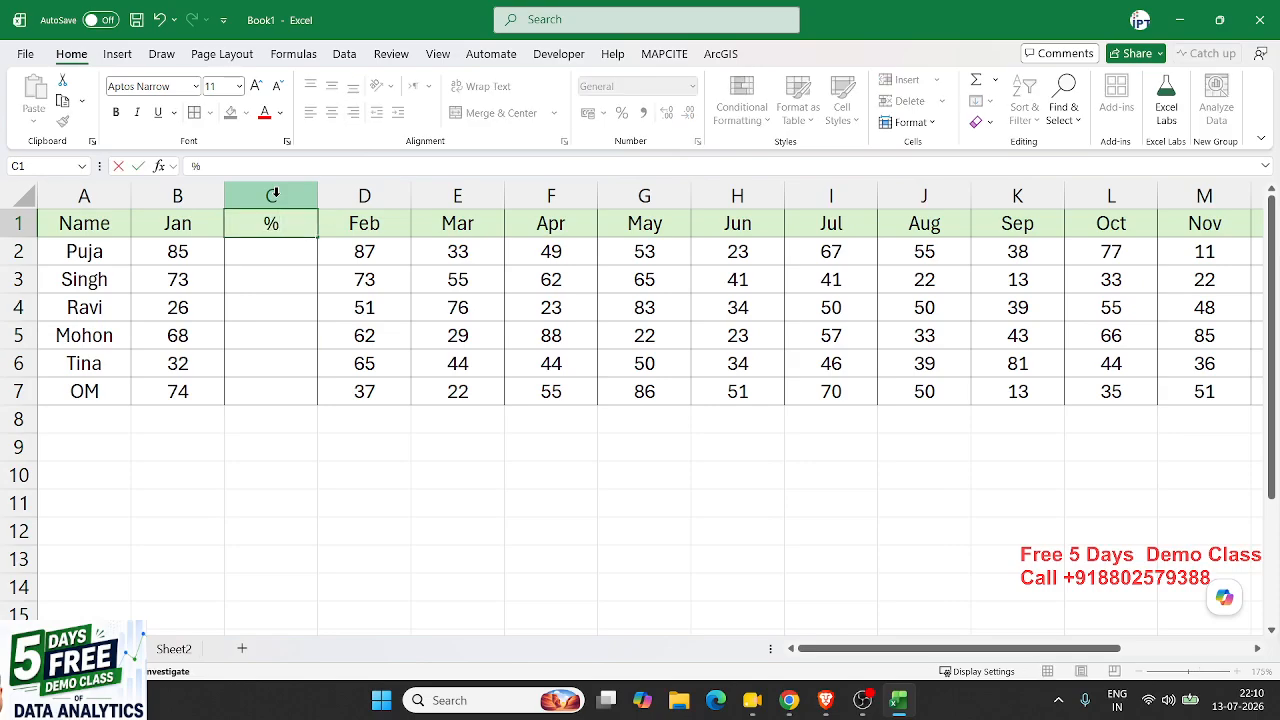
key("Return")
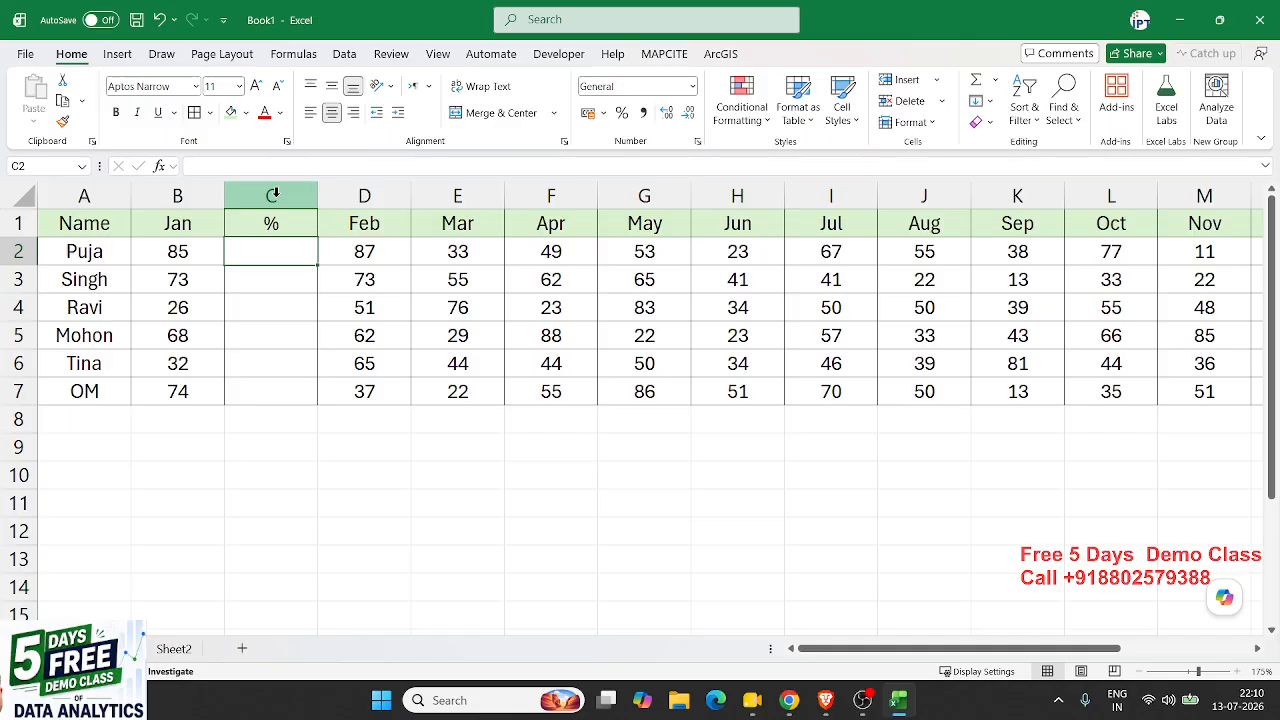
type("=")
key("Left")
type("/70")
key("Return")
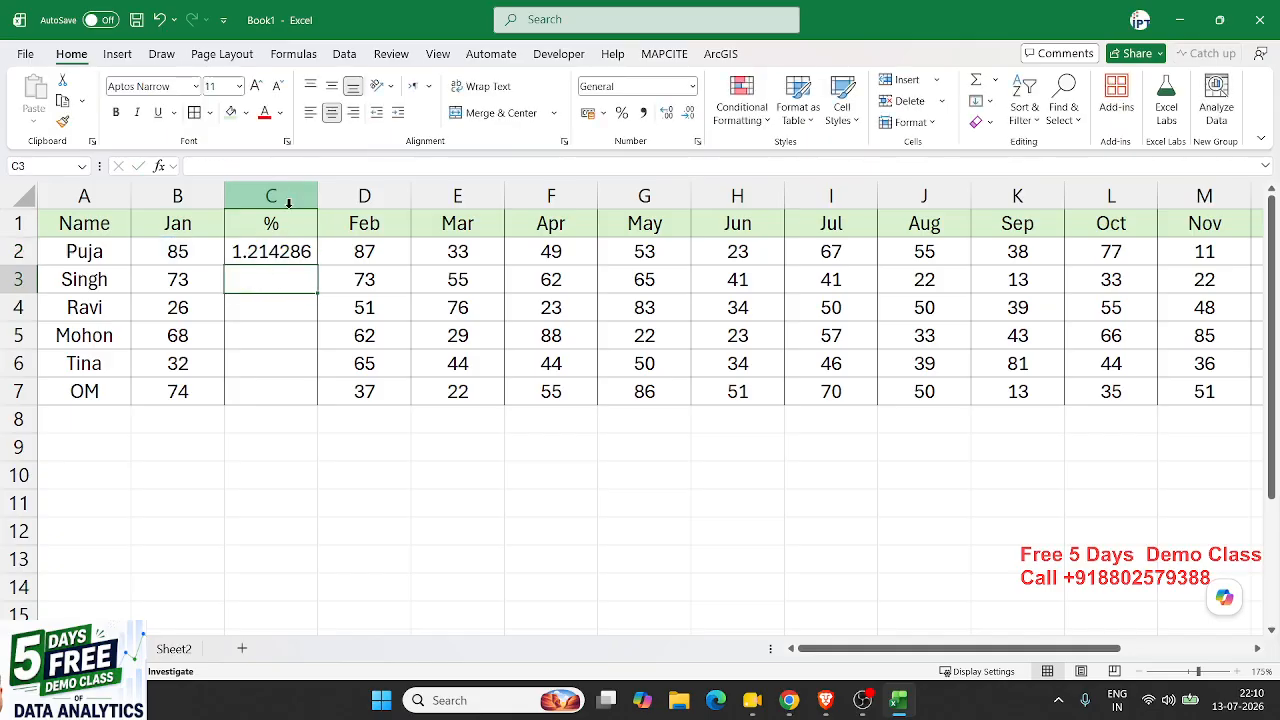
left_click(294, 250)
left_click_drag(316, 265, 311, 406)
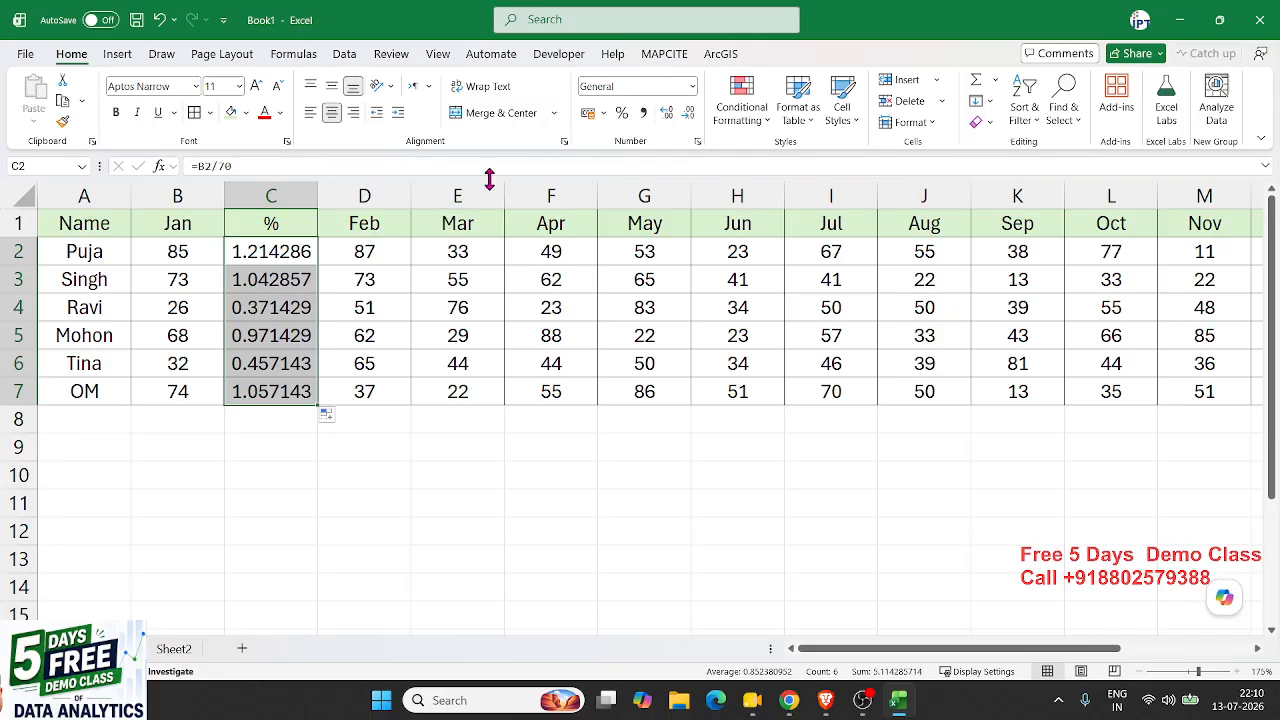
left_click(621, 113)
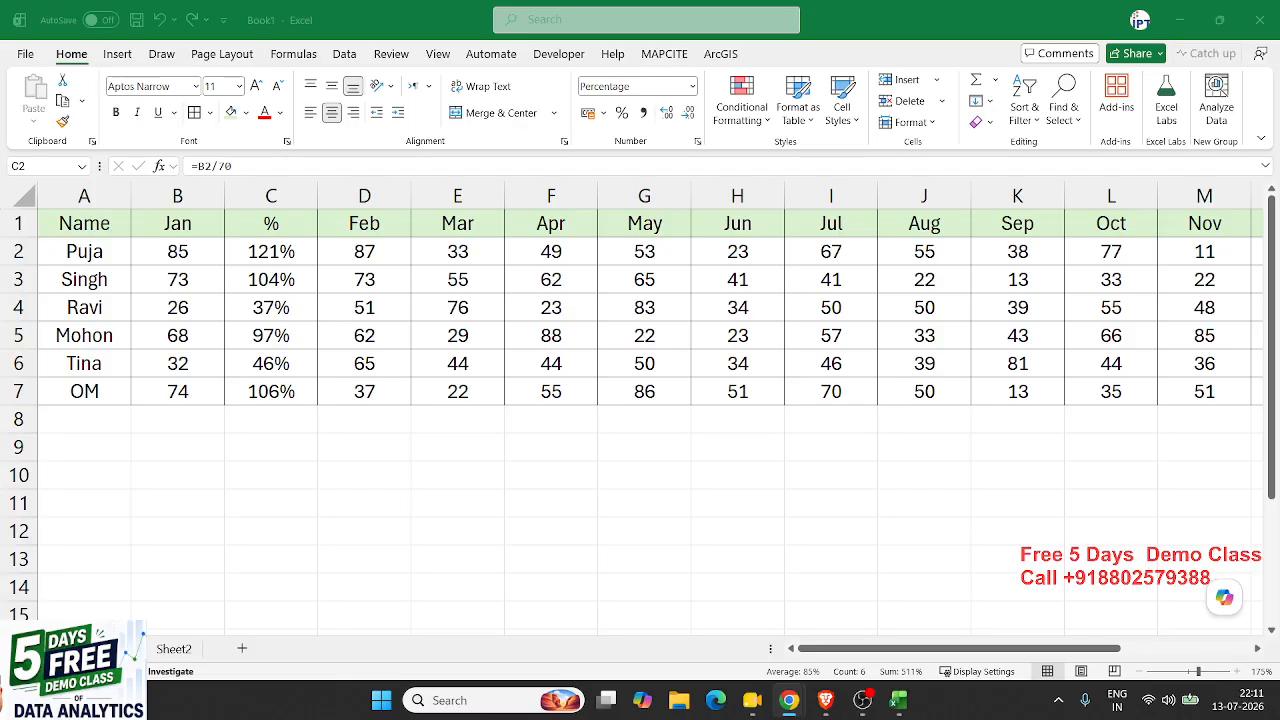
left_click(230, 362)
key("ctrl+z")
key("ctrl+z")
key("ctrl+z")
key("ctrl+z")
key("ctrl+z")
left_click(126, 252)
left_click(24, 221)
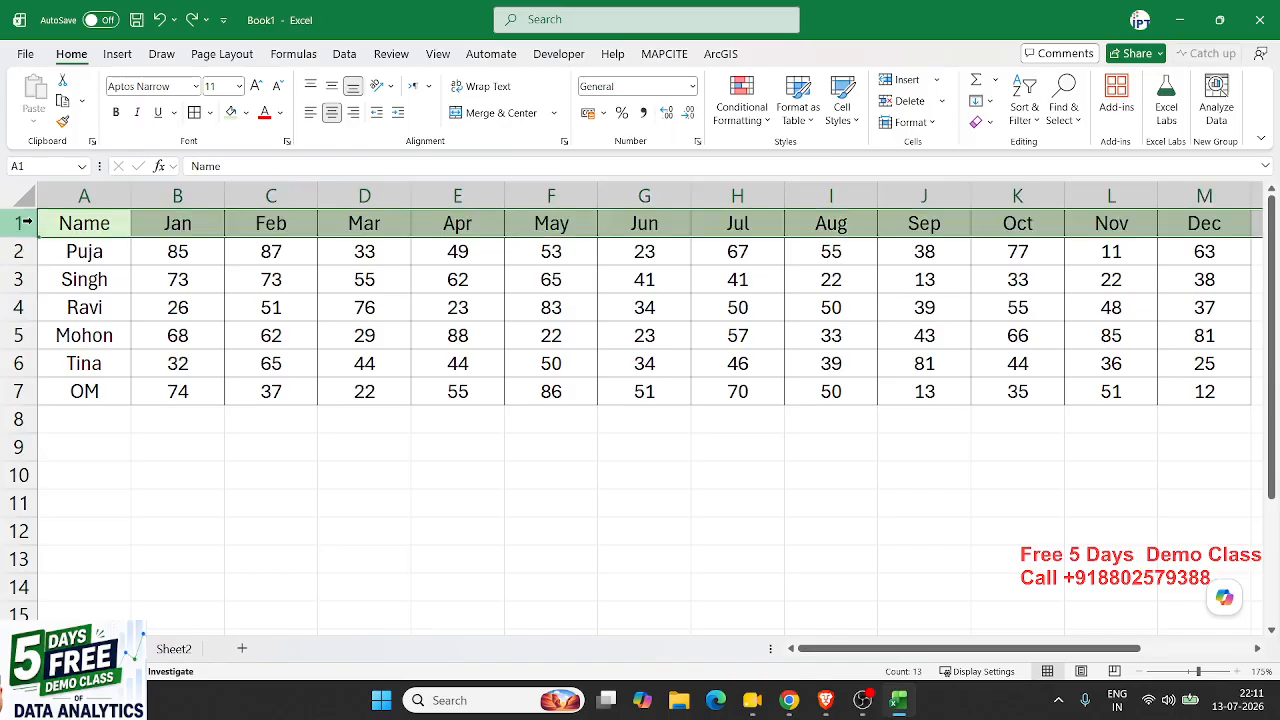
- Insert a row above the headers and number B1:M1 from 1 to 12
key("ctrl+shift+plus")
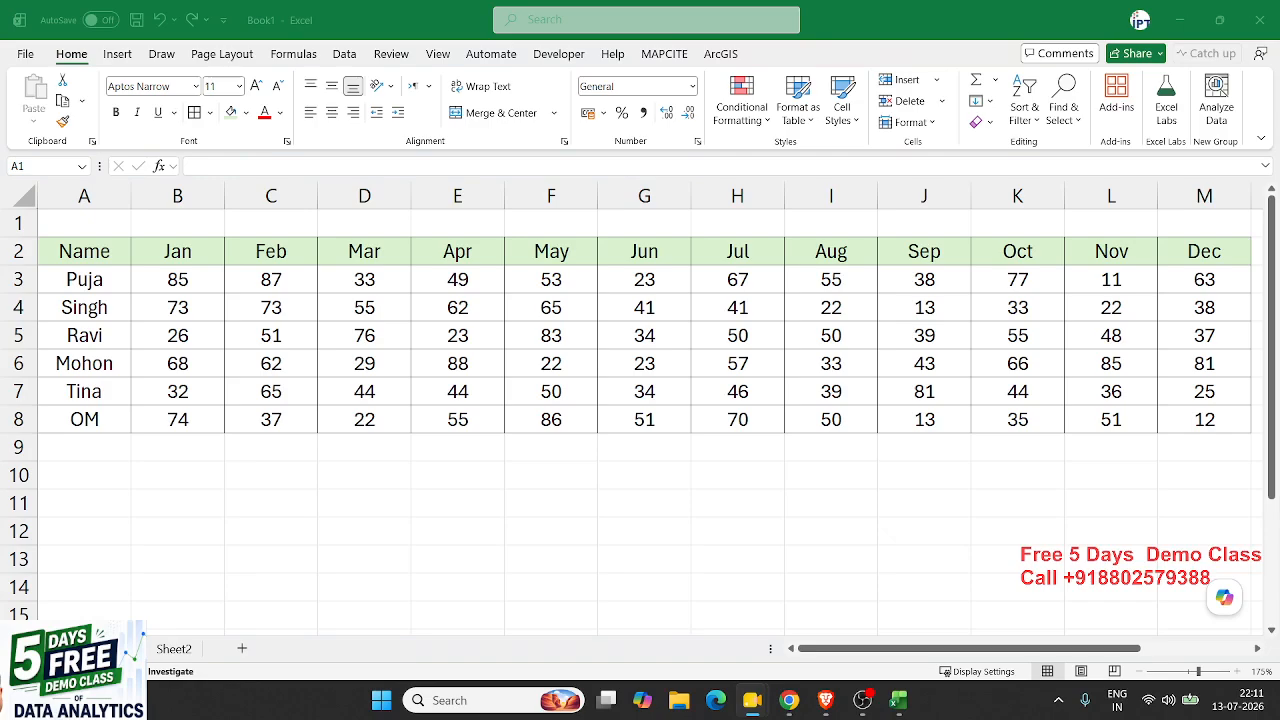
left_click(182, 219)
type("1")
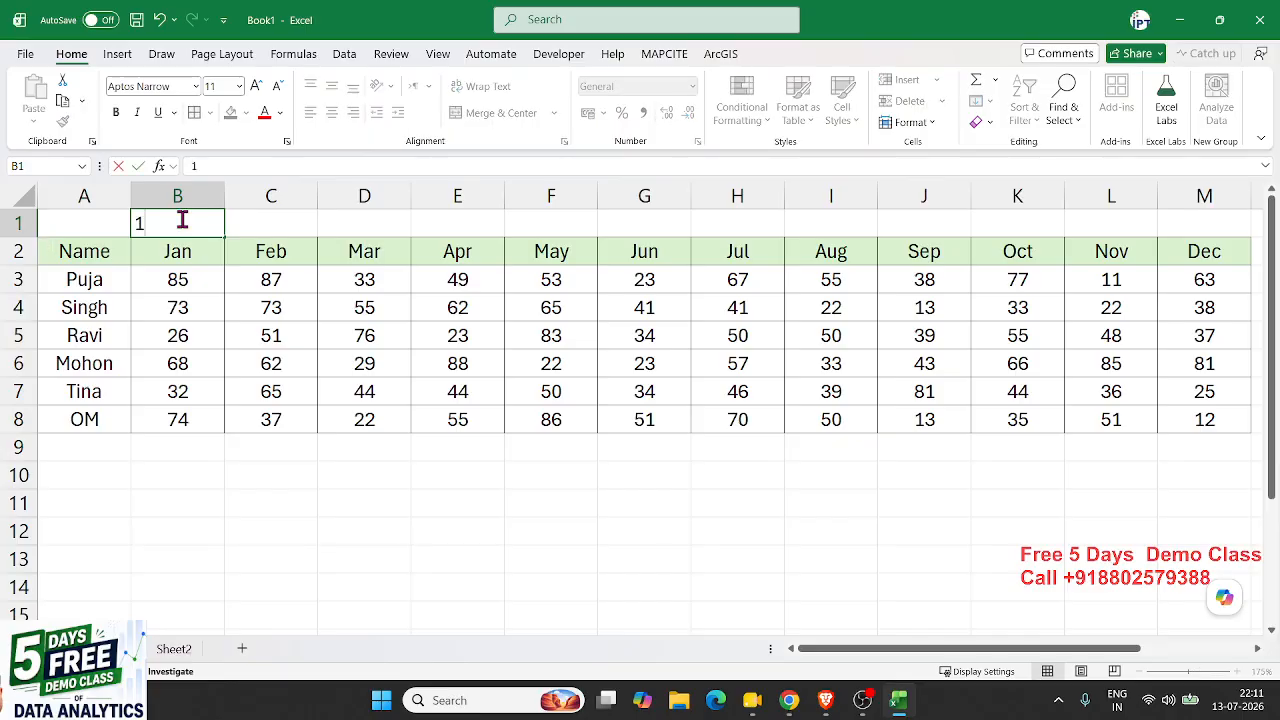
key("Tab")
type("2")
key("Return")
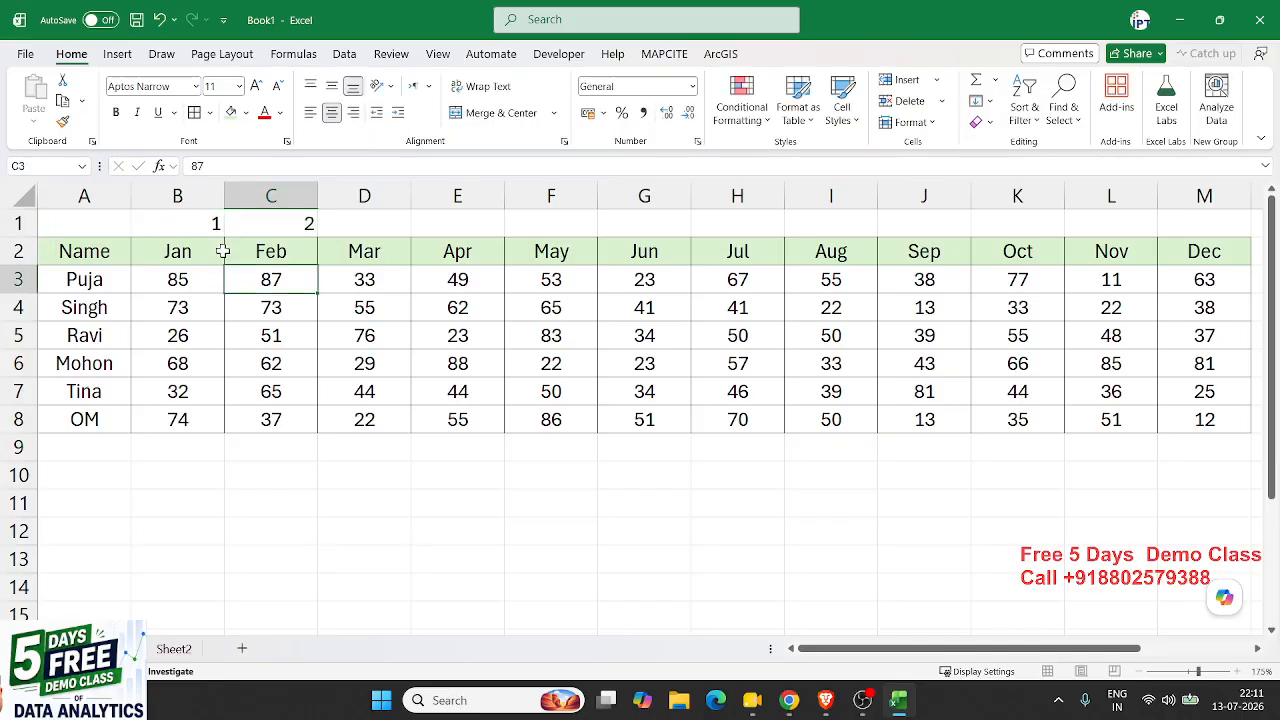
left_click_drag(208, 223, 968, 220)
left_click_drag(985, 655, 1053, 655)
- Copy the 1–12 numbers and paste them starting at N1
key("ctrl+c")
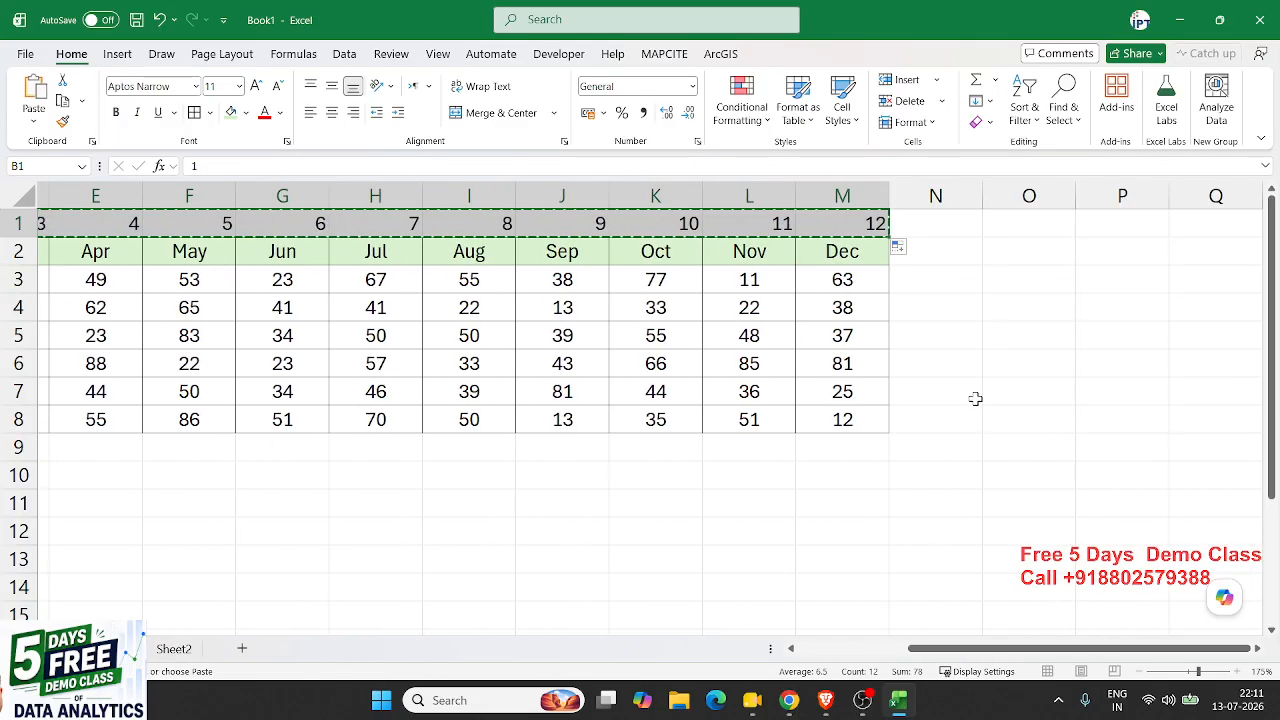
left_click(951, 222)
key("ctrl+v")
left_click_drag(974, 648, 871, 648)
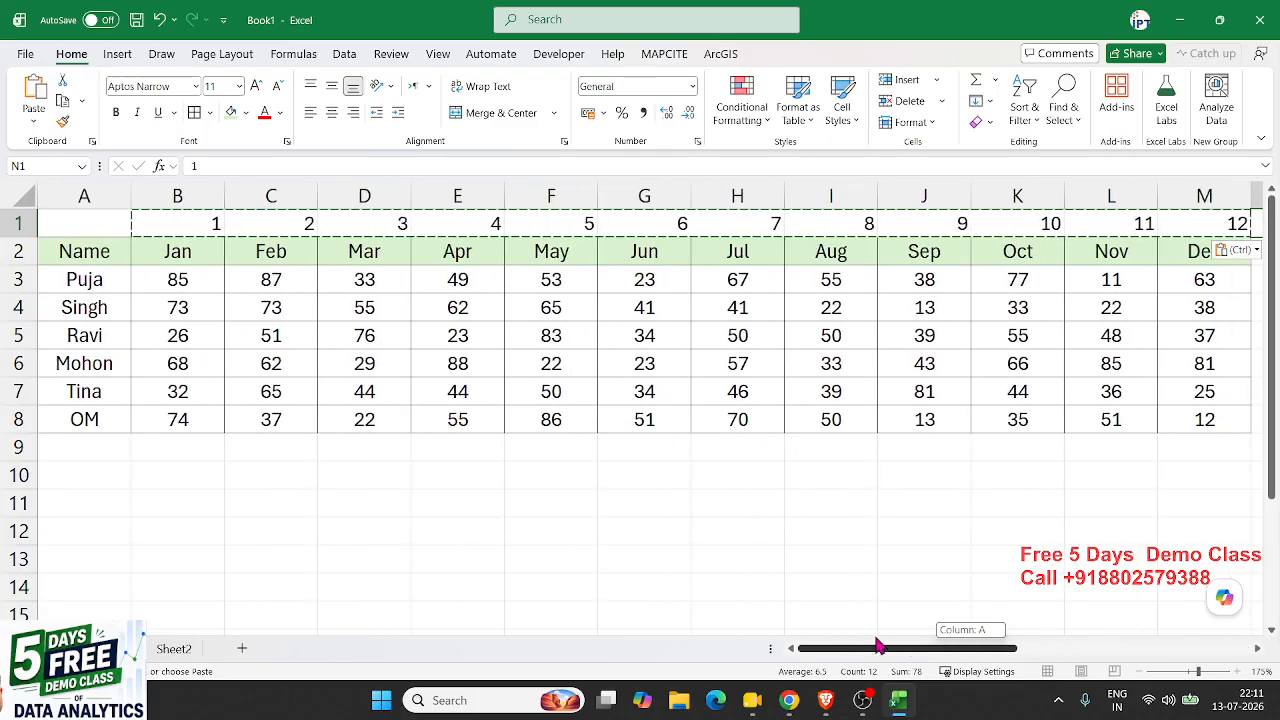
left_click(266, 195)
left_click(430, 195)
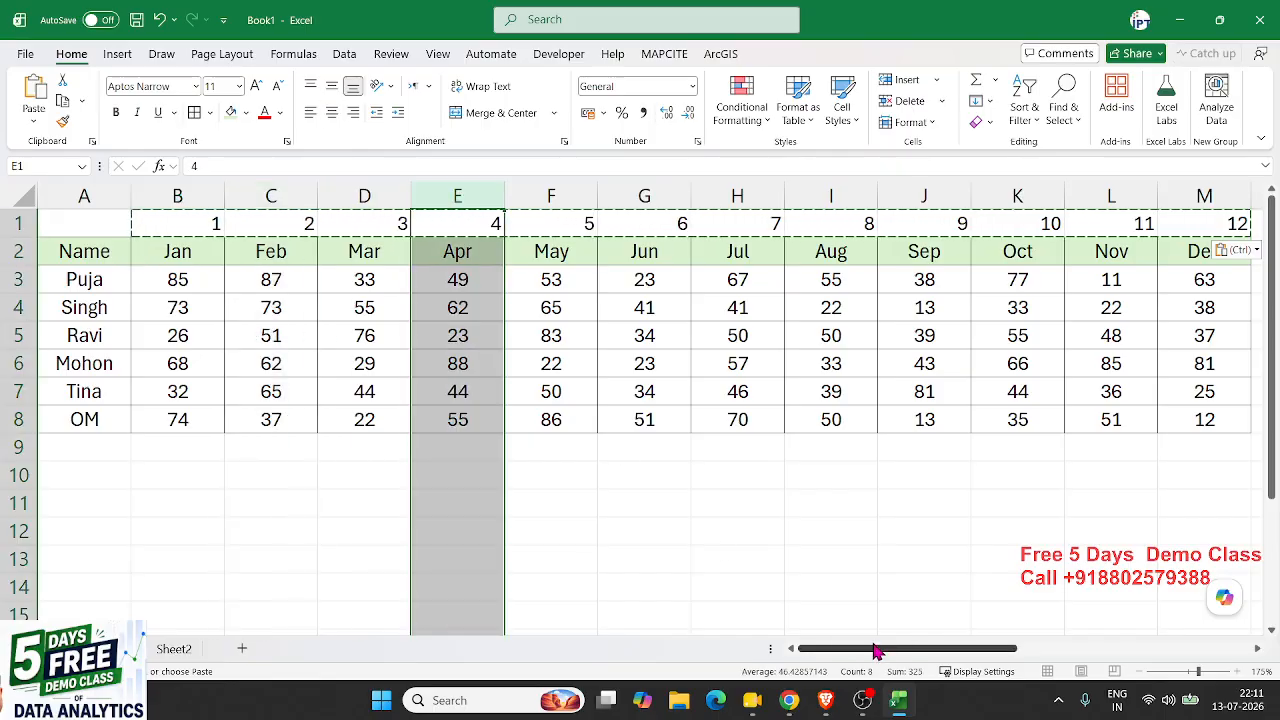
scroll(507, 265, "right", 4)
- Put a % heading in N2 and fill it right across N2:Y2
left_click(301, 264)
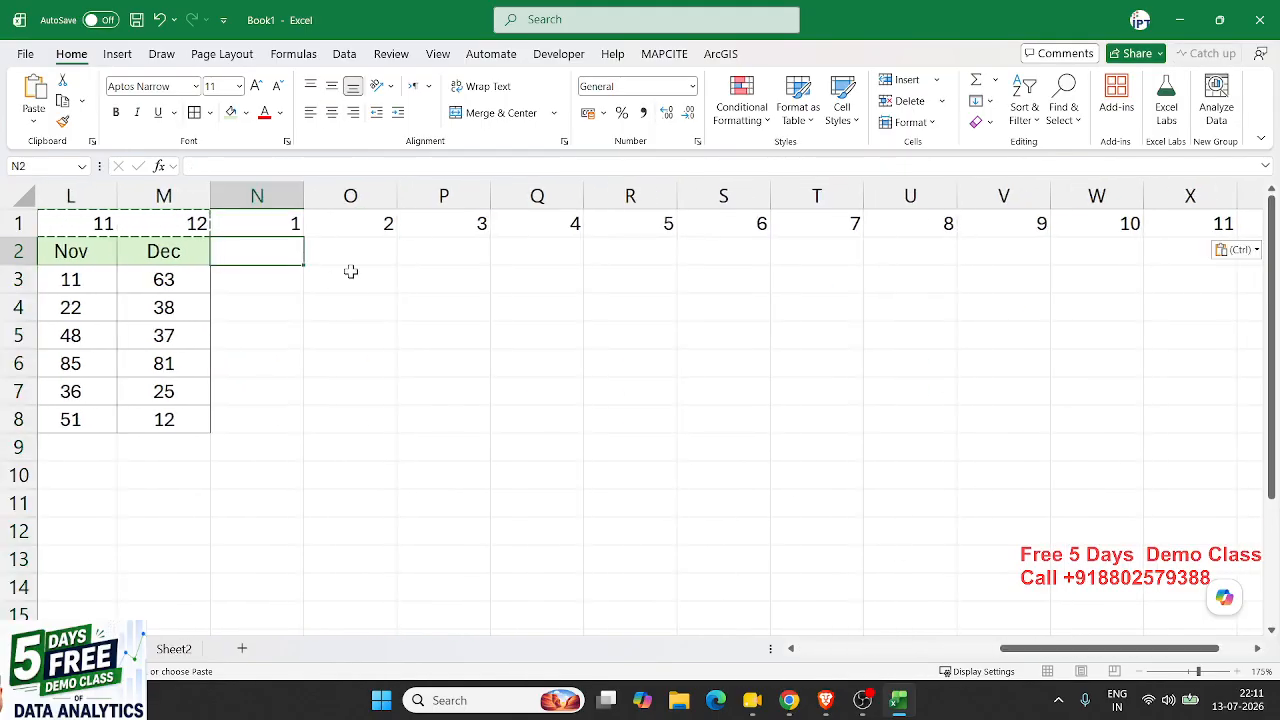
type("=")
key("Left")
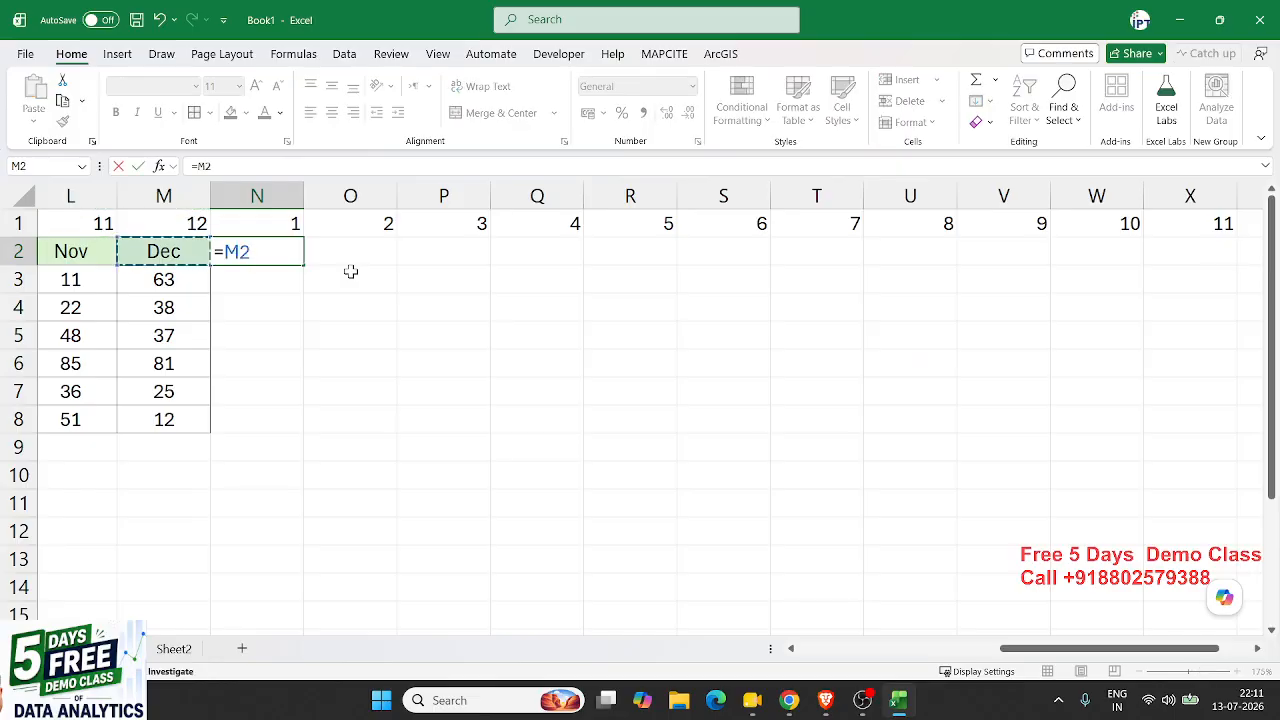
key("Escape")
type("%")
key("Return")
key("Up")
key("Up")
key("ctrl+Right")
key("Down")
key("ctrl+shift+Left")
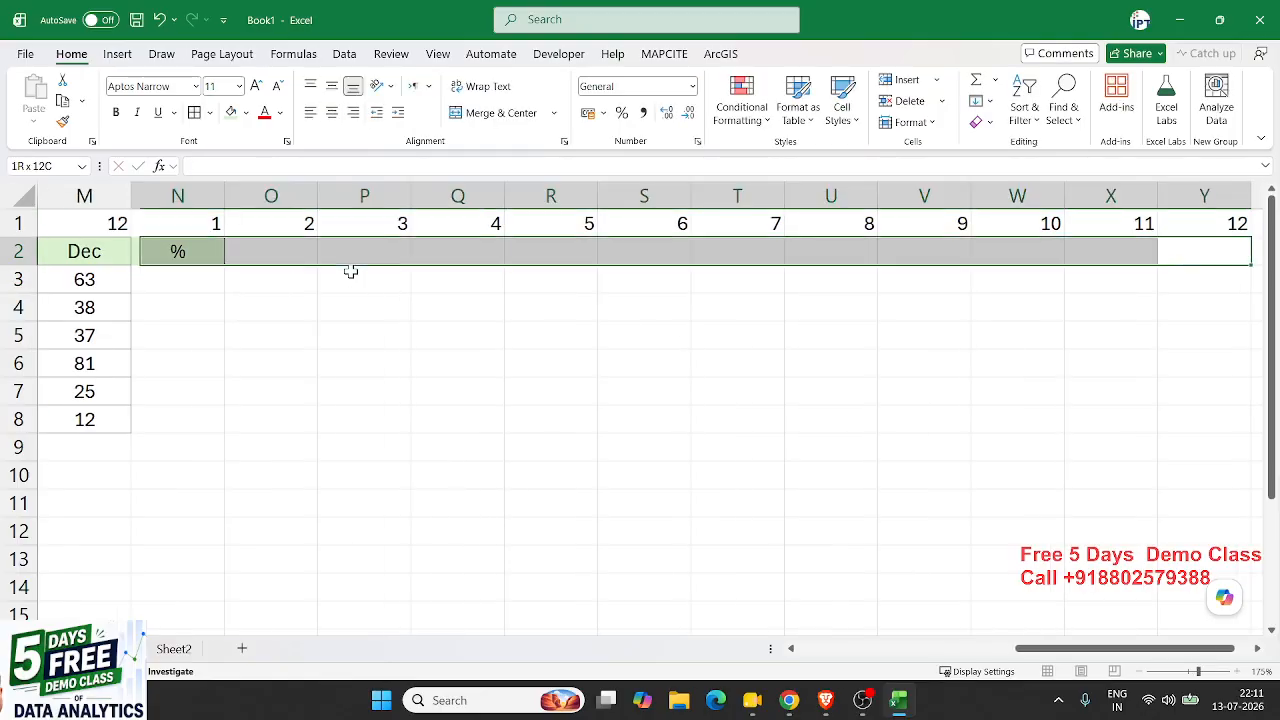
key("ctrl+r")
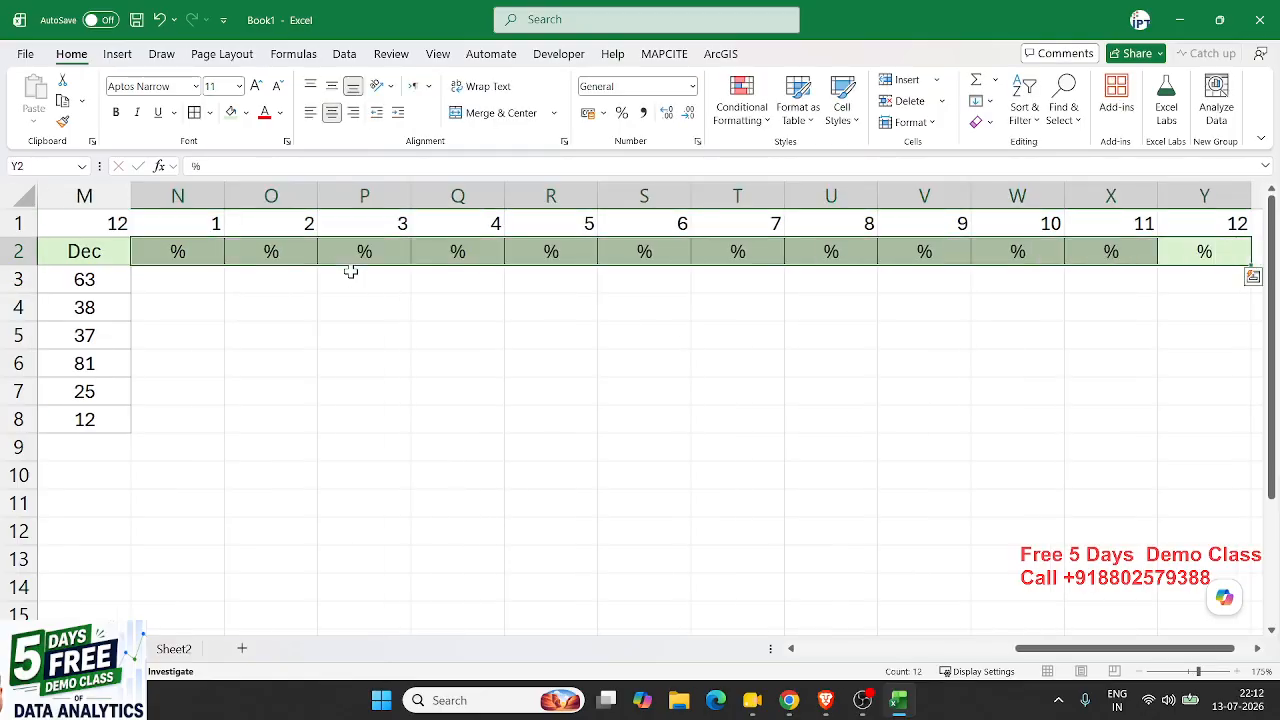
- Select the table from Jan through column Y (B1:Y8)
key("ctrl+Home")
scroll(352, 272, "down", 4, "ctrl")
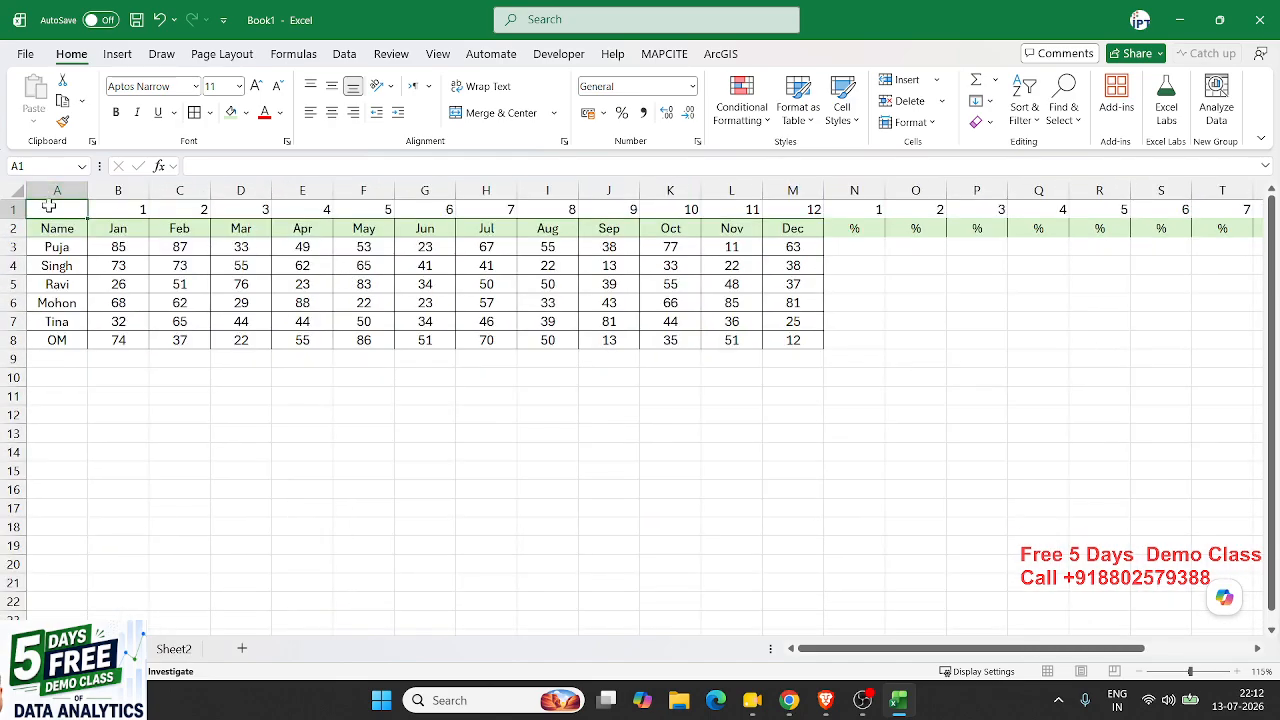
left_click_drag(103, 209, 1112, 352)
left_click_drag(1097, 648, 589, 642)
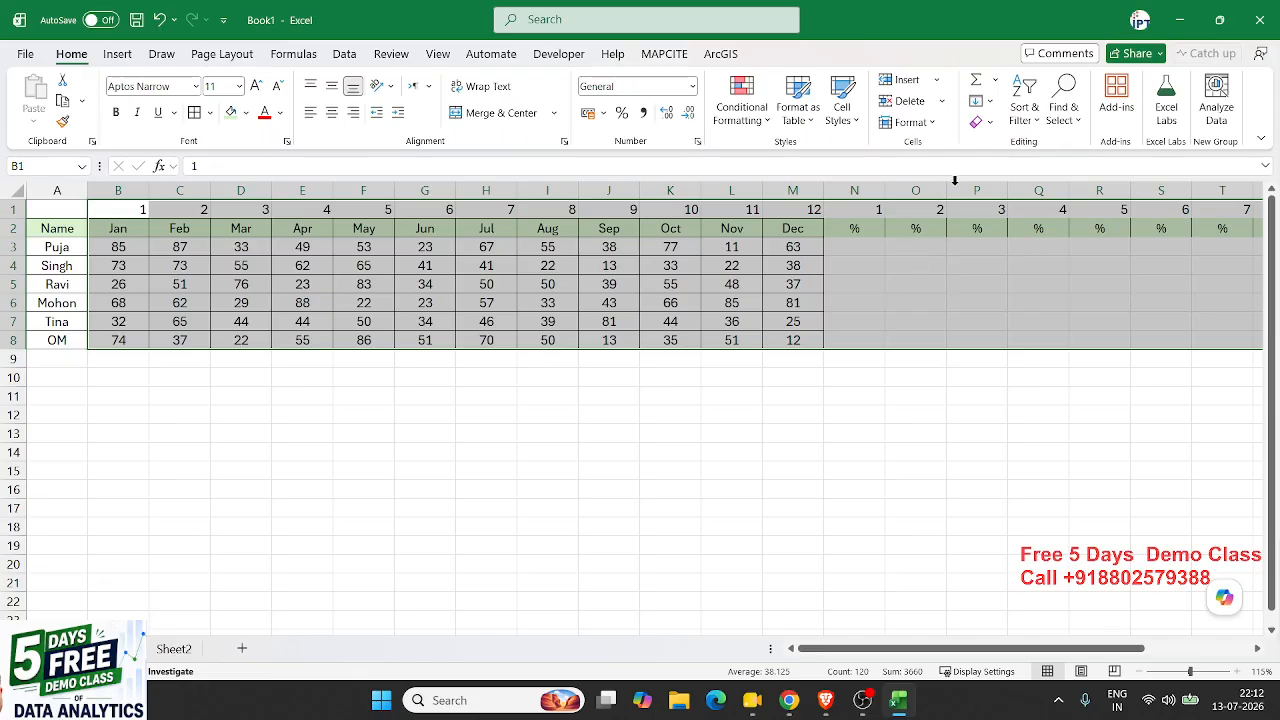
- In Custom Sort, set the orientation to sort left to right
left_click(1024, 107)
left_click(1056, 196)
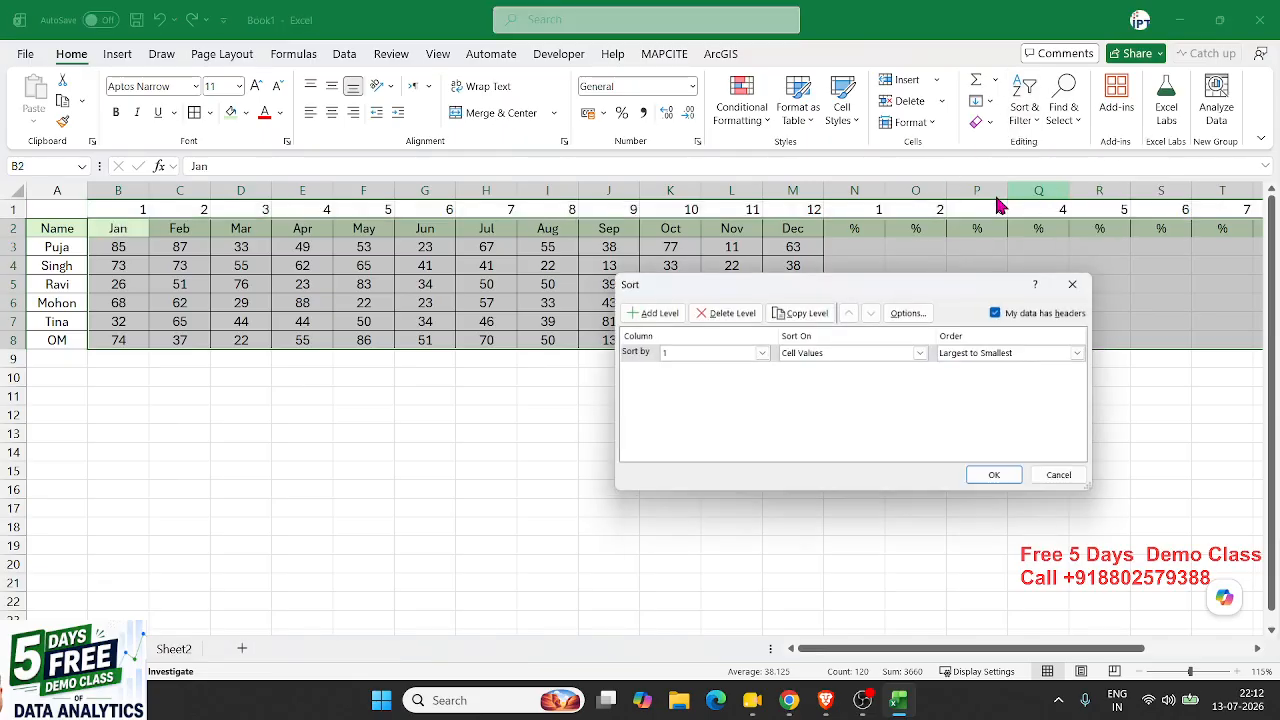
left_click(755, 353)
left_click(755, 353)
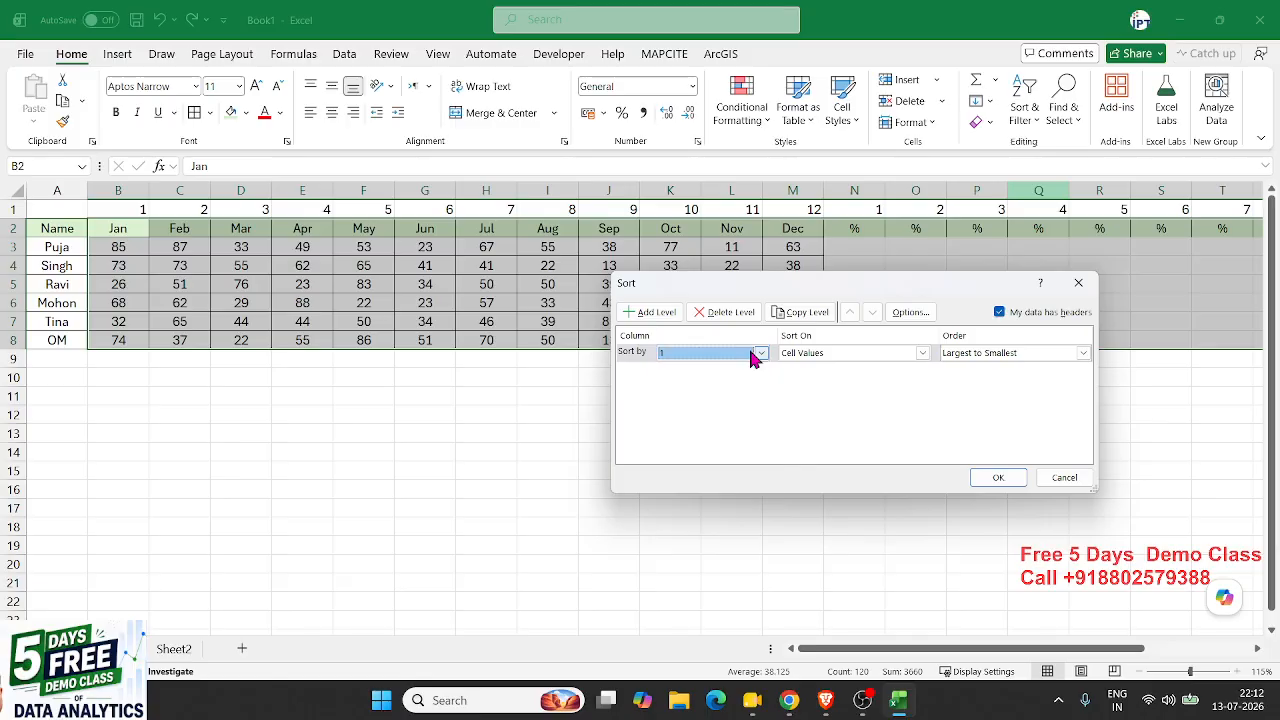
left_click(910, 313)
left_click(818, 399)
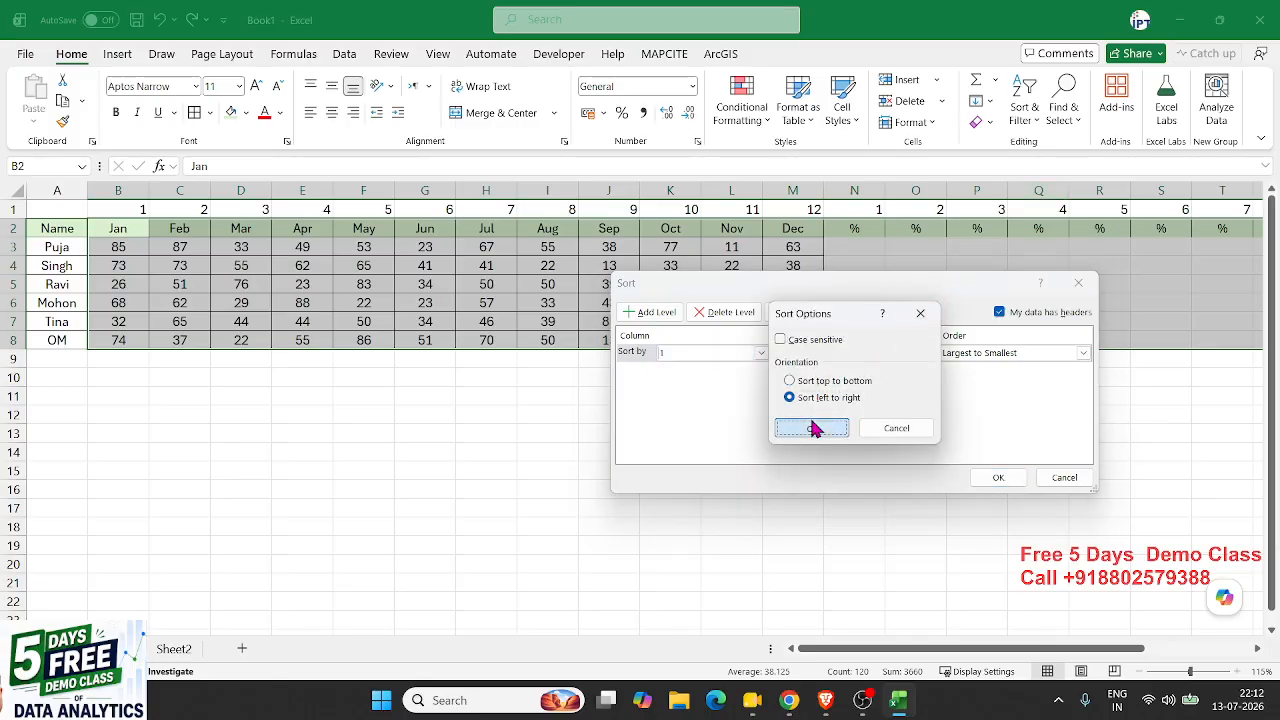
left_click(814, 428)
- Sort the columns by Row 1, smallest to largest
left_click(697, 353)
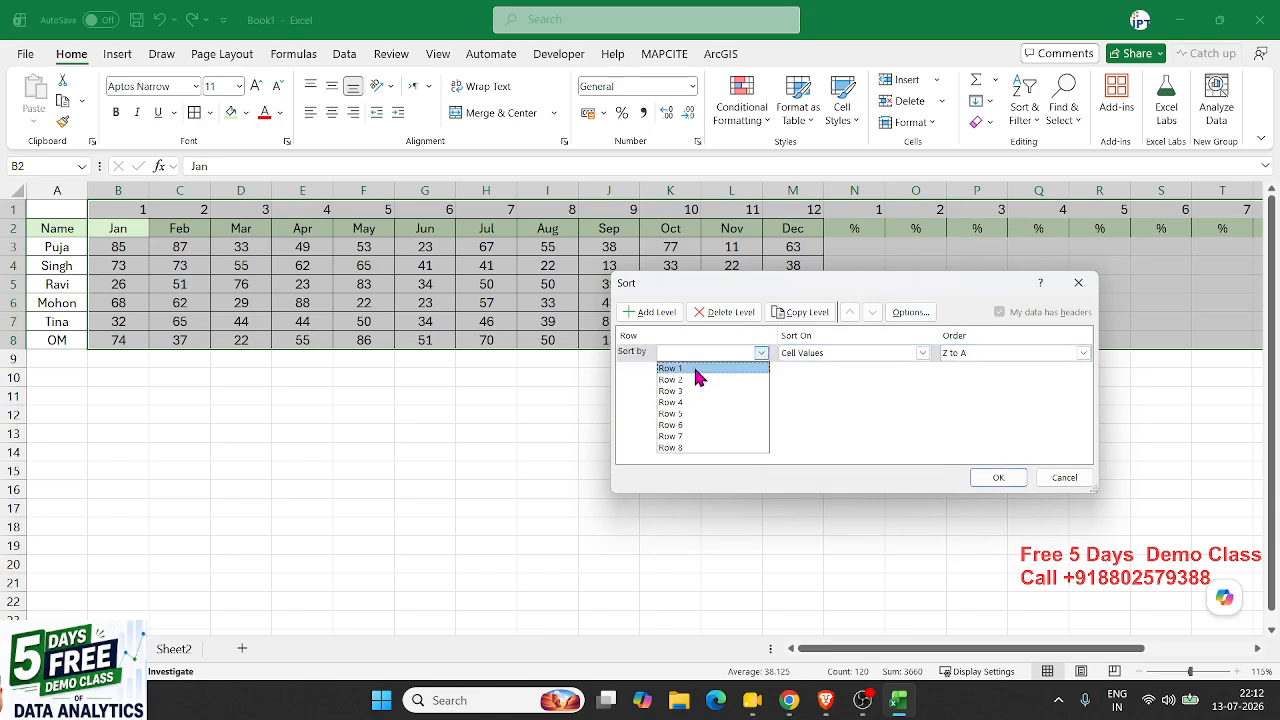
left_click(700, 369)
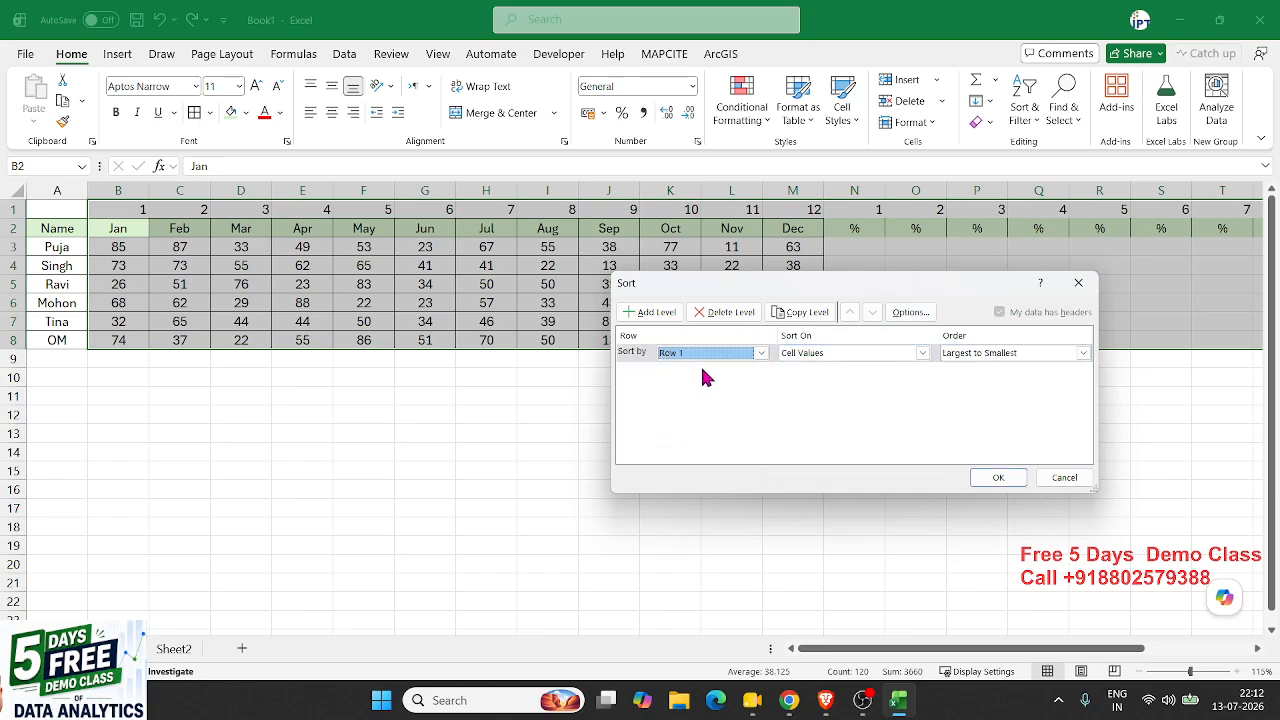
left_click(967, 358)
left_click(975, 377)
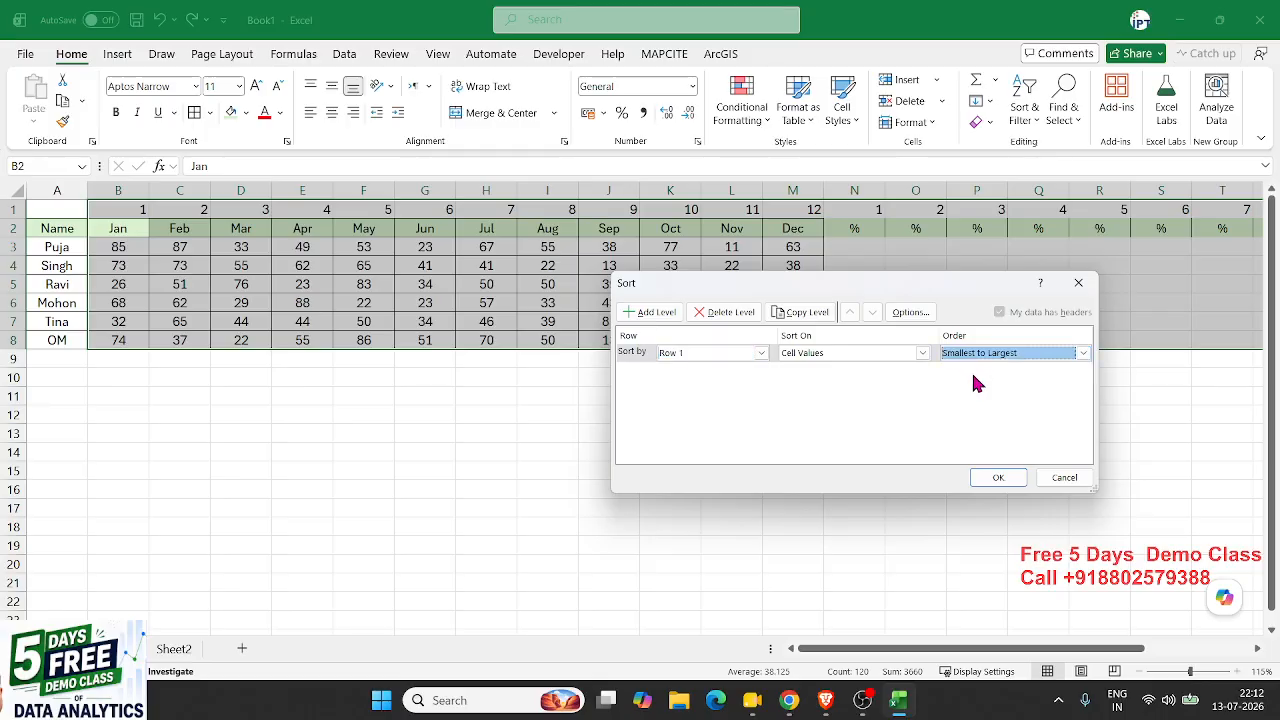
left_click(1000, 478)
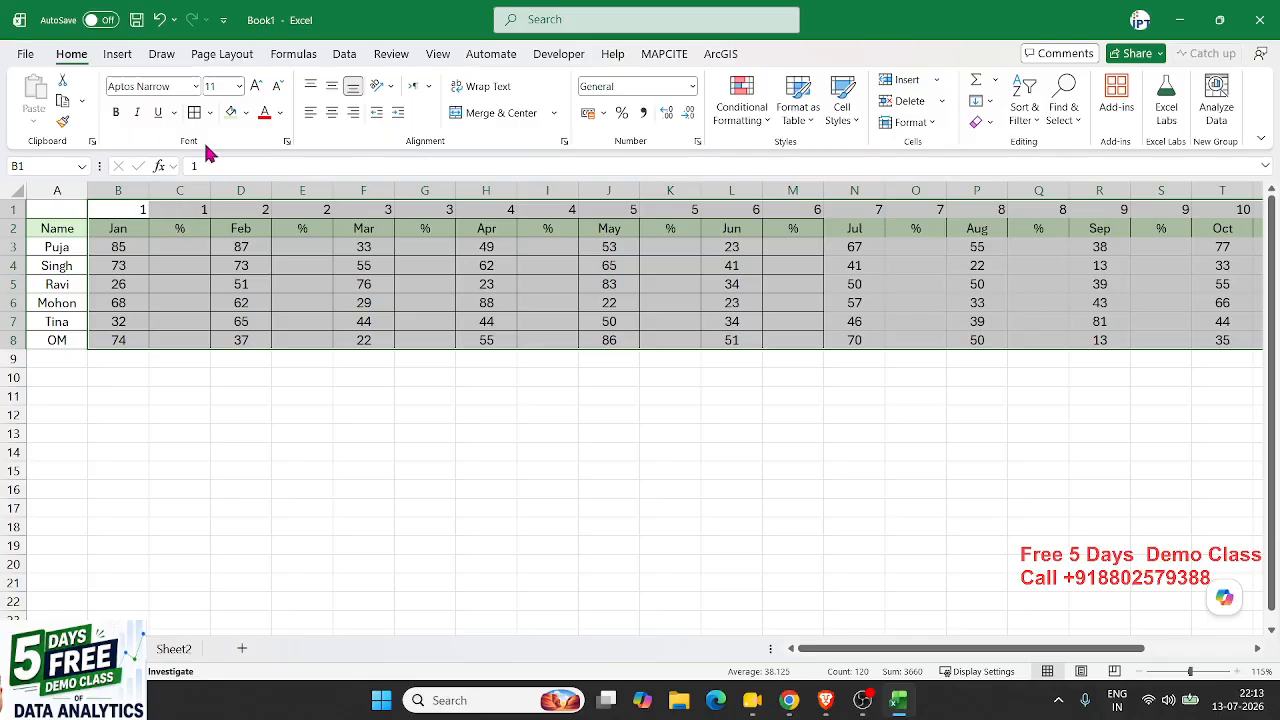
left_click(168, 250)
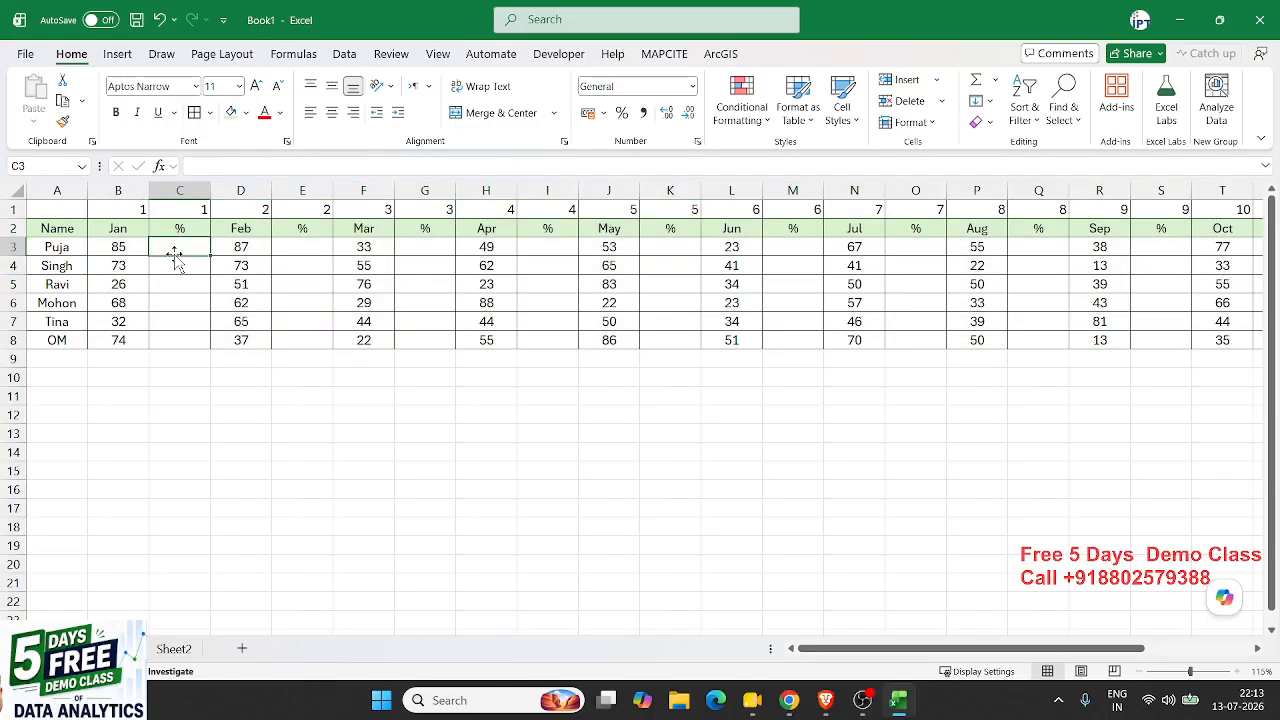
- Delete helper row 1 and switch to the blank Sheet2
left_click(18, 209)
key("ctrl+minus")
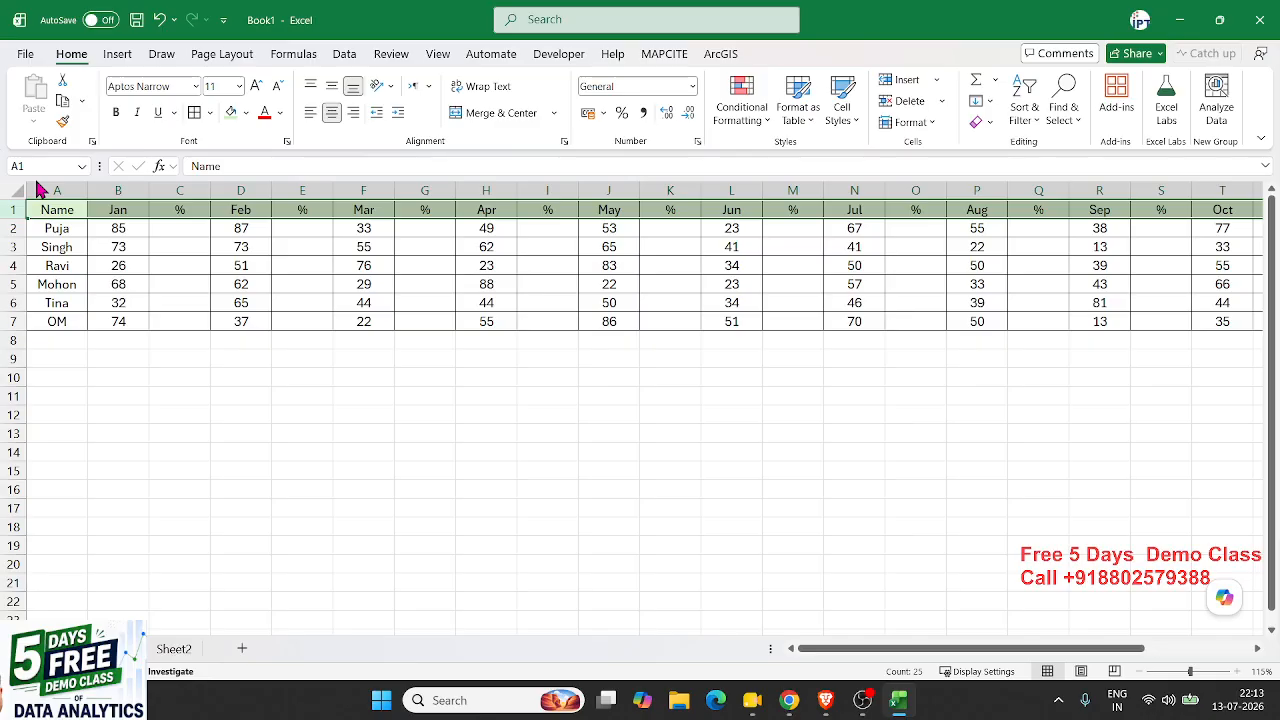
left_click(172, 649)
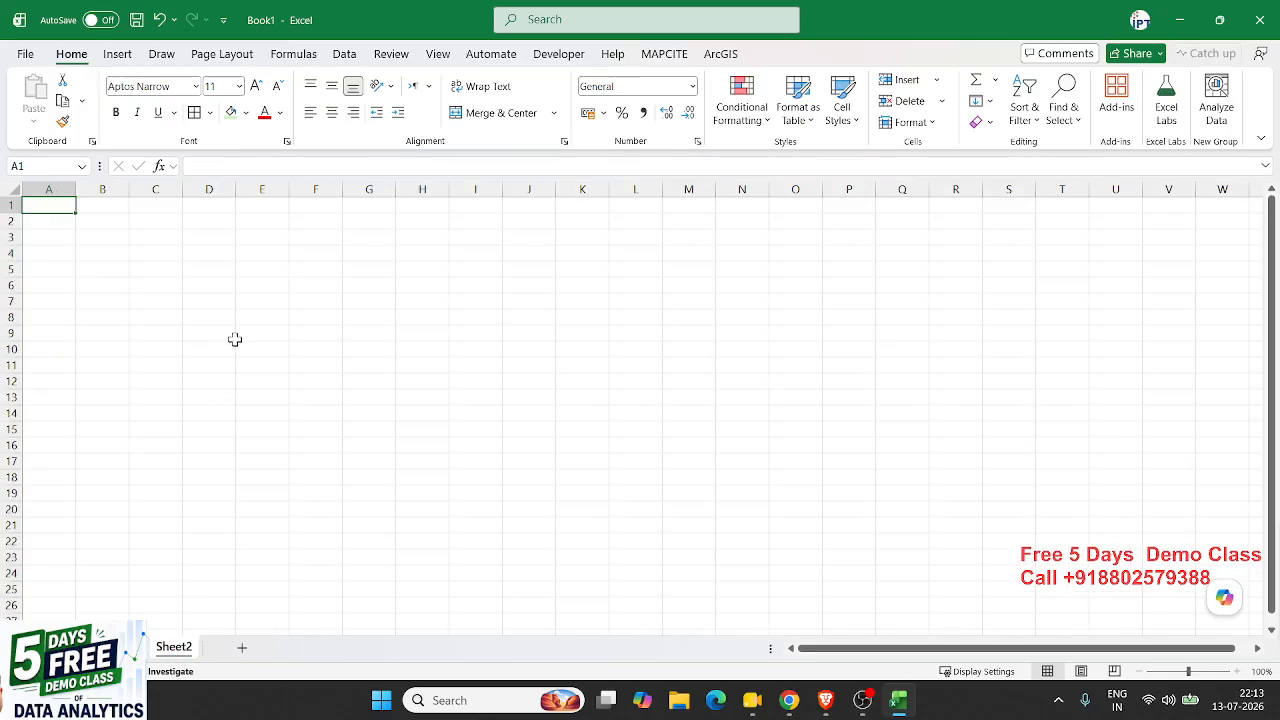
- Trial-select cells in the Jan, Feb and Mar % columns of the data sheet
left_click_drag(223, 282, 606, 445)
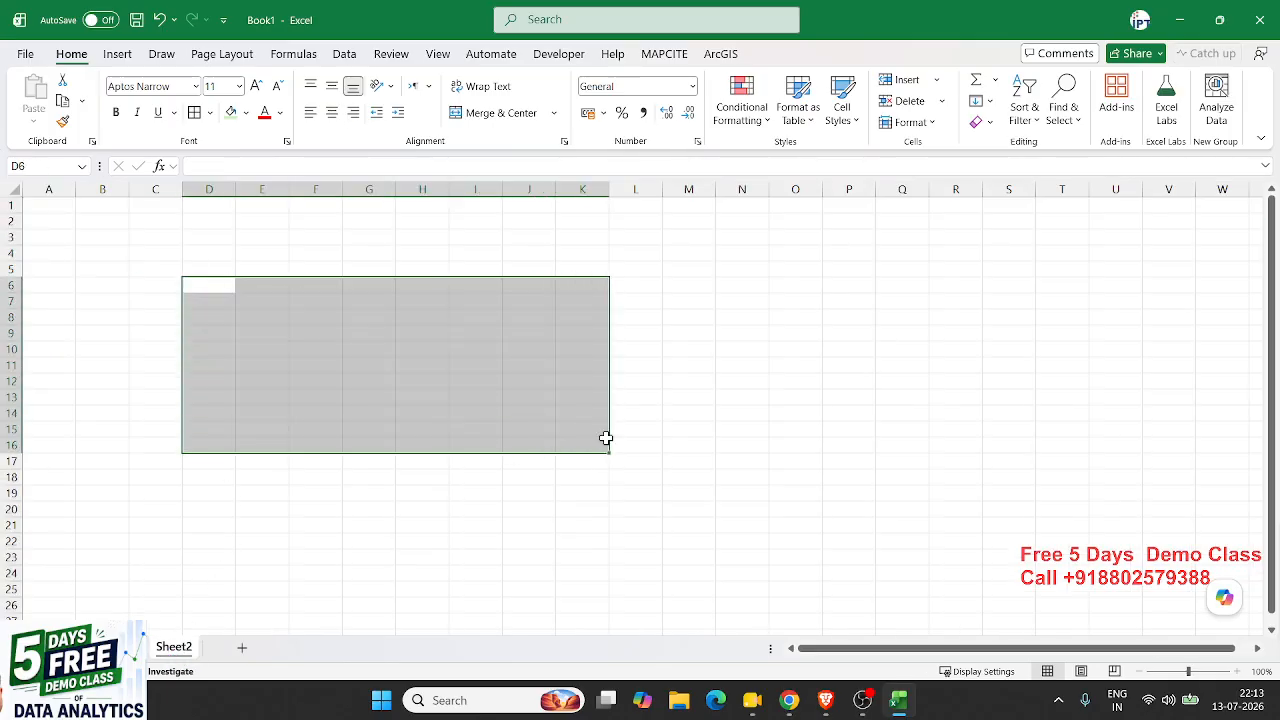
left_click(128, 648)
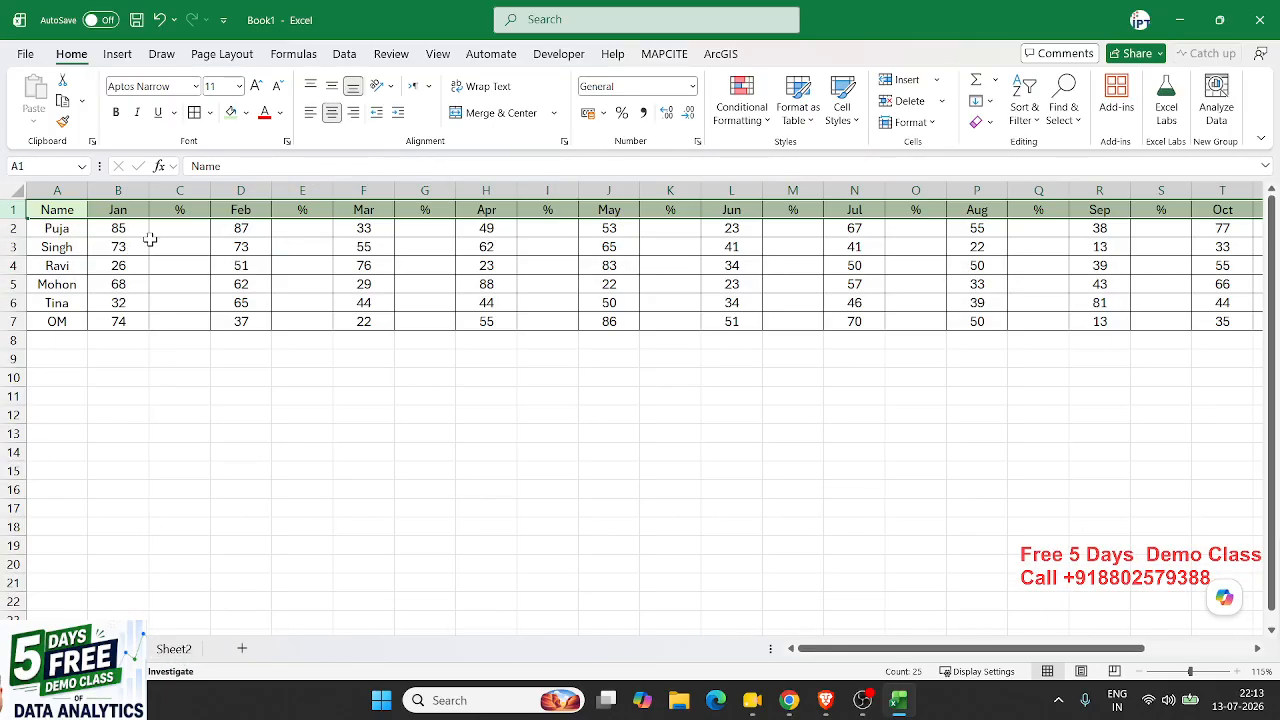
left_click_drag(179, 229, 181, 318)
left_click_drag(296, 231, 305, 342)
left_click_drag(409, 236, 428, 342)
left_click_drag(180, 247, 180, 340)
left_click_drag(297, 247, 310, 305)
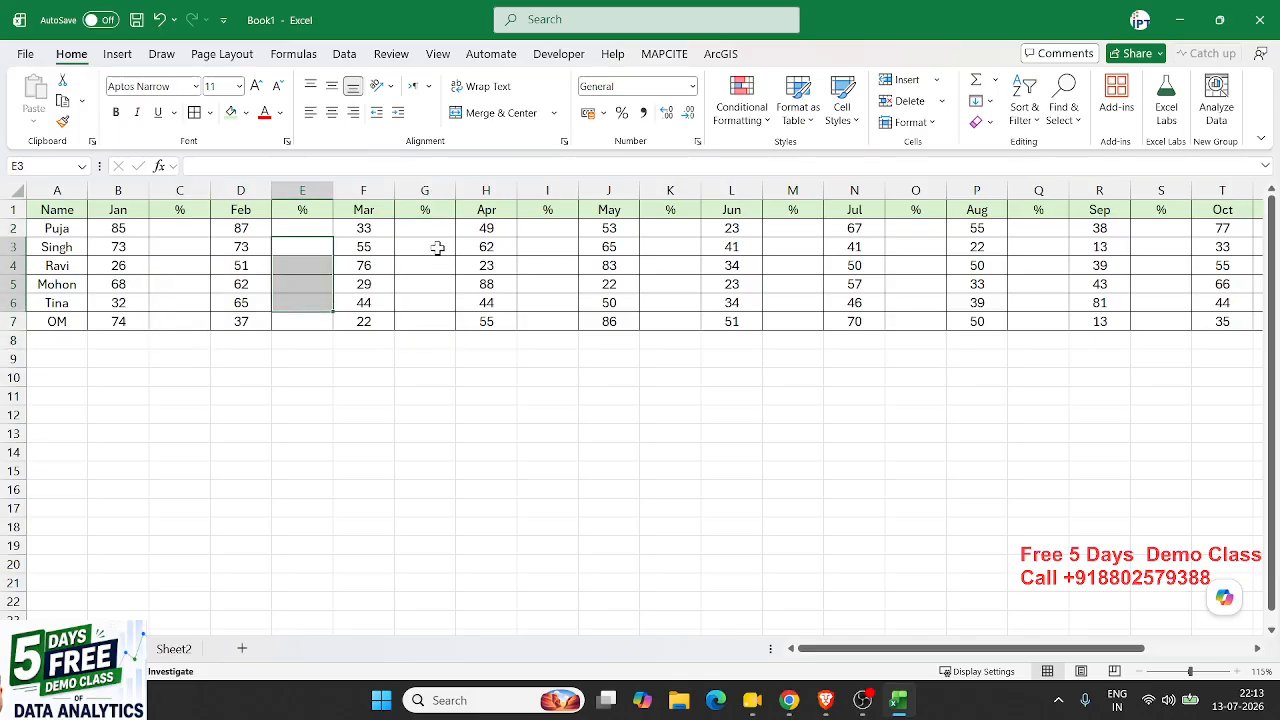
left_click_drag(437, 249, 430, 266)
left_click(552, 243)
- Fill every cell of C4:K13 on Sheet2 with 600
left_click(176, 650)
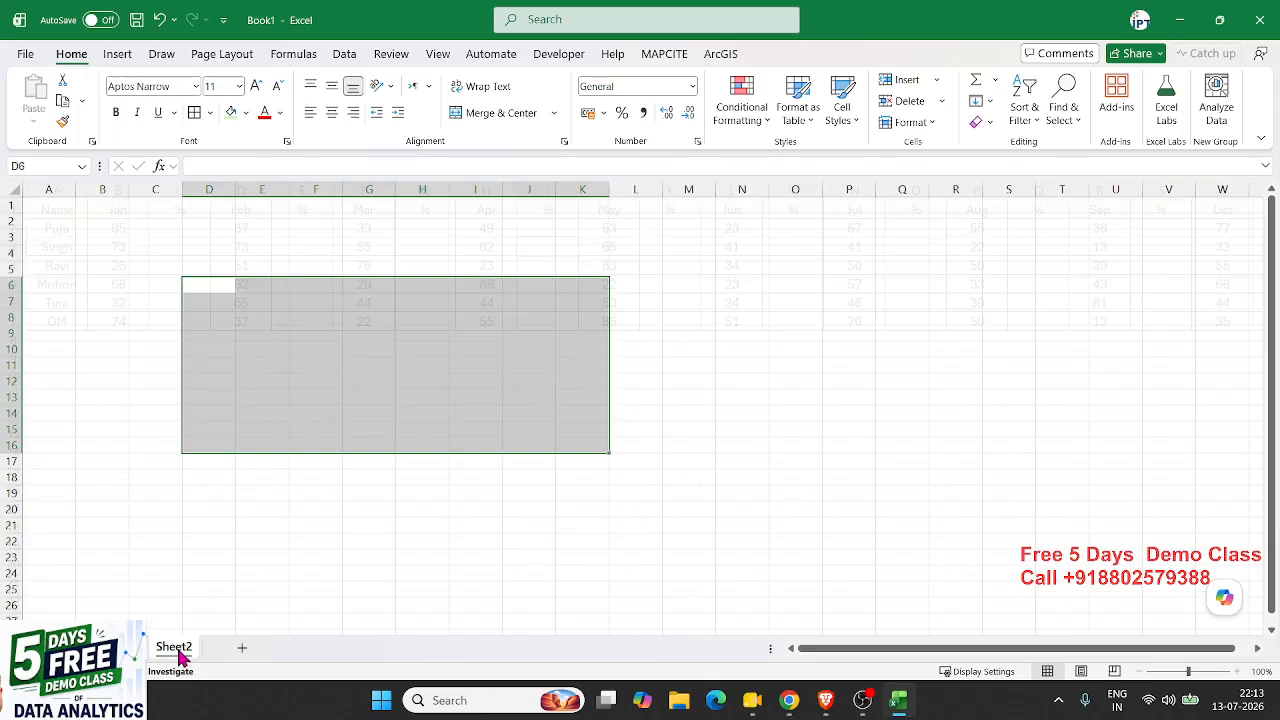
left_click(365, 429)
left_click_drag(180, 251, 594, 403)
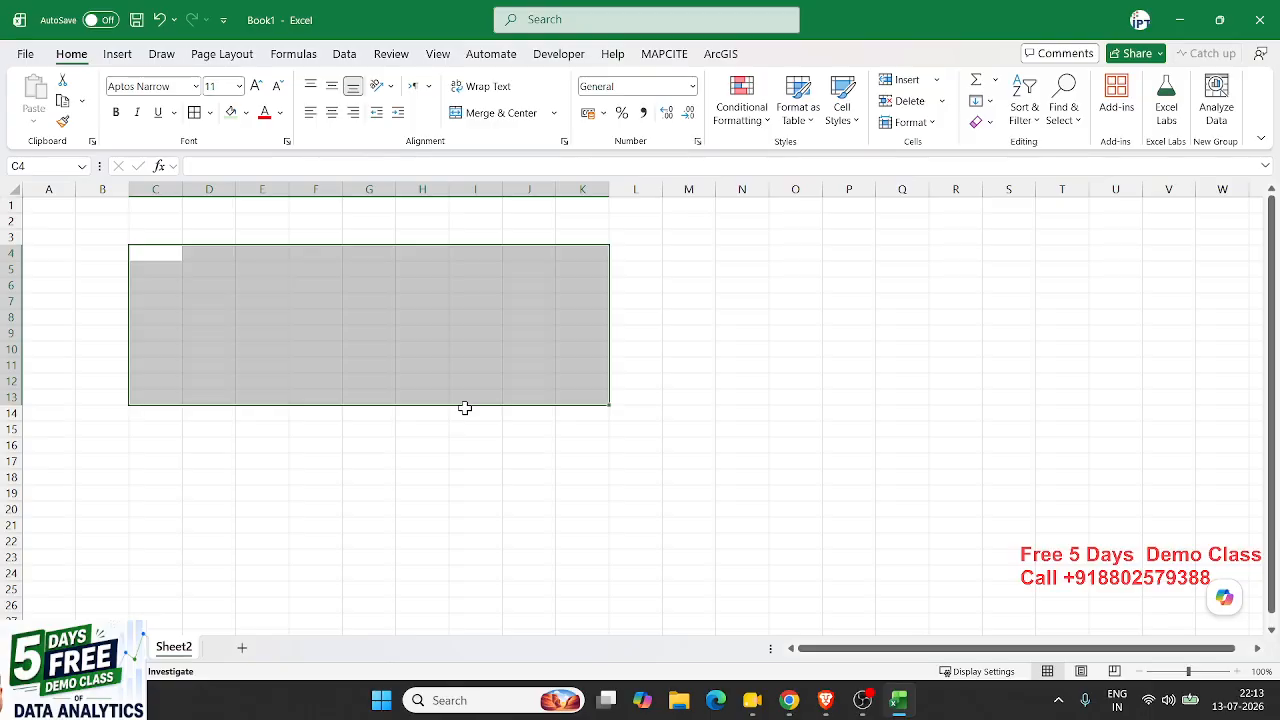
type("500")
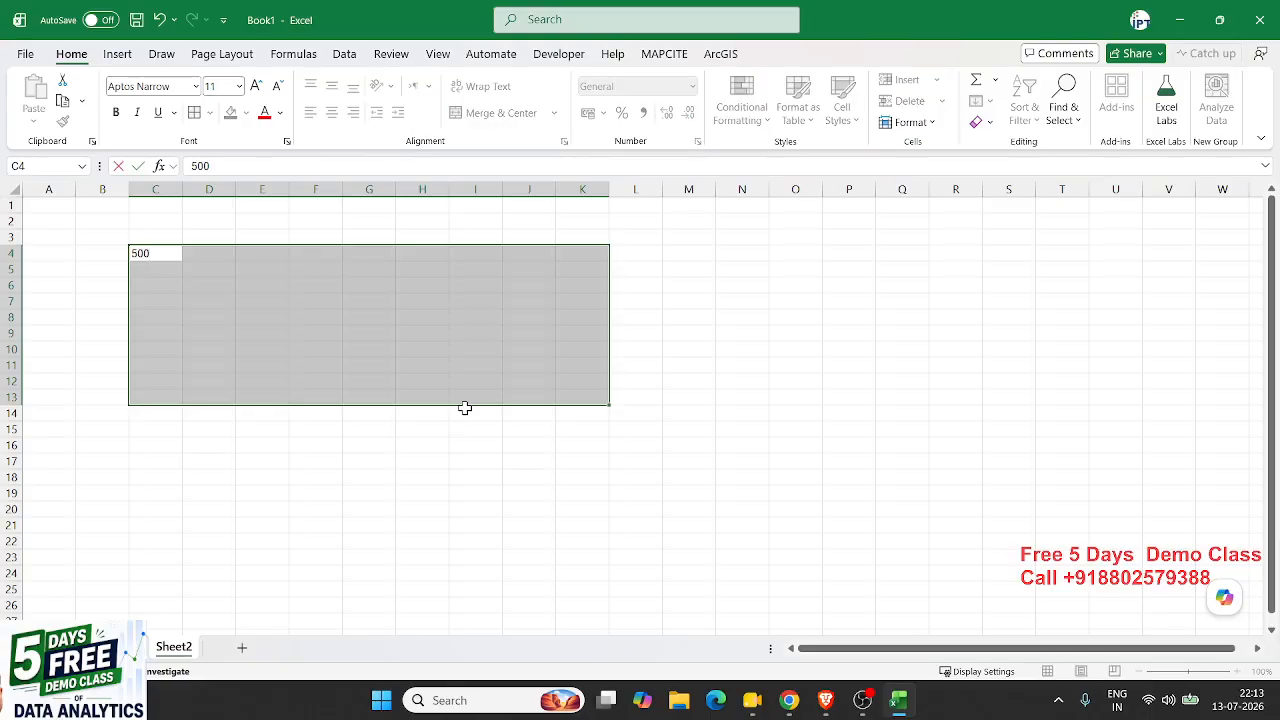
key("shift+Return")
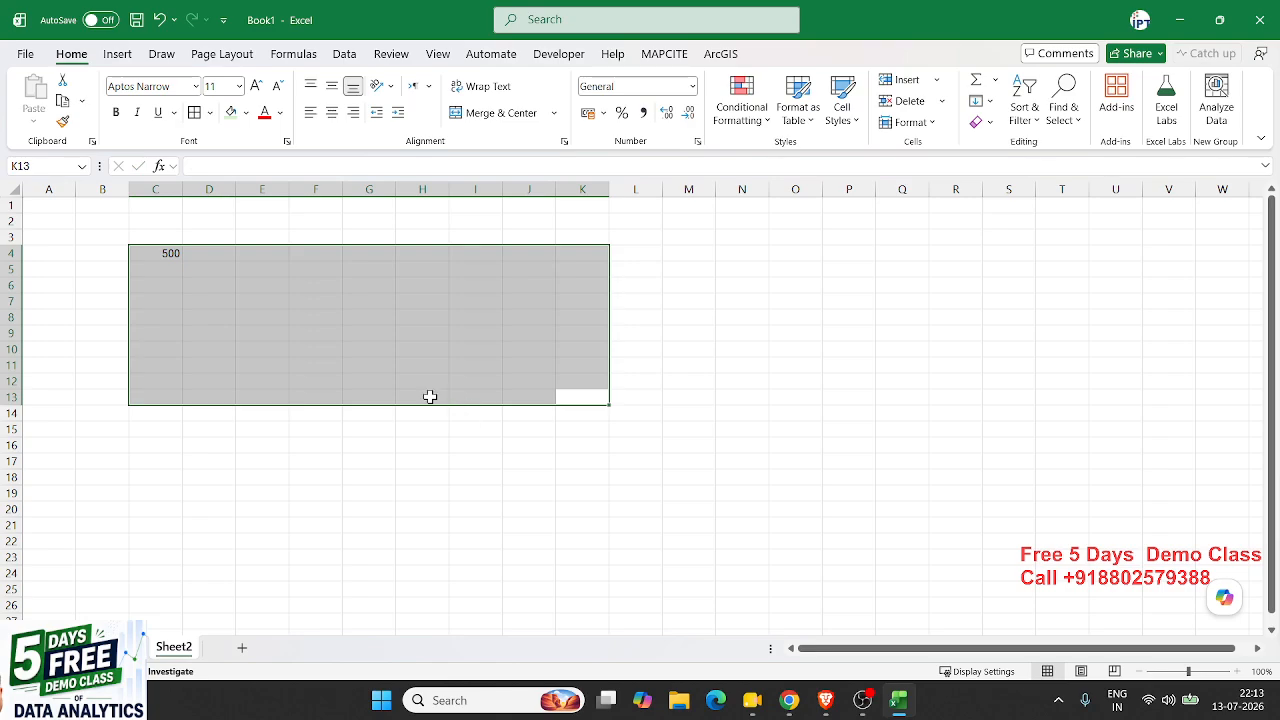
type("600")
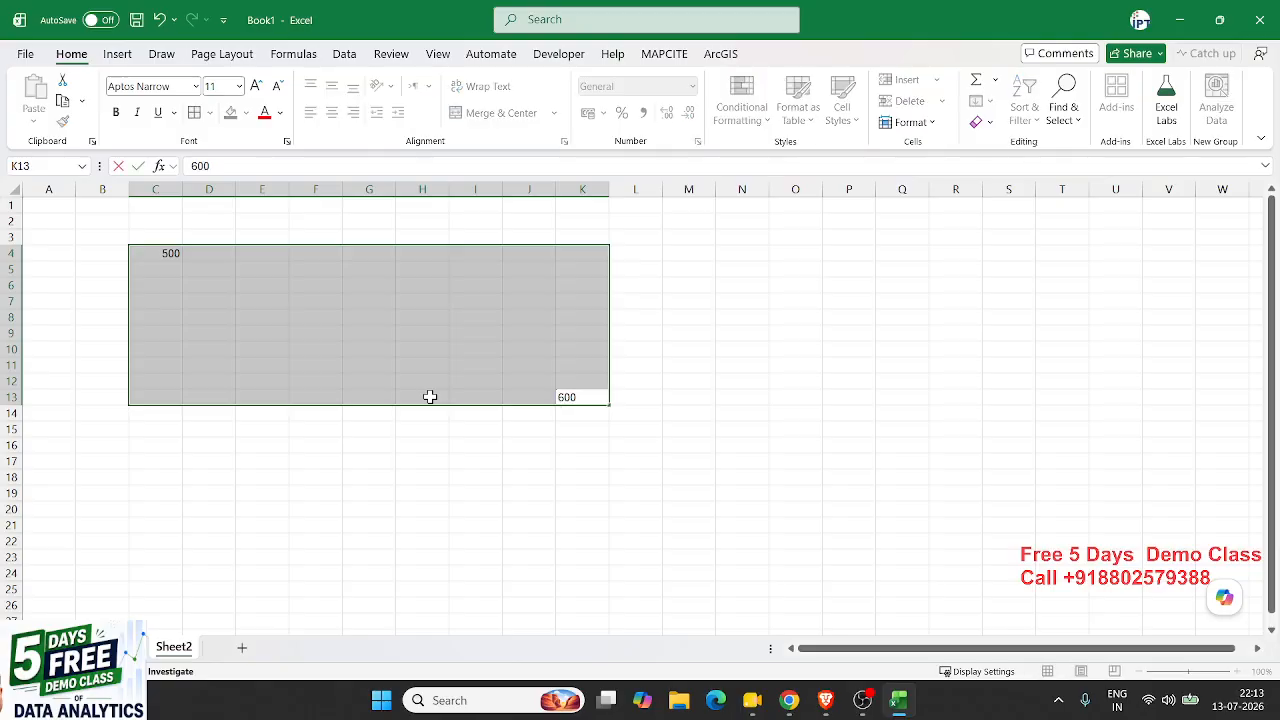
key("ctrl+Return")
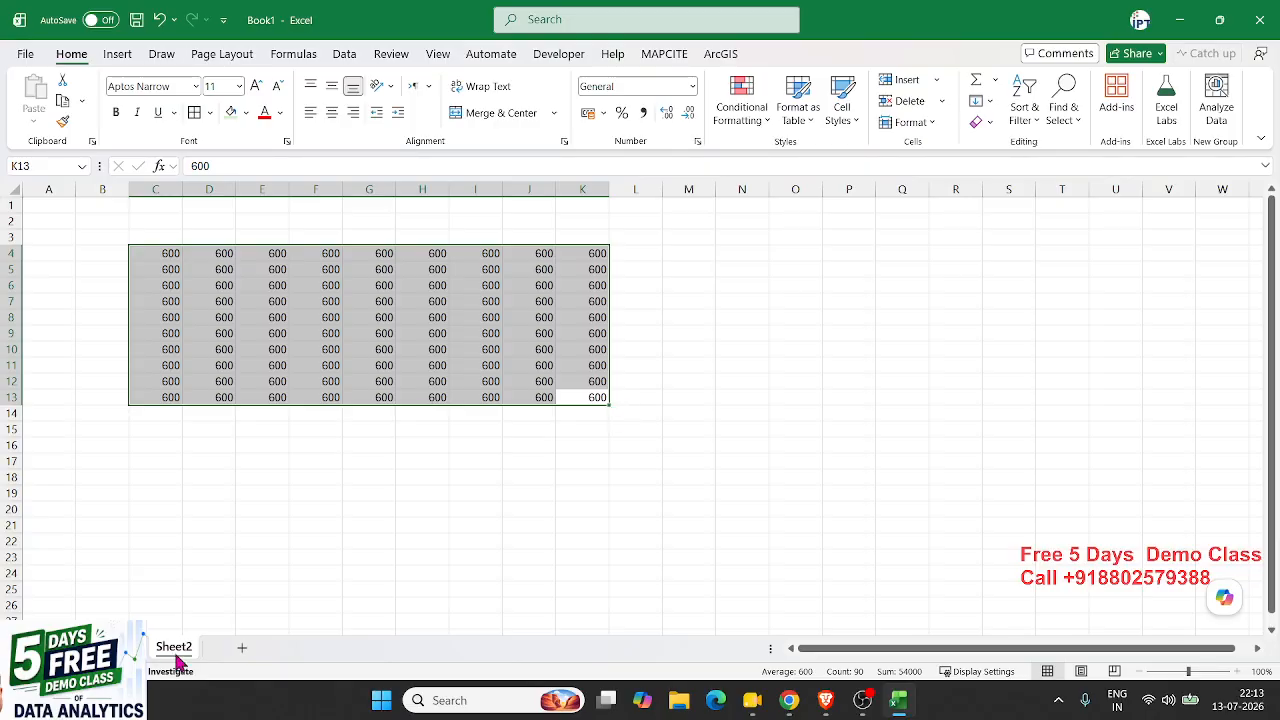
- On the monthly table, select the % cells C2:C7, E2:E7 and G2:G7
left_click(127, 648)
left_click(179, 377)
left_click_drag(176, 229, 174, 315)
left_click_drag(293, 230, 306, 321)
left_click_drag(411, 230, 423, 323)
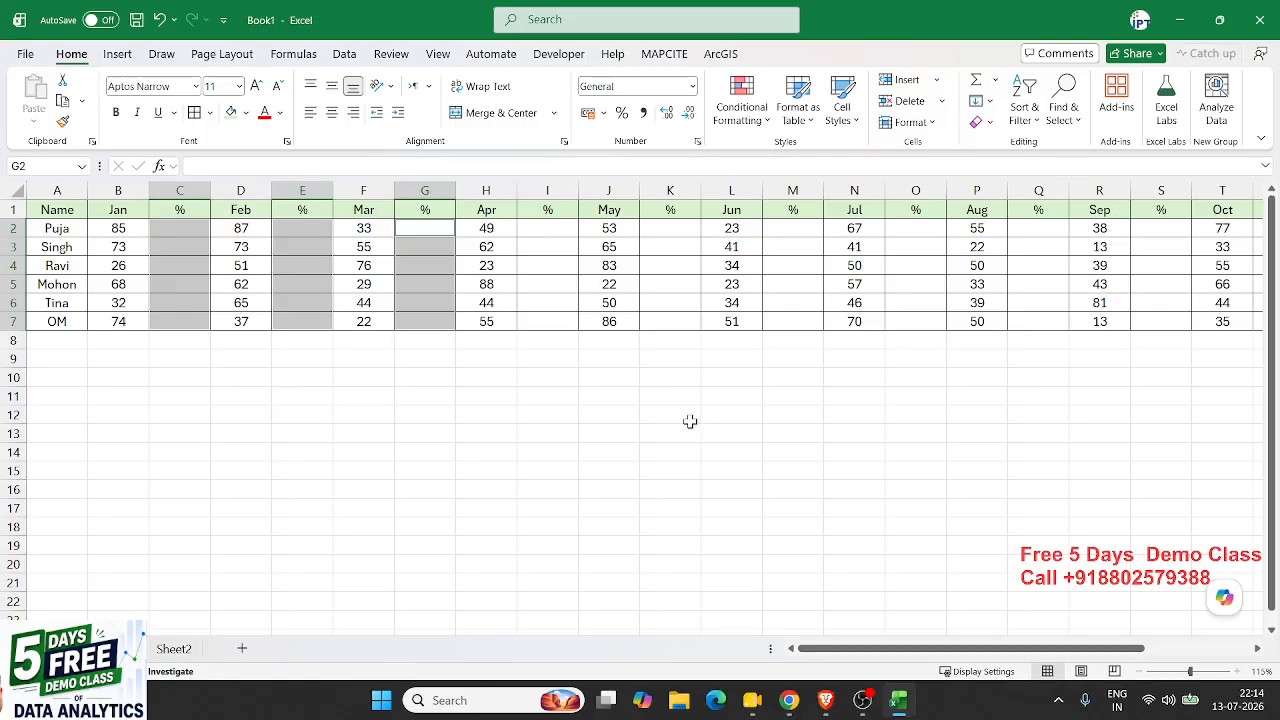
- Select the table from the Name header in A1 to the last % column
left_click_drag(853, 649, 757, 620)
left_click(366, 246)
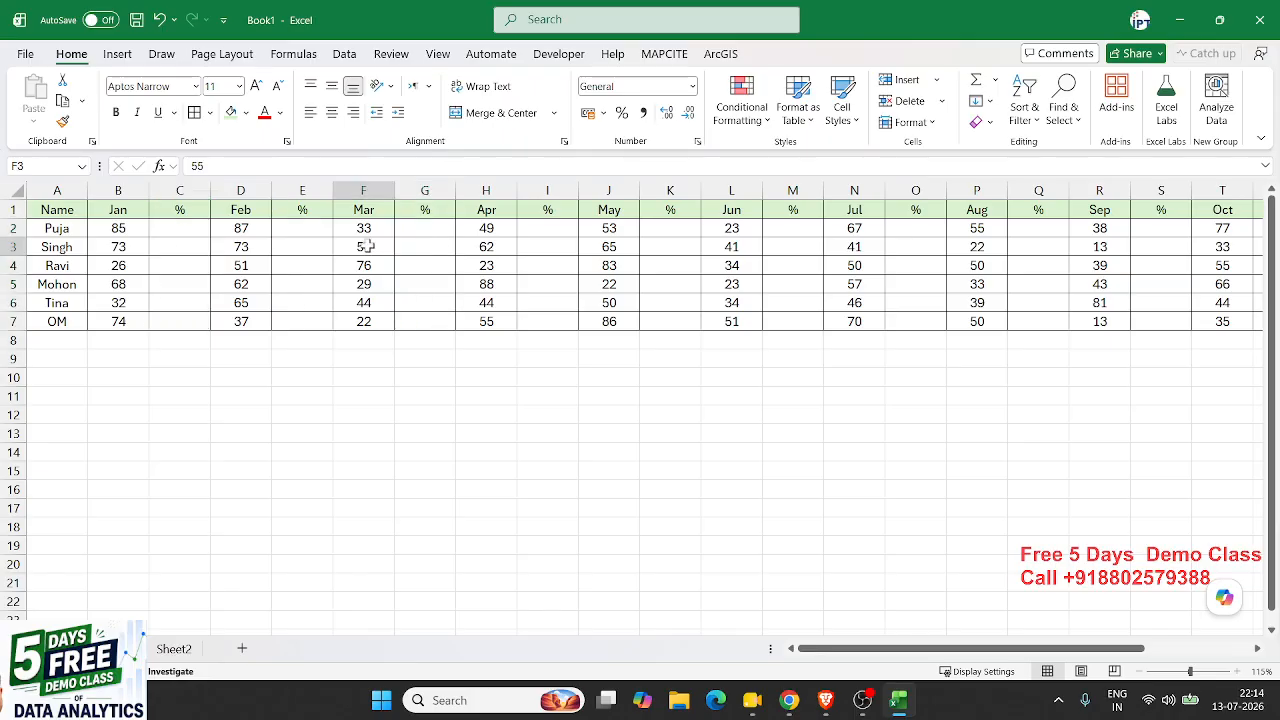
left_click(57, 206)
left_click_drag(57, 206, 1192, 333)
- Use Go To Special with Blanks to select only the empty % cells
left_click_drag(1100, 648, 795, 648)
left_click(1050, 118)
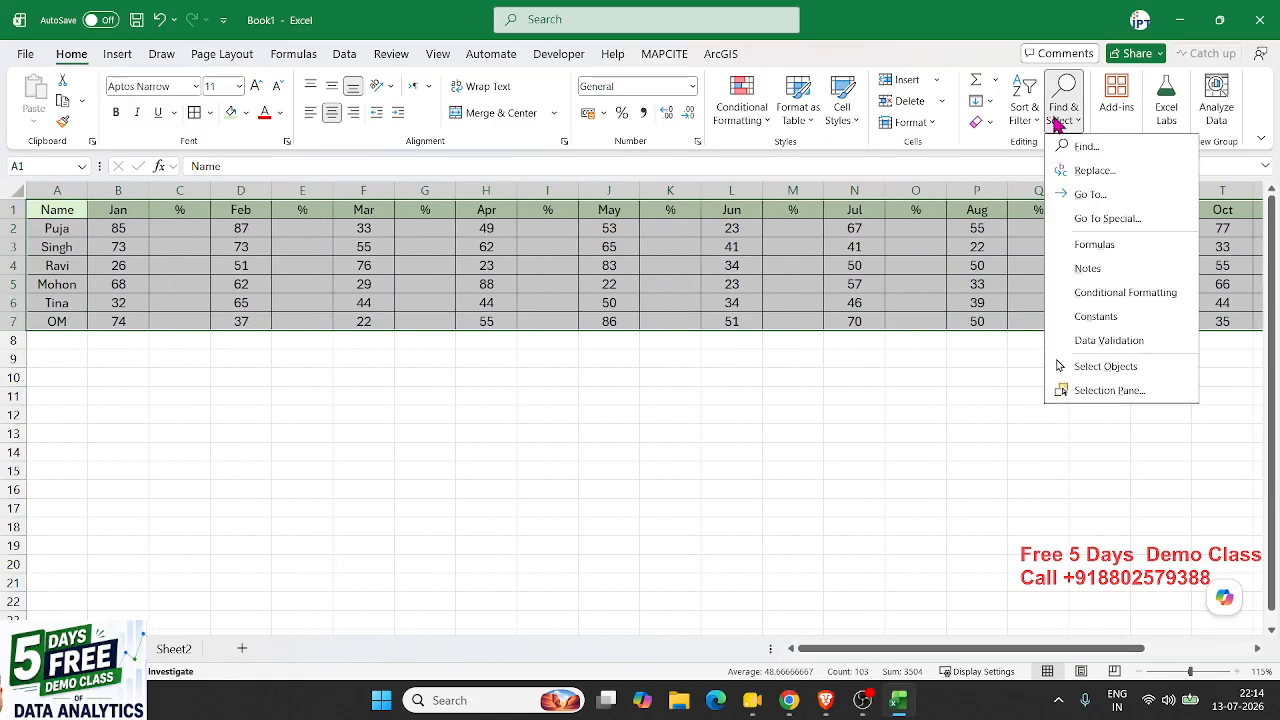
left_click(1103, 224)
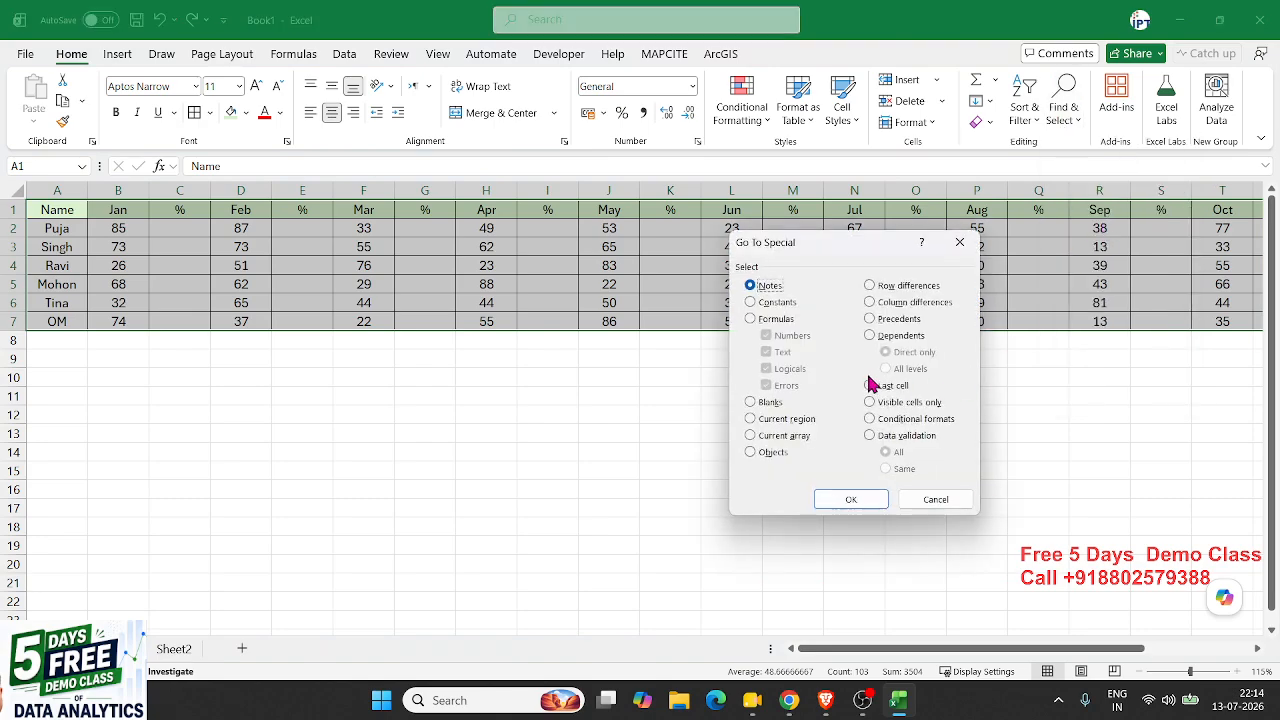
left_click(777, 421)
left_click(775, 402)
left_click_drag(783, 258, 403, 273)
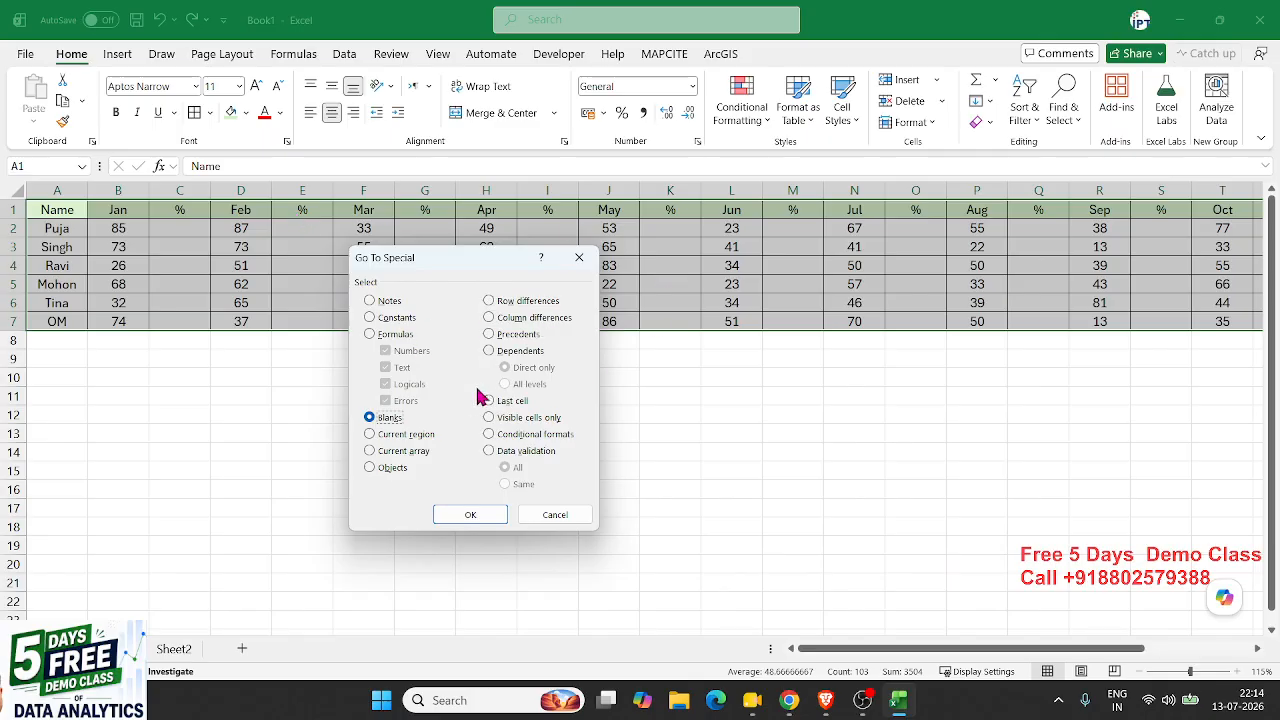
left_click(472, 514)
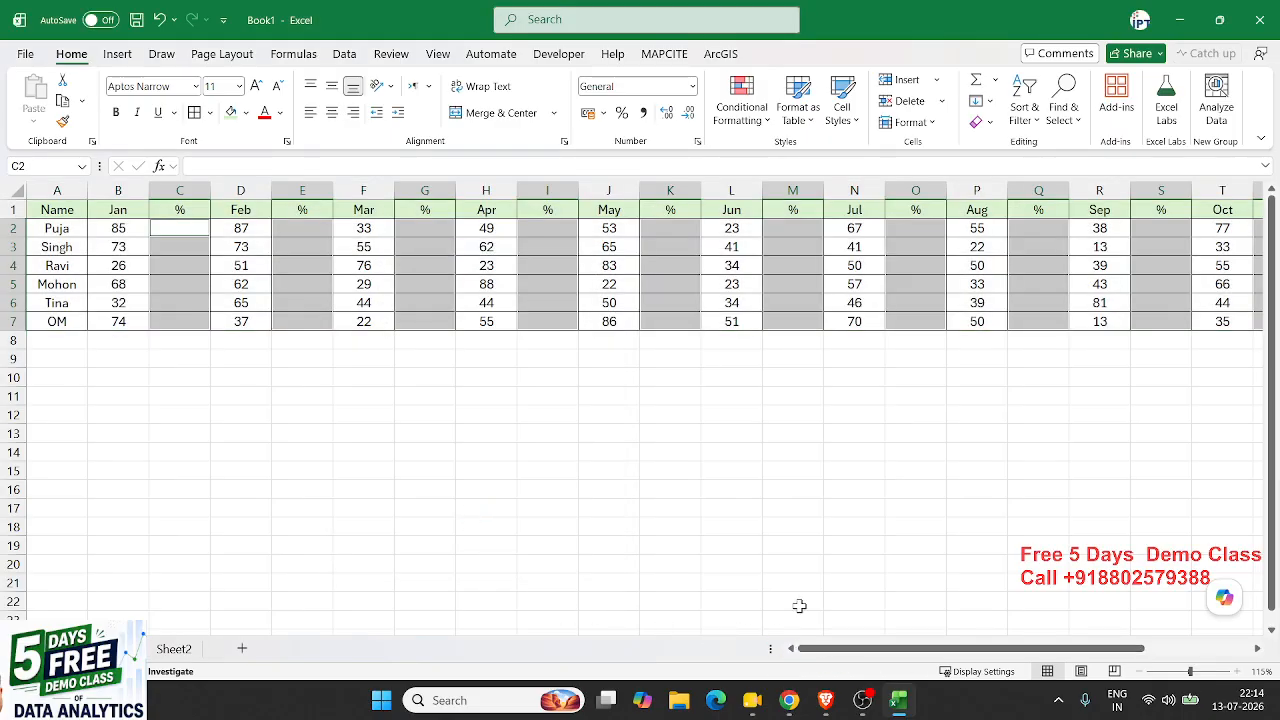
- Enter =B2/70 into all blank % cells, format as Percent, and return to Sheet2
type("=")
key("Left")
type("/")
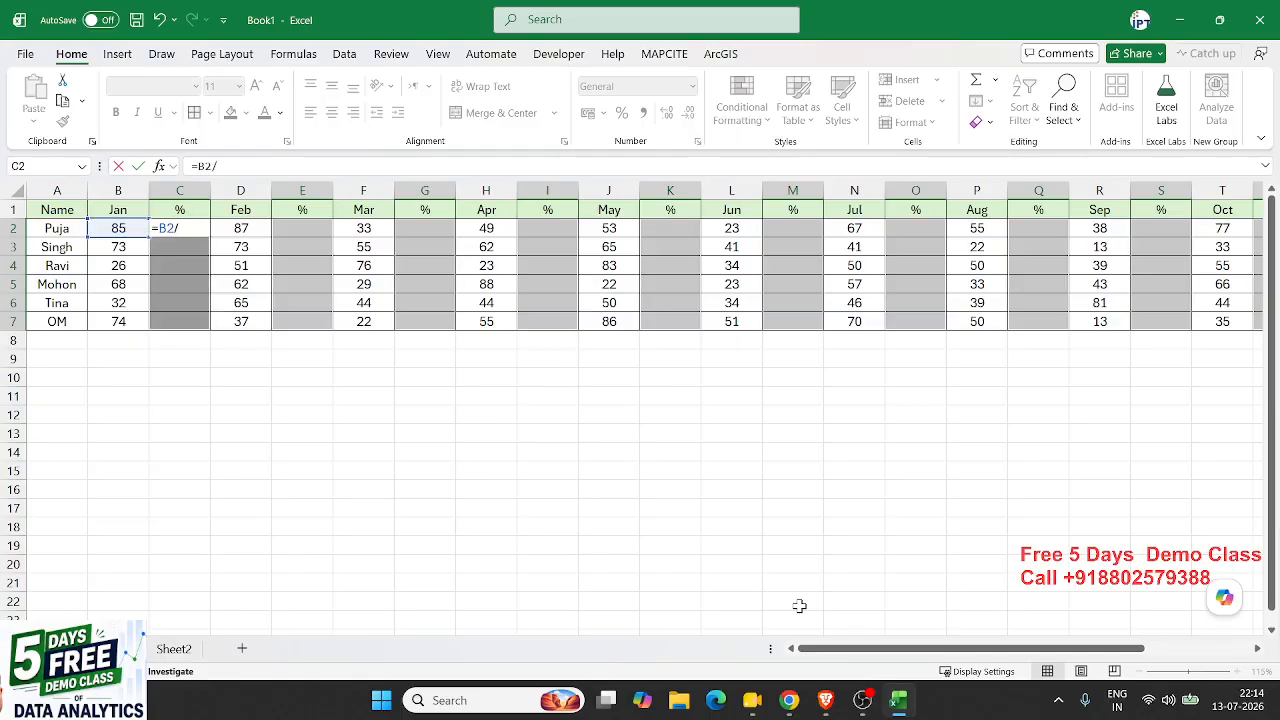
type("70")
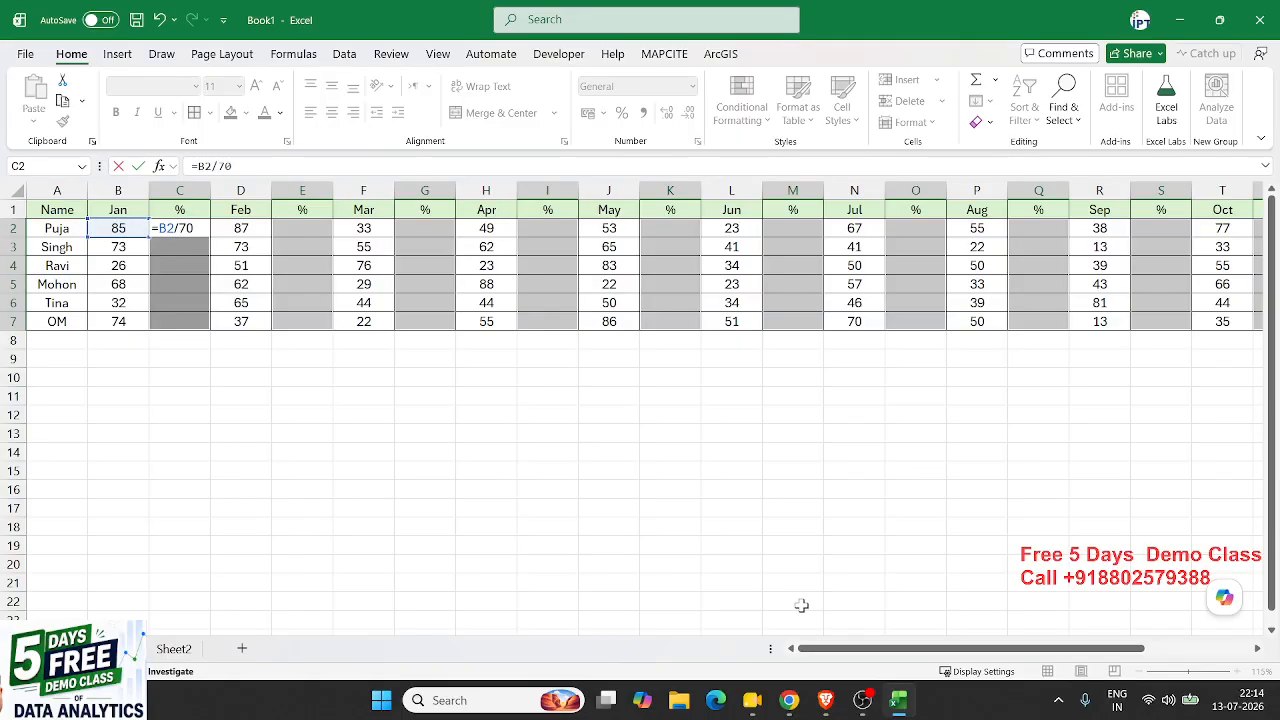
key("ctrl+Return")
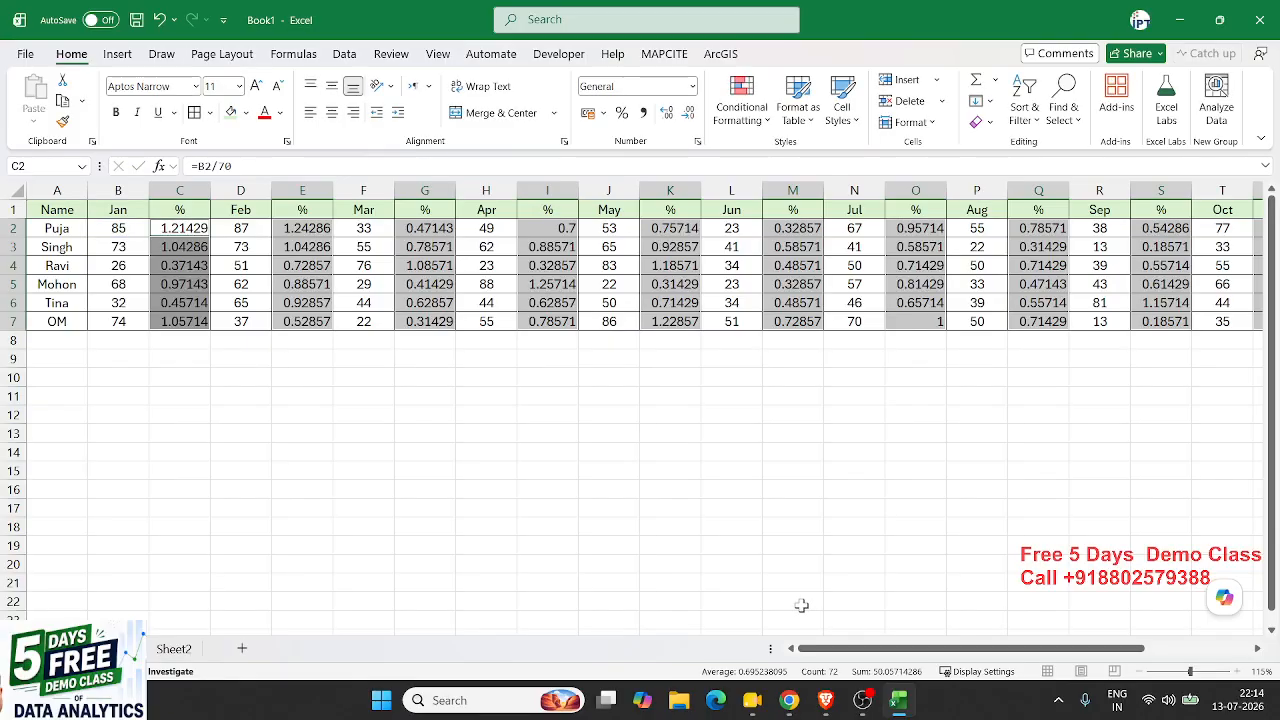
left_click(621, 112)
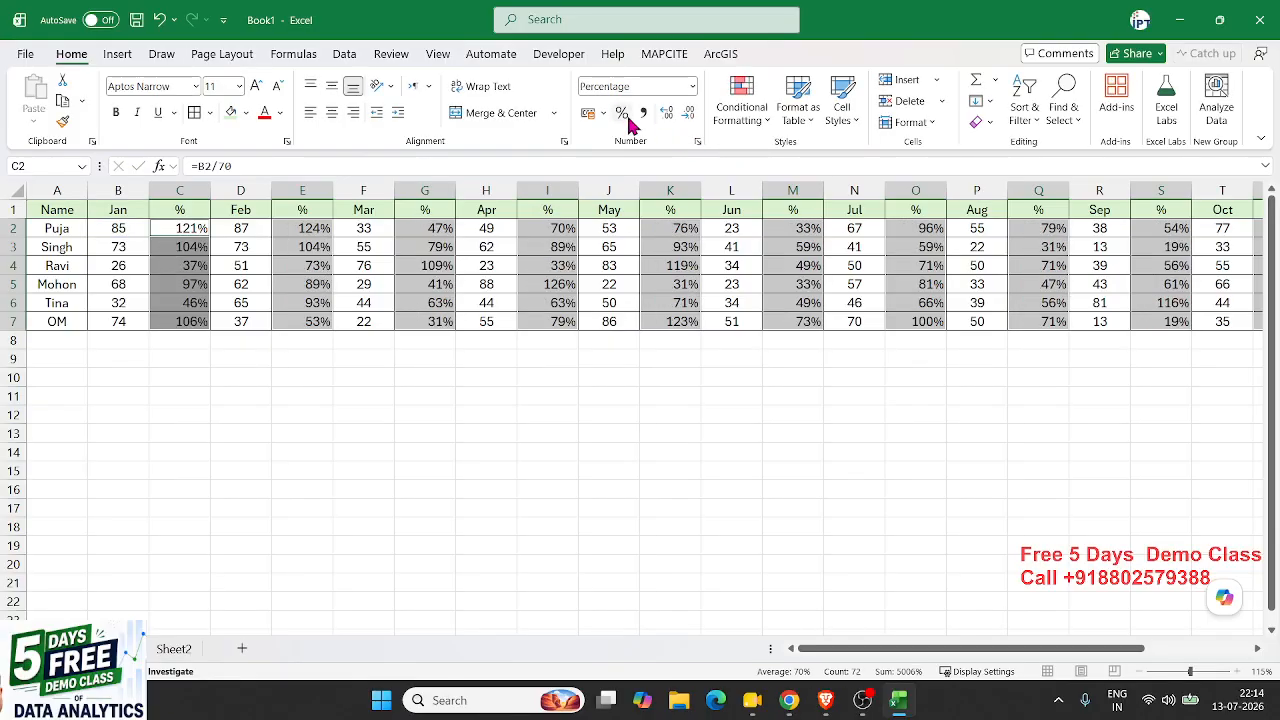
left_click(709, 284)
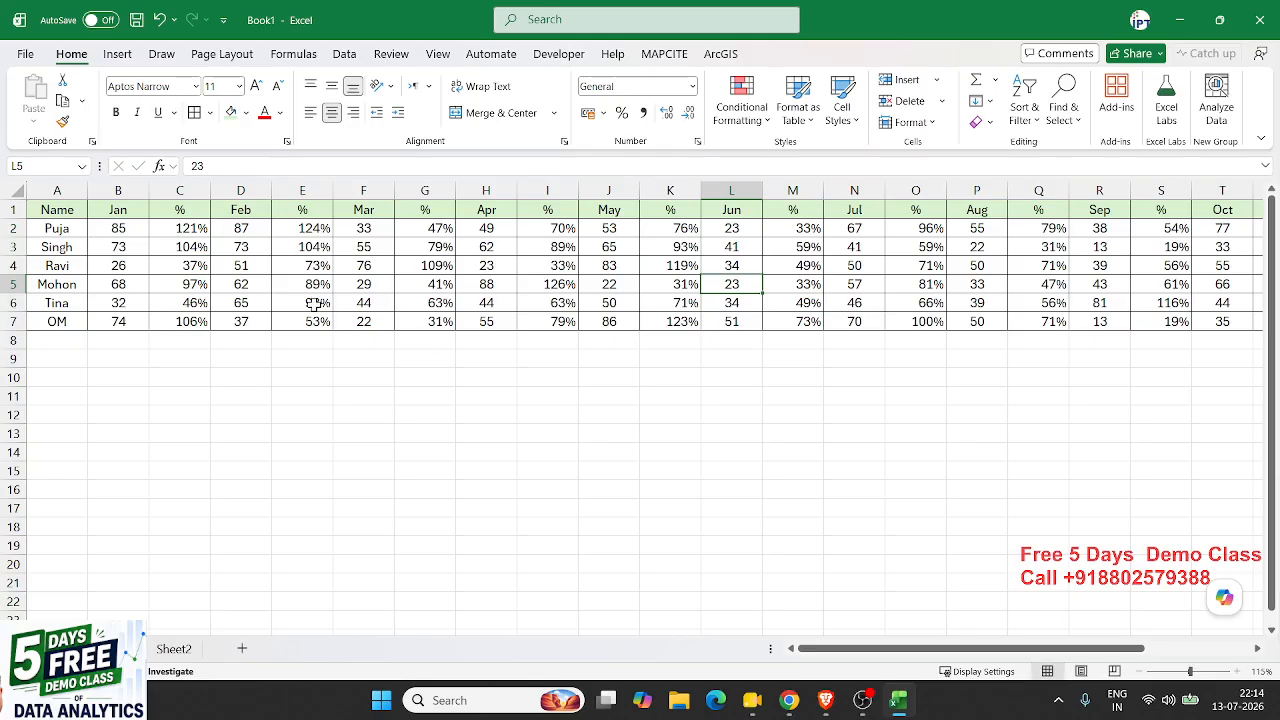
left_click(173, 648)
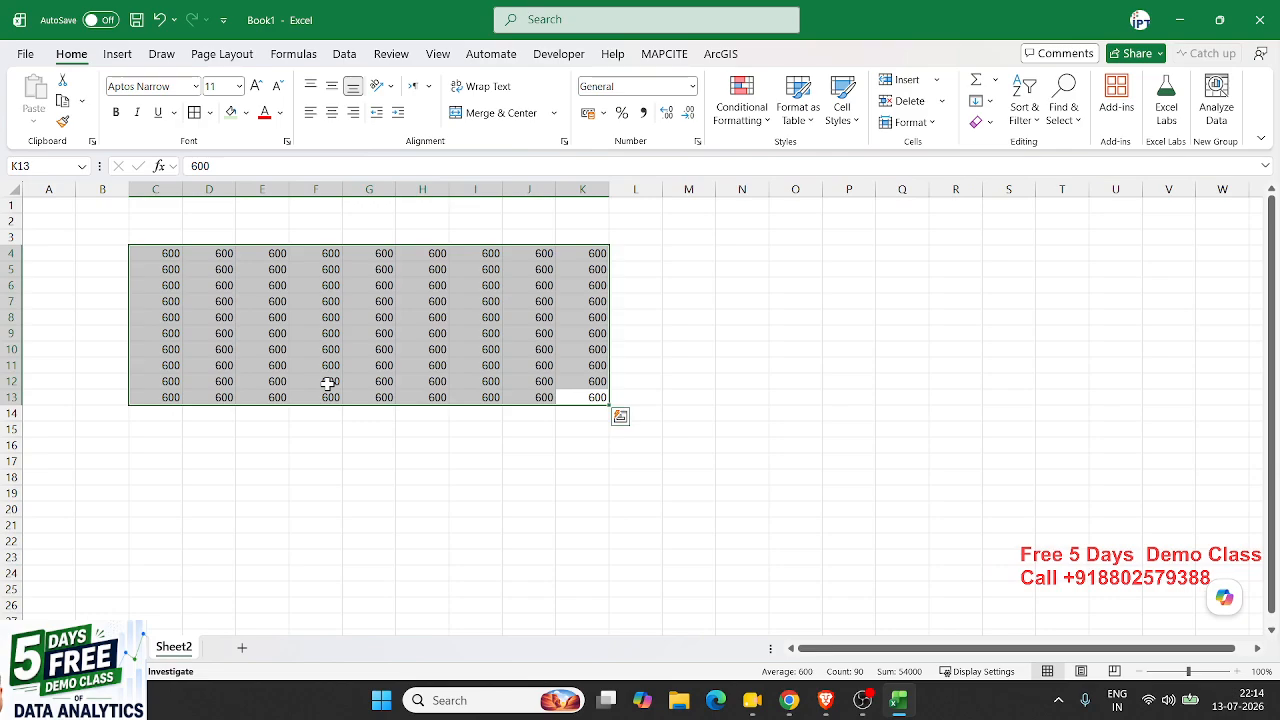
- Clear the 600s from C4:K13 on Sheet2
key("Delete")
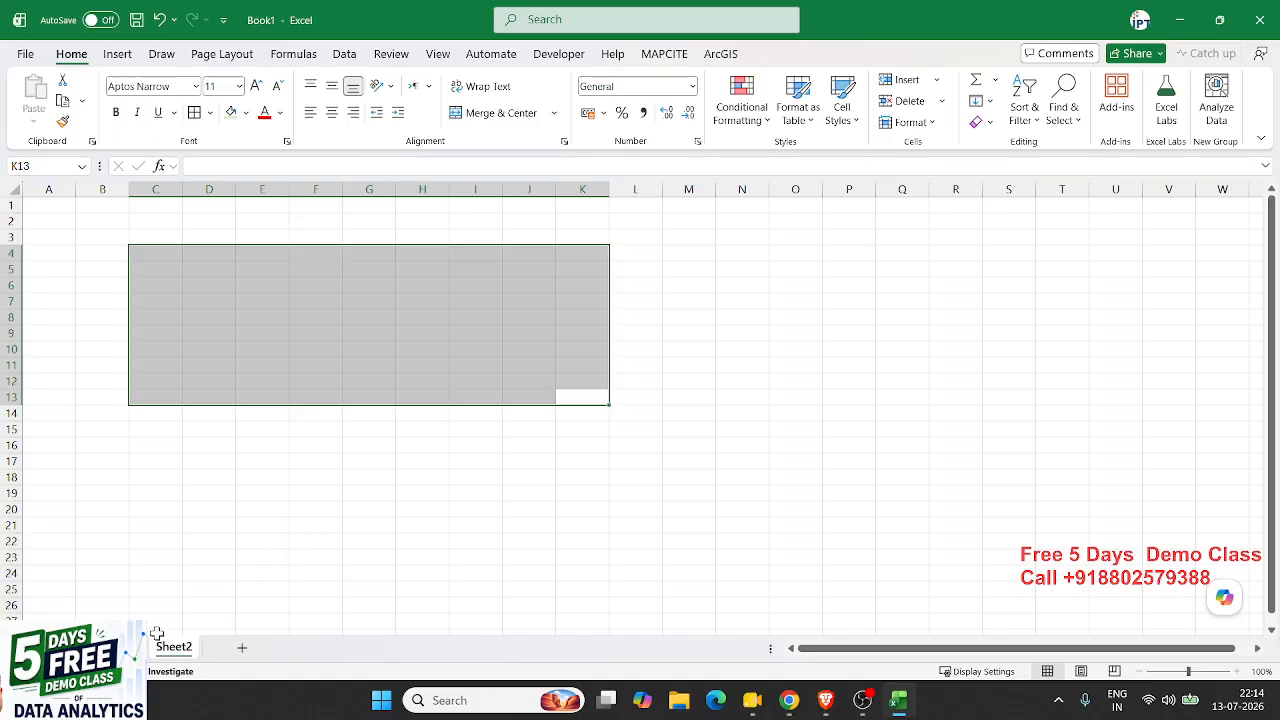
left_click(127, 648)
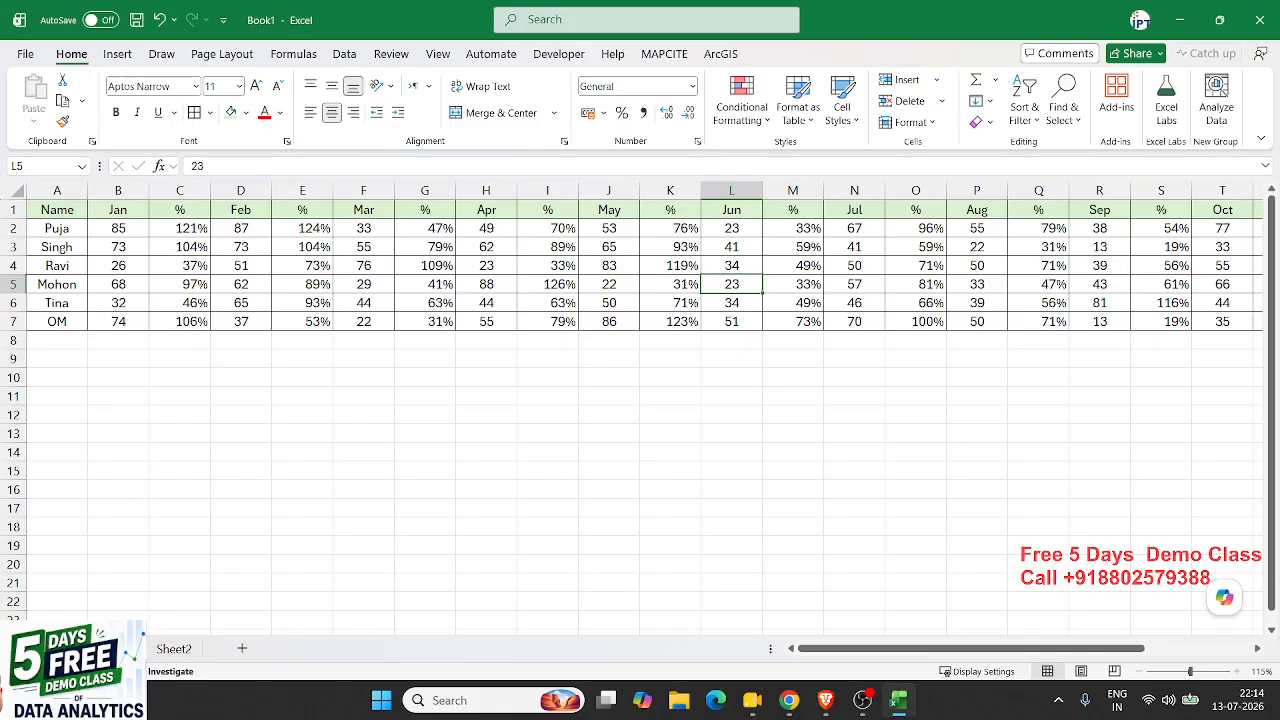
left_click(193, 650)
left_click(94, 289)
- Enter 20 in C5 and 30 in G5
left_click(154, 268)
type("20")
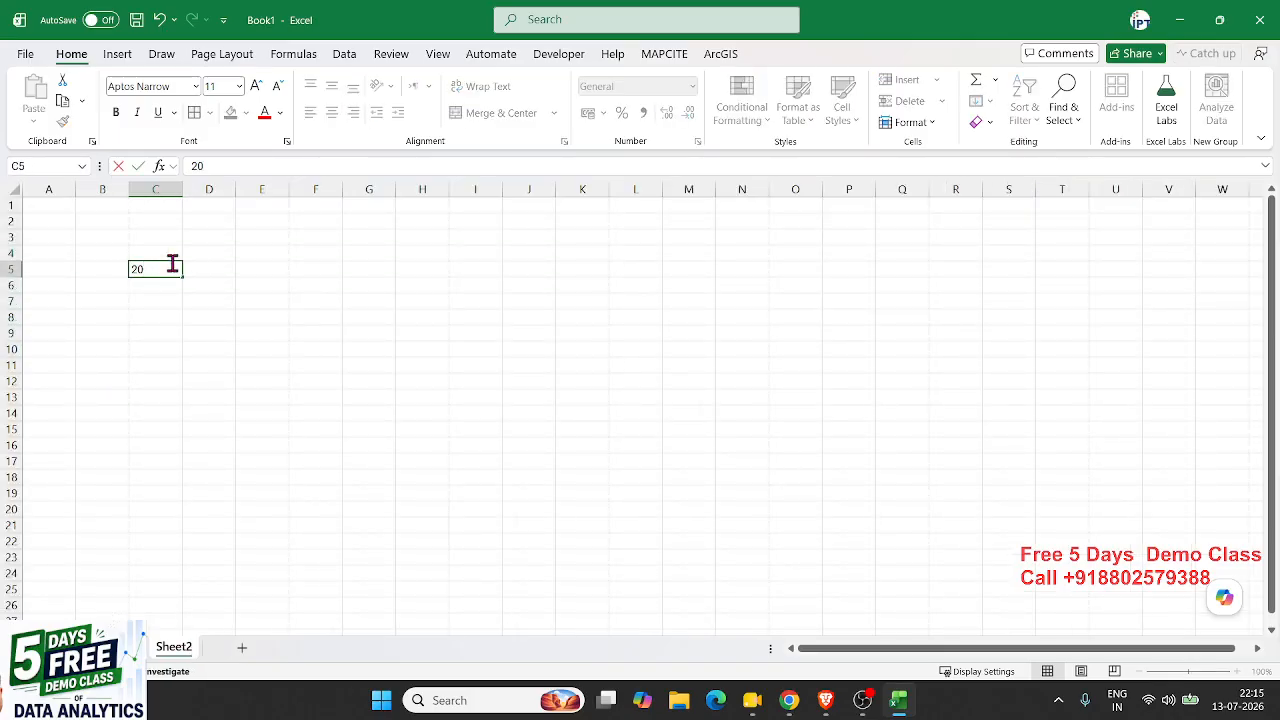
left_click(391, 268)
type("30")
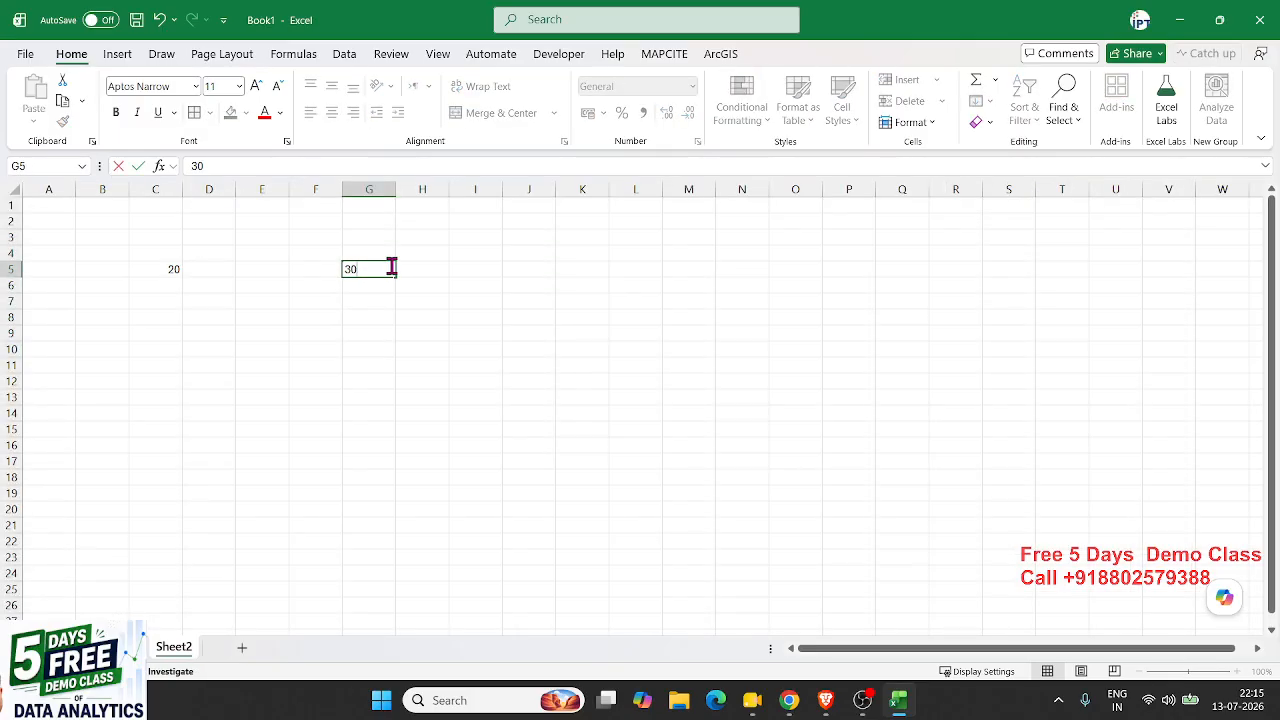
key("Return")
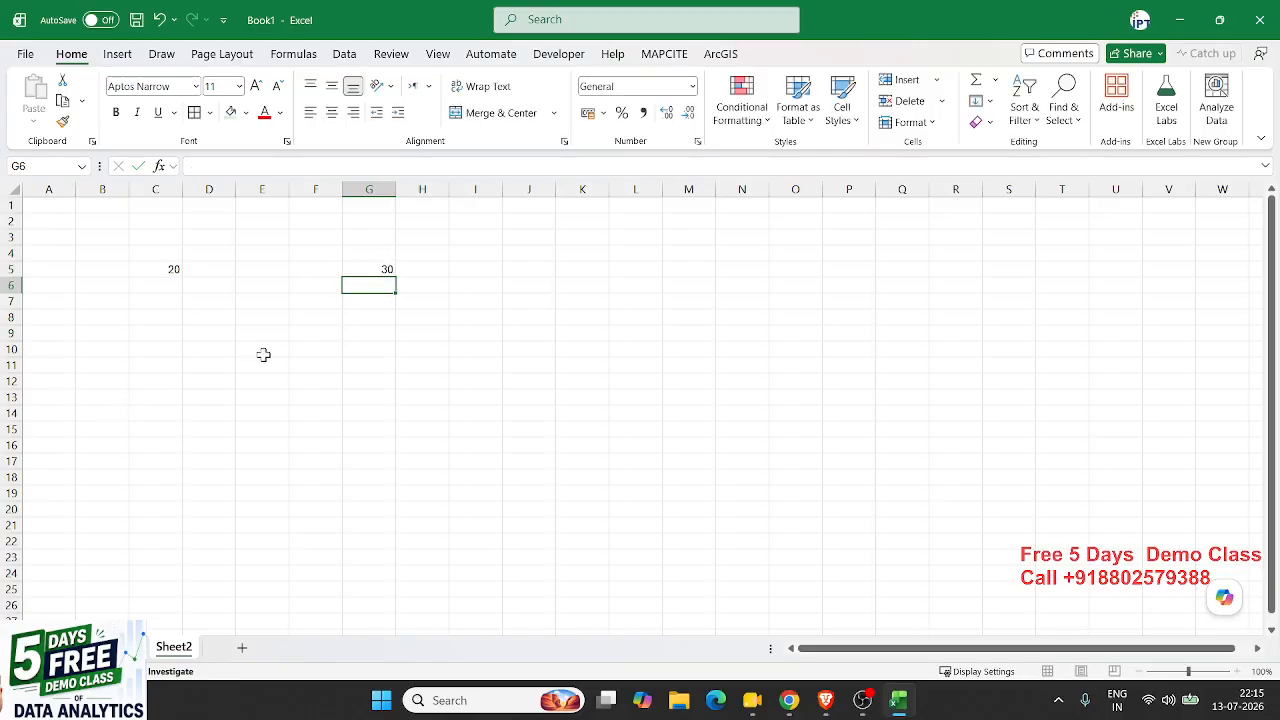
scroll(263, 357, "up", 3, "ctrl")
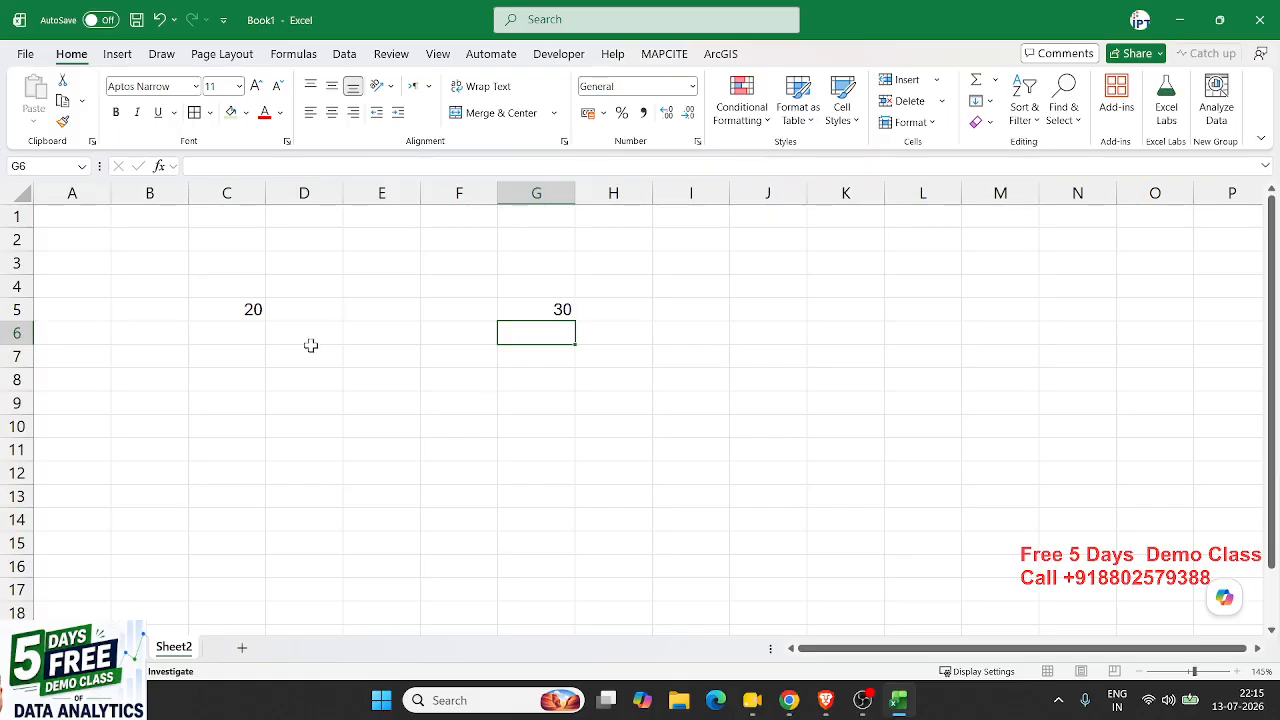
- Copy the 20 from C5, paste it over G5, then undo to restore 30
left_click(241, 310)
left_click(538, 311)
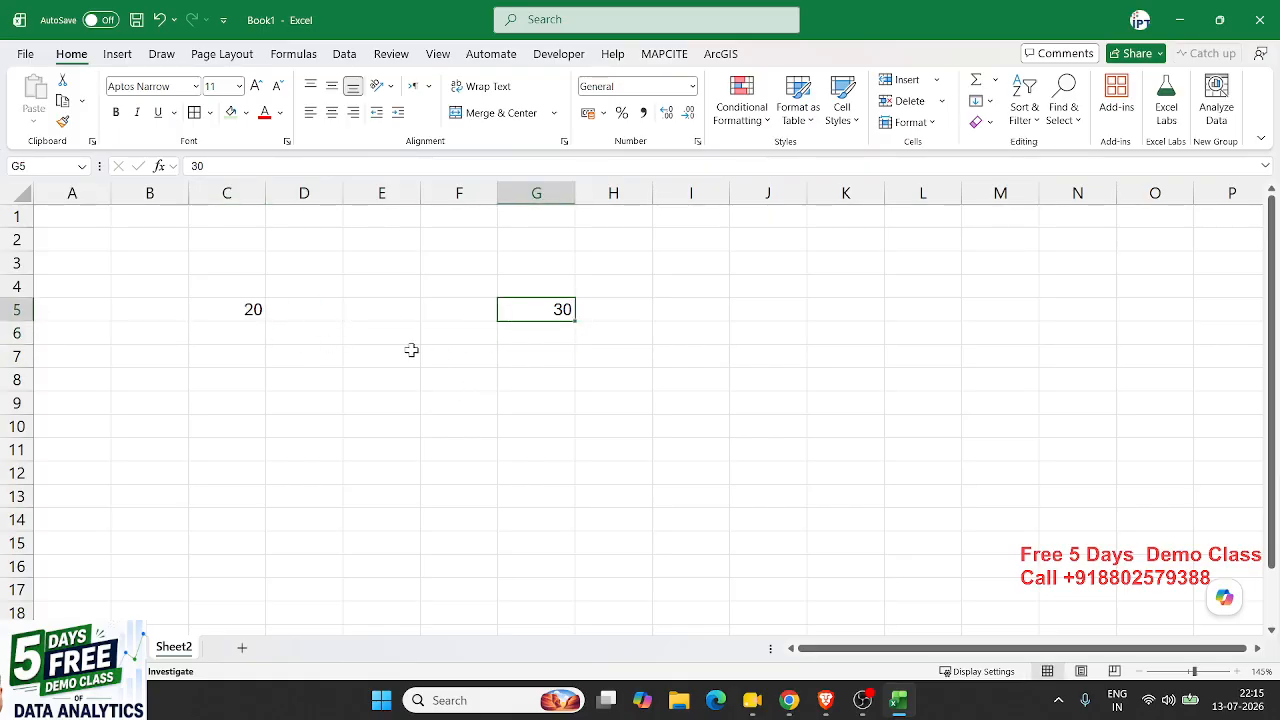
left_click(253, 309)
key("ctrl+c")
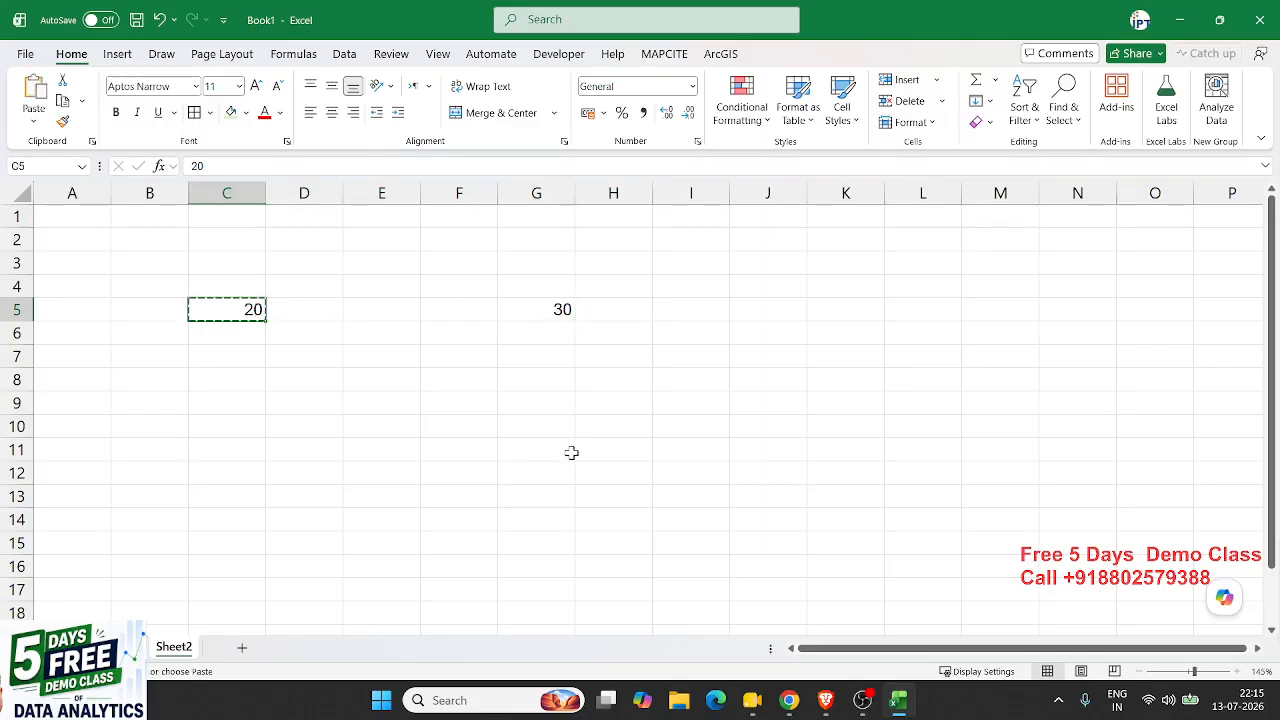
left_click(557, 318)
key("ctrl+v")
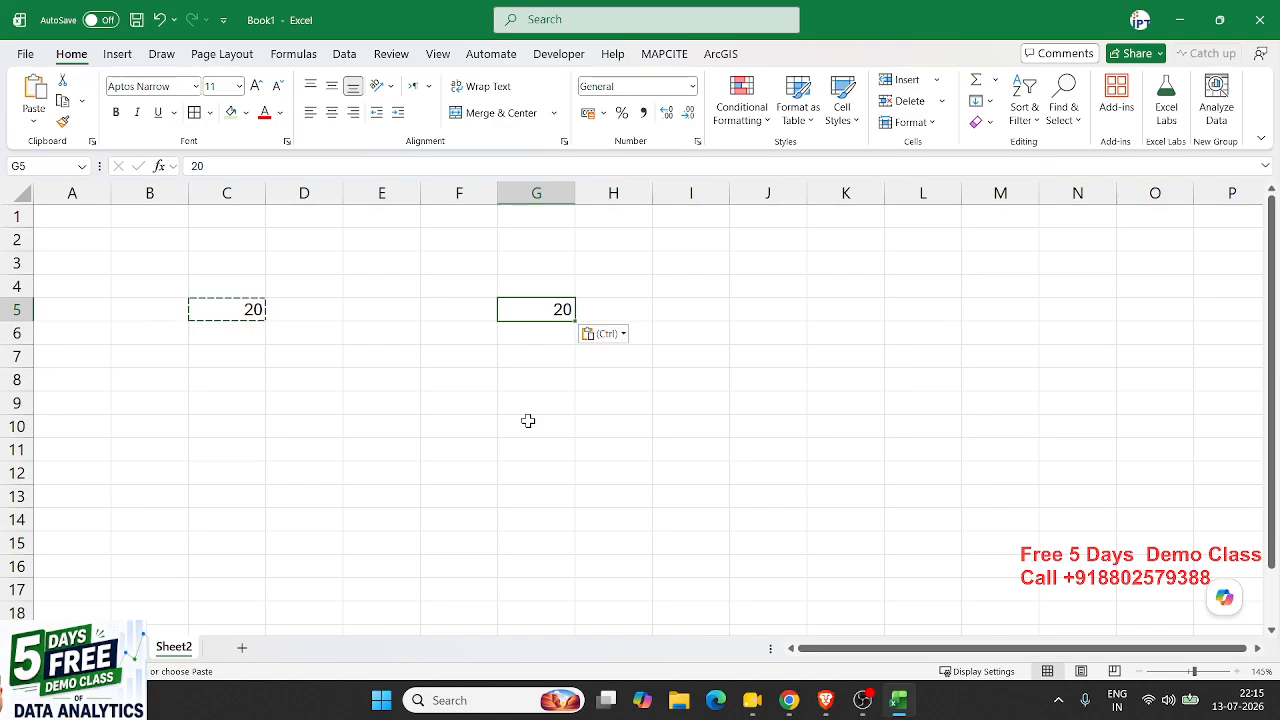
key("ctrl+z")
- Paste Special the copied 20 onto G5 with Add, making it 50
right_click(541, 317)
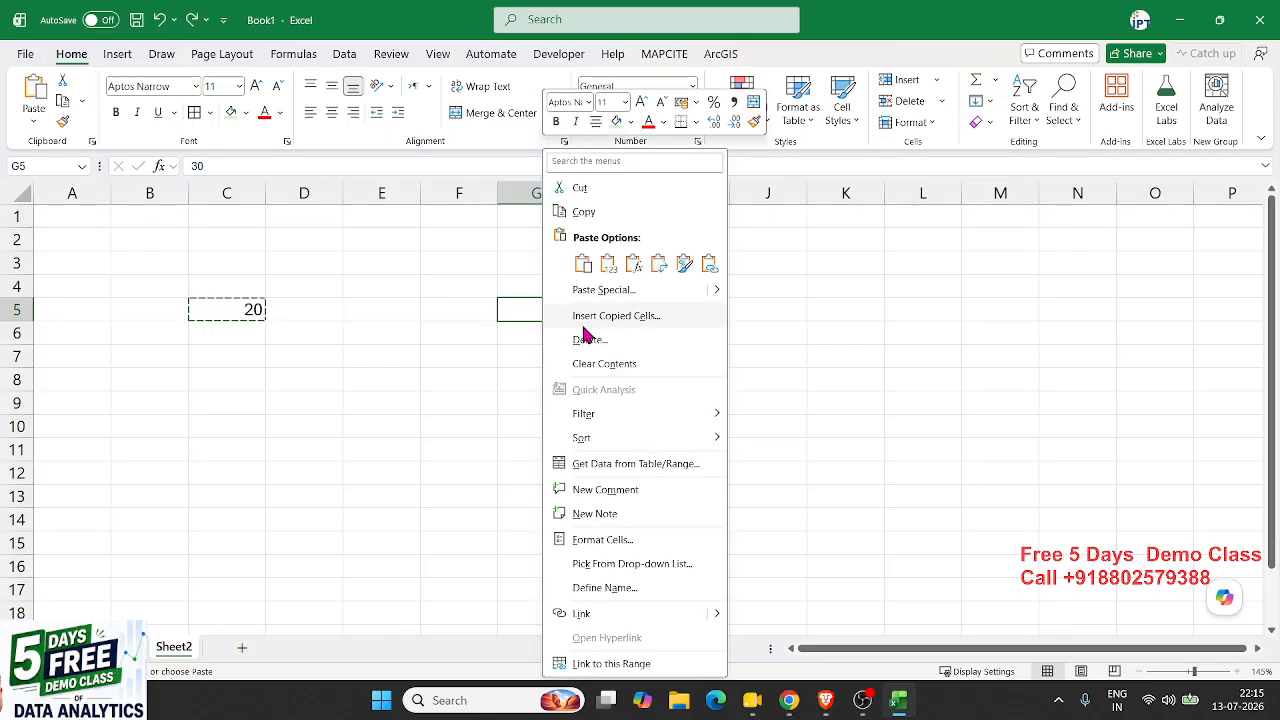
left_click(588, 292)
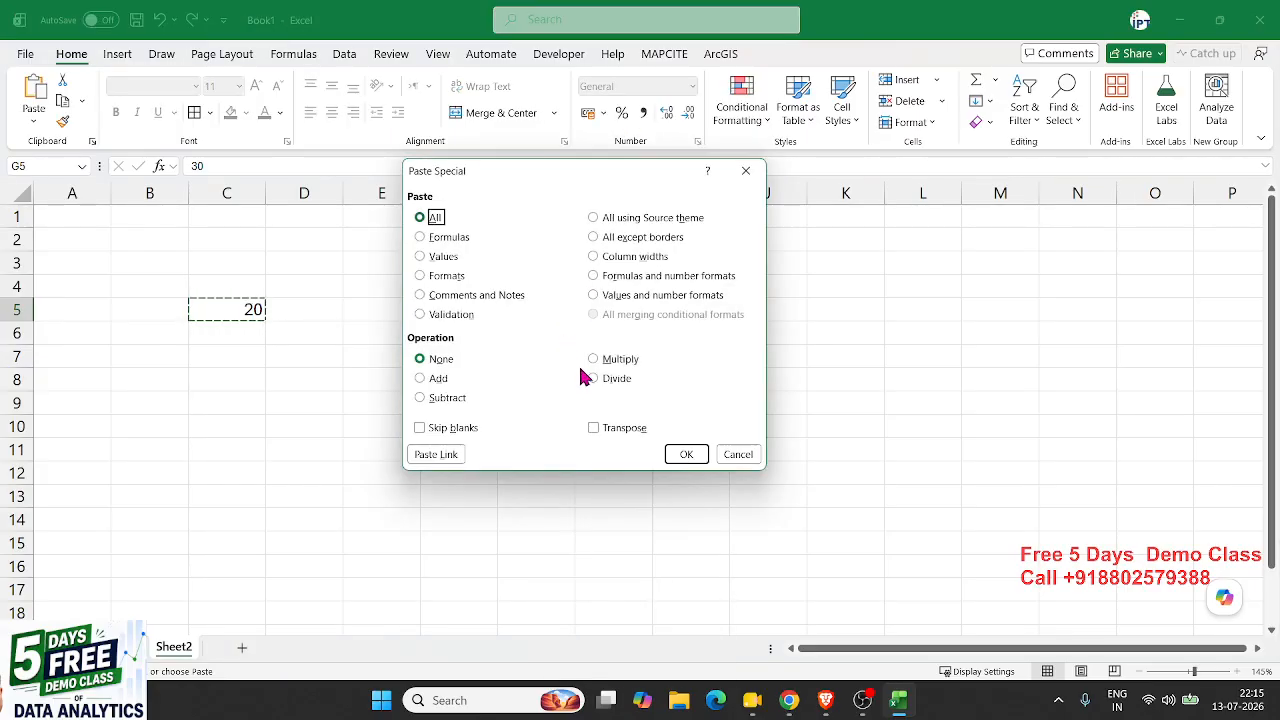
left_click(437, 380)
left_click_drag(516, 182, 382, 365)
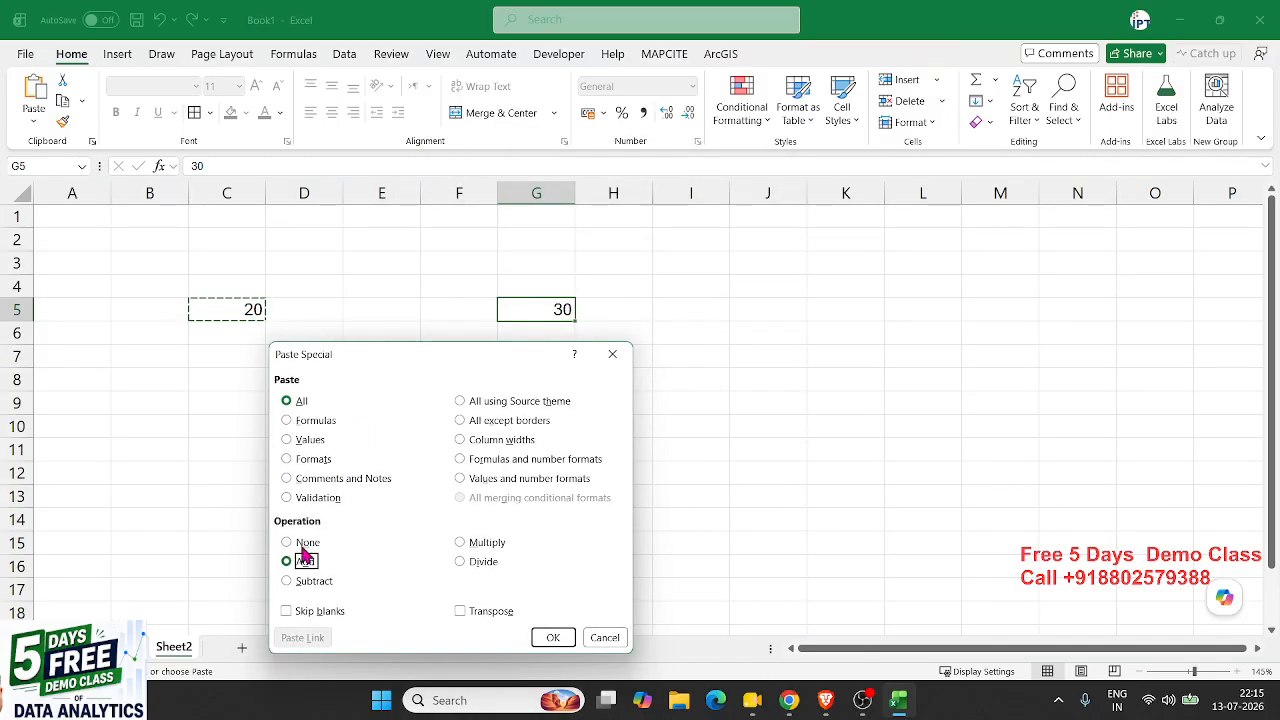
key("ctrl")
key("ctrl")
key("ctrl")
key("ctrl")
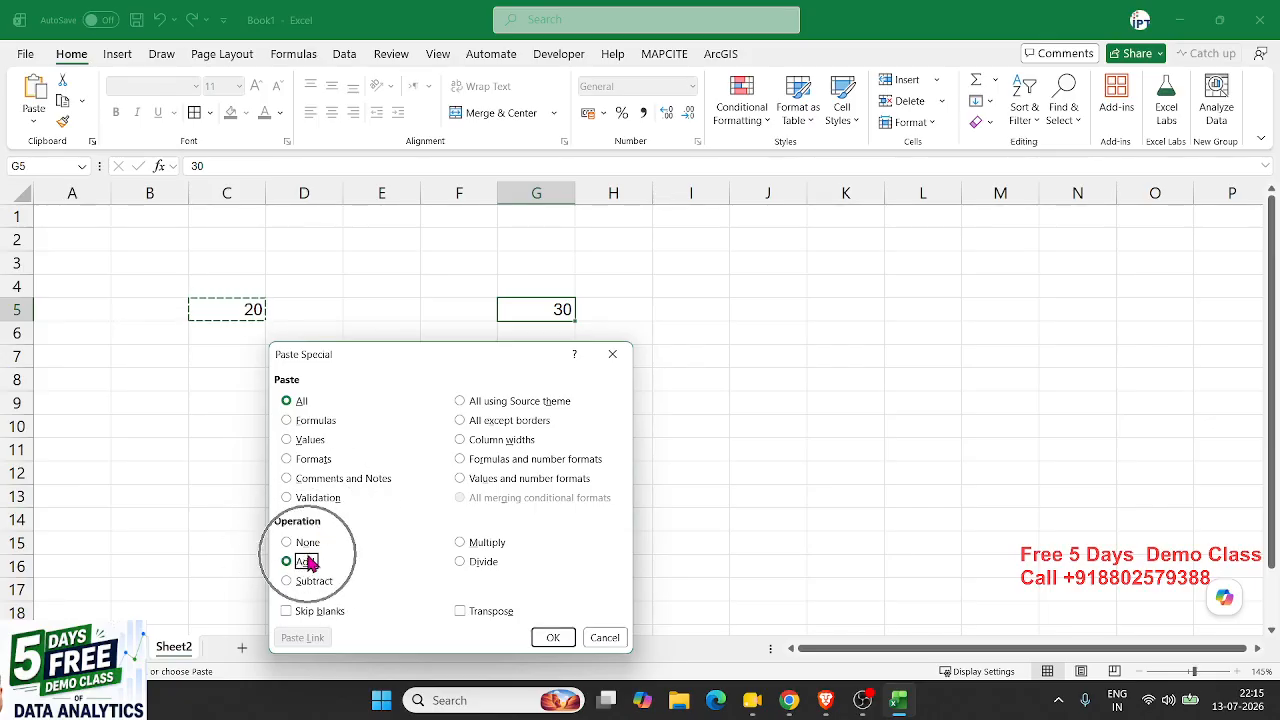
key("ctrl")
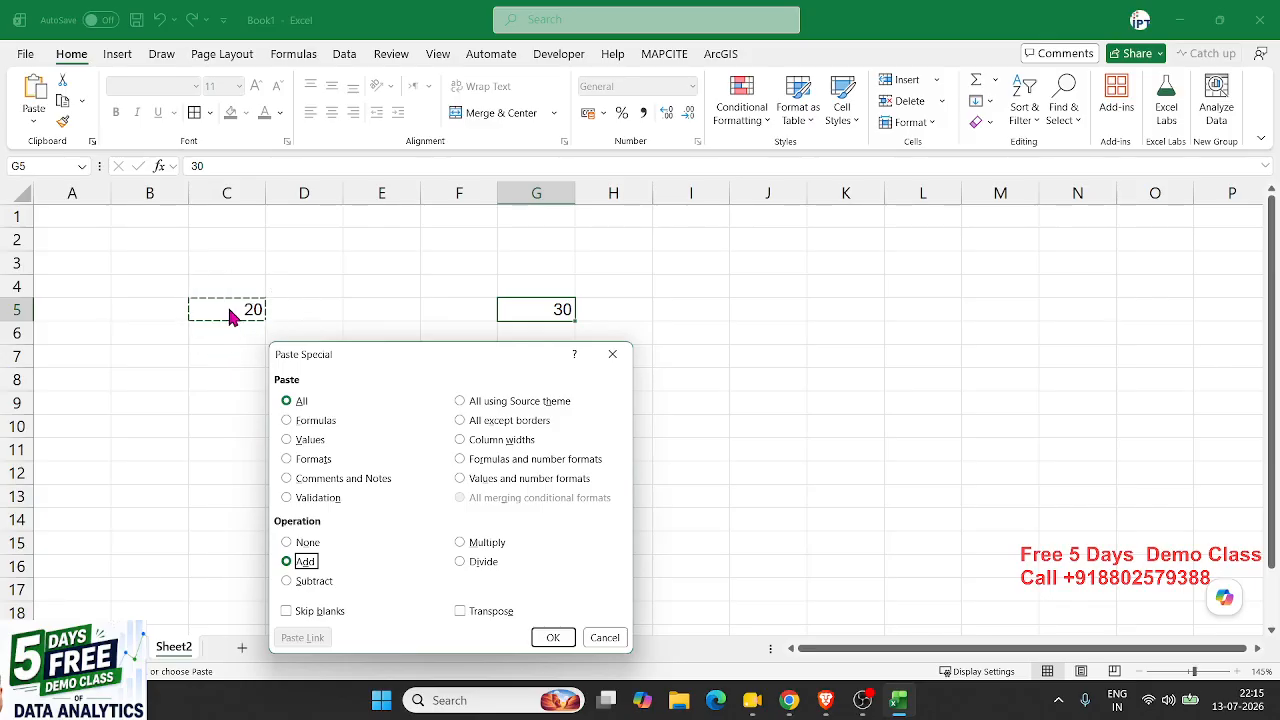
key("ctrl")
left_click(555, 637)
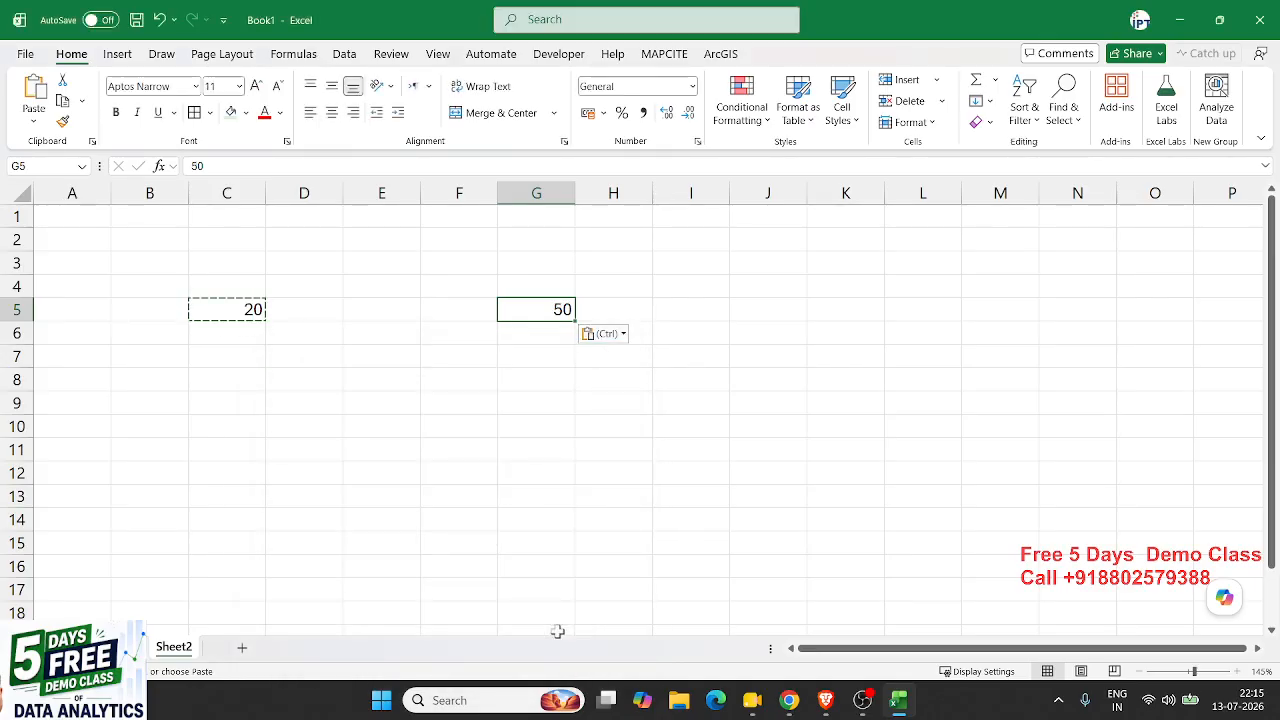
- Paste Special the copied 20 onto G5's 50 using the Multiply operation
right_click(557, 312)
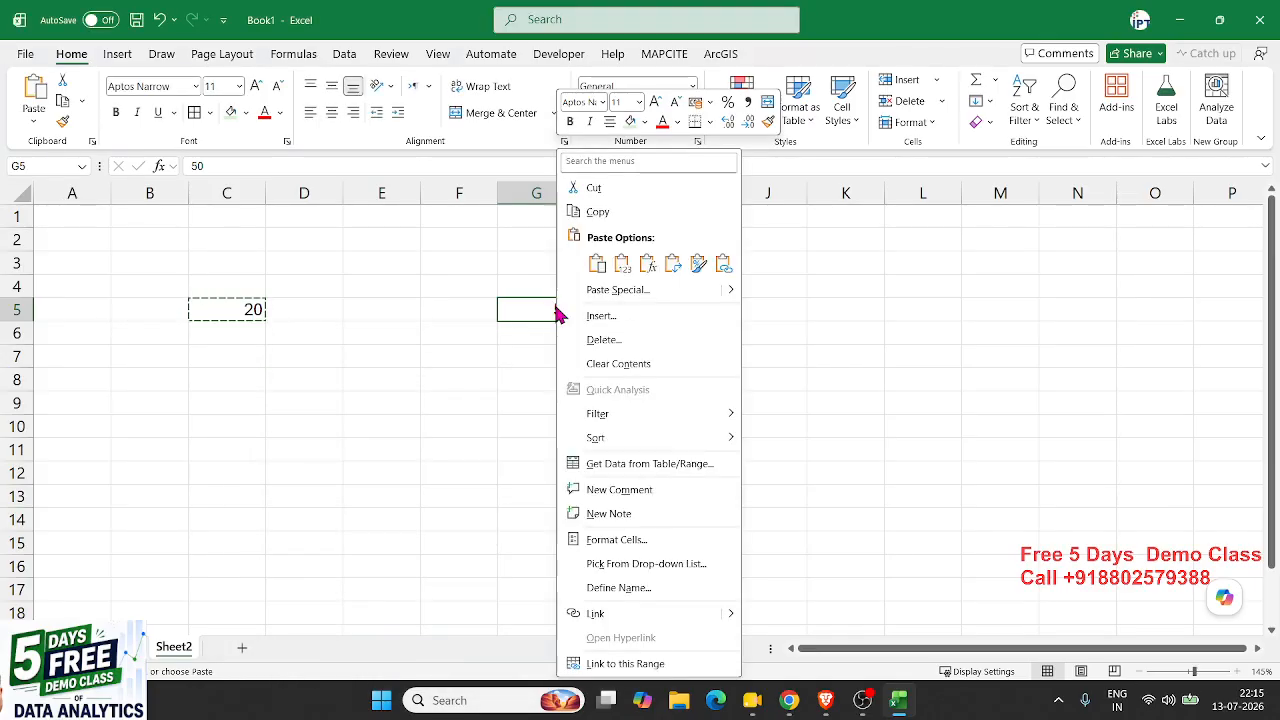
left_click(617, 290)
left_click(656, 357)
left_click_drag(601, 178, 401, 364)
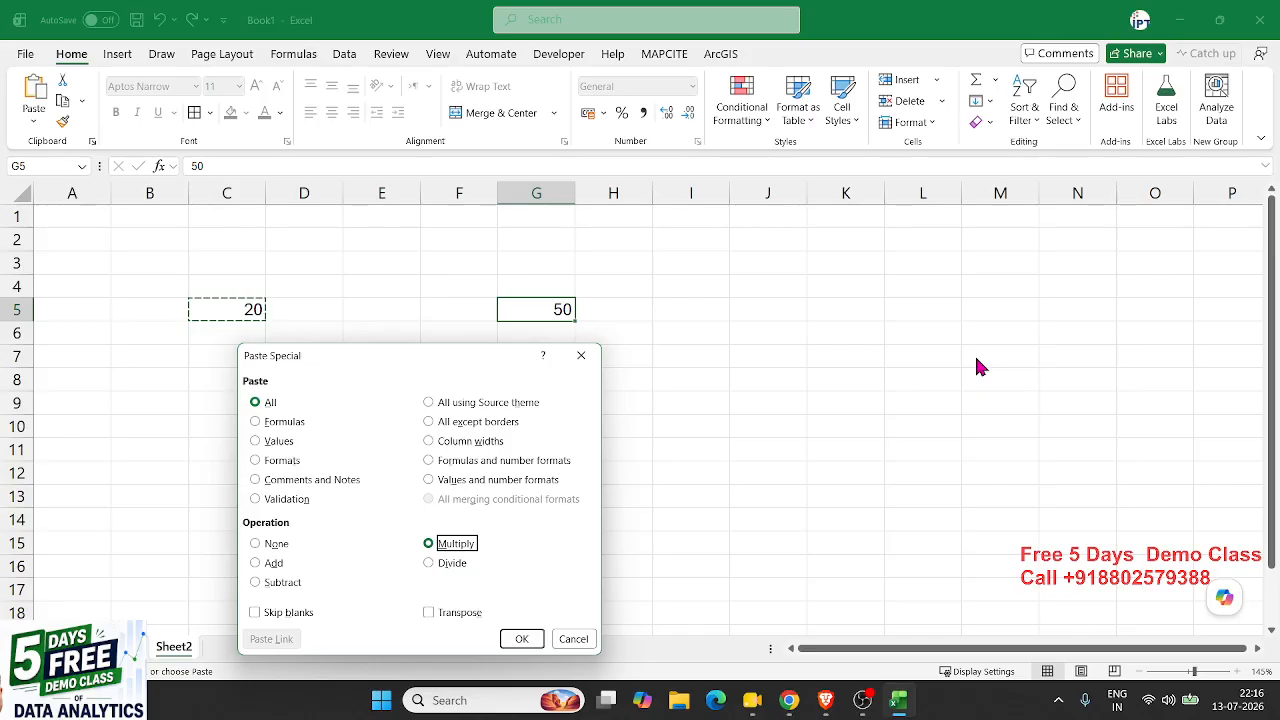
left_click(522, 639)
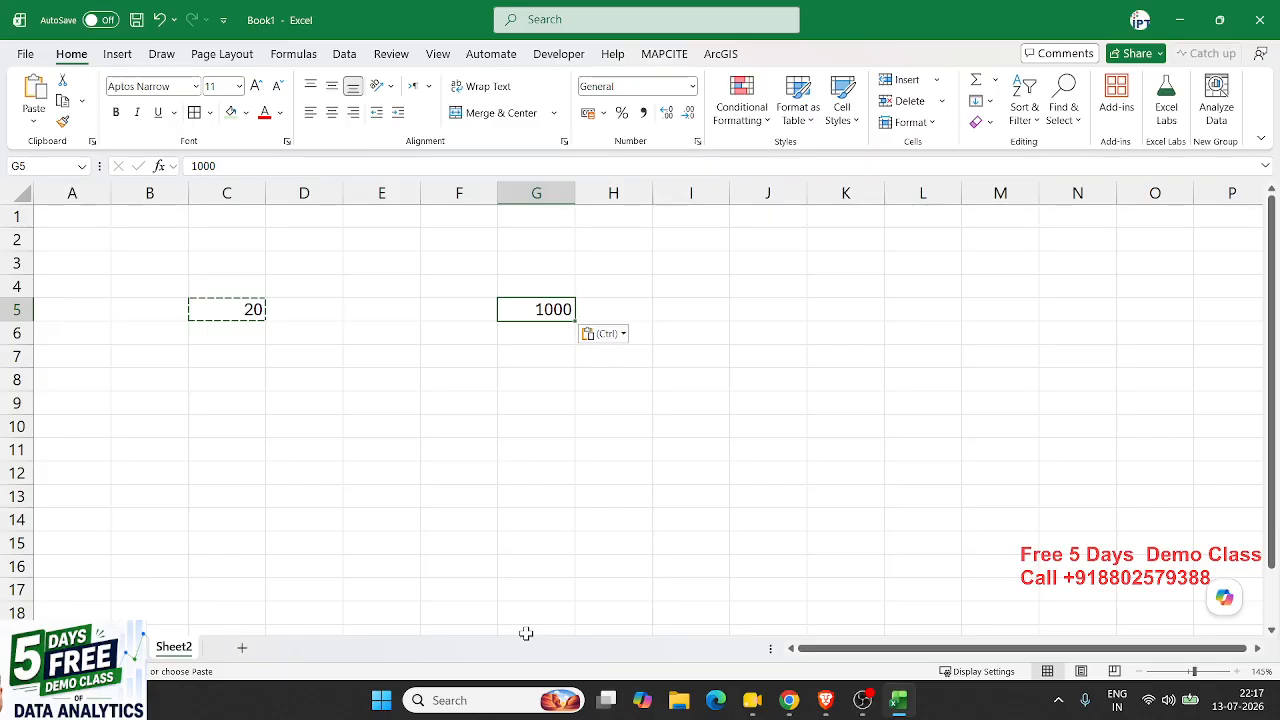
- Add Sheet3 and enter 20% in A1
left_click(241, 650)
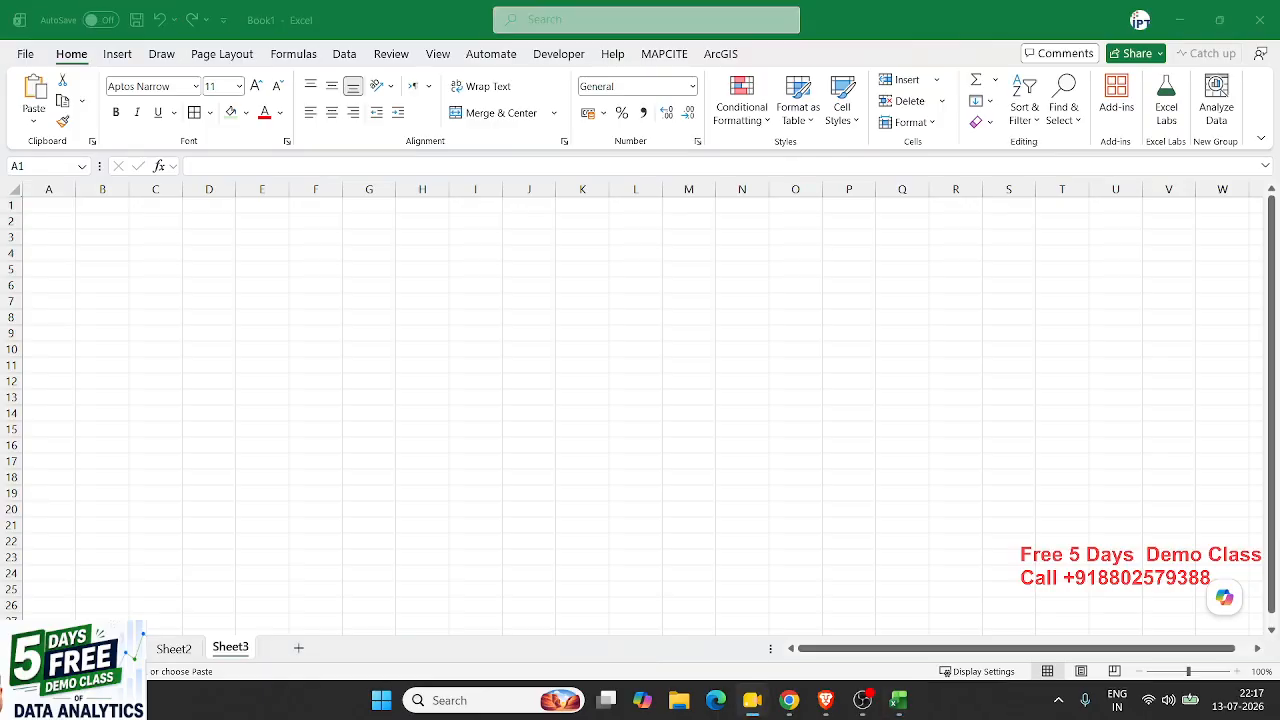
scroll(257, 329, "up", 4)
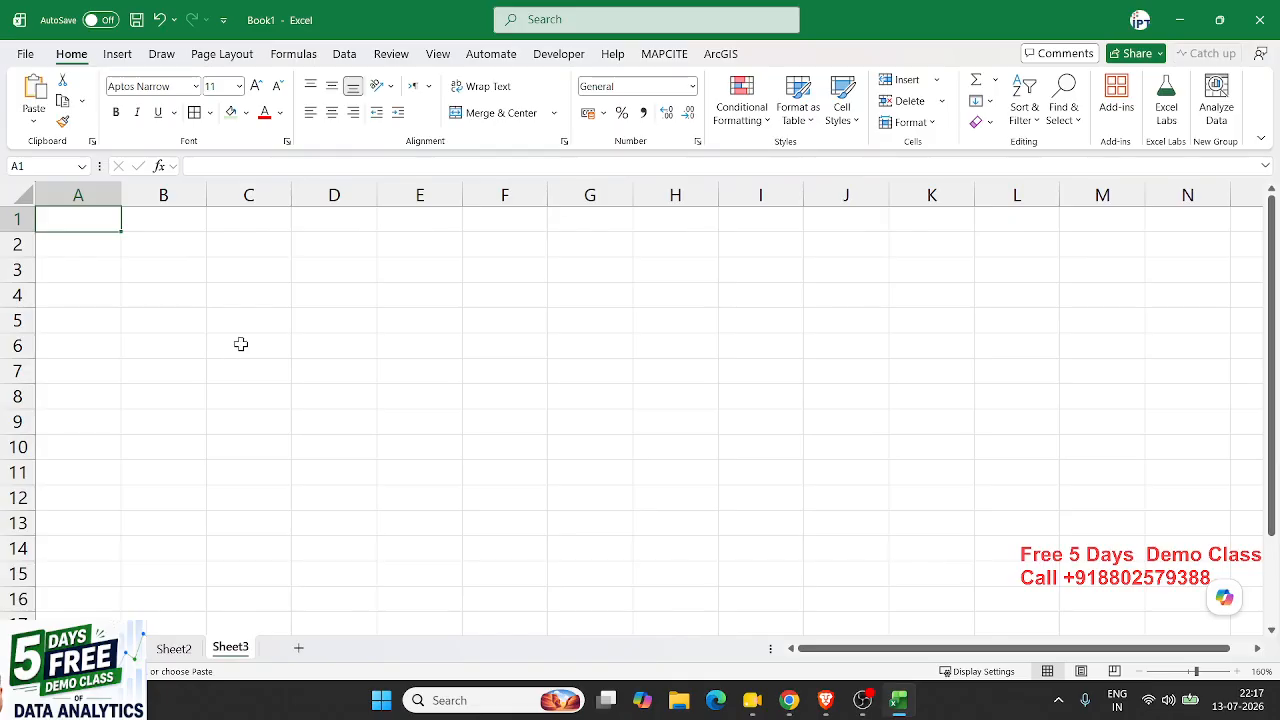
scroll(235, 349, "up", 2)
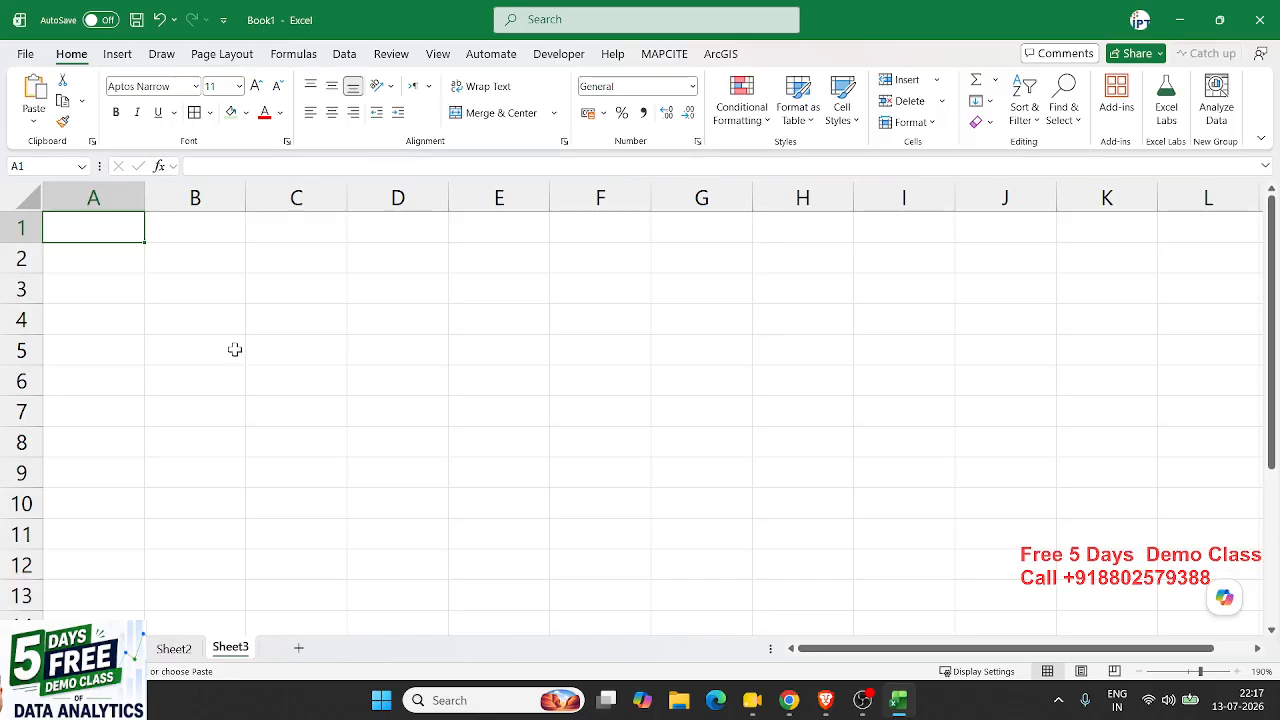
type("2")
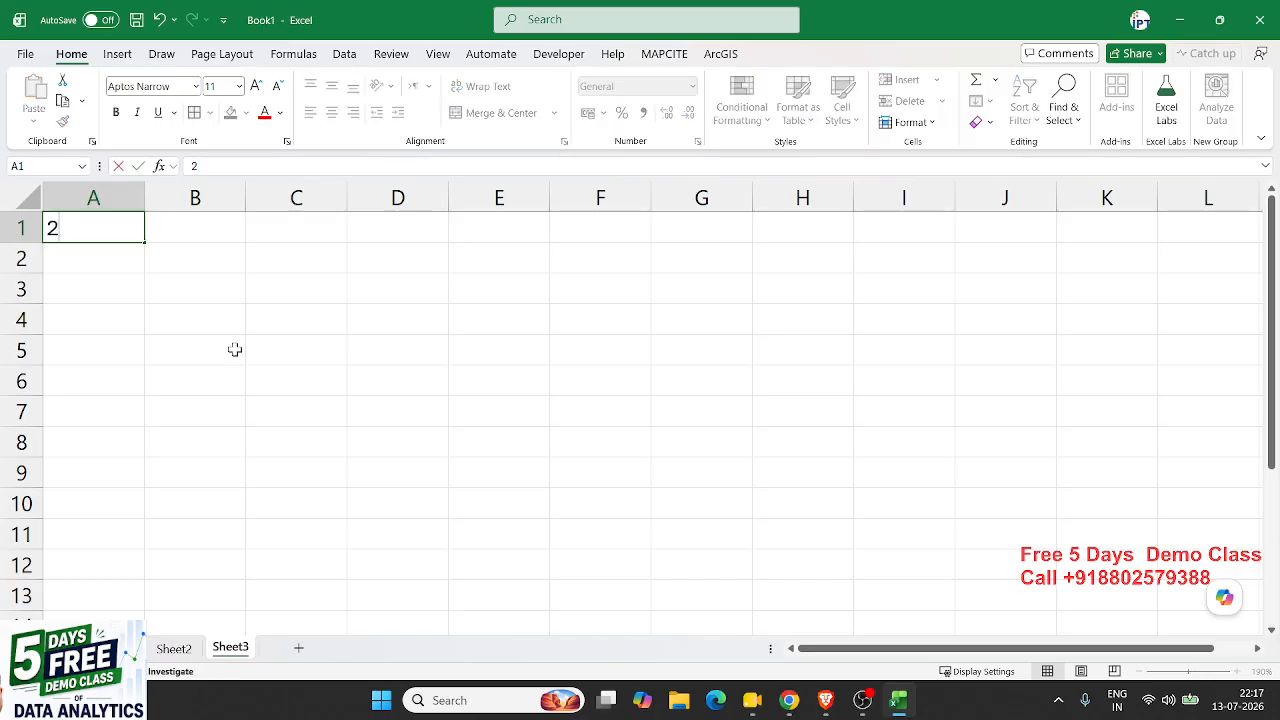
type("0%")
key("Return")
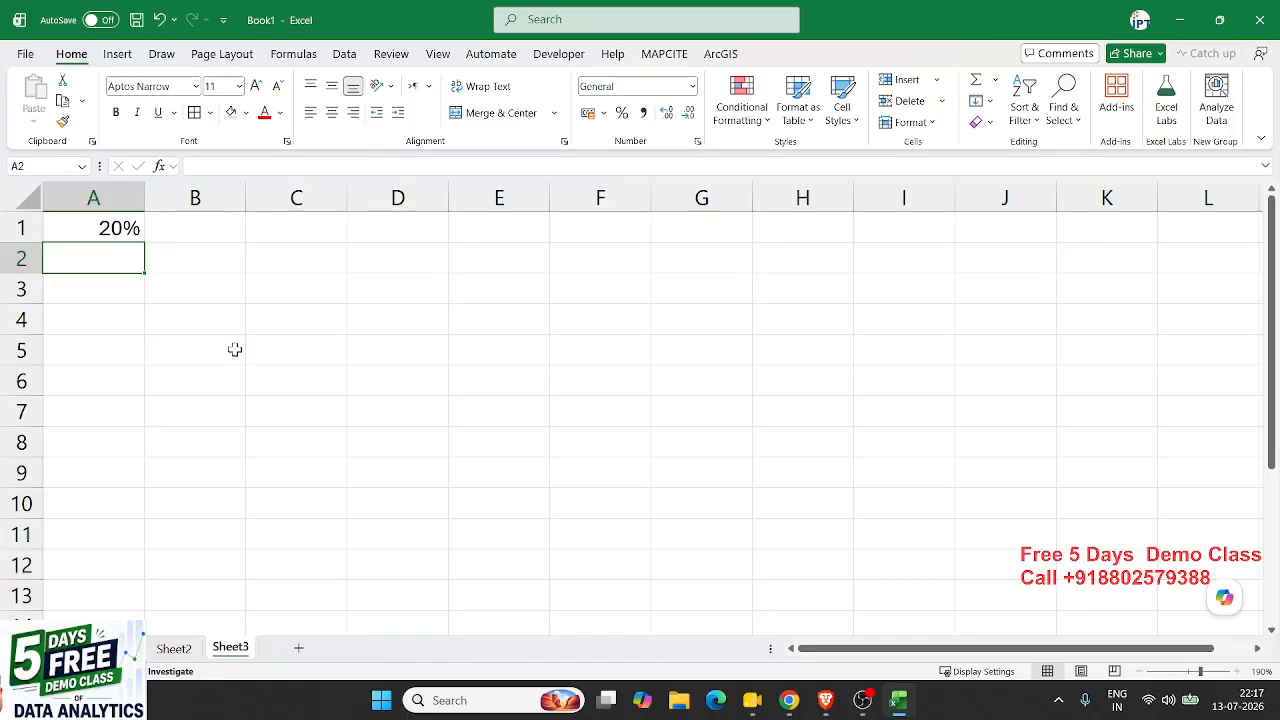
- Enter 20 in B1 and apply Percent Style so it shows 2000%
key("Up")
key("Right")
type("20")
key("Return")
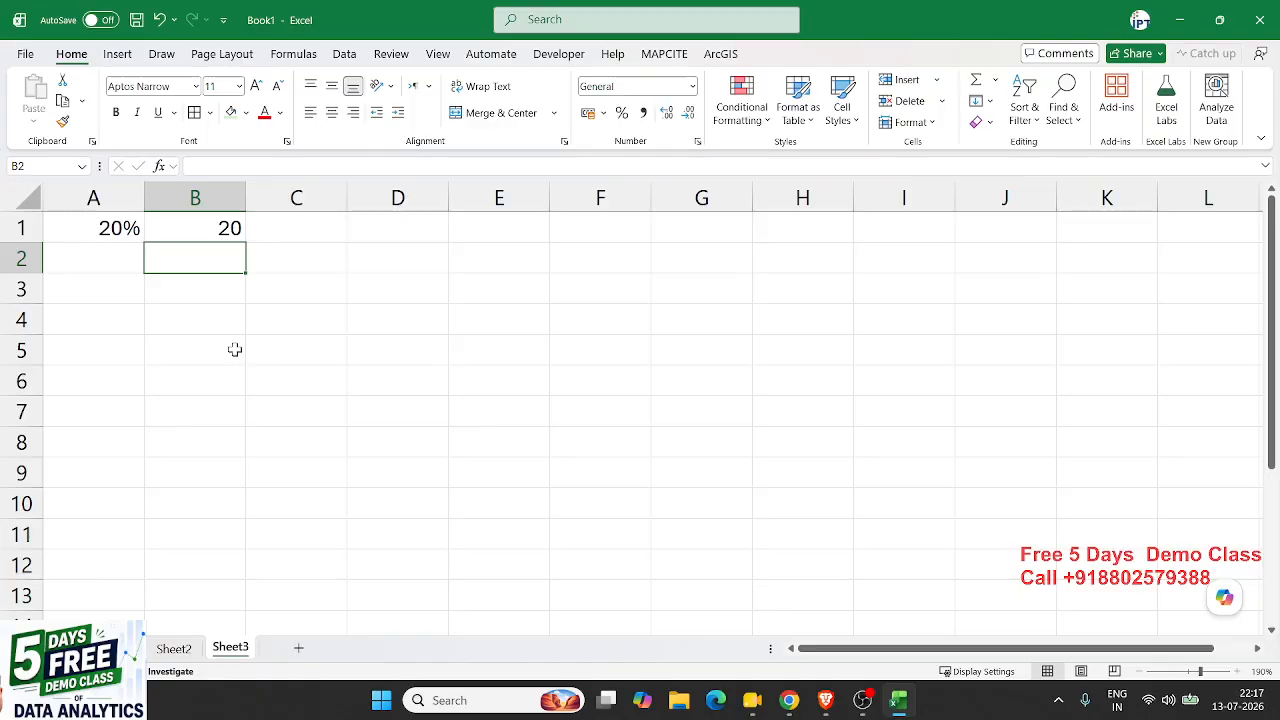
key("Up")
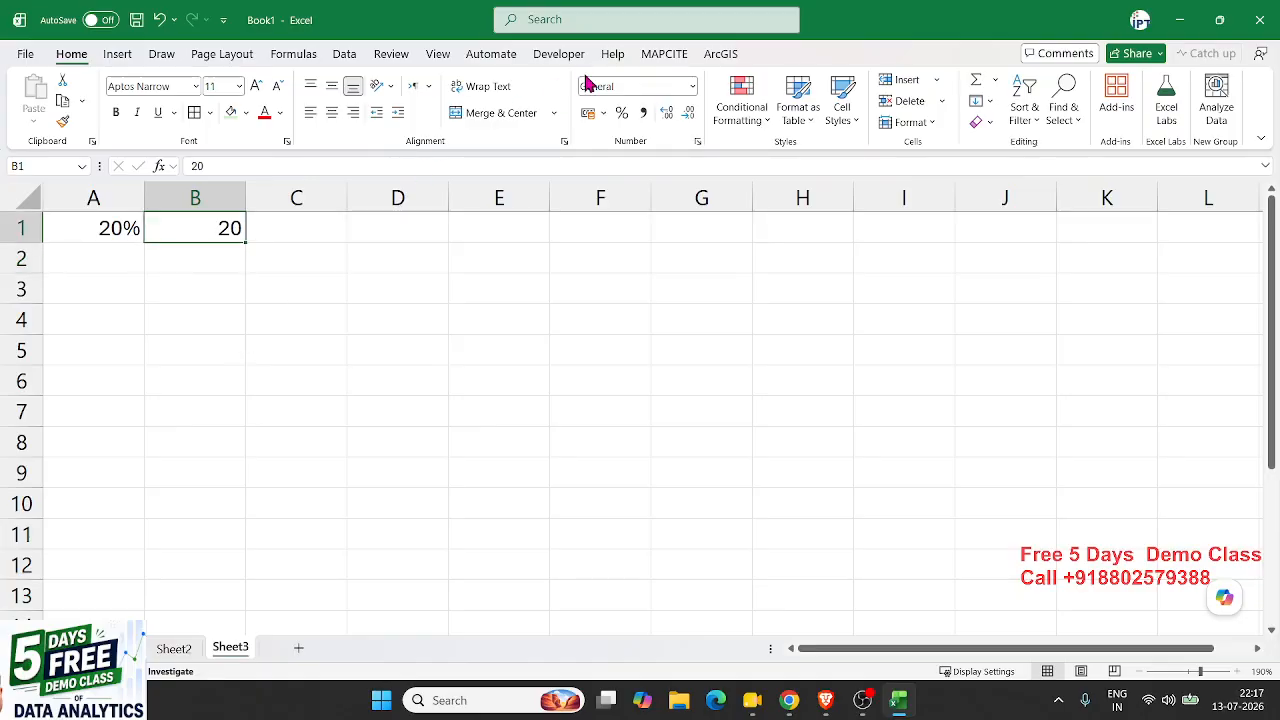
left_click(619, 113)
- Type the note 1=100% in B2
left_click(207, 280)
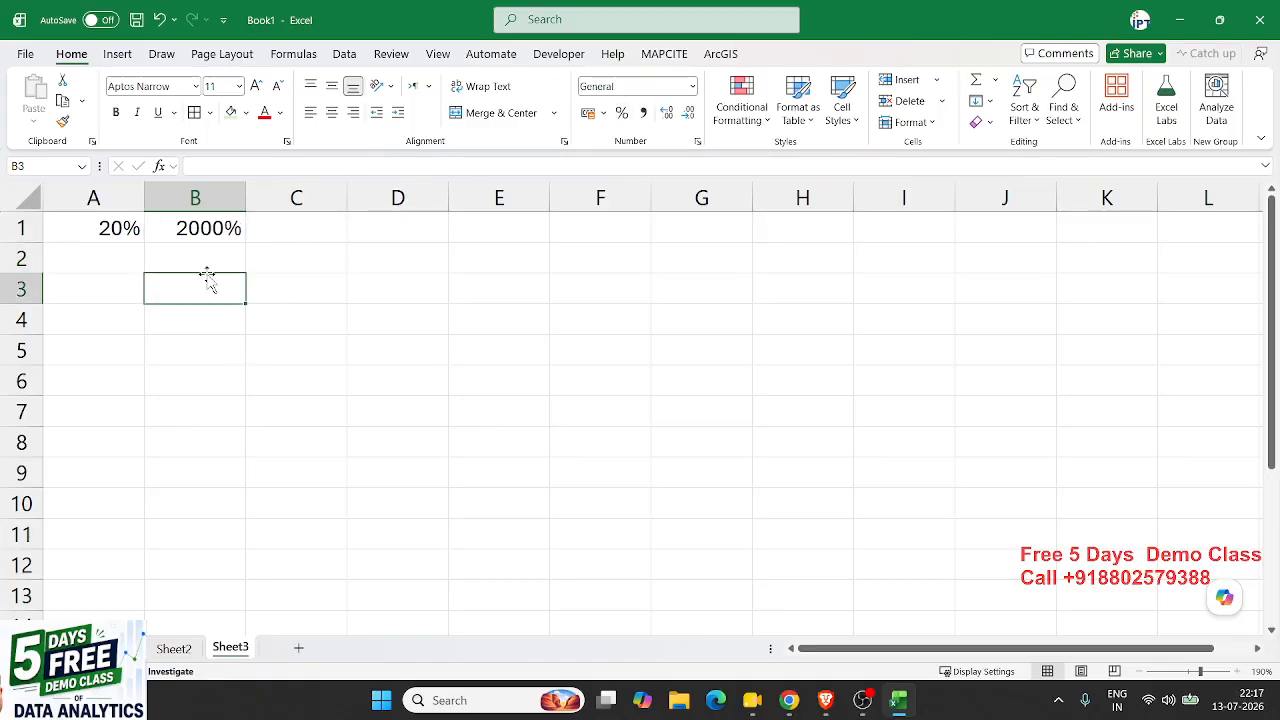
left_click(204, 259)
type("1=1")
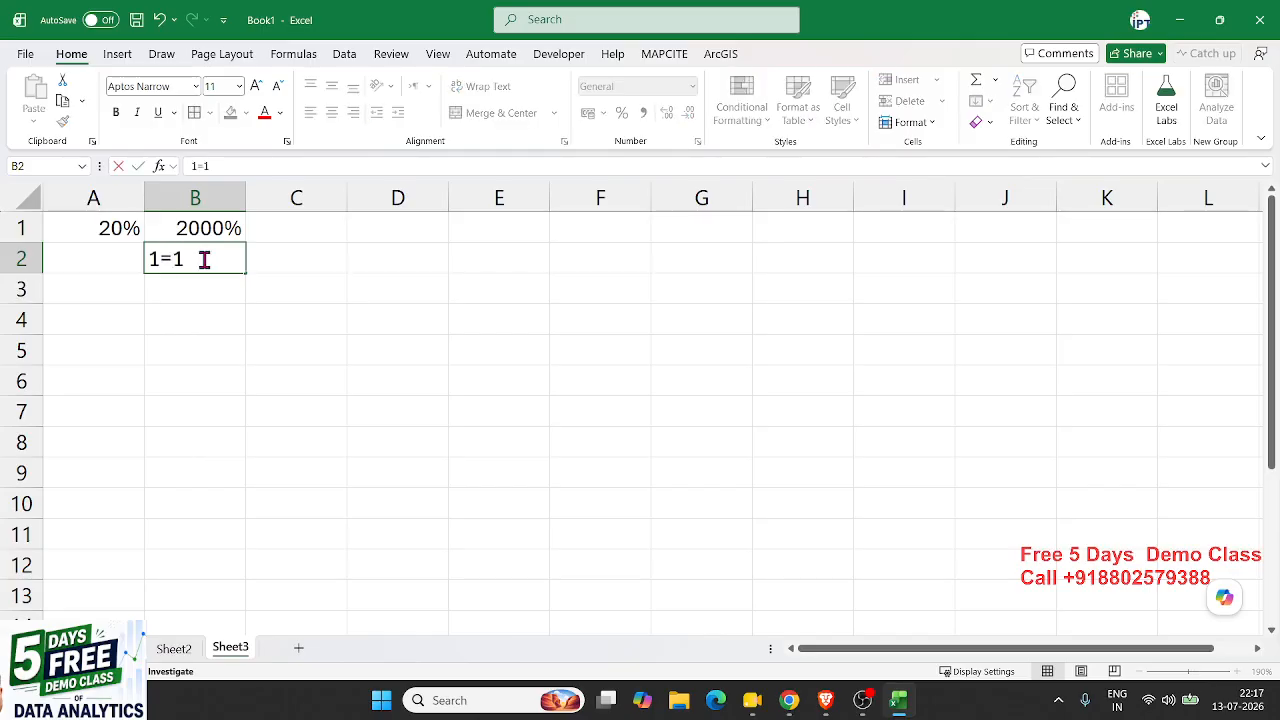
type("00%")
key("Return")
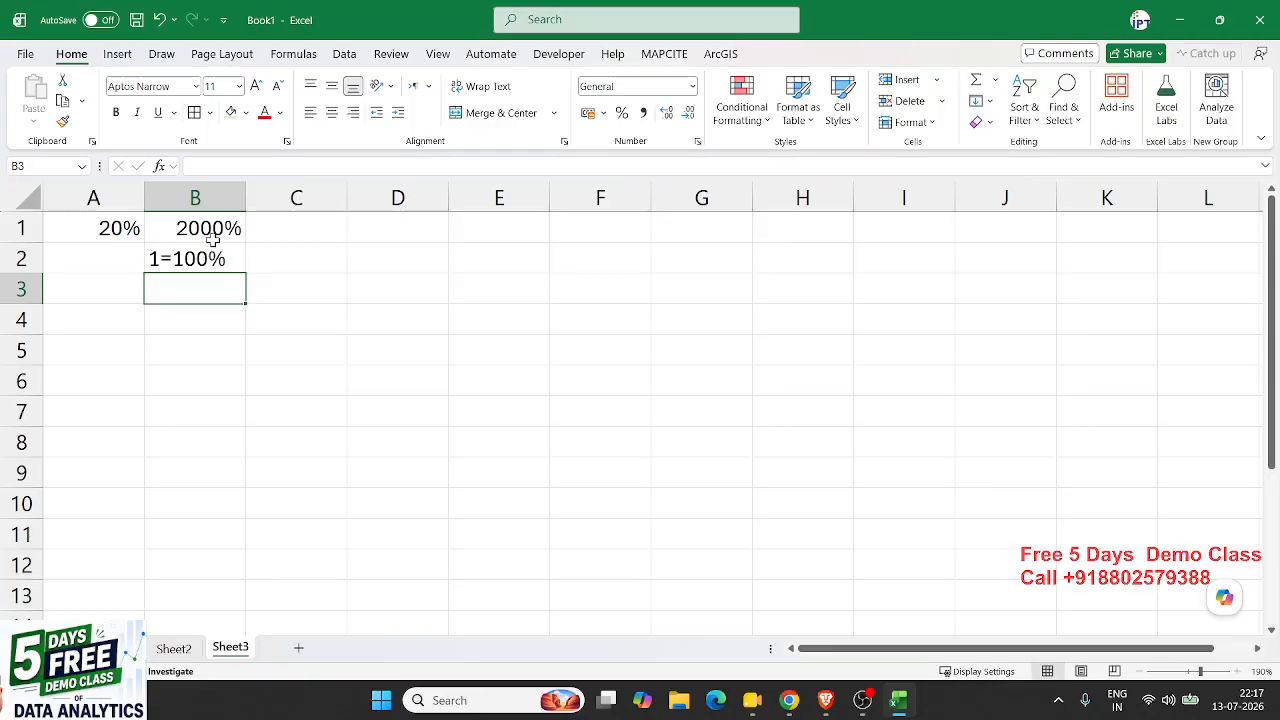
- Enter 0.20 in C1 and apply Percent Style so it shows 20%
left_click(208, 232)
left_click(281, 231)
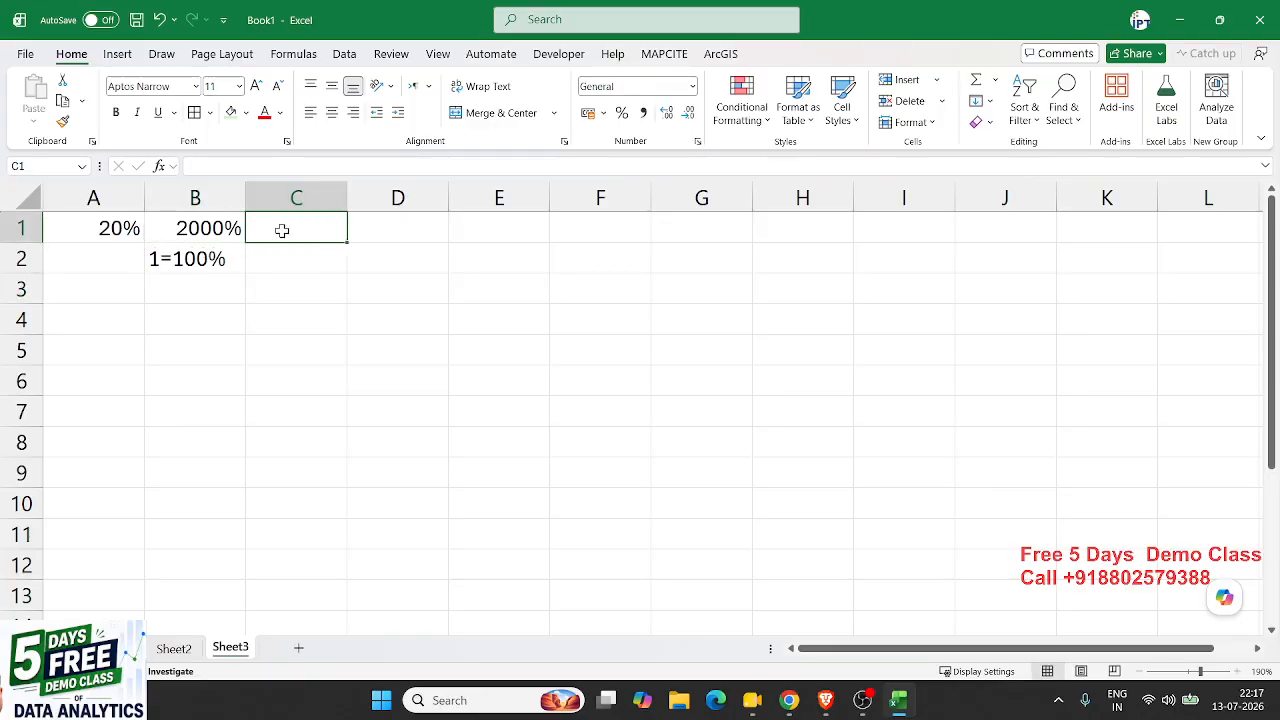
type("0.20")
key("Return")
left_click(282, 230)
left_click(621, 113)
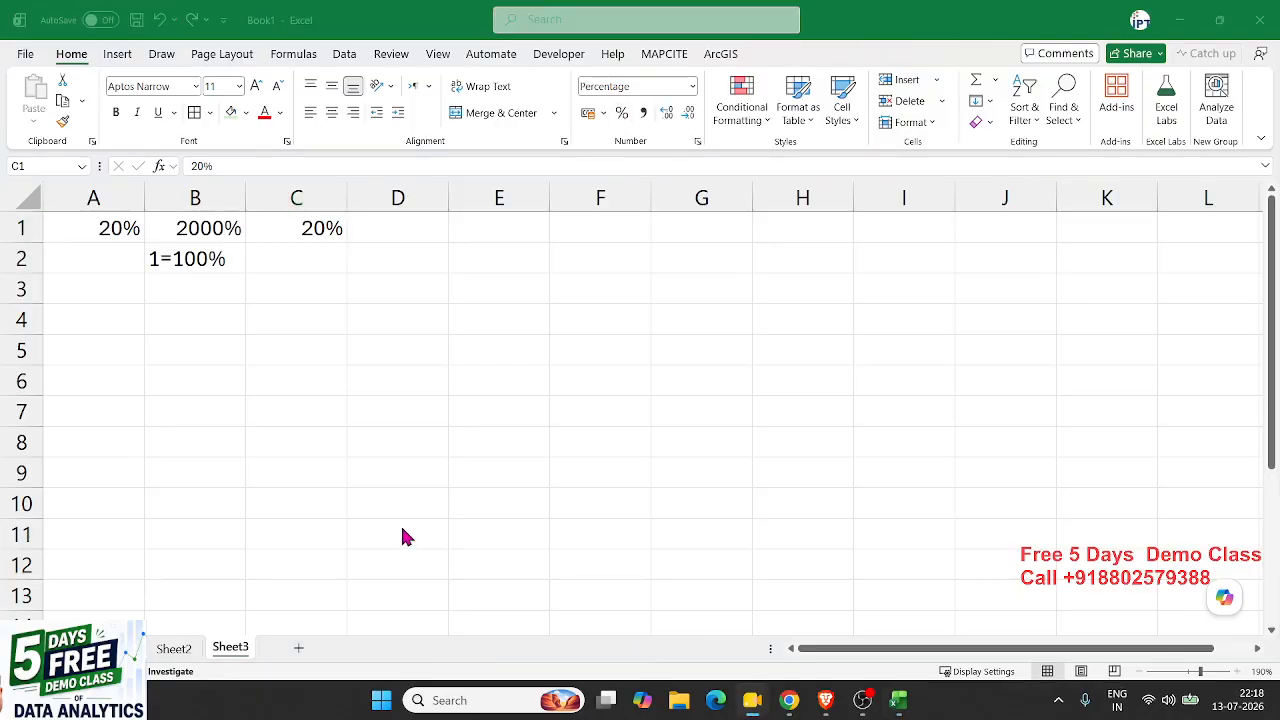
- Label A7 with % and enter a RANDBETWEEN random-number formula in A8
left_click(134, 317)
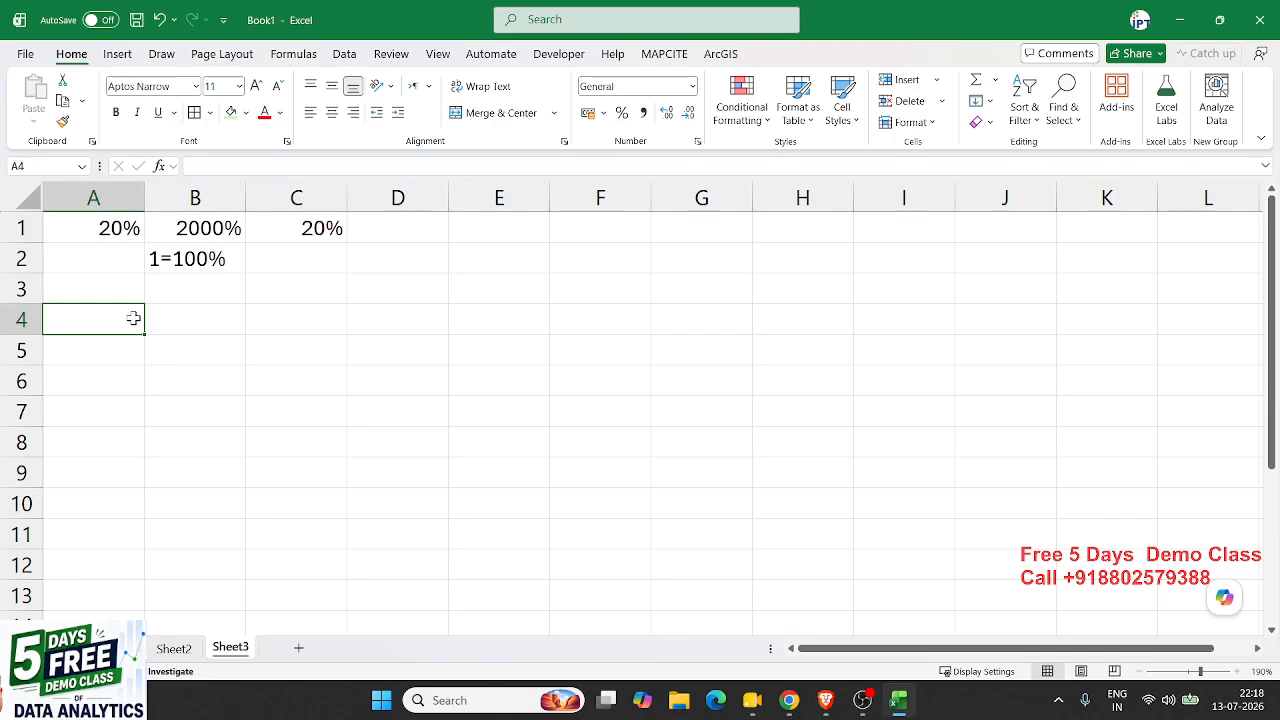
key("Down")
key("Down")
key("Down")
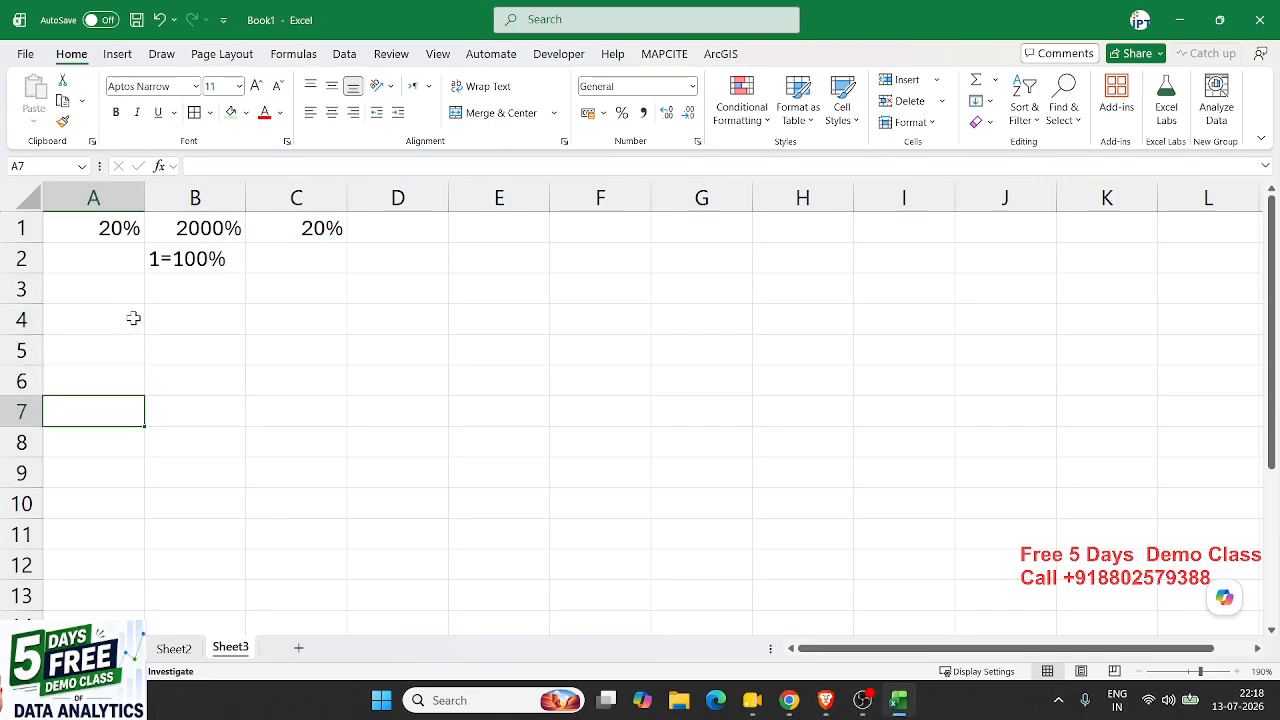
type("%")
key("Return")
type("=ra")
key("Down")
key("Down")
key("Down")
key("Tab")
type("10,100")
key("Return")
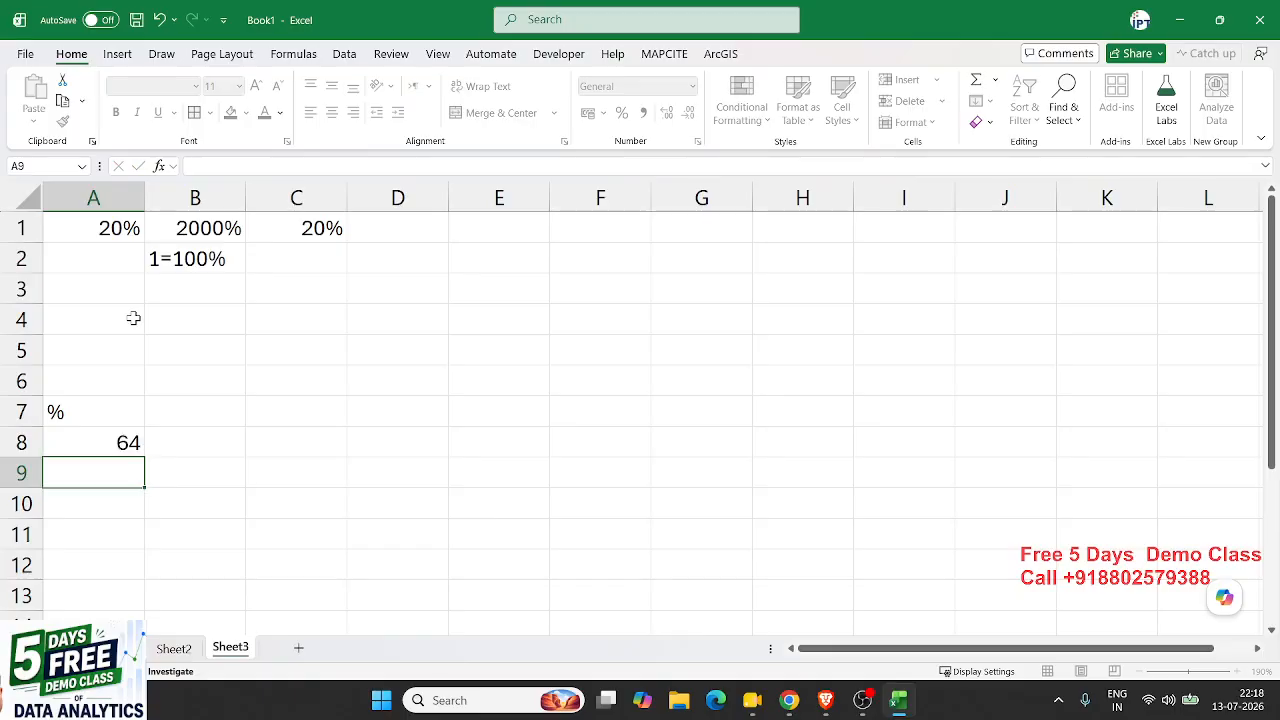
- Fill the formula across A8:G12 and paste the block back as fixed values
left_click_drag(128, 442, 684, 582)
key("F2")
key("ctrl+Return")
key("ctrl+c")
left_click(34, 119)
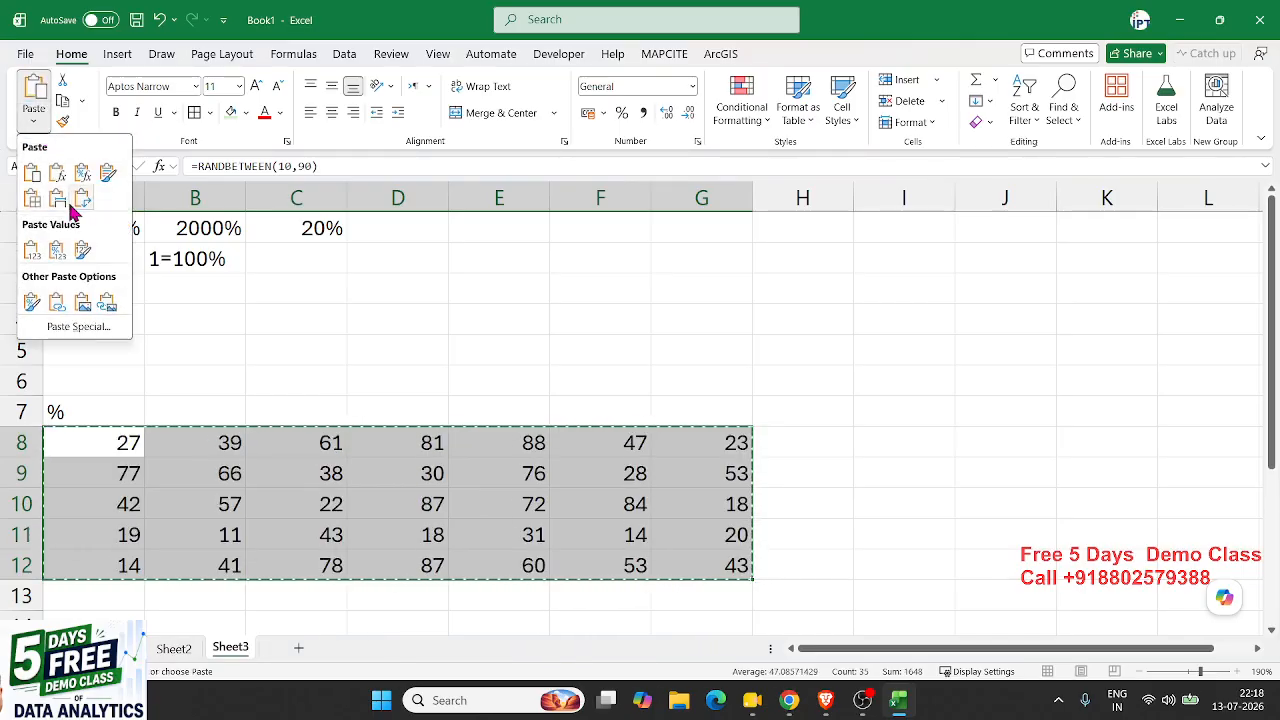
left_click(40, 247)
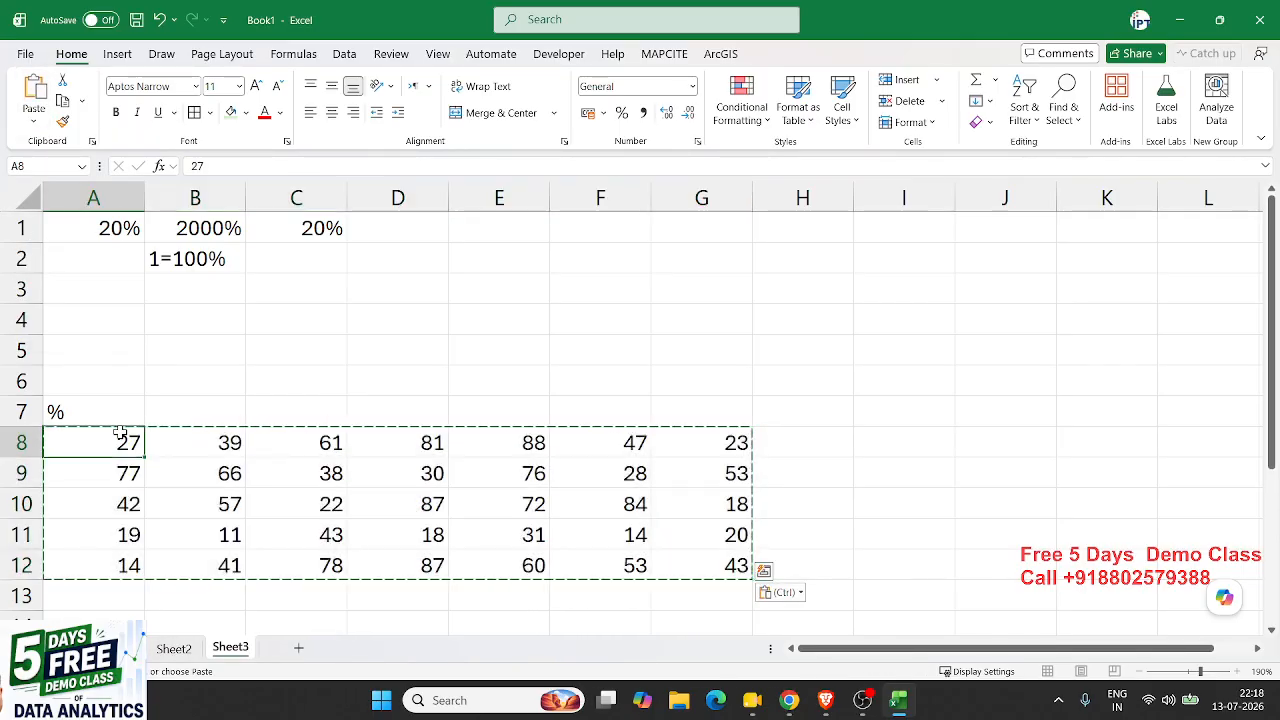
left_click(120, 432)
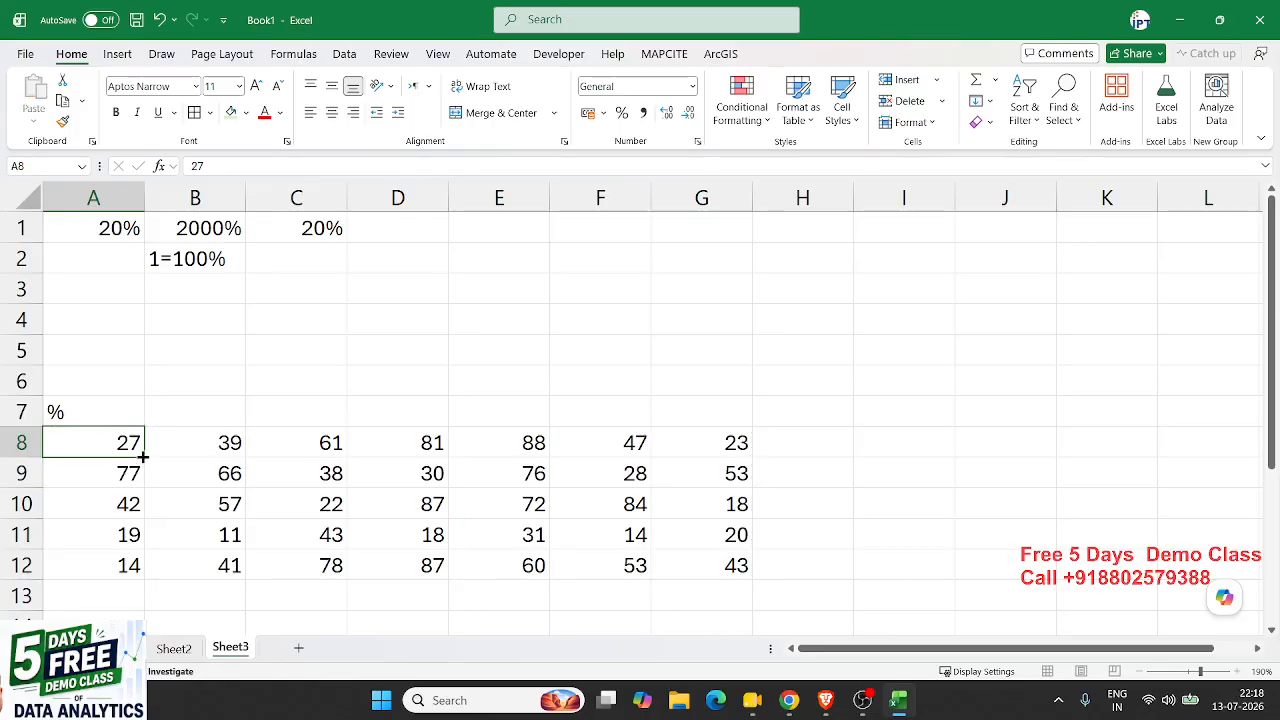
- Enter 500 in B4, 27% in C4, and =B4*C4 in D4 to get 135
left_click(213, 303)
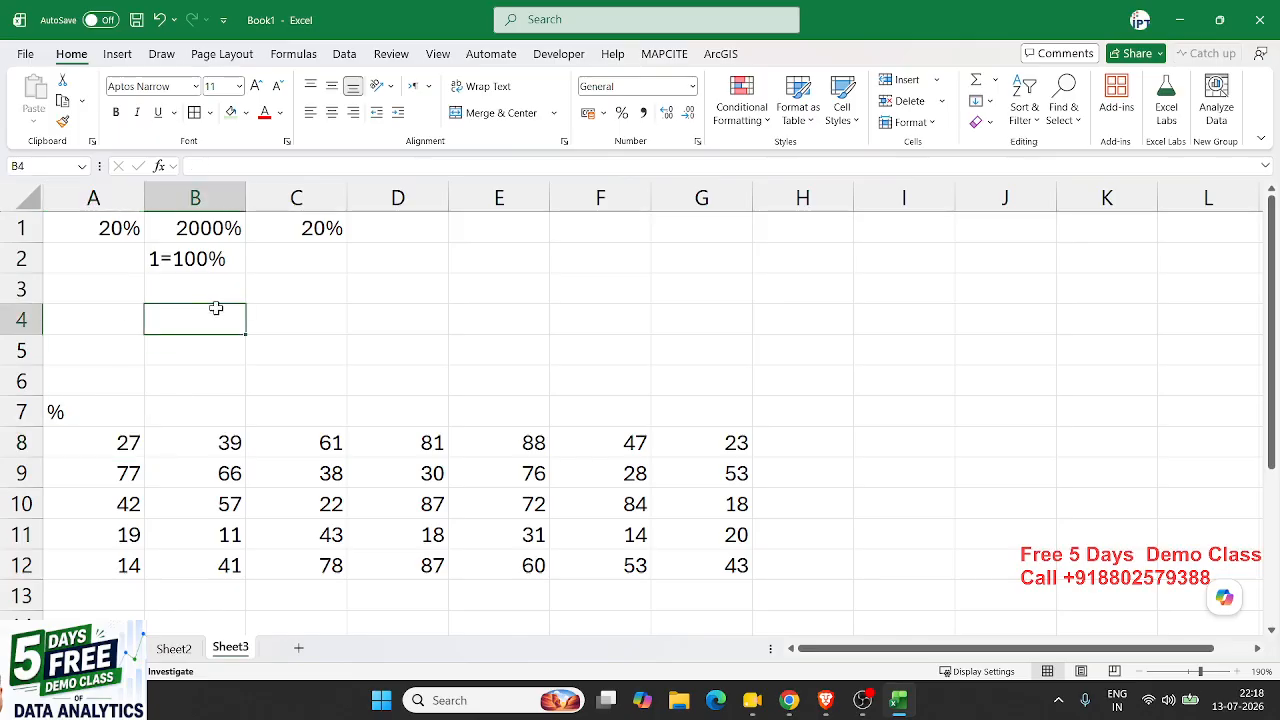
type("5000")
key("Tab")
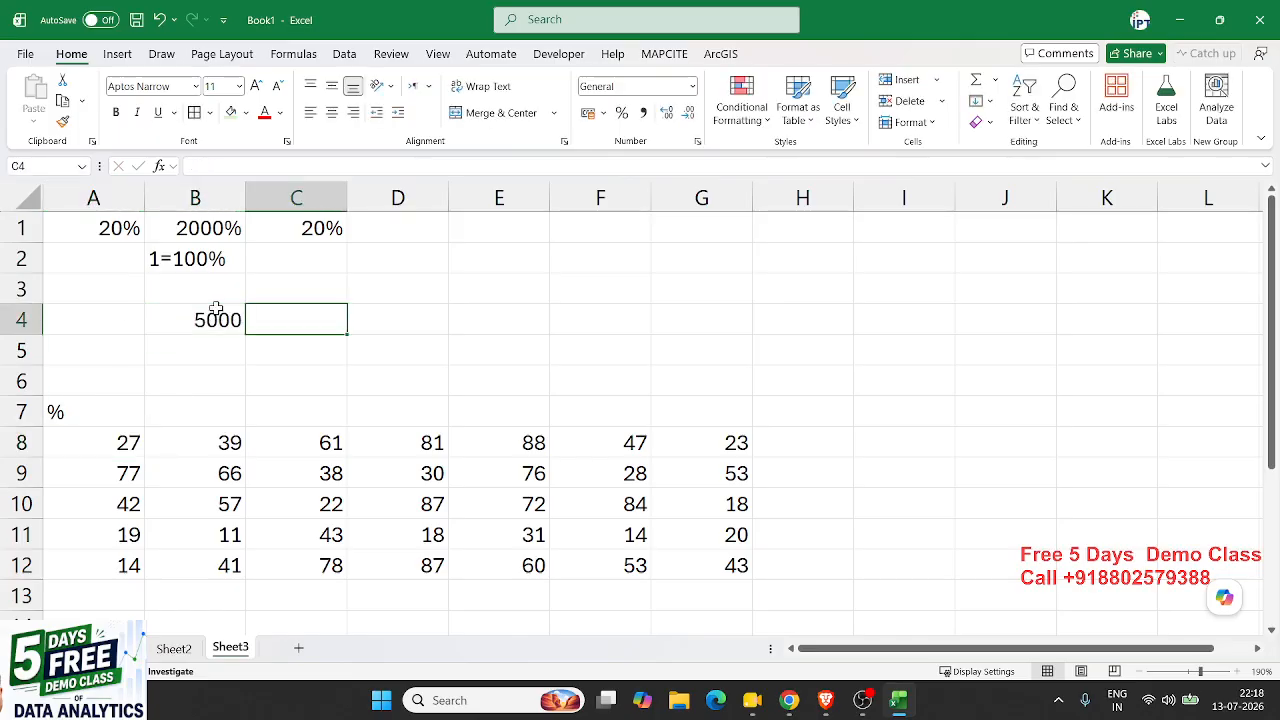
left_click(215, 308)
type("500")
key("Tab")
type("2")
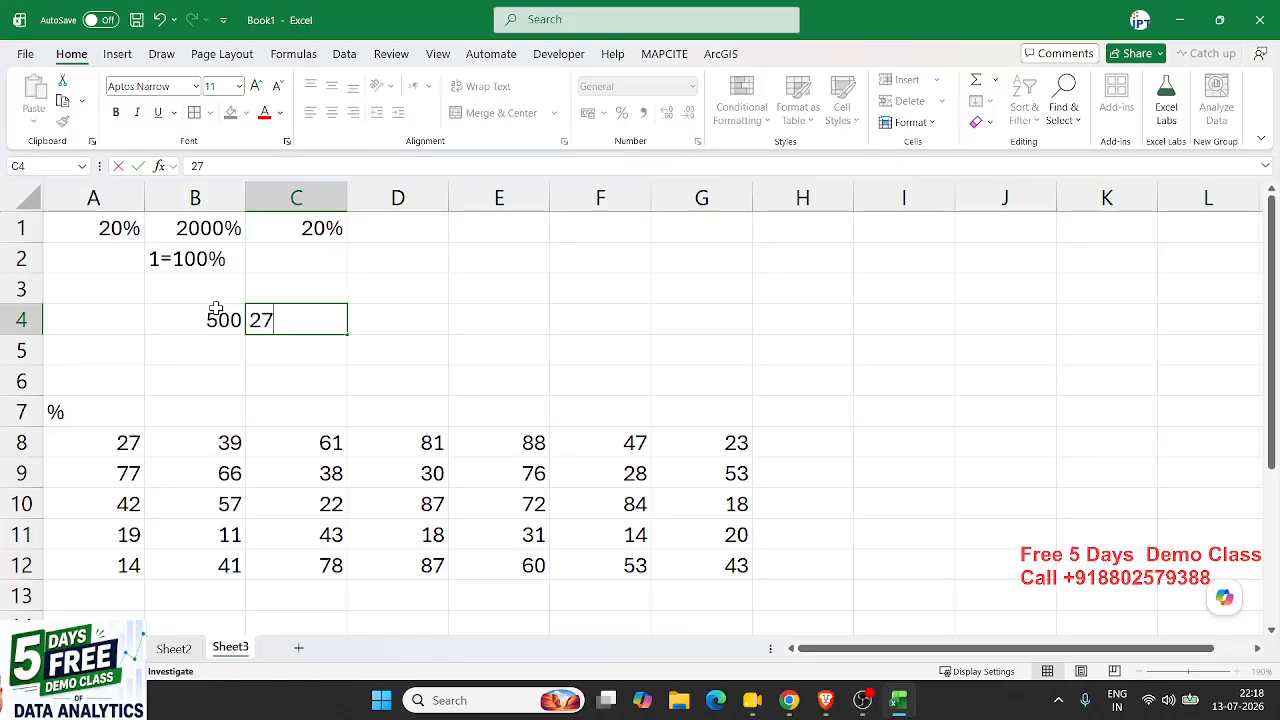
type("7%")
key("Tab")
type("=")
key("Left")
key("Left")
type("*")
key("Left")
key("Return")
key("Up")
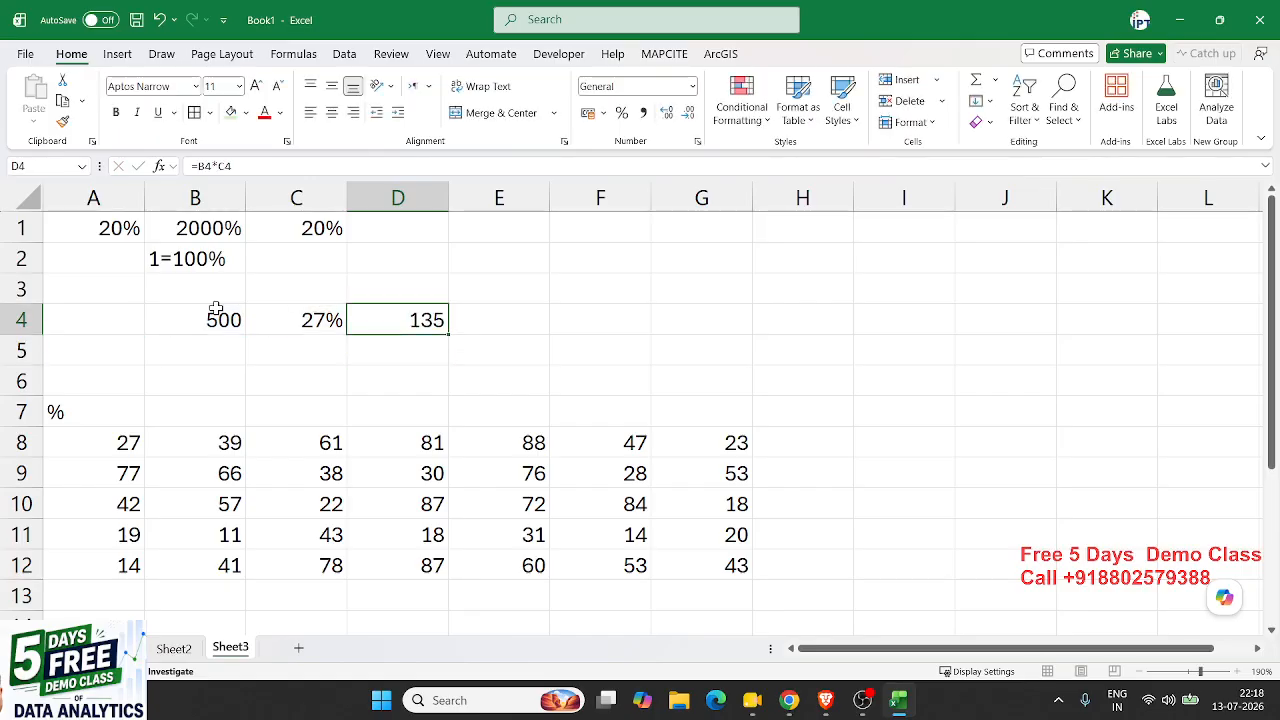
- Enter 27 in C5 and the formula =B4*C5/100 in D5, returning 135
key("Down")
key("Left")
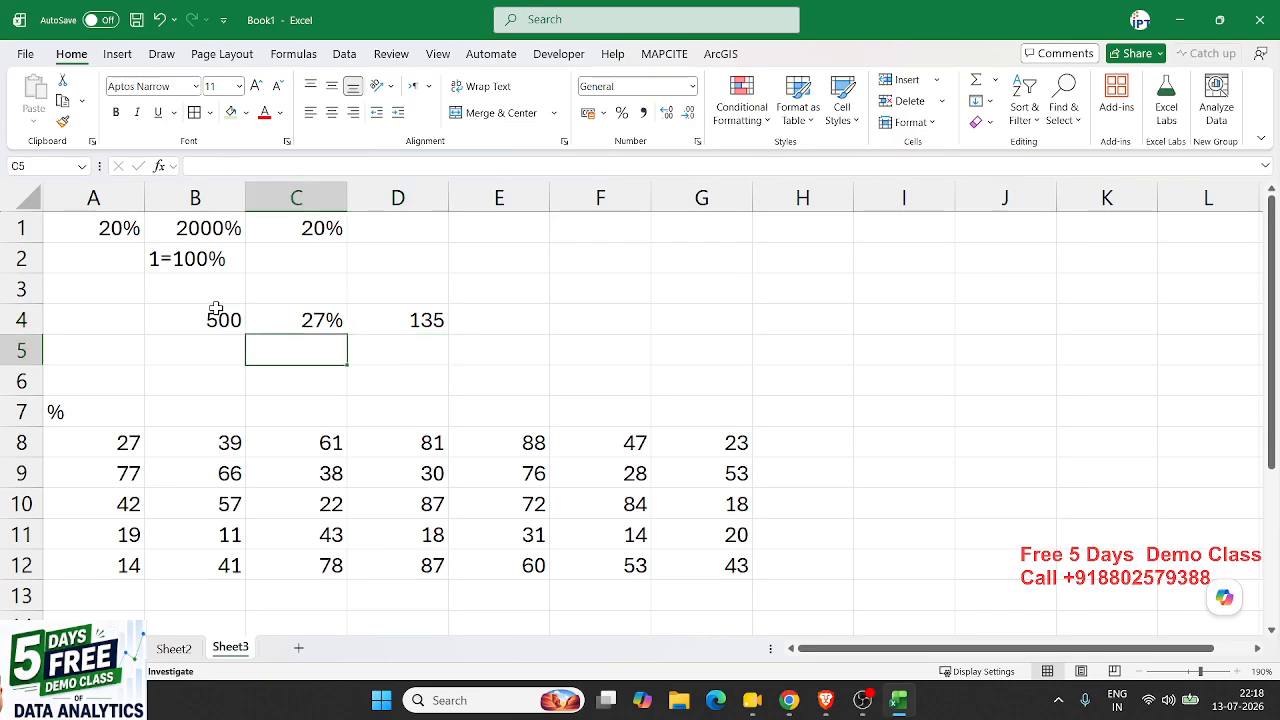
type("27")
key("Return")
key("Up")
key("Right")
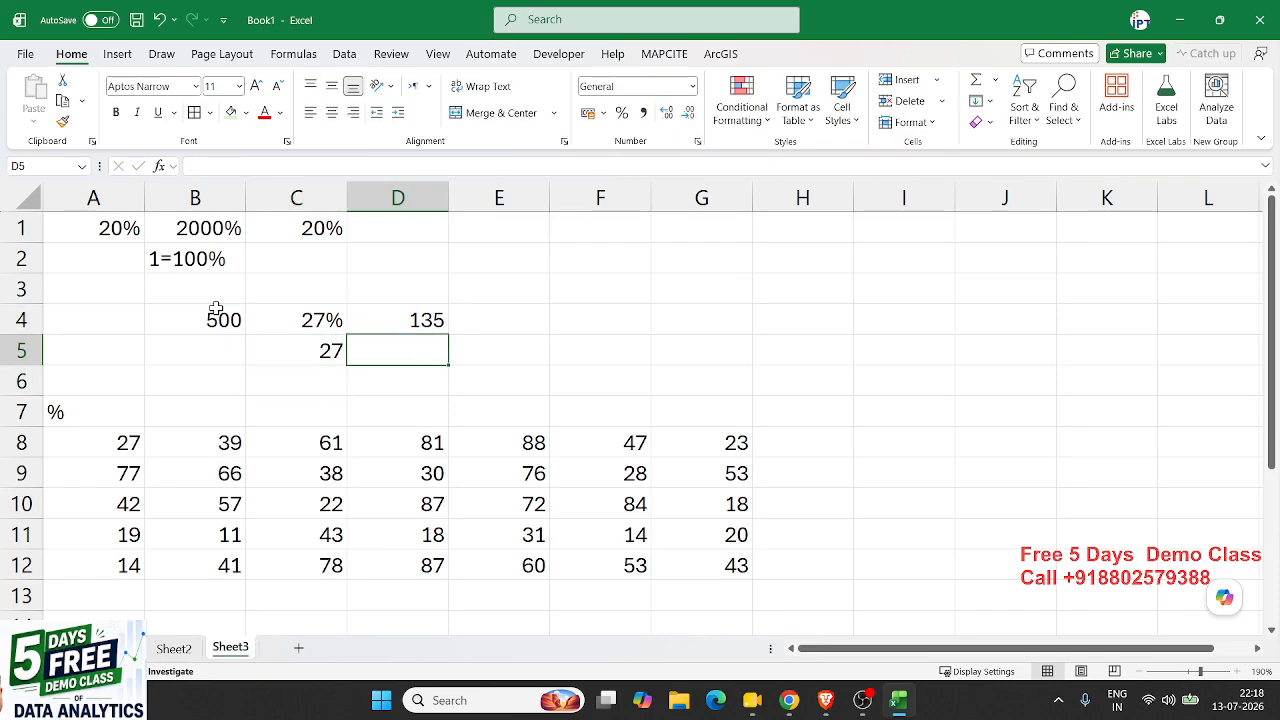
type("=")
key("Left")
key("Left")
key("Up")
type("*")
key("Down")
key("Left")
key("Up")
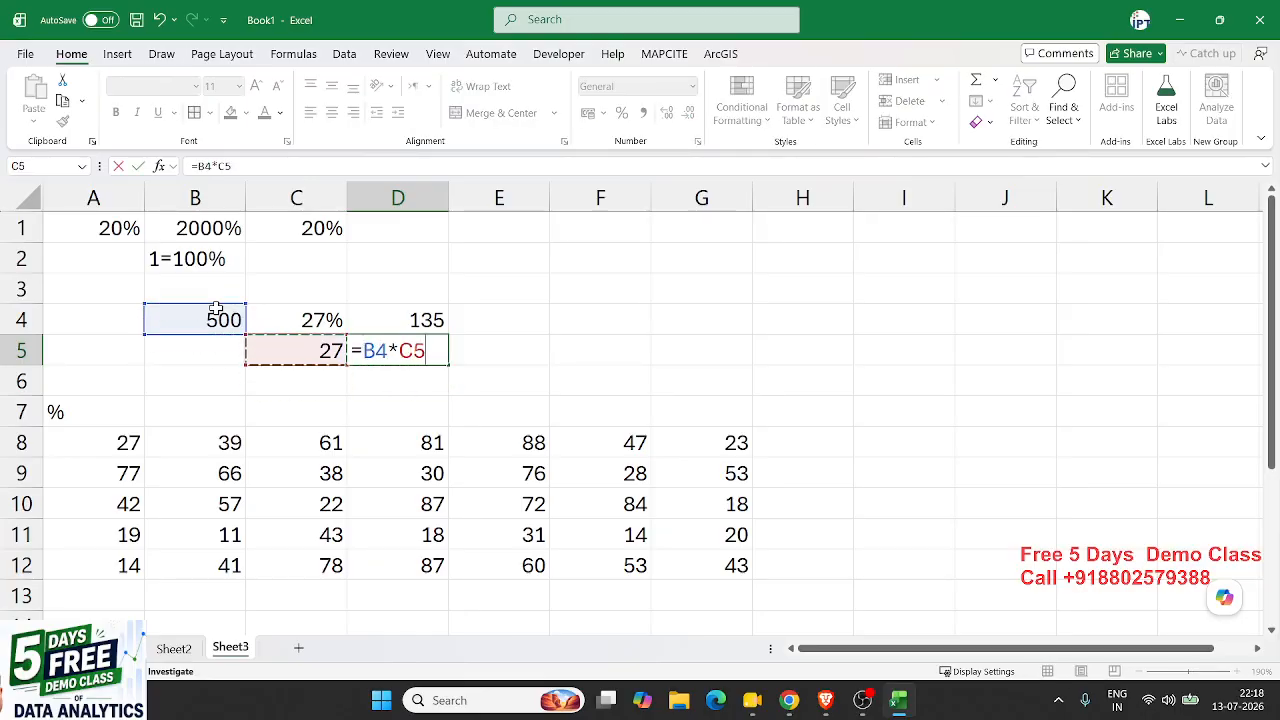
type("/100")
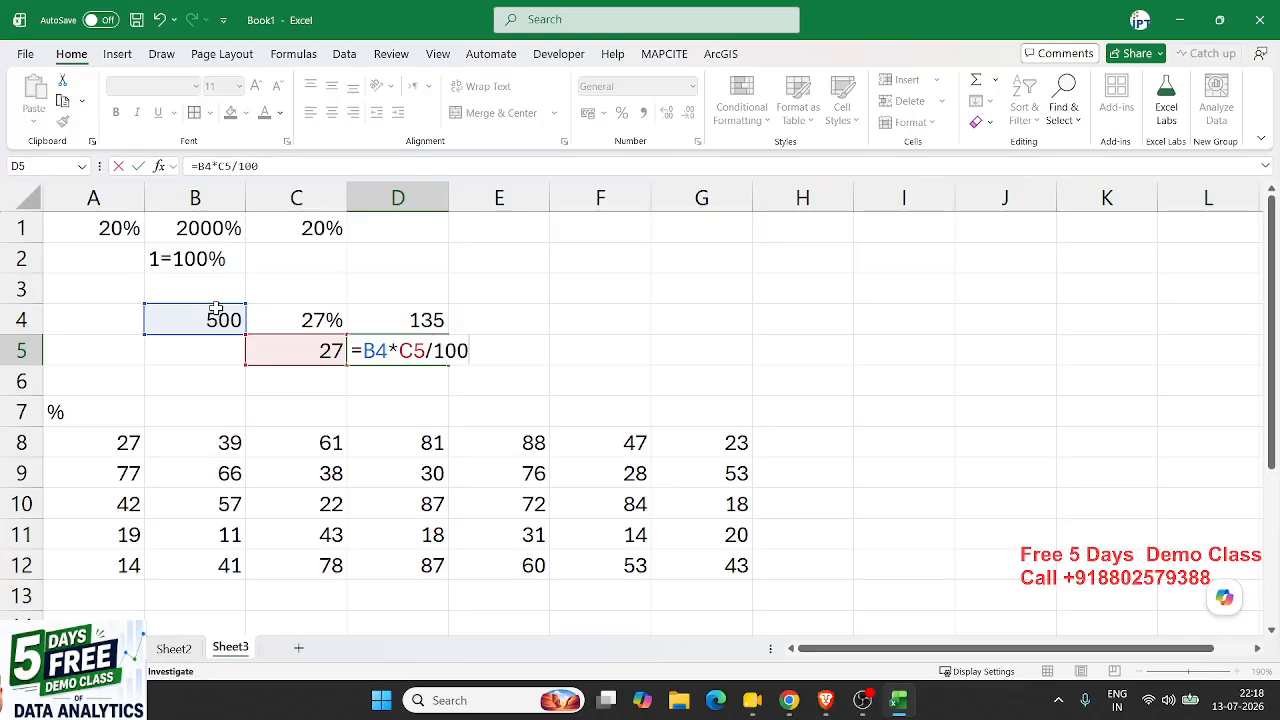
key("Return")
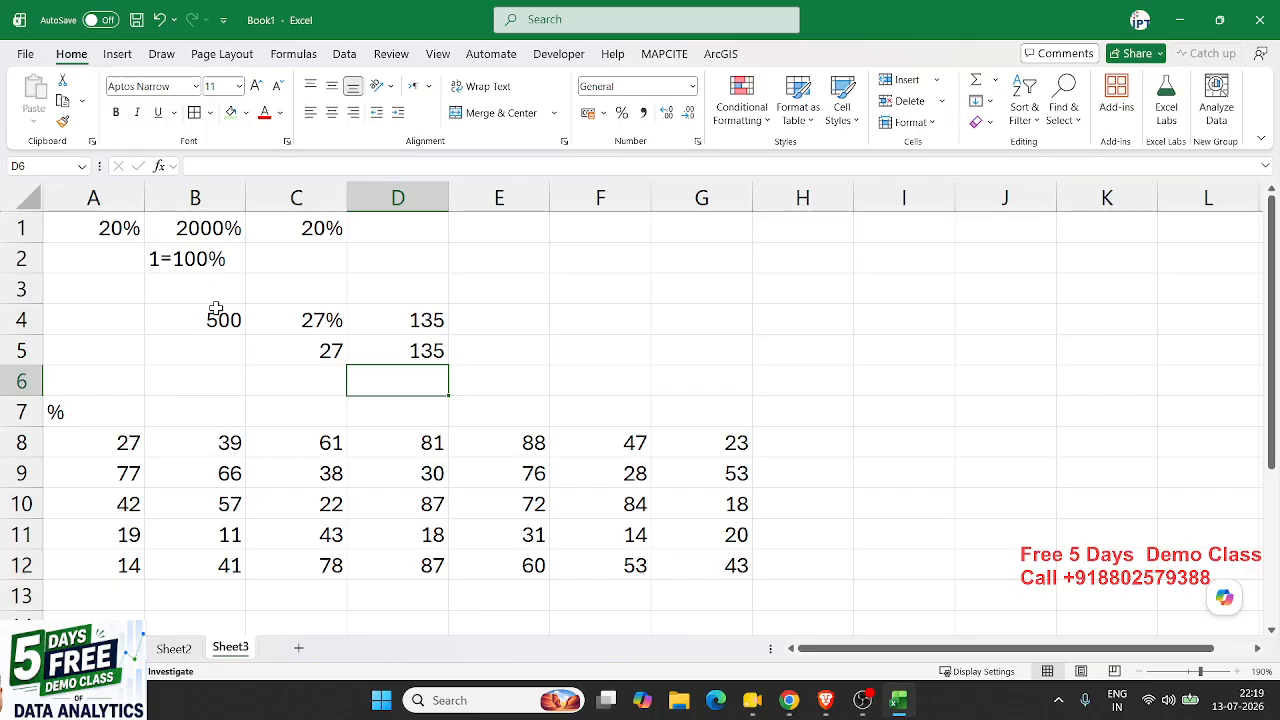
left_click_drag(120, 450, 713, 566)
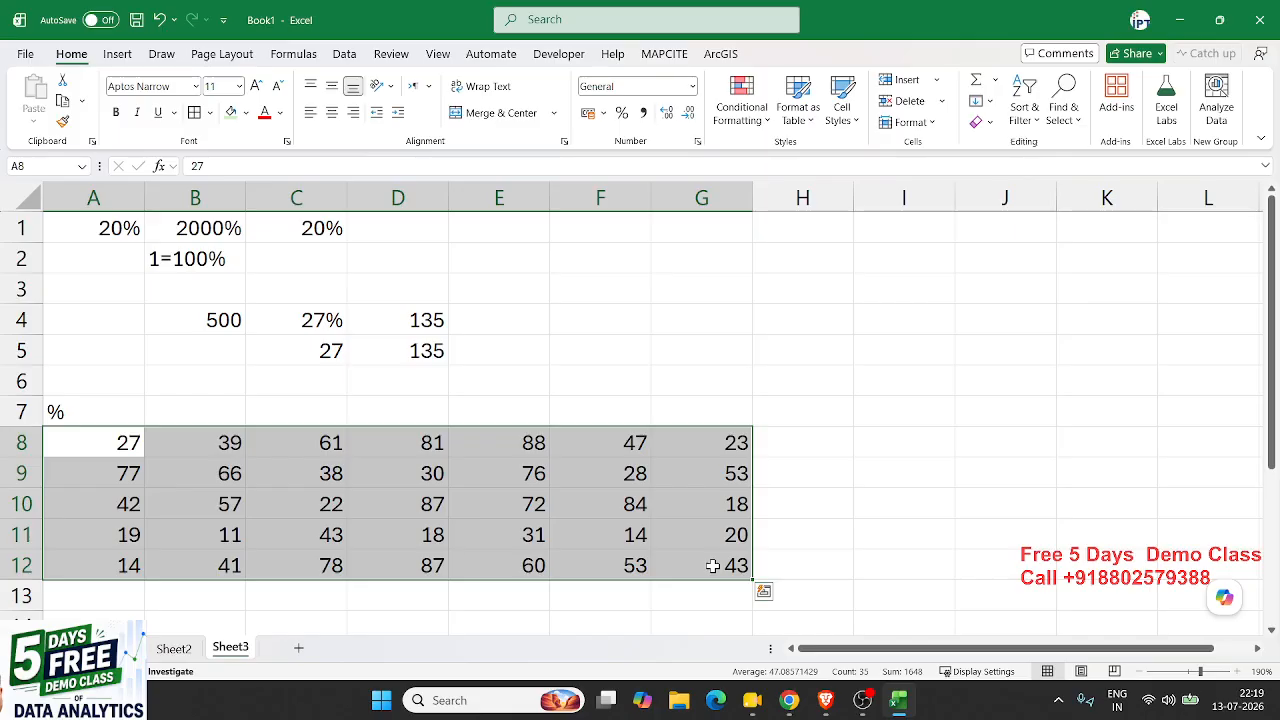
key("Down")
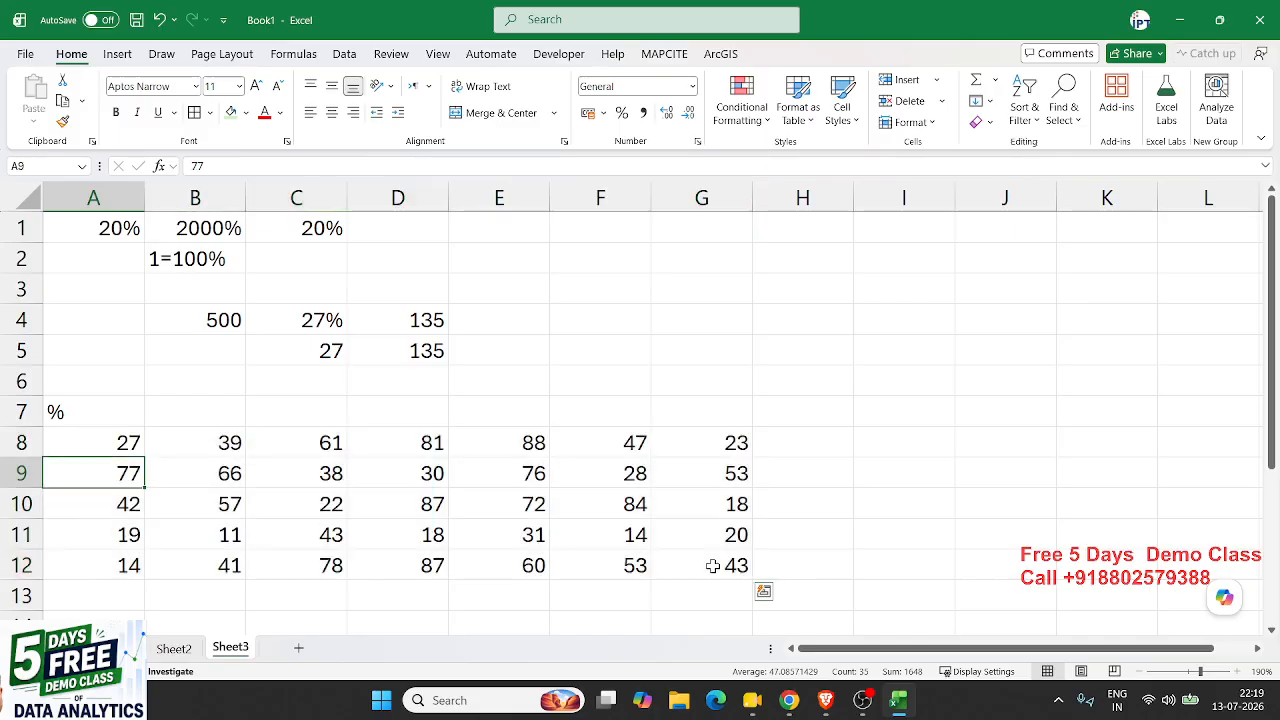
key("Up")
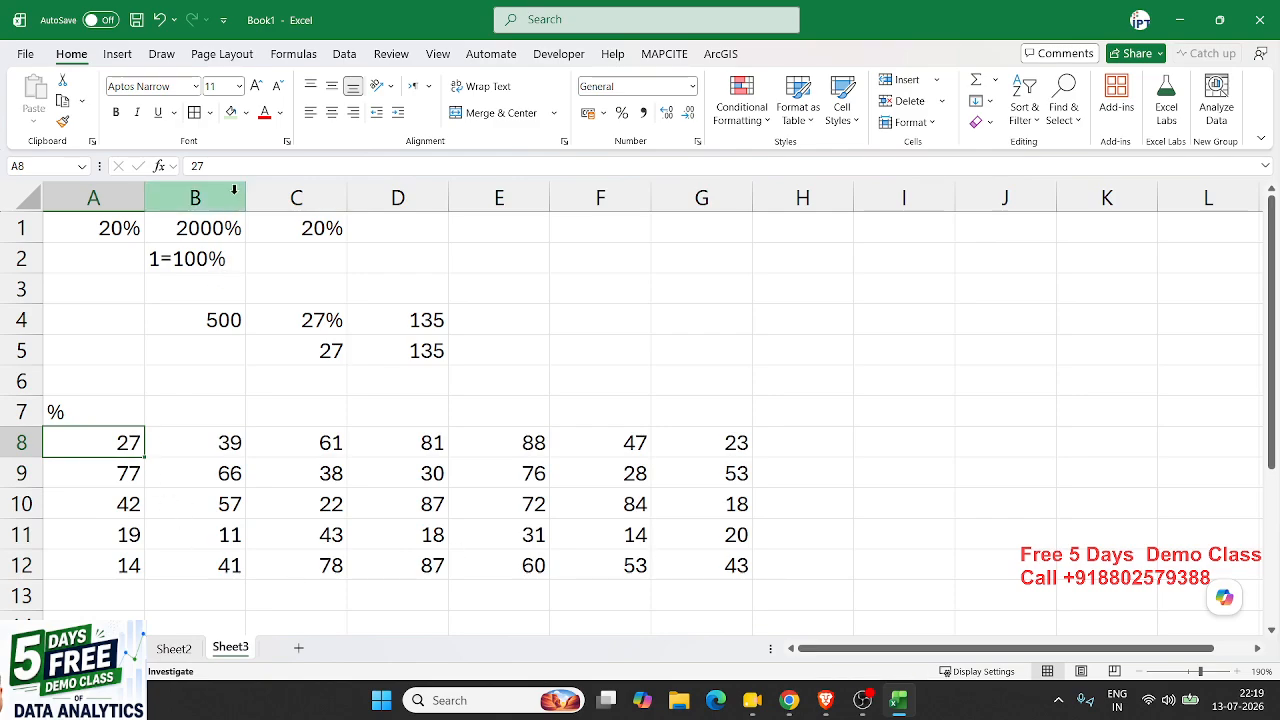
left_click(231, 170)
type("%")
key("Return")
left_click(231, 172)
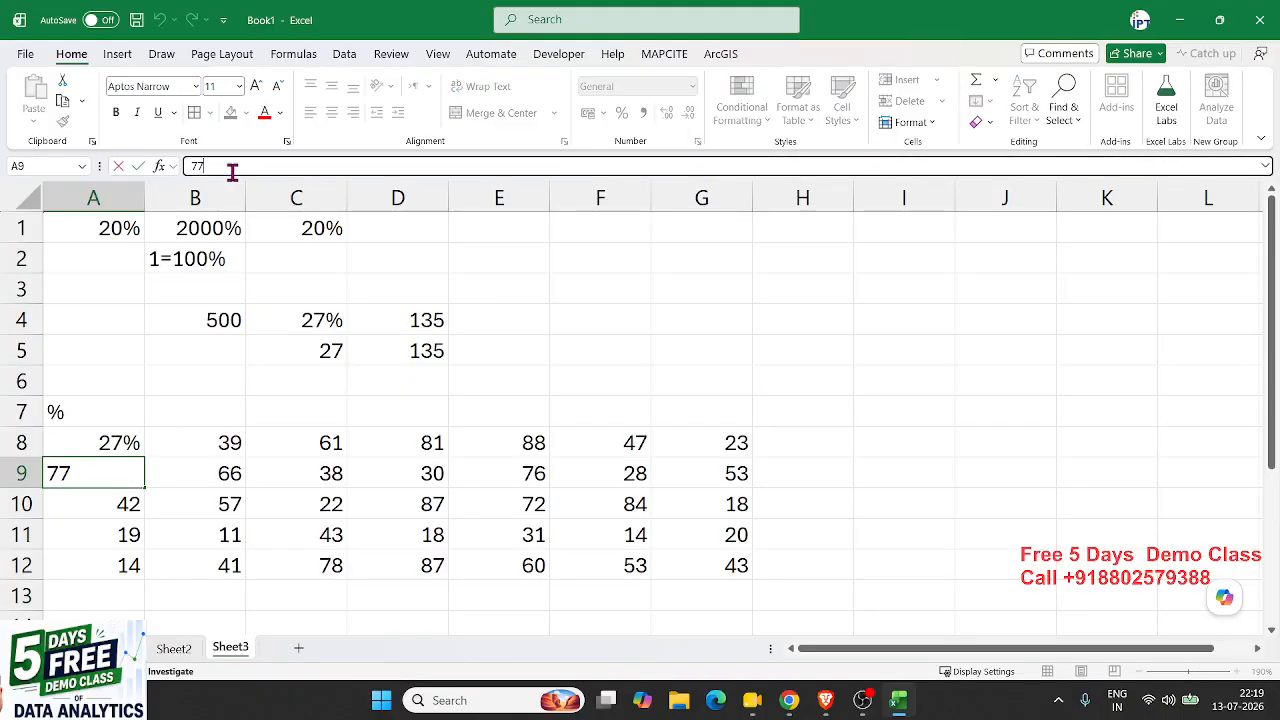
type("%")
key("Return")
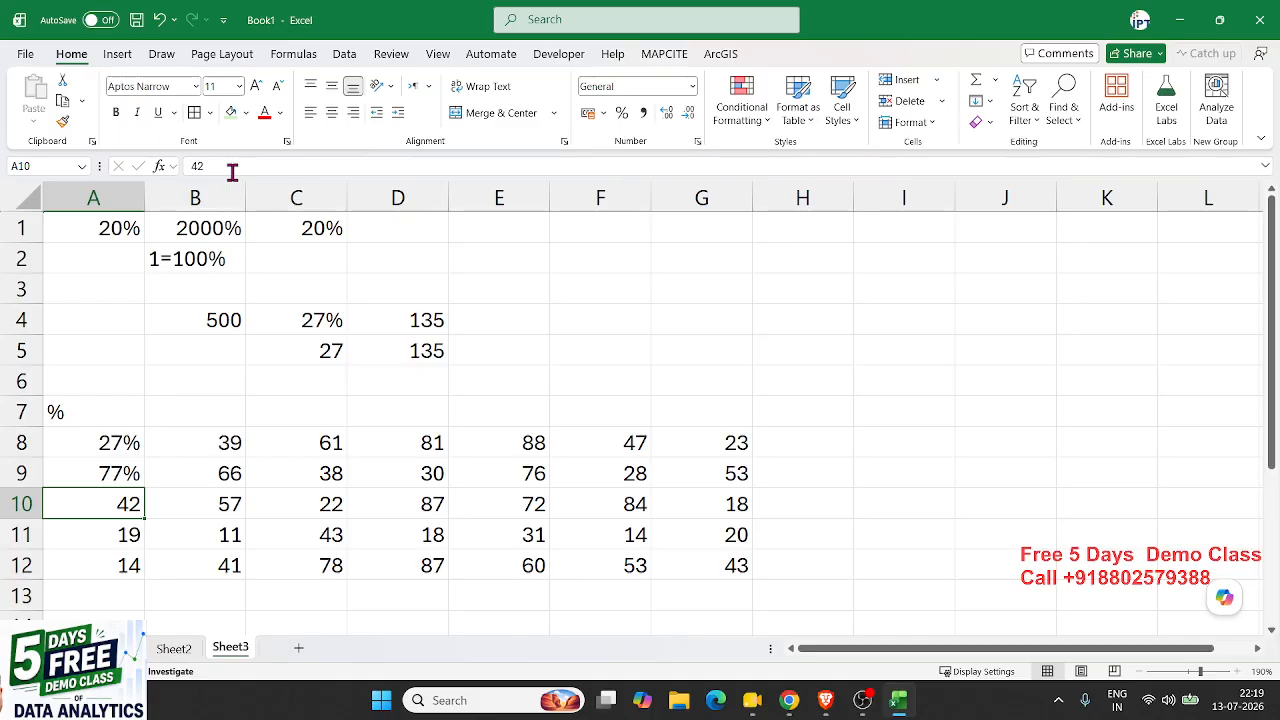
key("ctrl+z")
key("ctrl+z")
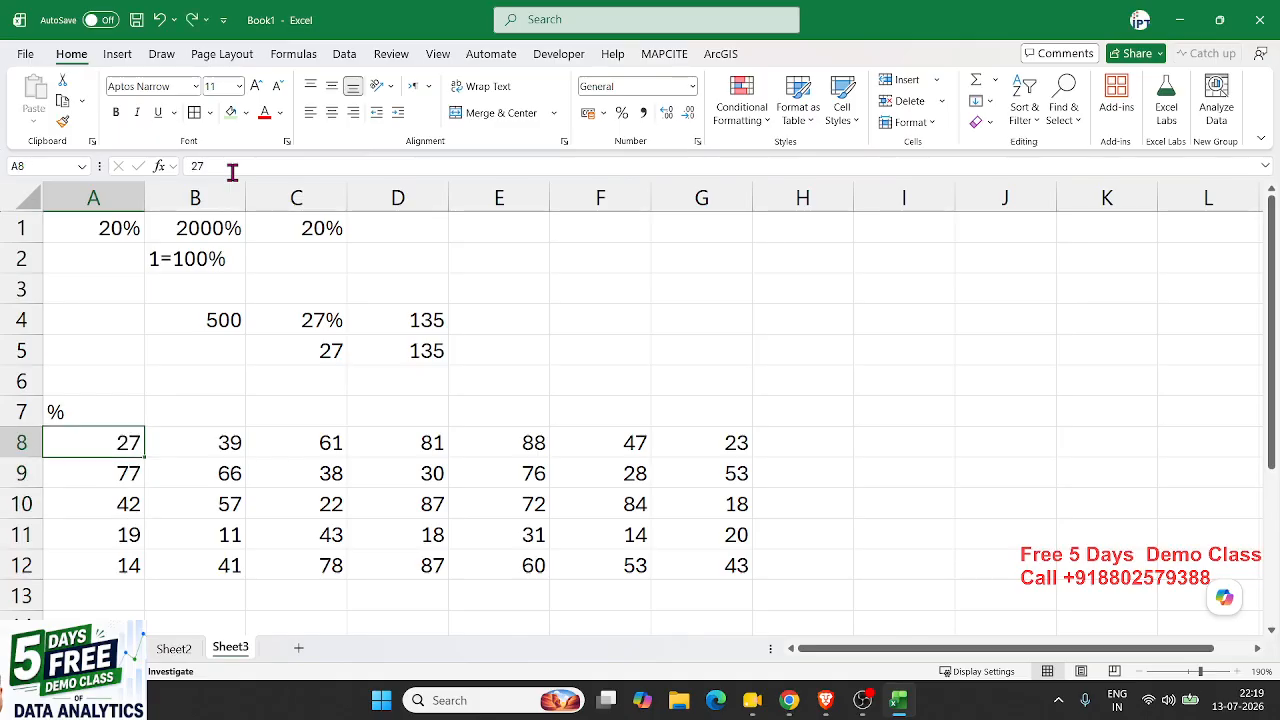
type("0.")
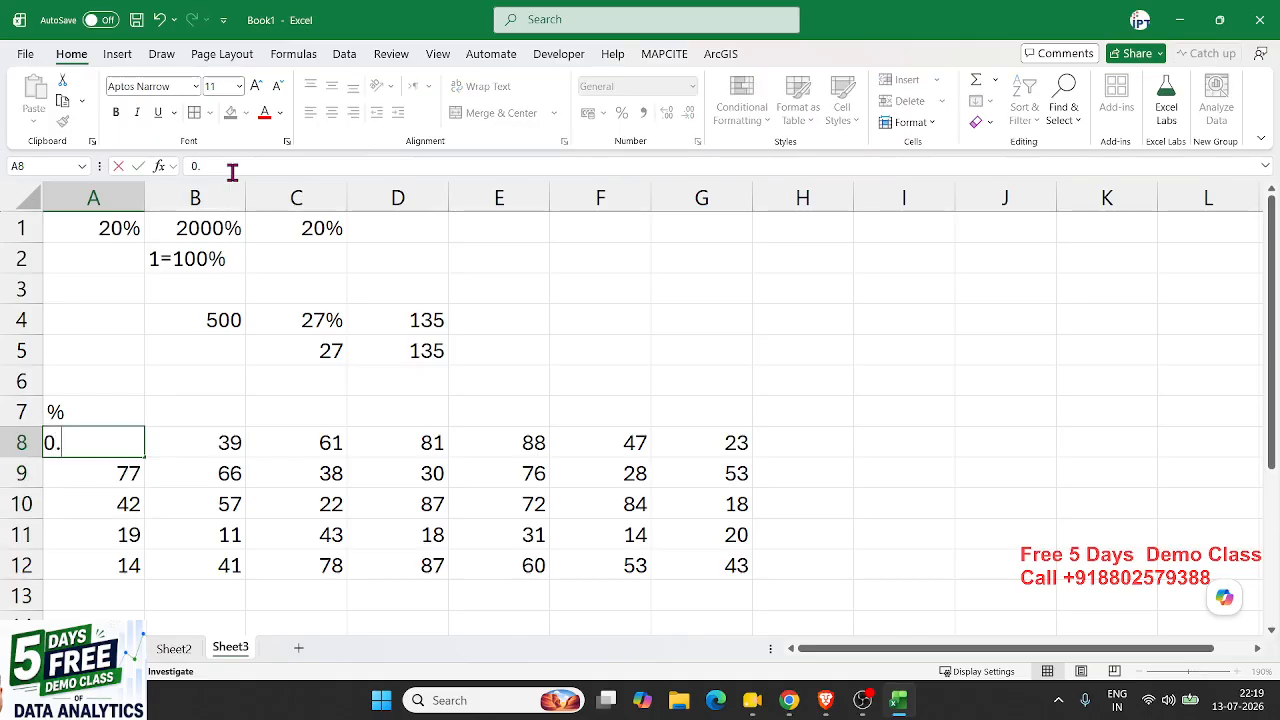
type("27")
key("Return")
type("0.")
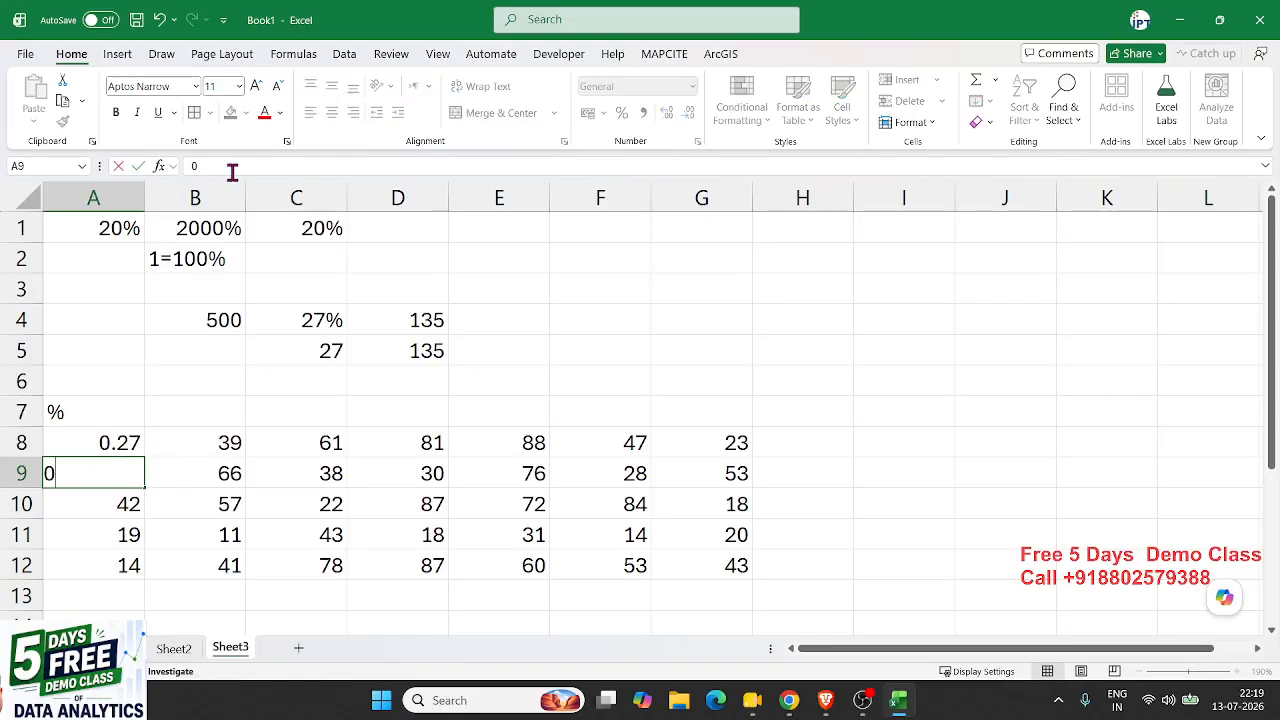
type("77")
key("Return")
key("Up")
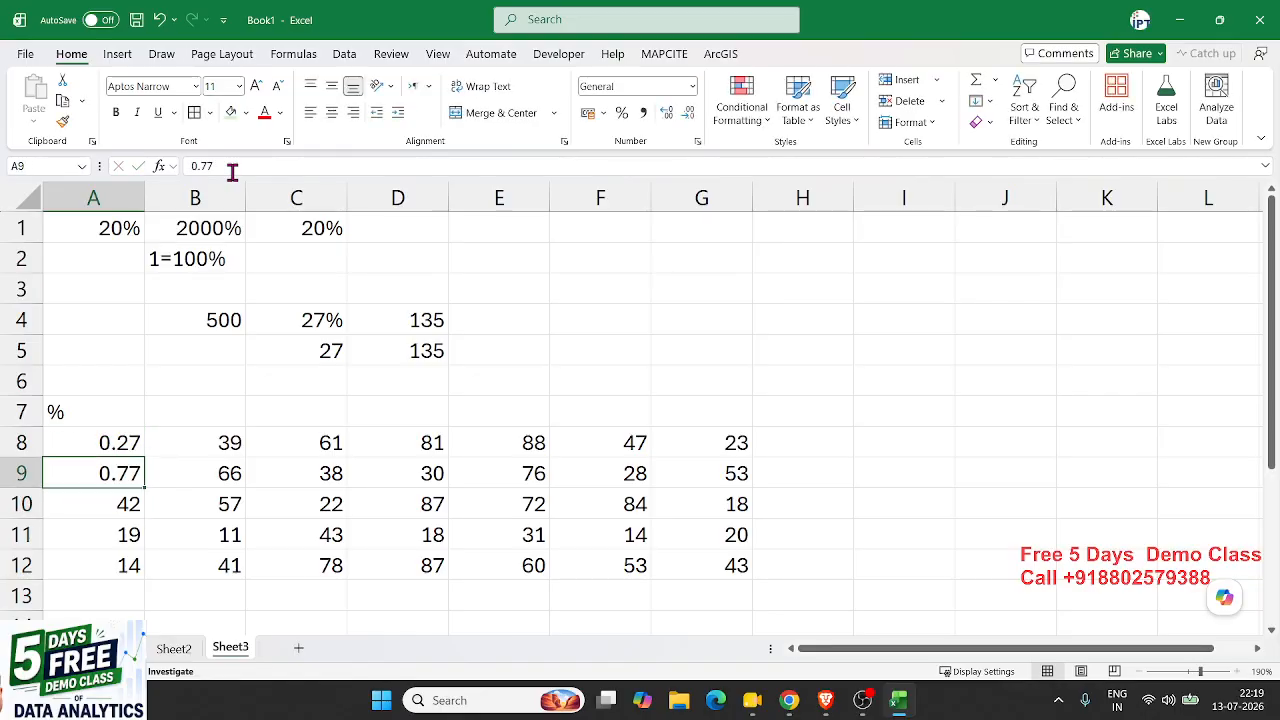
key("shift+Up")
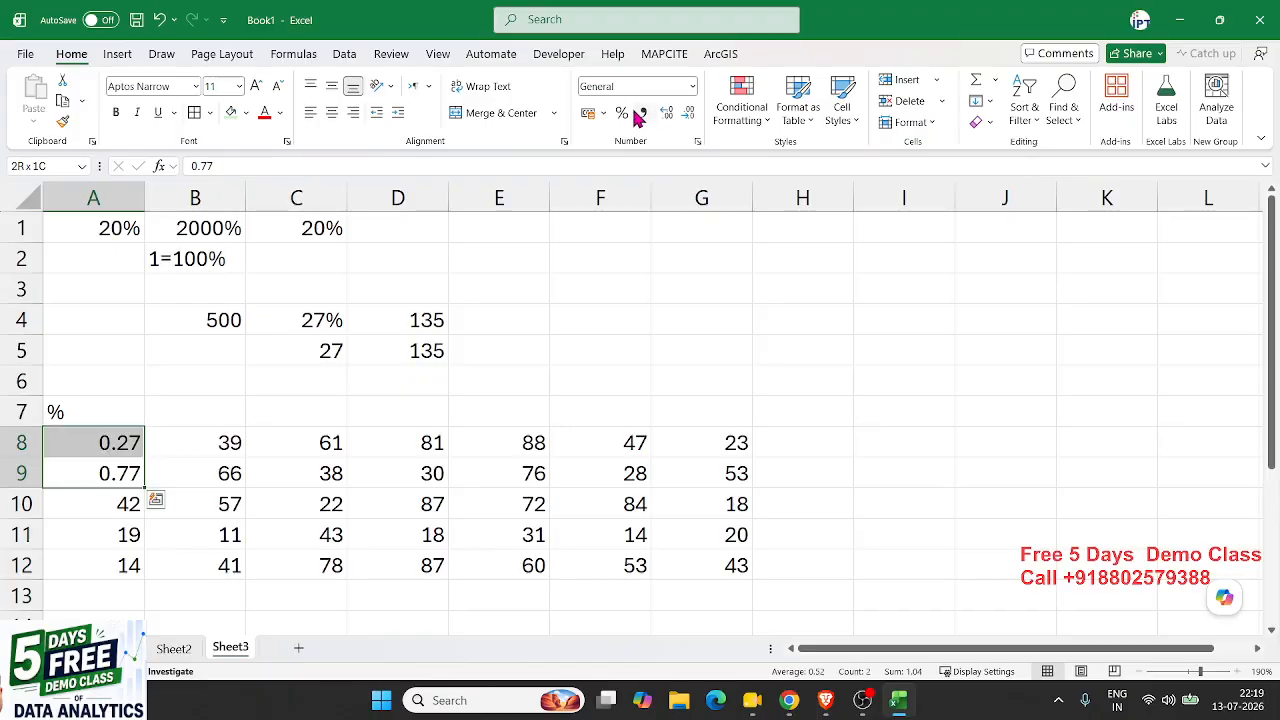
left_click(622, 114)
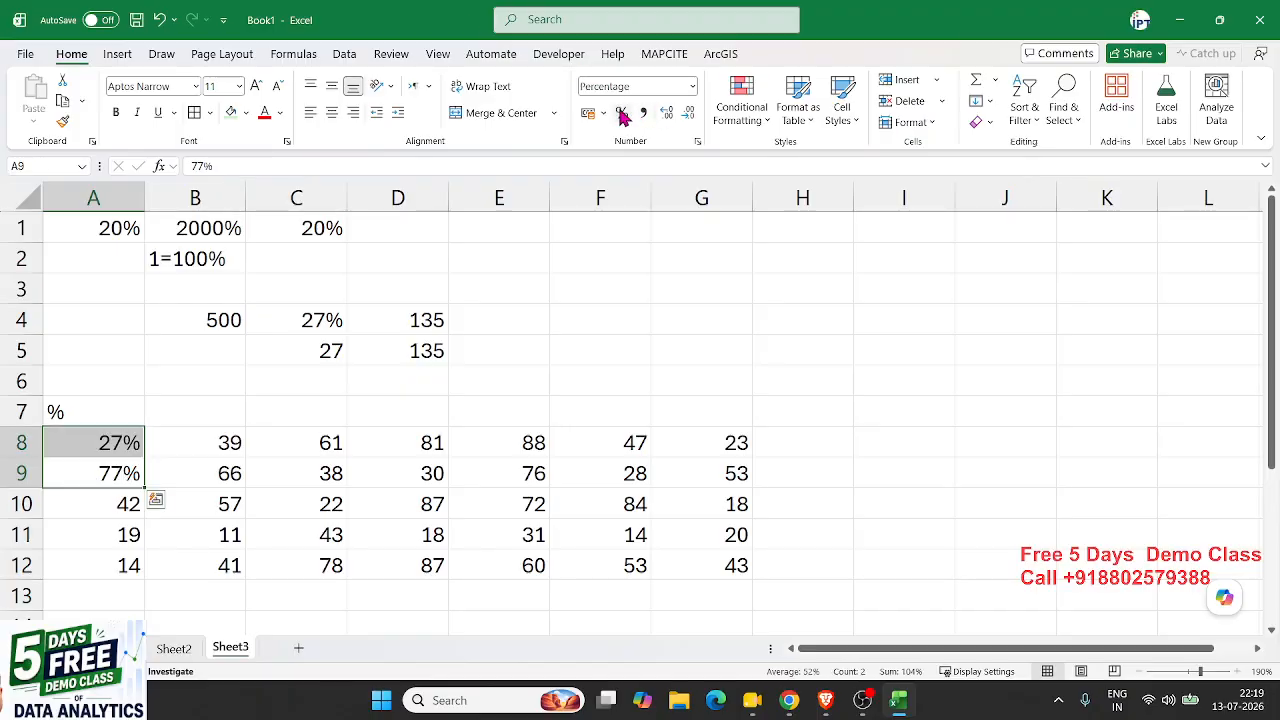
key("ctrl+z")
key("ctrl+z")
key("ctrl+z")
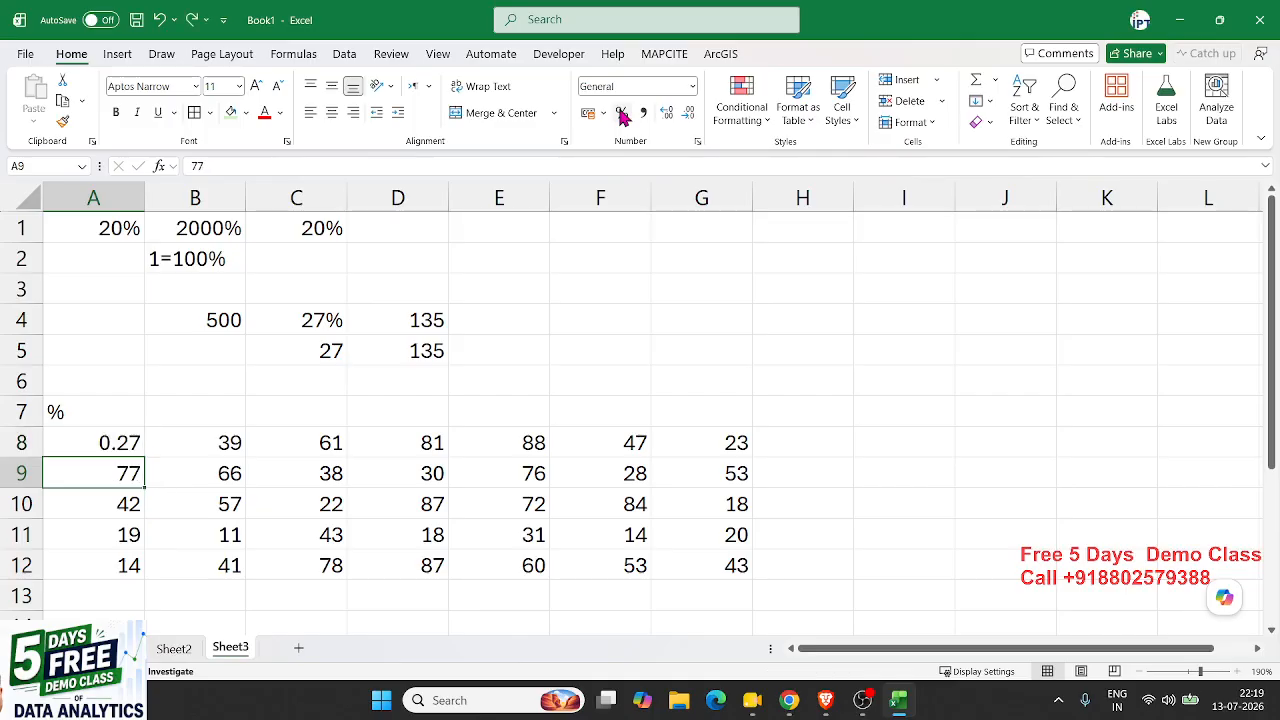
left_click(178, 648)
- Return to Sheet3, enter 100 in F4 and copy it
left_click_drag(235, 312, 558, 314)
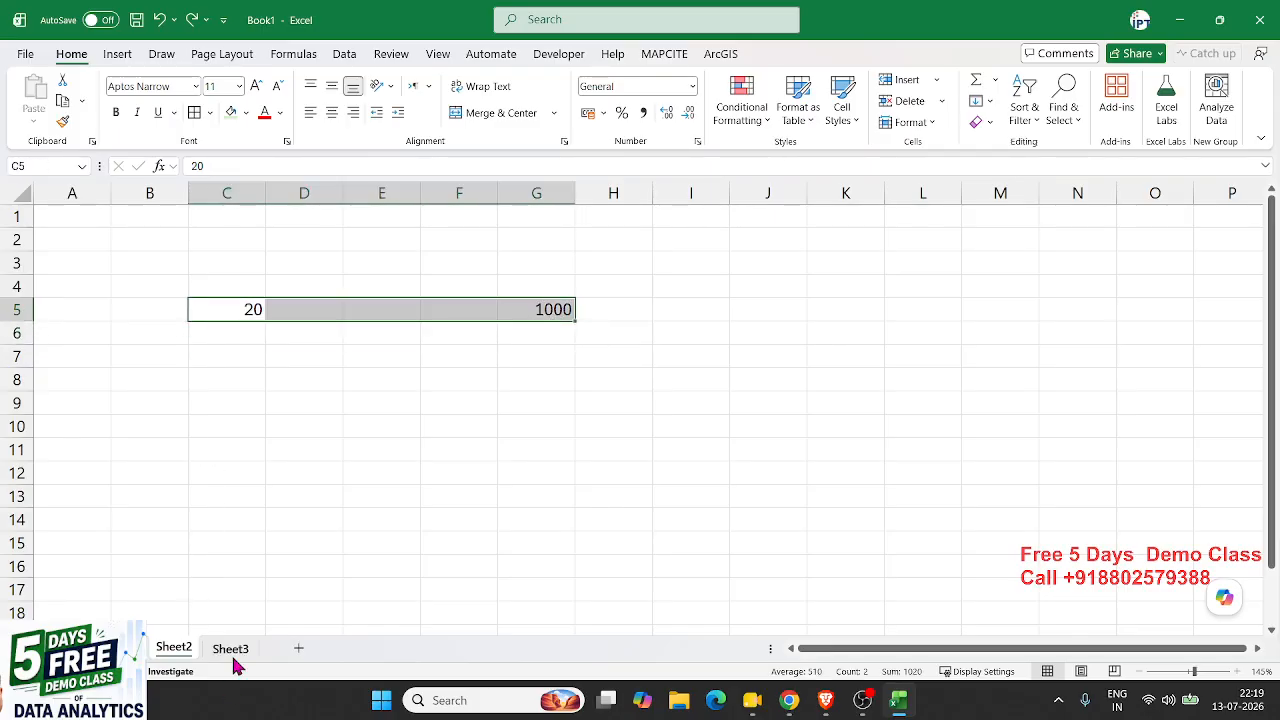
left_click(232, 650)
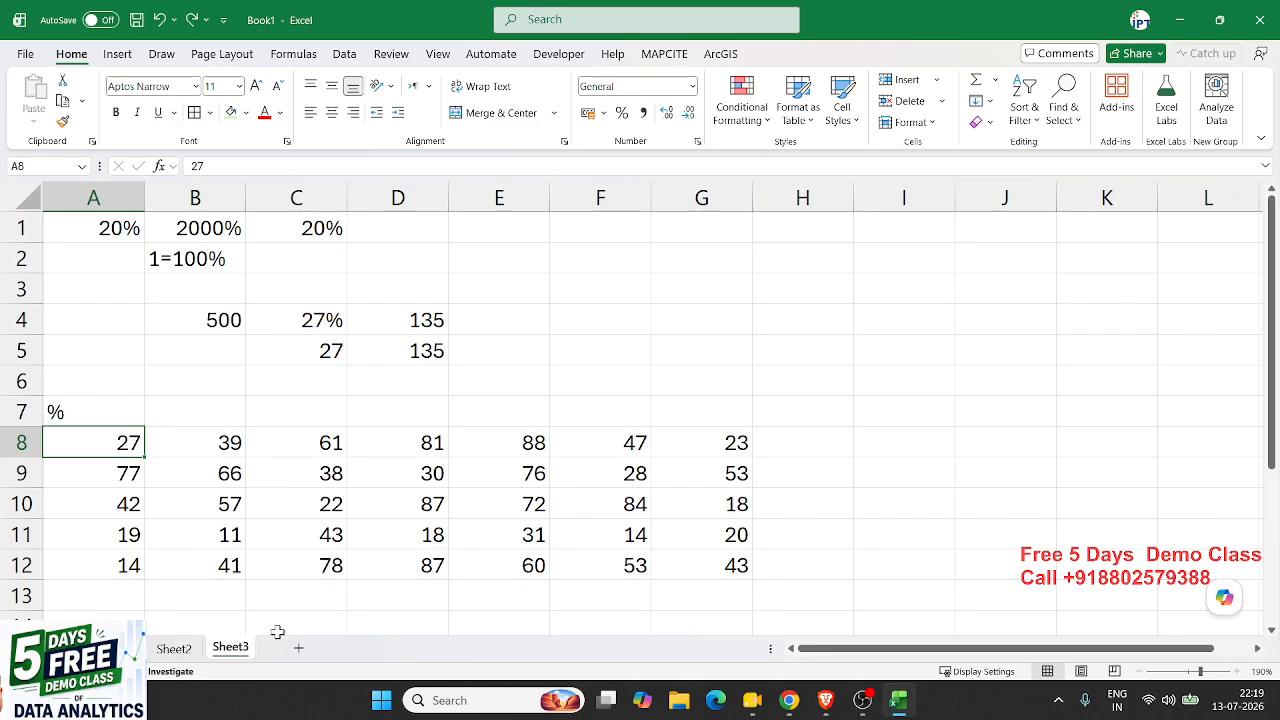
left_click(565, 312)
type("100")
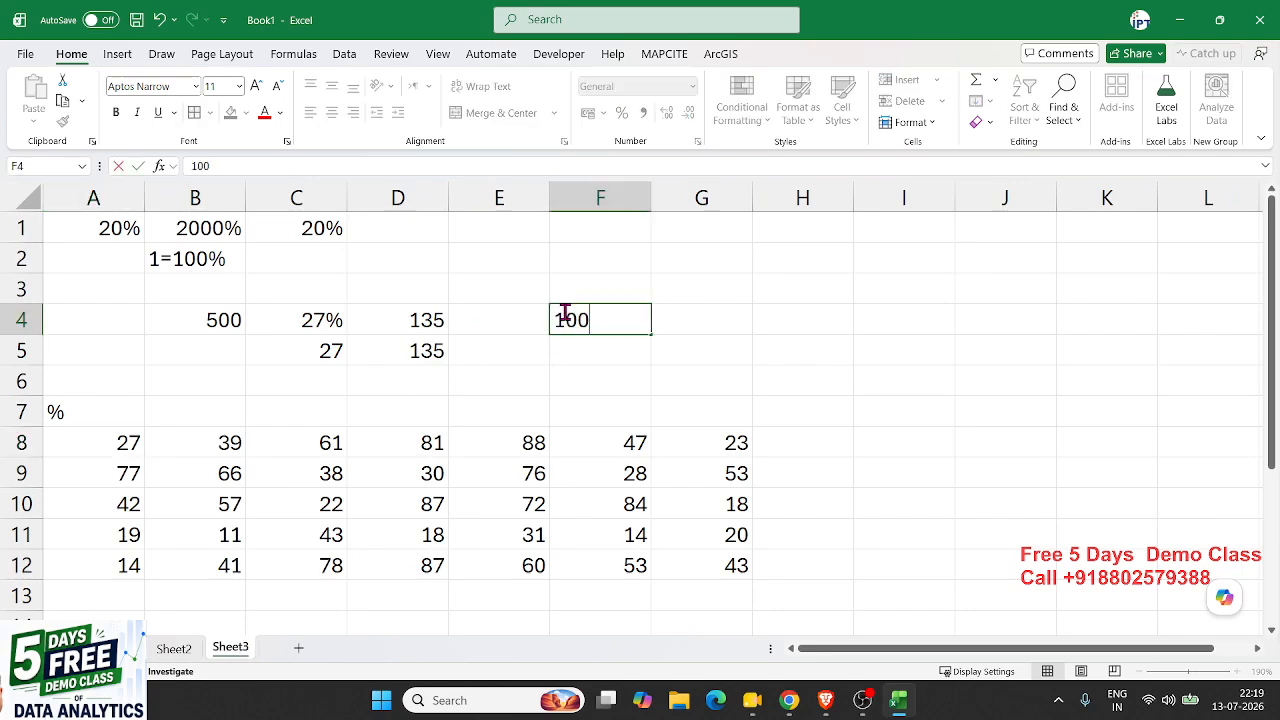
key("Return")
left_click(578, 312)
key("ctrl+c")
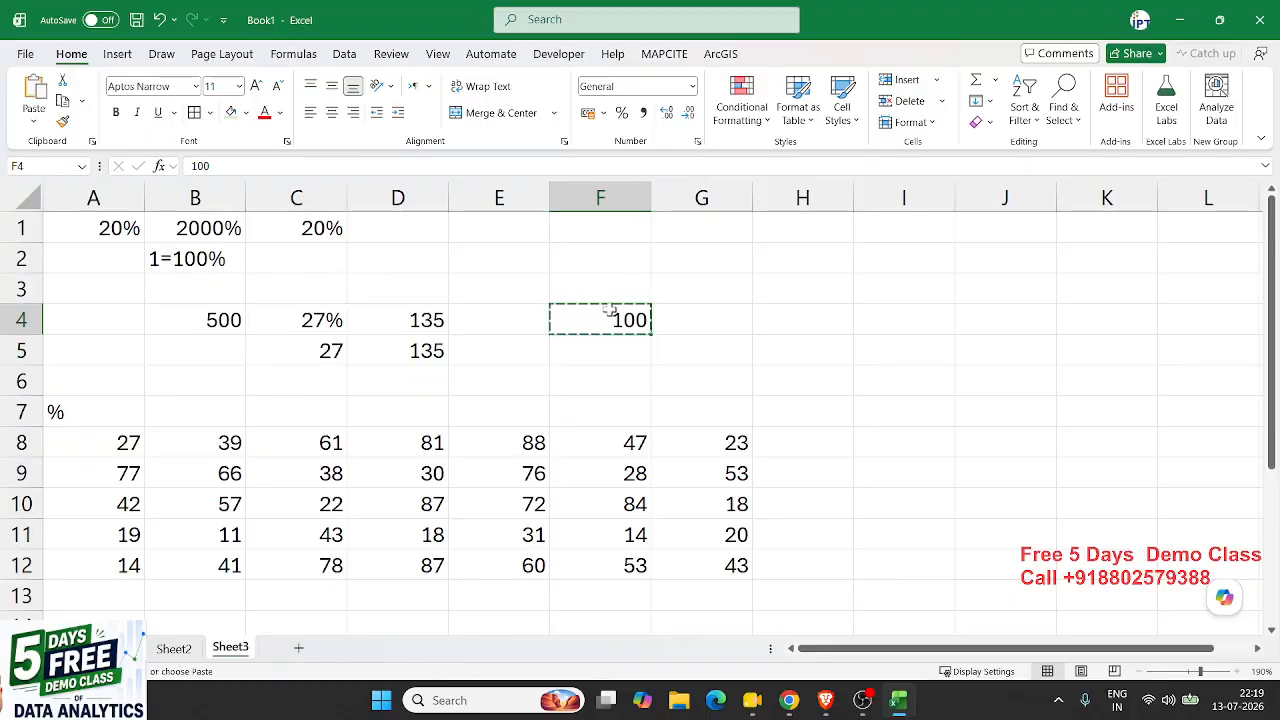
- Paste Special with Divide onto the A8:G12 block, then apply Percent Style
left_click_drag(124, 446, 694, 557)
right_click(571, 514)
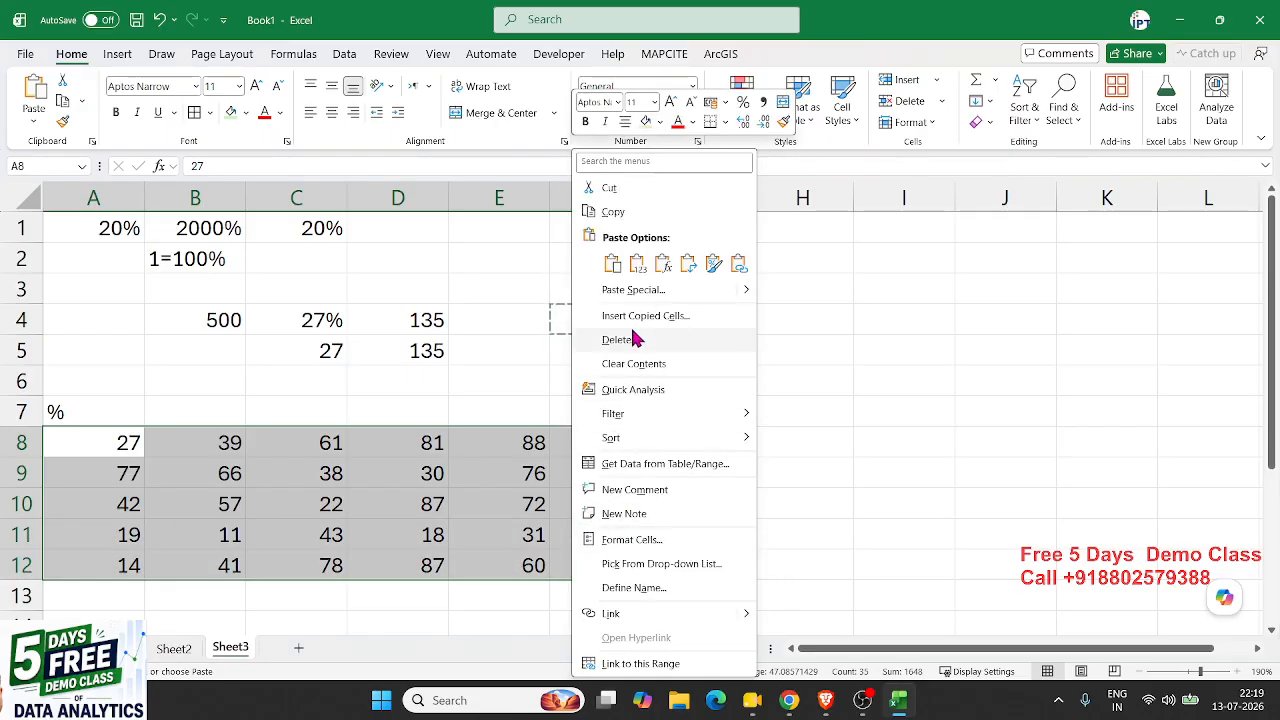
left_click(705, 289)
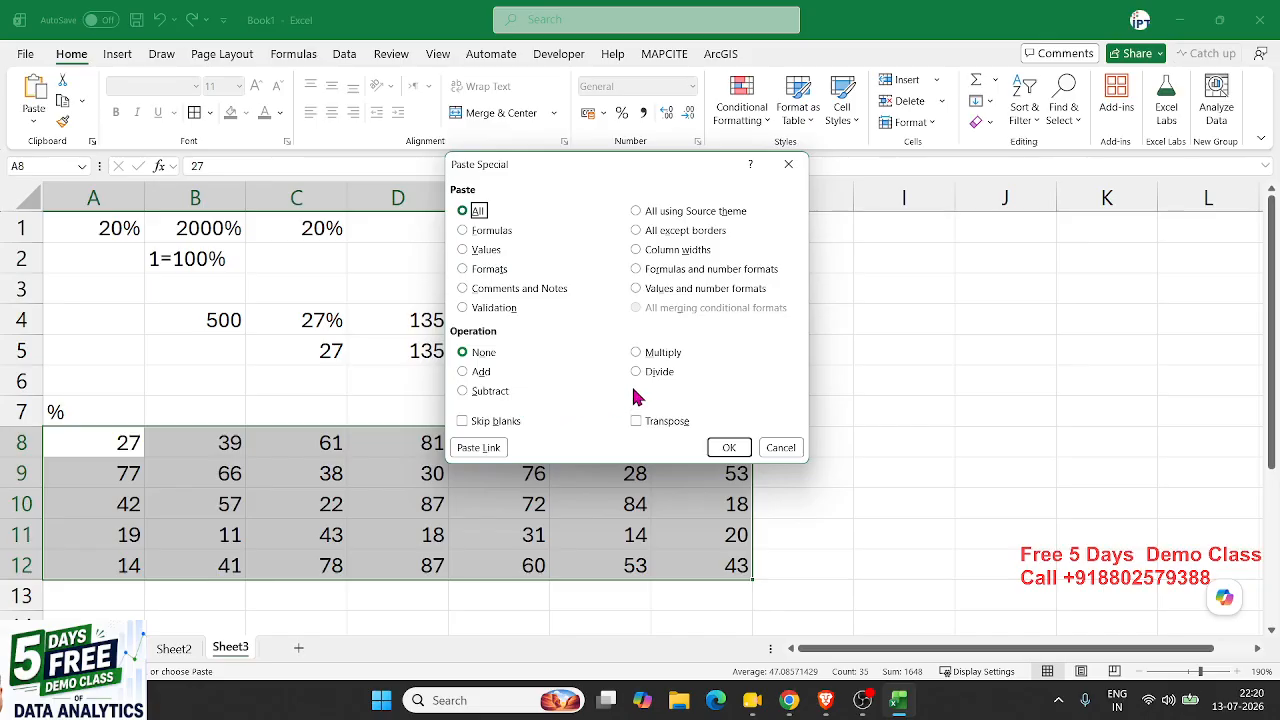
left_click(637, 372)
left_click_drag(628, 166, 995, 234)
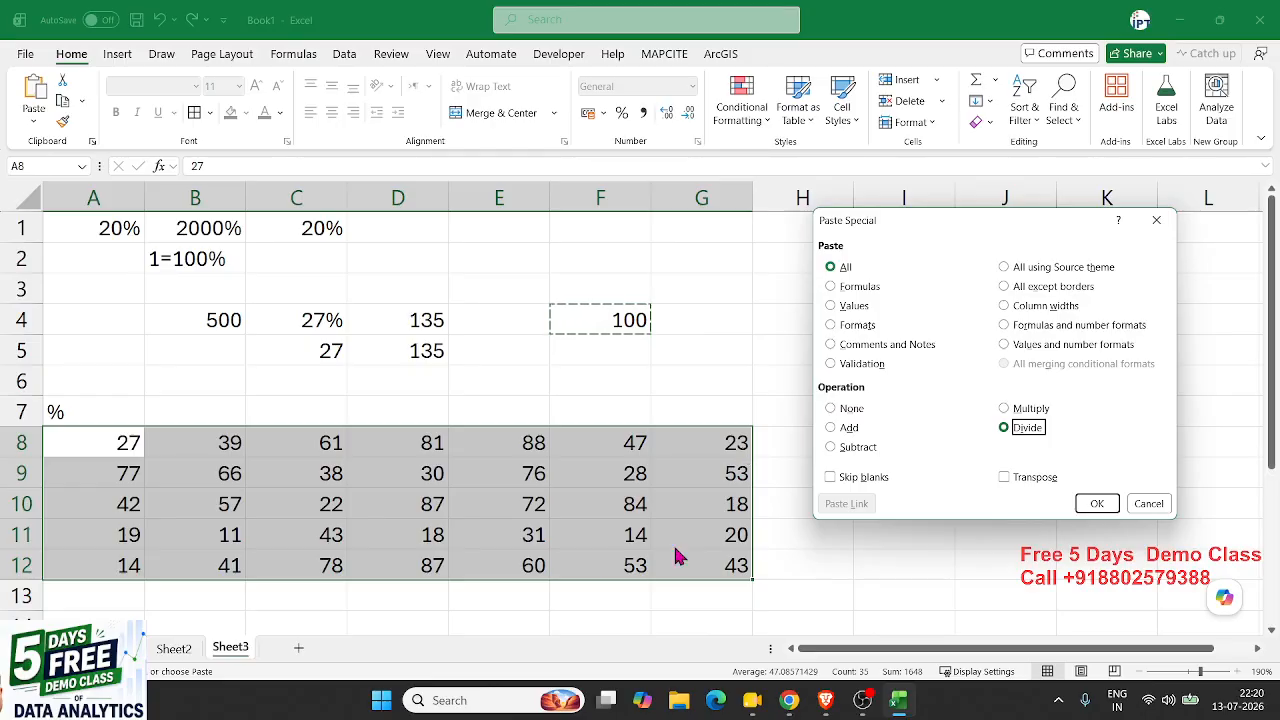
left_click(1096, 504)
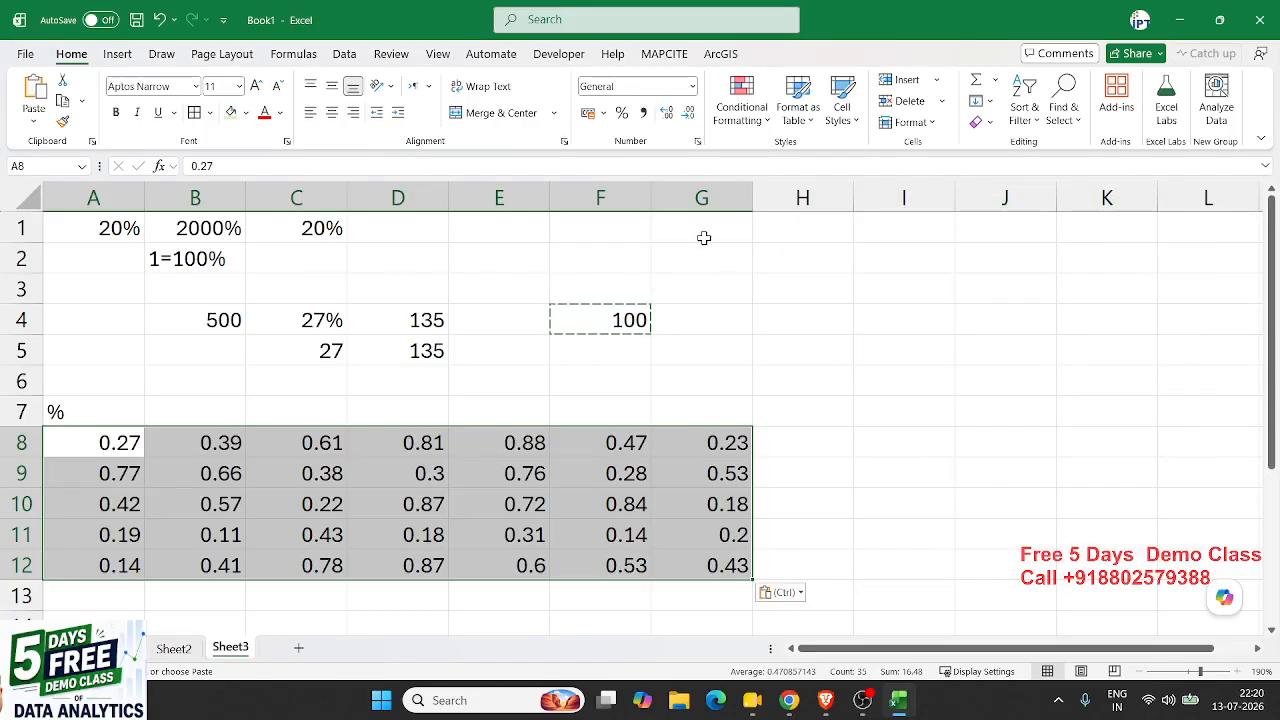
left_click(623, 113)
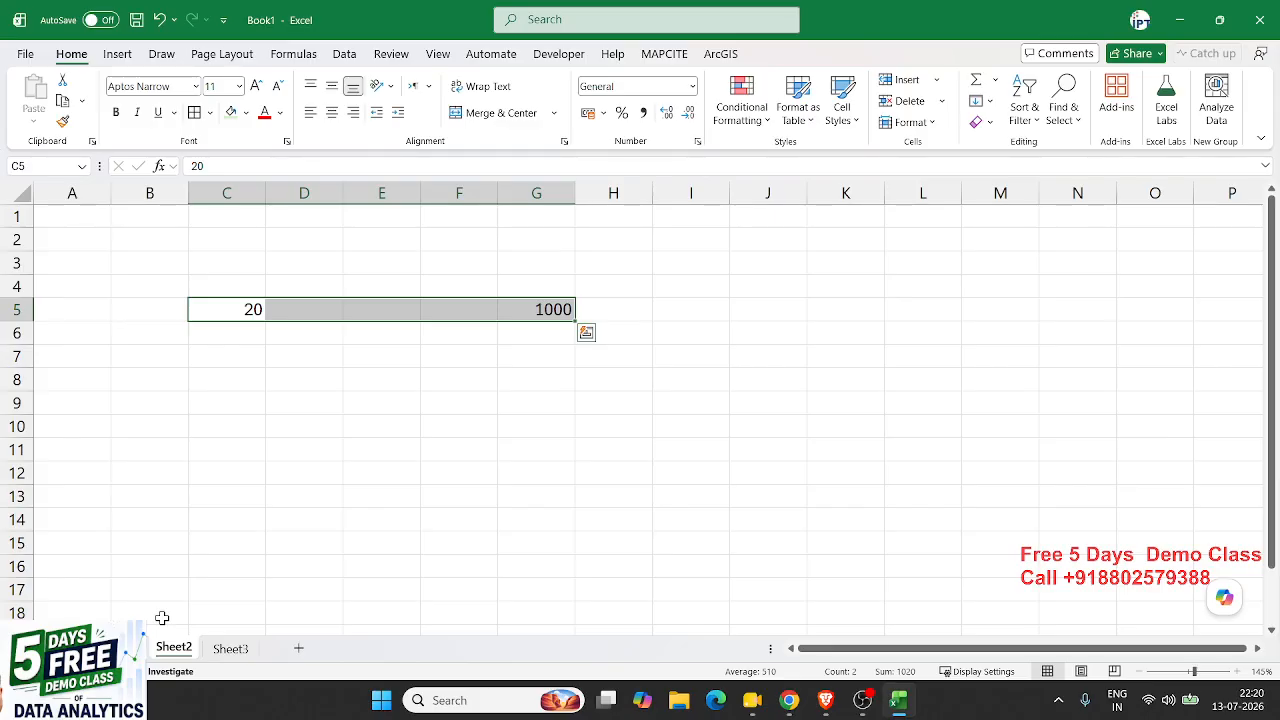
left_click(116, 648)
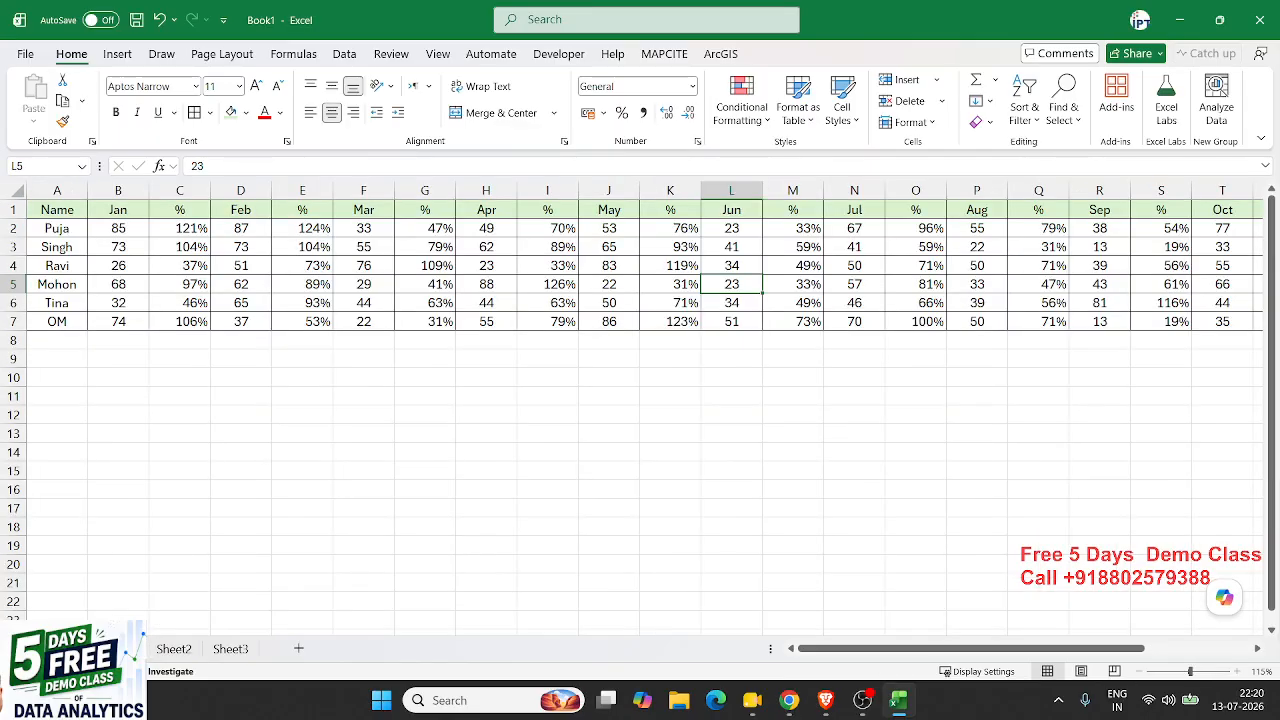
left_click(230, 649)
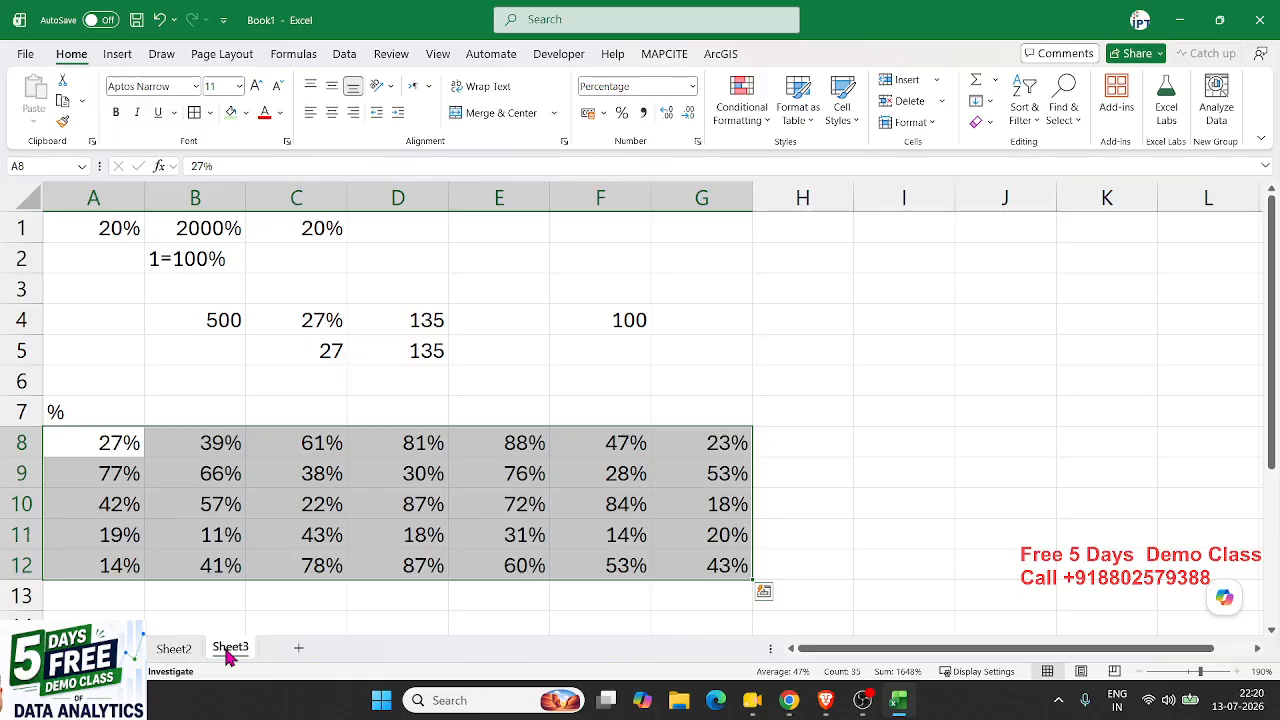
- Add a new sheet and enter 100% in B3
left_click(302, 650)
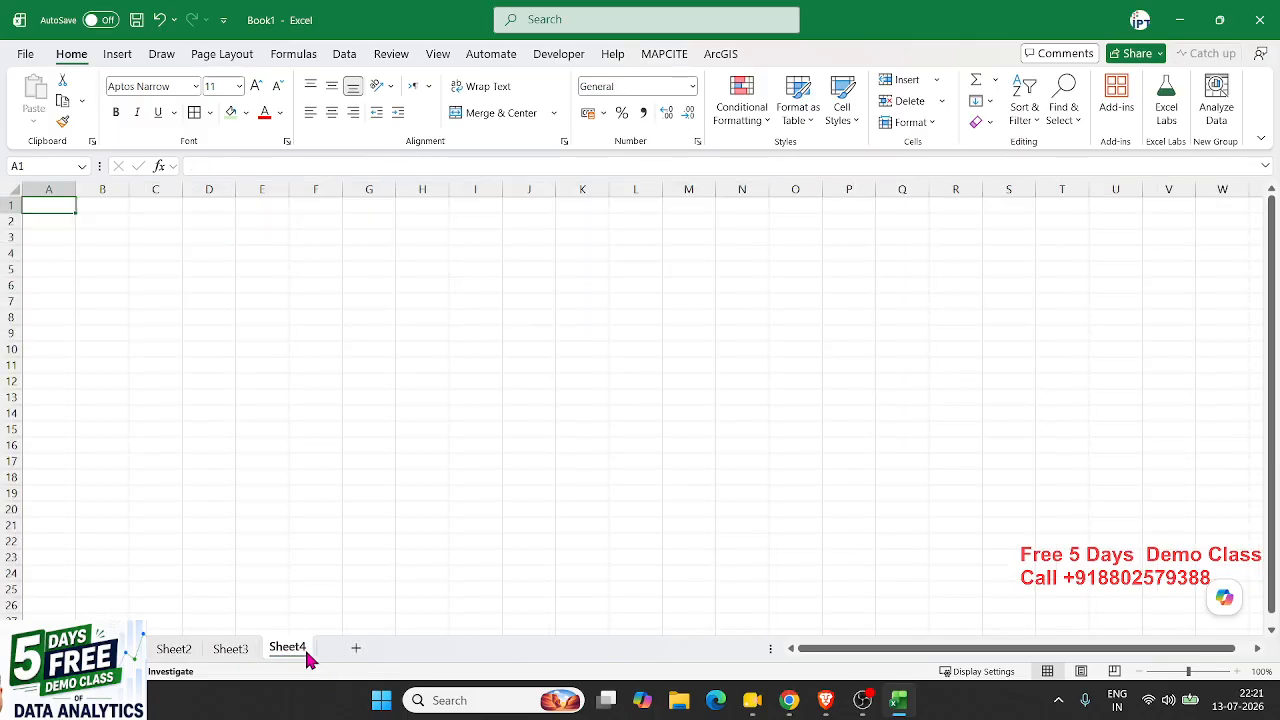
scroll(218, 451, "up", 6)
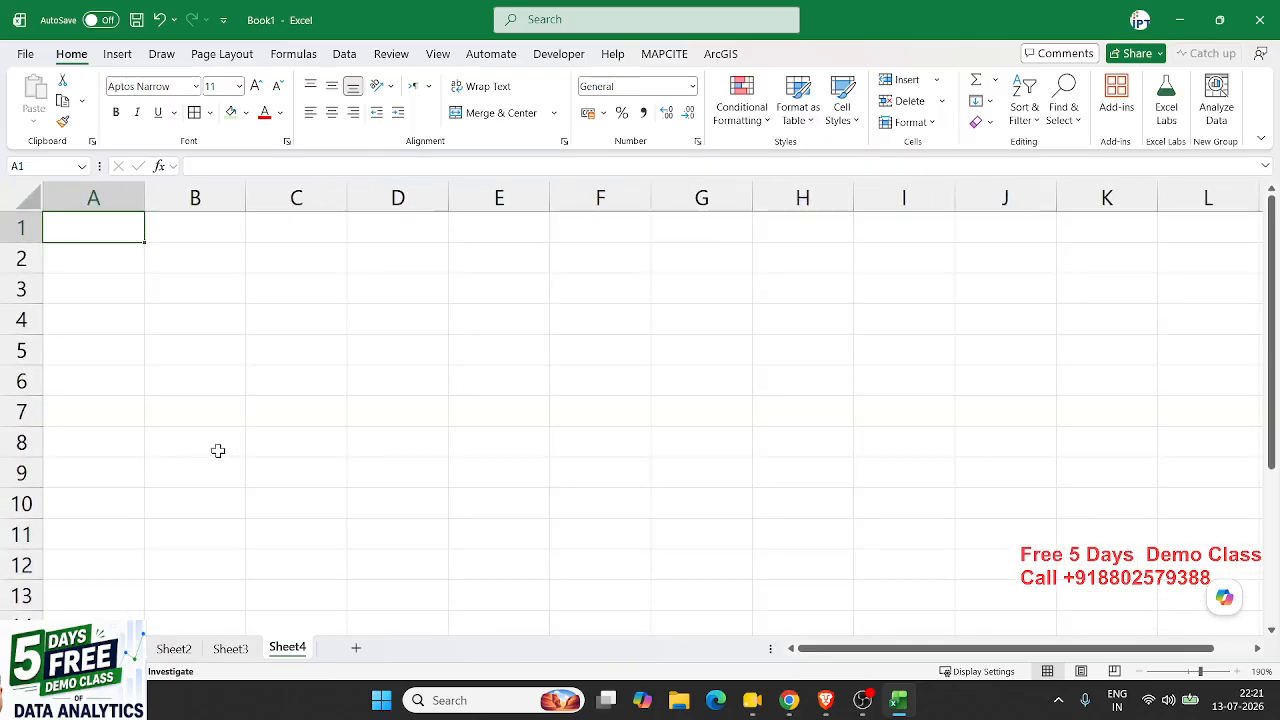
scroll(218, 451, "up", 2)
left_click(209, 299)
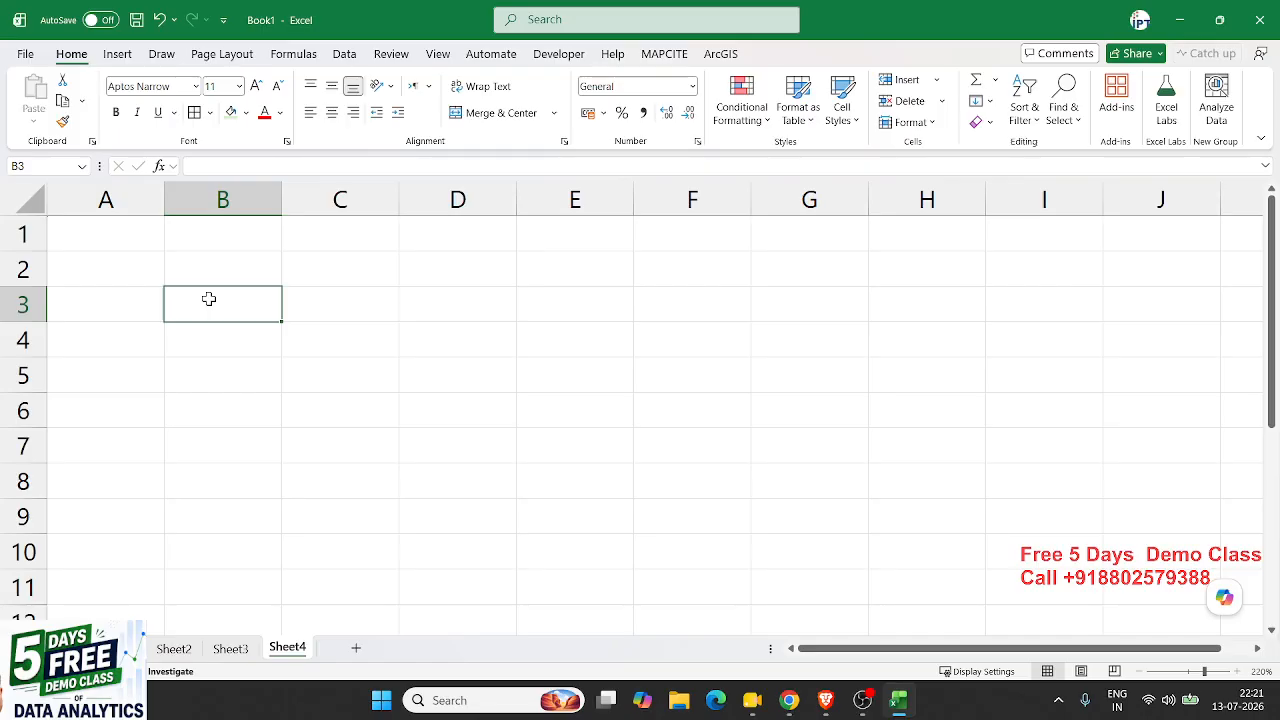
type("100")
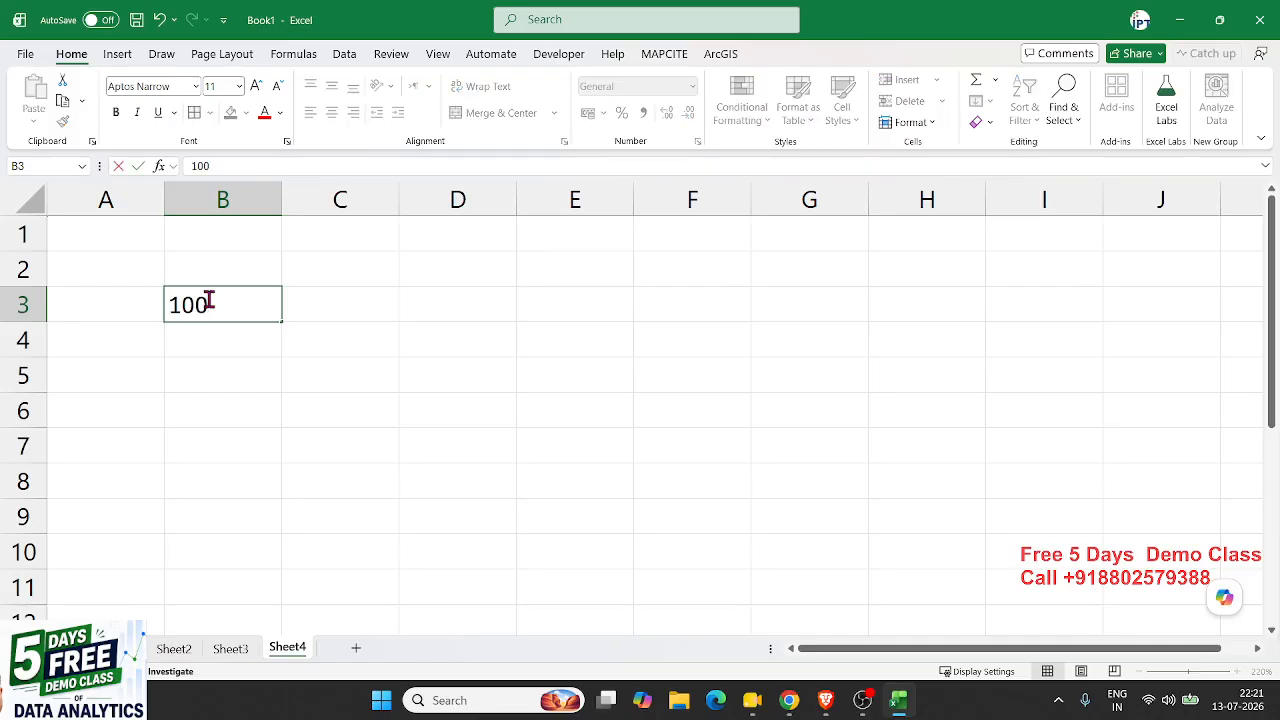
type("%")
key("Return")
- Replace B3's value with 45 so it reads 45%
left_click(209, 300)
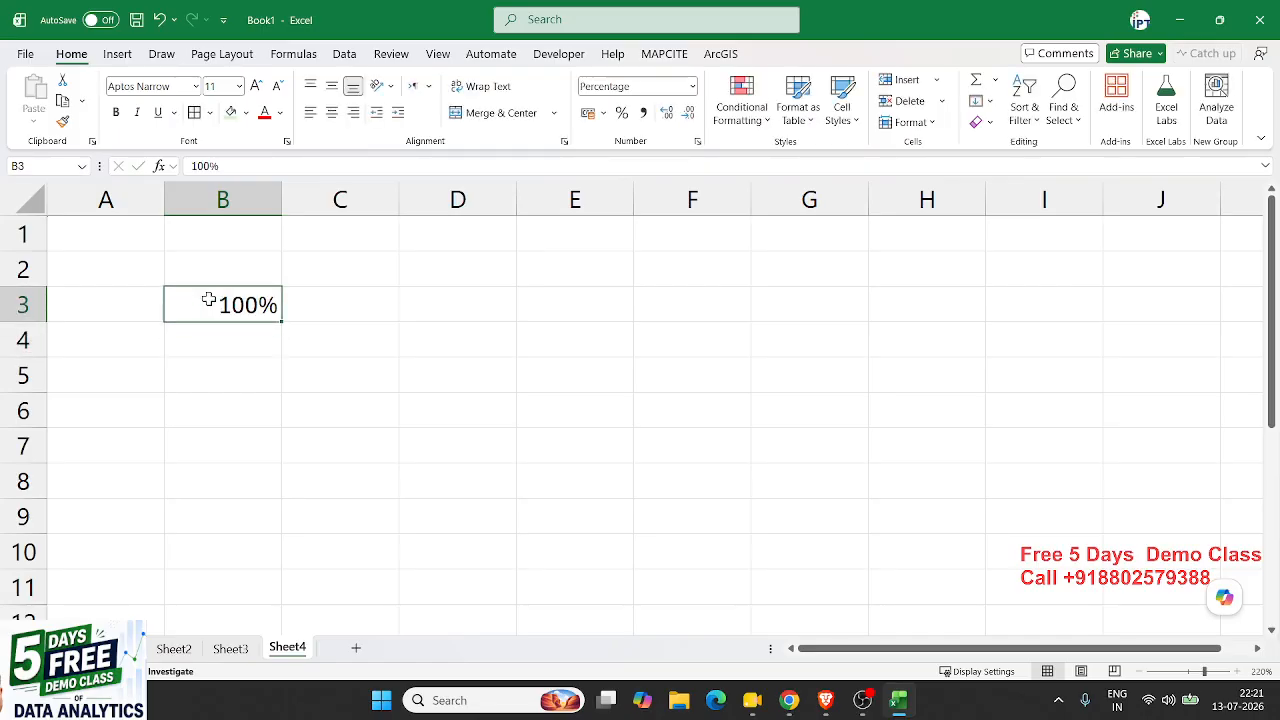
type("45")
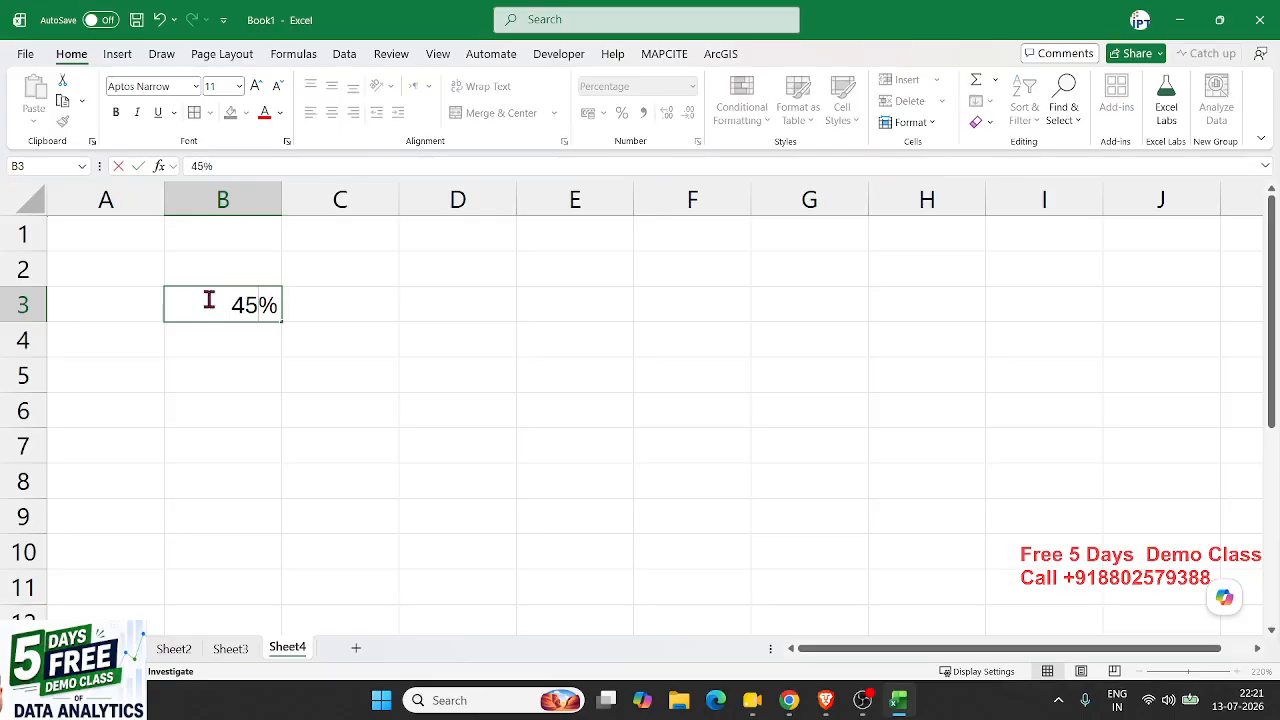
key("Return")
left_click(209, 300)
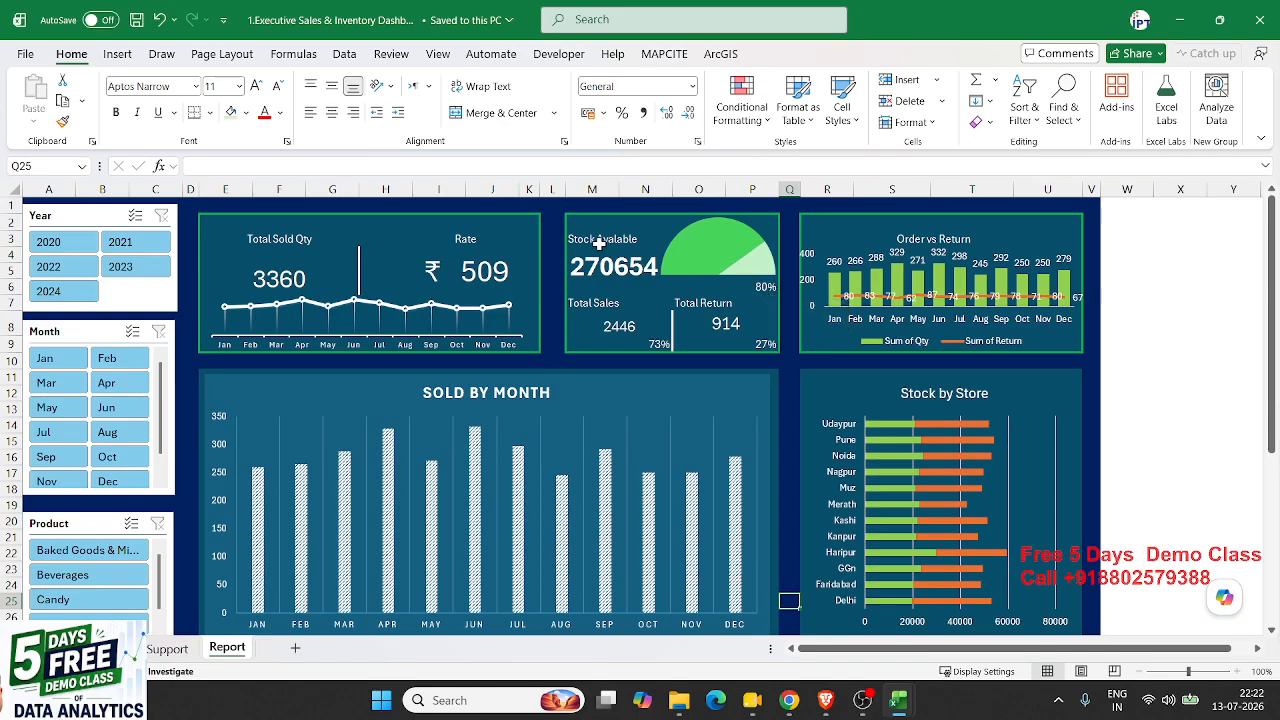
- Inspect the gauge chart values, then switch to the Mortgage Portfolio dashboard workbook
mouse_move(750, 282)
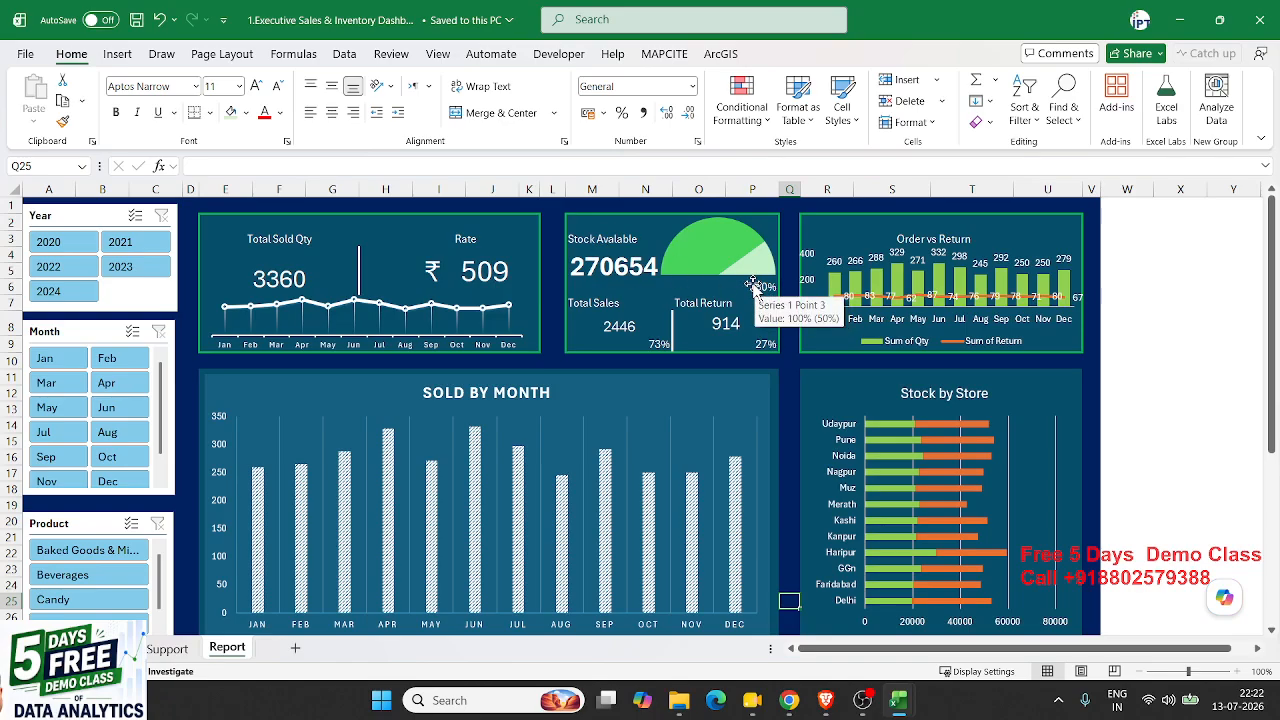
mouse_move(693, 245)
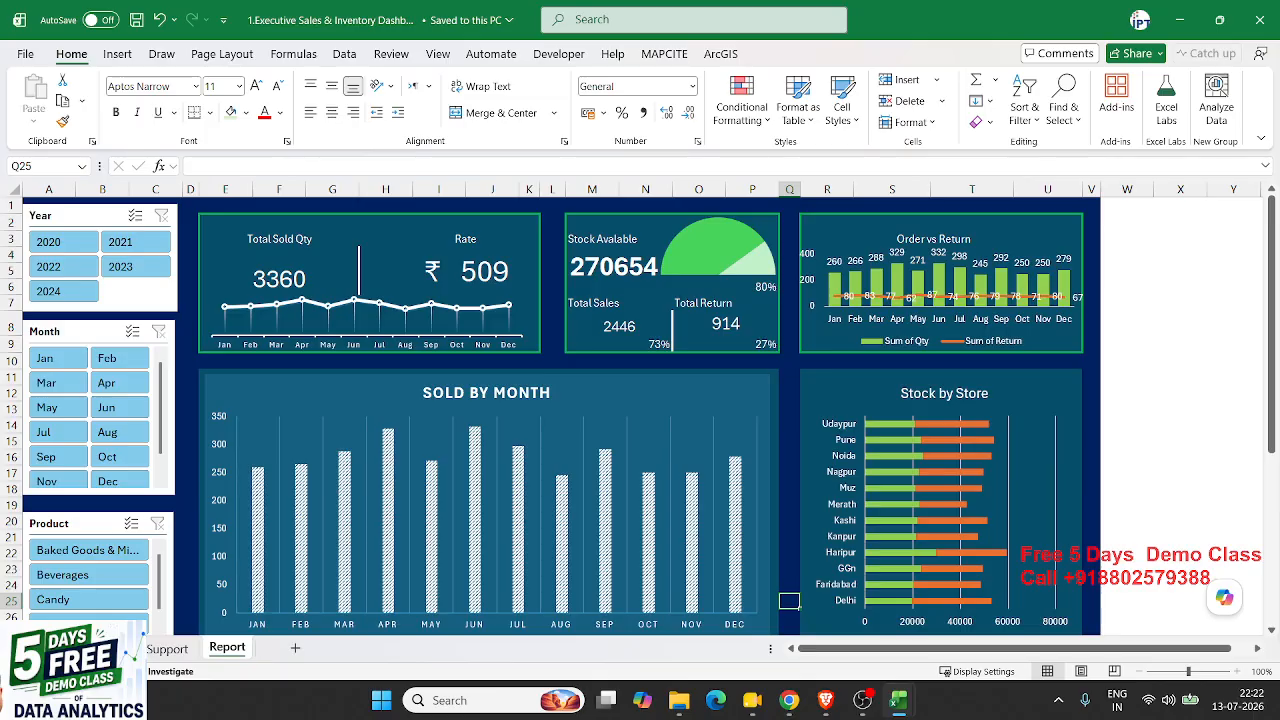
key("alt+Tab")
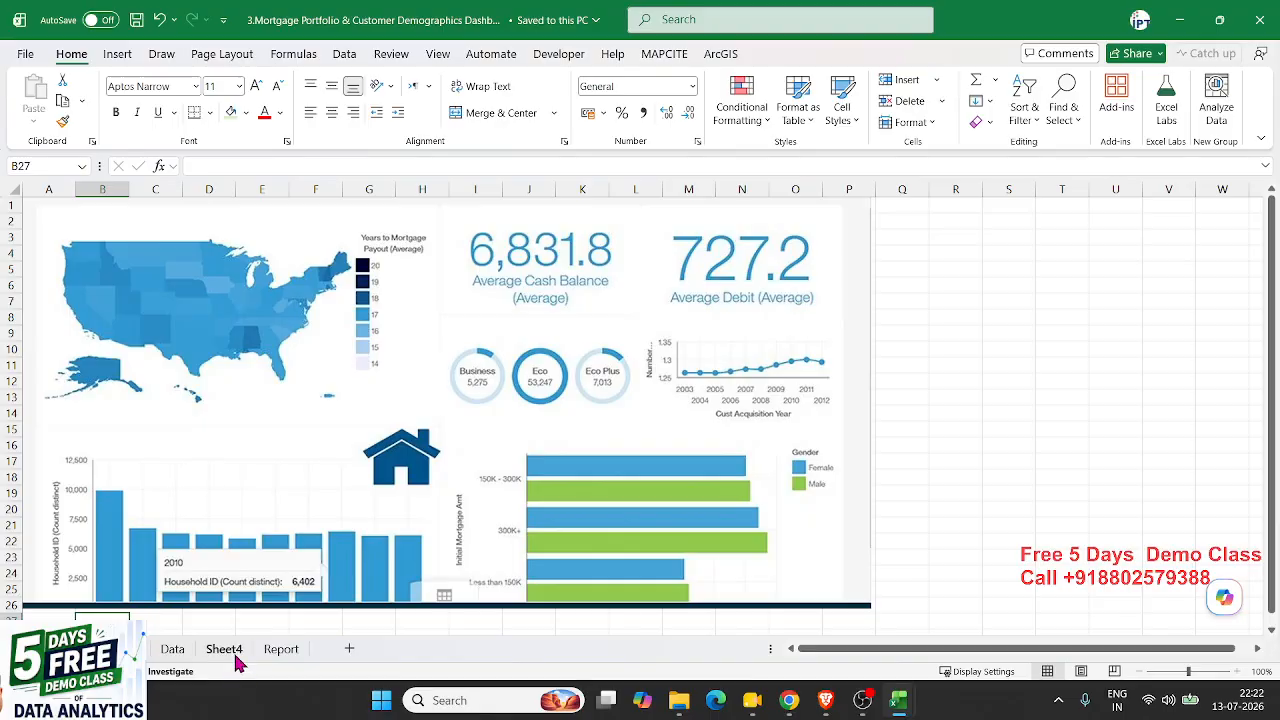
- Close the Mortgage Portfolio and Sales & Inventory dashboard workbooks, returning to Book1
left_click(270, 650)
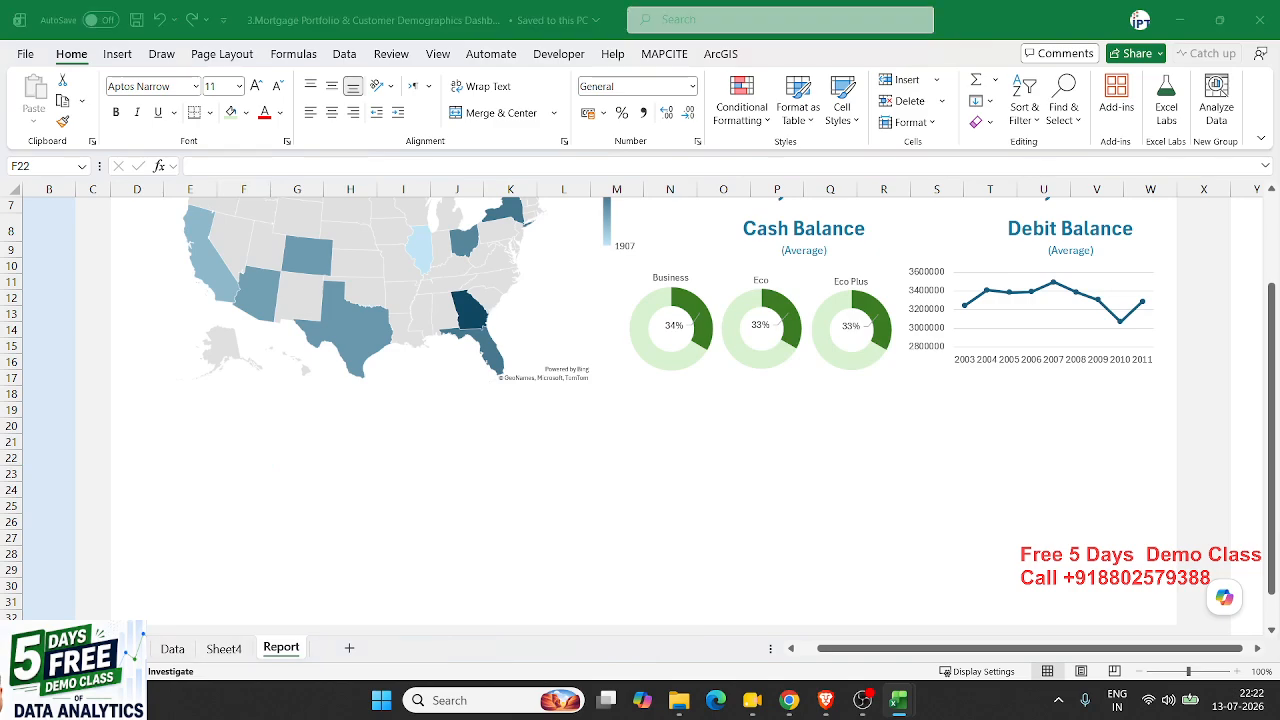
key("alt+Tab")
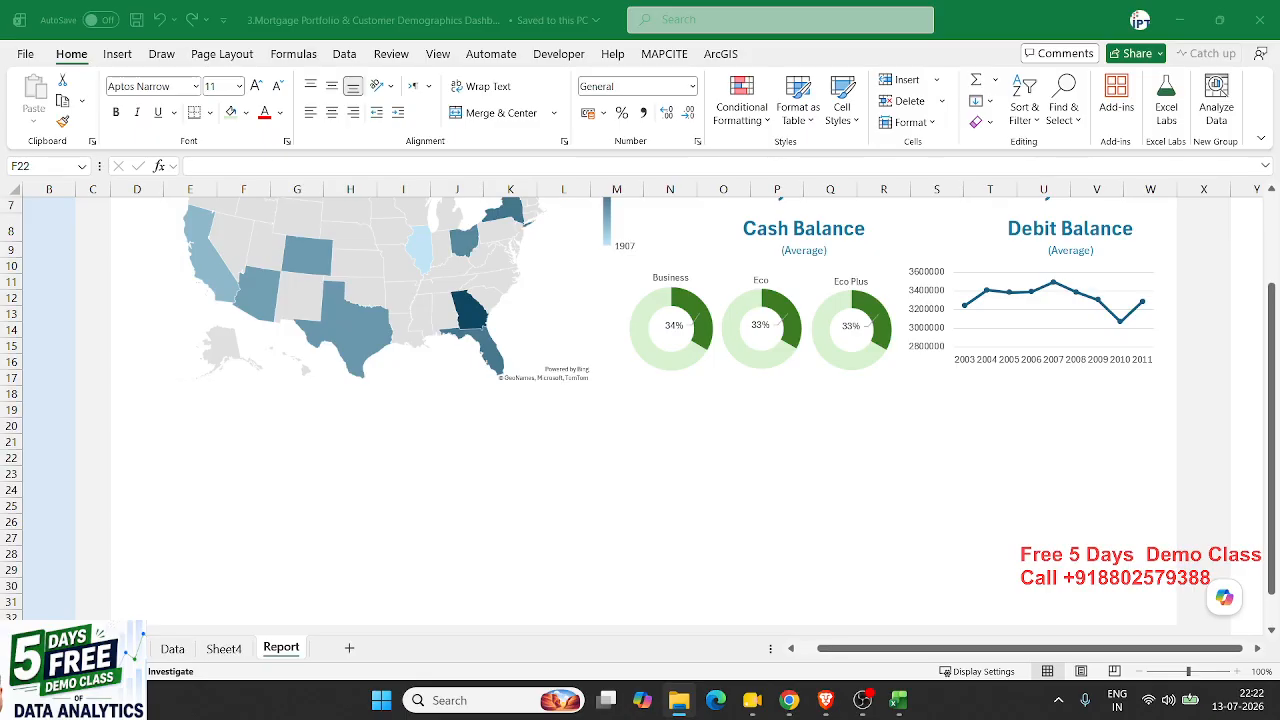
left_click(243, 458)
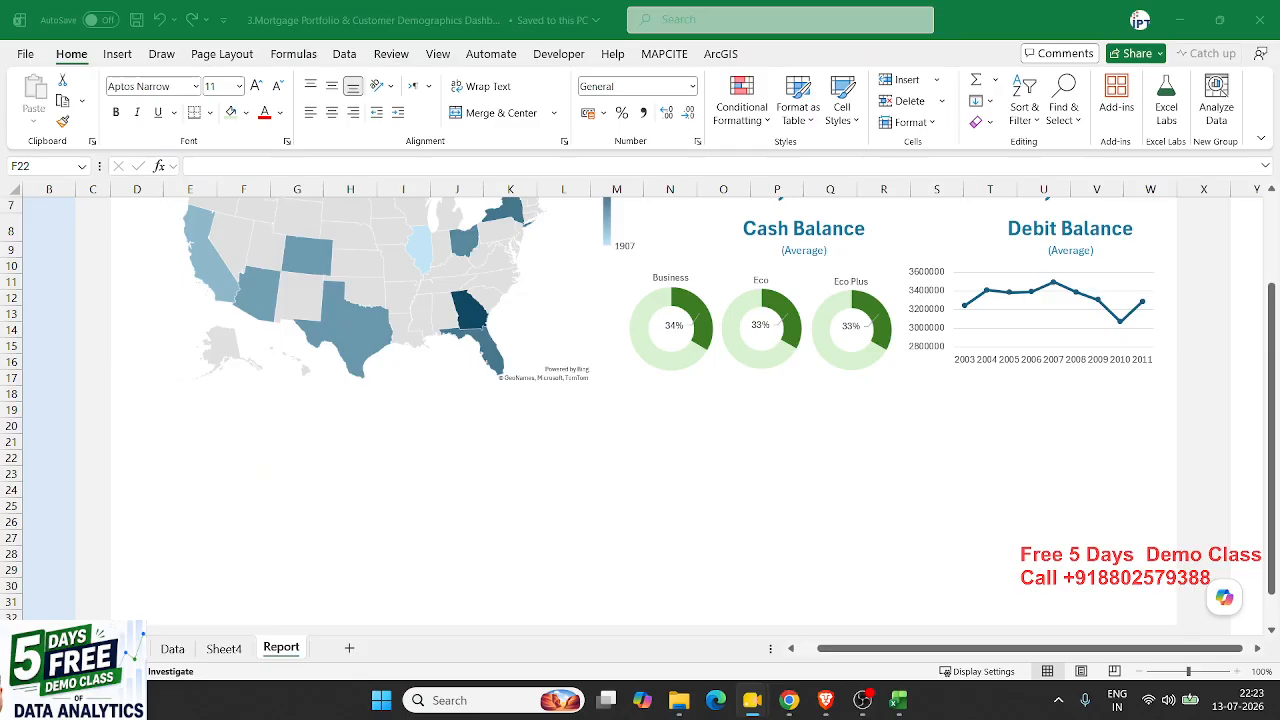
left_click(1260, 22)
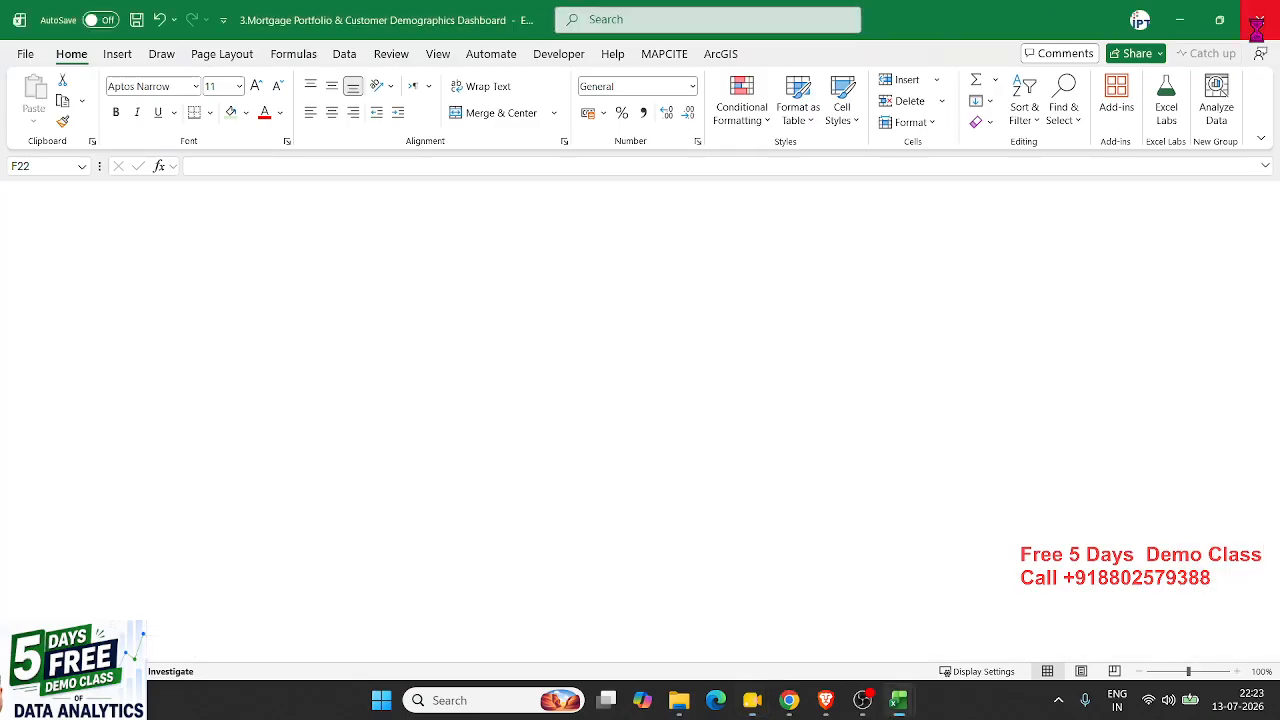
left_click(1260, 20)
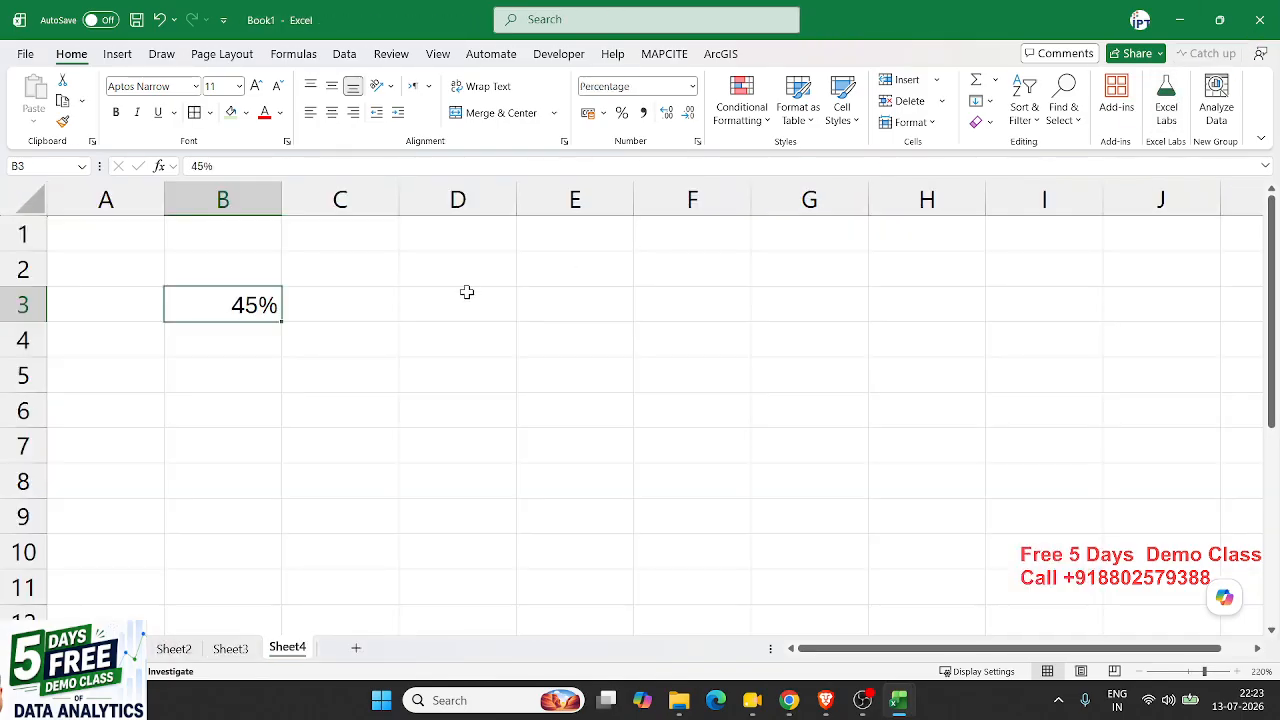
- Enter 100% in B5, then clear it again
left_click(270, 378)
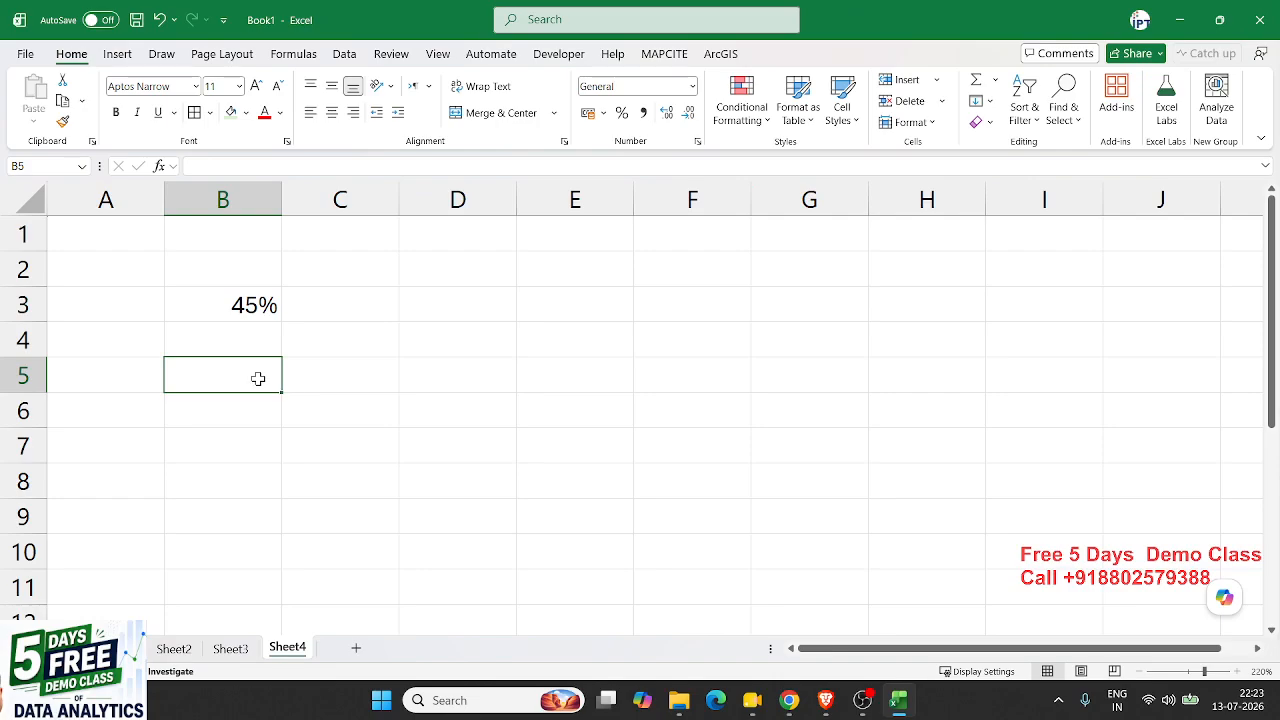
type("100%")
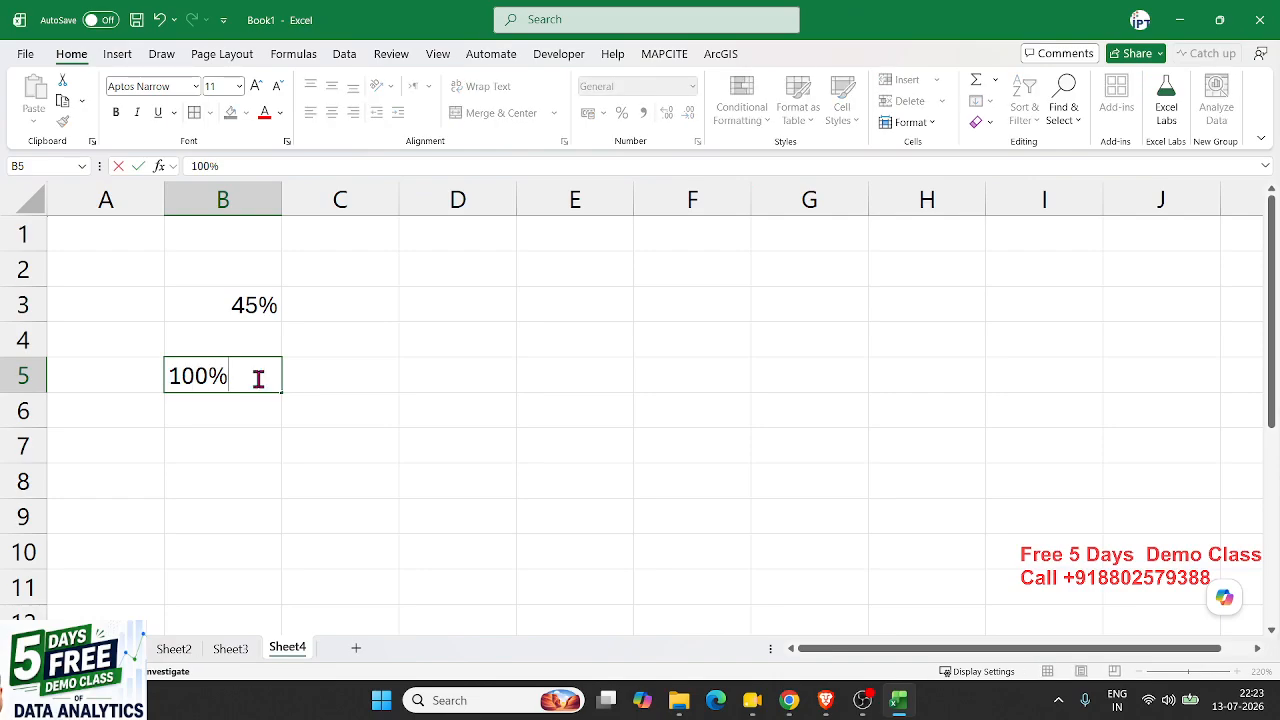
key("Return")
left_click(258, 377)
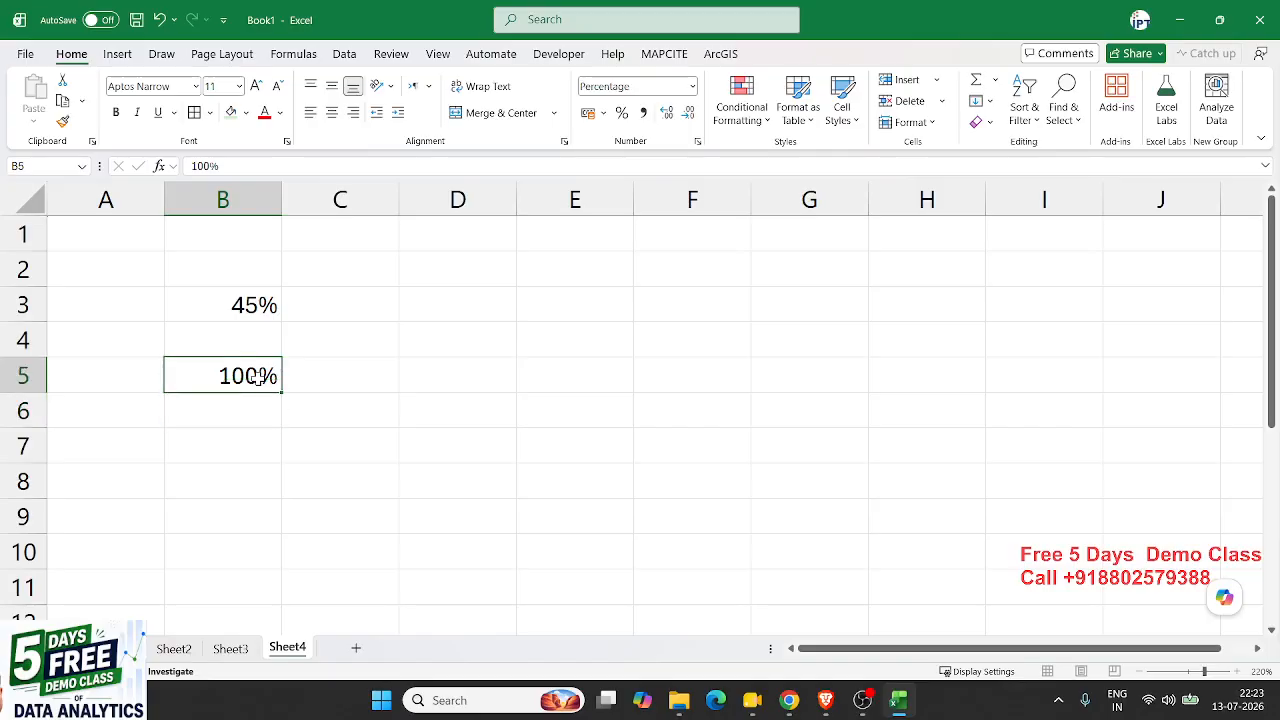
key("Delete")
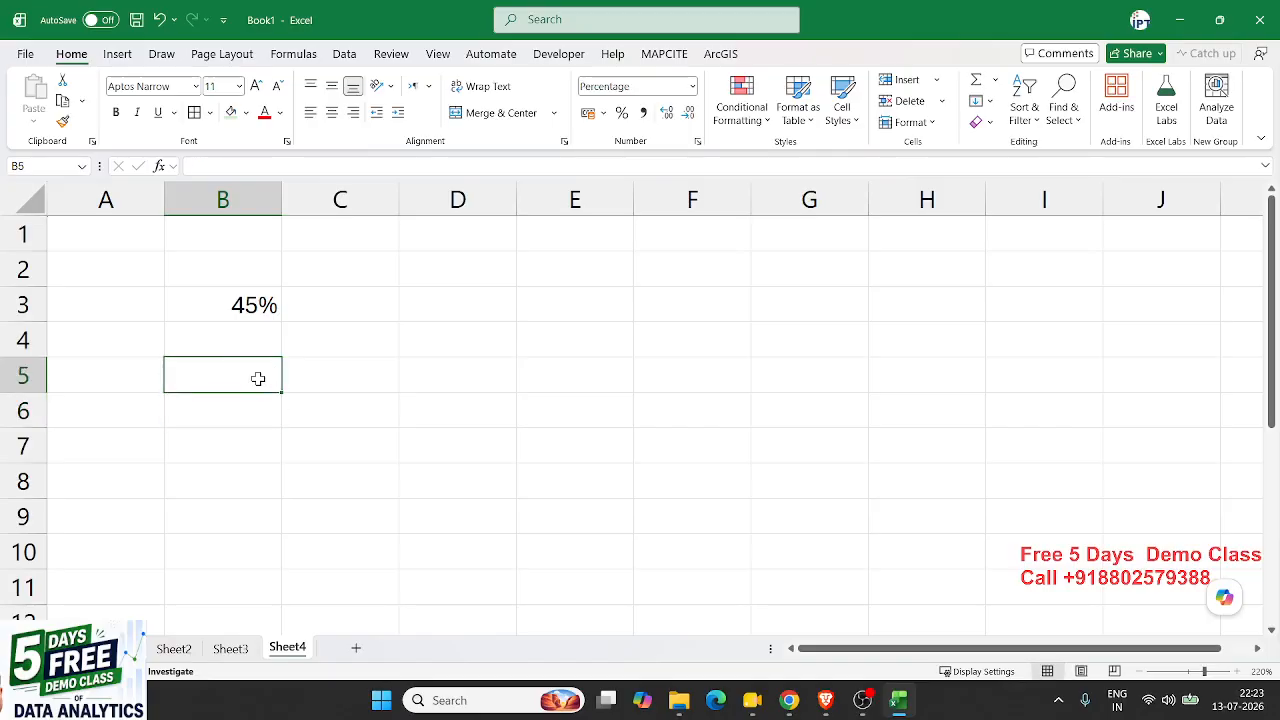
- Enter =100%-B3 in C3 to show 55.00%, and select B3:C3
key("Up")
key("Up")
key("Right")
type("1")
key("BackSpace")
type("=")
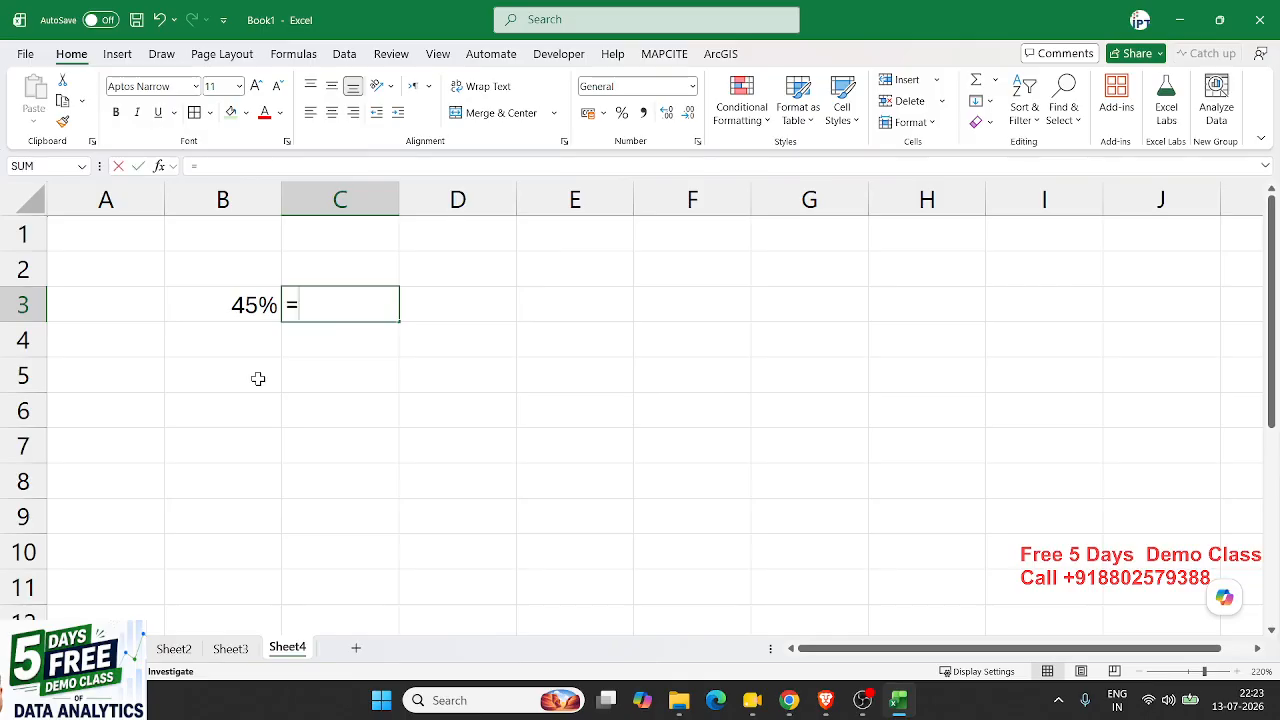
type("100%-")
key("Left")
key("Return")
key("Up")
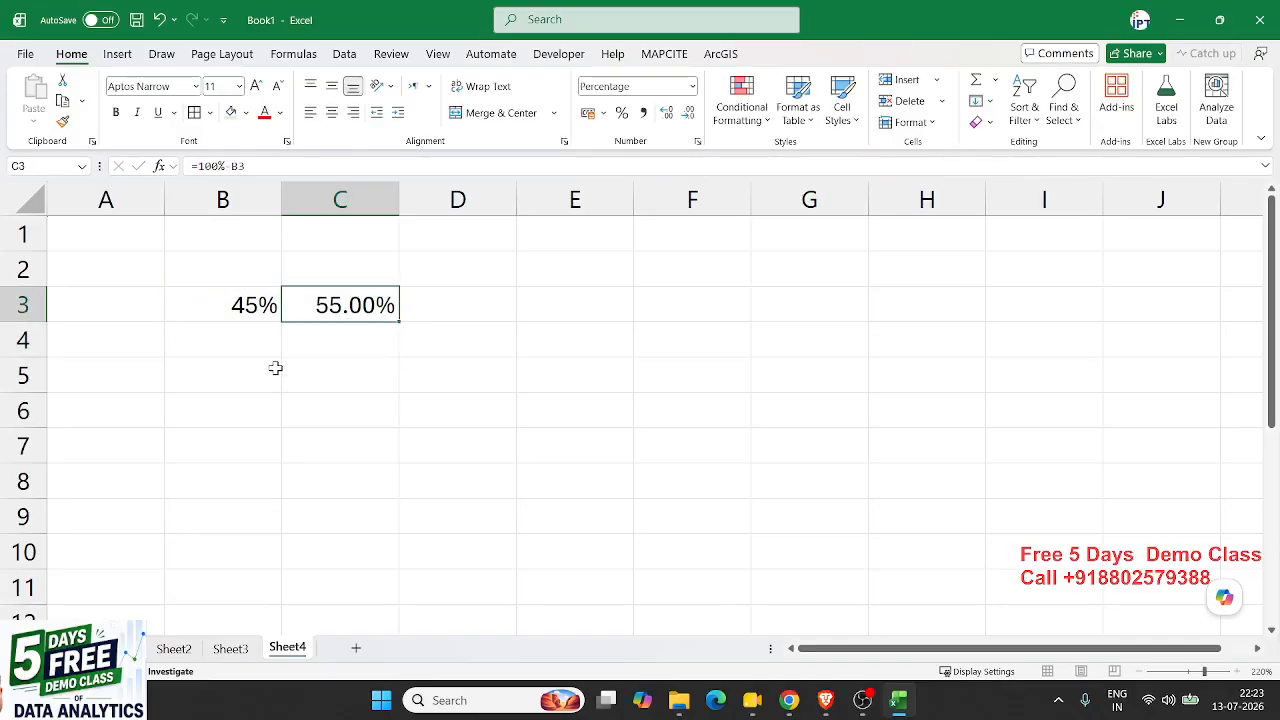
left_click_drag(240, 305, 318, 305)
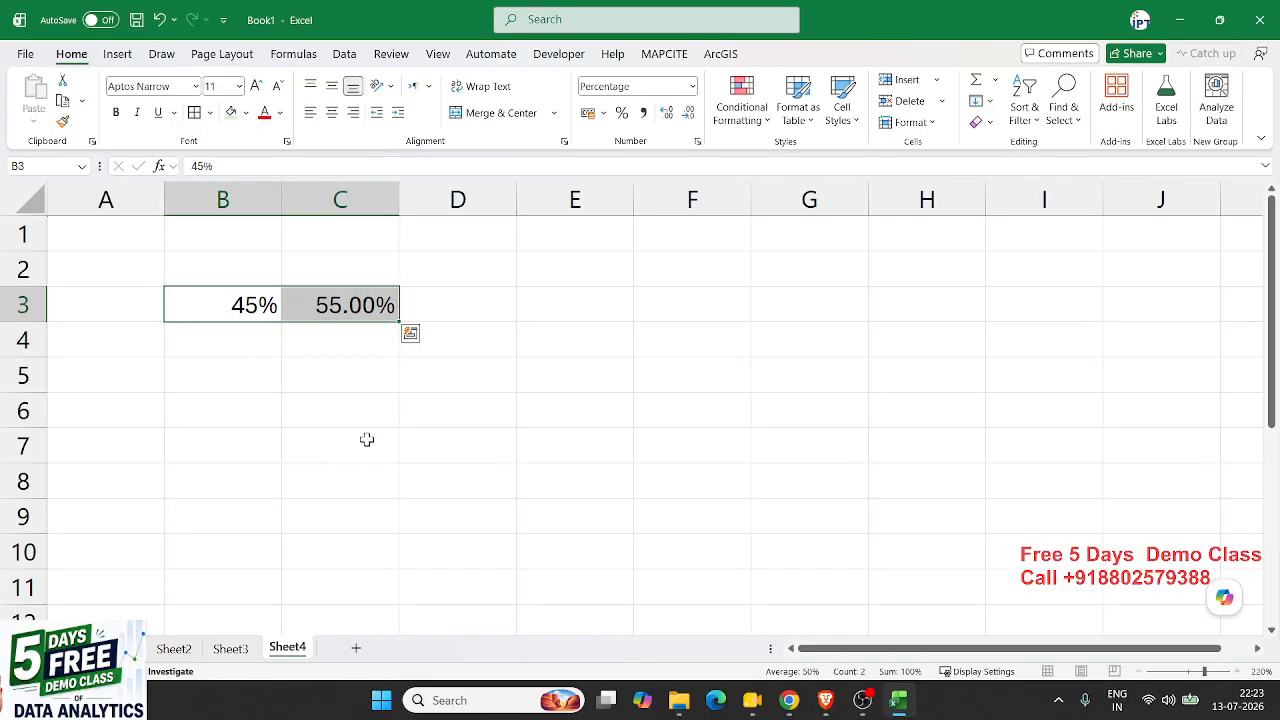
- Try a clustered bar chart of B3:C3, delete it, and reselect B3:C3
left_click(119, 55)
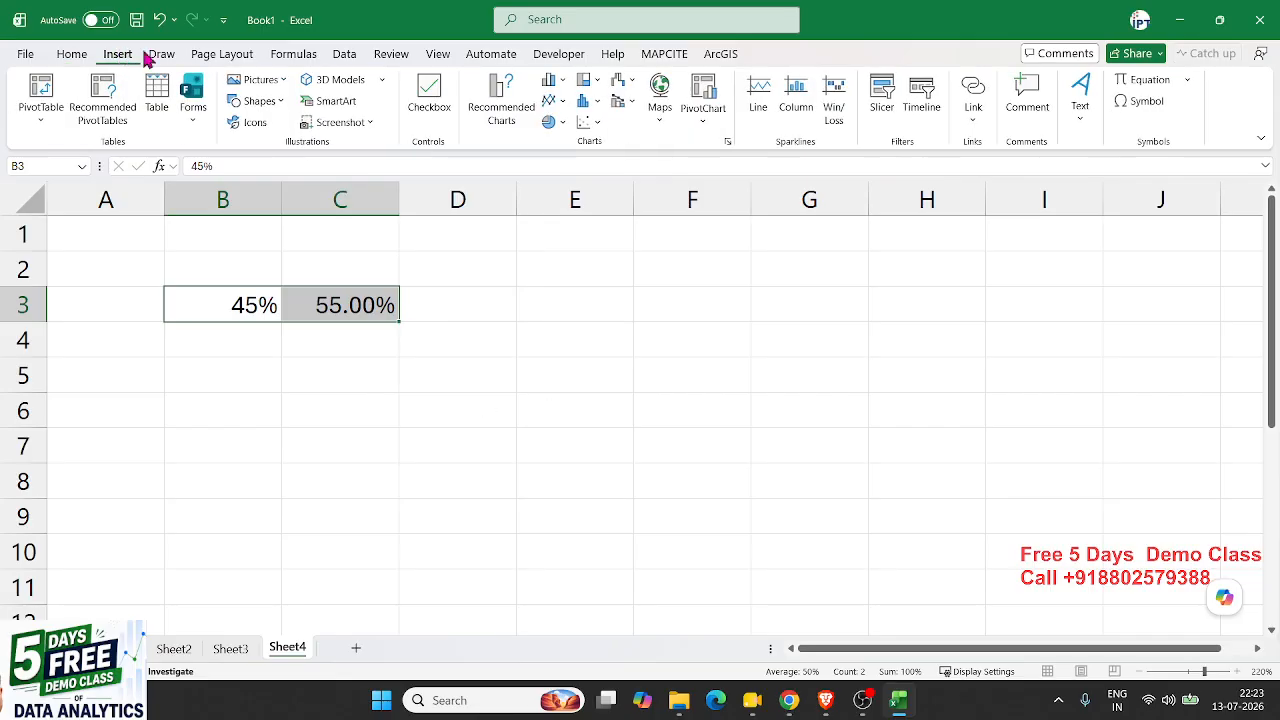
left_click(562, 84)
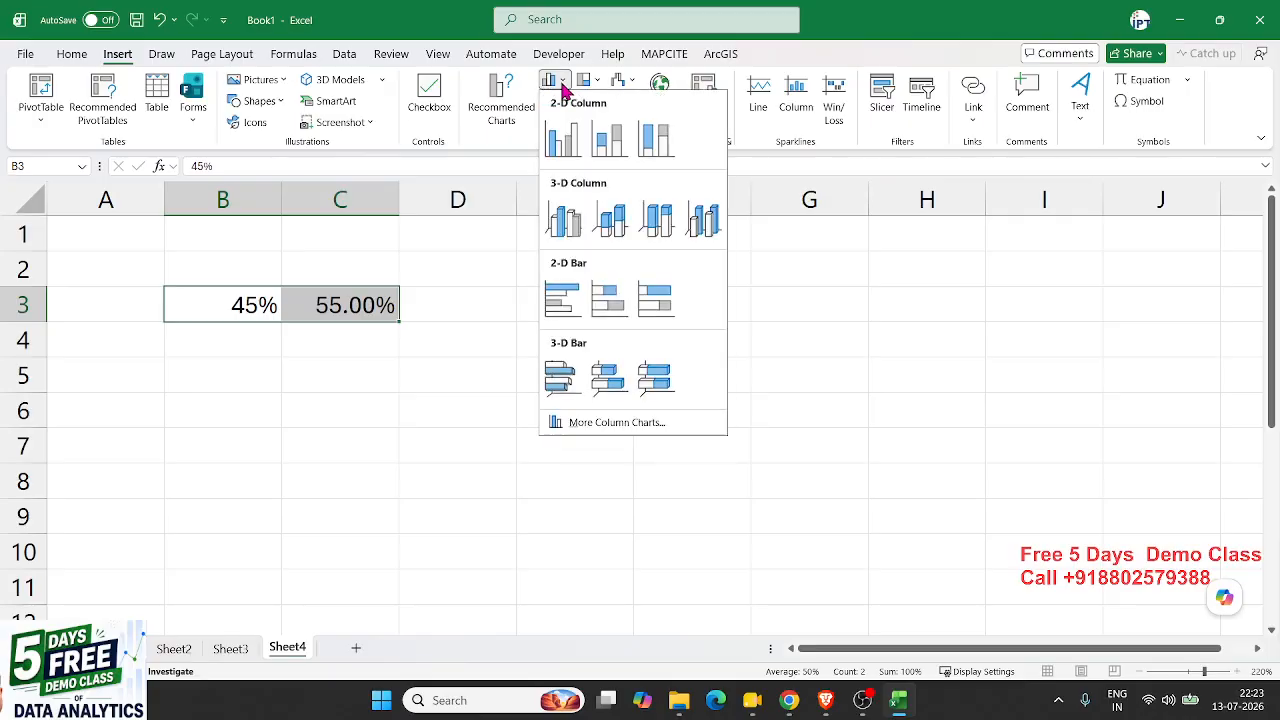
left_click(561, 300)
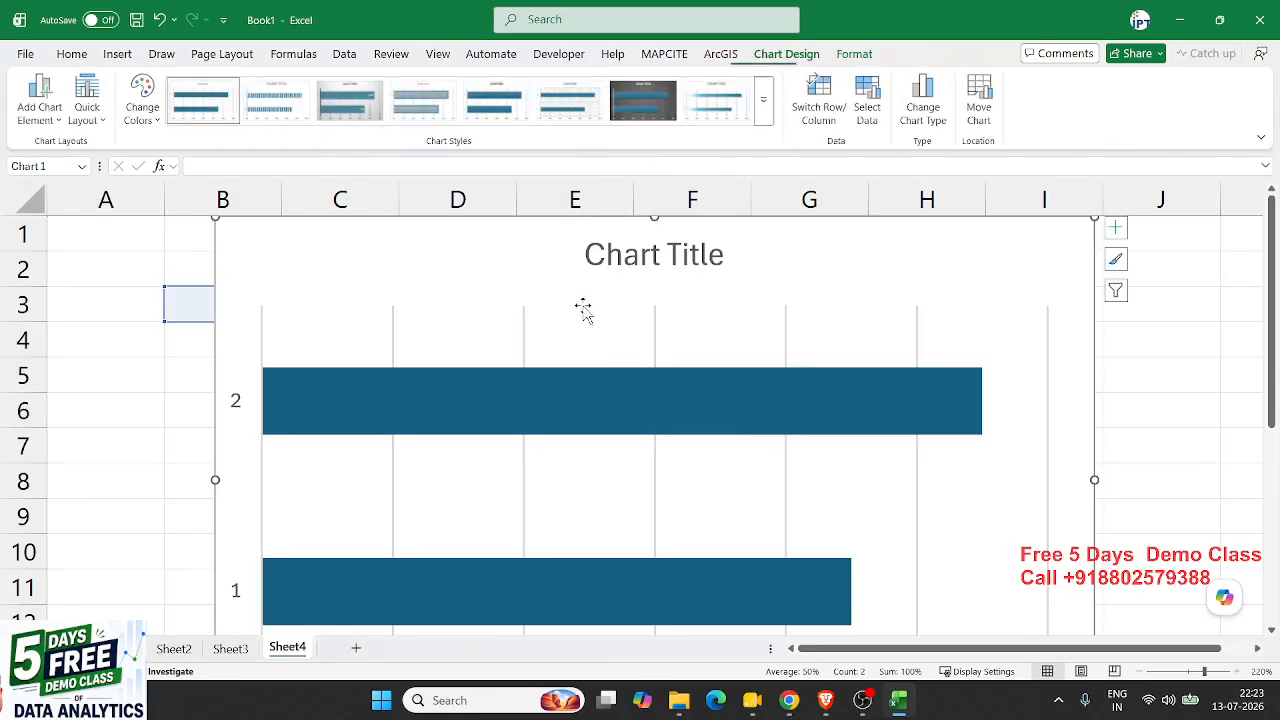
left_click(820, 110)
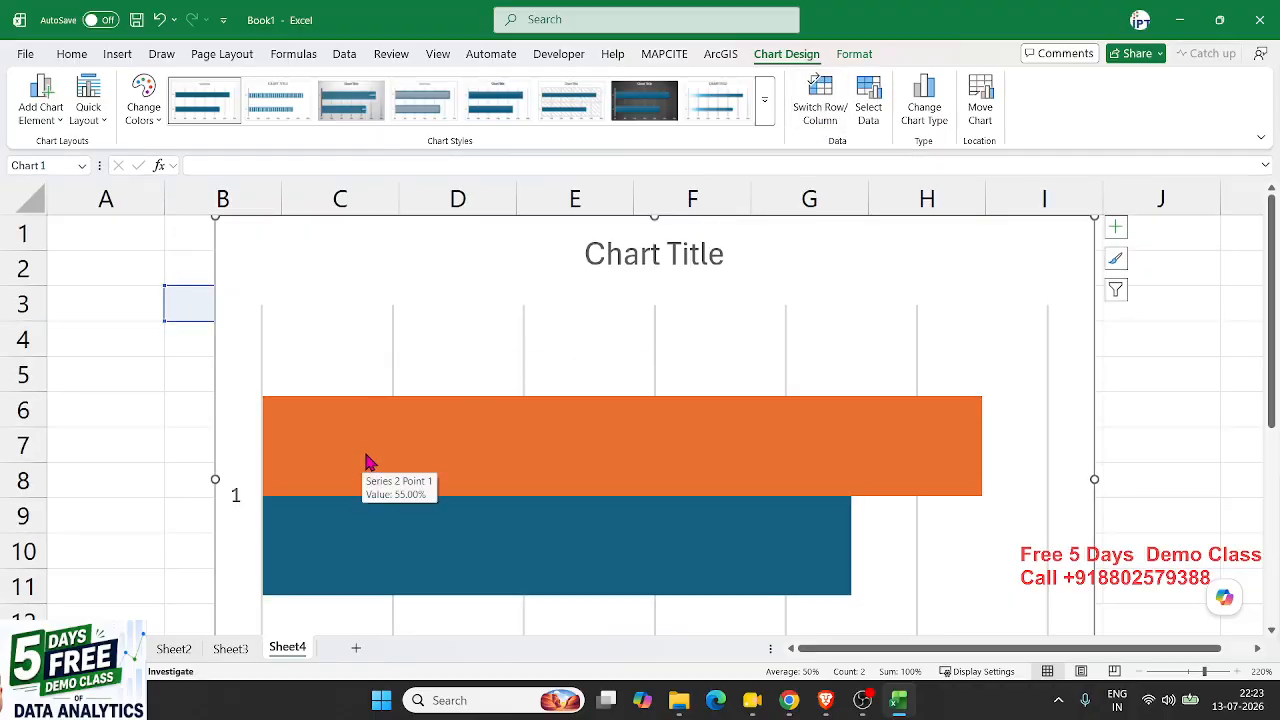
scroll(368, 464, "down", 6, "ctrl")
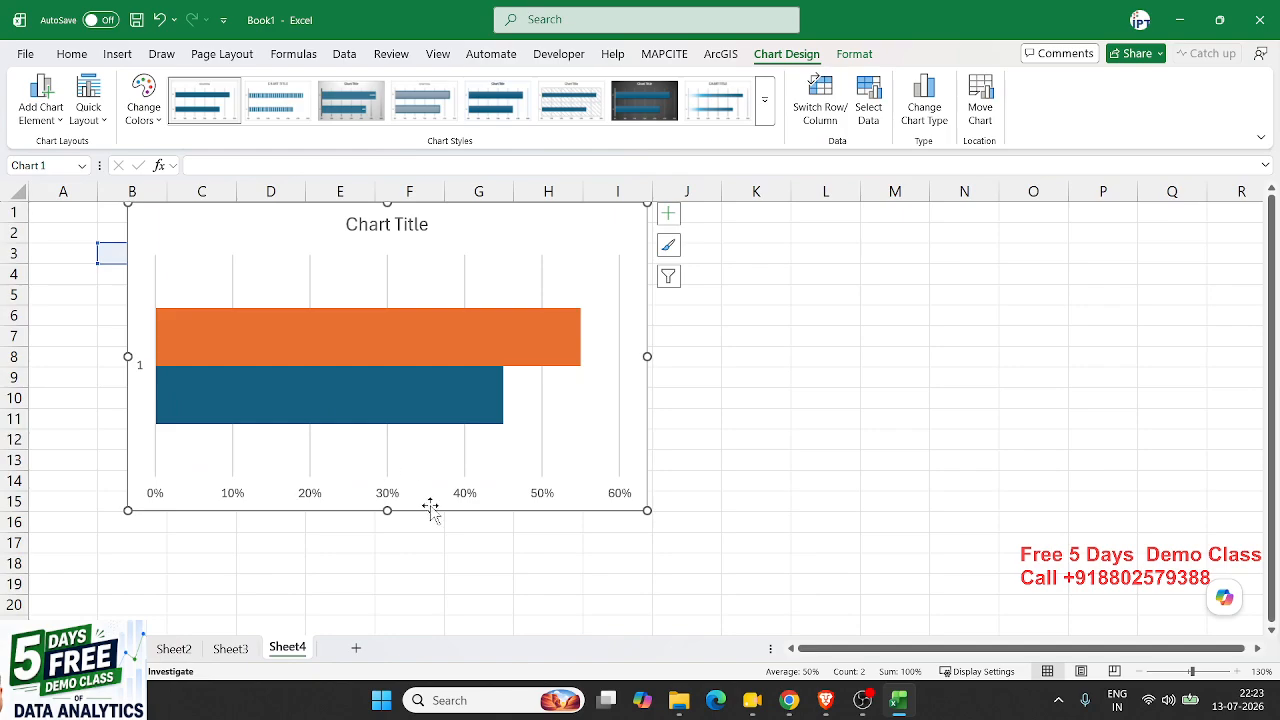
key("Delete")
double_click(202, 253)
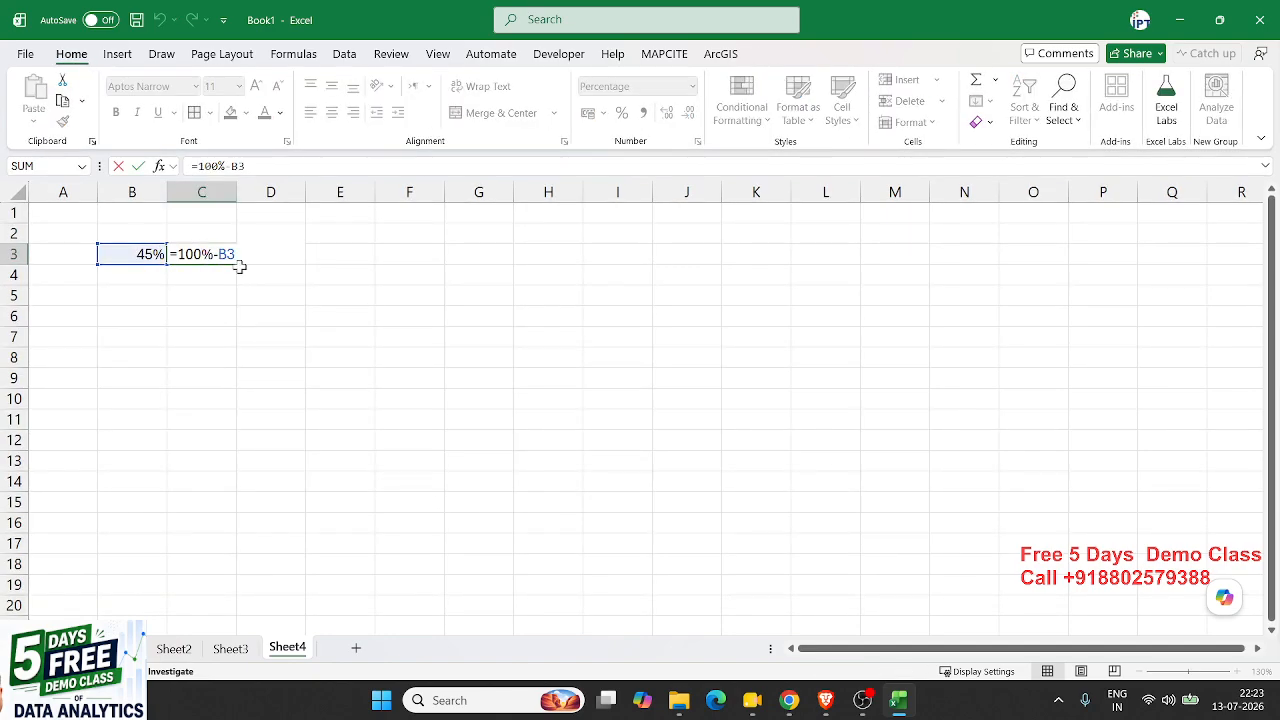
key("Return")
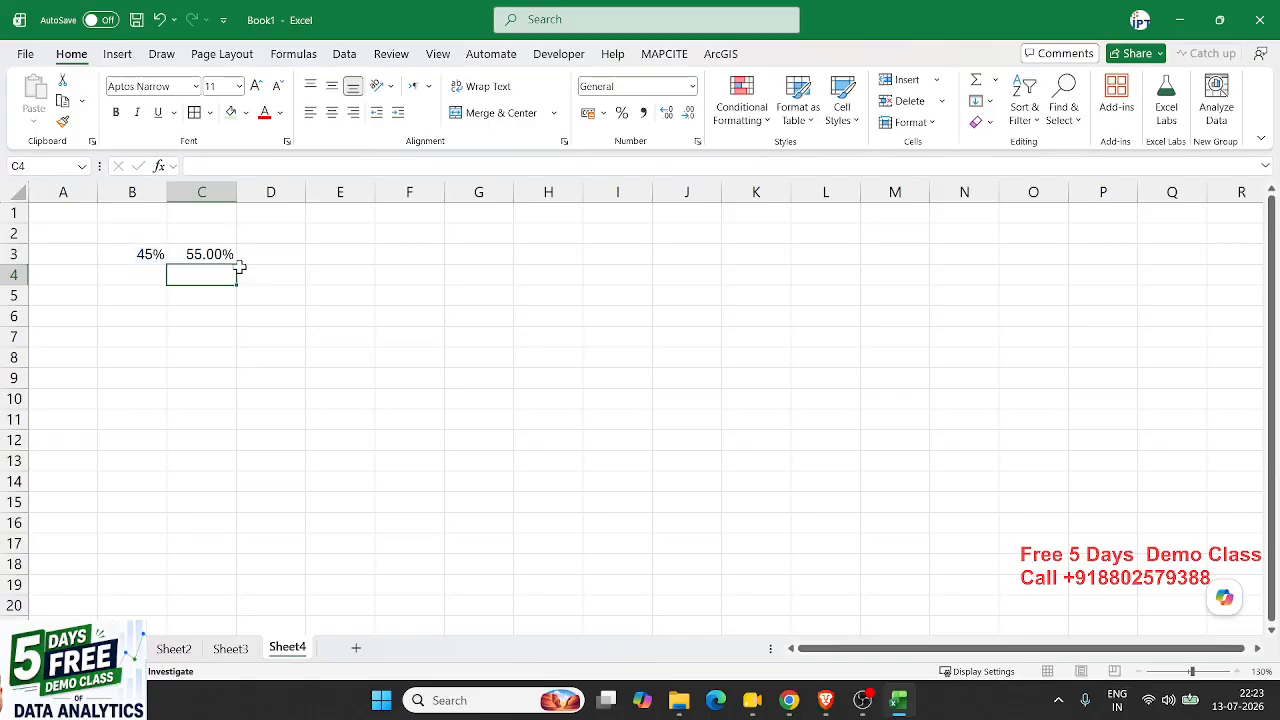
left_click_drag(149, 250, 207, 255)
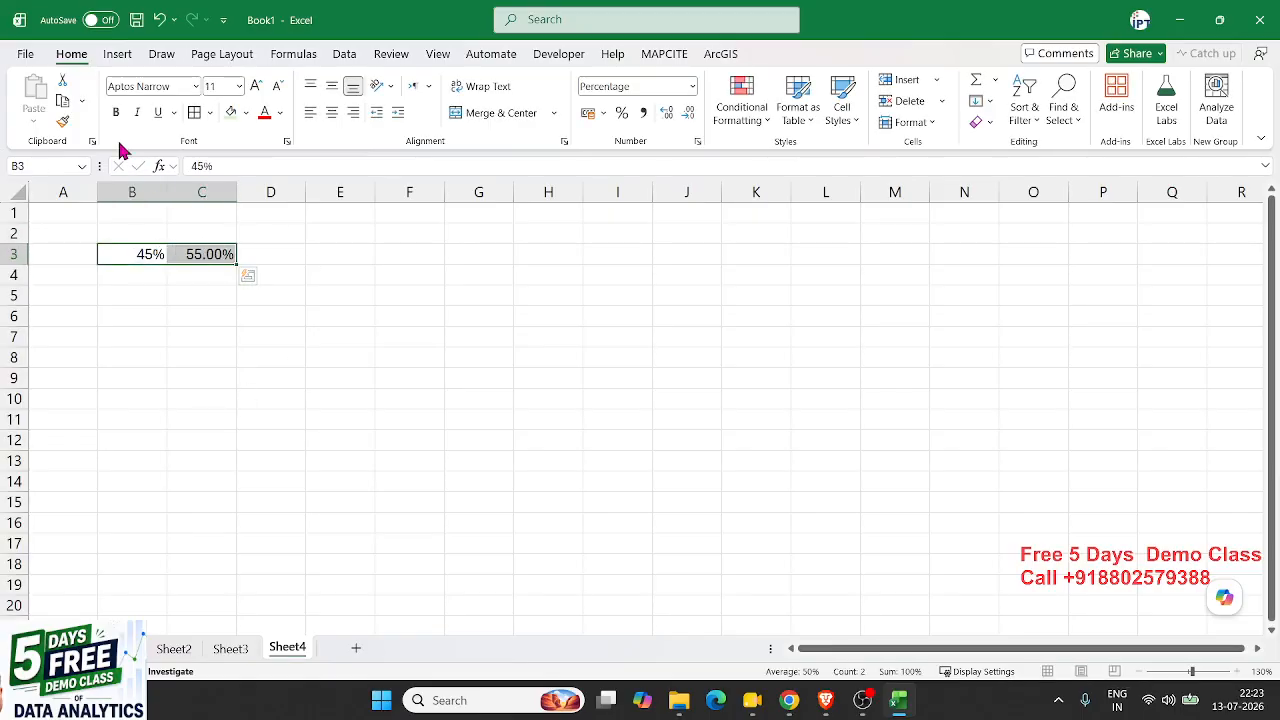
- Reinsert the clustered bar chart with rows/columns switched and open Format Data Series for the orange bar
left_click(124, 55)
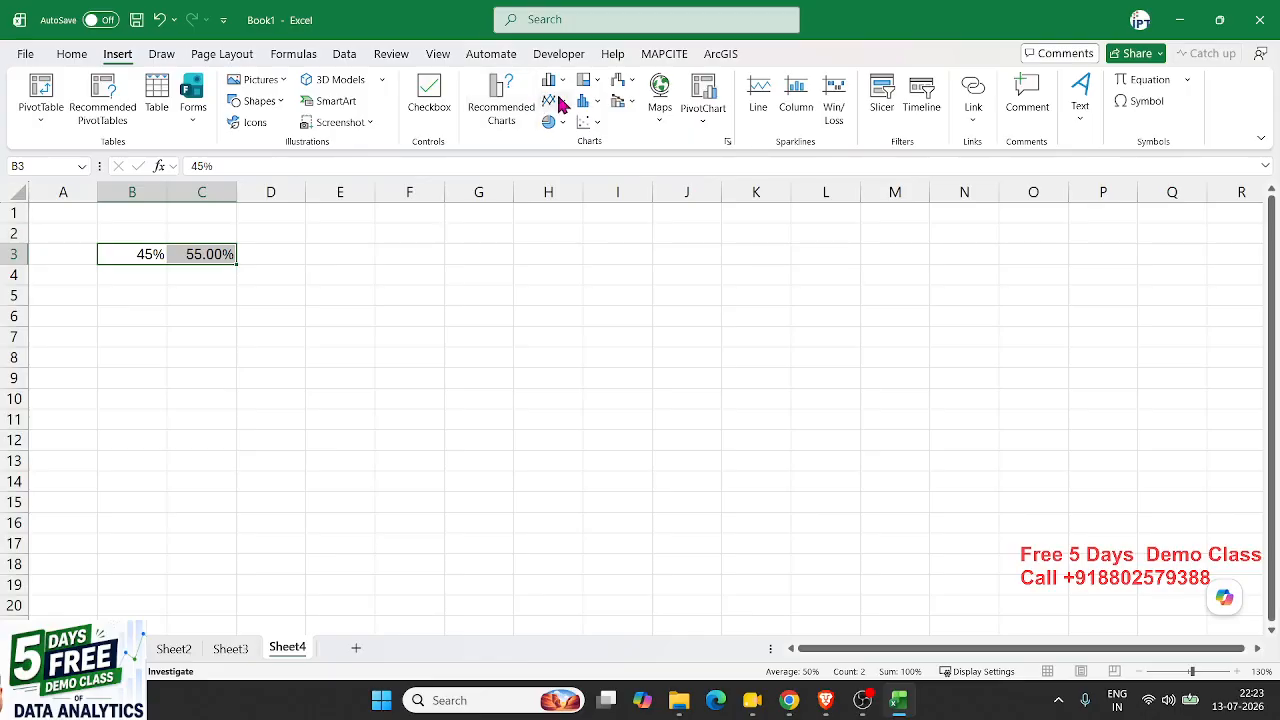
left_click(559, 84)
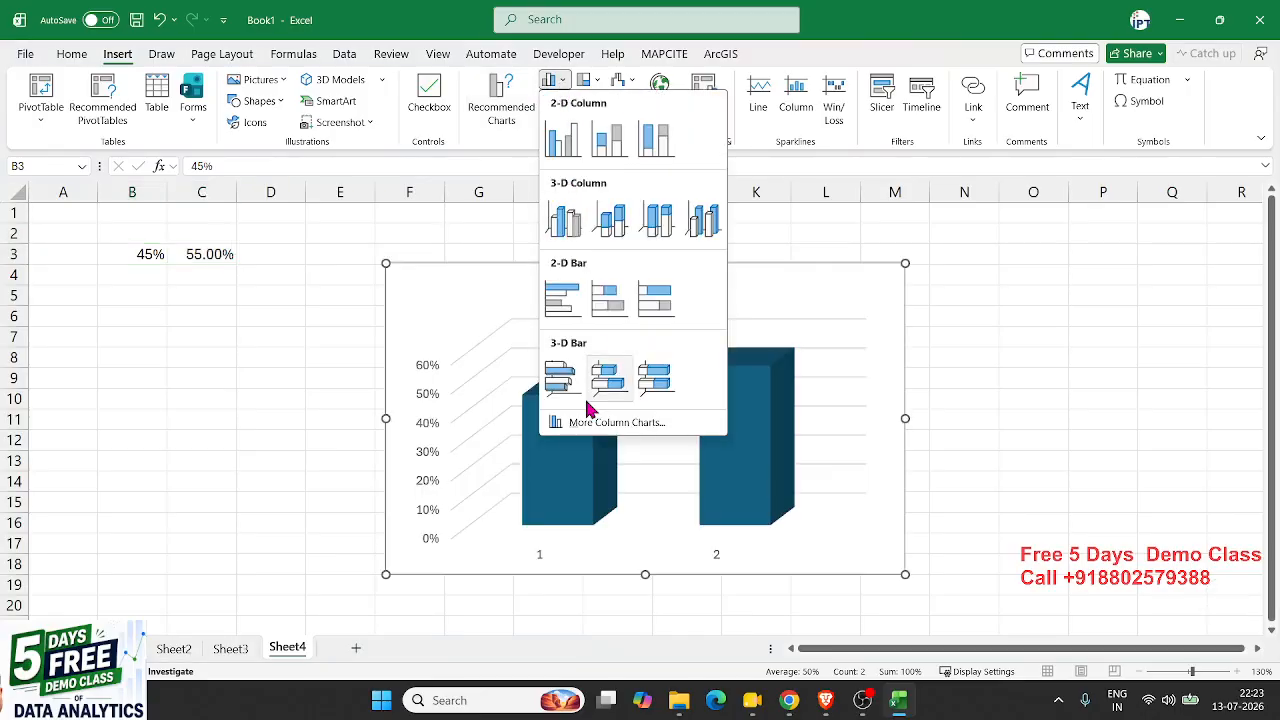
left_click(563, 312)
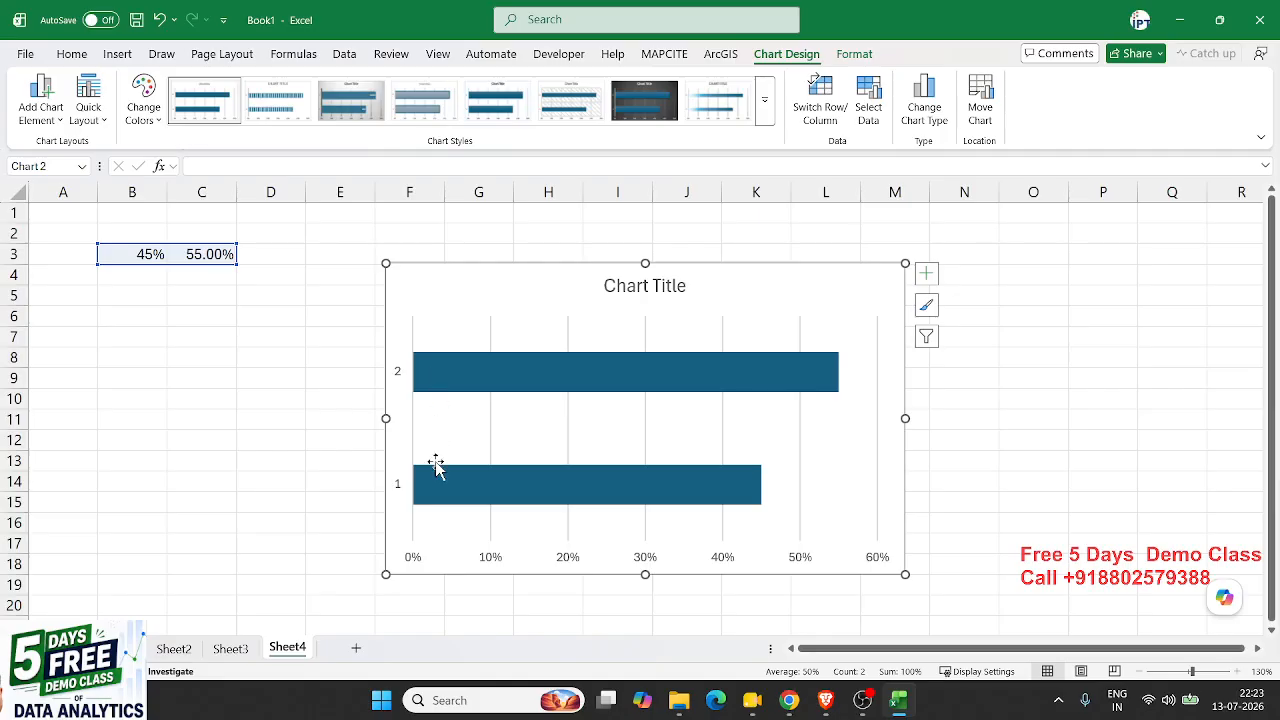
left_click(820, 122)
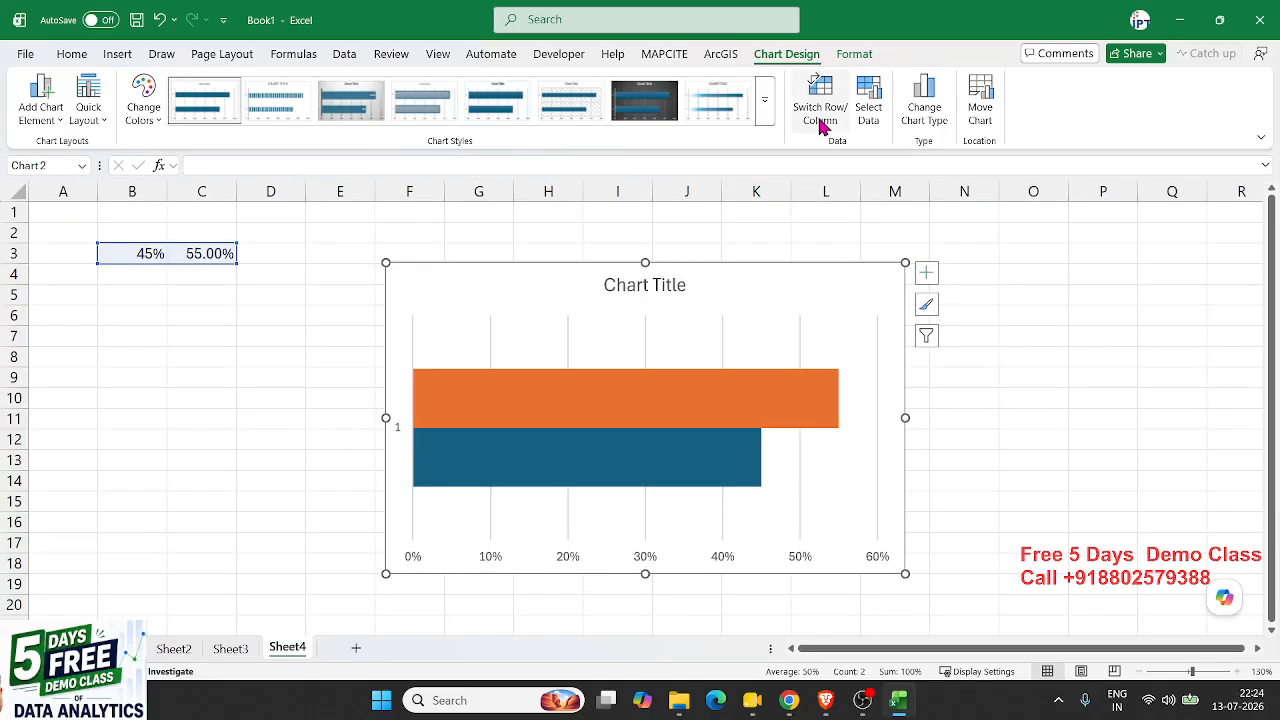
left_click(594, 395)
right_click(594, 395)
left_click(662, 568)
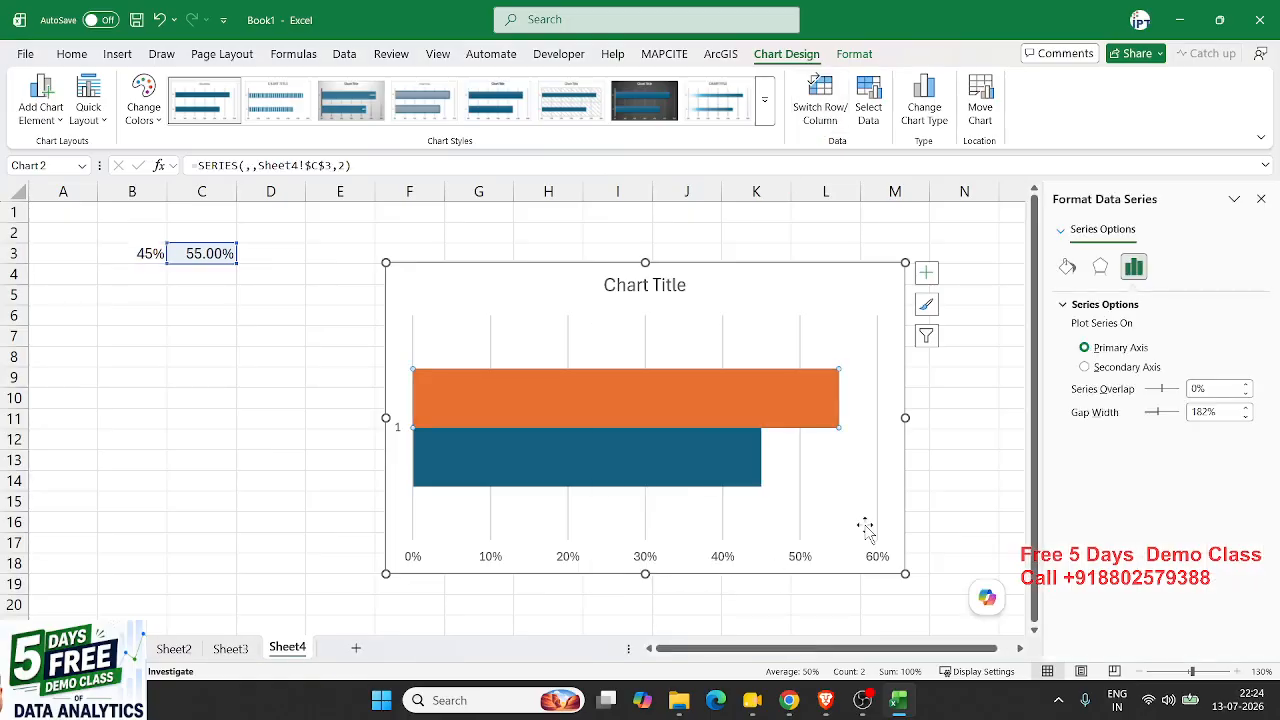
- Set the Series Overlap to 100% so the two bars overlap completely
left_click(1158, 396)
left_click_drag(1155, 394, 1182, 390)
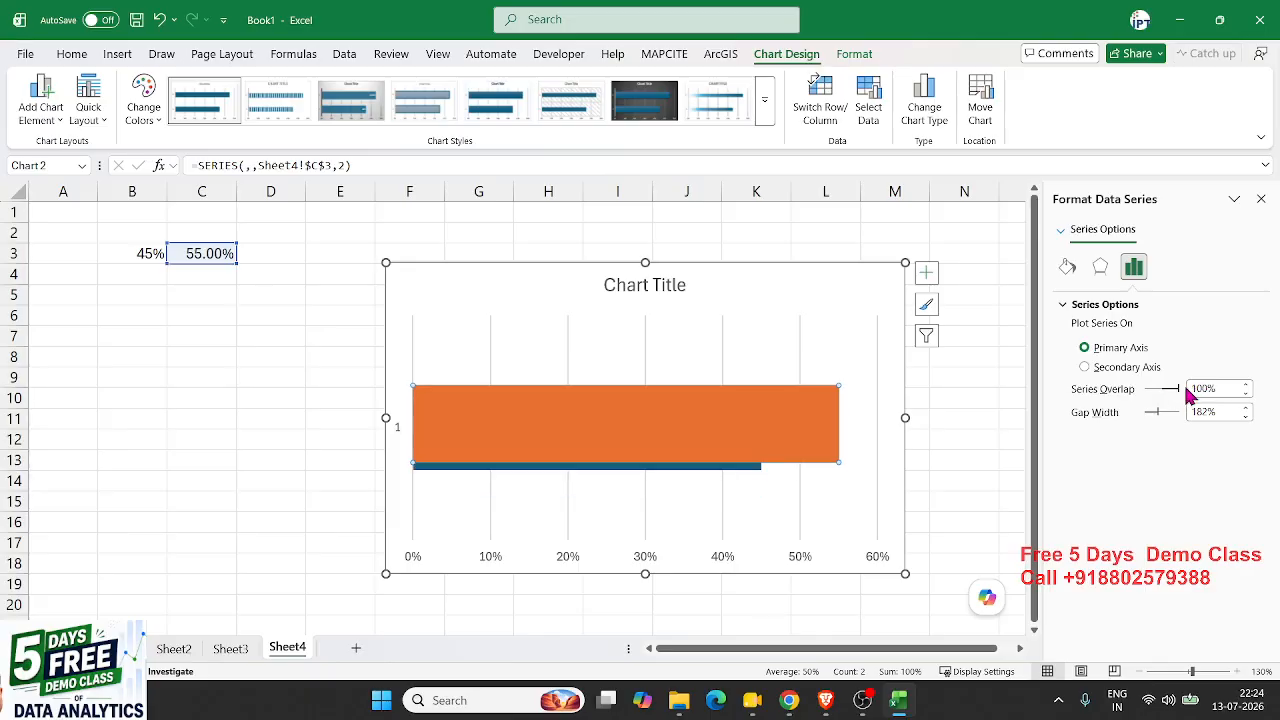
left_click(1186, 396)
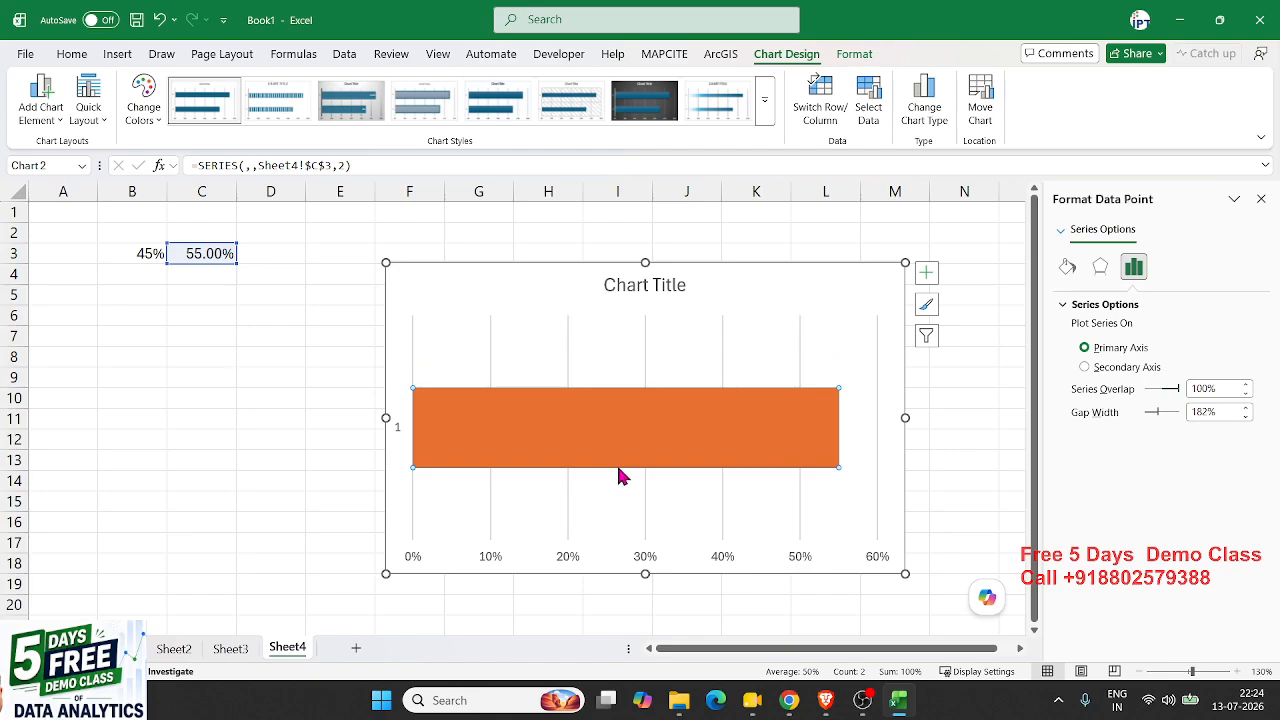
- Edit the orange series' SERIES formula plot order so the blue bar comes forward
left_click(308, 375)
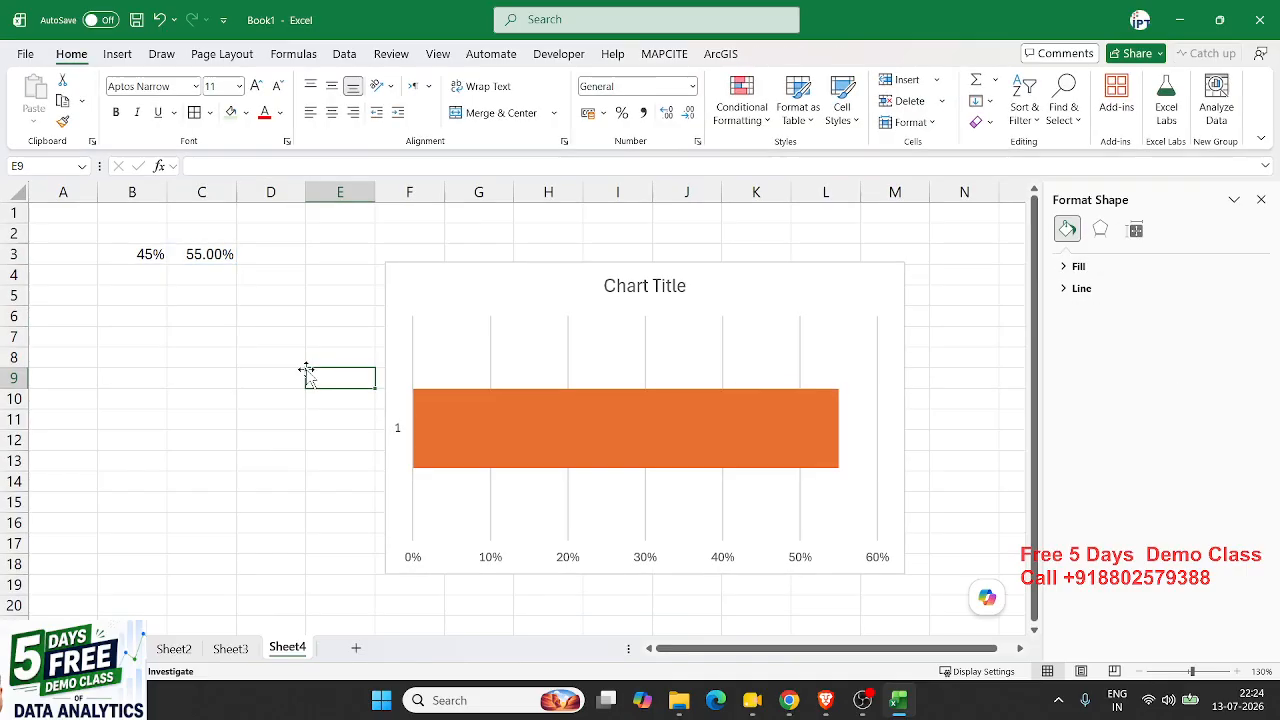
left_click(474, 424)
left_click(338, 166)
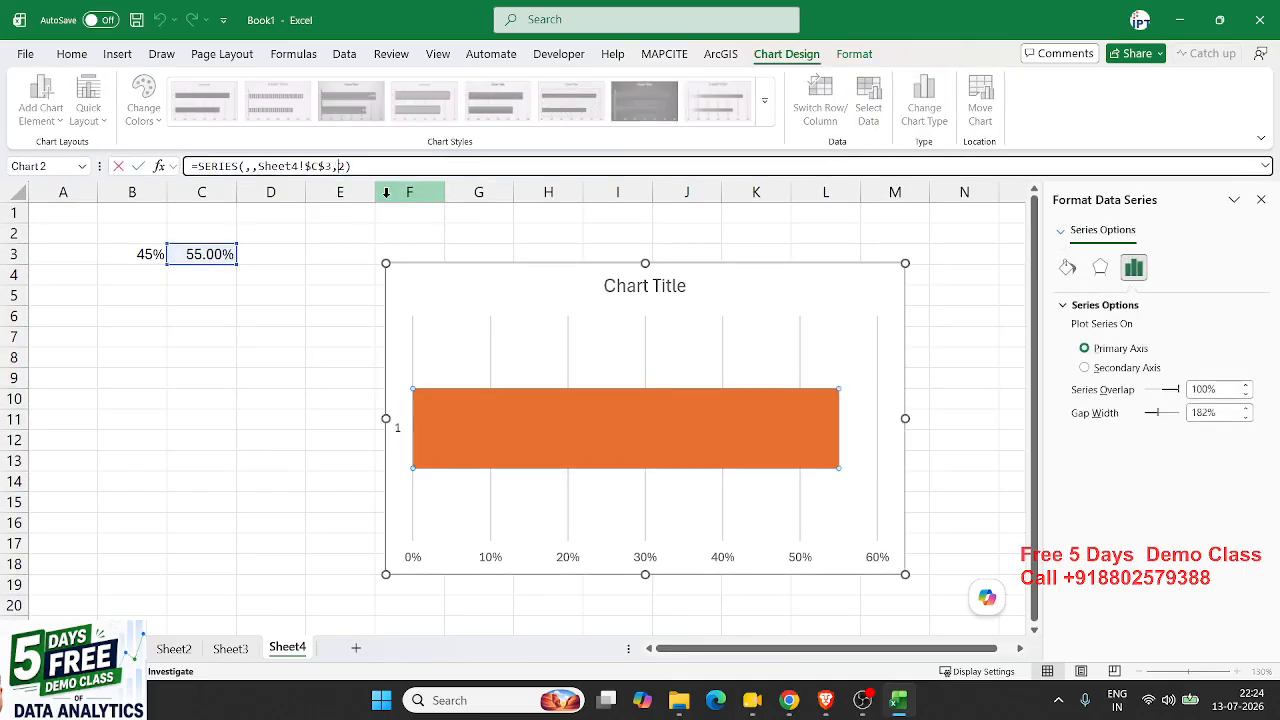
key("BackSpace")
key("Return")
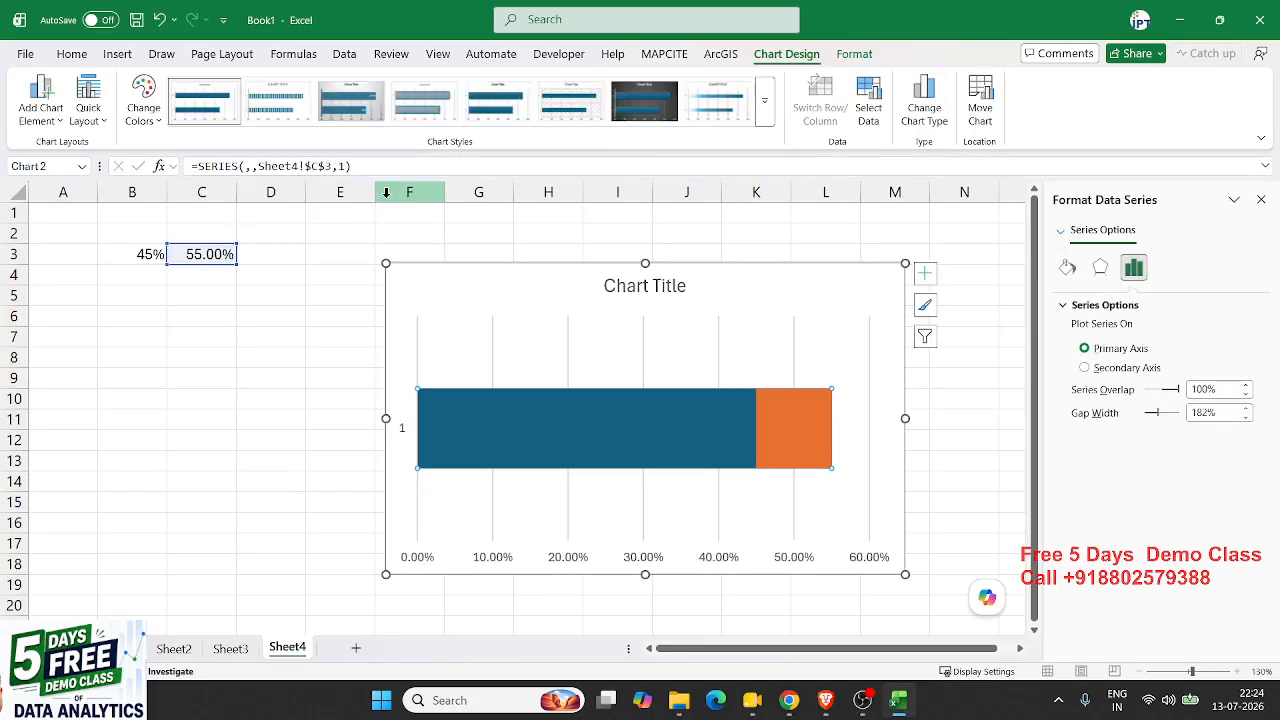
- Give the orange remainder bar a light grey solid fill and the blue bar light green
left_click(786, 443)
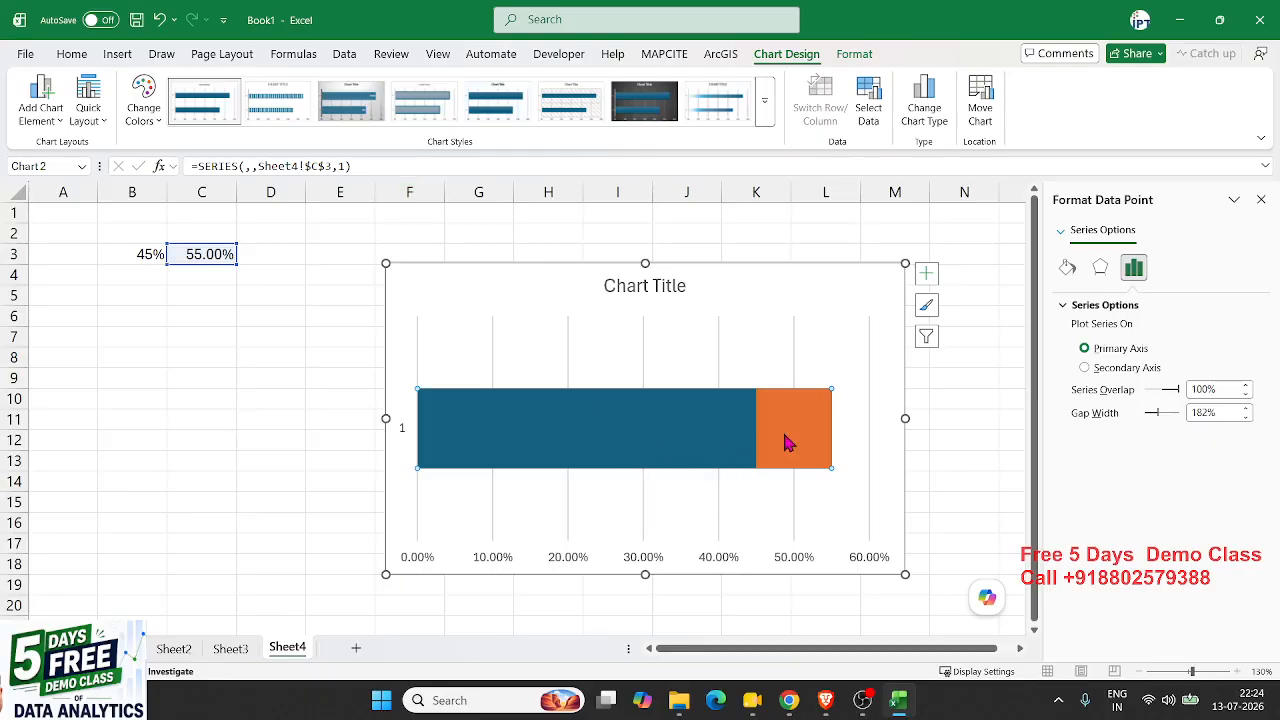
left_click(1067, 267)
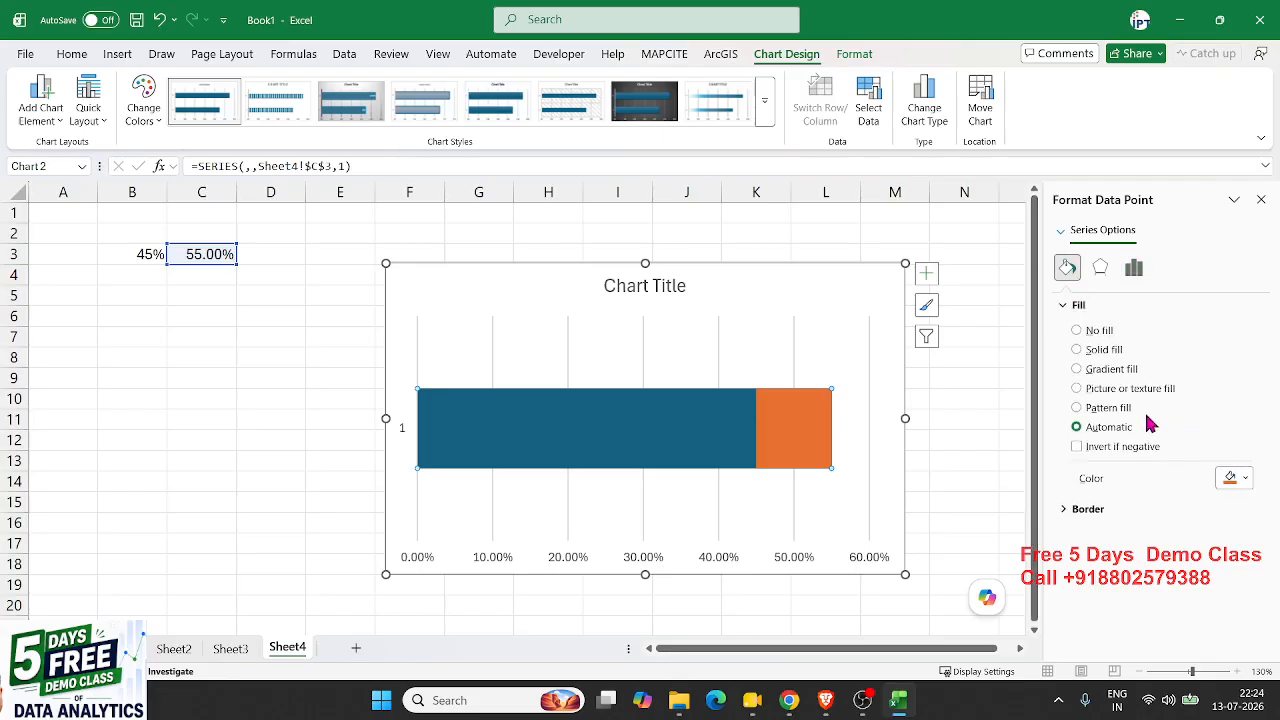
left_click(1091, 352)
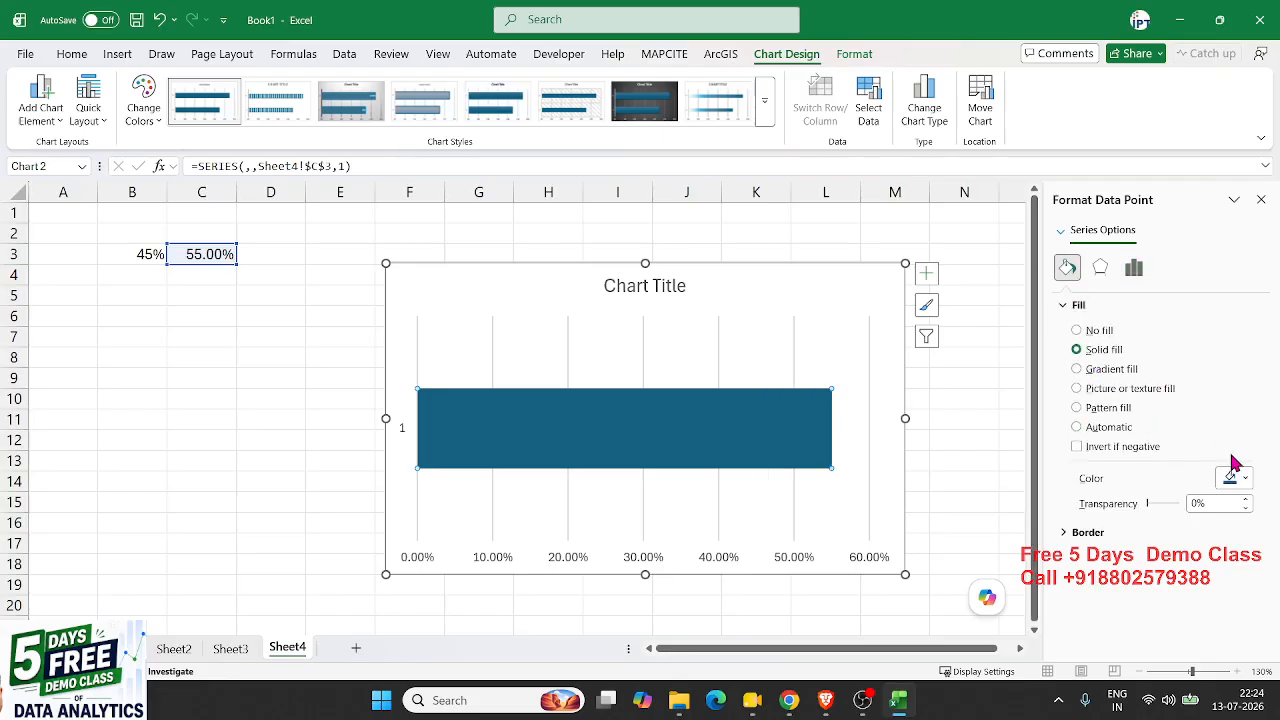
left_click(1238, 478)
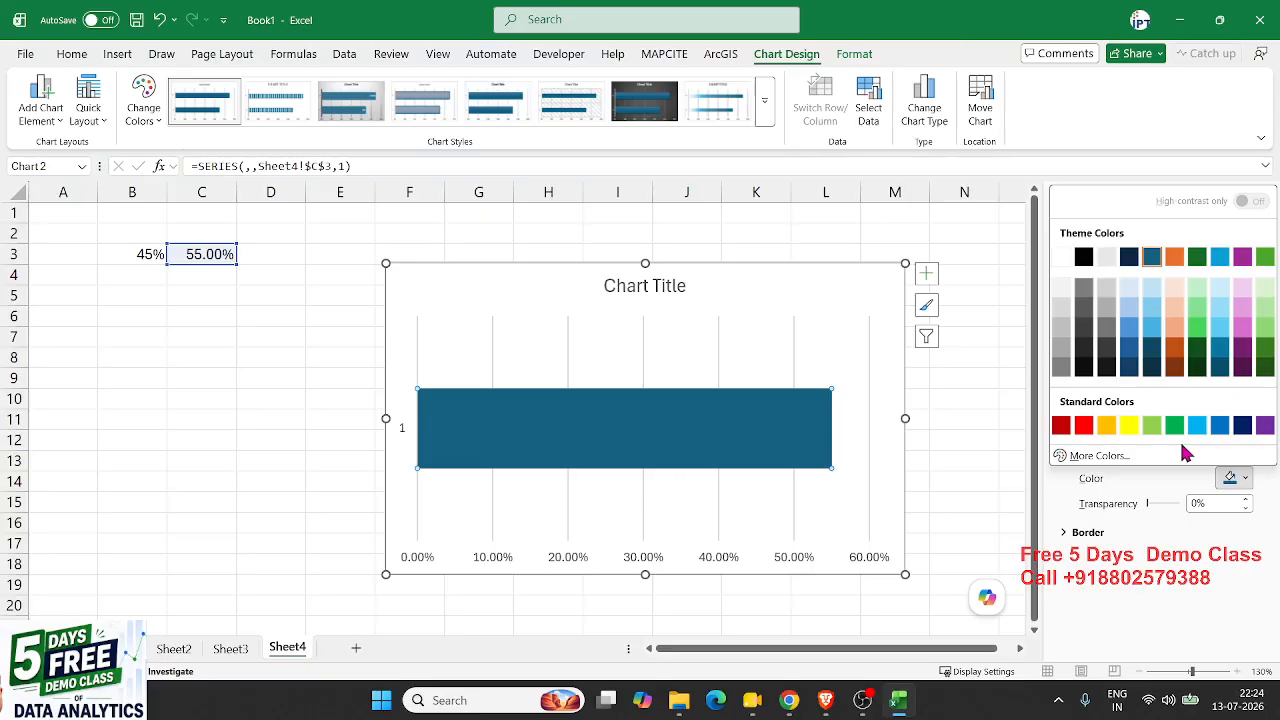
left_click(1061, 325)
left_click(706, 423)
left_click(1233, 478)
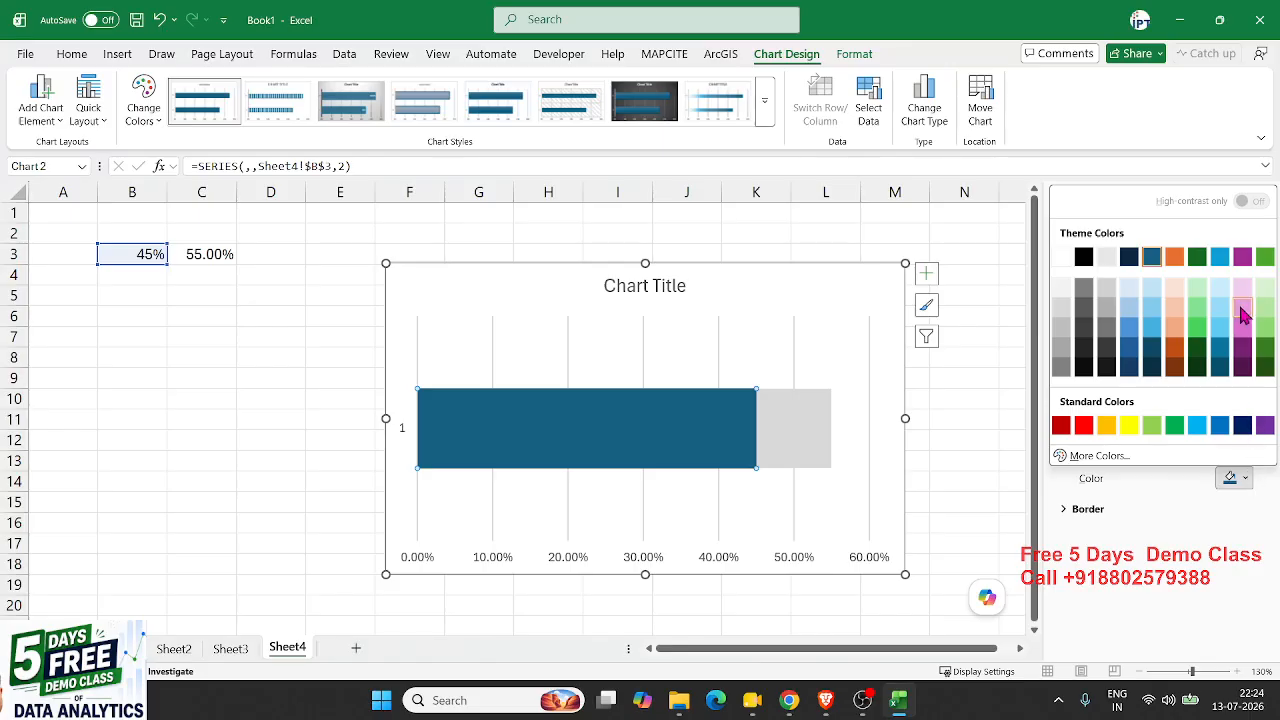
left_click(1155, 430)
left_click(462, 512)
left_click(500, 553)
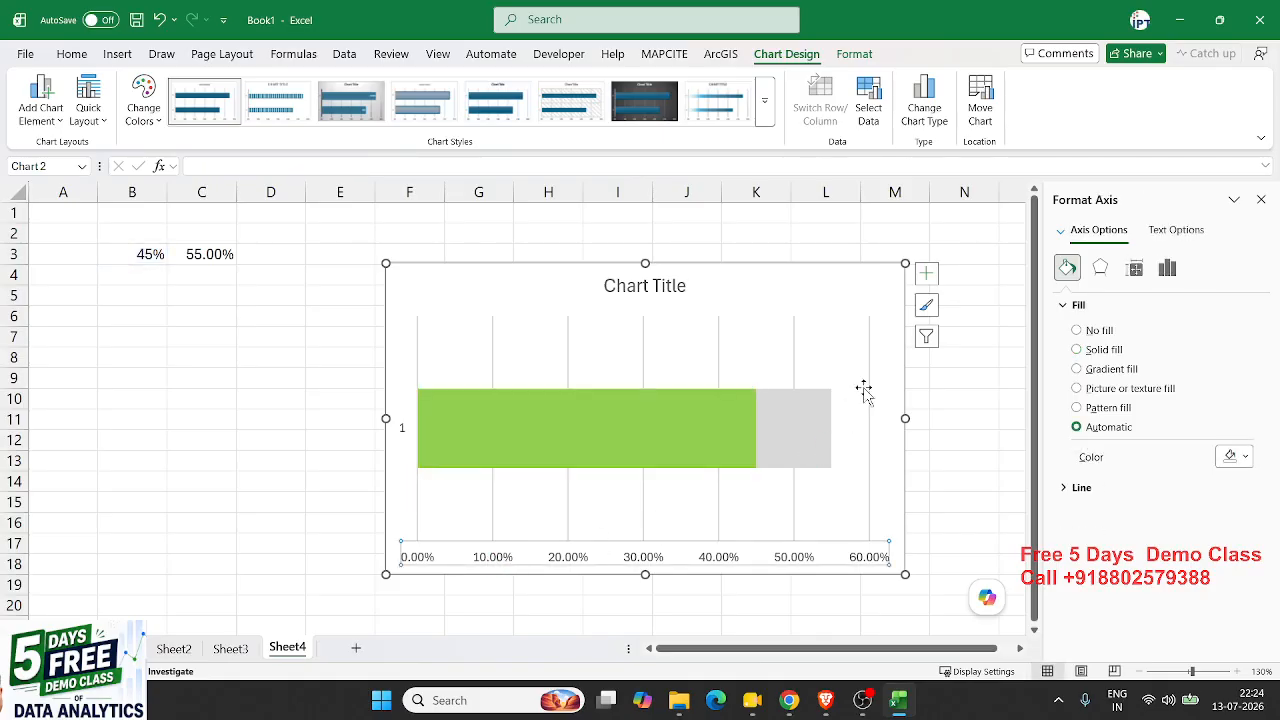
- Turn off the chart's axes and gridlines in Chart Elements
left_click(926, 274)
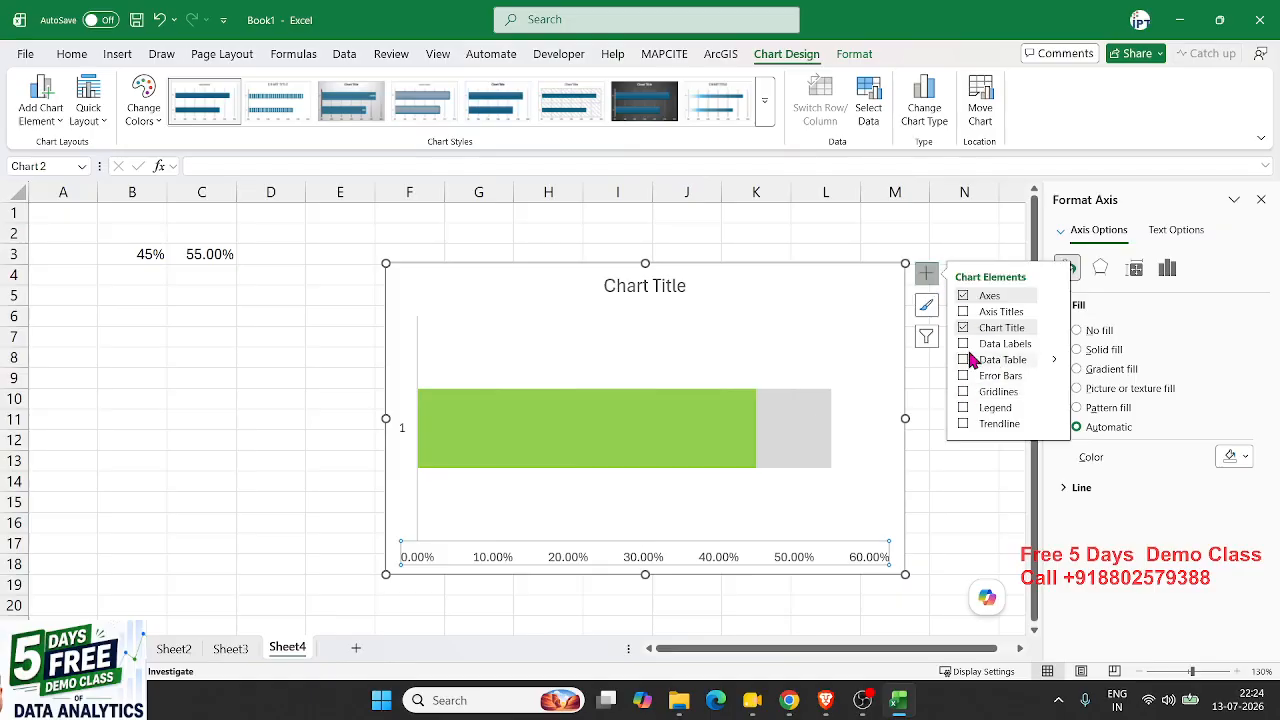
left_click(963, 311)
left_click(963, 311)
left_click(963, 295)
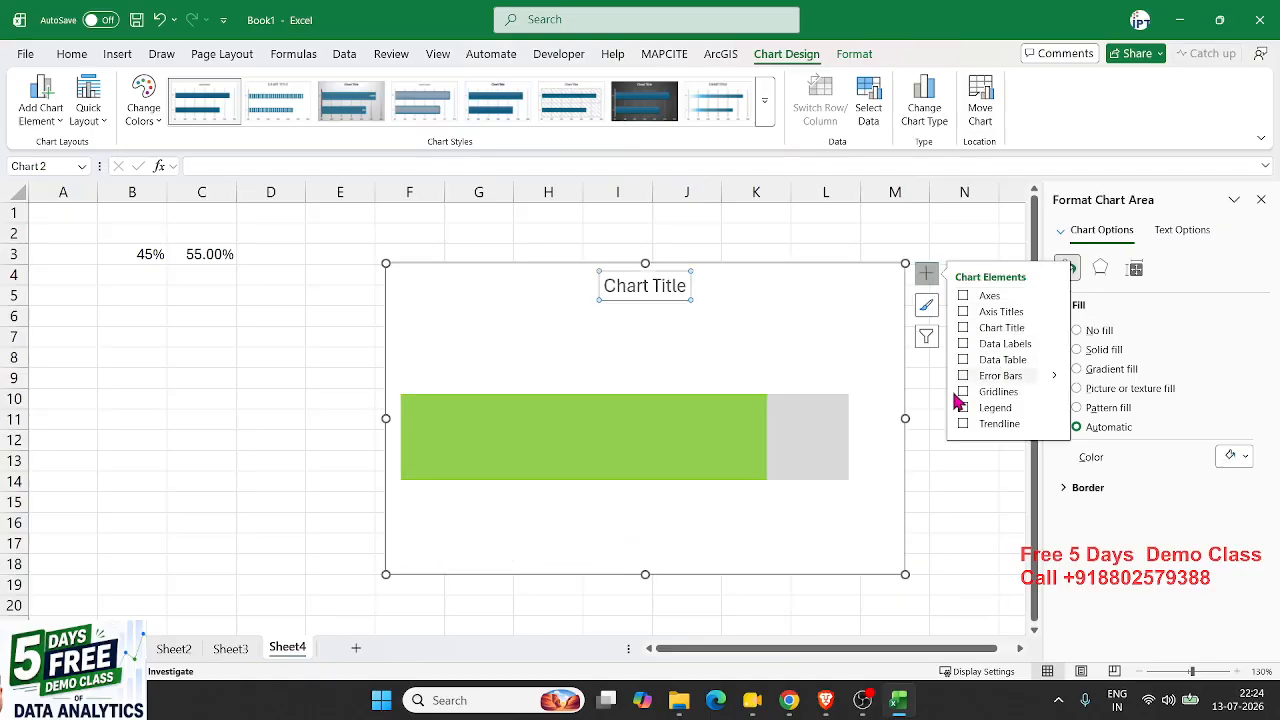
- Shrink the chart's height to row 10, give it No fill, and nudge it down a row
left_click_drag(645, 573, 398, 394)
left_click(1098, 331)
left_click(328, 496)
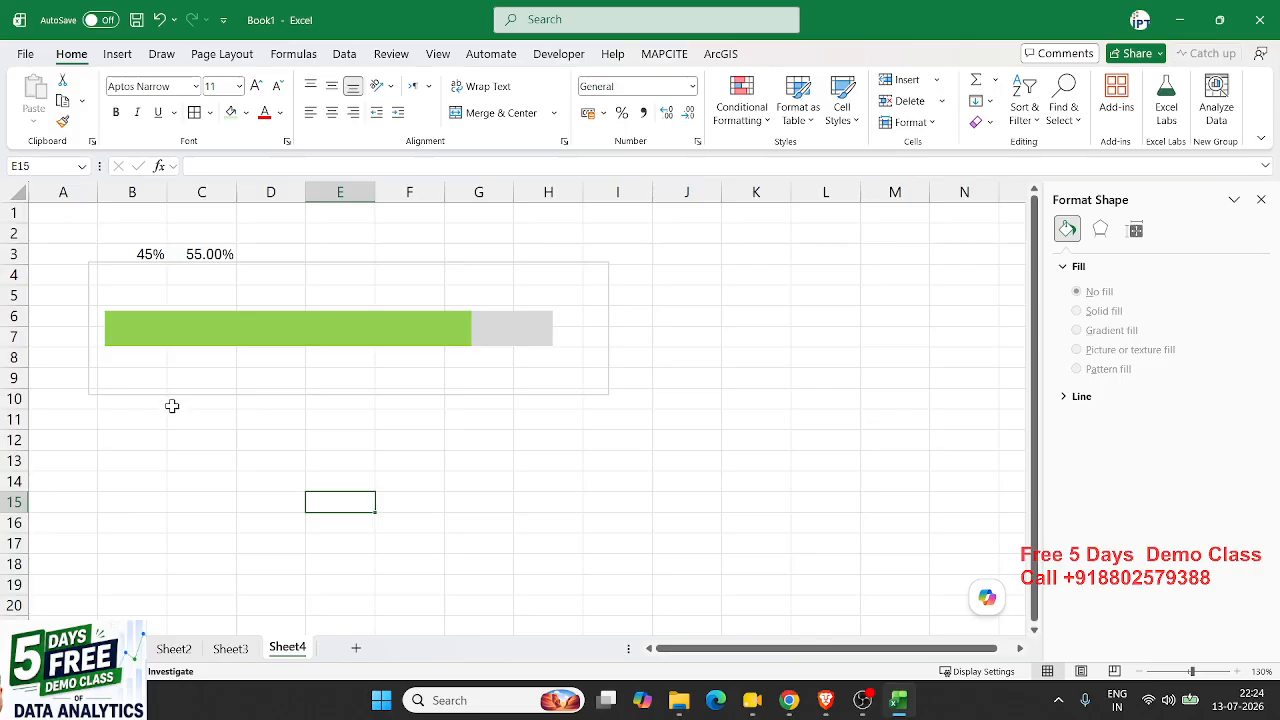
left_click(177, 399)
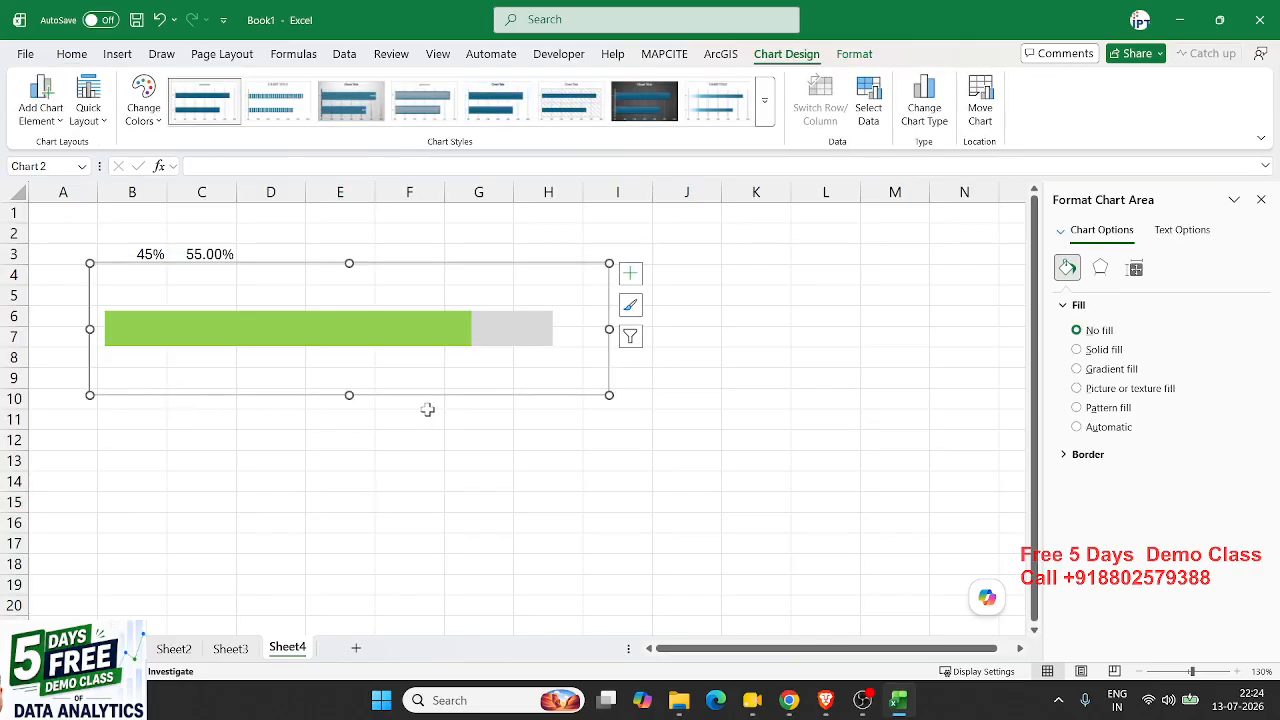
left_click_drag(435, 398, 429, 423)
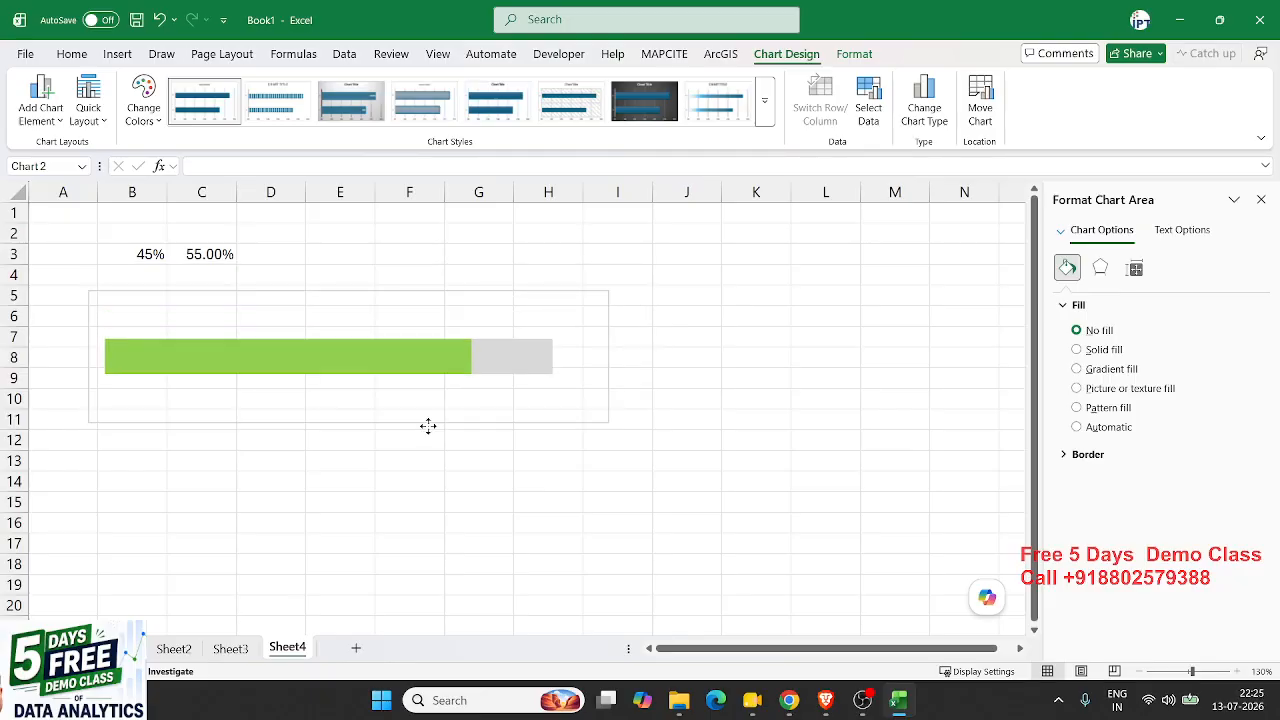
- Enter 100 in cell C3 to set the track to 100%
left_click(186, 254)
type("100")
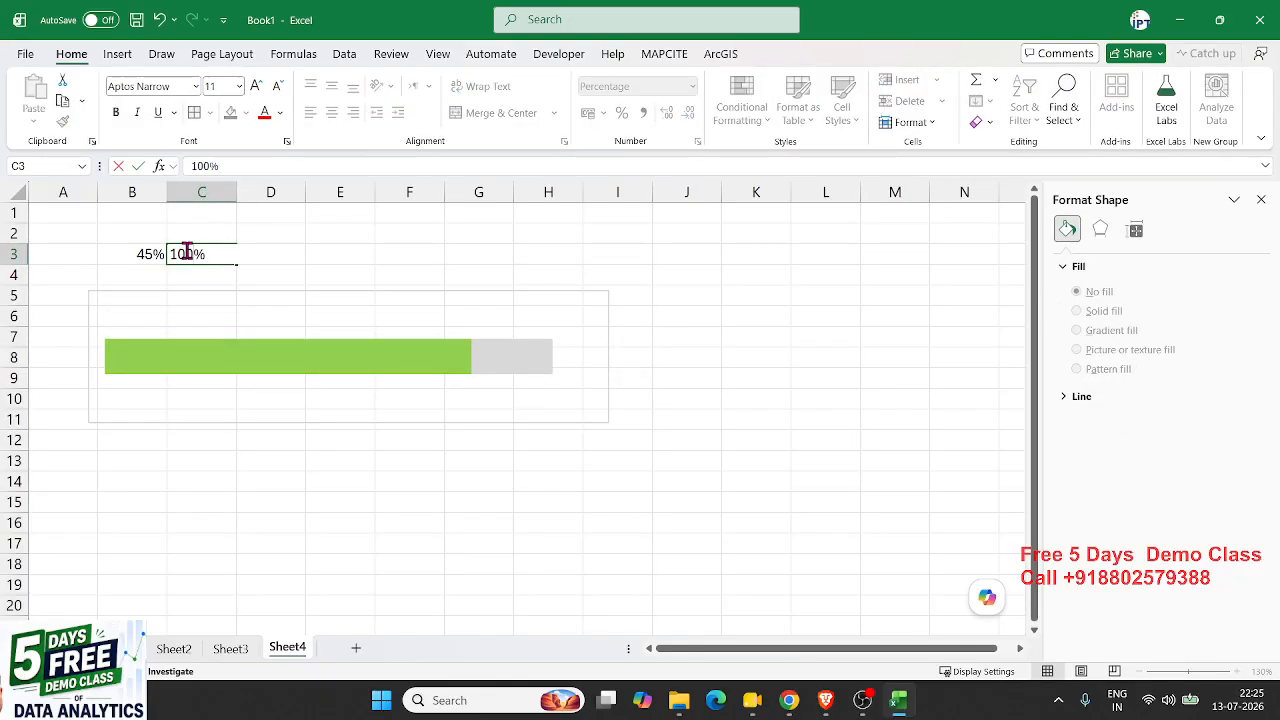
key("Return")
left_click(337, 461)
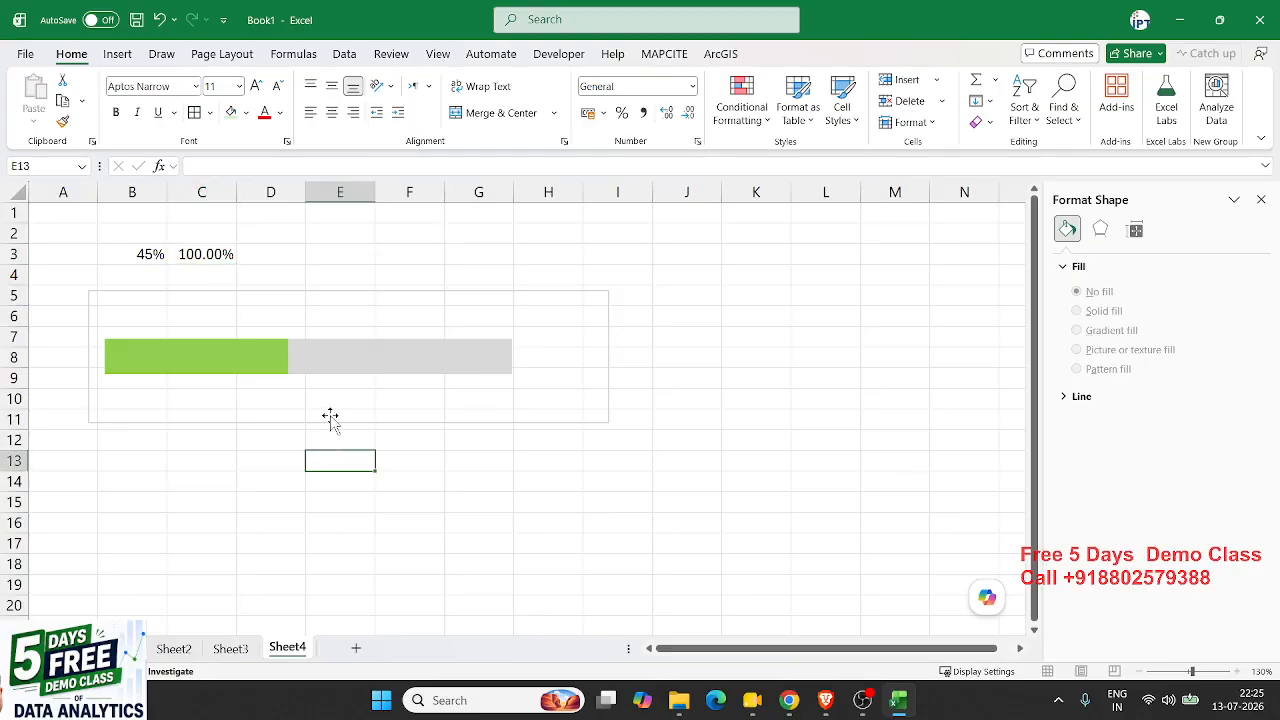
- Remove the chart's border line and move it to rows 3–4 beside the data
left_click(331, 420)
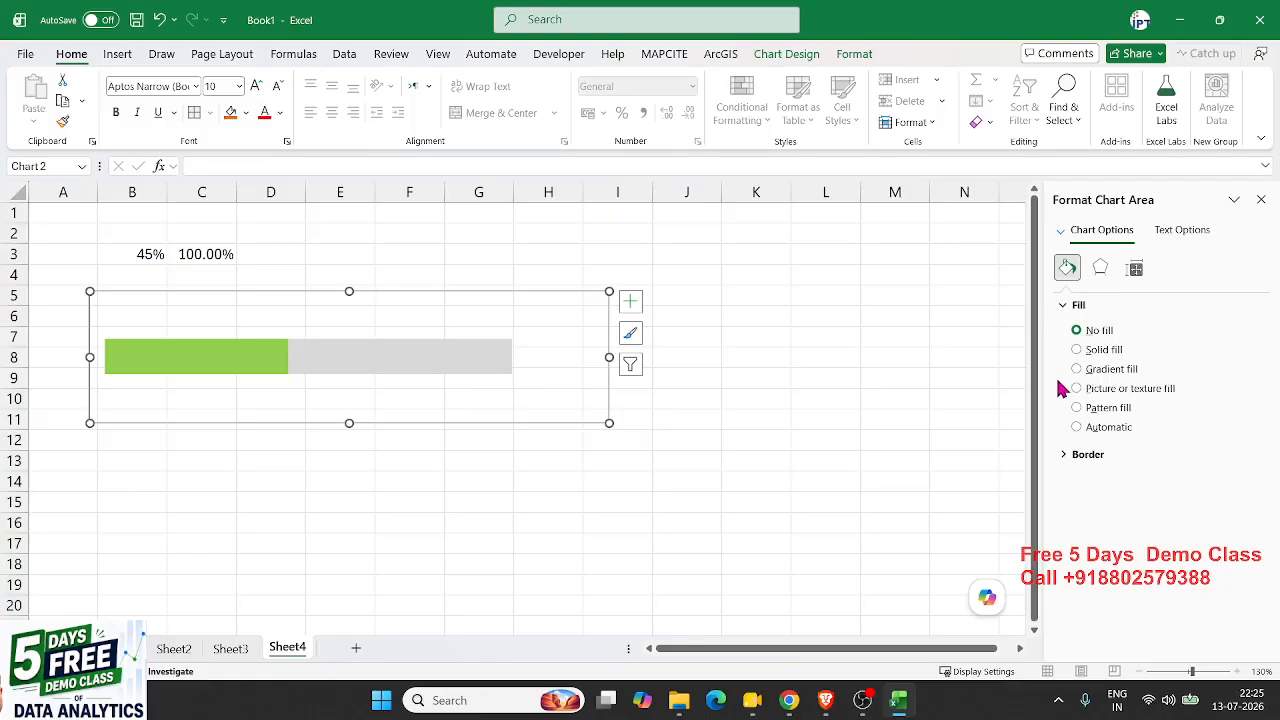
left_click(1074, 455)
left_click(1090, 482)
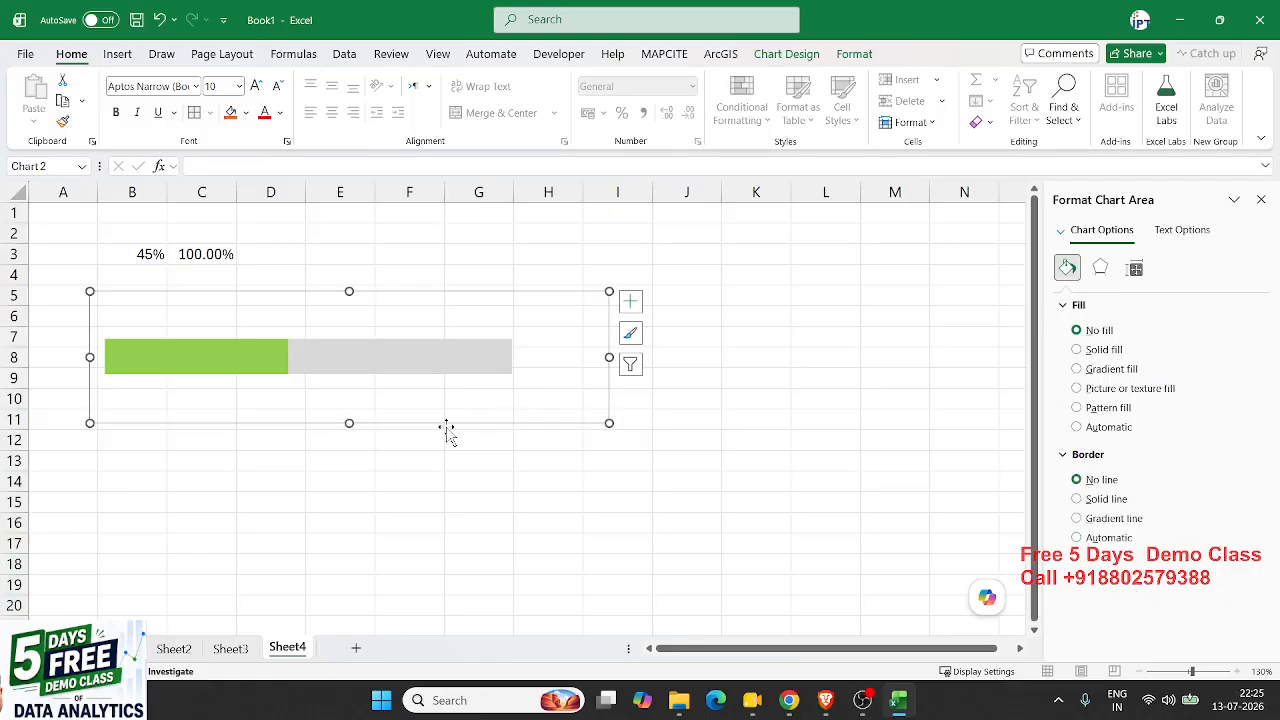
left_click_drag(444, 428, 864, 299)
left_click(751, 418)
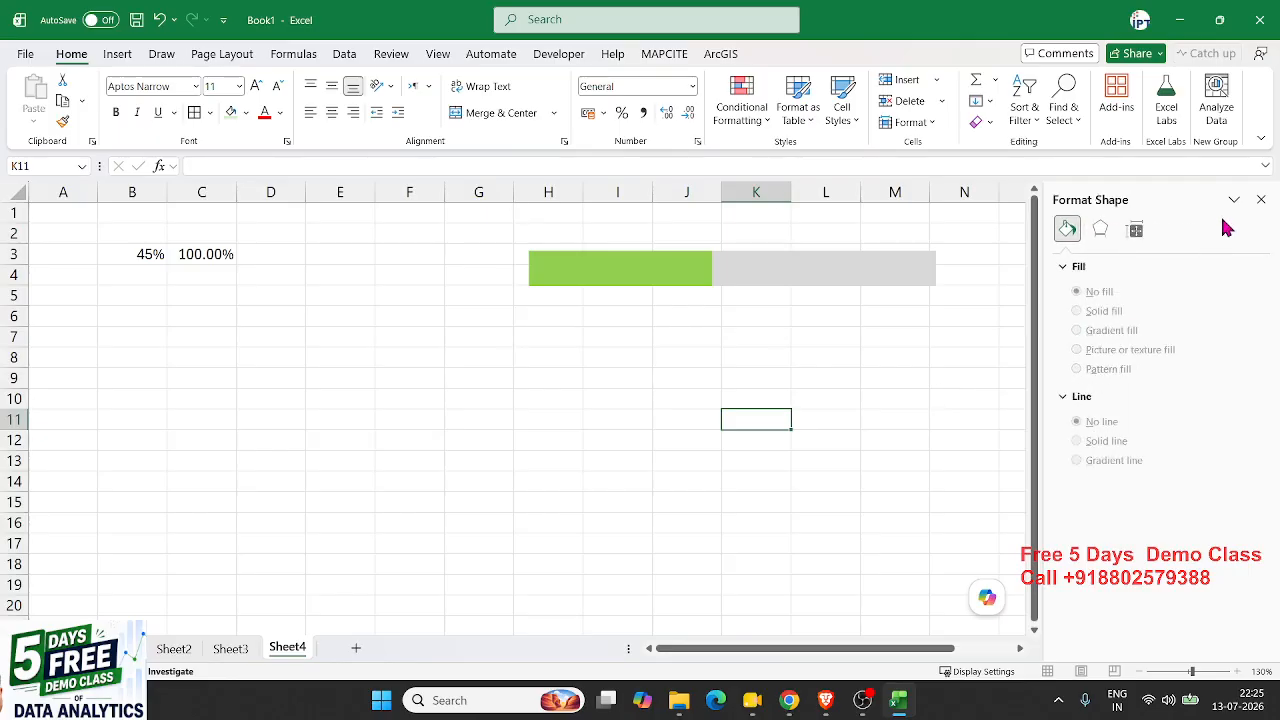
left_click(1261, 200)
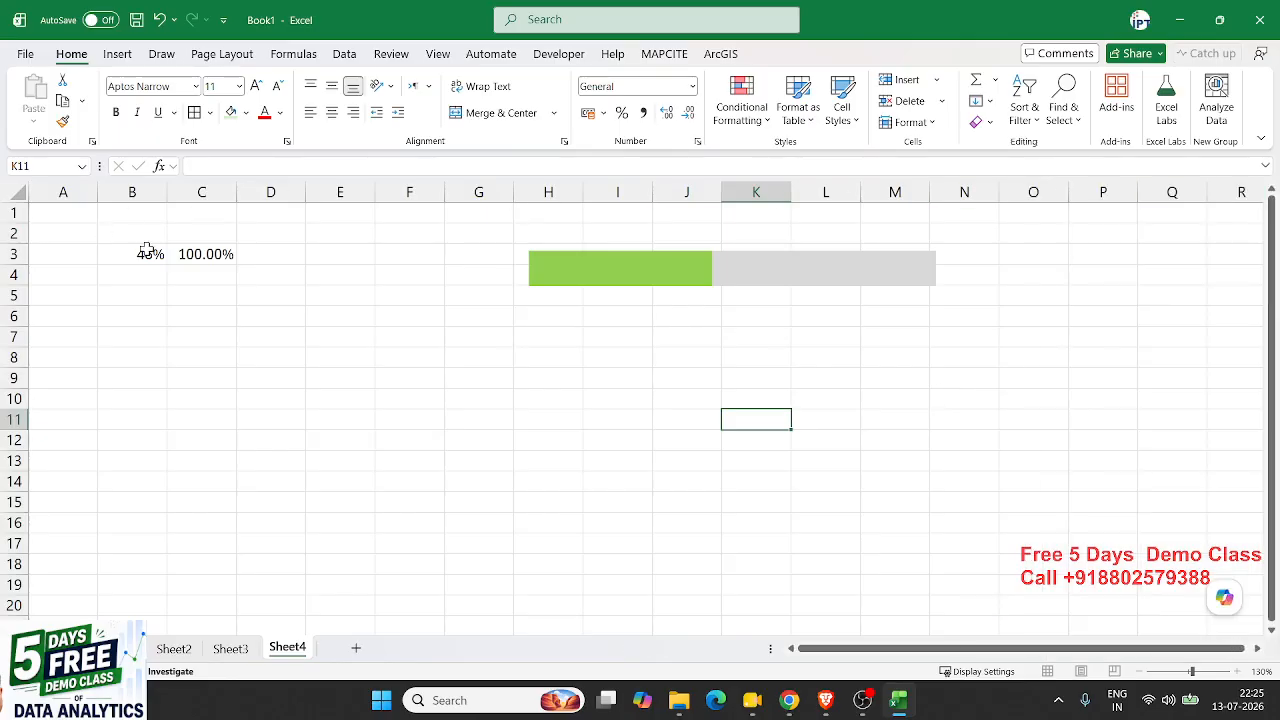
left_click_drag(146, 250, 215, 256)
left_click(117, 53)
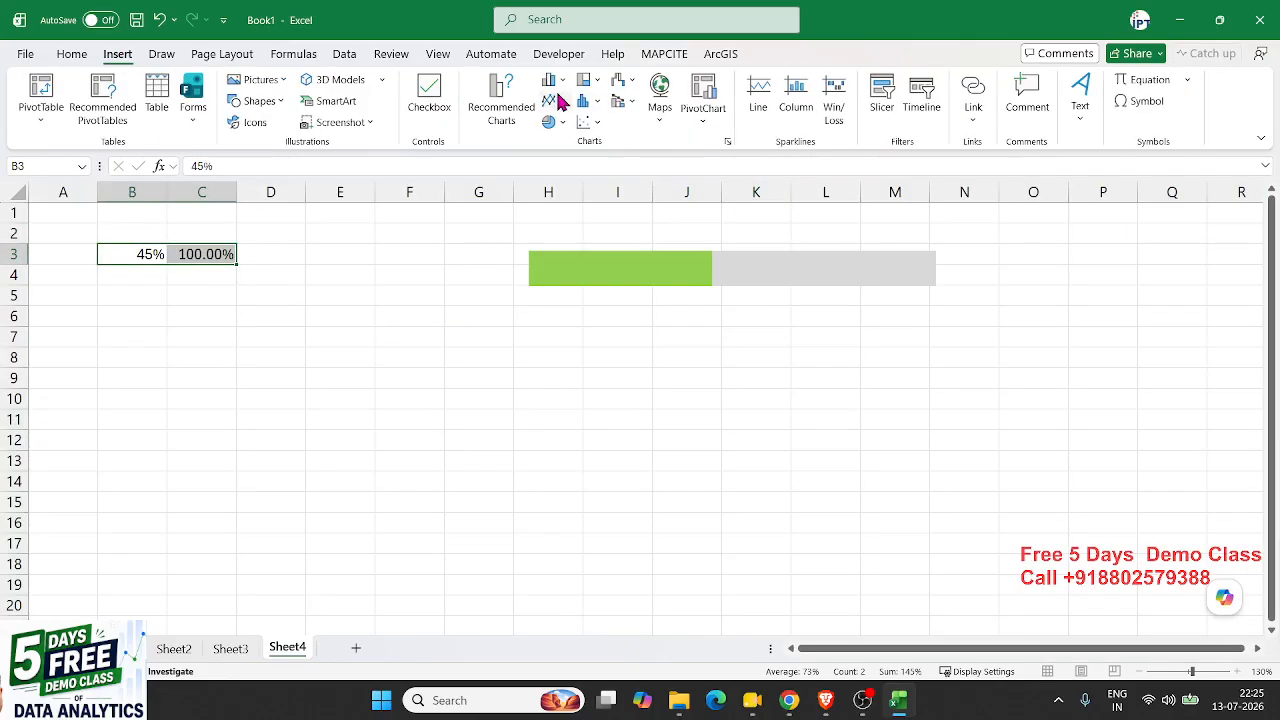
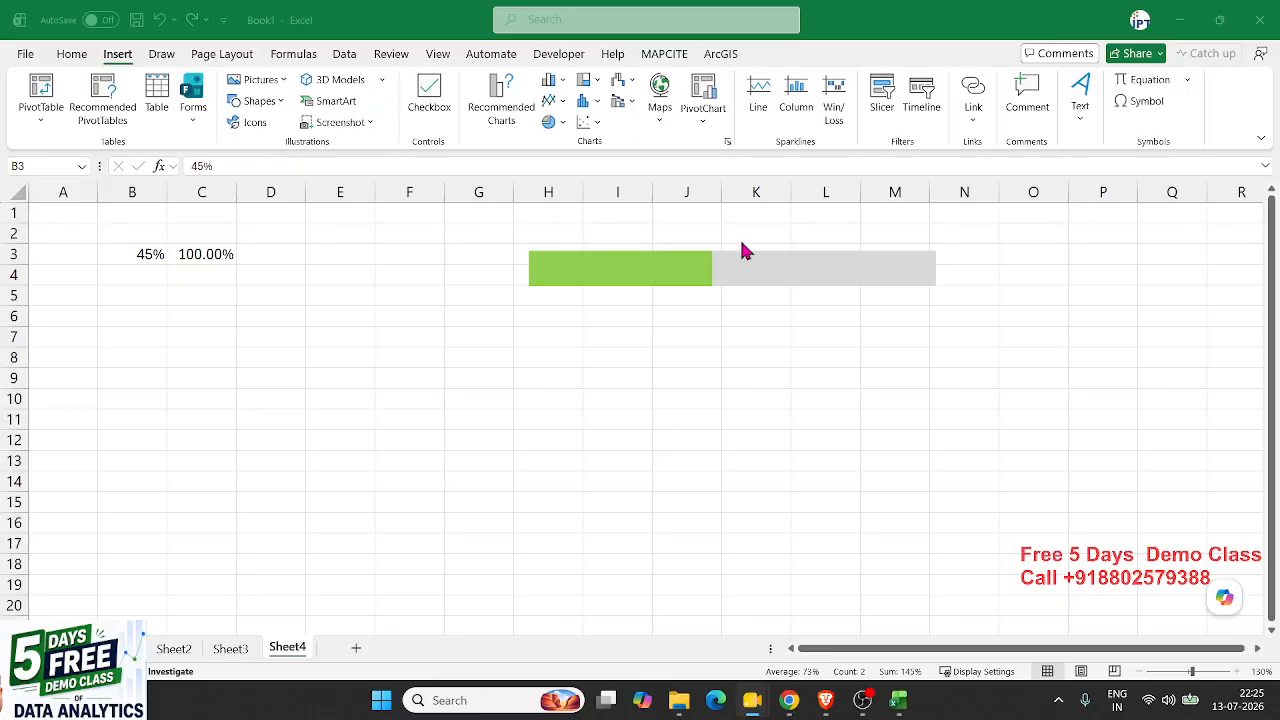
- Insert a clustered column chart of B3:C3, move it below the data, and switch rows/columns
left_click(562, 85)
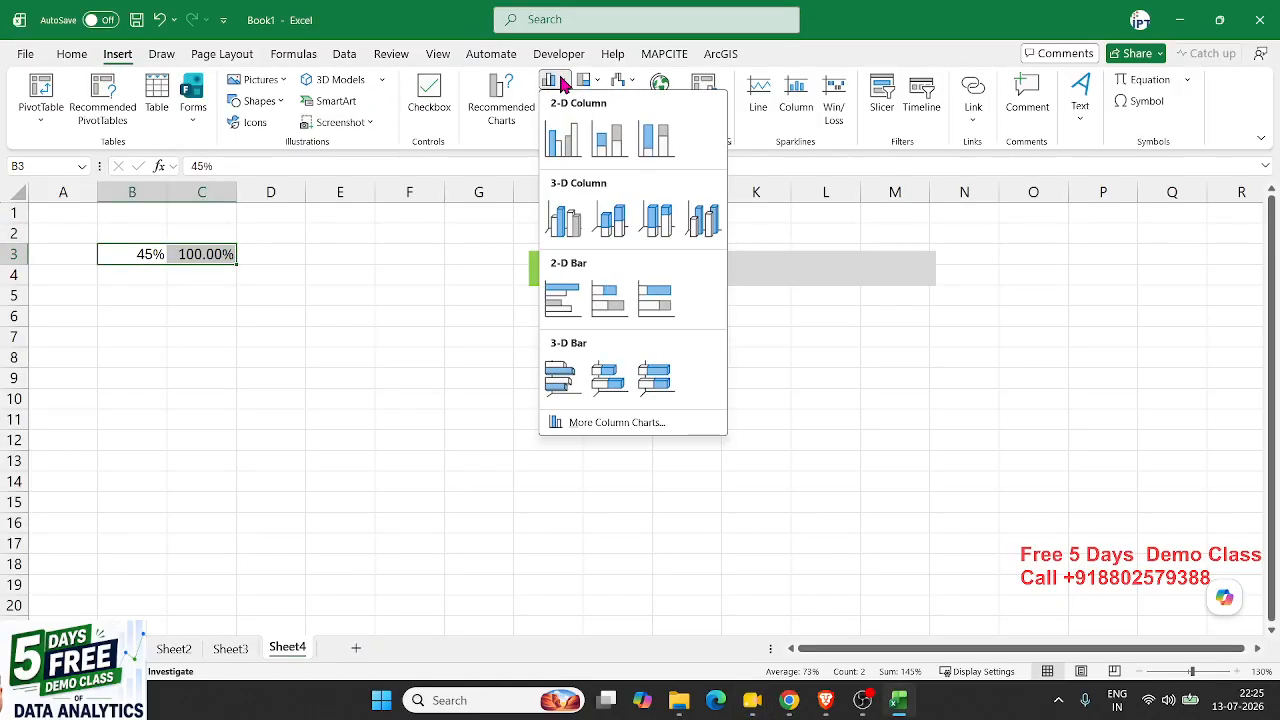
left_click(559, 137)
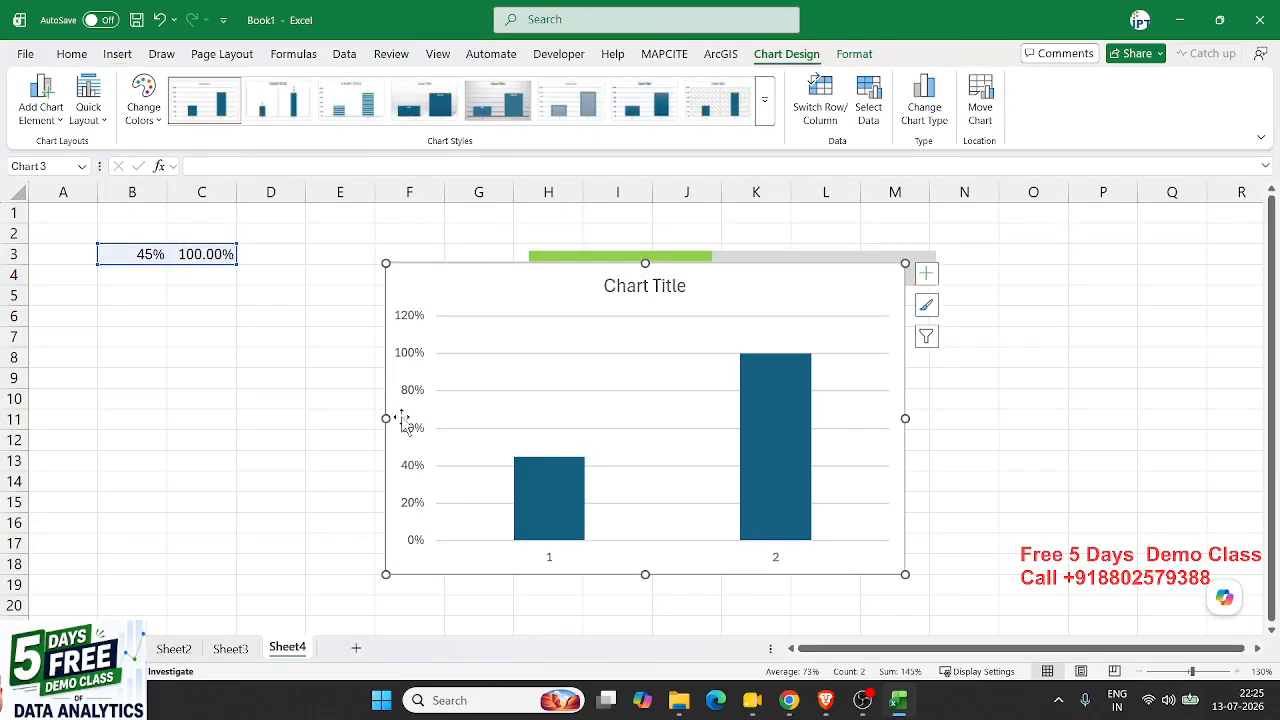
left_click_drag(389, 423, 56, 443)
left_click(822, 110)
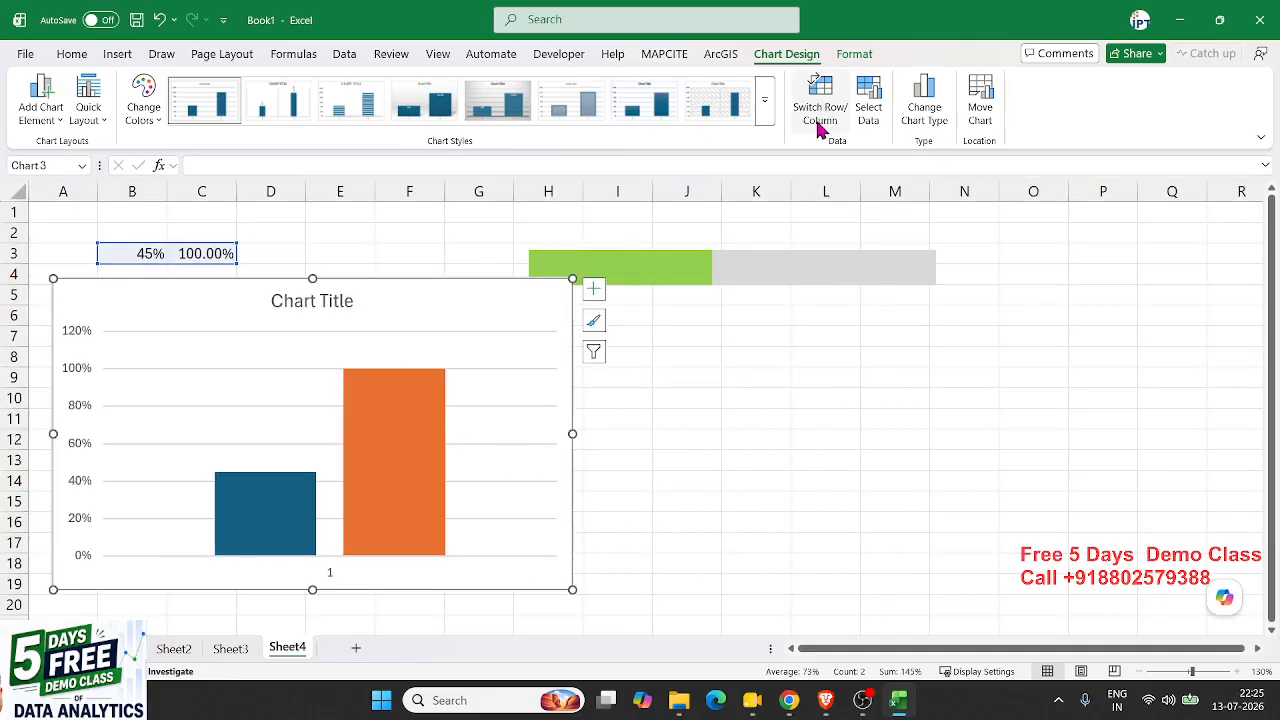
- Set the series overlap to 100% and change the orange series order to 1
right_click(369, 467)
left_click(441, 650)
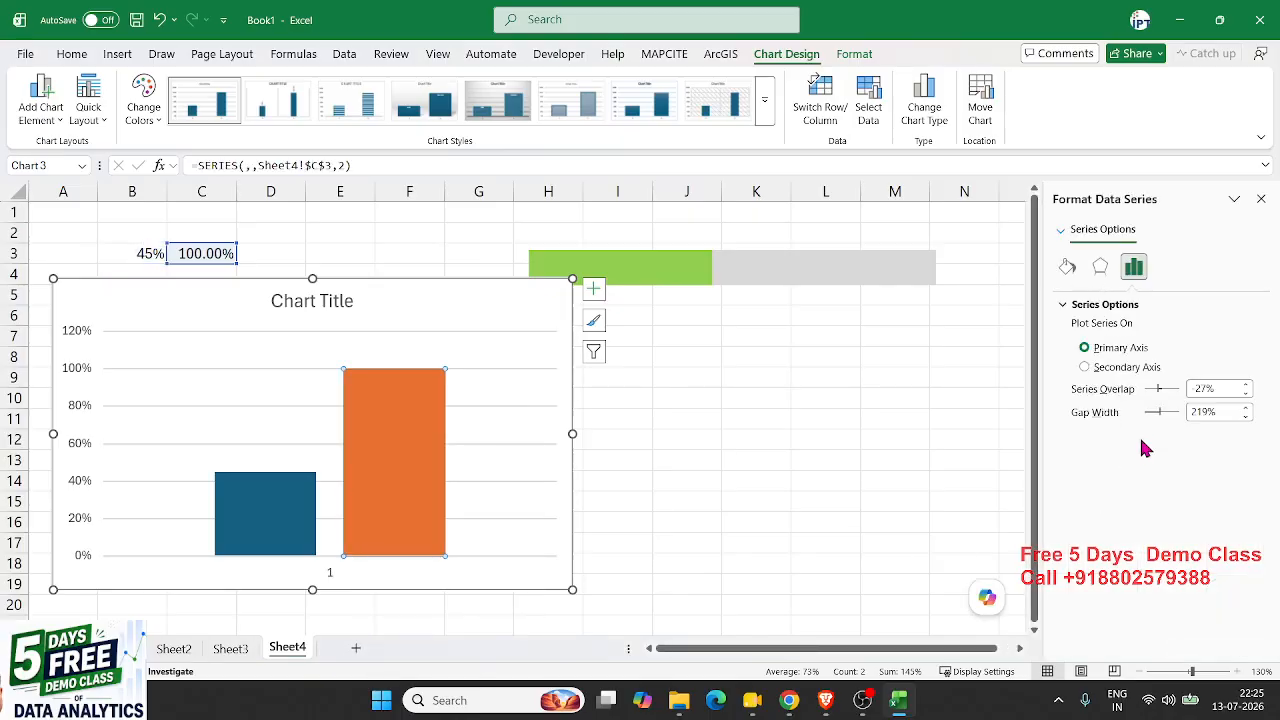
left_click_drag(1159, 414, 1190, 400)
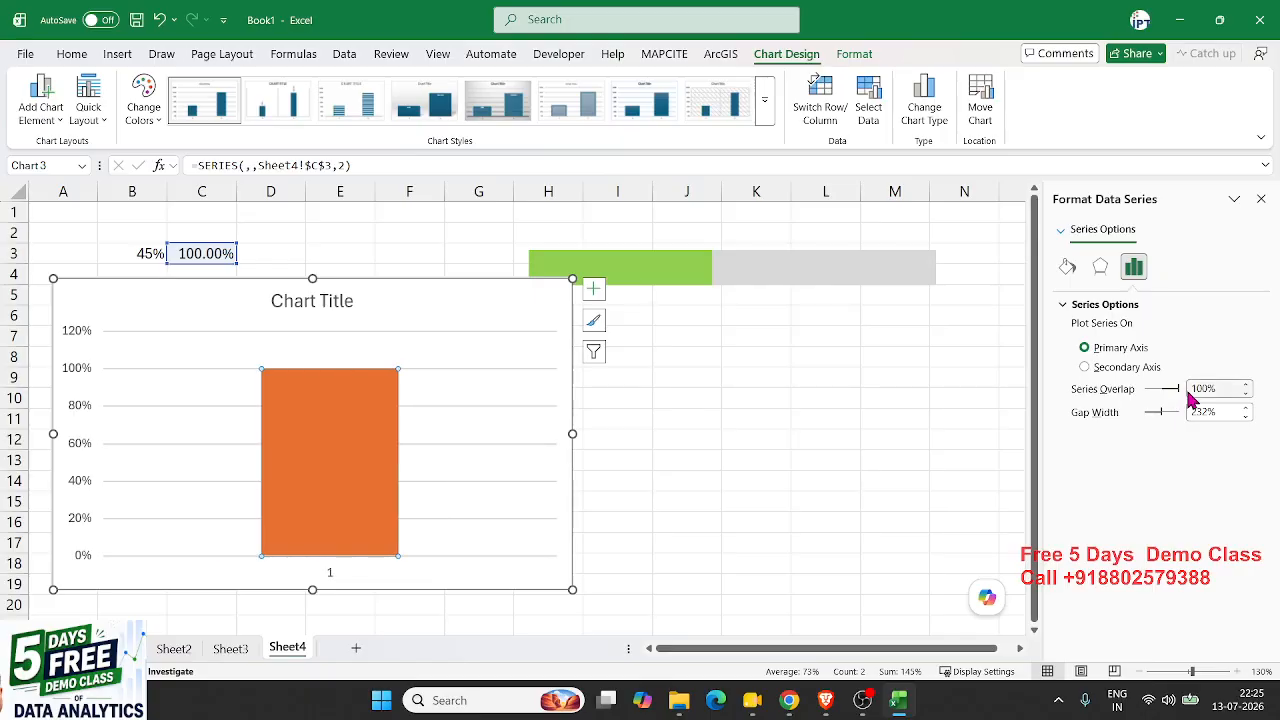
left_click(341, 165)
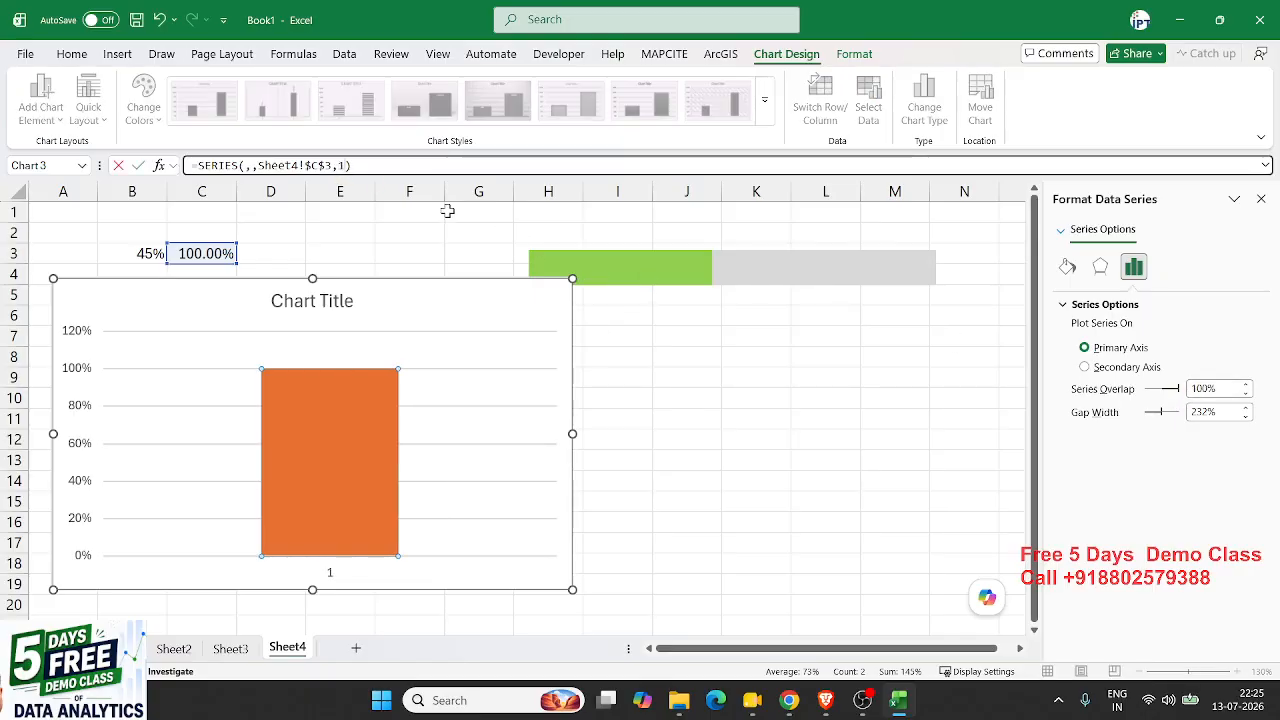
key("Return")
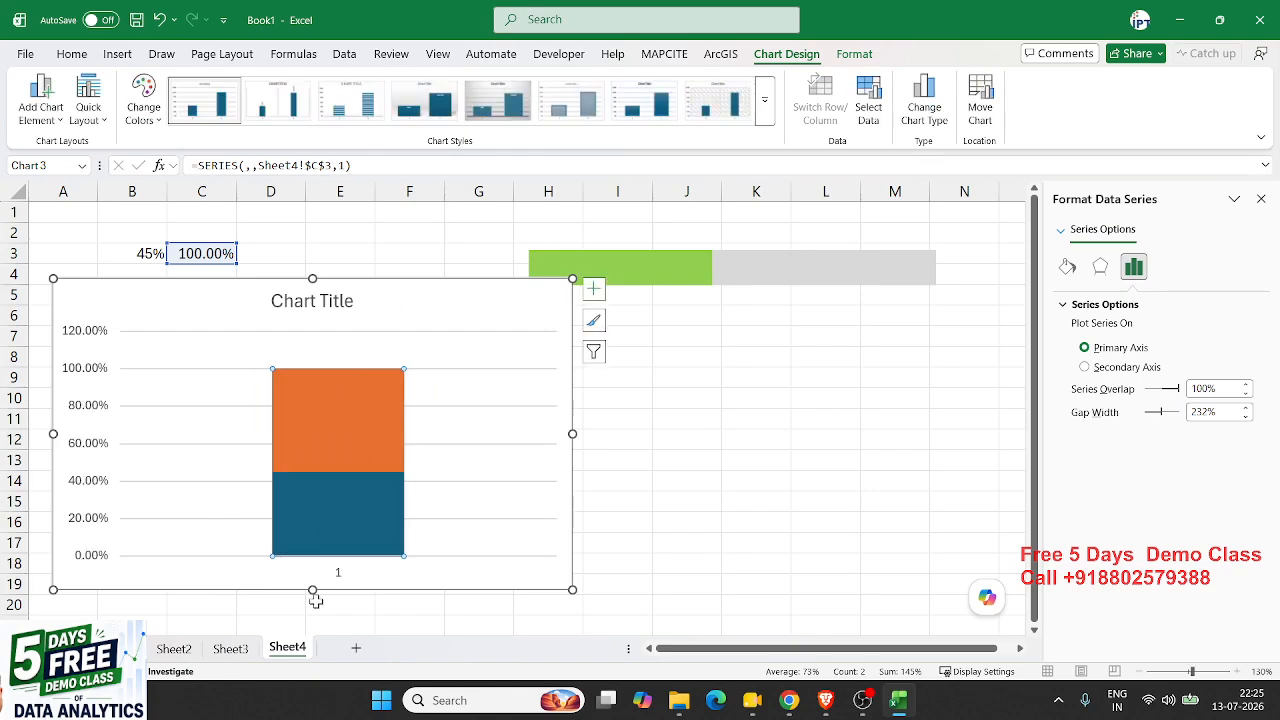
- Drag the chart's bottom edge down to make it taller
scroll(374, 592, "down", 3)
left_click_drag(311, 428, 310, 551)
scroll(371, 529, "up", 1)
scroll(378, 531, "down", 1)
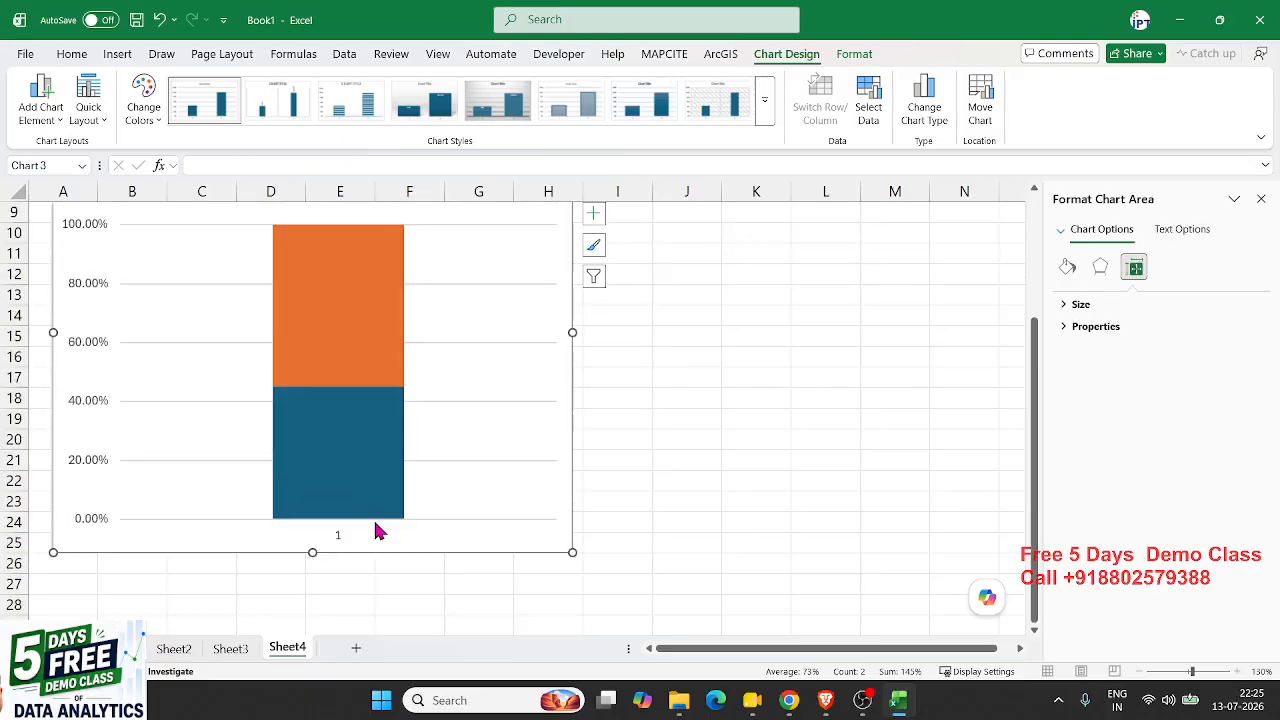
- Hide the chart's axes, gridlines, chart title and axis titles
left_click(600, 214)
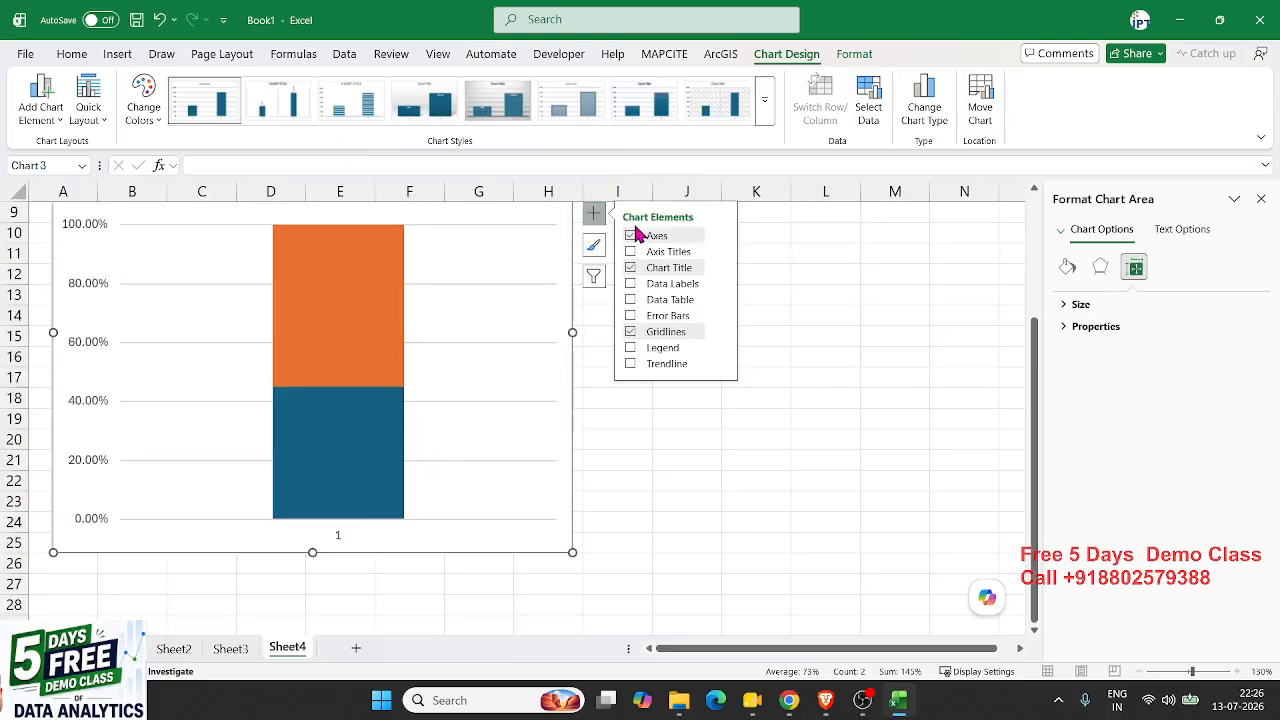
left_click(630, 235)
left_click(630, 252)
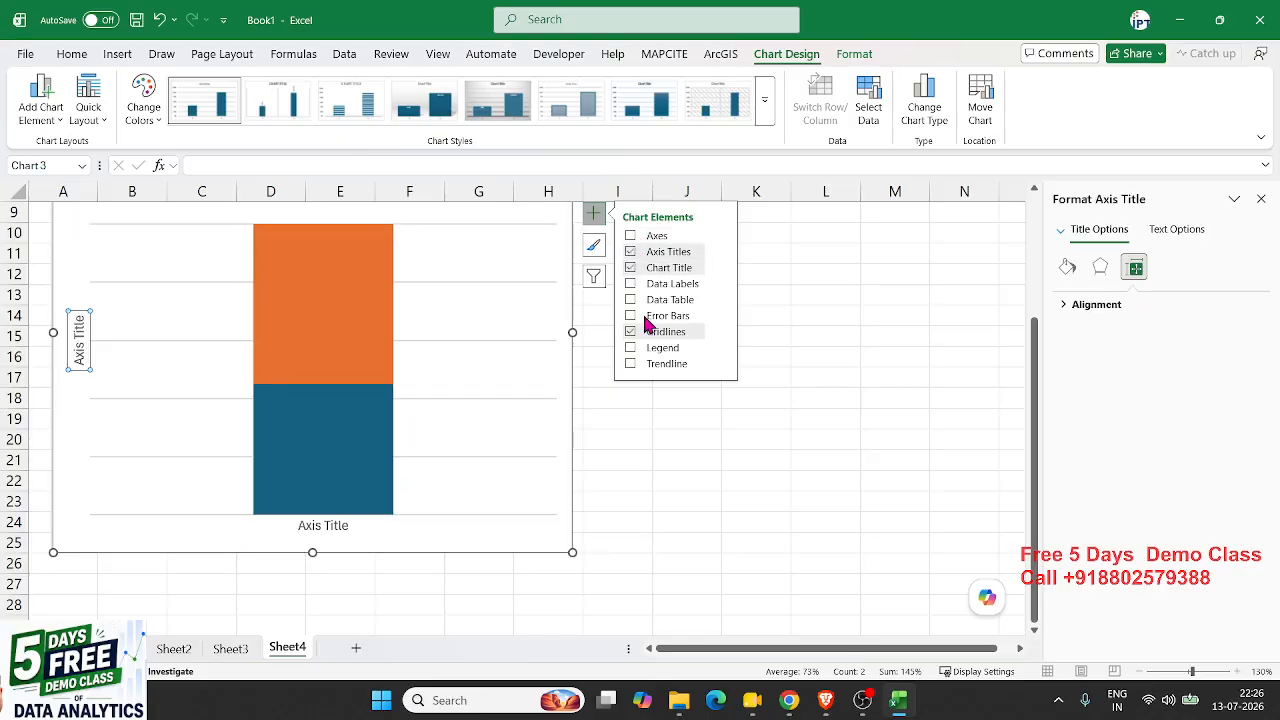
left_click(630, 332)
left_click(630, 268)
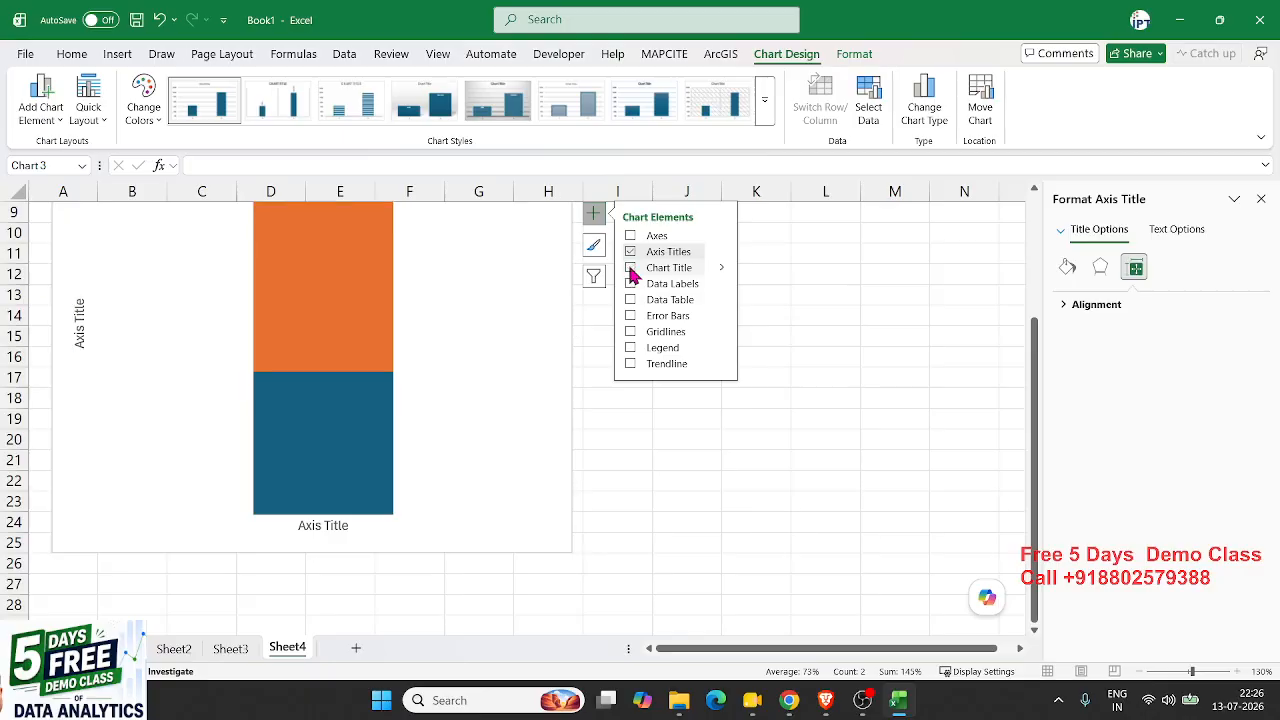
left_click(630, 252)
left_click(663, 483)
scroll(663, 483, "up", 2)
- Draw a flowchart cylinder shape to the right of the chart
left_click(740, 396)
left_click(120, 54)
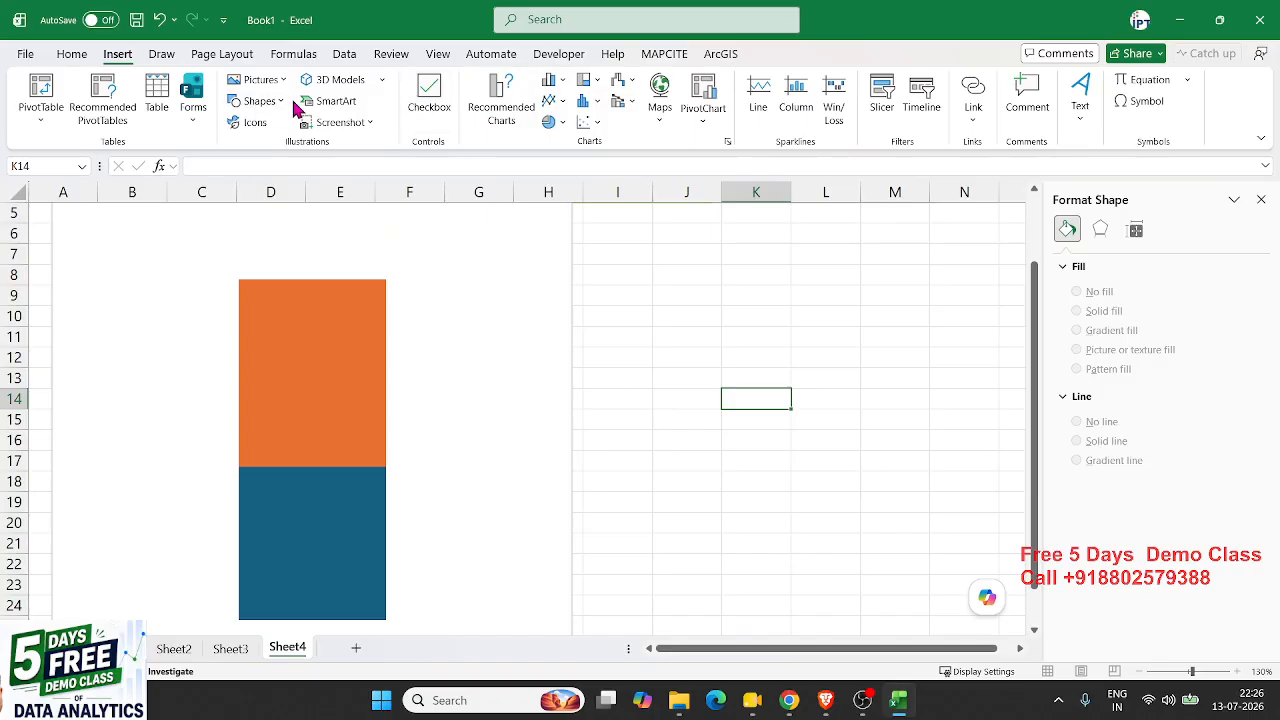
left_click(283, 104)
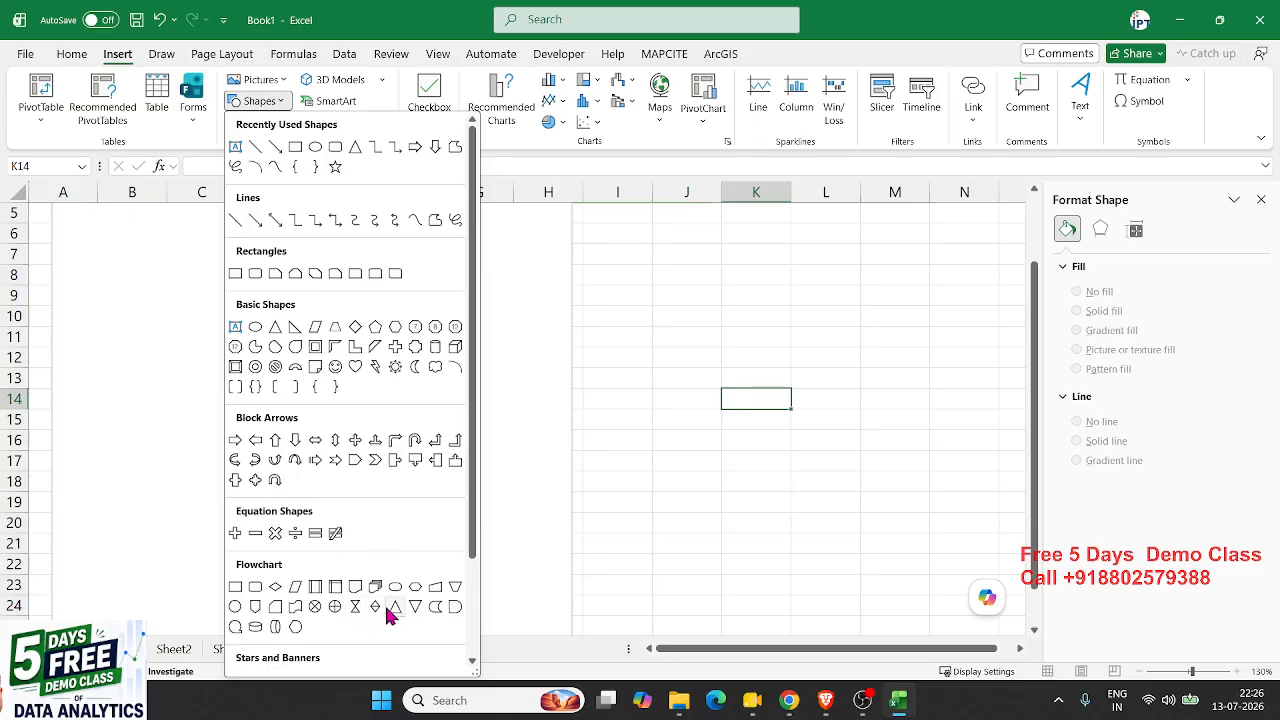
left_click(252, 626)
left_click_drag(704, 260, 867, 577)
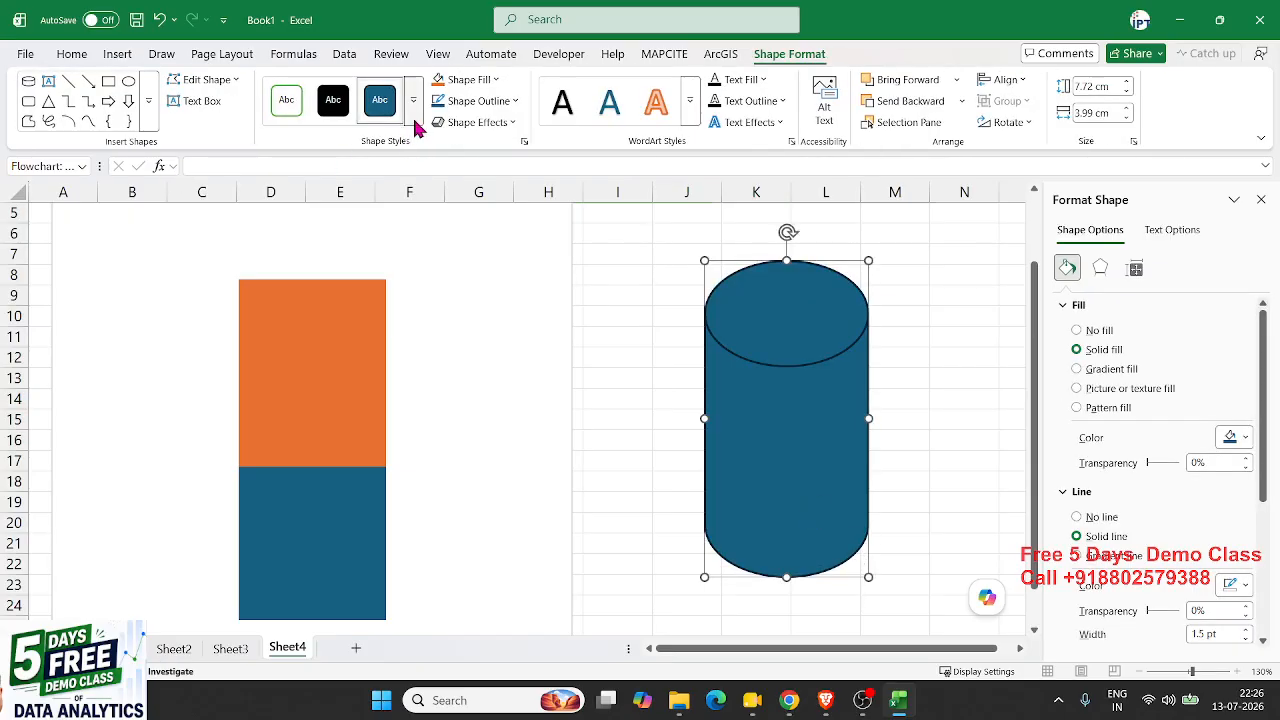
- Give the cylinder a thick red outline and no fill
left_click(508, 101)
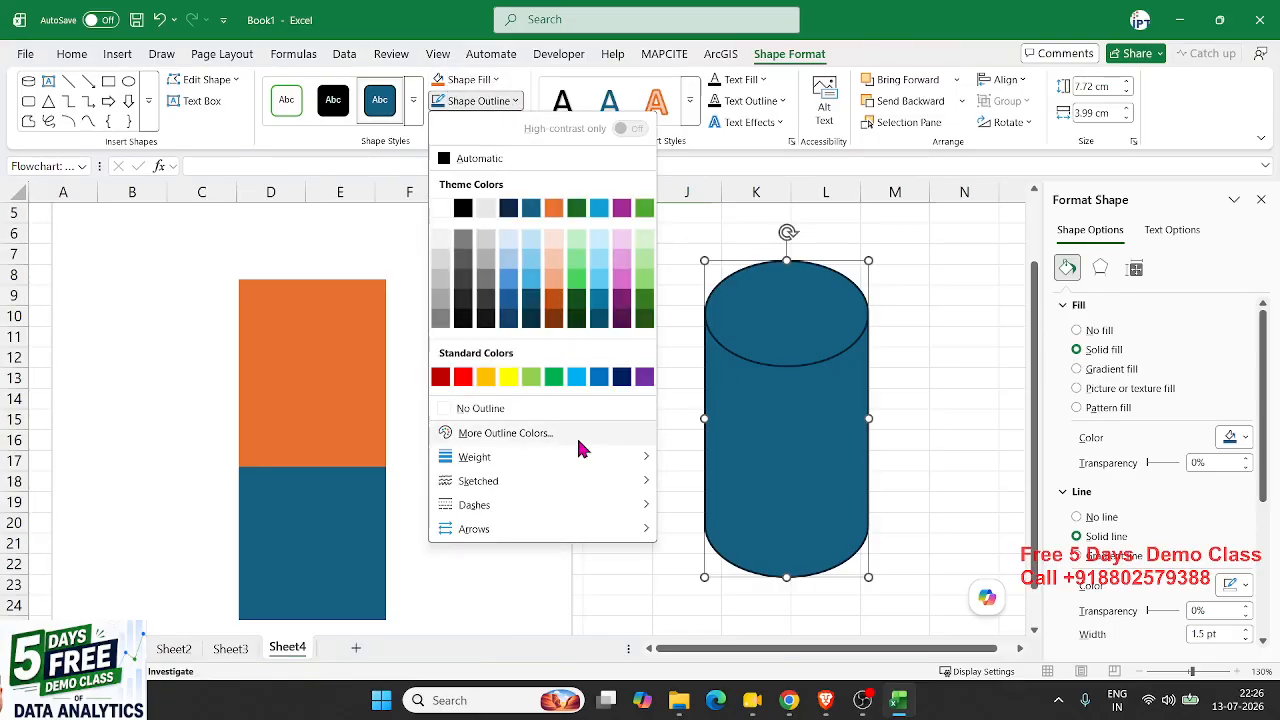
left_click(463, 376)
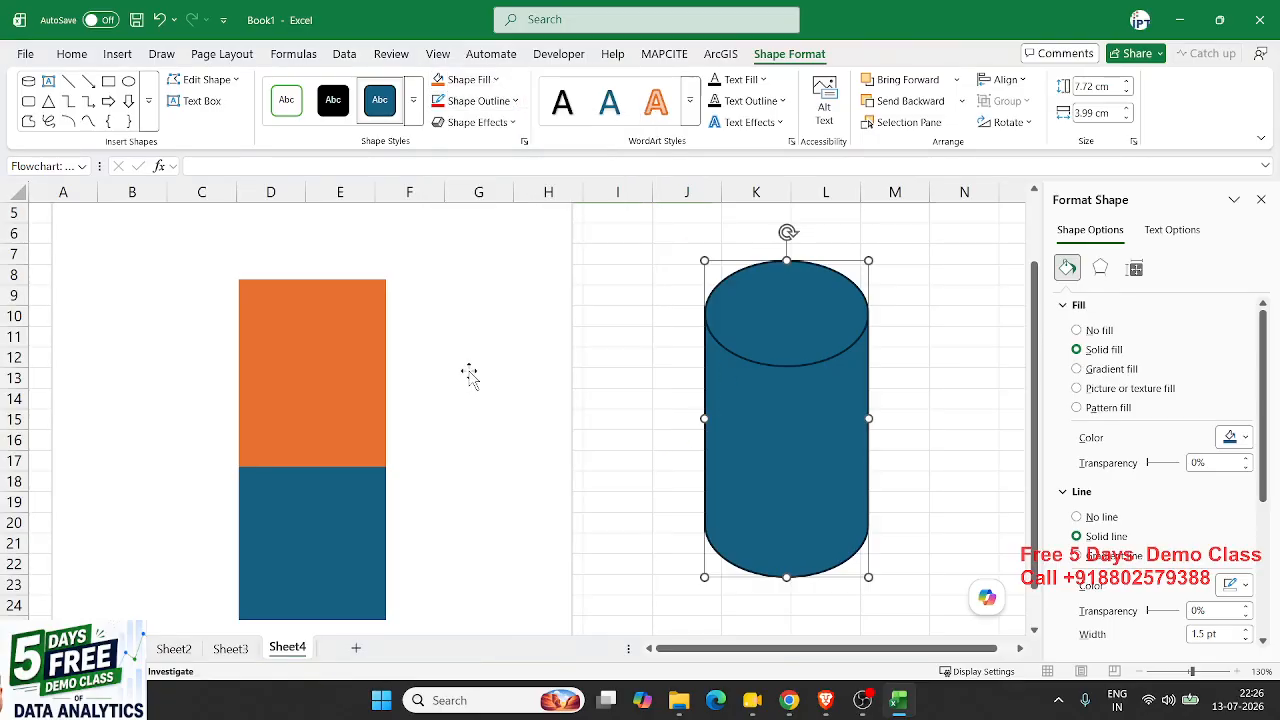
left_click(514, 101)
mouse_move(611, 487)
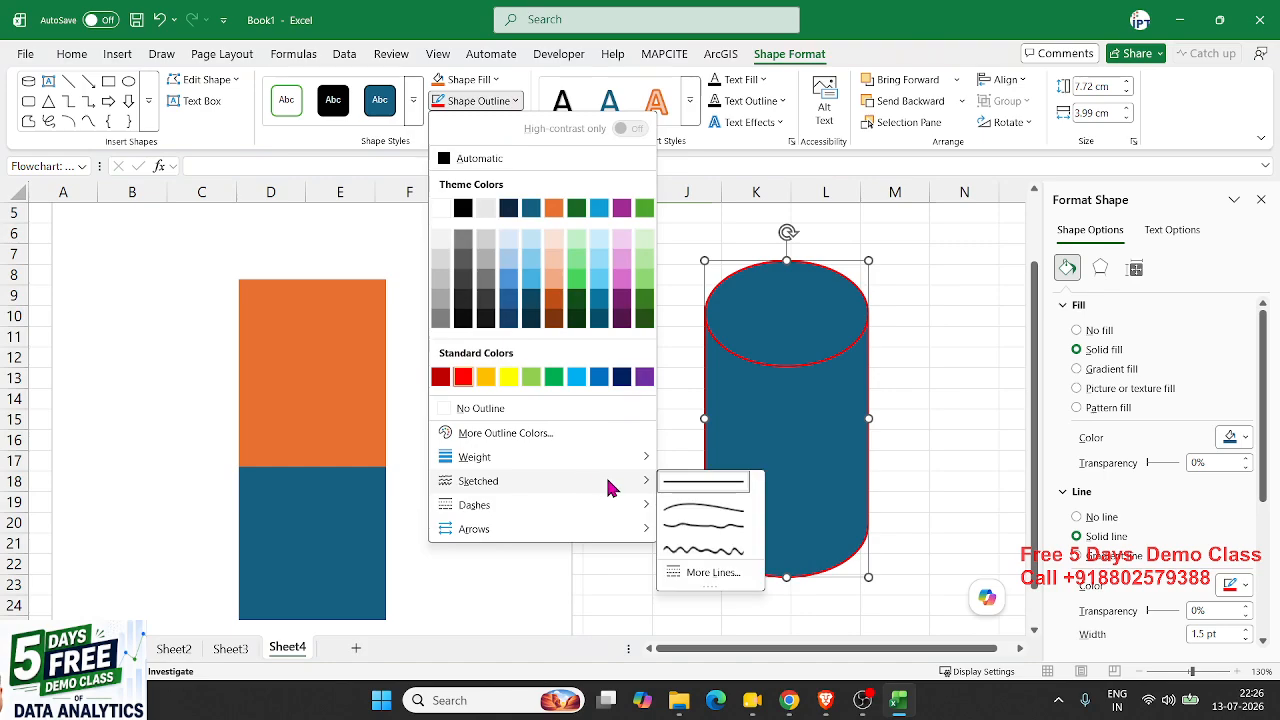
mouse_move(588, 456)
left_click(731, 583)
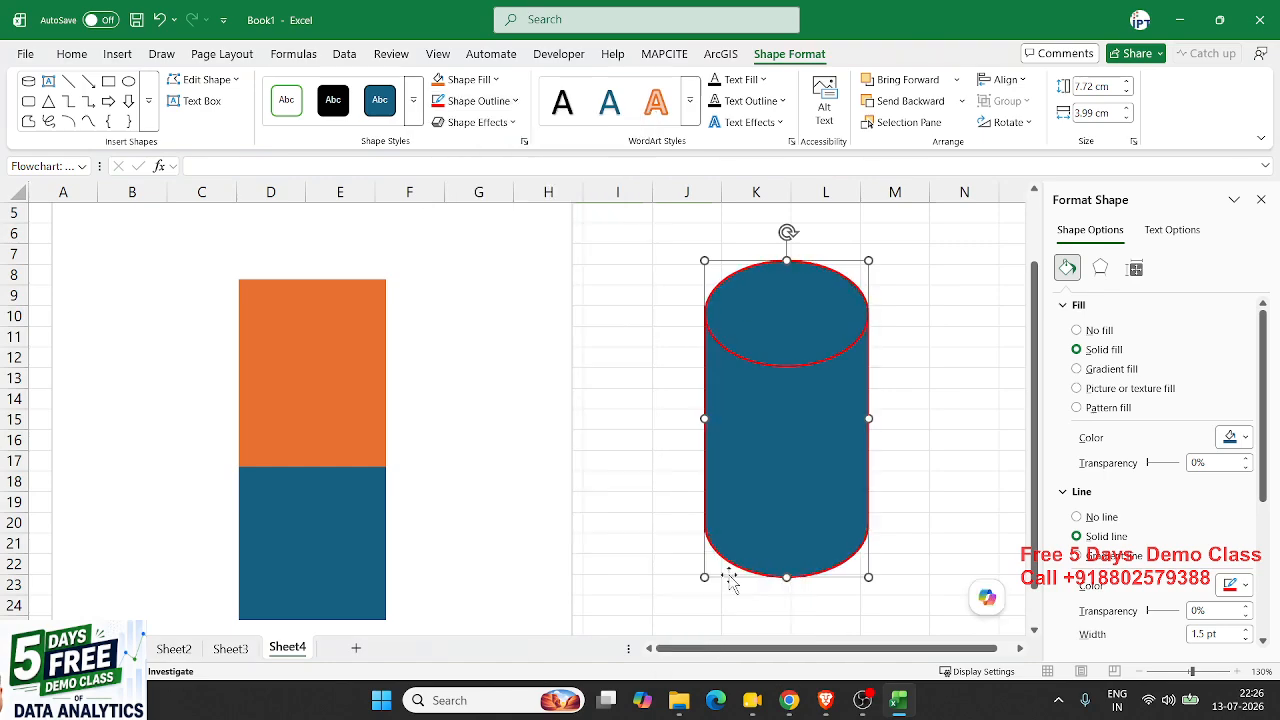
left_click(497, 84)
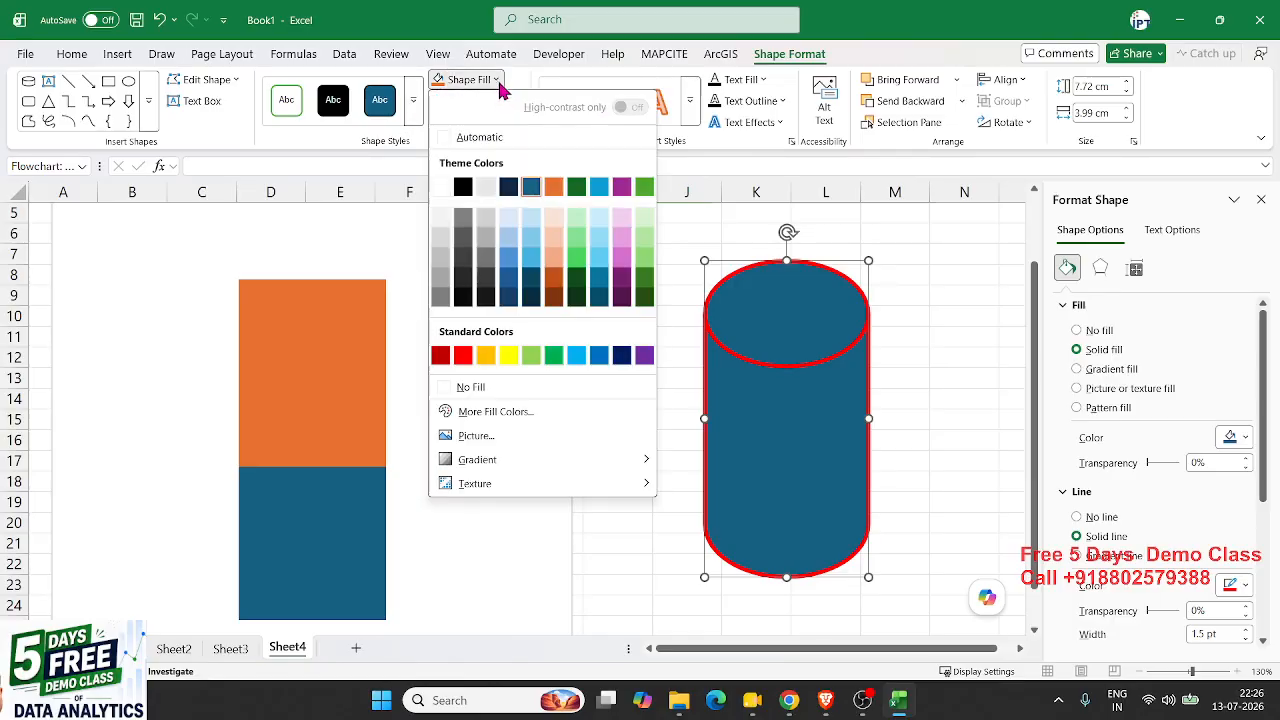
left_click(468, 386)
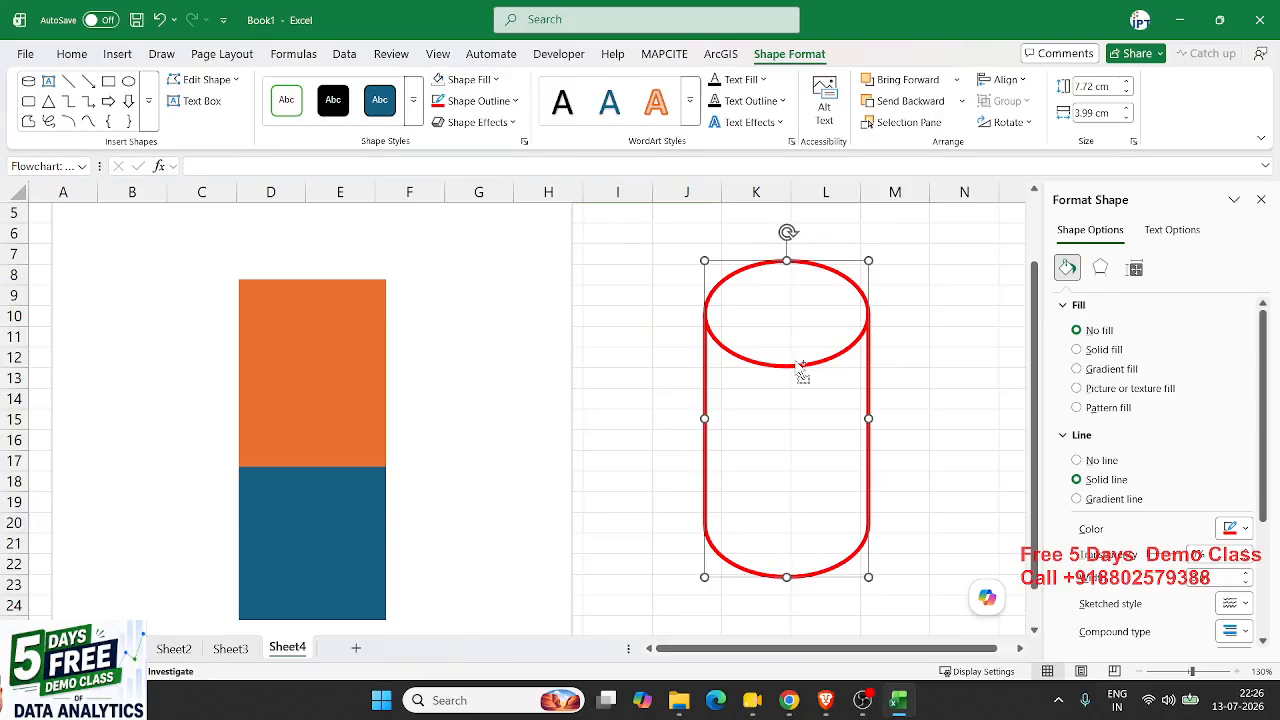
left_click(352, 316)
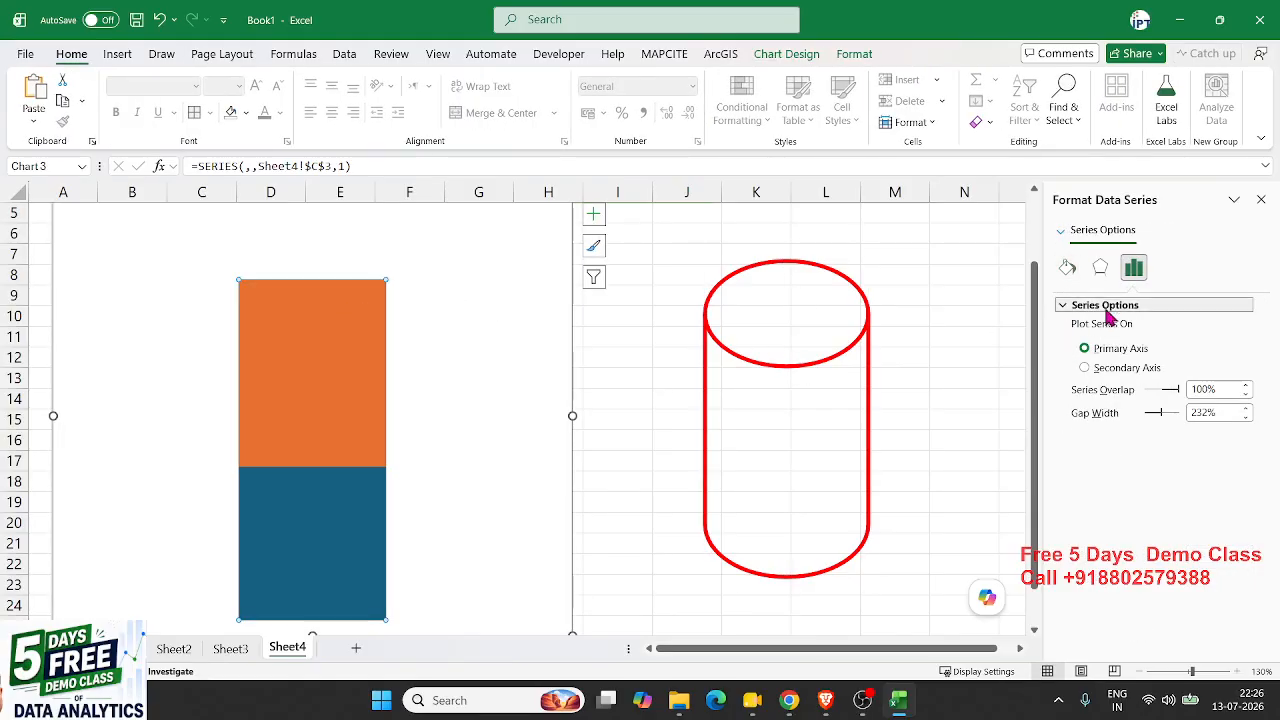
- Fill the orange 100% series with the copied outlined-cylinder picture from the clipboard
left_click(1067, 267)
left_click(1076, 388)
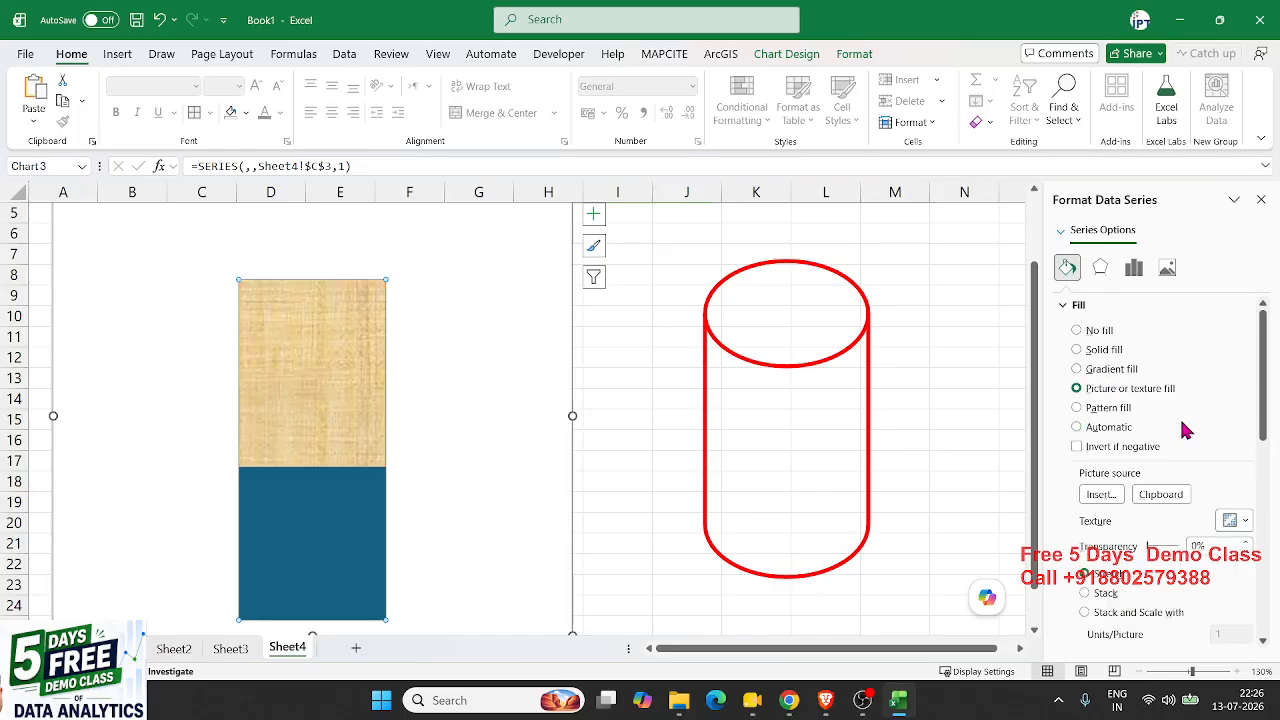
left_click(1174, 497)
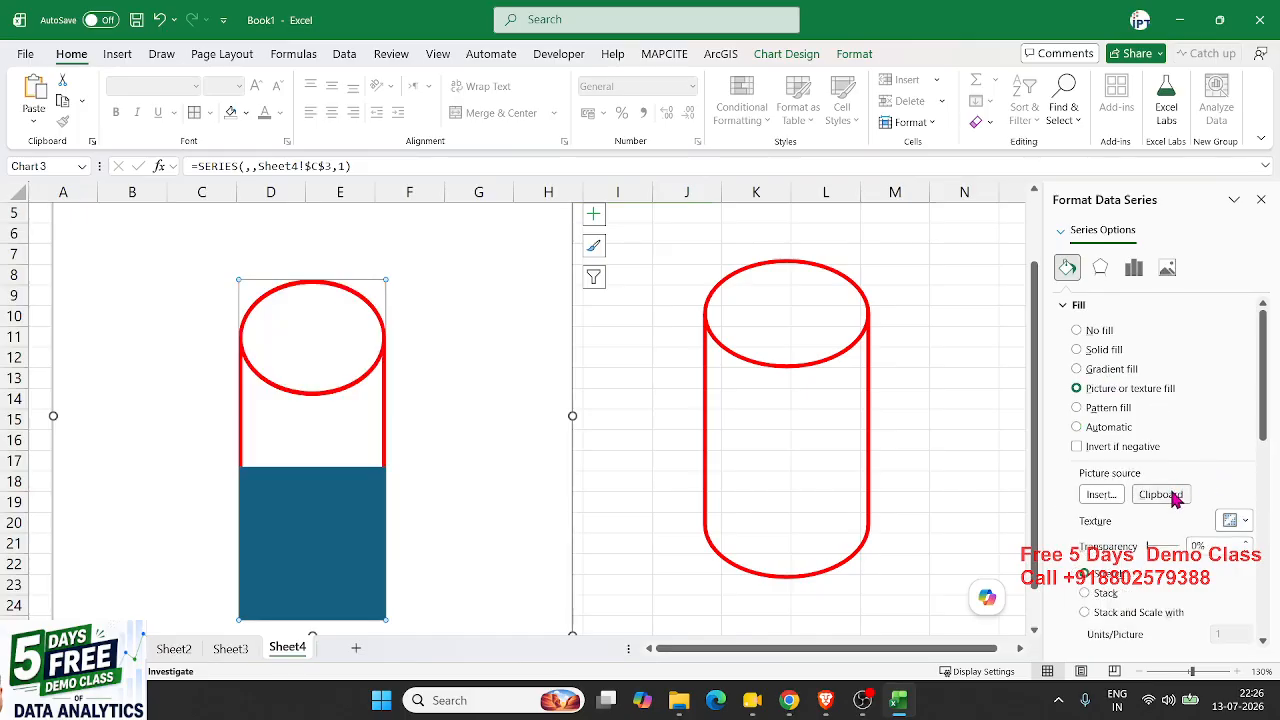
- Make the cylinder shape solid red with no outline
left_click(867, 417)
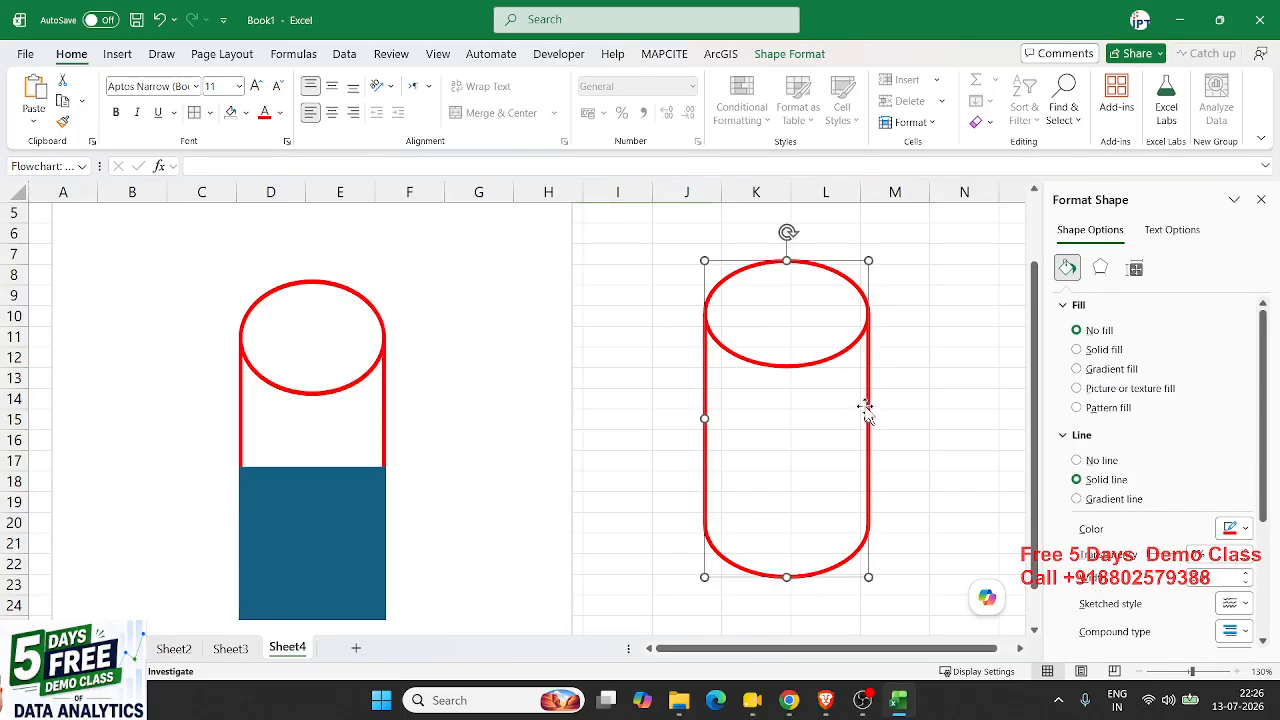
left_click(718, 54)
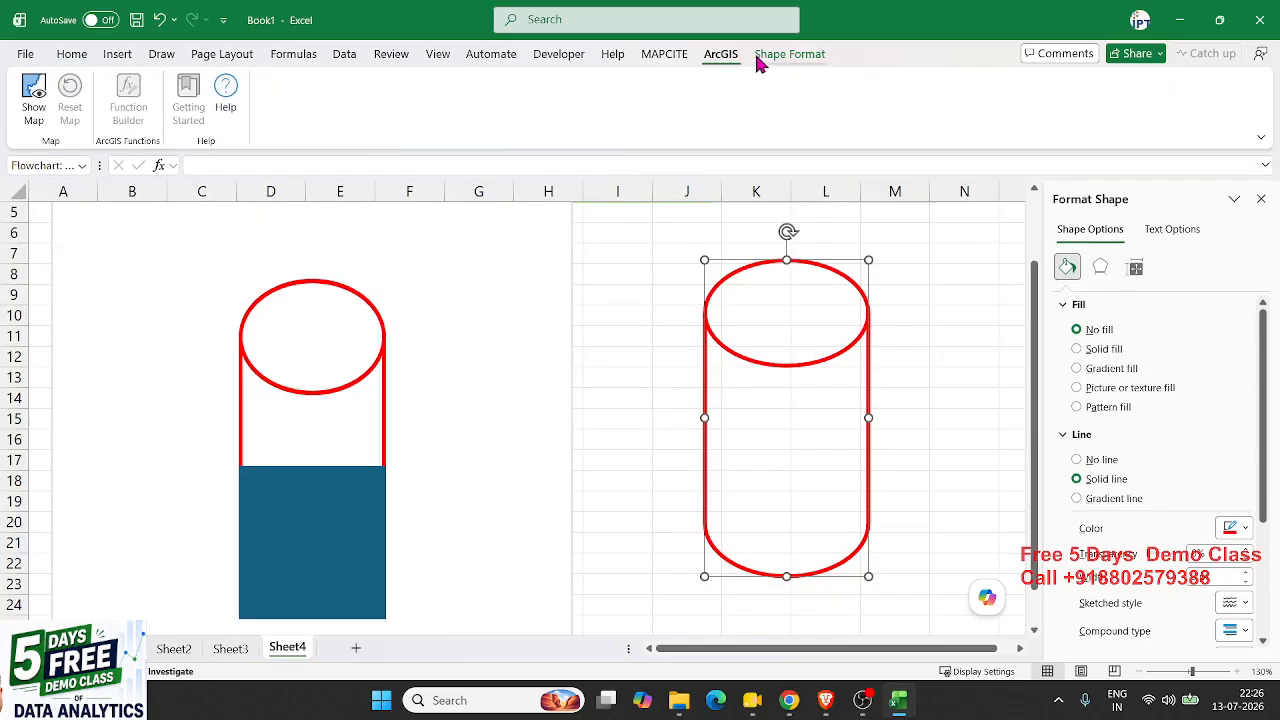
left_click(772, 58)
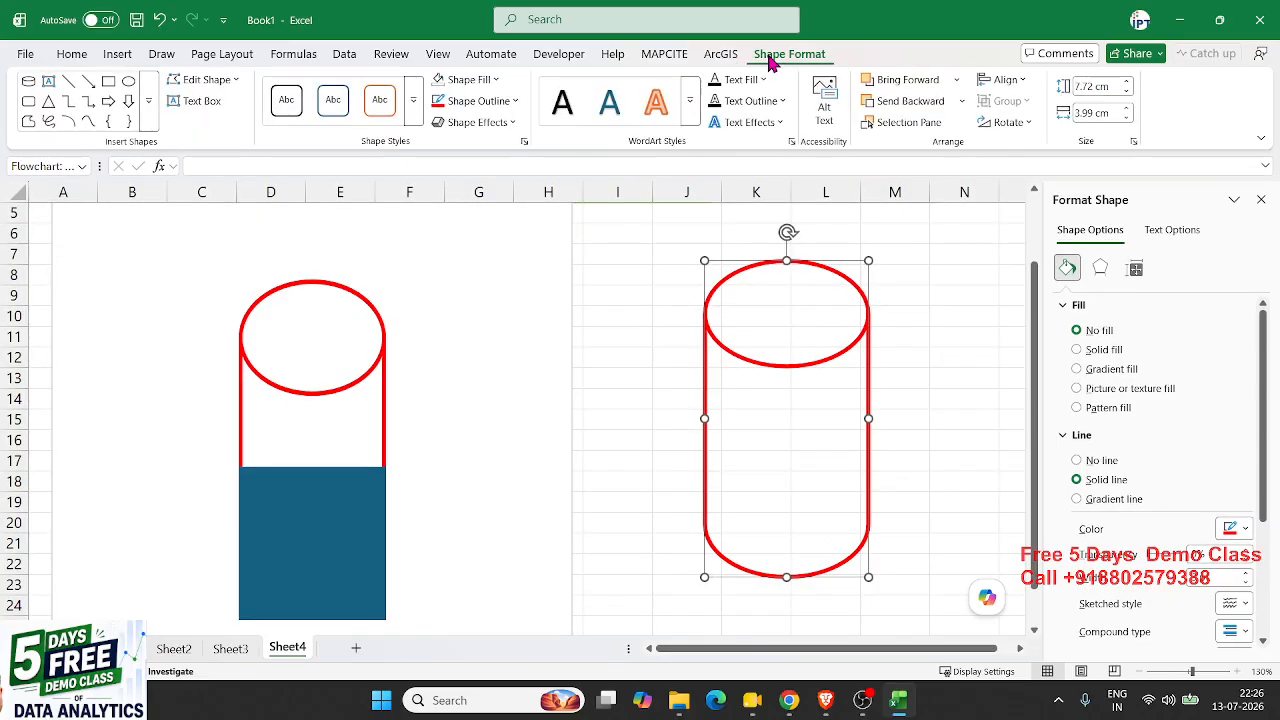
left_click(496, 79)
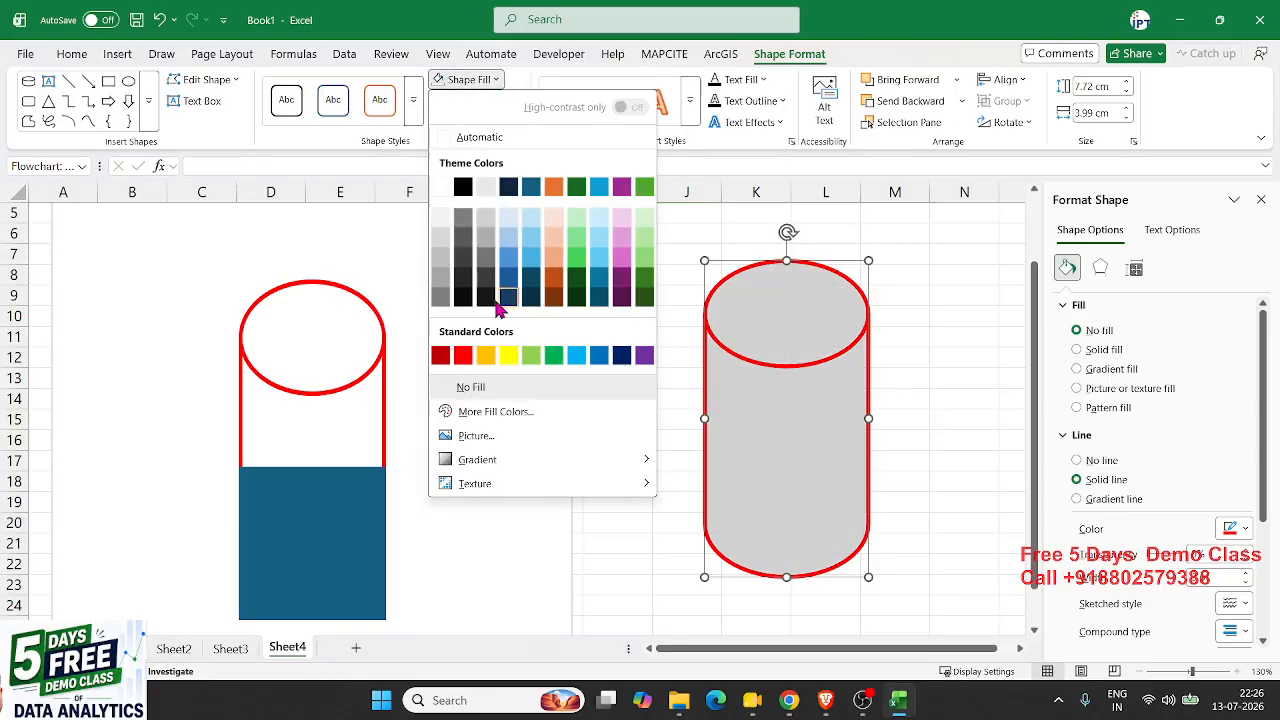
left_click(464, 356)
left_click(476, 100)
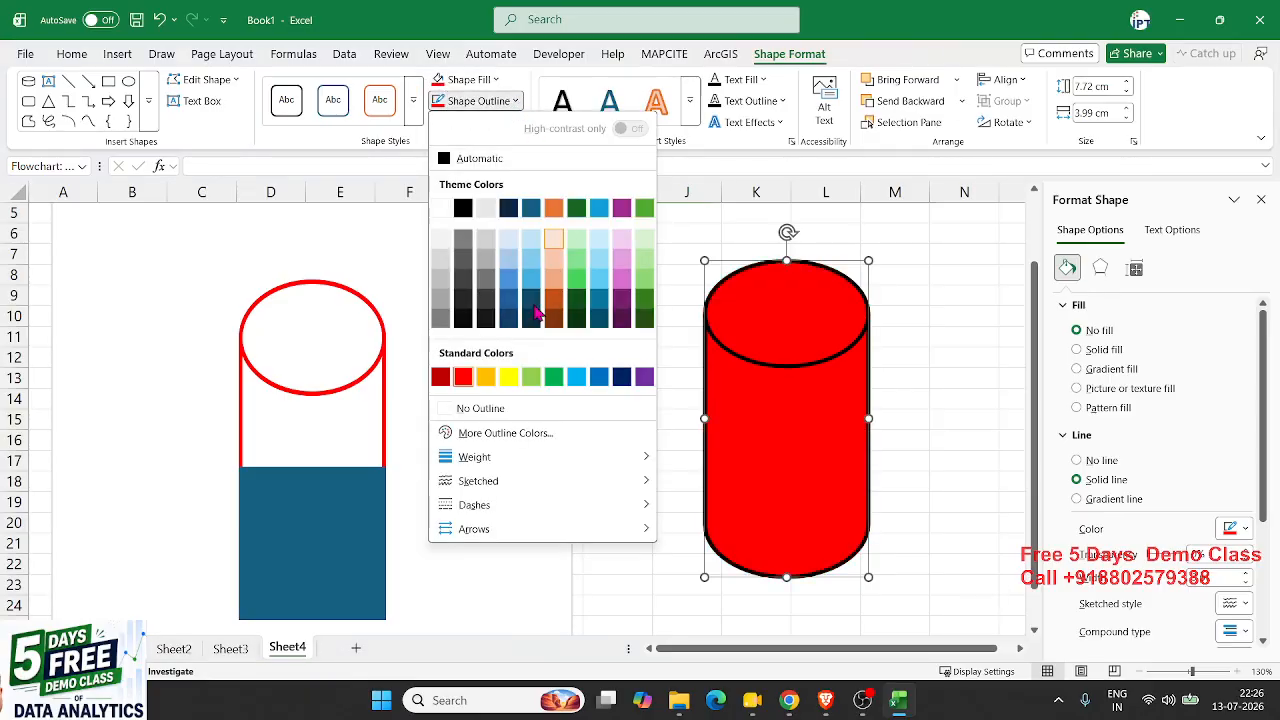
left_click(472, 414)
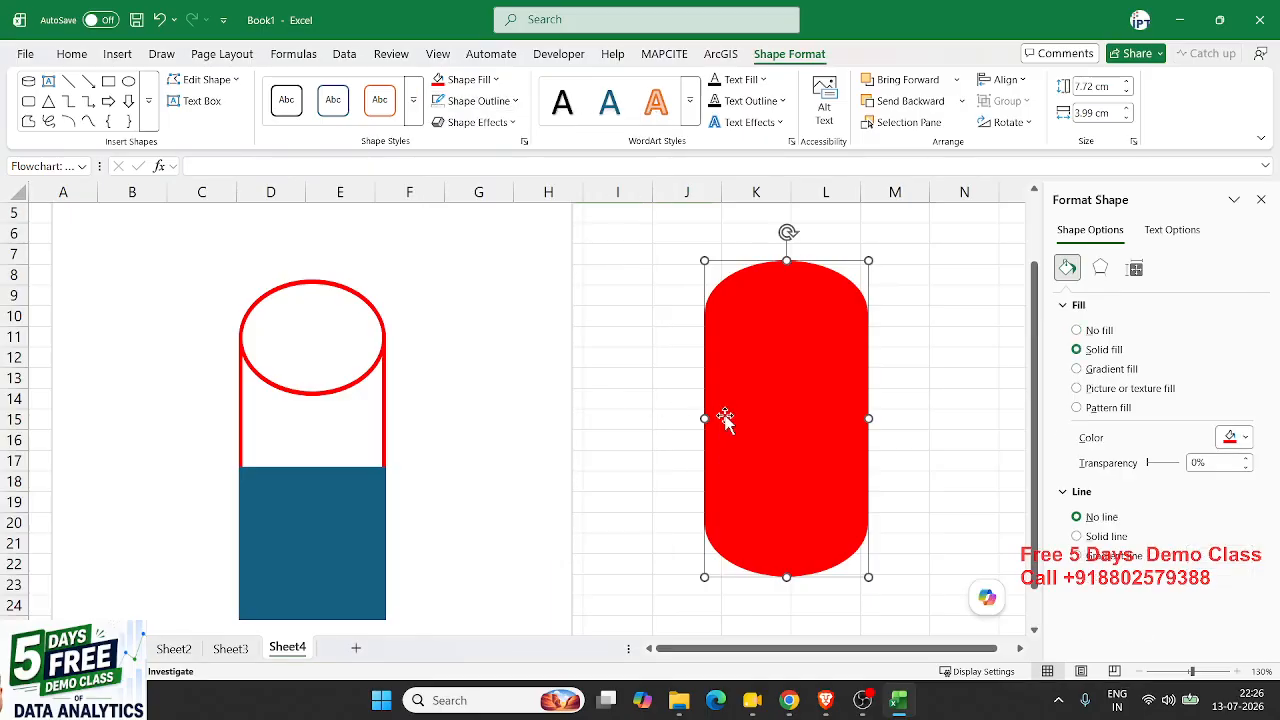
- Fill the blue 45% series with the solid red cylinder picture
left_click(314, 524)
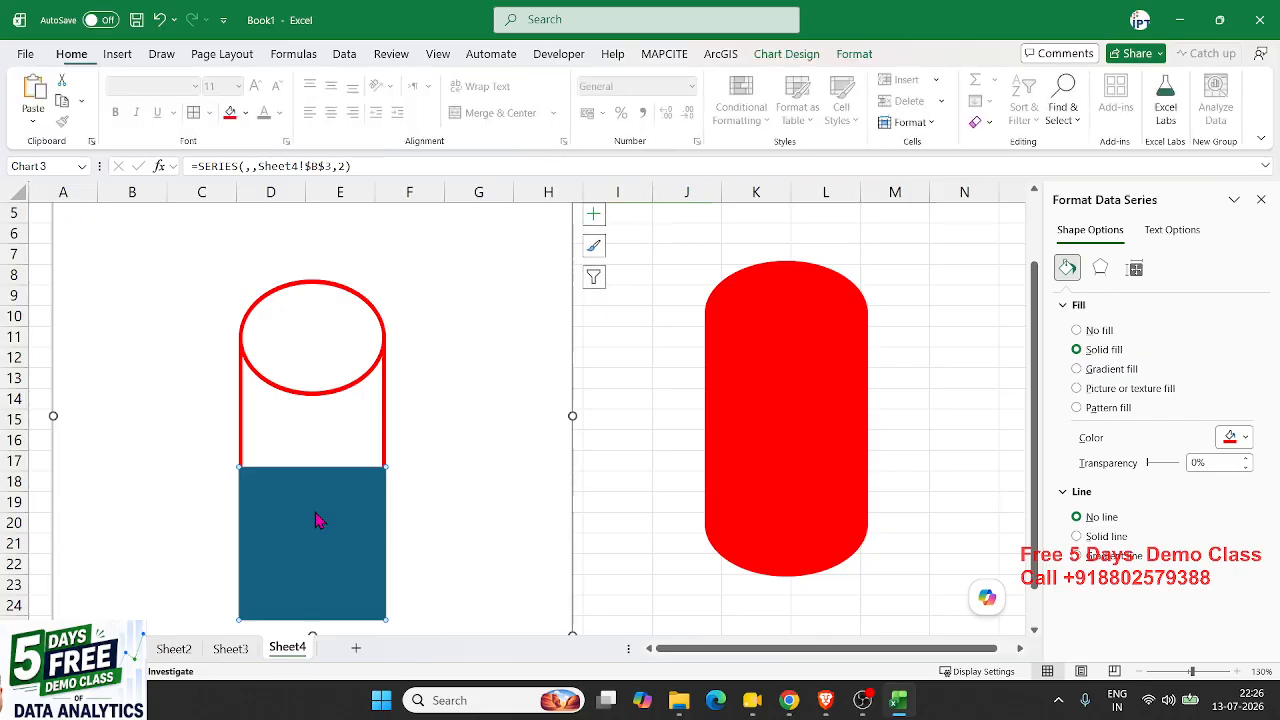
left_click(1067, 267)
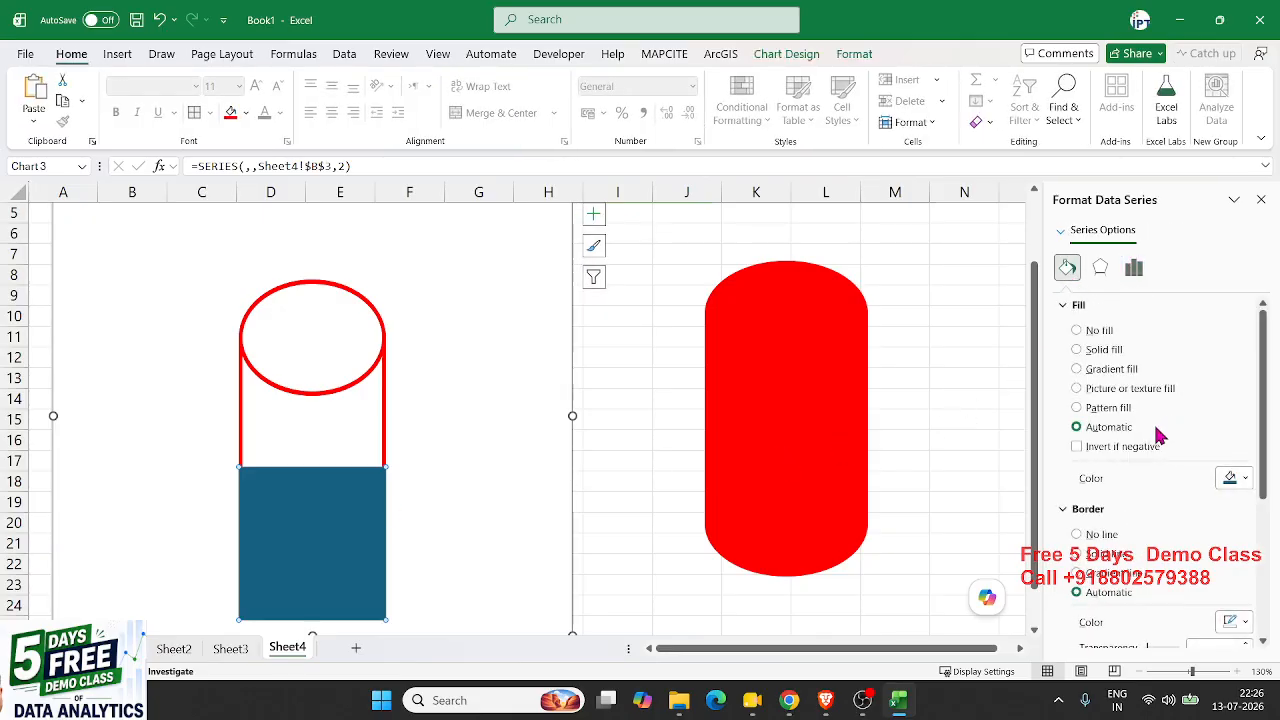
left_click(1103, 392)
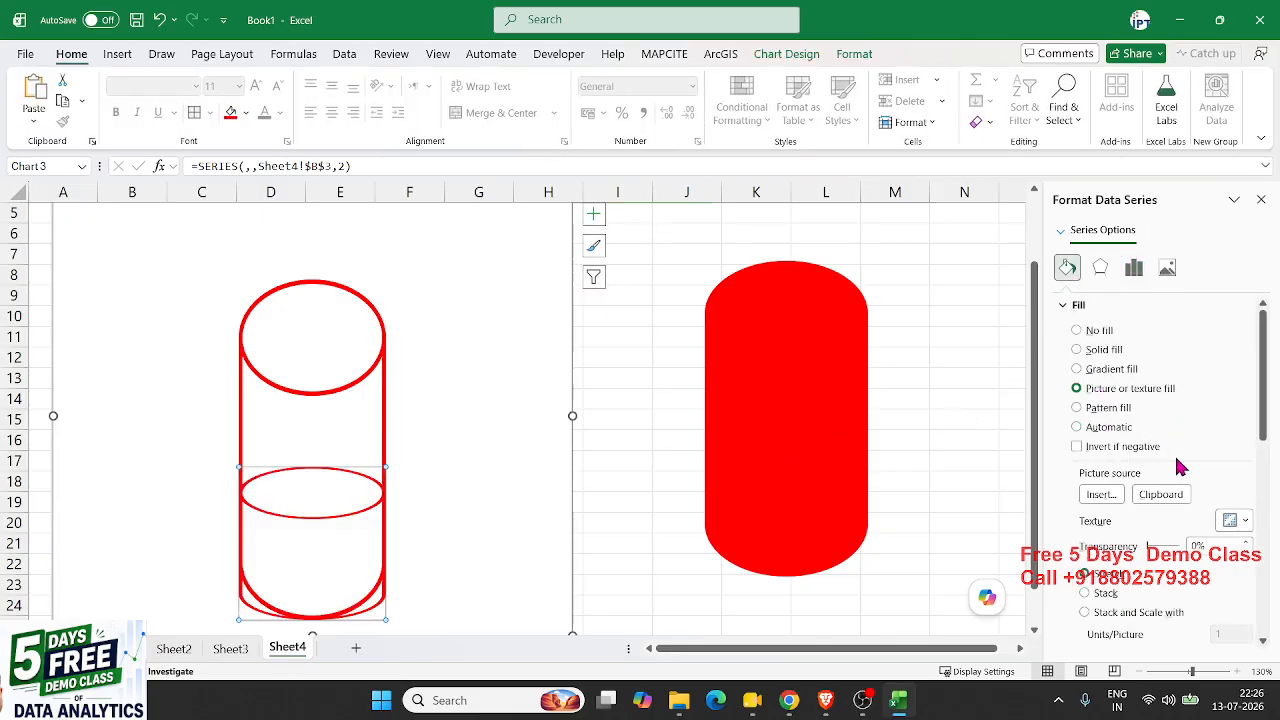
left_click(1161, 495)
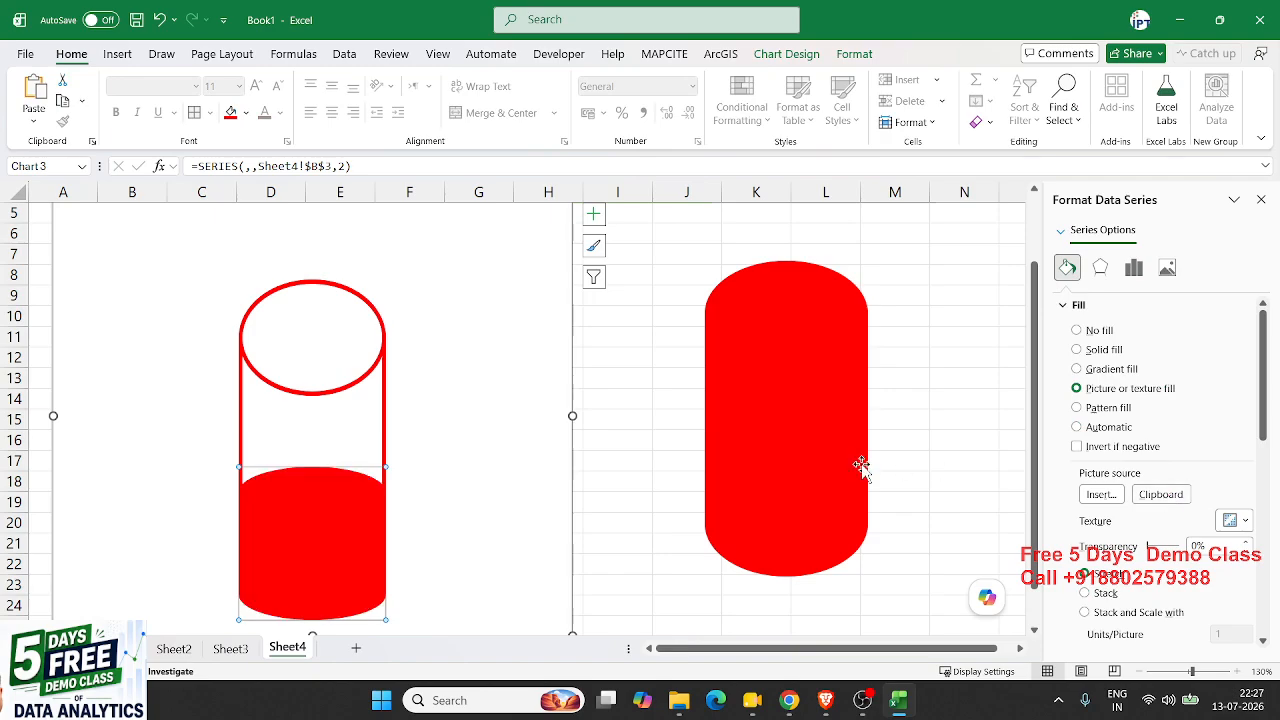
- Delete the spare red cylinder shape
left_click(641, 411)
left_click(743, 338)
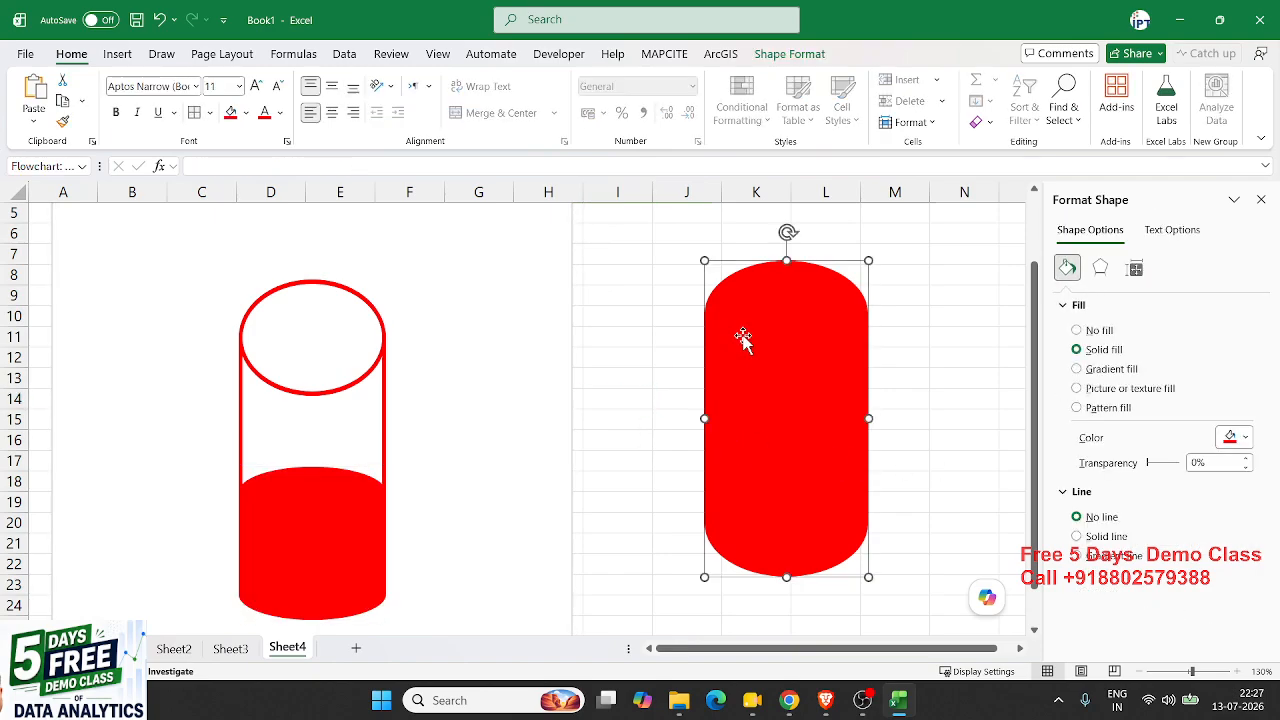
key("Delete")
- Move the cylinder chart to the right, below the progress bar
left_click(490, 345)
scroll(213, 320, "up", 1)
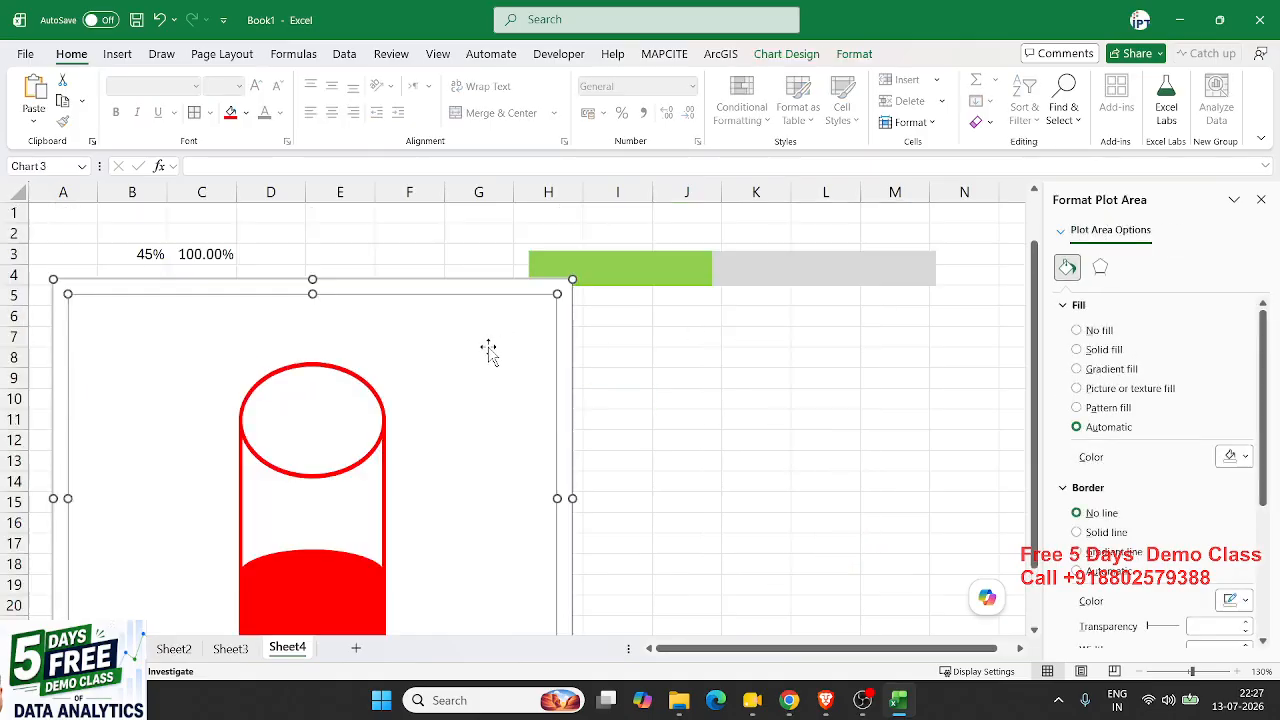
left_click(93, 280)
left_click_drag(93, 280, 463, 304)
left_click(182, 358)
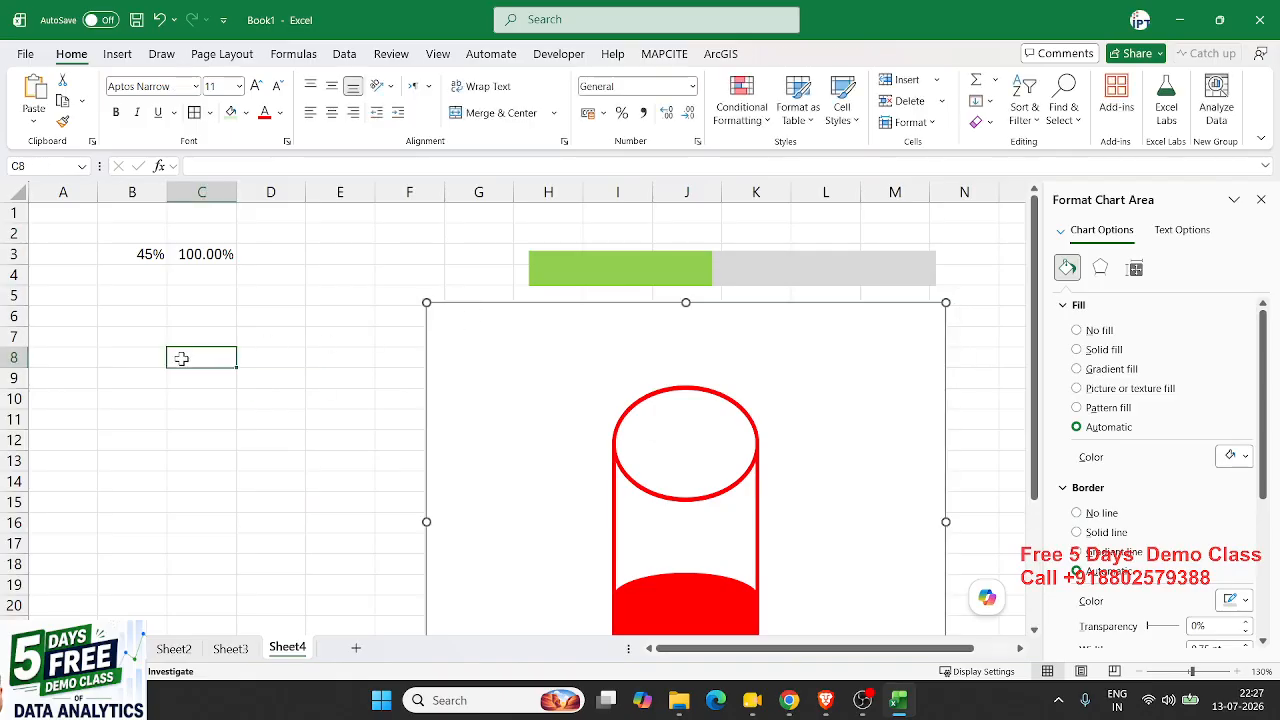
- Enter 55%, 8% and 80% in B3 to watch both charts update
left_click(138, 267)
left_click(140, 254)
type("5")
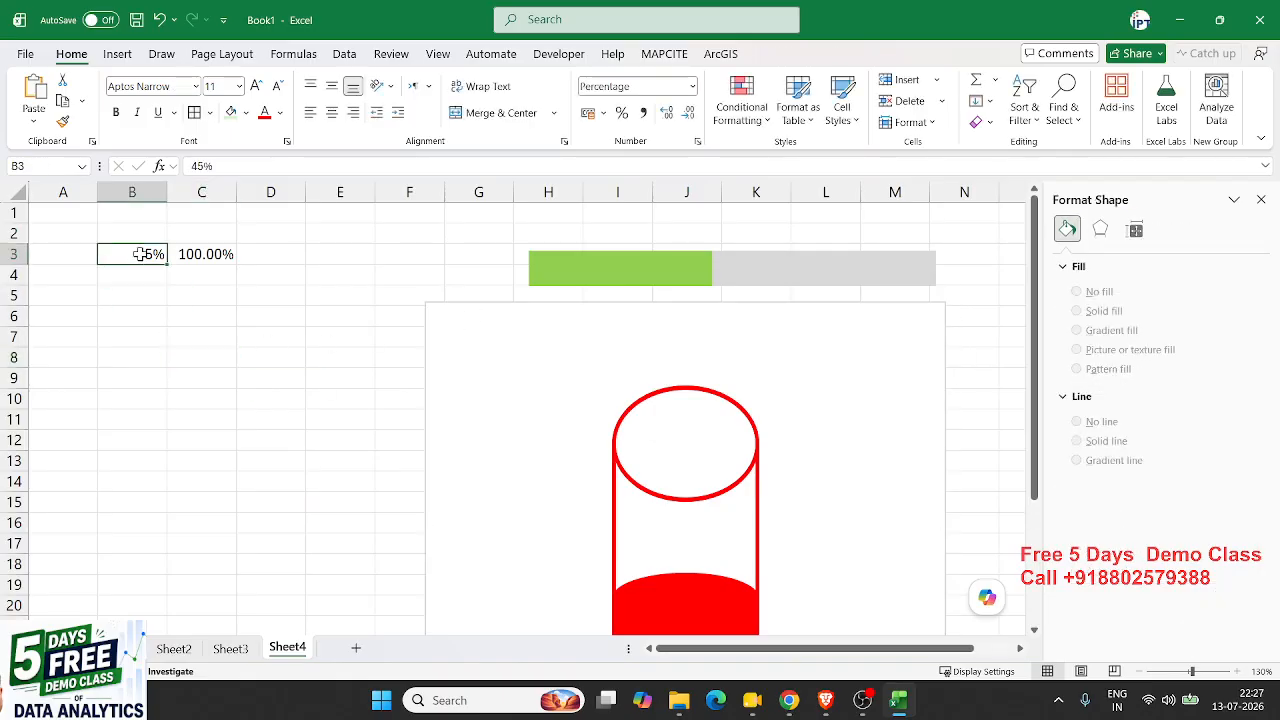
key("Return")
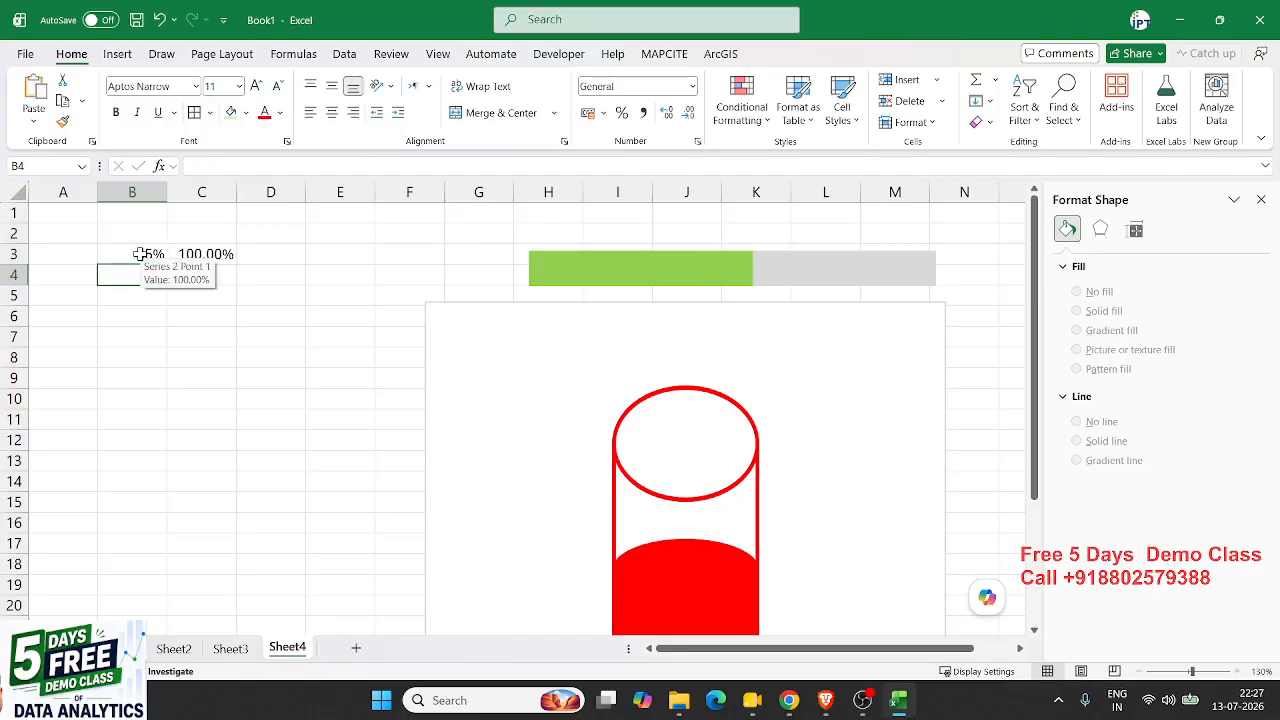
left_click(140, 254)
type("8")
key("Return")
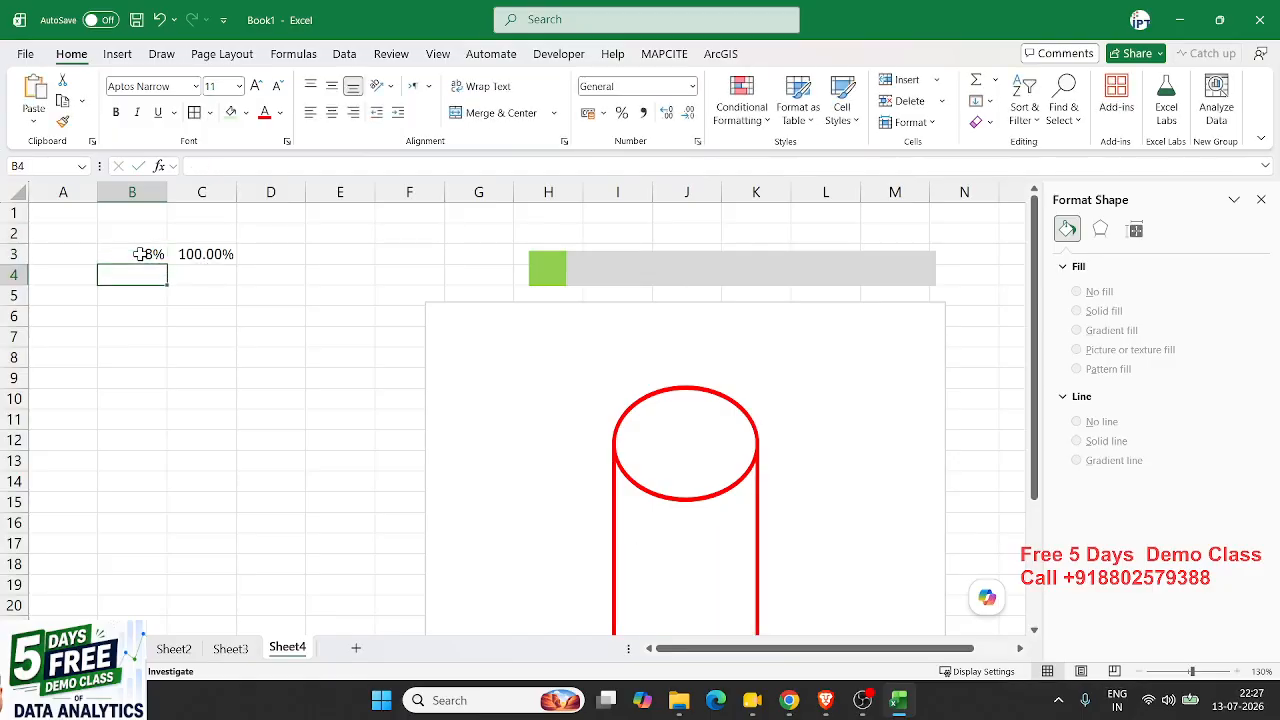
left_click(264, 334)
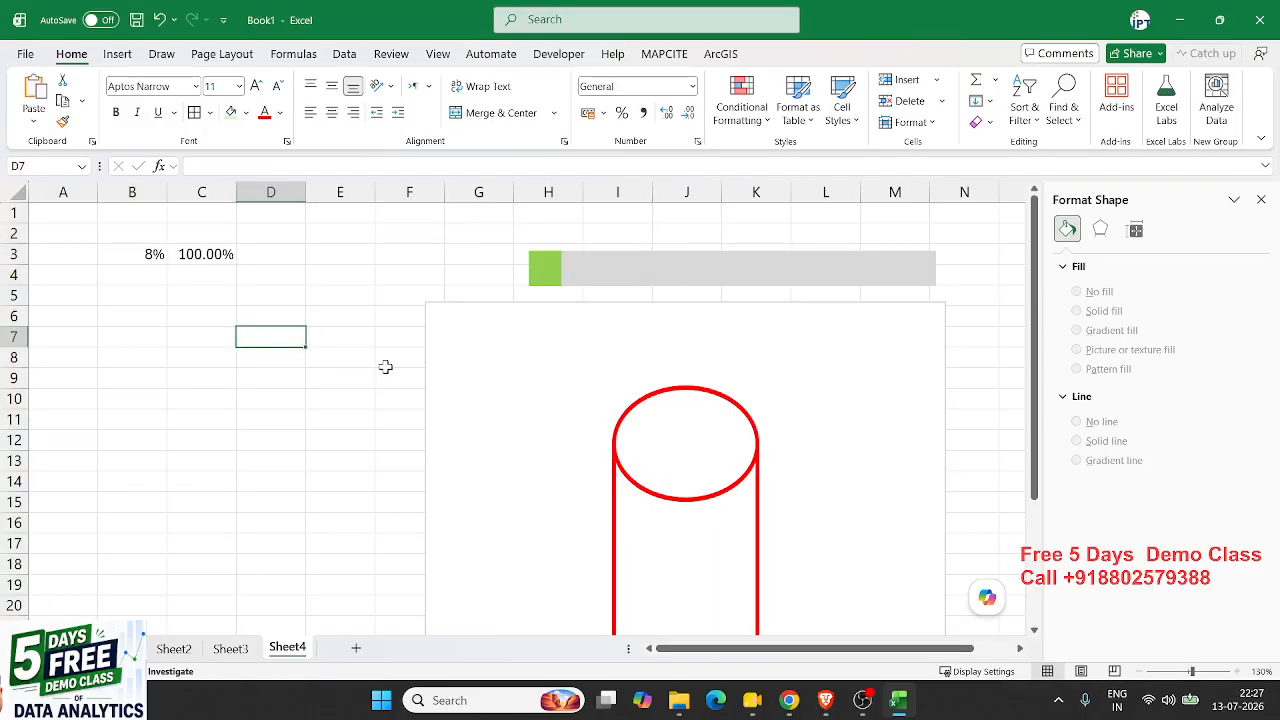
left_click(129, 259)
type("80")
key("Return")
- Try 75%, 65% and finally 70% in B3, then add a new sheet, Sheet5
scroll(780, 397, "down", 3)
scroll(780, 410, "up", 3)
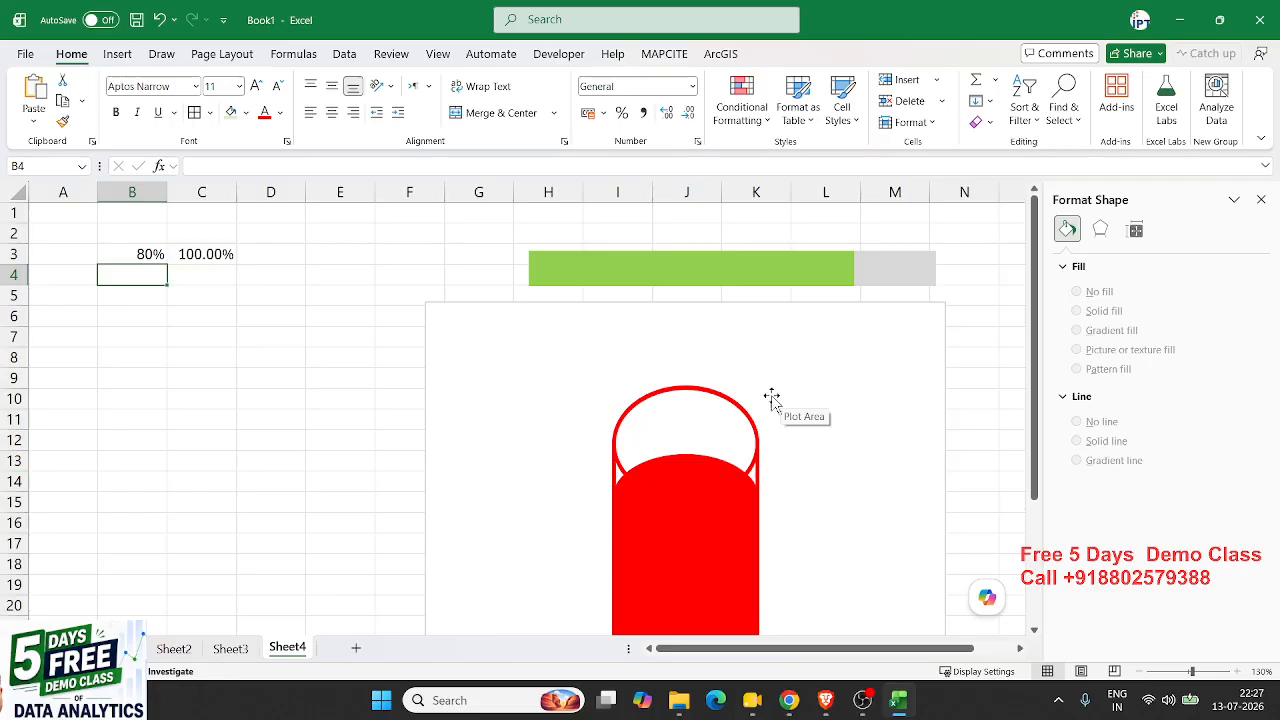
left_click(150, 258)
type("75")
key("Return")
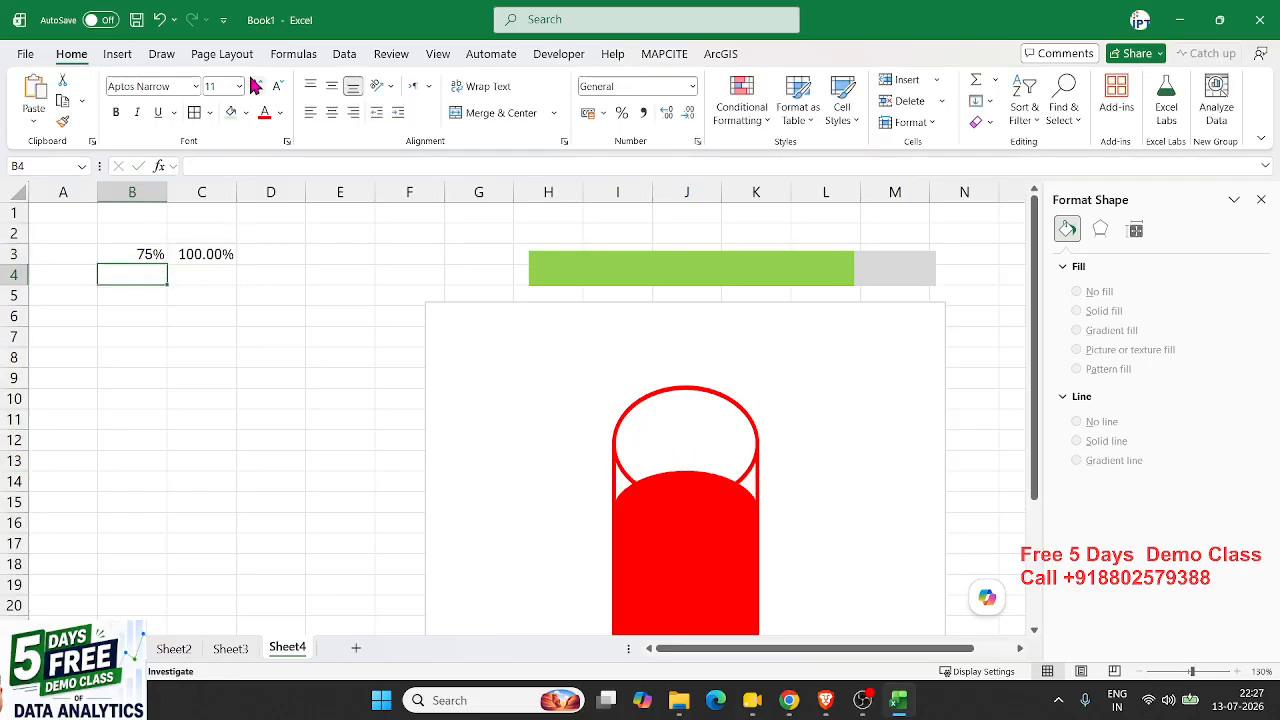
key("Up")
type("65")
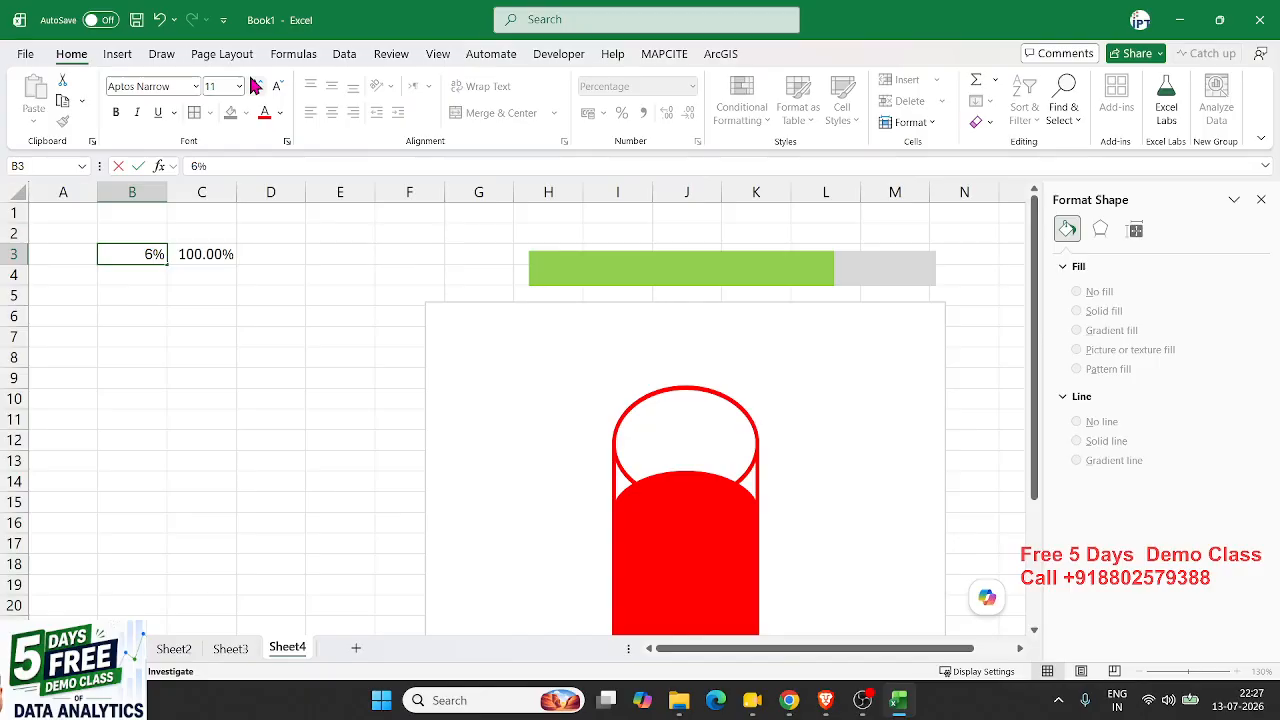
key("Return")
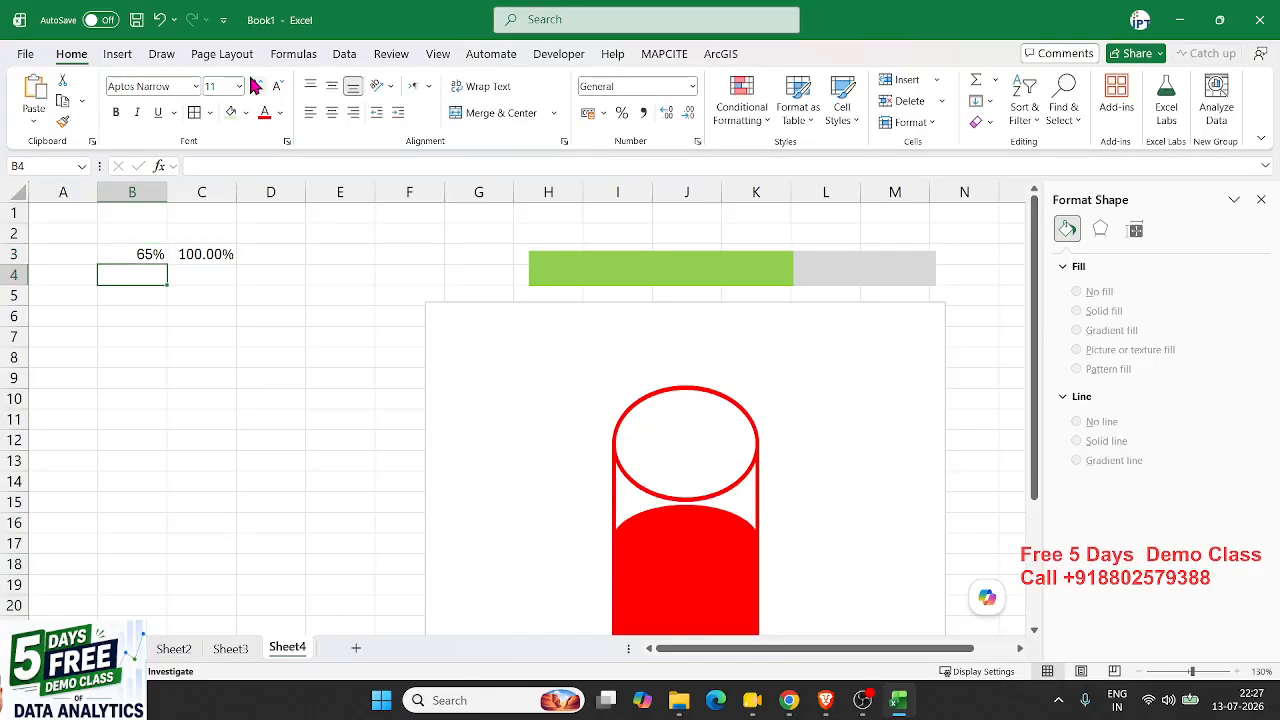
left_click(121, 257)
type("70")
key("Return")
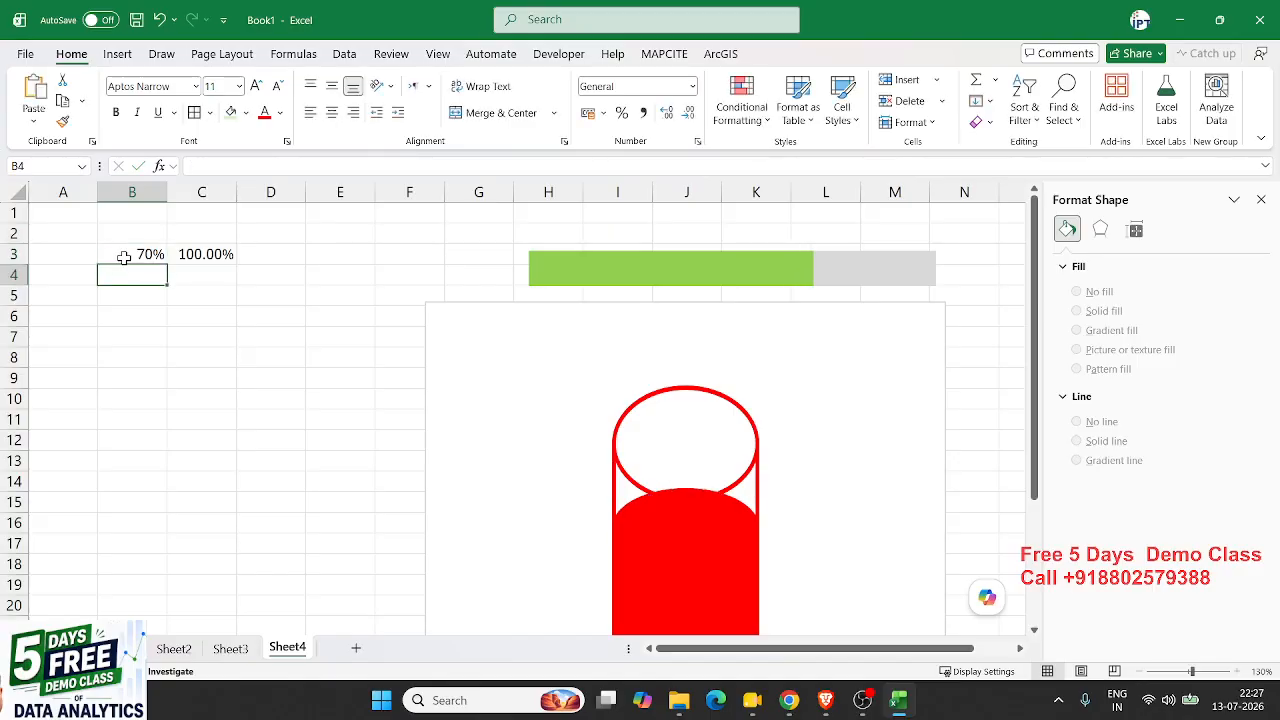
left_click(356, 651)
left_click(143, 243)
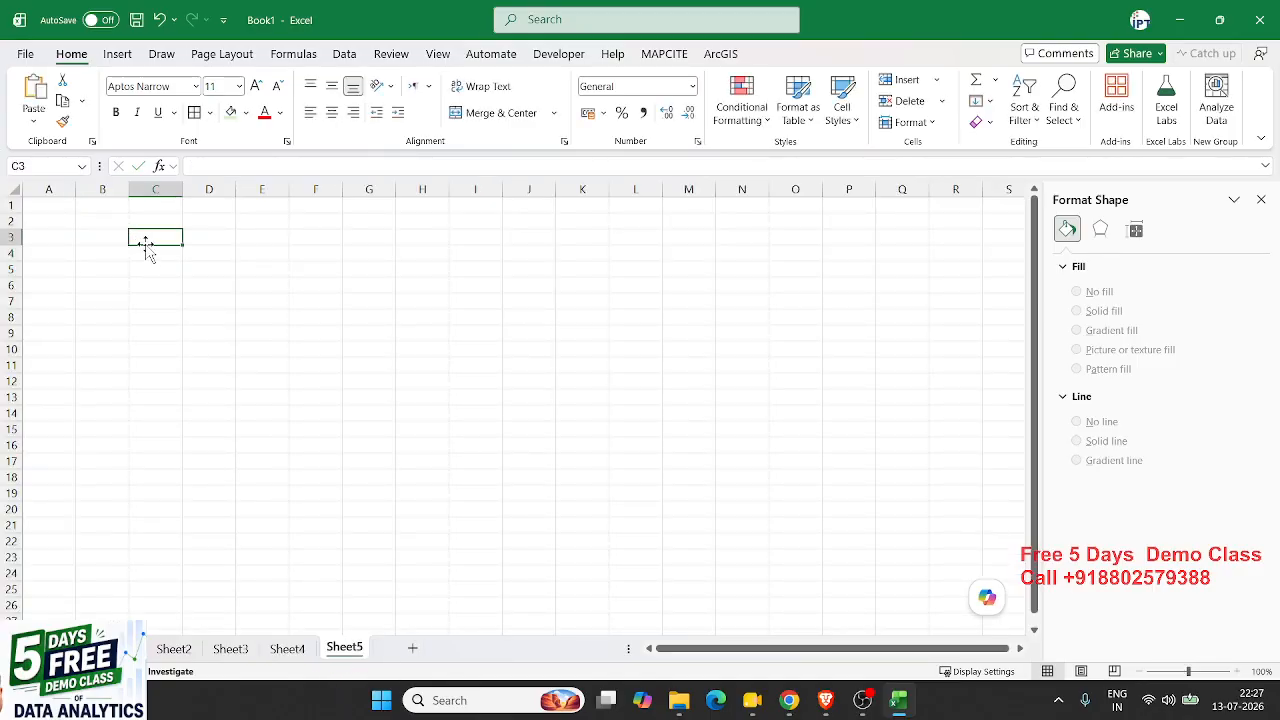
- Enter 70%, =100%-C3 and 100% in C3:E3
type("70")
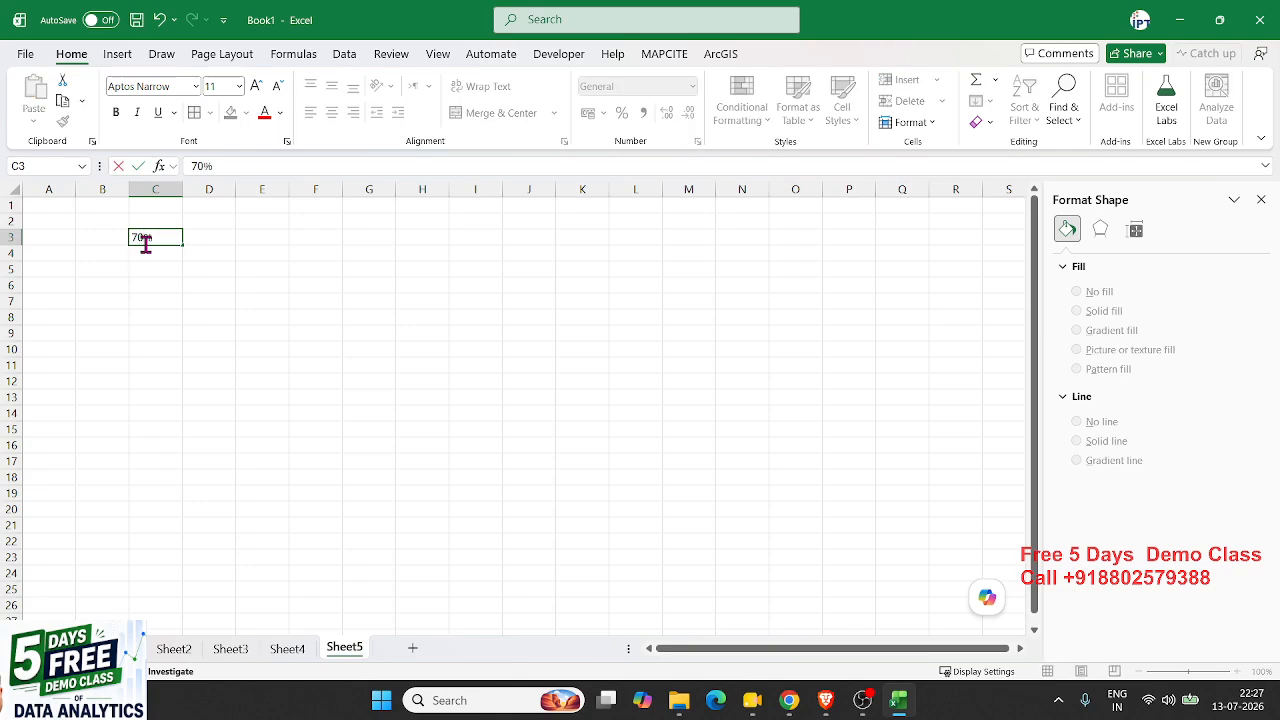
type("%")
key("Tab")
type("=100")
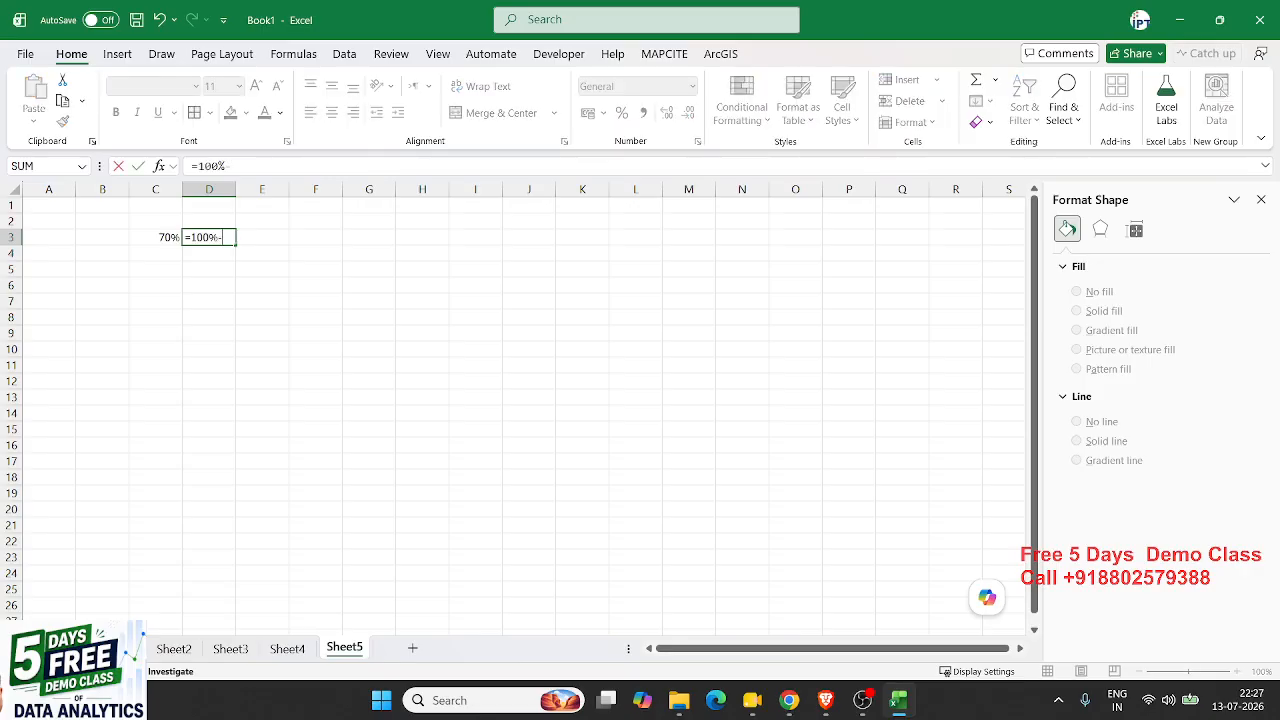
type("%-")
left_click(166, 236)
key("Tab")
type("100")
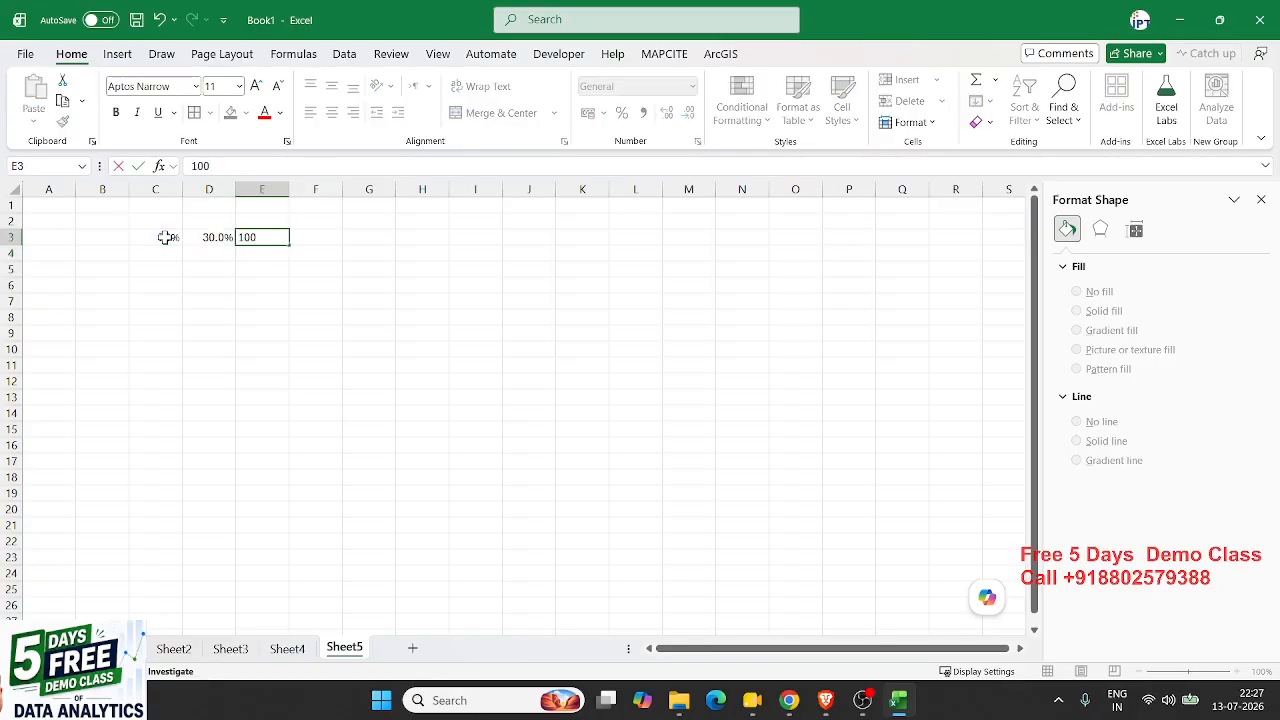
key("Return")
- Insert a doughnut chart of C3:E3 and move it up and right
key("Up")
key("Left")
key("shift+Left")
key("Right")
key("shift+Left")
key("shift+Left")
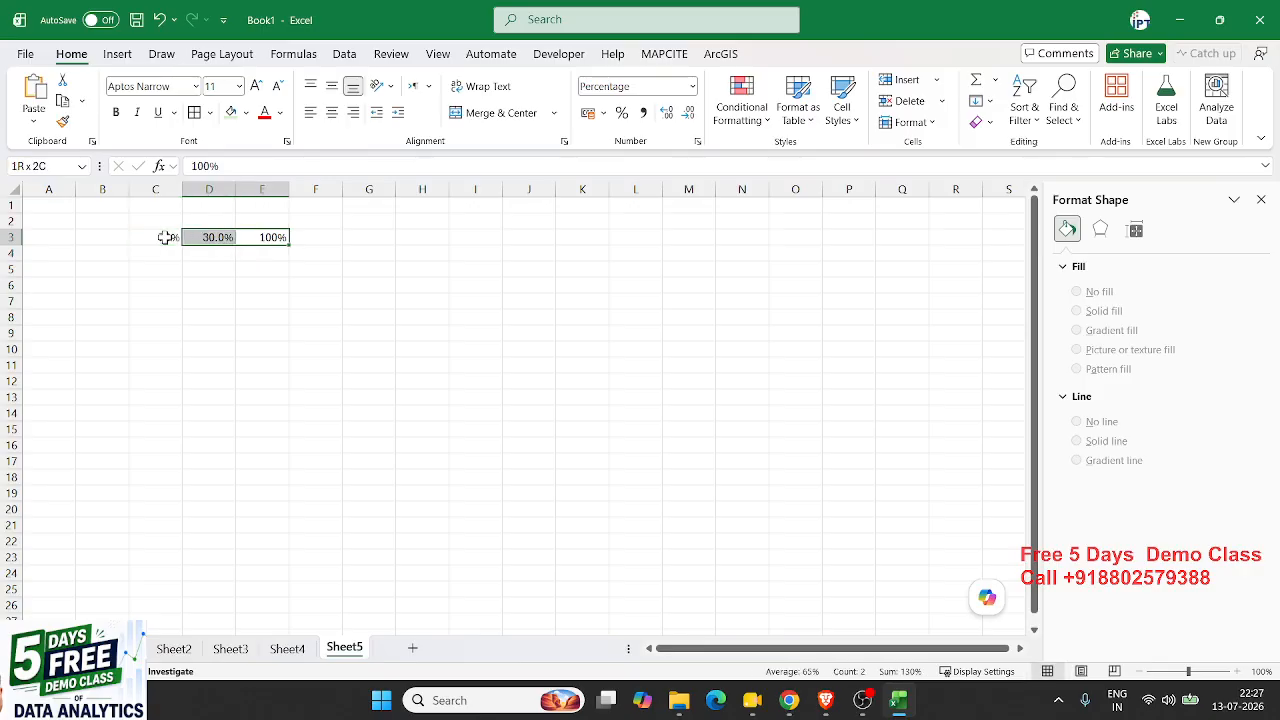
left_click(117, 54)
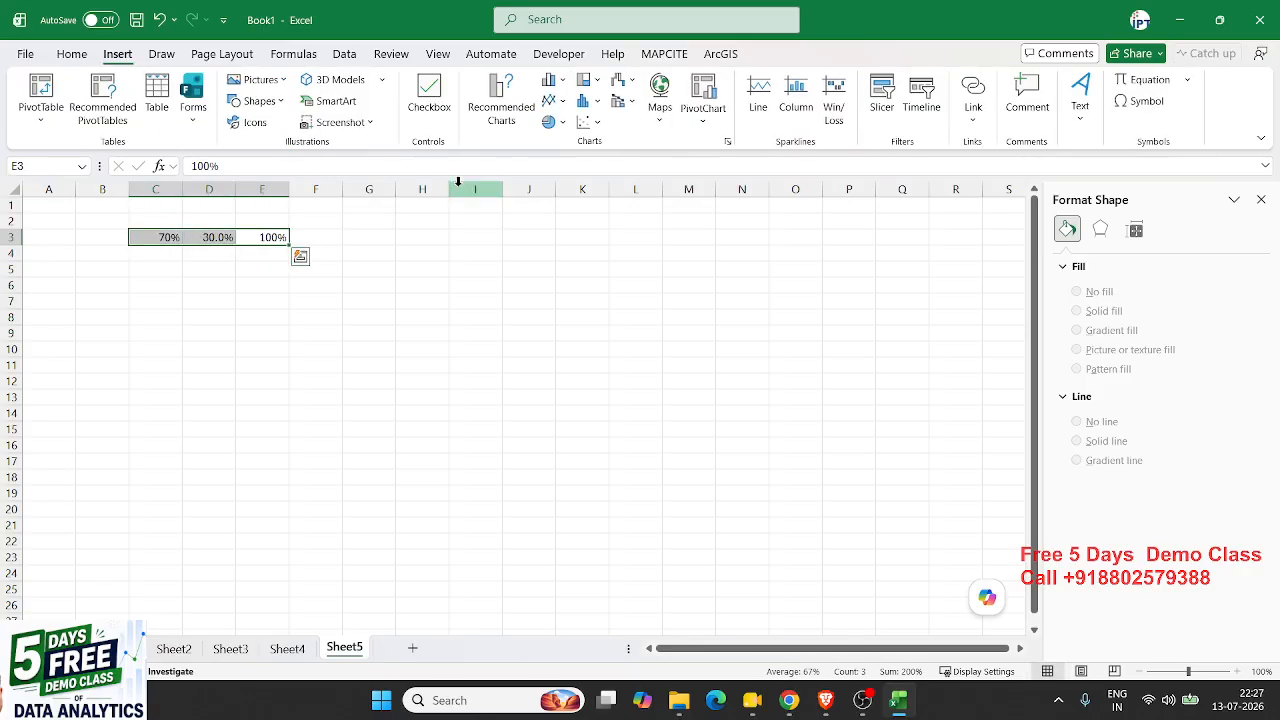
left_click(552, 124)
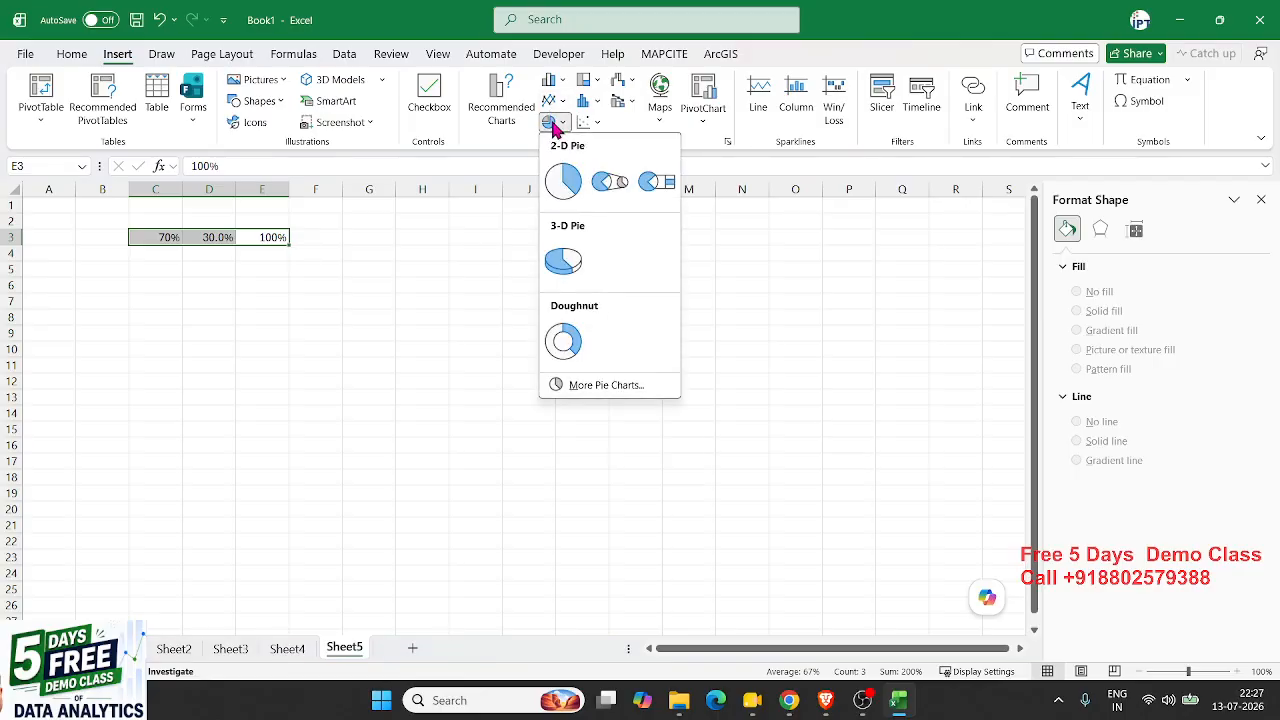
left_click(563, 341)
left_click_drag(571, 297, 585, 261)
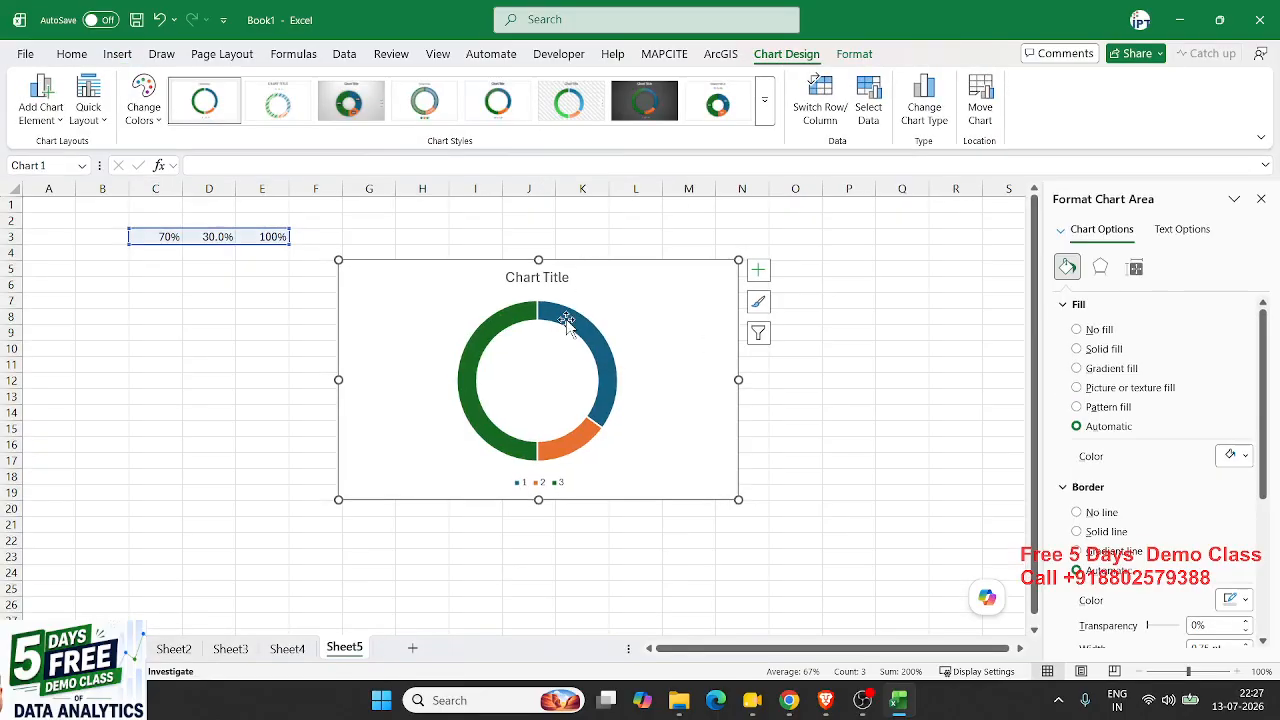
- Set the doughnut's hole size to 45% and first-slice angle to 270°
left_click(571, 323)
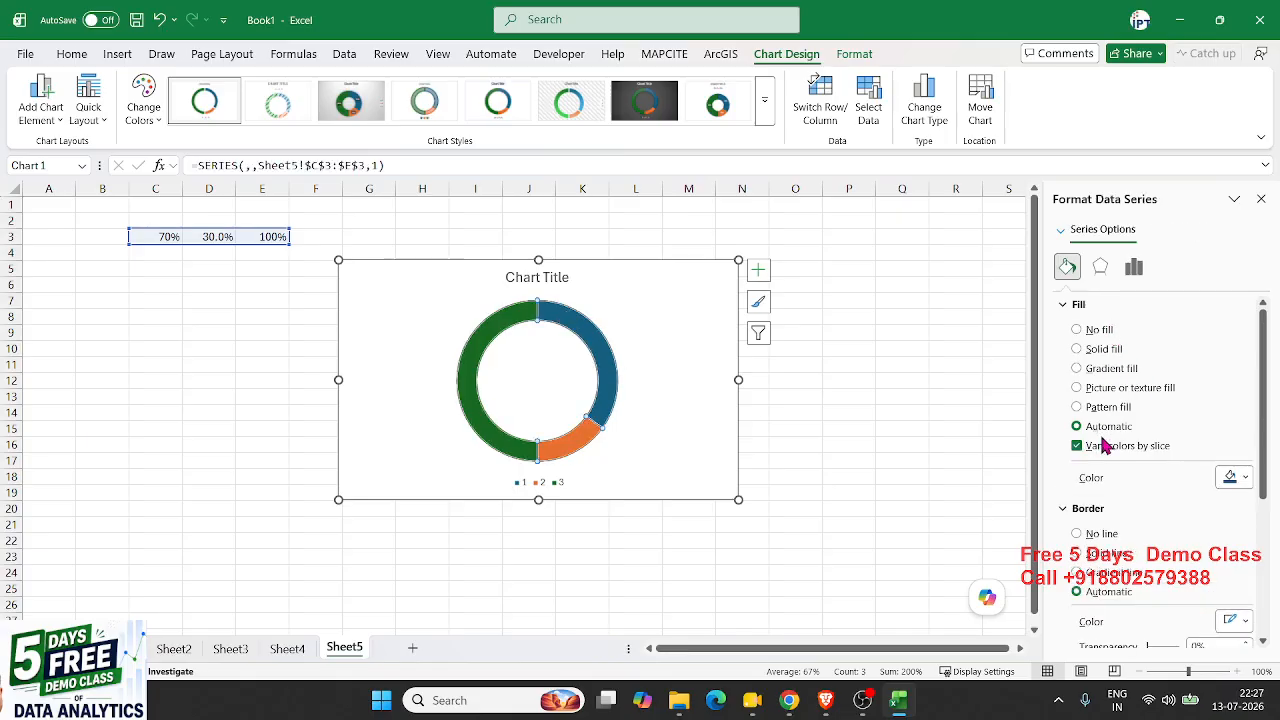
scroll(1110, 410, "down", 3)
scroll(1130, 443, "up", 3)
left_click(1133, 266)
left_click(1121, 412)
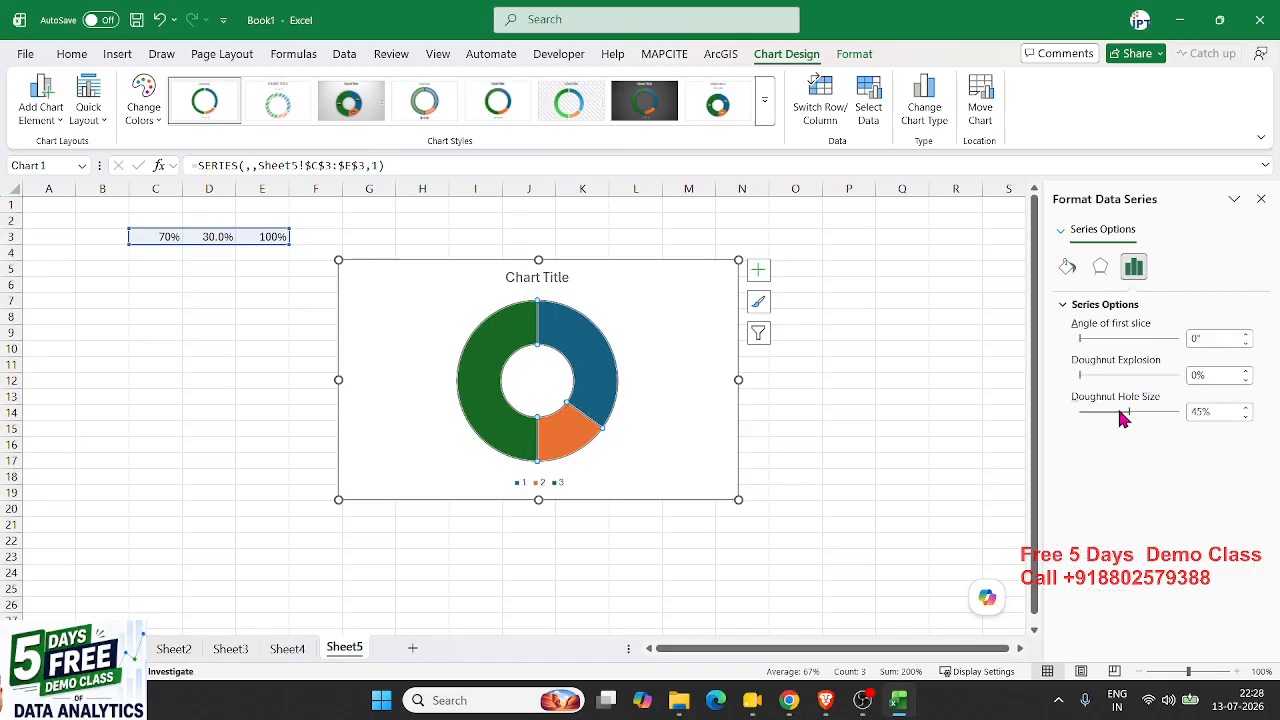
left_click(1193, 334)
type("27")
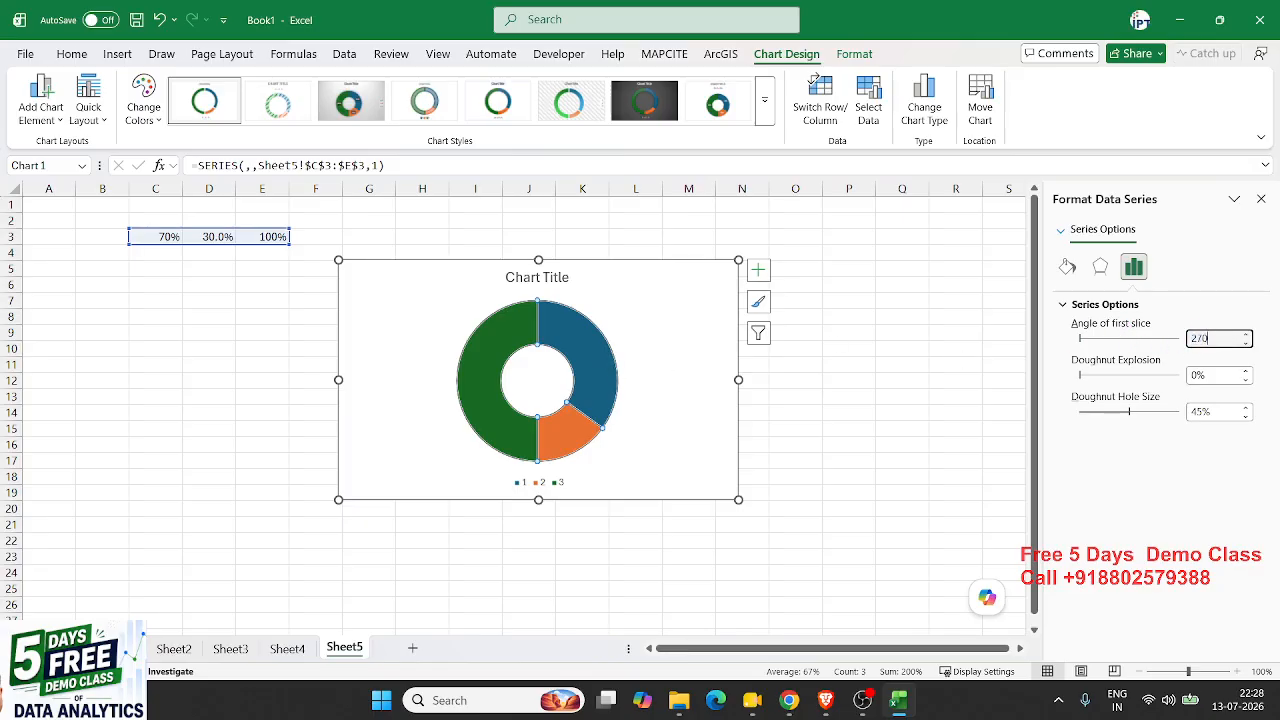
key("Return")
- Make the doughnut's bottom 100% slice empty so only the top half shows
left_click(596, 426)
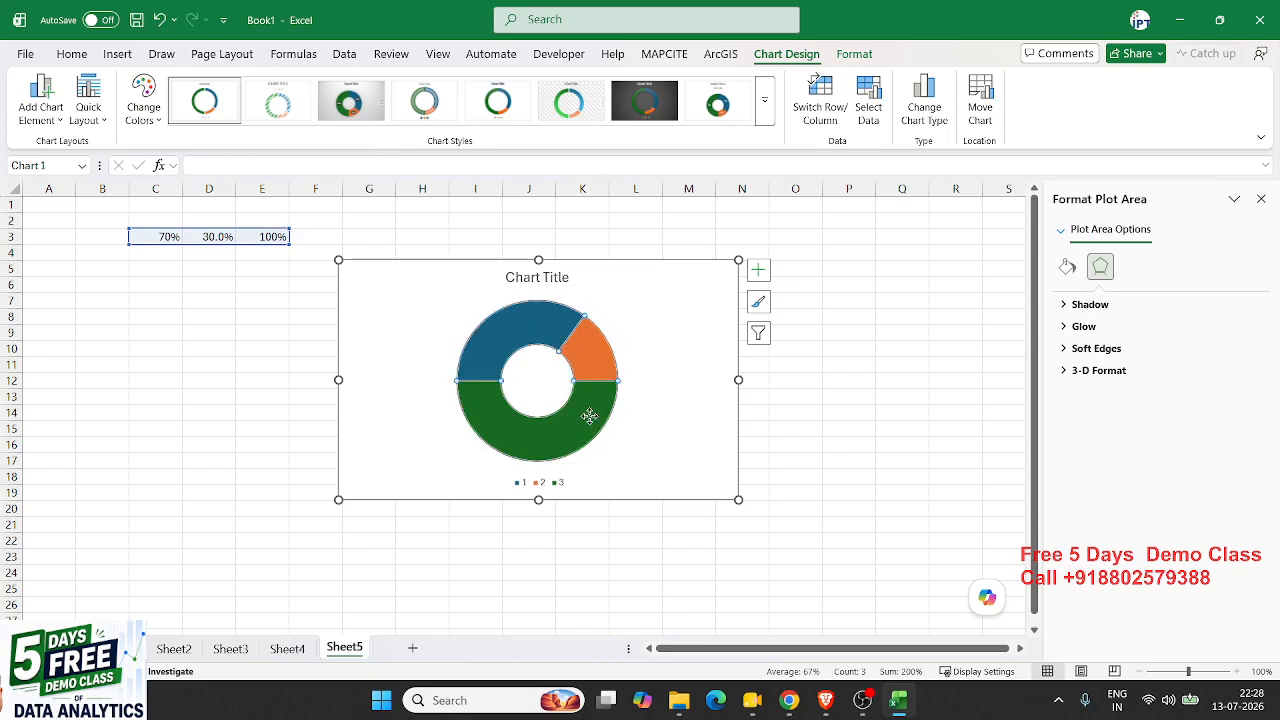
left_click(589, 418)
left_click(589, 418)
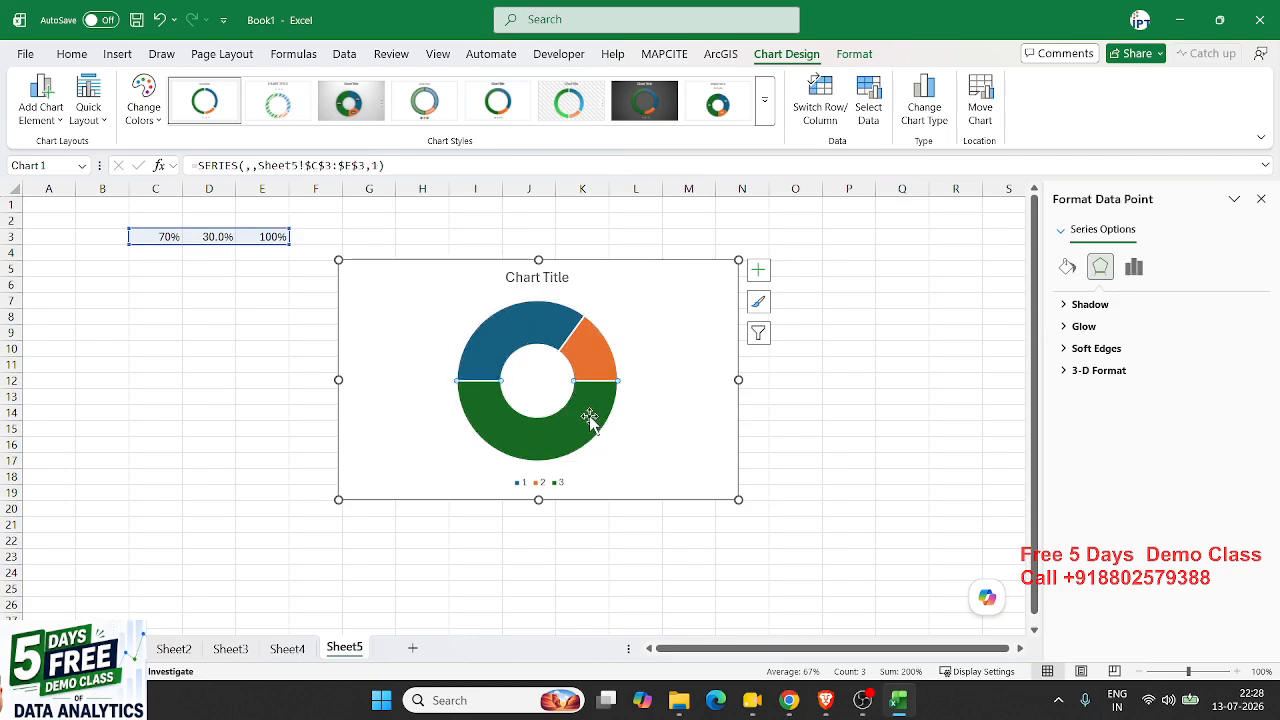
left_click(74, 56)
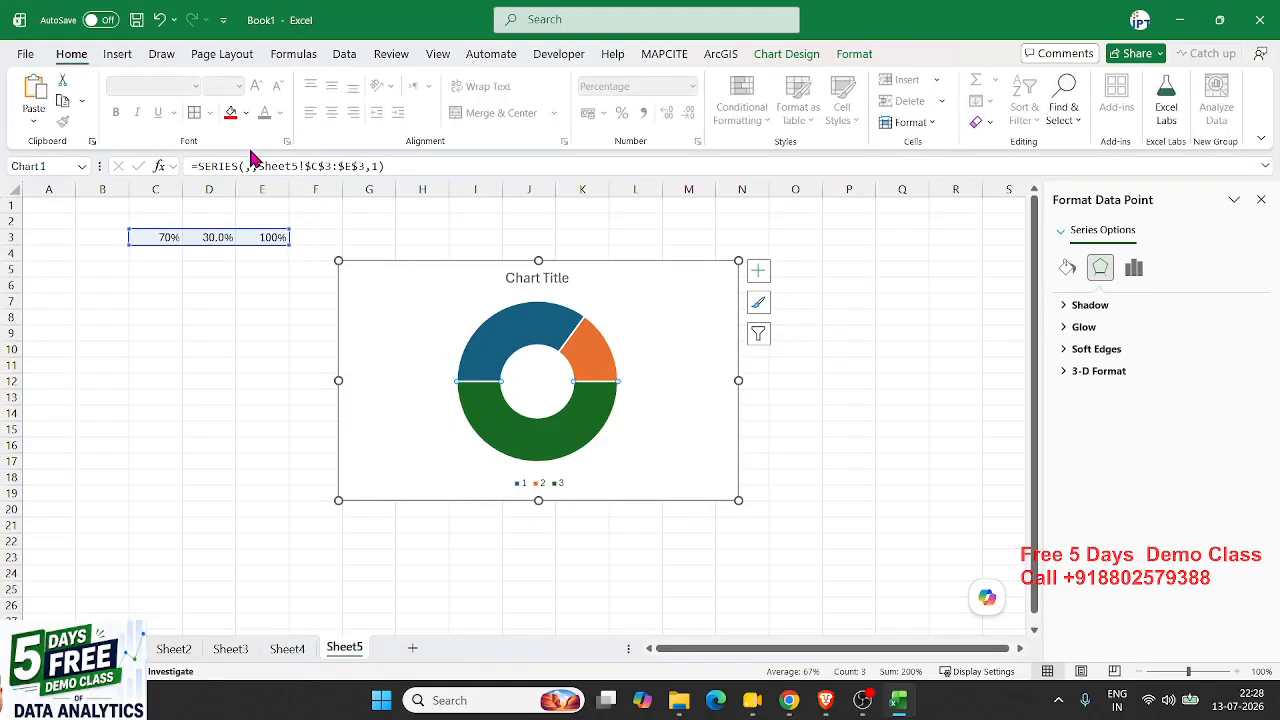
left_click(246, 113)
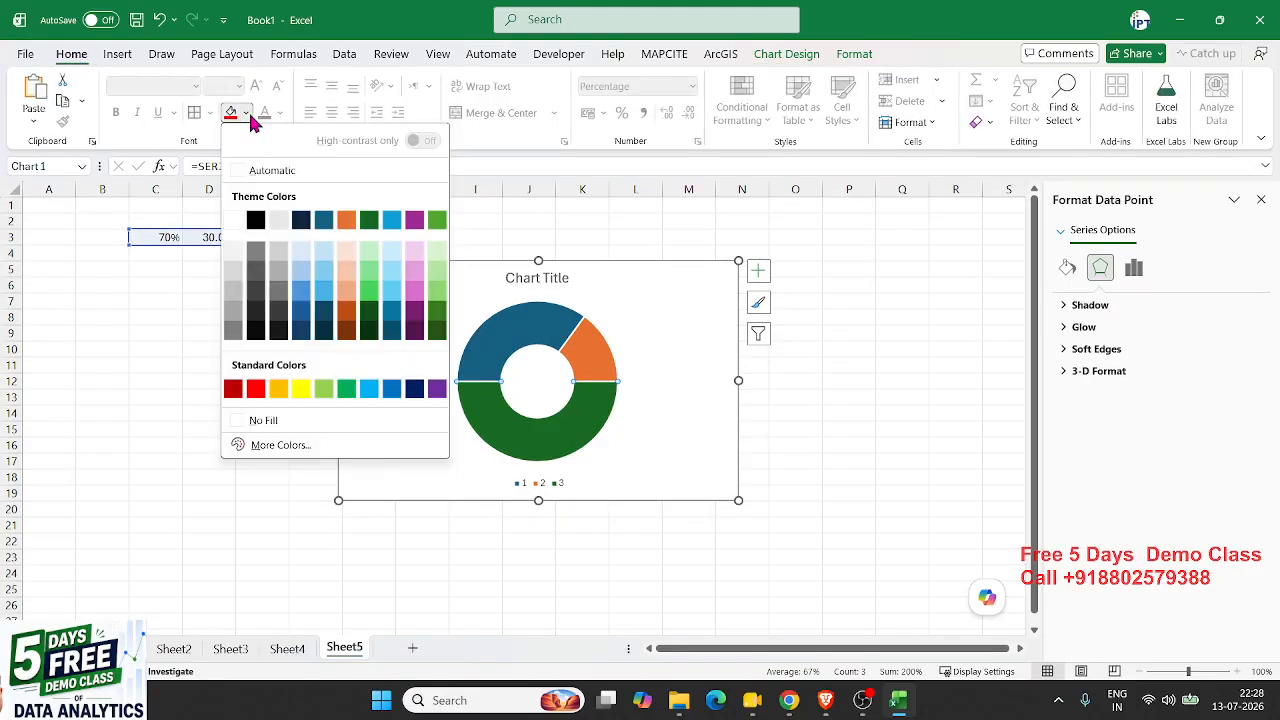
left_click(264, 420)
- Fill the value slice light green and the remaining slice very light grey
left_click(1068, 267)
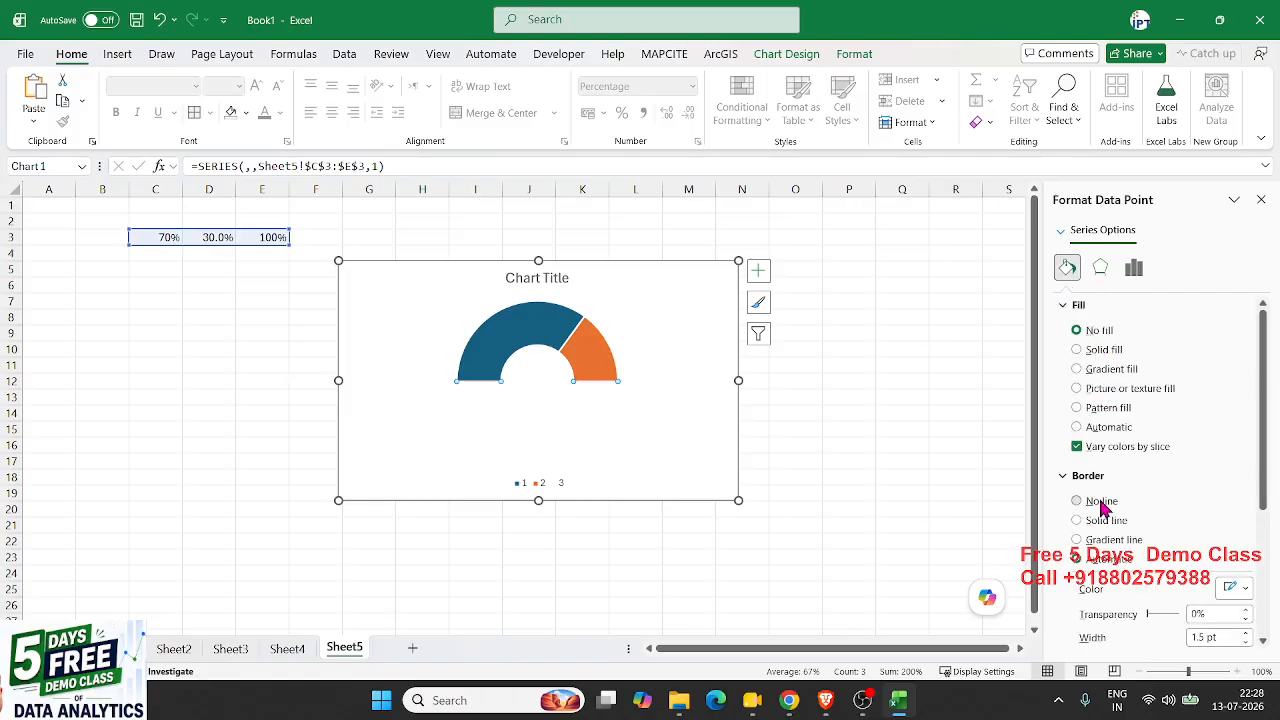
left_click(530, 338)
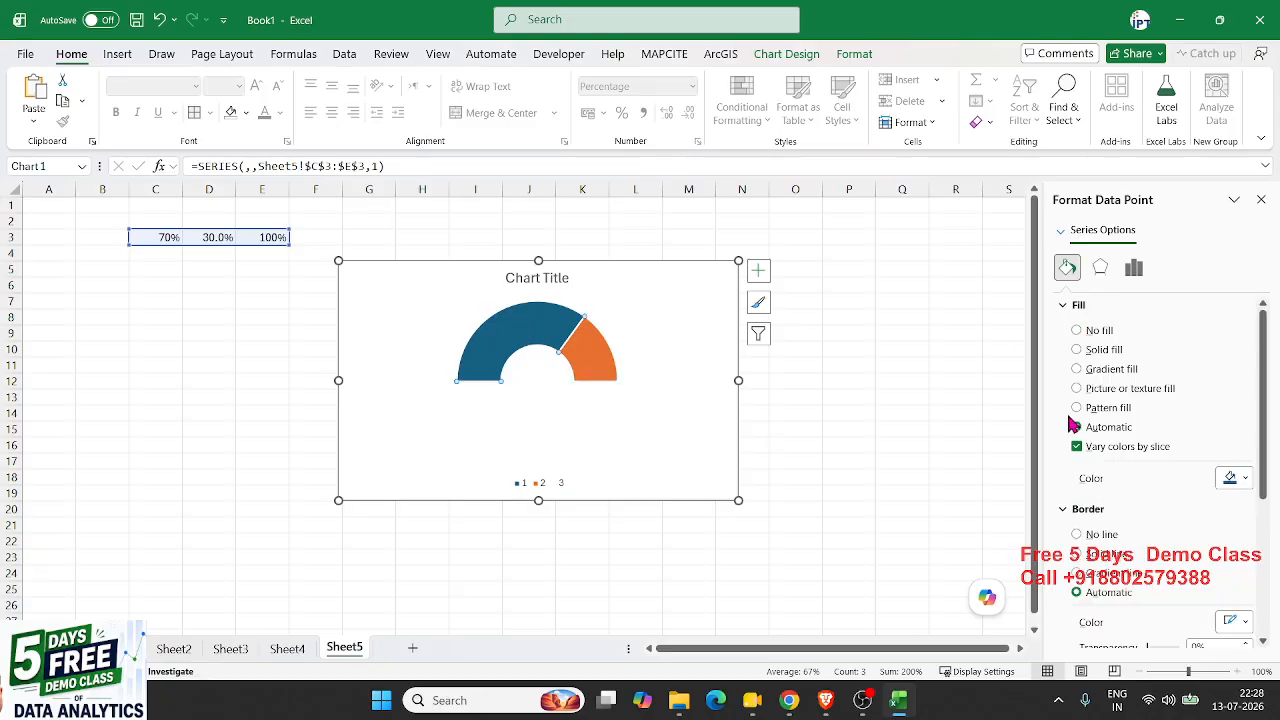
left_click(1097, 352)
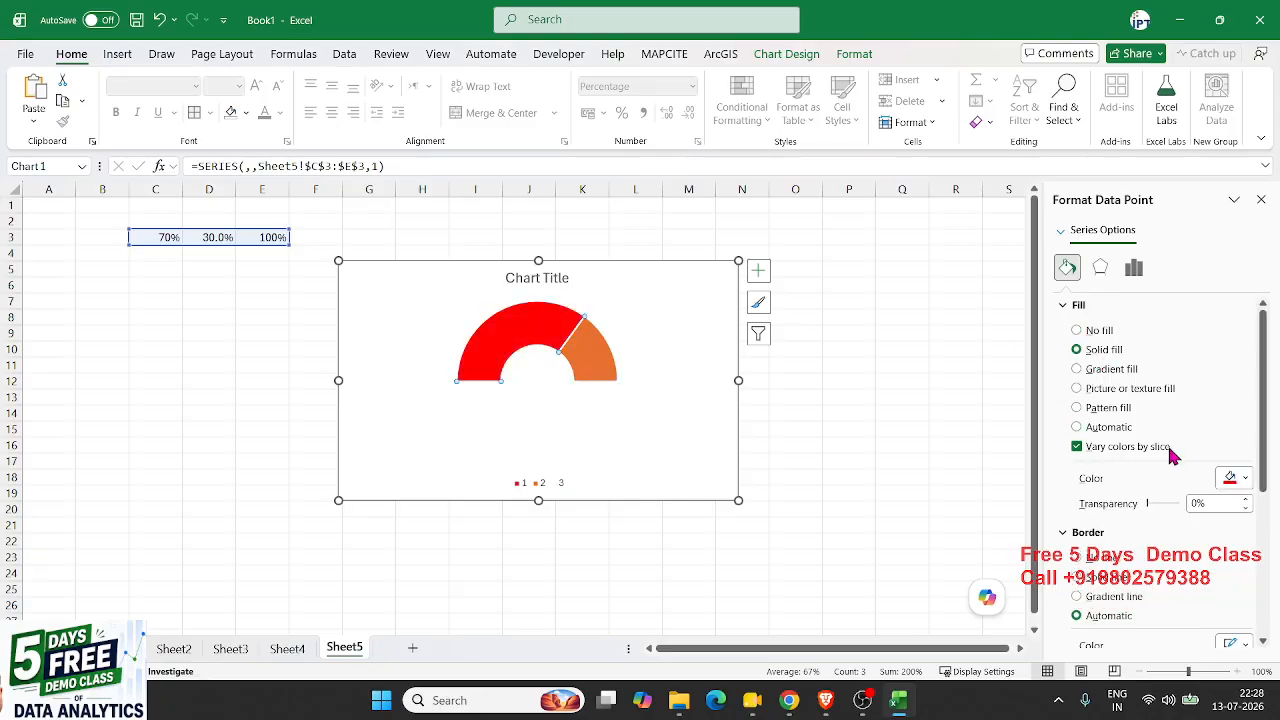
left_click(1231, 480)
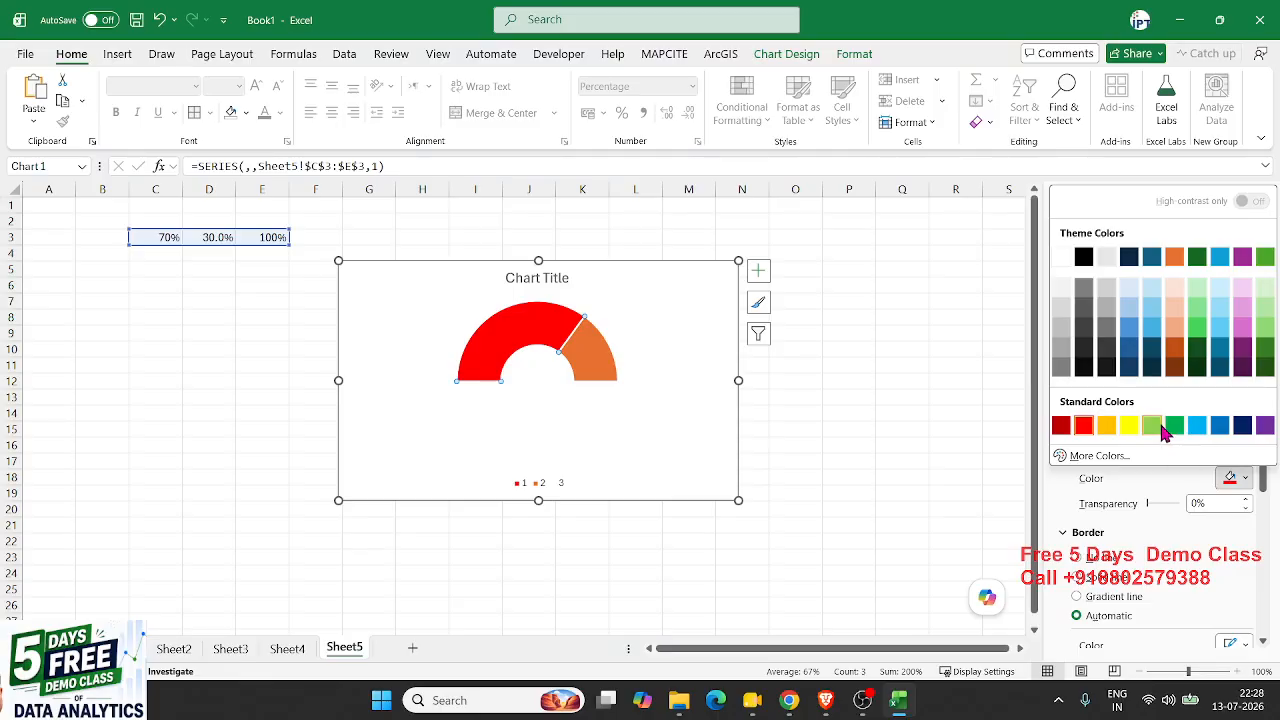
left_click(1157, 430)
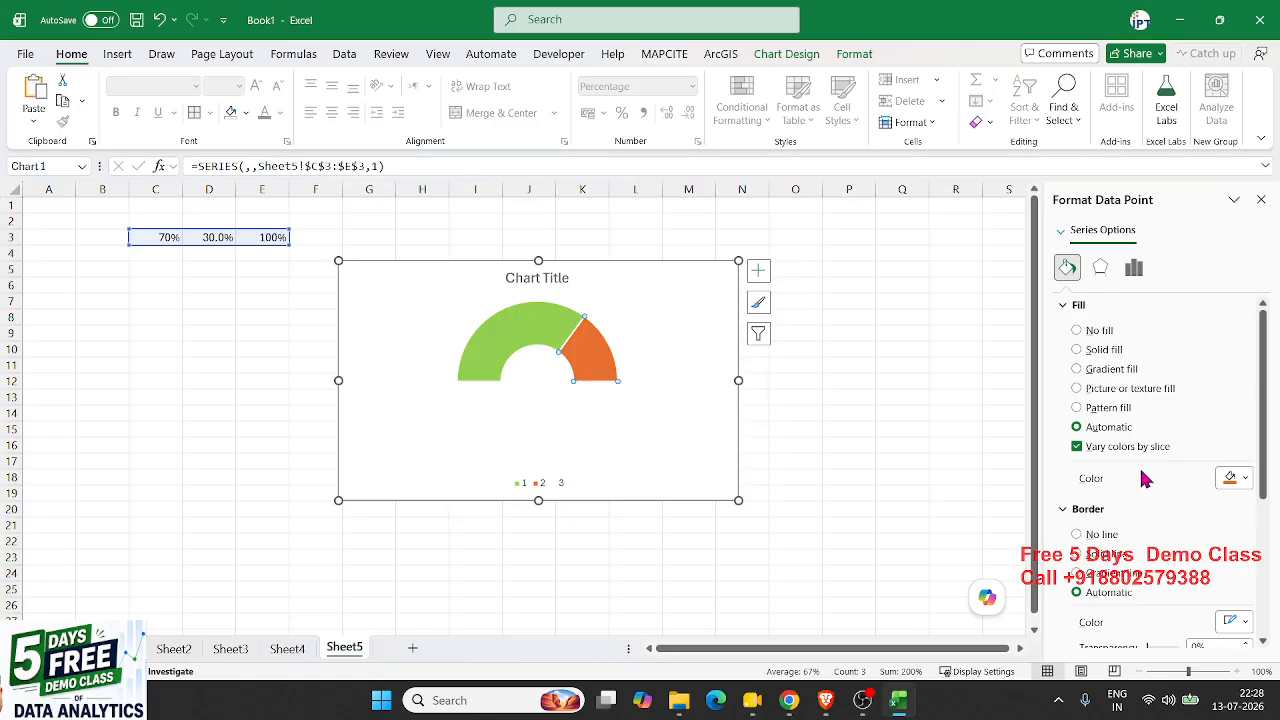
left_click(1104, 349)
left_click(1240, 480)
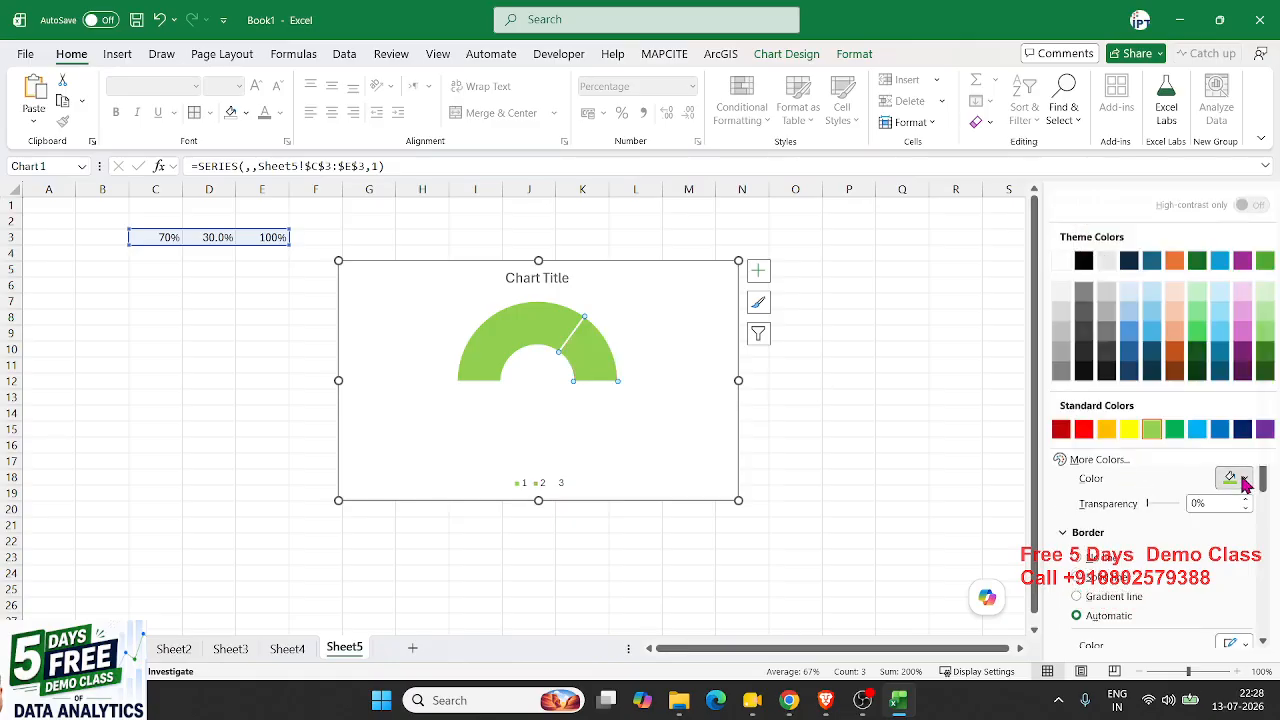
left_click(1062, 289)
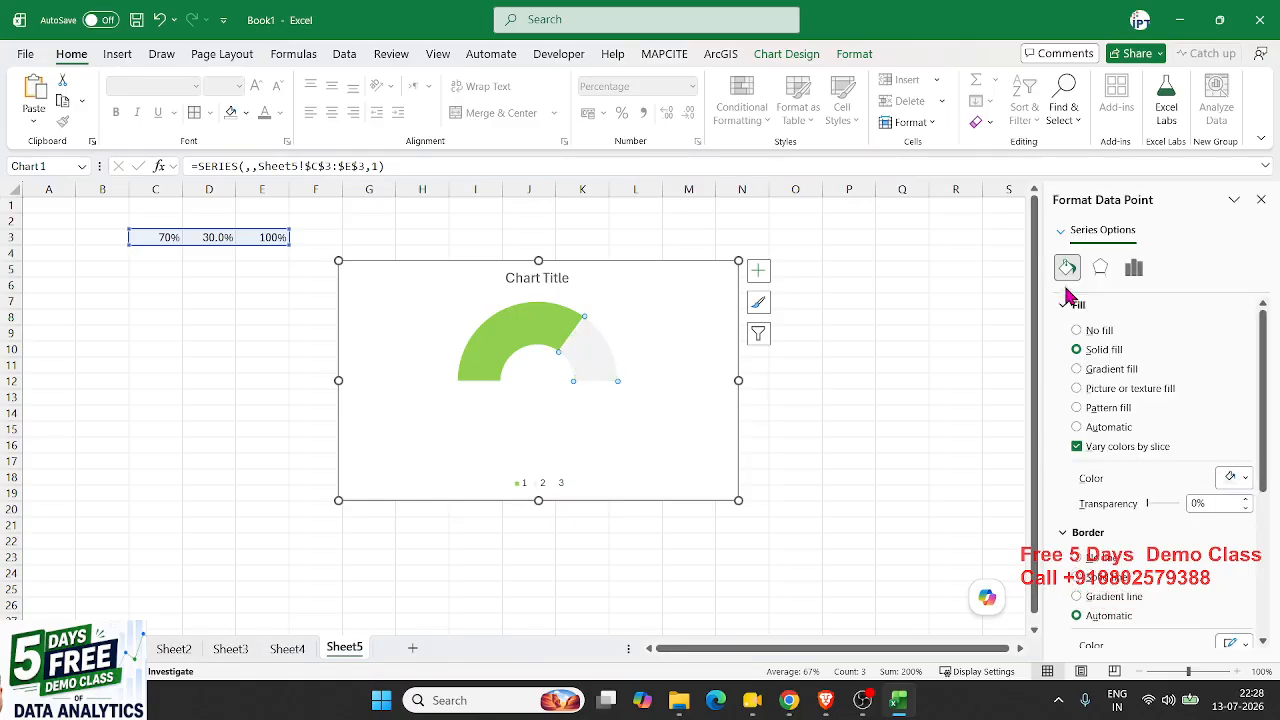
- Remove the grey slice's border and give the green slice a 10.75 pt green outline
left_click(560, 318)
left_click(586, 349)
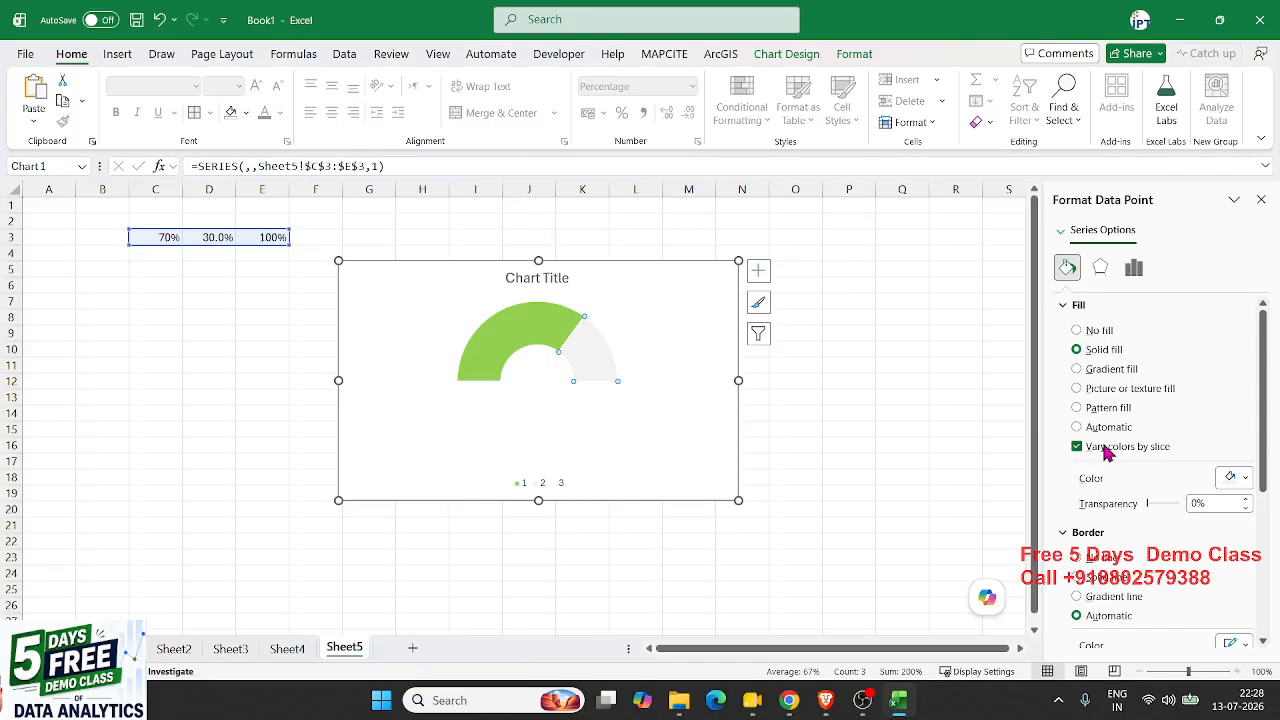
left_click(1104, 557)
left_click(554, 332)
scroll(1123, 582, "down", 3)
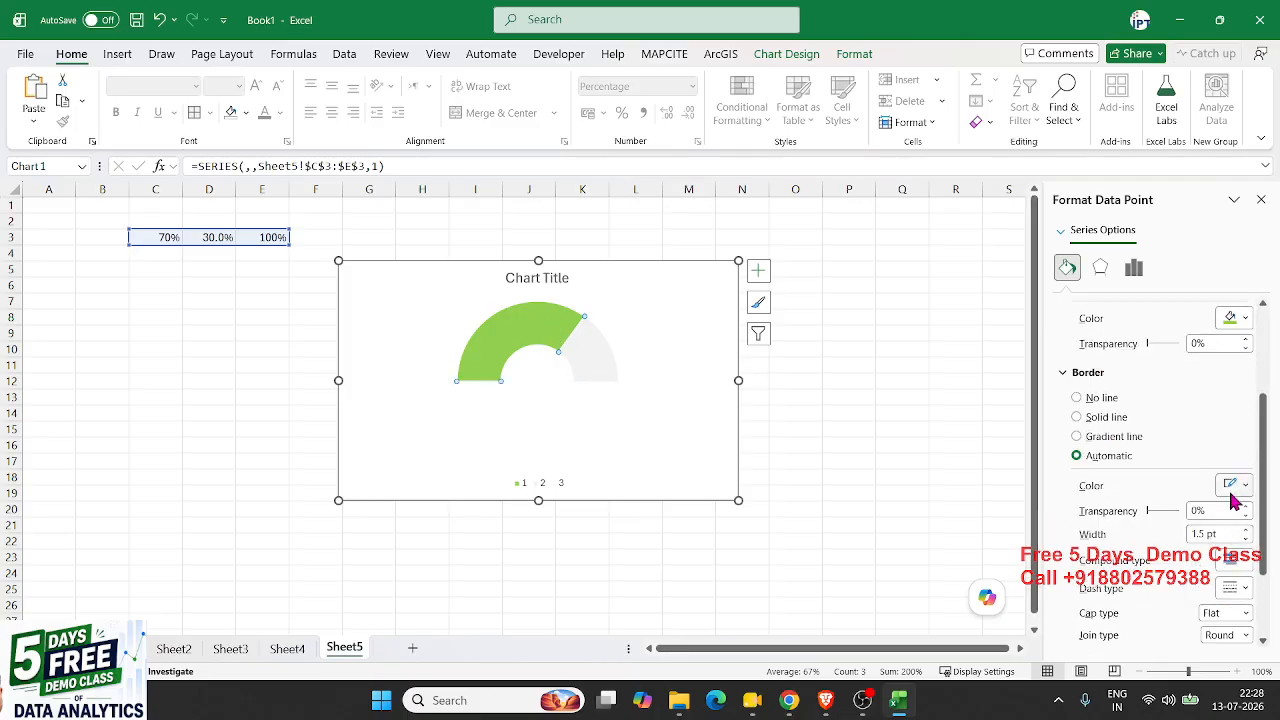
left_click(1232, 486)
left_click(1157, 438)
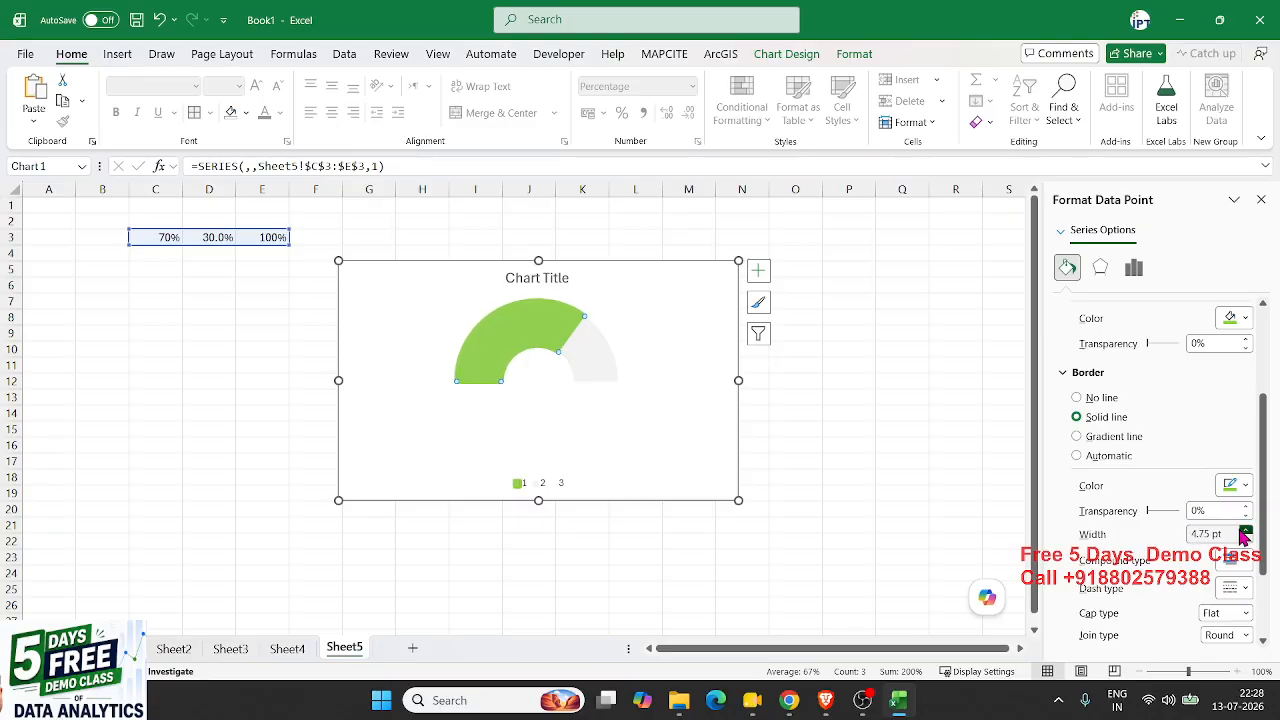
left_click_drag(1245, 532, 1245, 532)
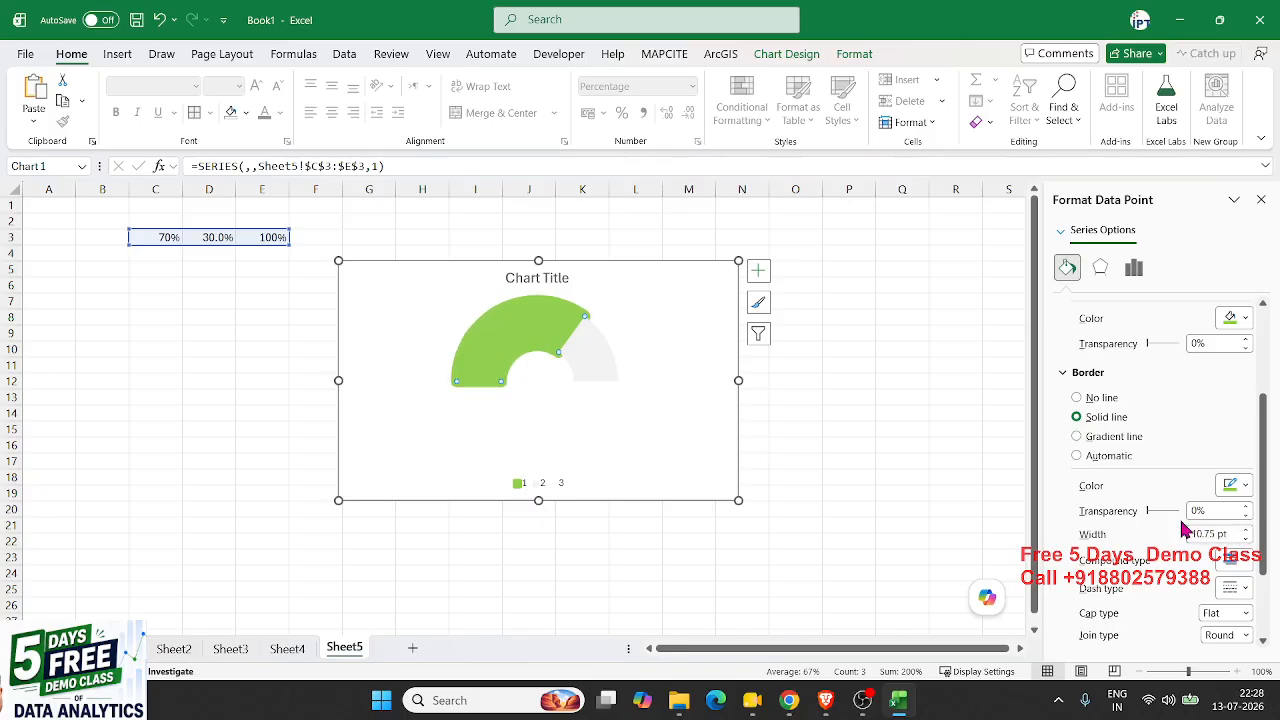
left_click(136, 393)
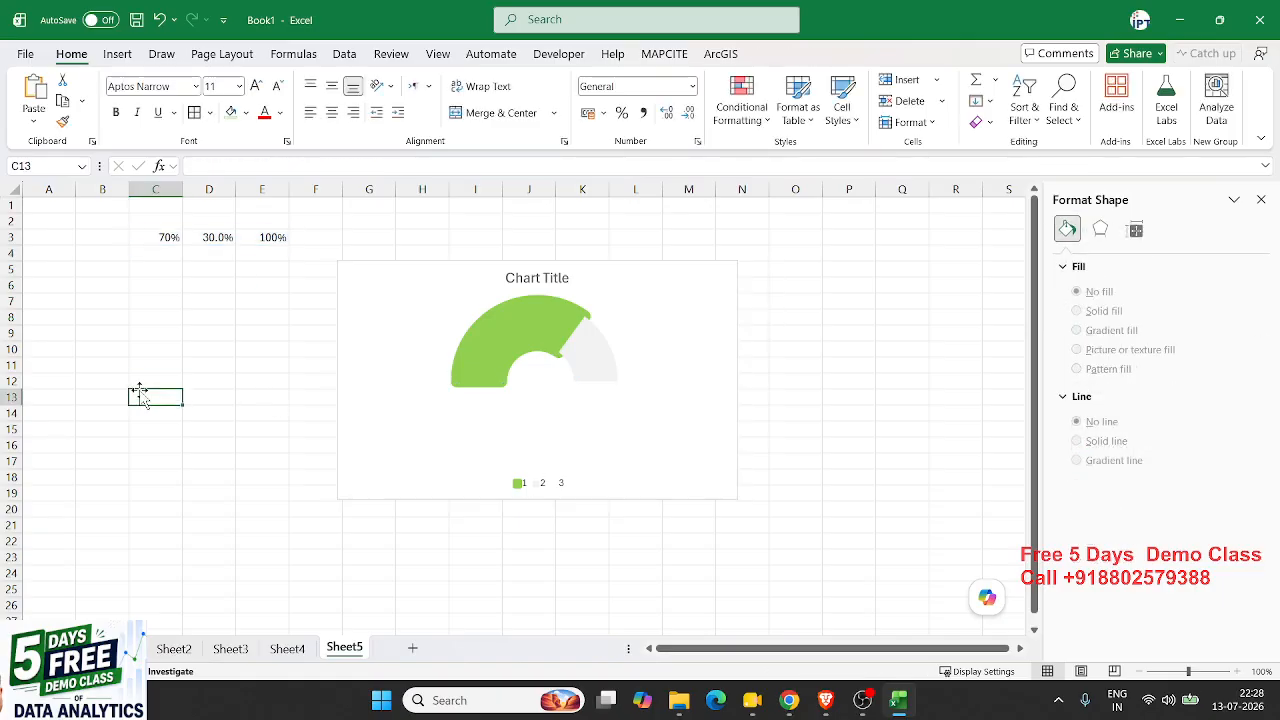
- Try gauge percentages 10, 15, 30, 50 and 60 in C3 to watch the arc change
left_click(146, 241)
type("10")
key("Return")
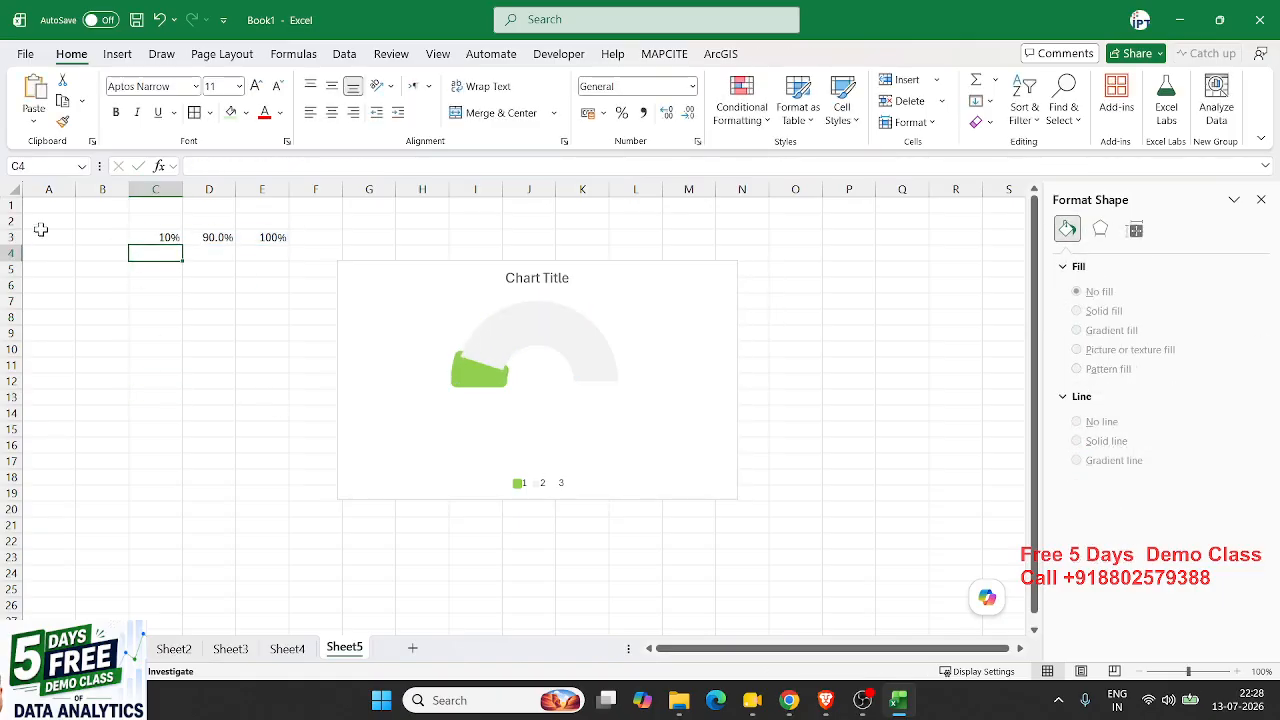
key("Up")
type("15")
key("Return")
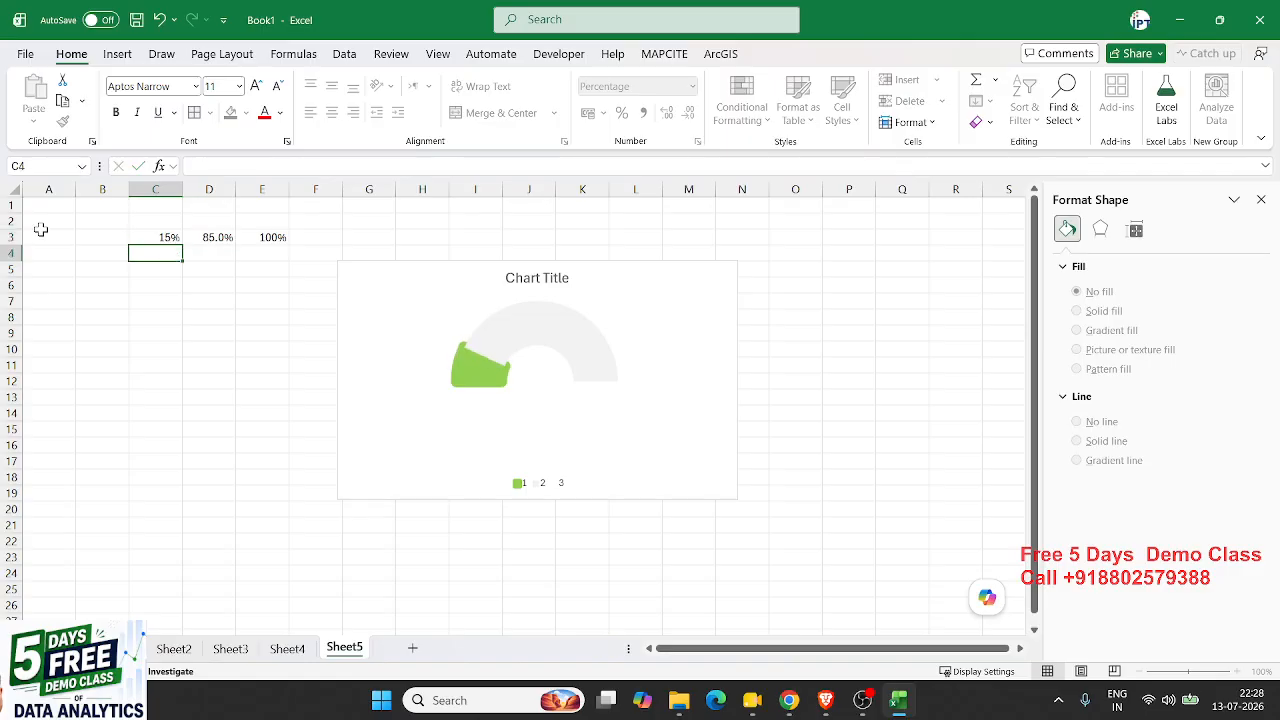
key("Up")
type("30")
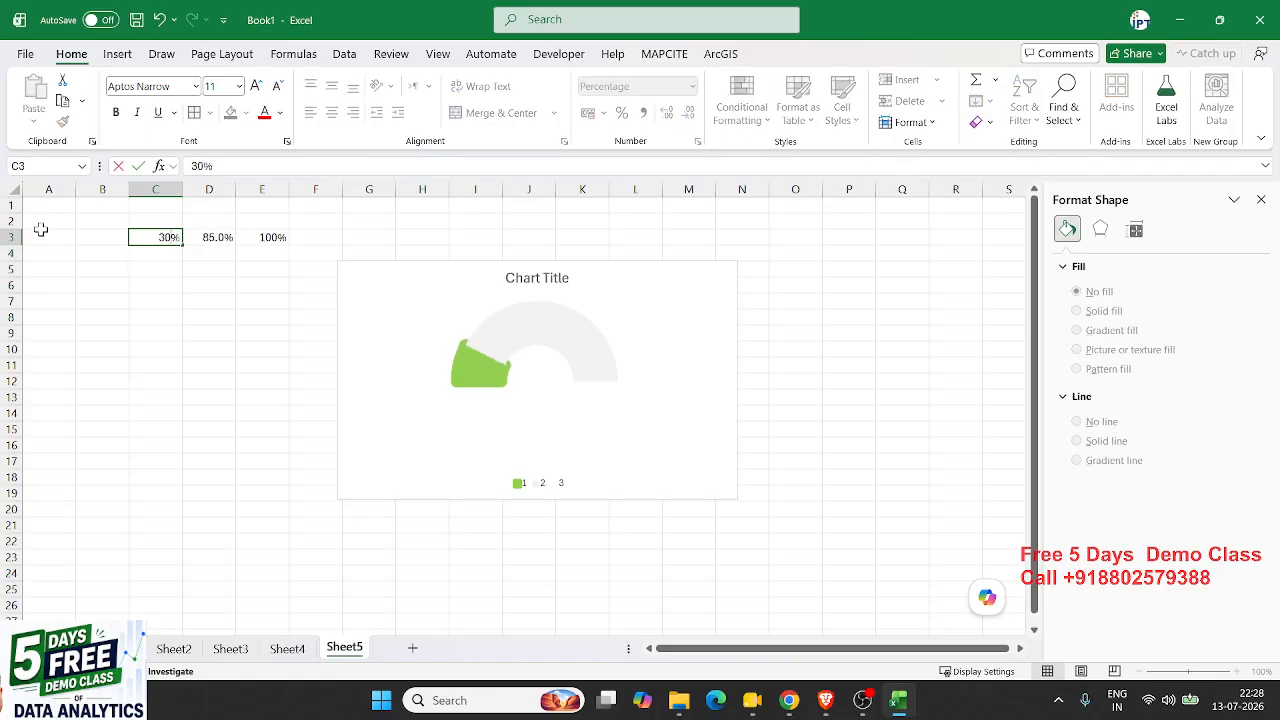
key("Return")
key("Up")
type("50")
key("Return")
key("Up")
type("60")
key("Return")
- Set C3 to 40% and move the gauge chart left beneath the values
key("Up")
type("40")
key("Return")
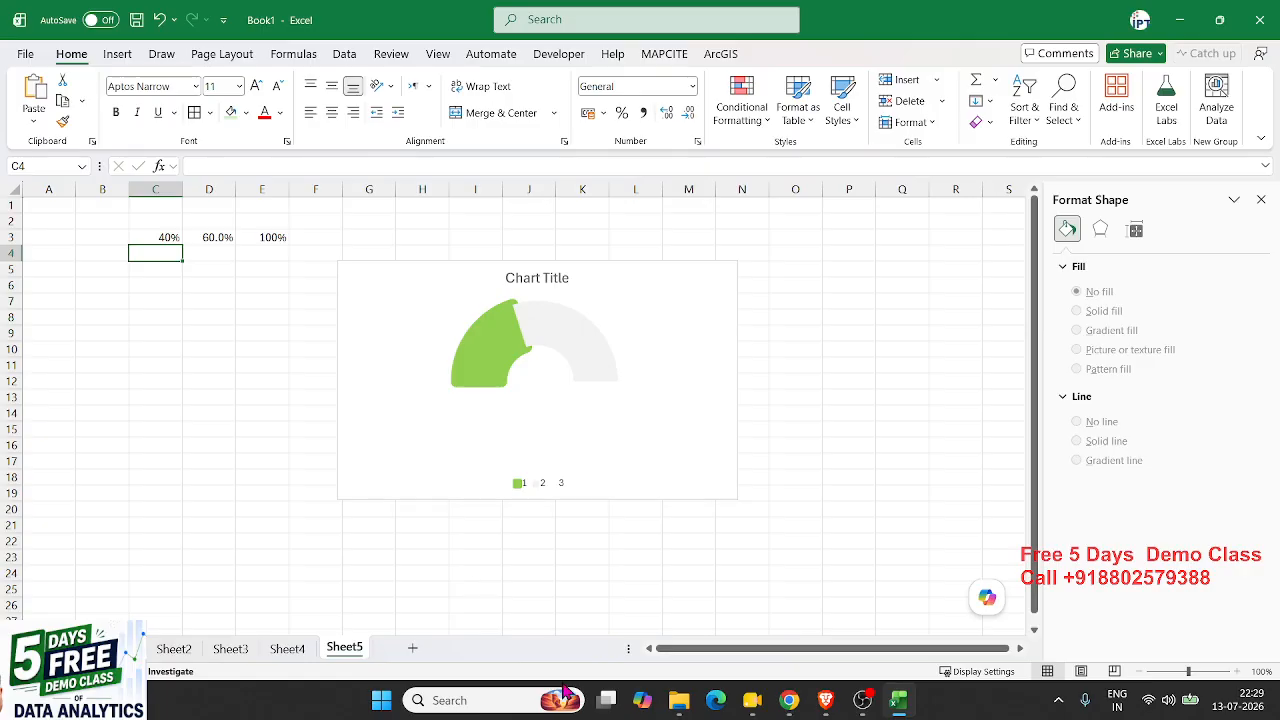
left_click_drag(434, 500, 135, 500)
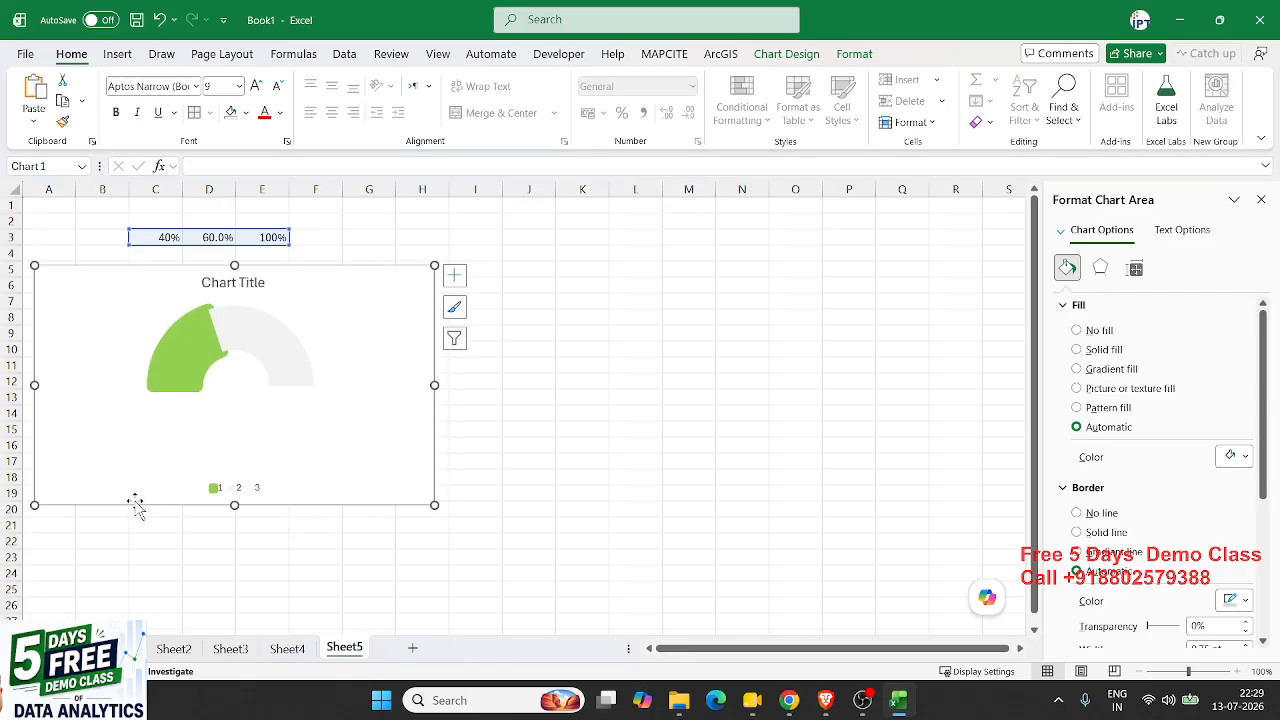
- Add a new blank worksheet, Sheet6, to the workbook
left_click(290, 648)
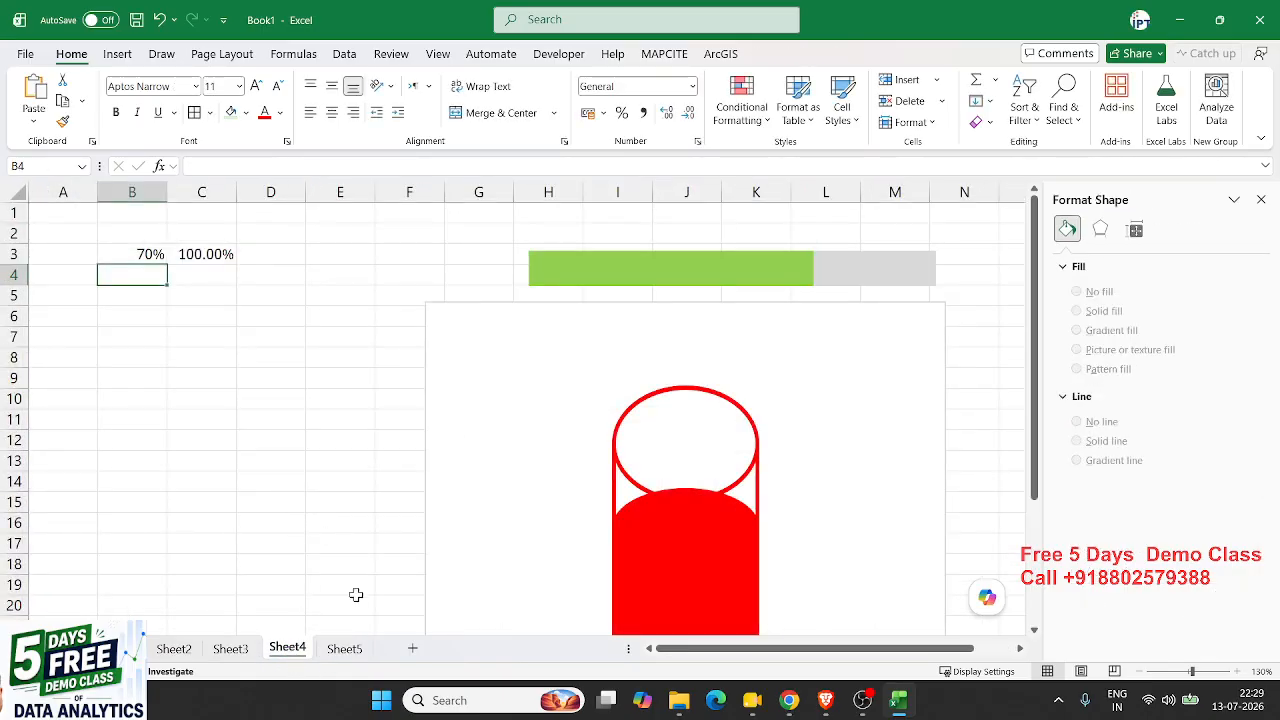
left_click(344, 648)
left_click(411, 650)
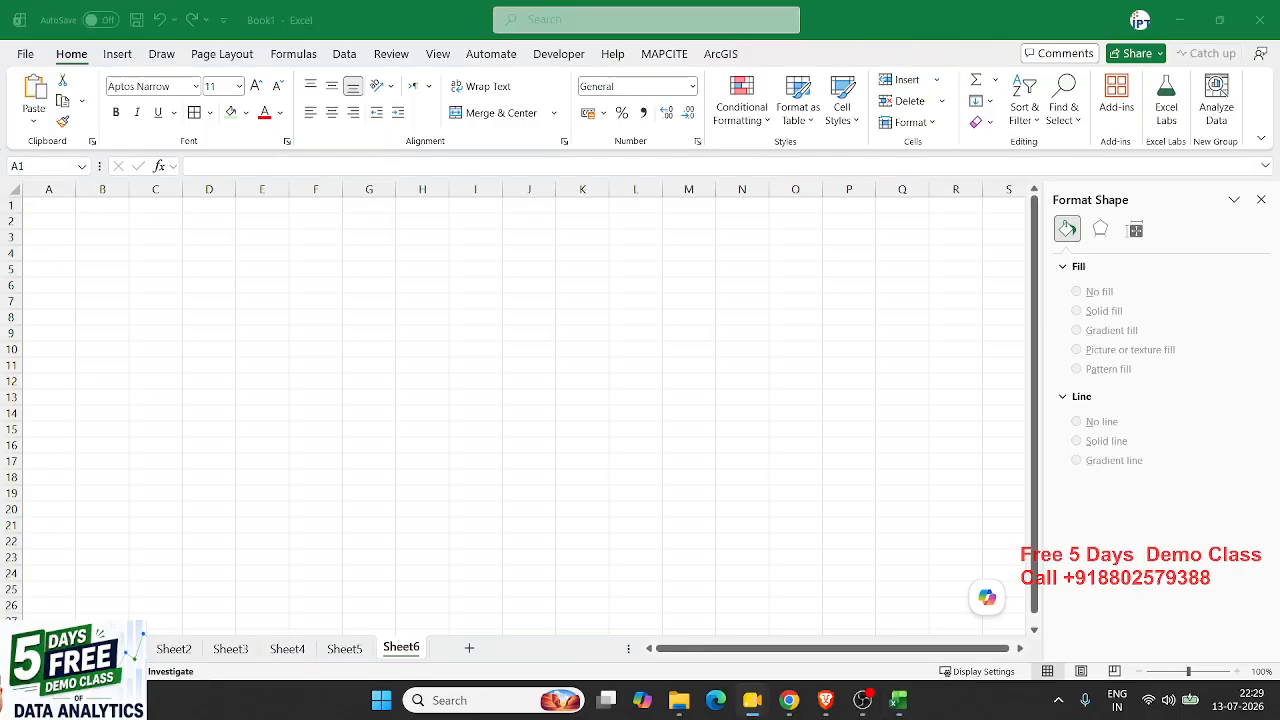
left_click(223, 352)
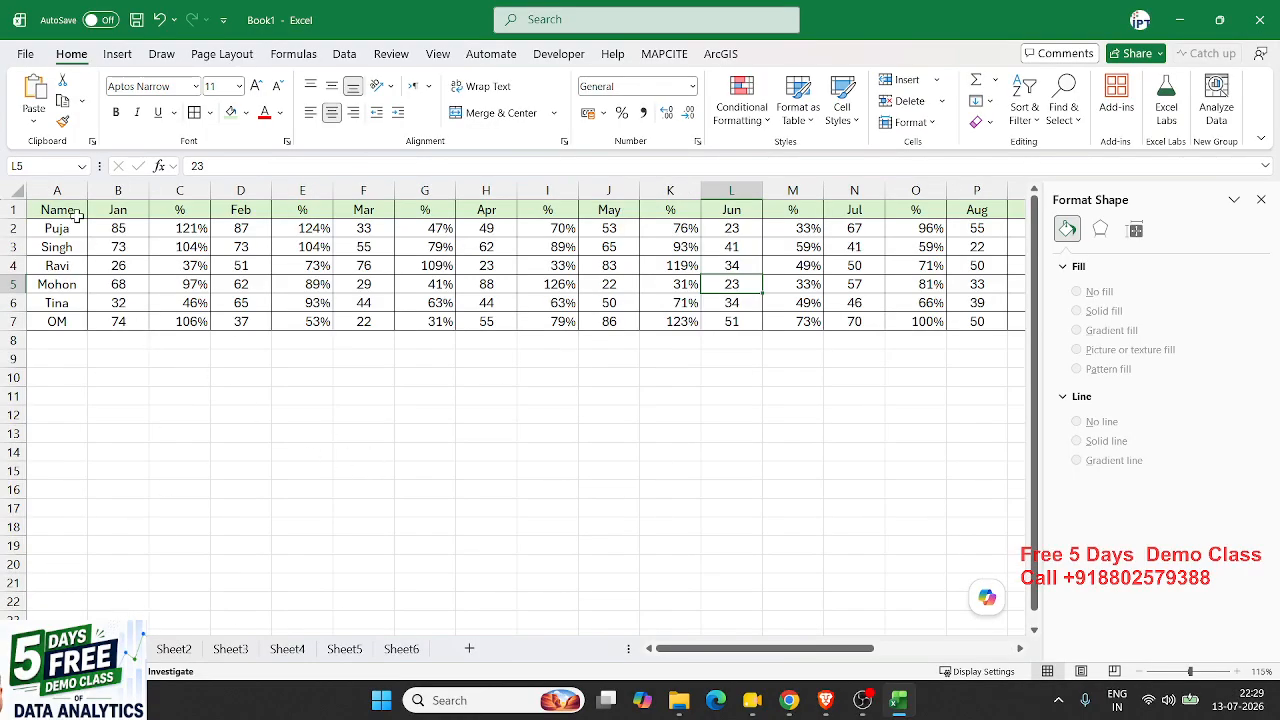
- Copy the Name and Jan data in A1:B7 and paste it at A1 of Sheet6
left_click_drag(77, 215, 120, 320)
key("ctrl+c")
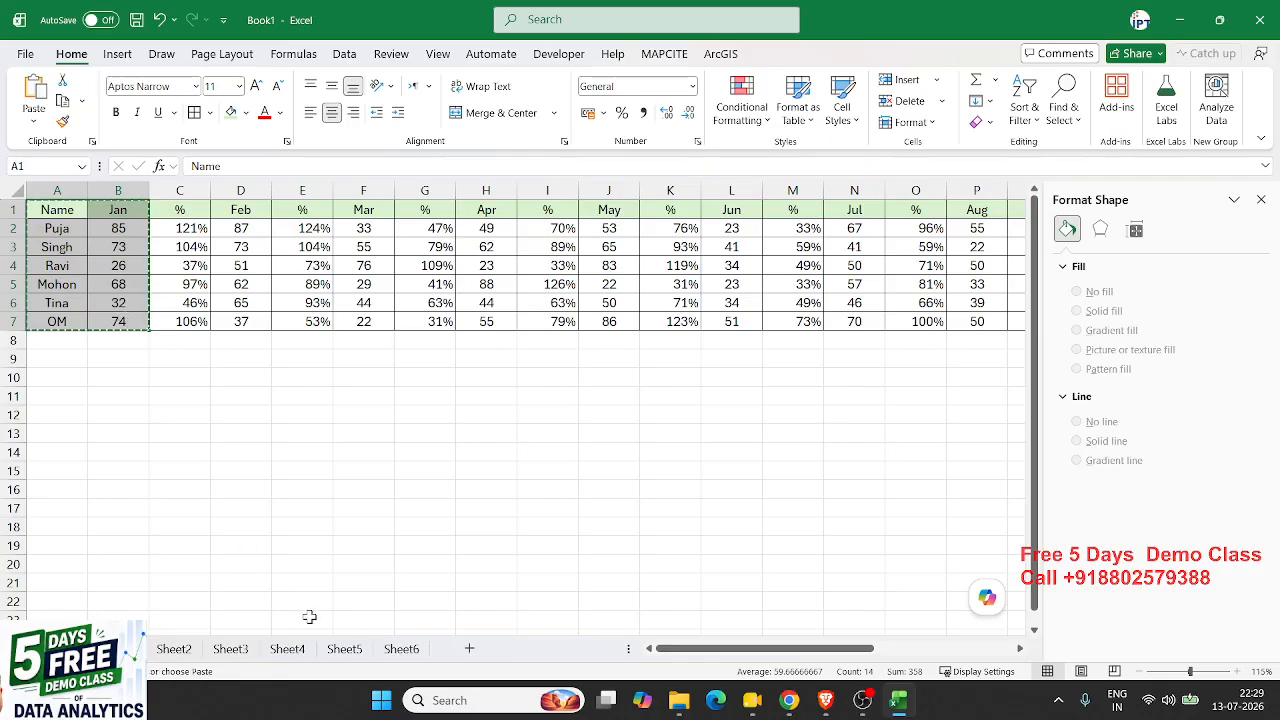
left_click(400, 649)
key("ctrl+v")
- Insert a clustered column chart of the Jan scores by name
left_click(223, 234)
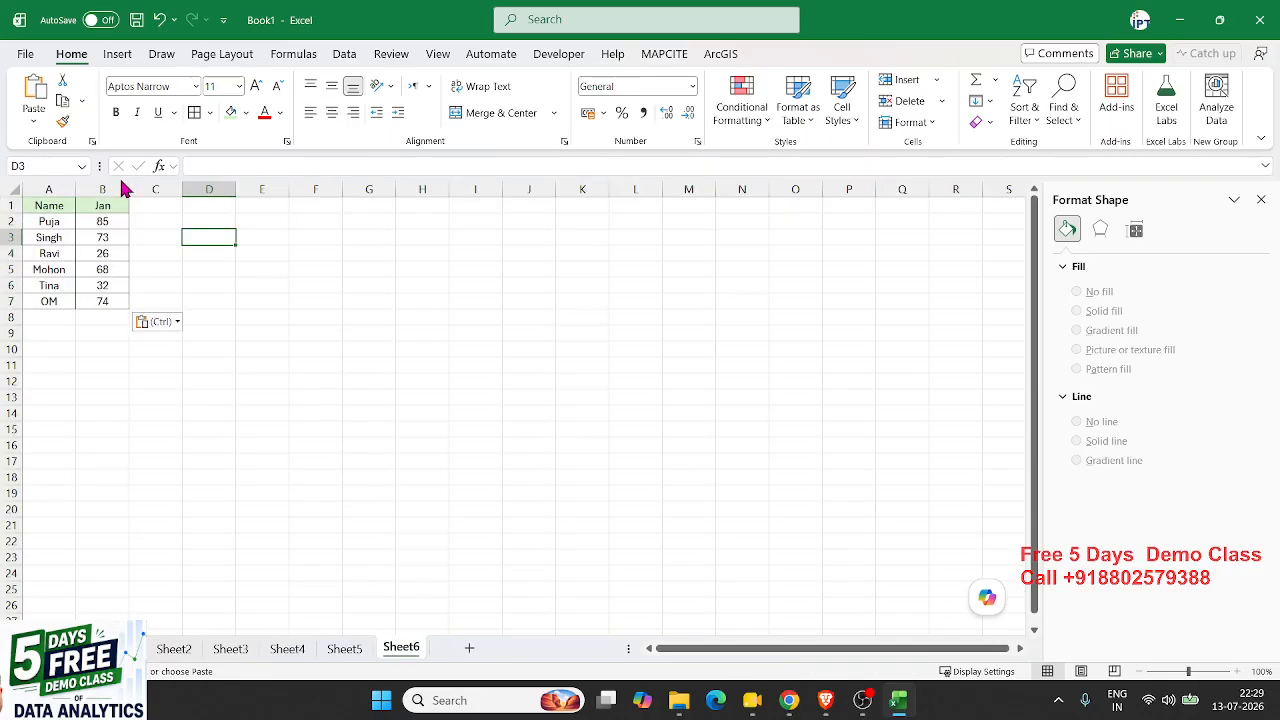
left_click(60, 206)
left_click(118, 58)
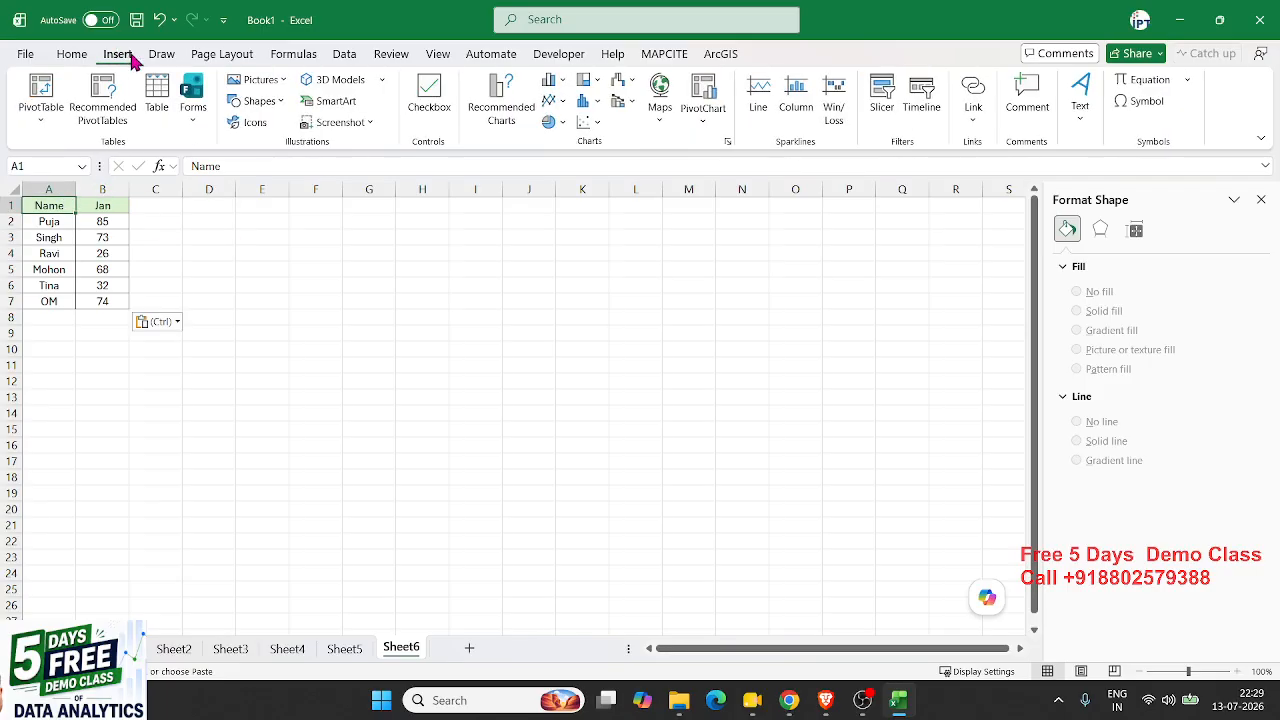
left_click(566, 86)
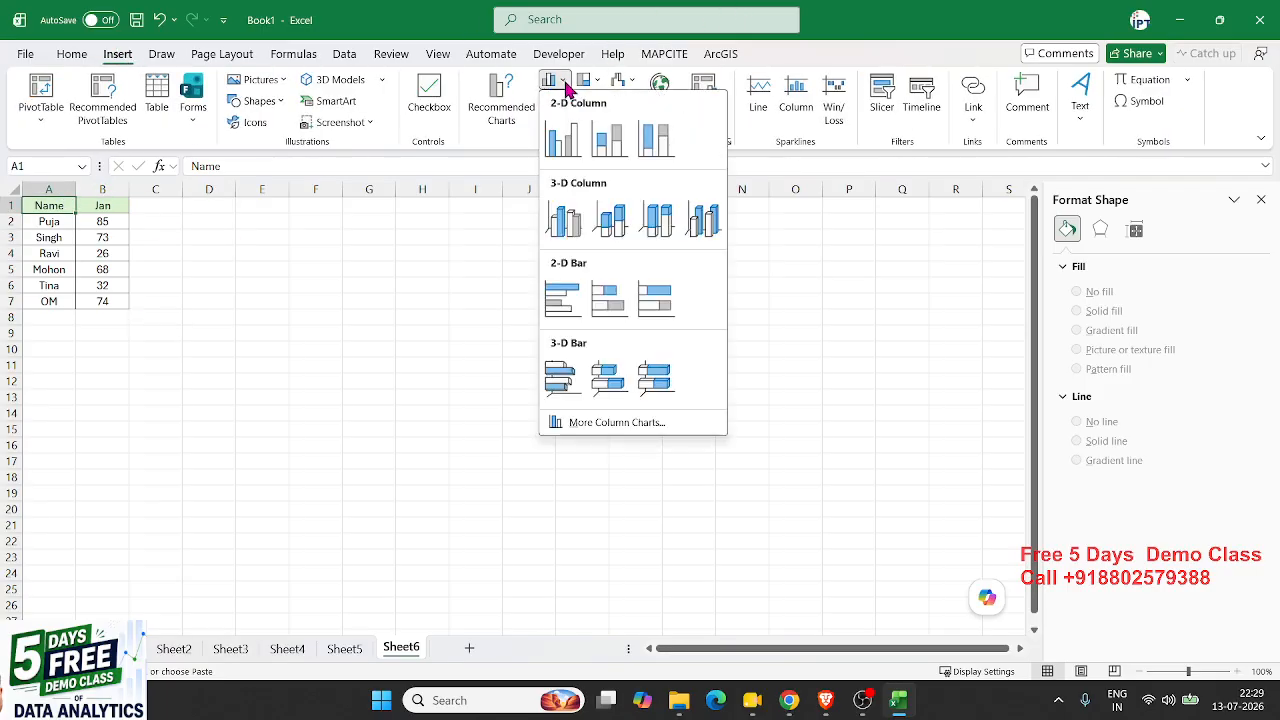
left_click(561, 138)
- Move the chart beside the data, shrink it, and apply the dark chart style
left_click_drag(437, 309, 251, 205)
left_click_drag(548, 433, 471, 332)
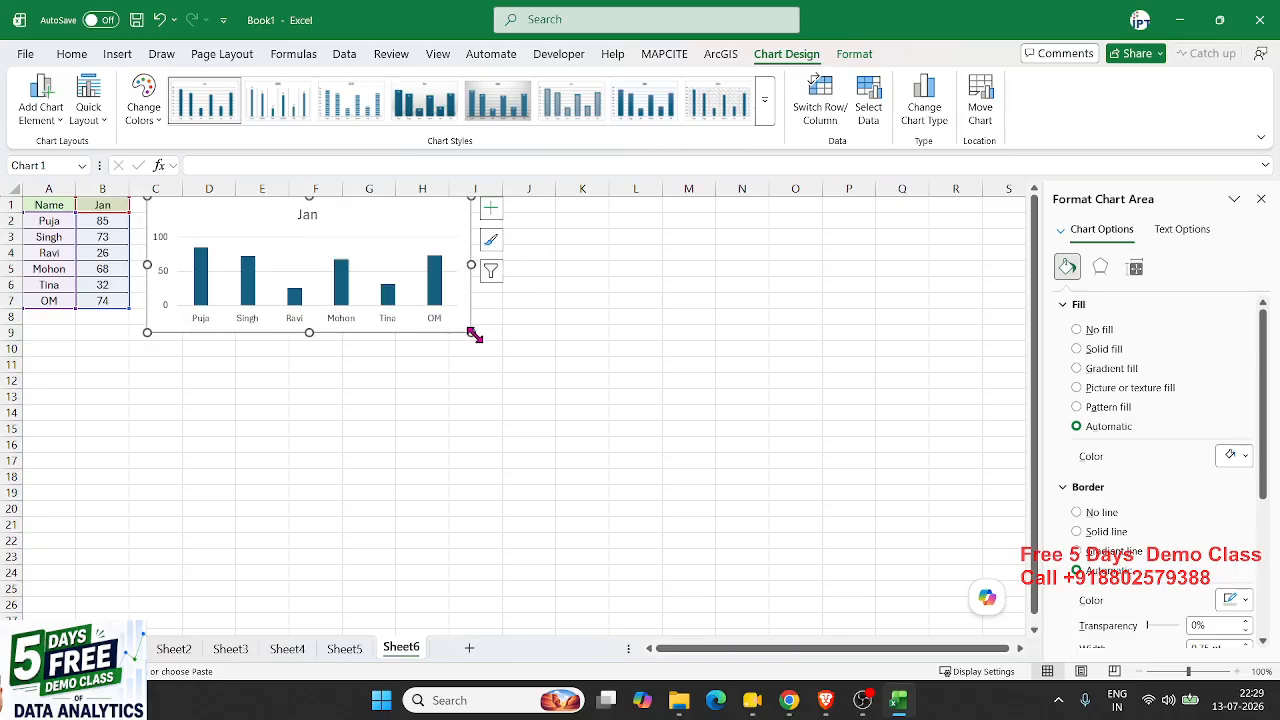
left_click(765, 112)
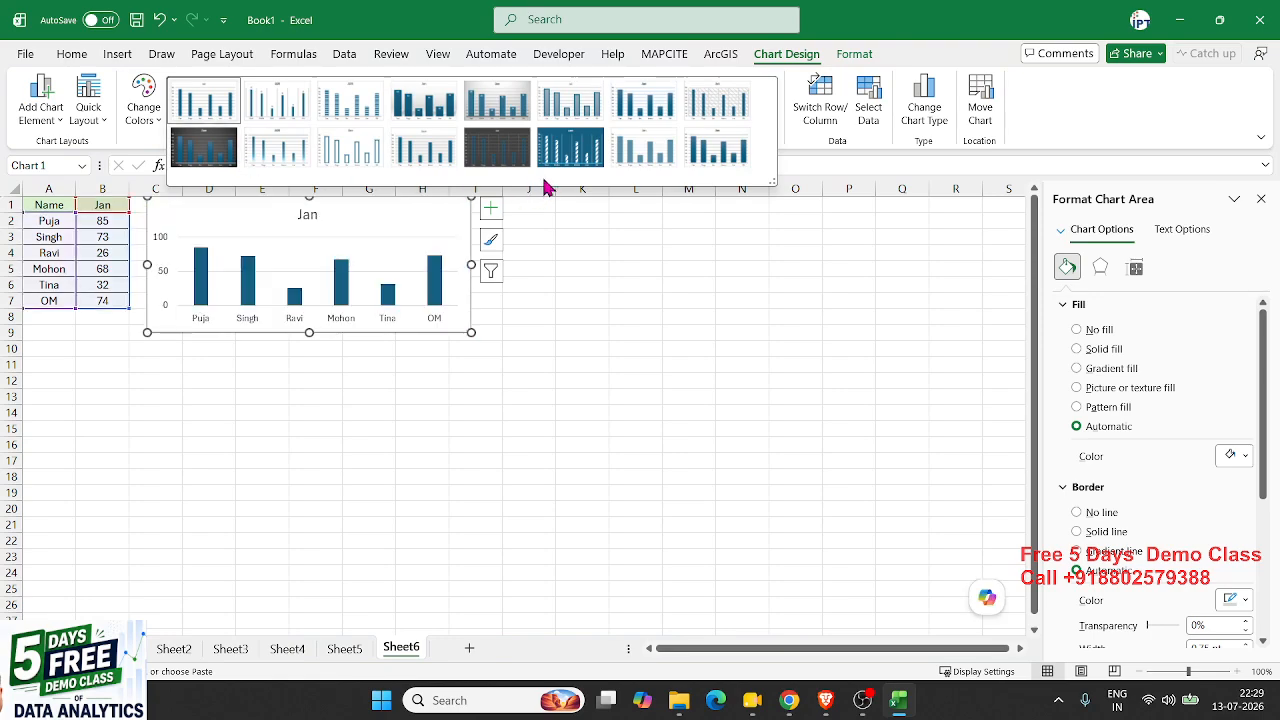
left_click(226, 150)
left_click(209, 445)
left_click_drag(170, 334, 160, 334)
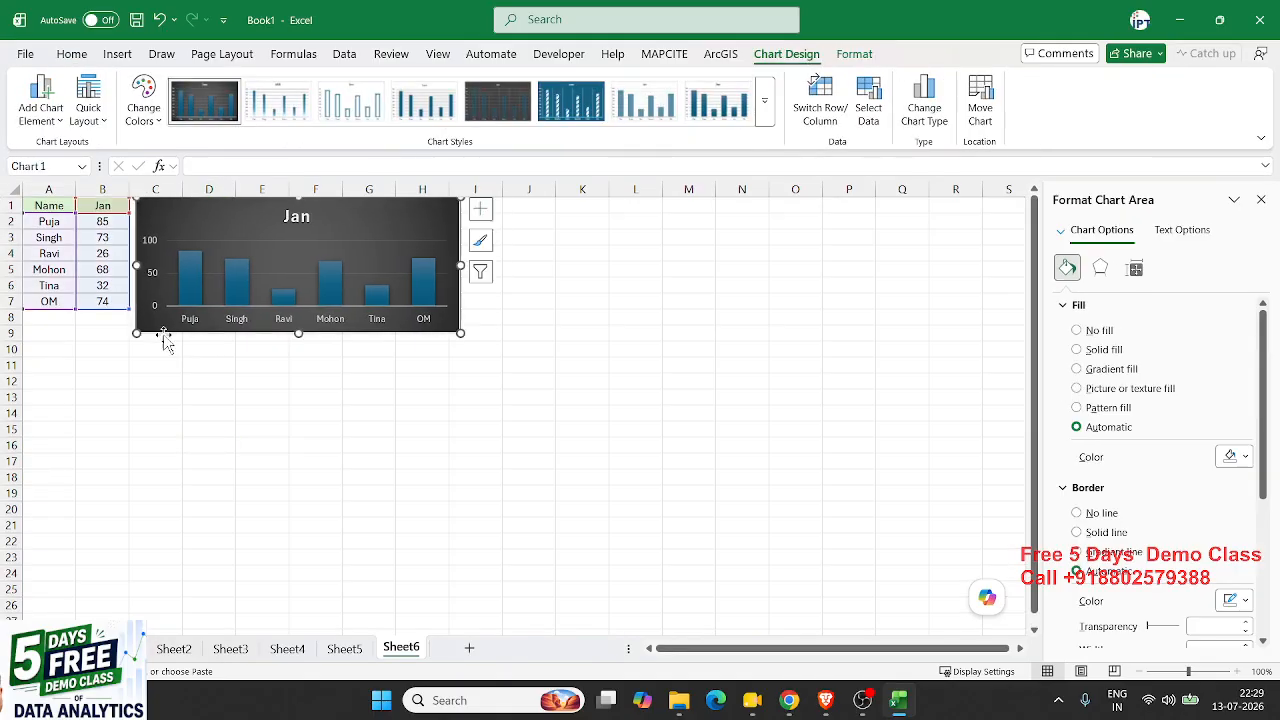
left_click(201, 449)
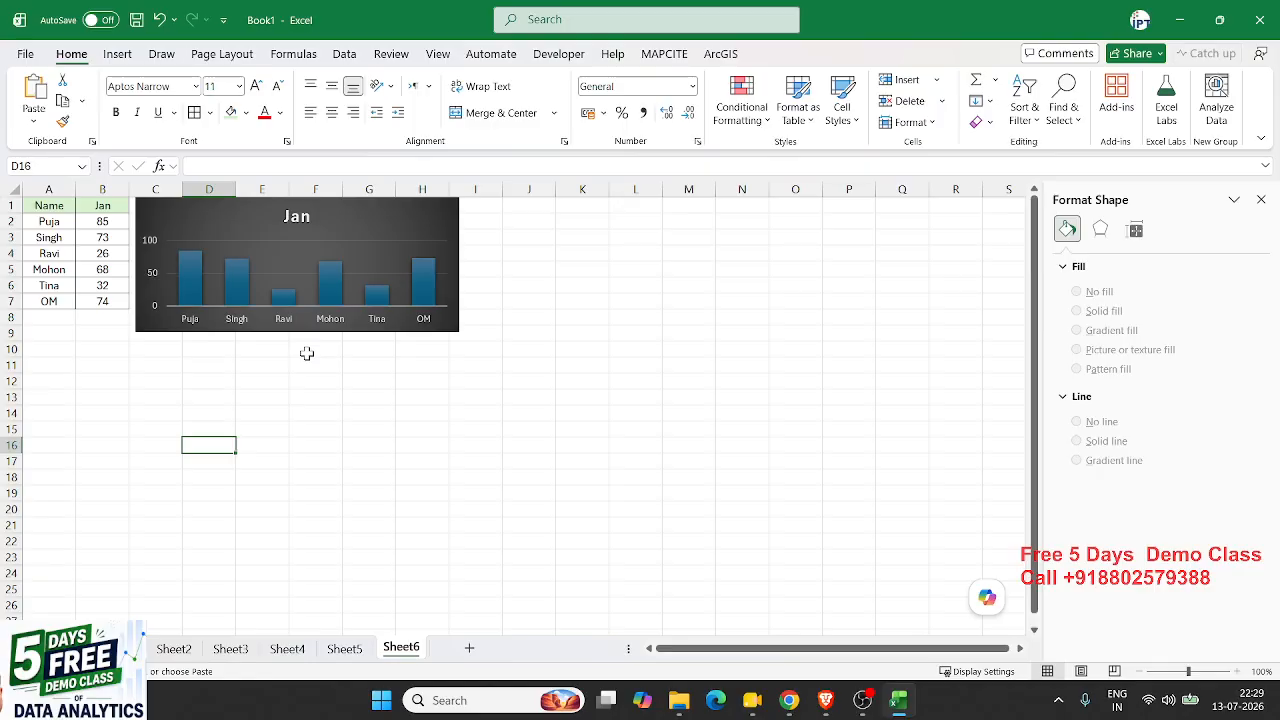
- Close the Format Shape pane, leaving the dark Jan column chart beside the data
left_click(1261, 200)
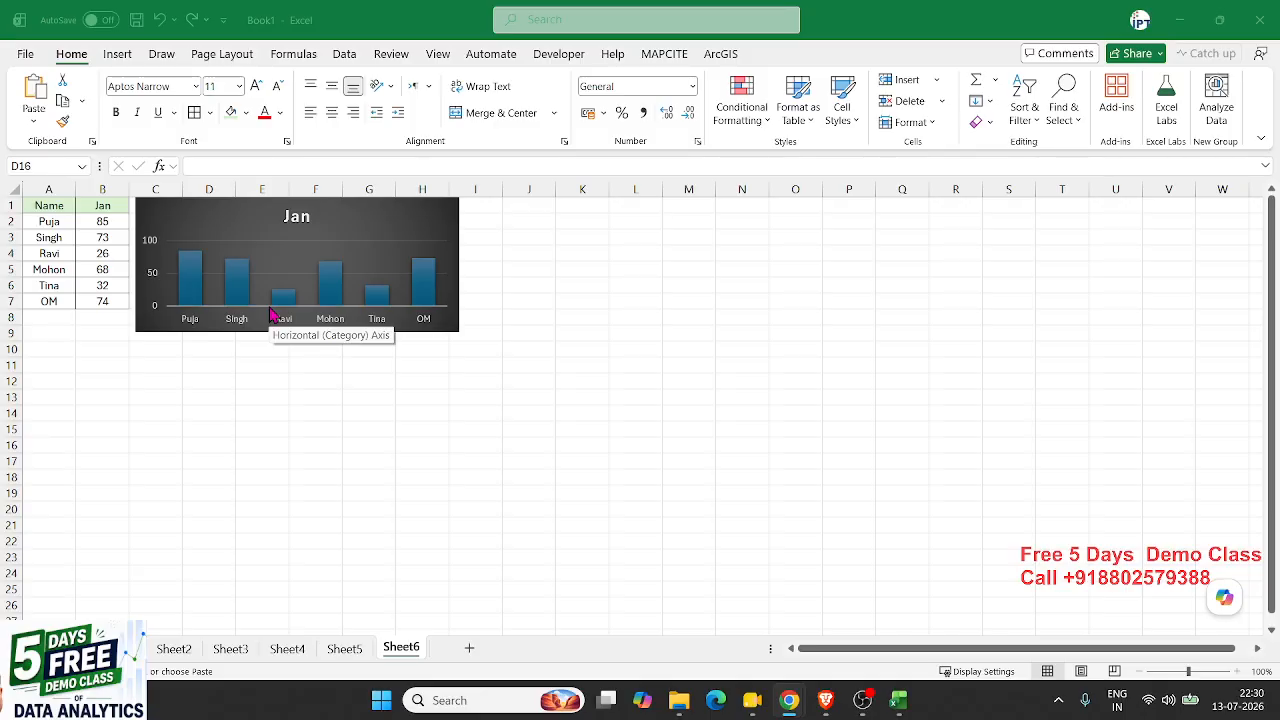
left_click(476, 475)
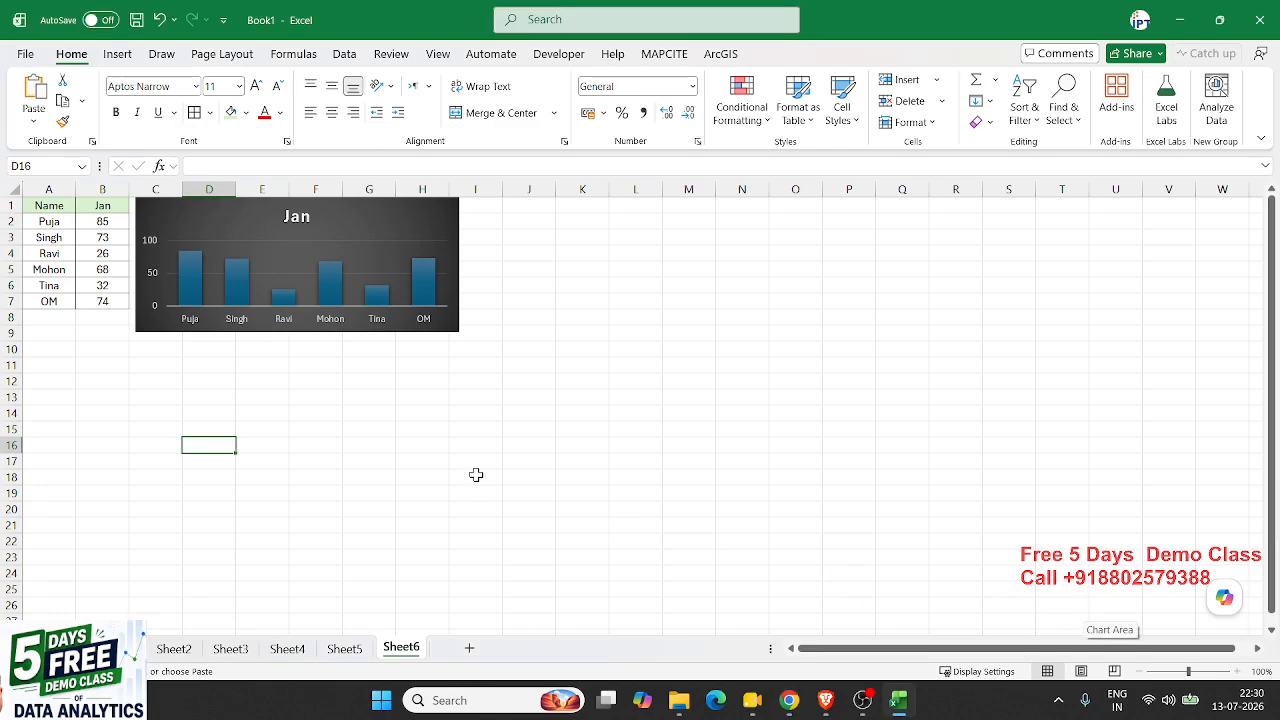
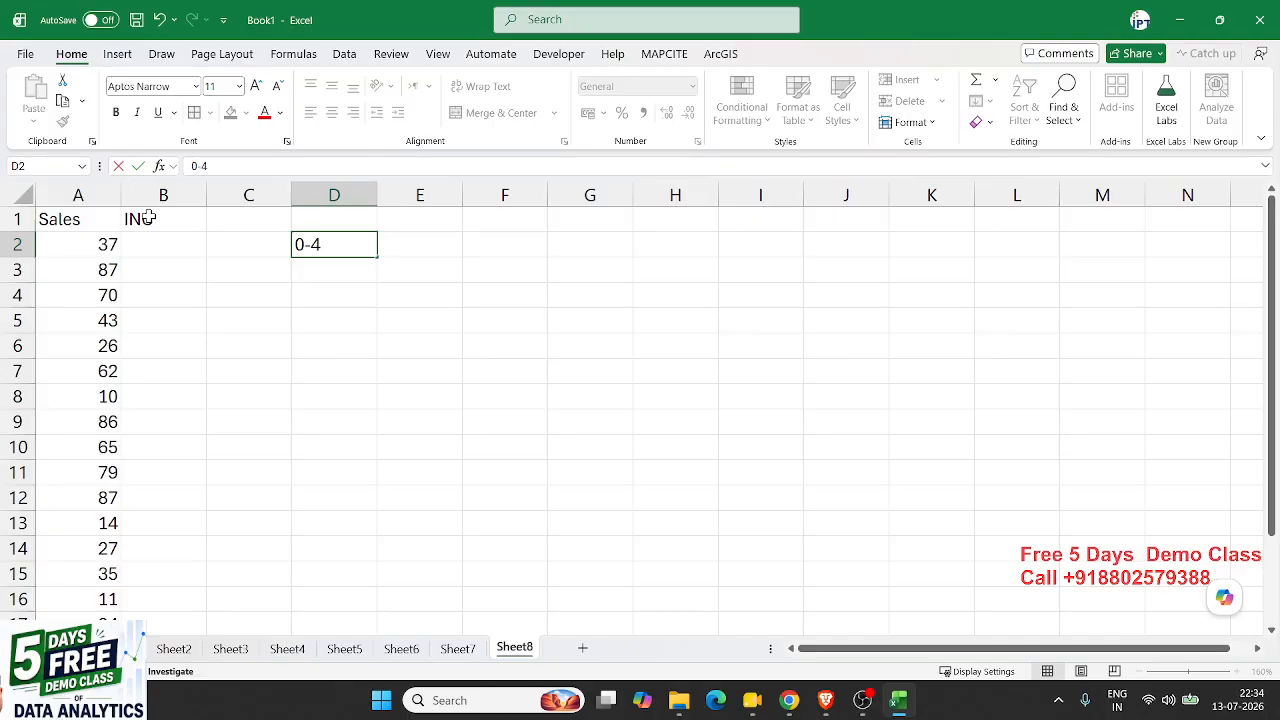
- Enter the sales bands 0-40, 41-80, 81-100 and >100 down D2:D5
key("Return")
type("41-80")
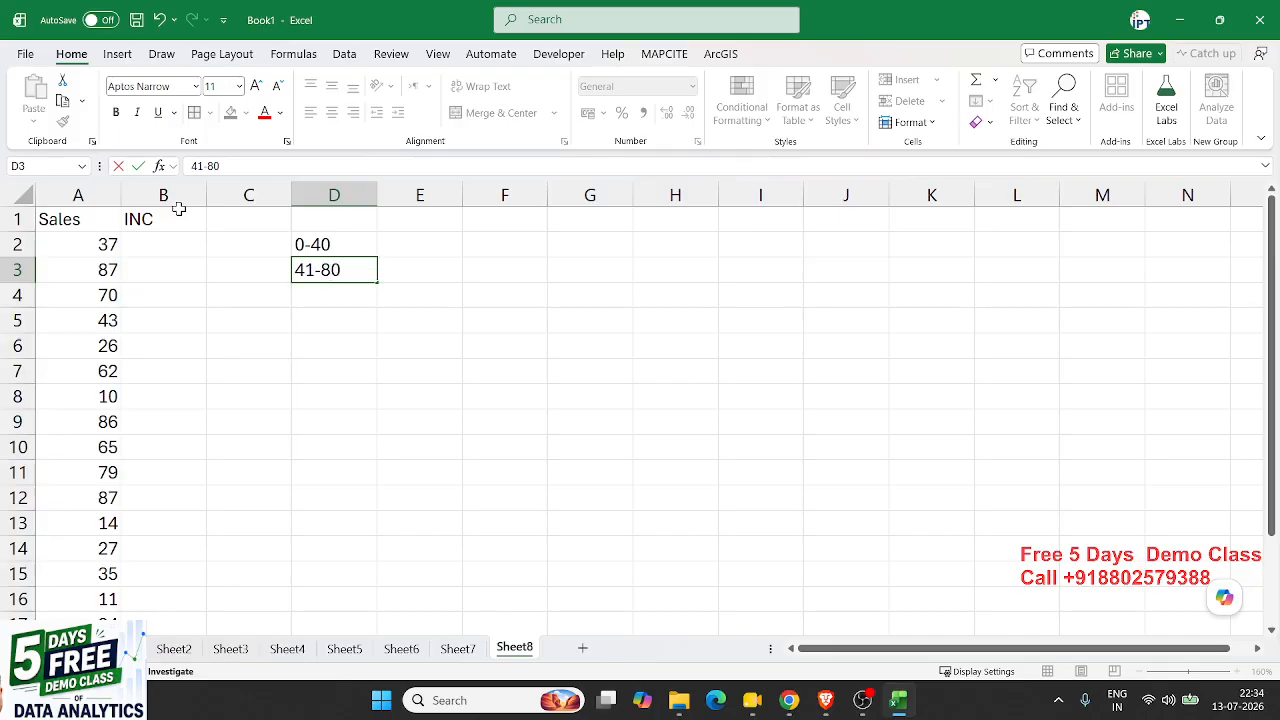
key("Return")
type("81-100")
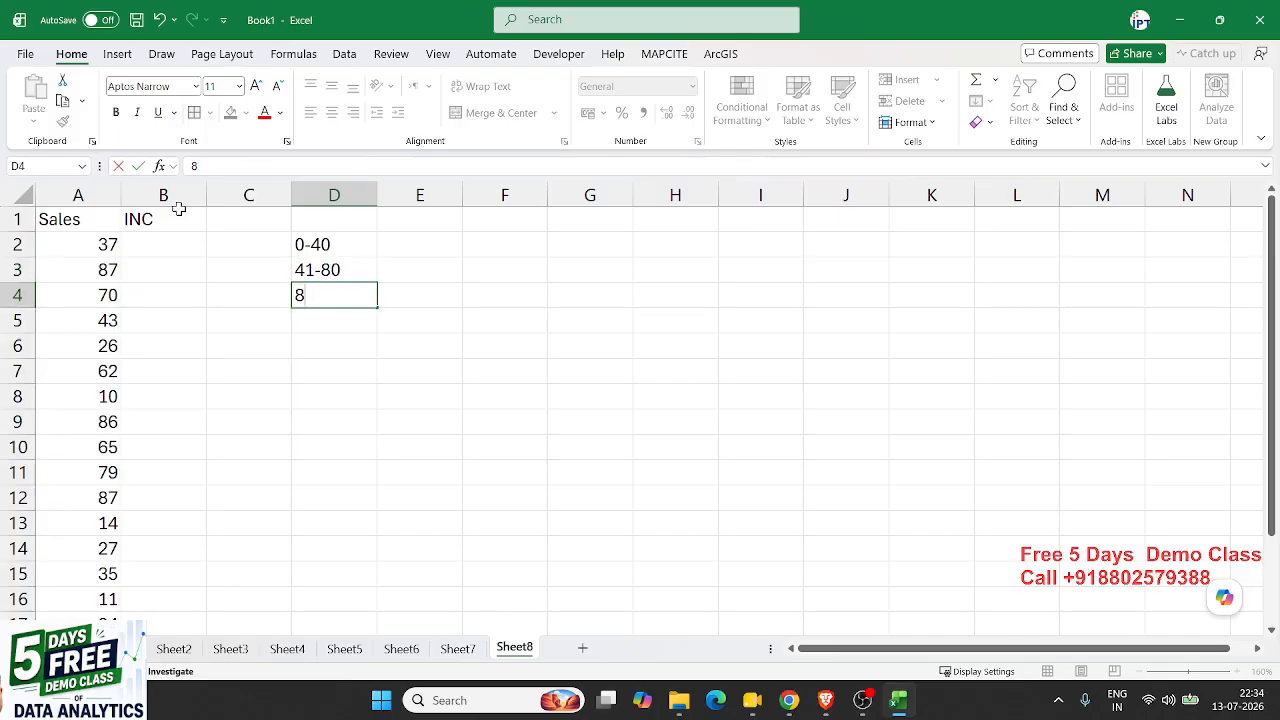
key("Return")
type(">100")
key("Tab")
- Enter the incentives 500, 1000, 1500 and 2000 in E2:E5 beside the bands
key("Up")
key("Up")
key("Up")
key("Up")
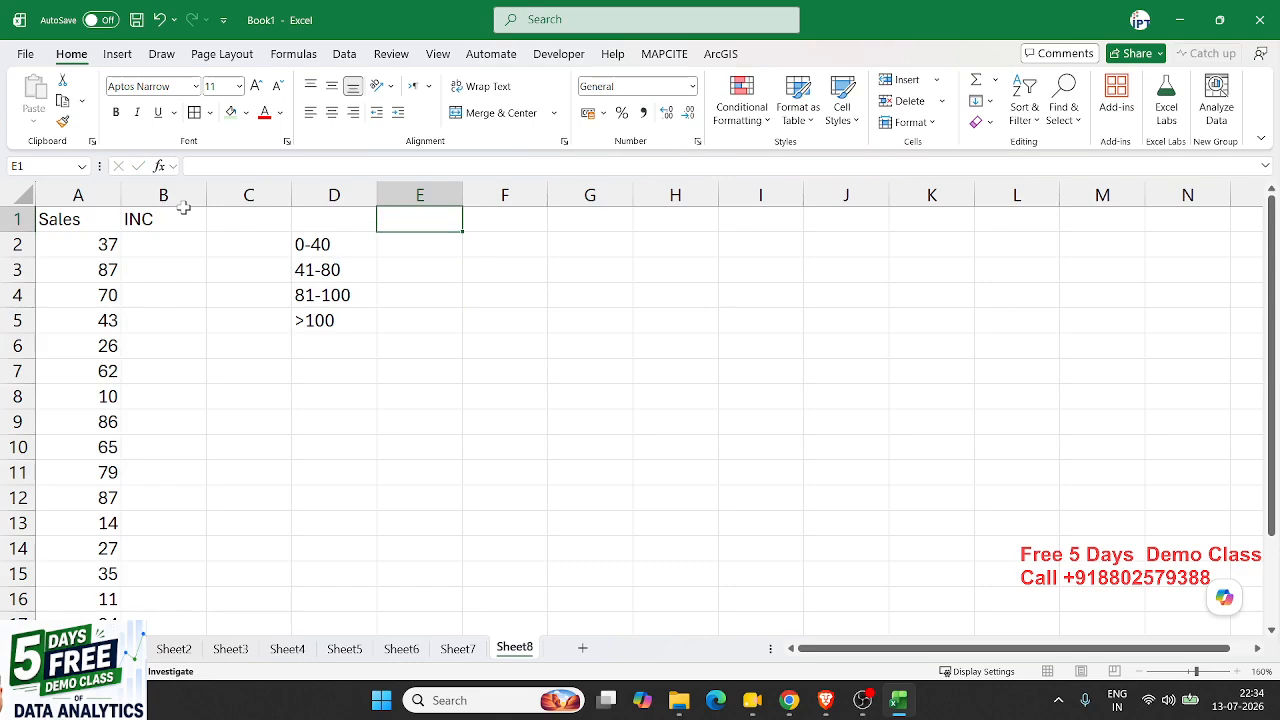
key("Down")
type("500")
key("Return")
type("1000")
key("Return")
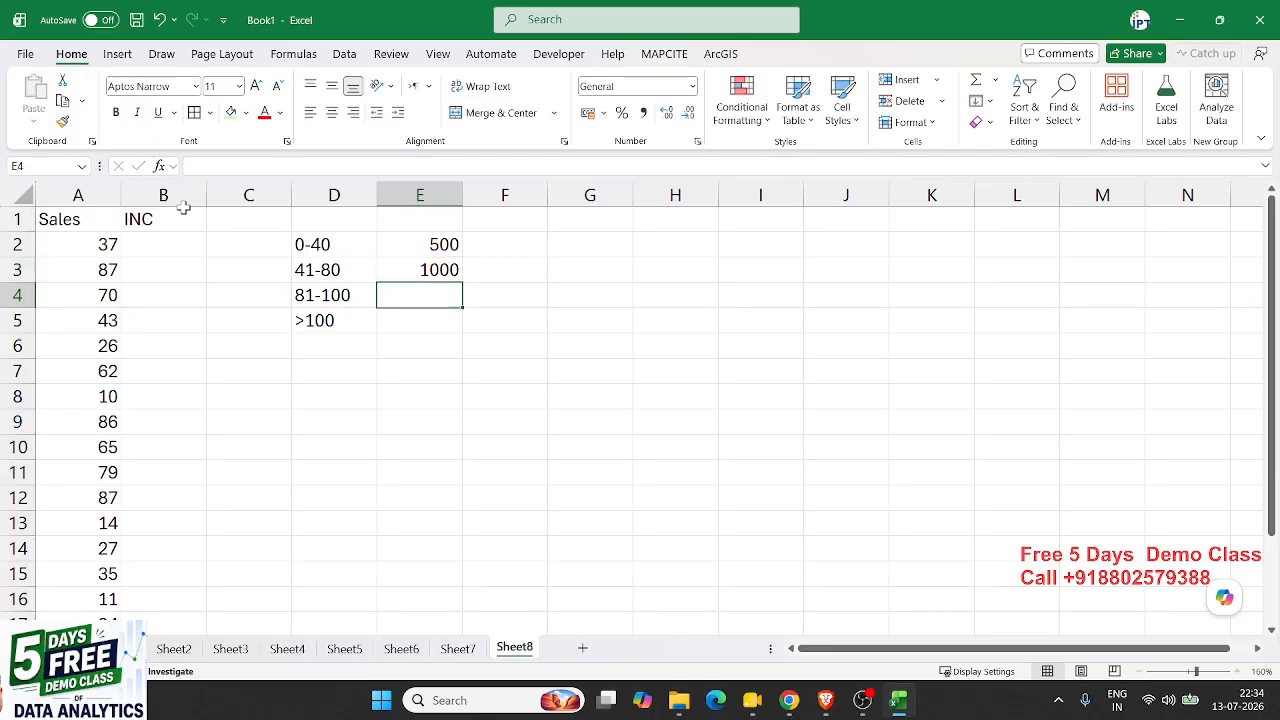
type("15000")
key("BackSpace")
key("Return")
type("2000")
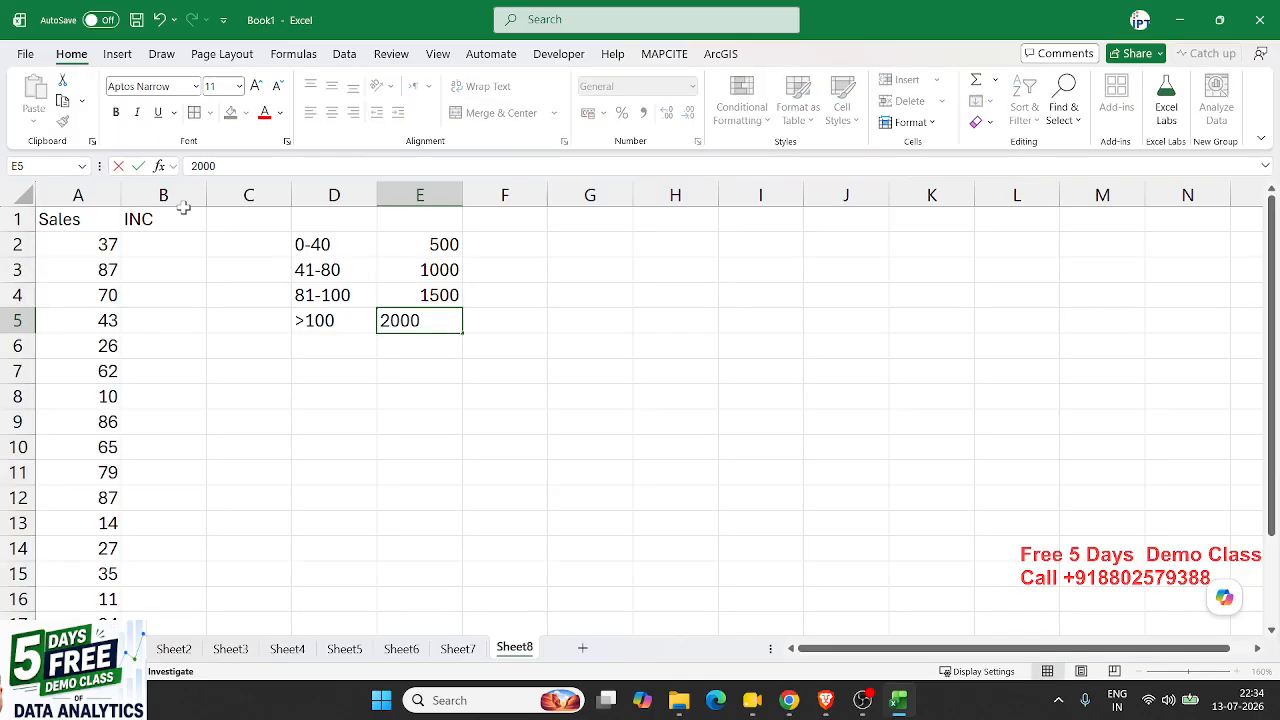
key("Return")
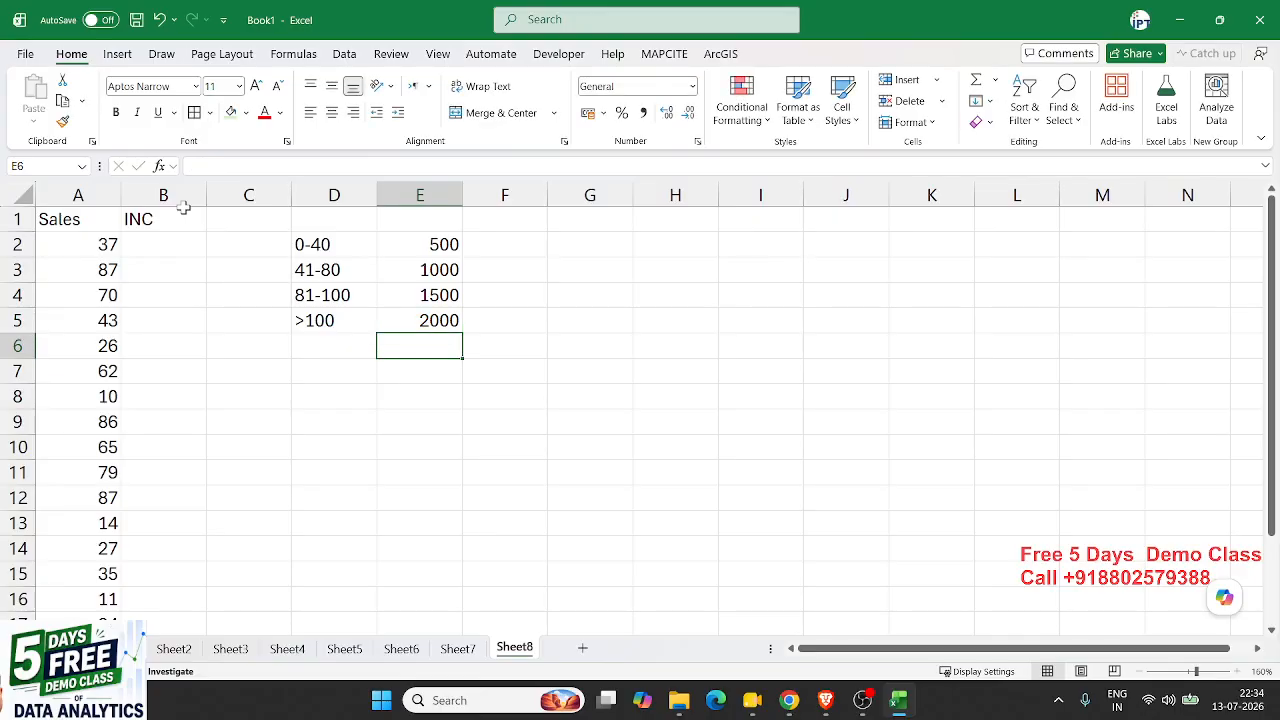
- Start an IF formula in B2 whose first tier returns 500 when A2<=40
left_click(180, 239)
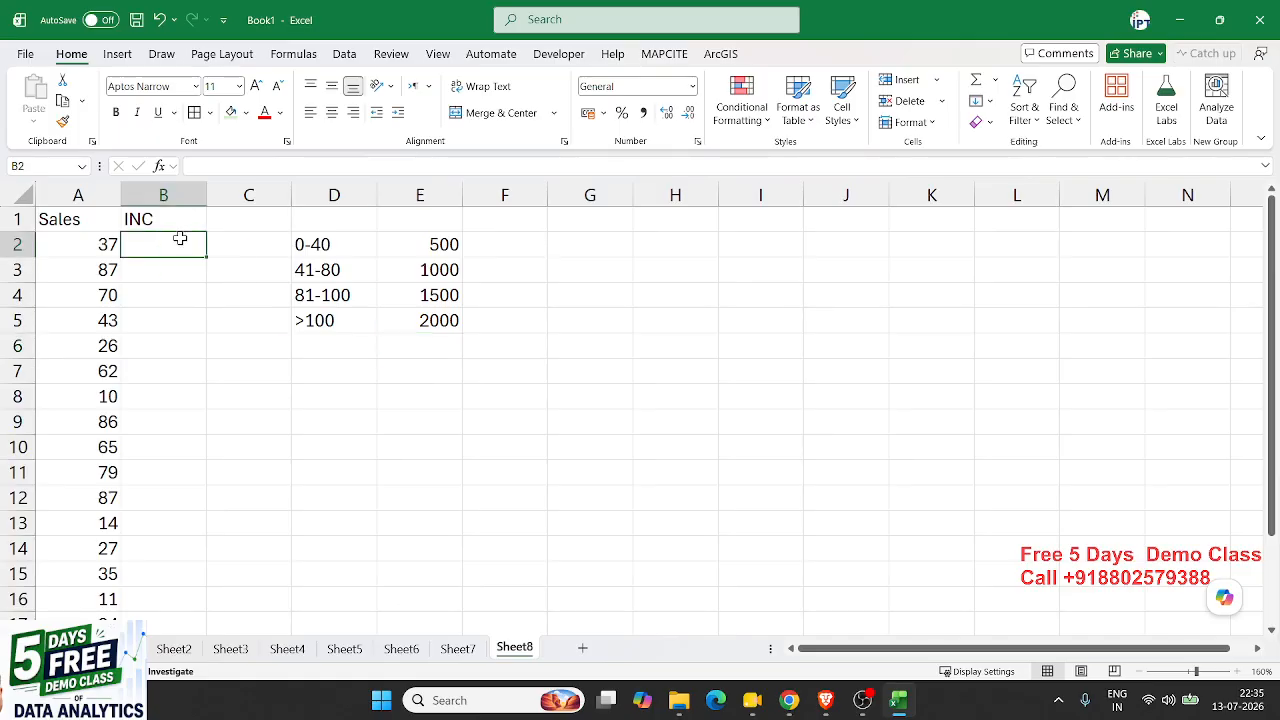
type("=IF(")
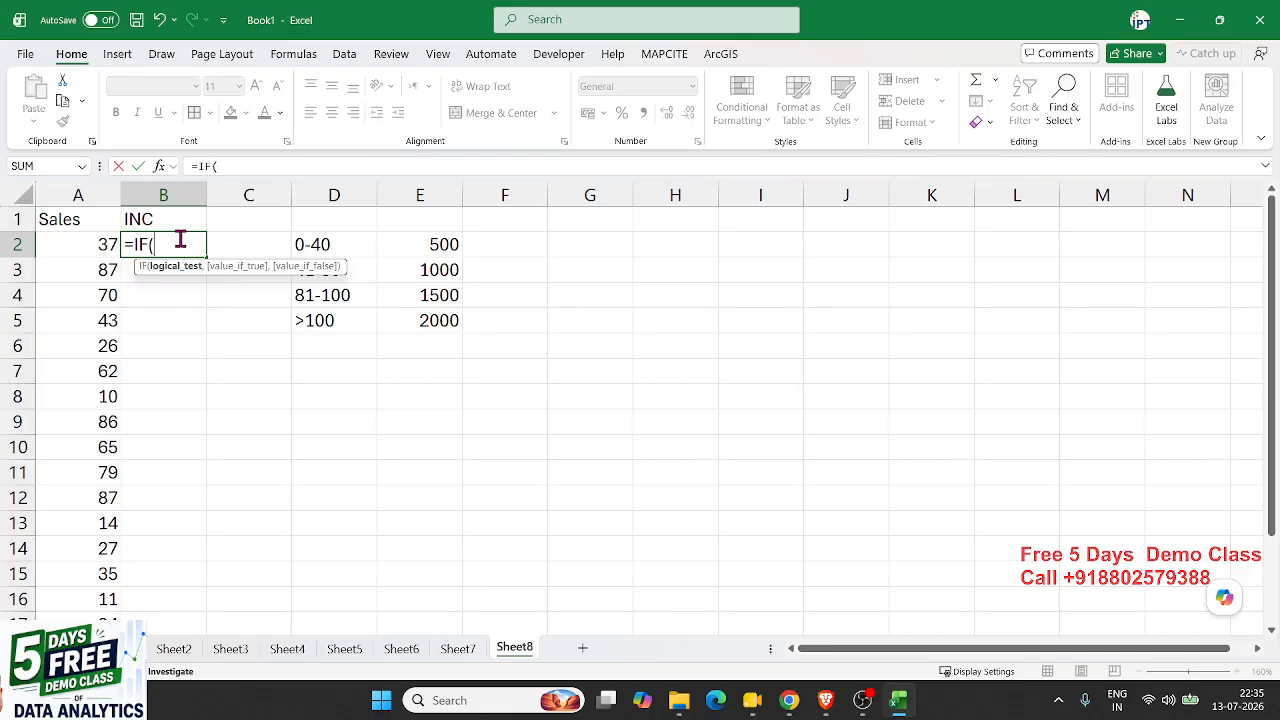
key("Left")
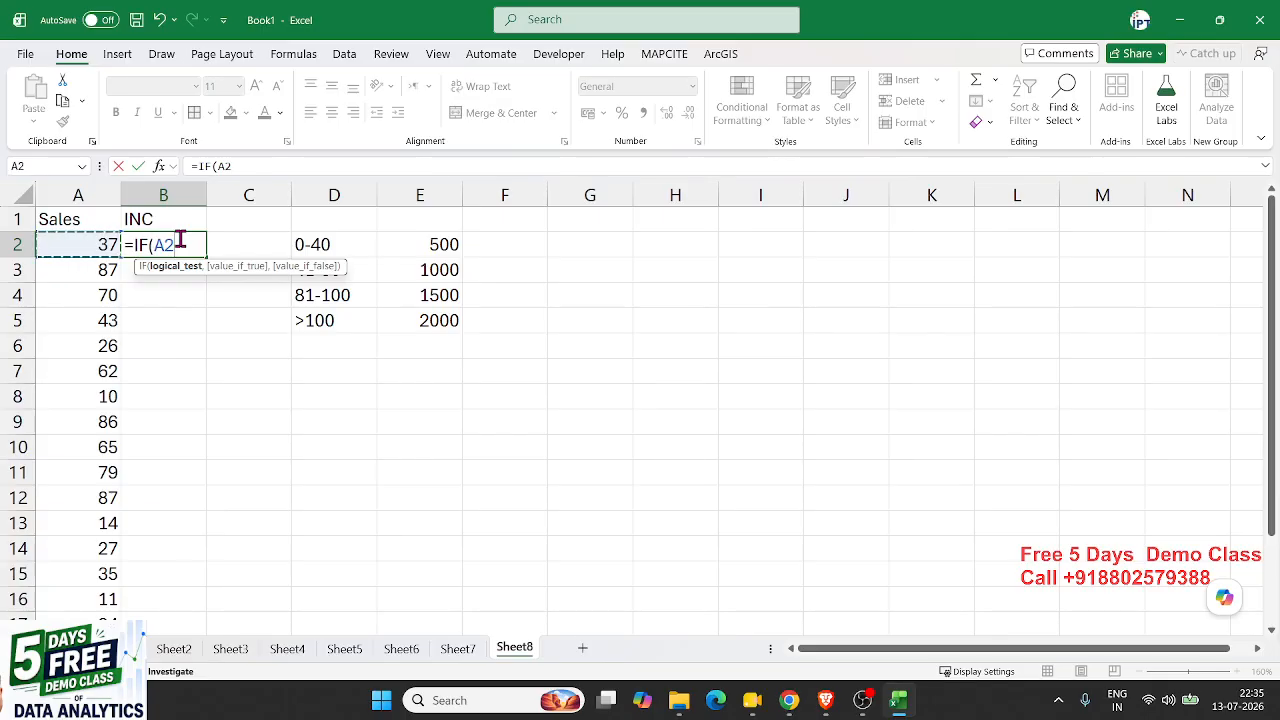
type(">=")
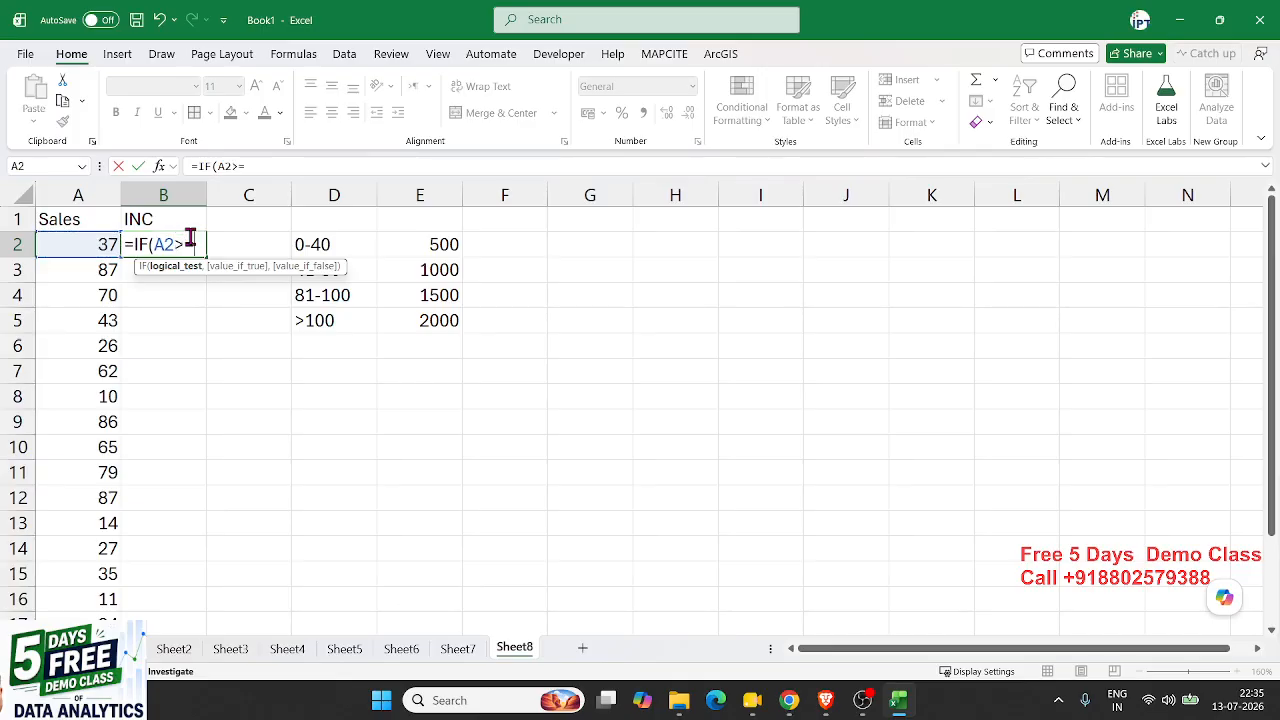
key("BackSpace")
key("BackSpace")
type("<=500,")
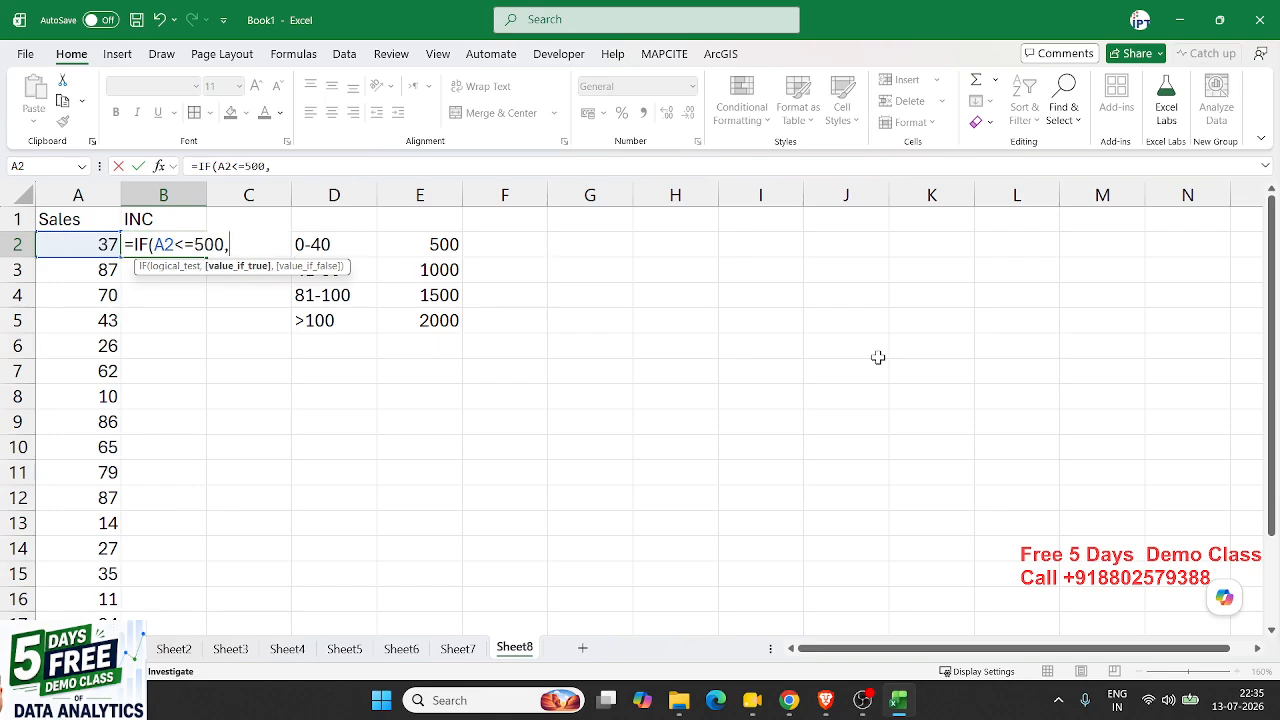
key("BackSpace")
key("BackSpace")
key("BackSpace")
key("BackSpace")
type("40")
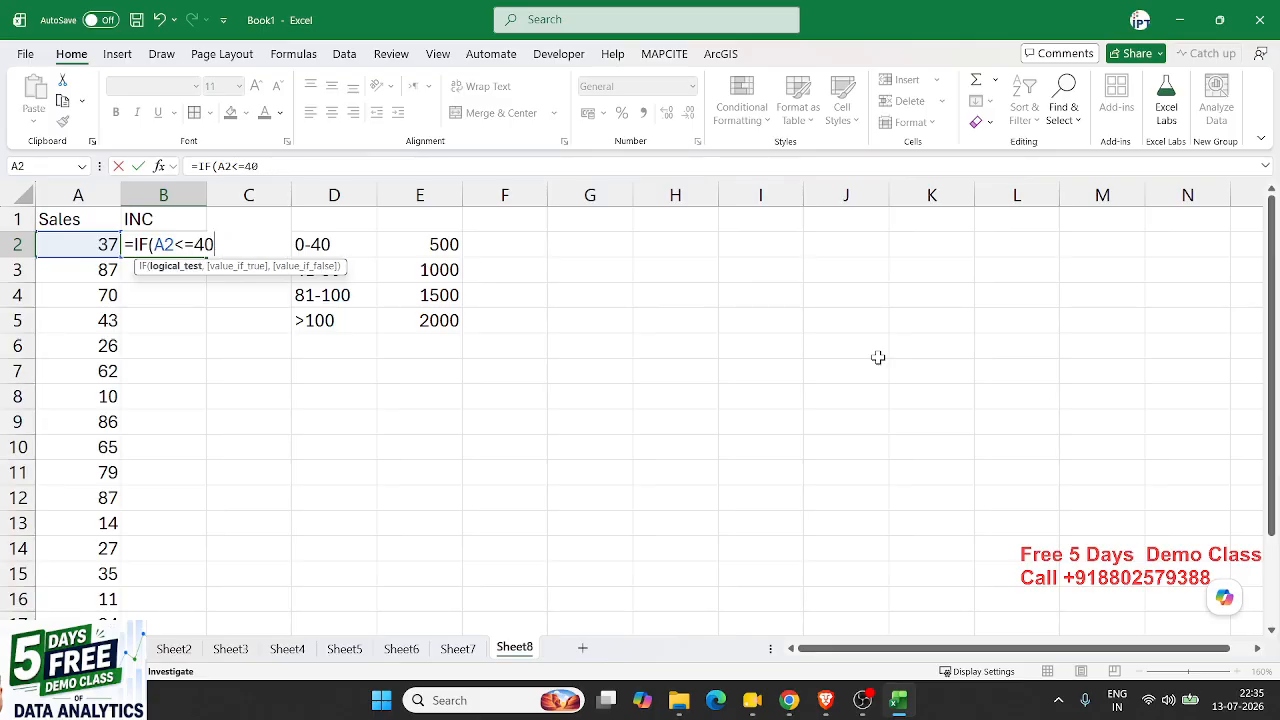
type(",500,IF(")
- Add the <=80→1000, <=100→1500 and >100→2000 tiers, accept the parenthesis fix, and reopen B2
key("Left")
type("<=")
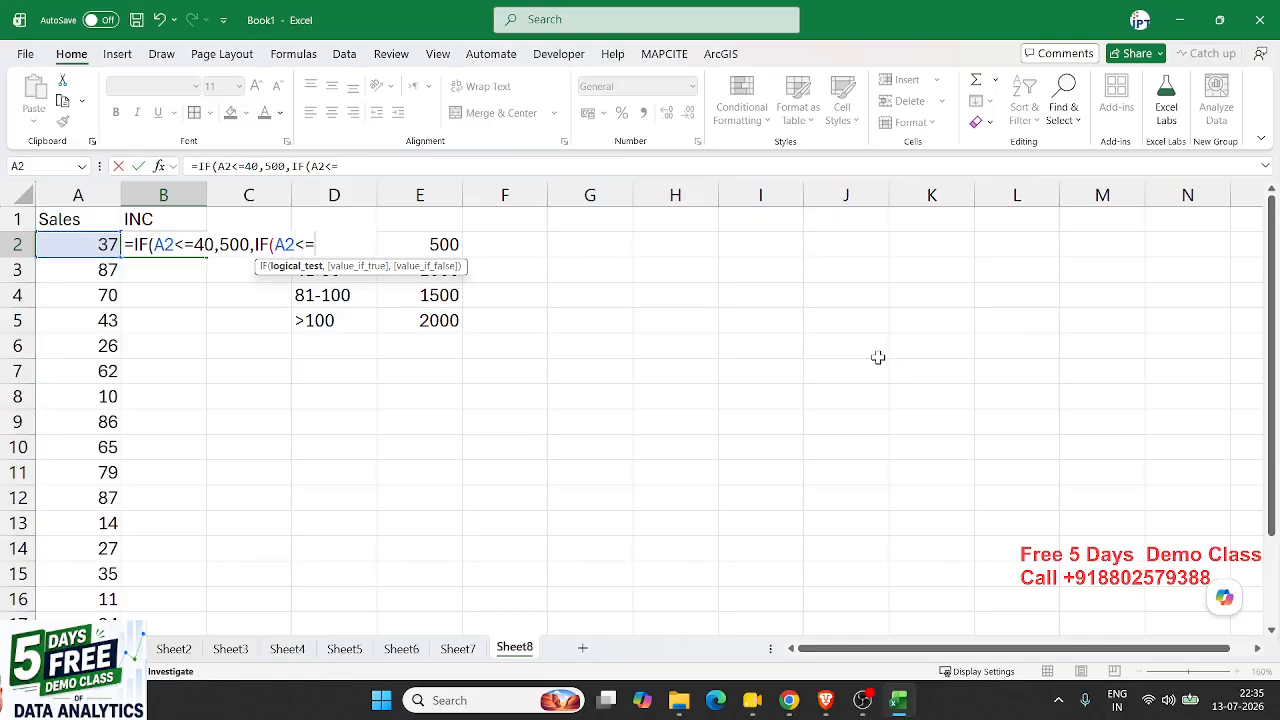
type("80,")
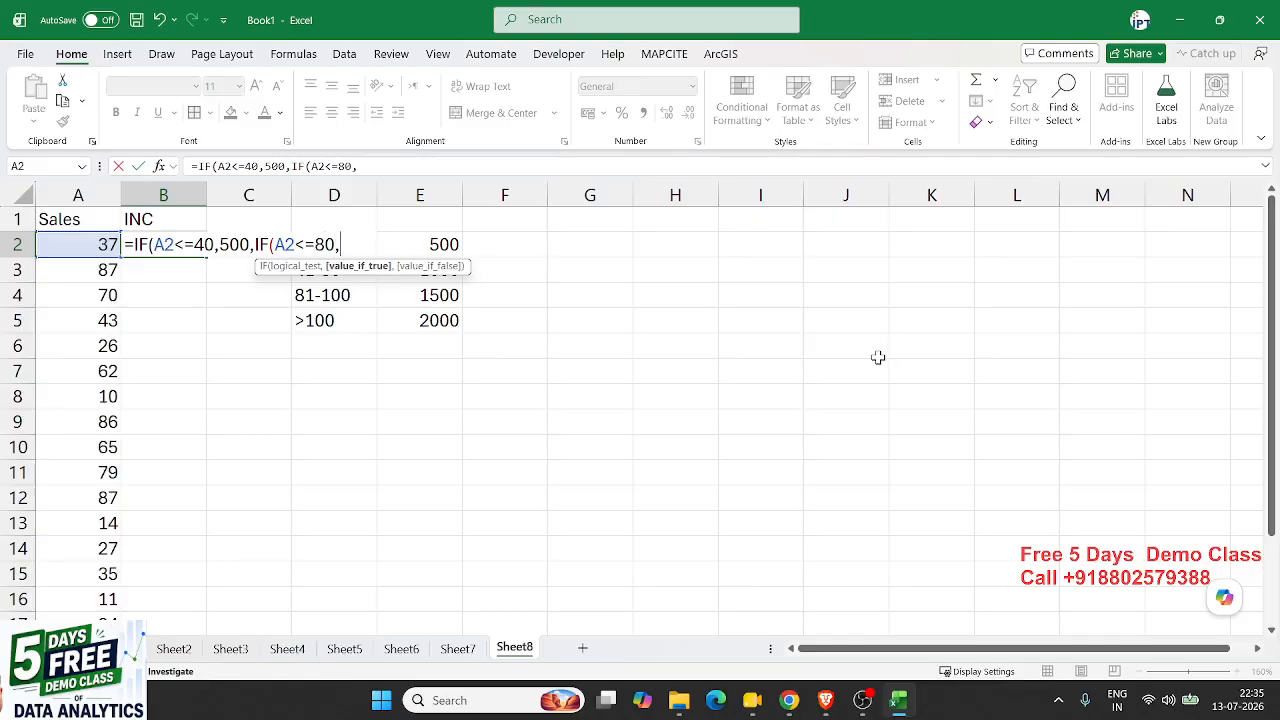
type("1000,I")
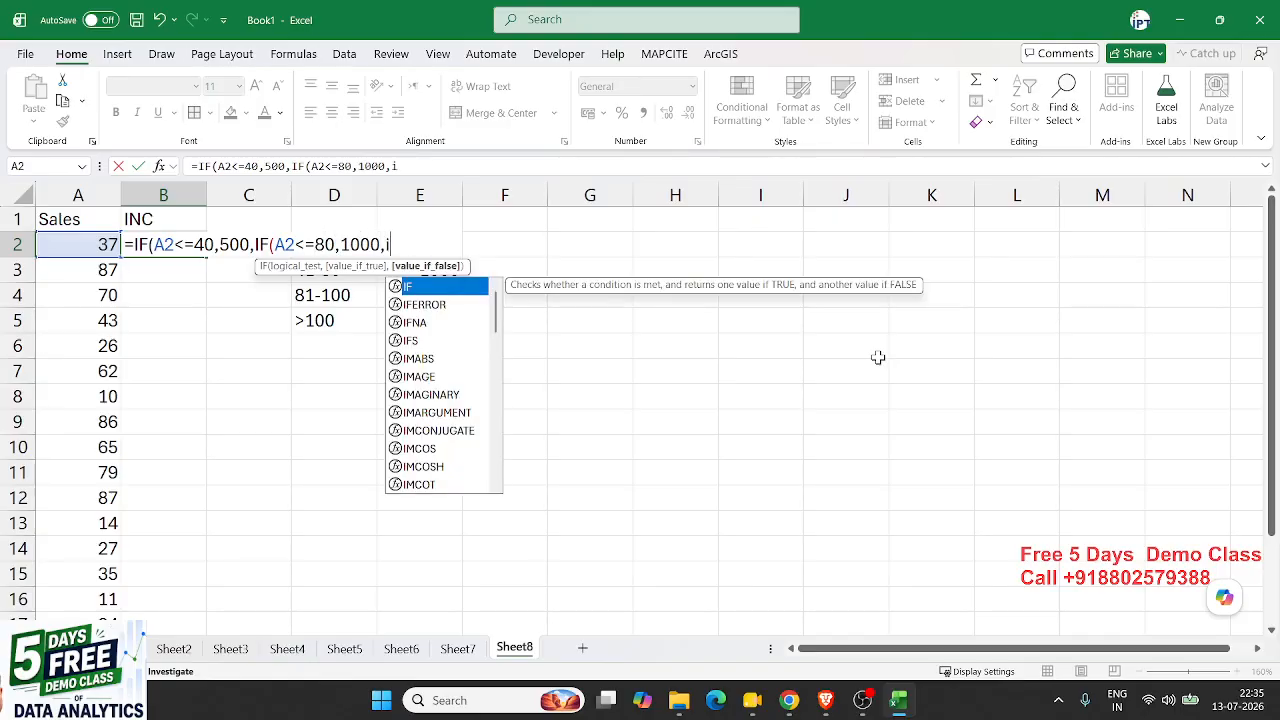
type("F(")
key("Left")
type("<=")
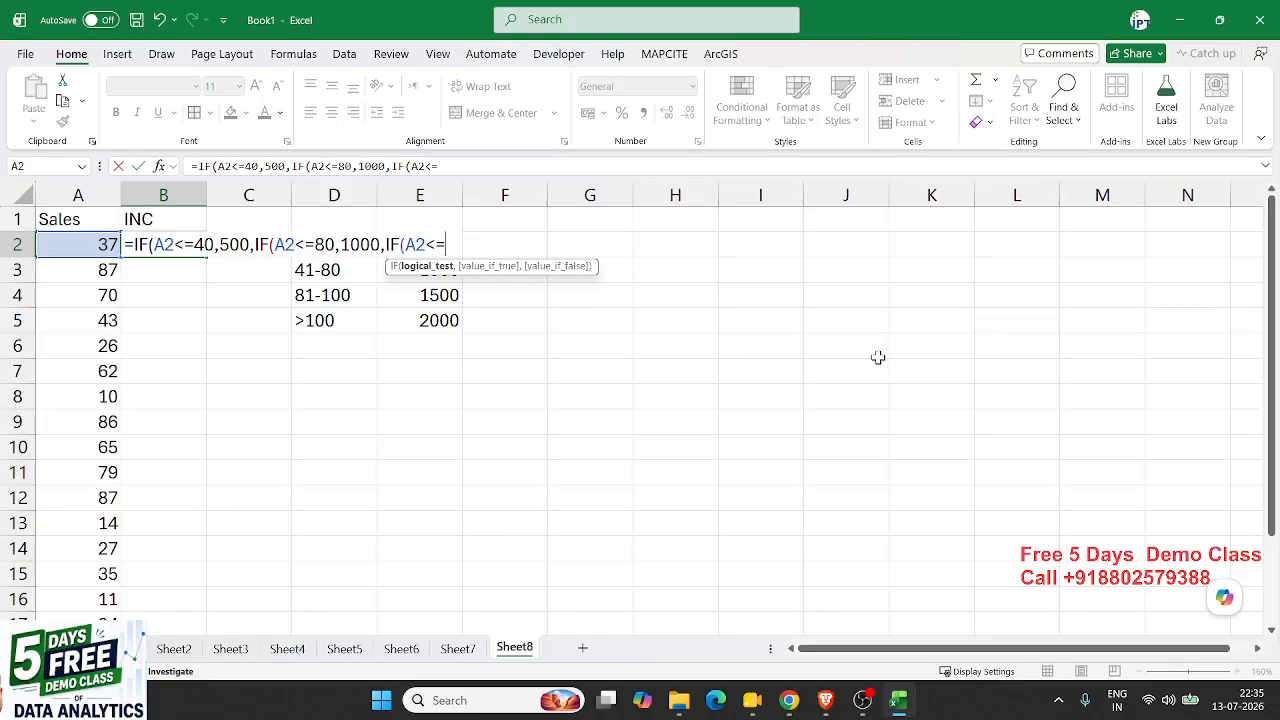
type("100,1500,IF(A2")
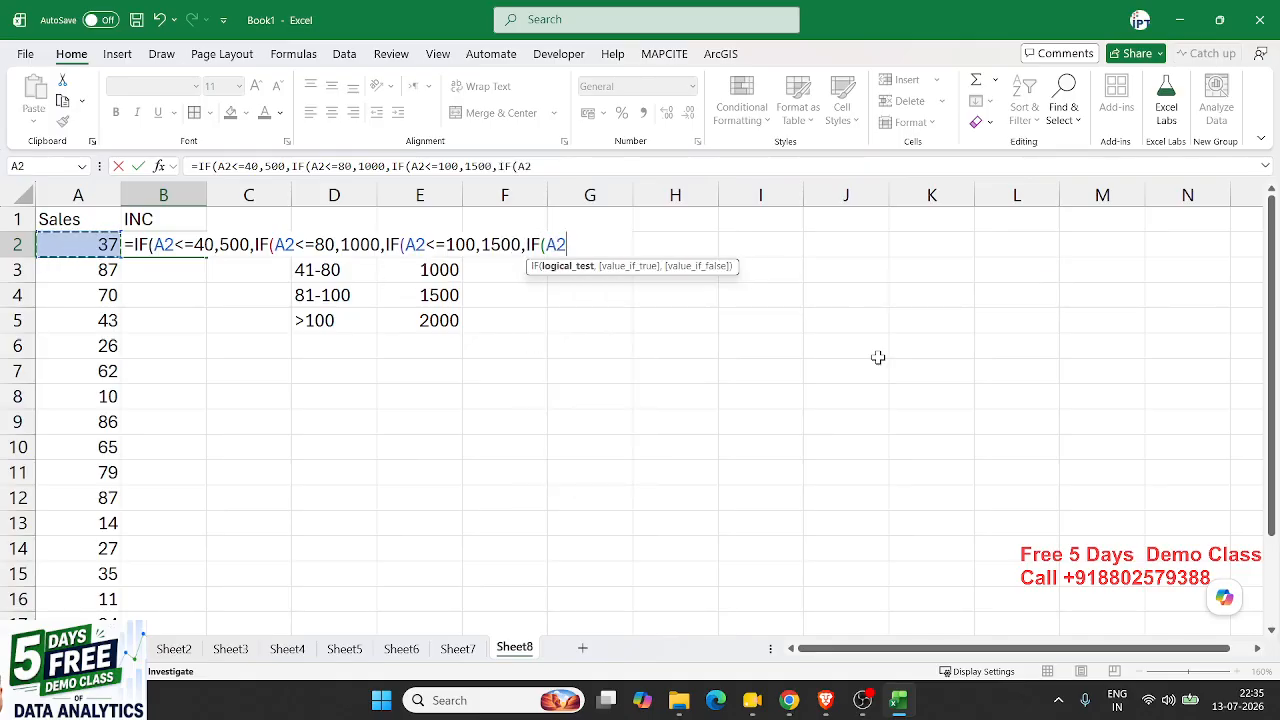
type("<")
key("BackSpace")
type(">100,2000")
key("Return")
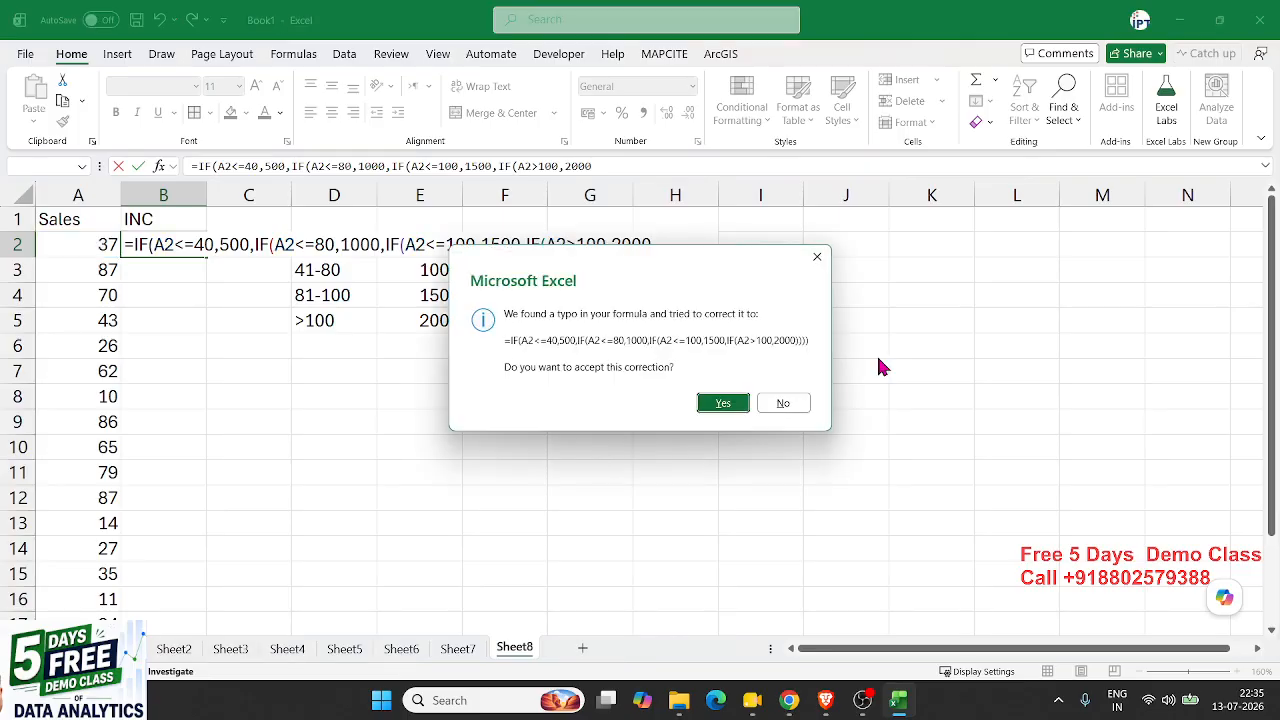
key("Return")
key("Up")
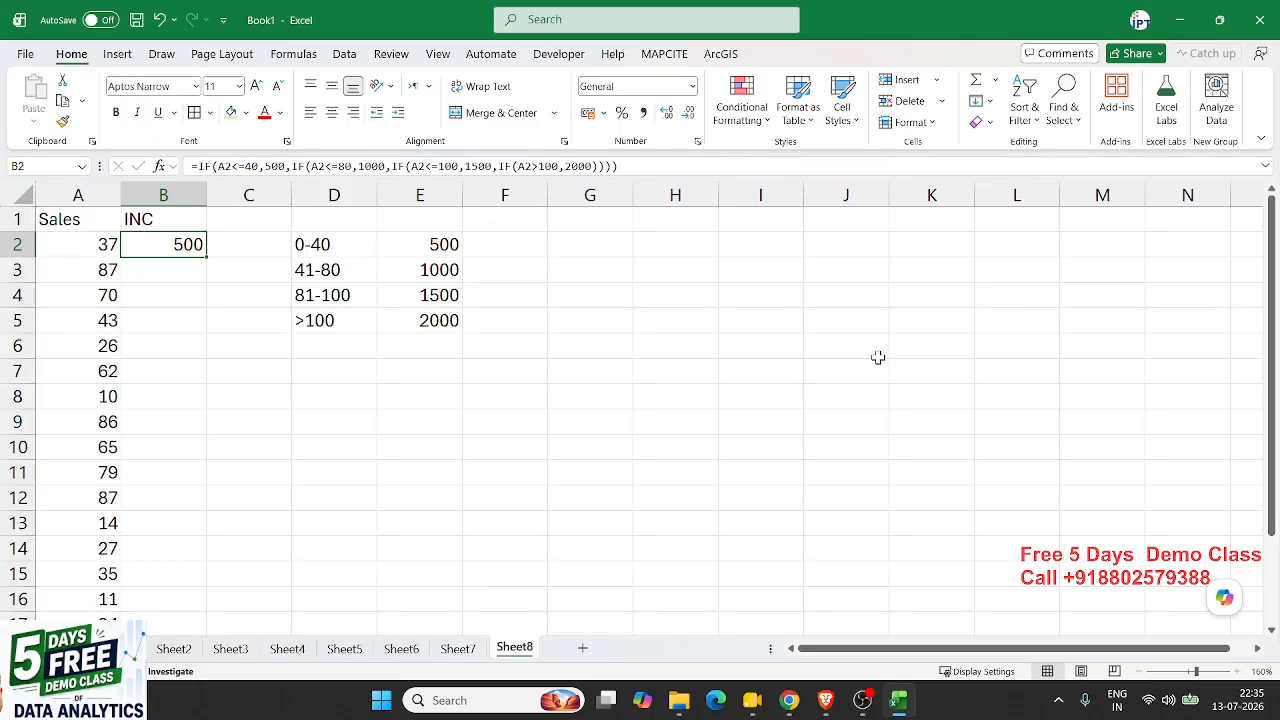
key("F2")
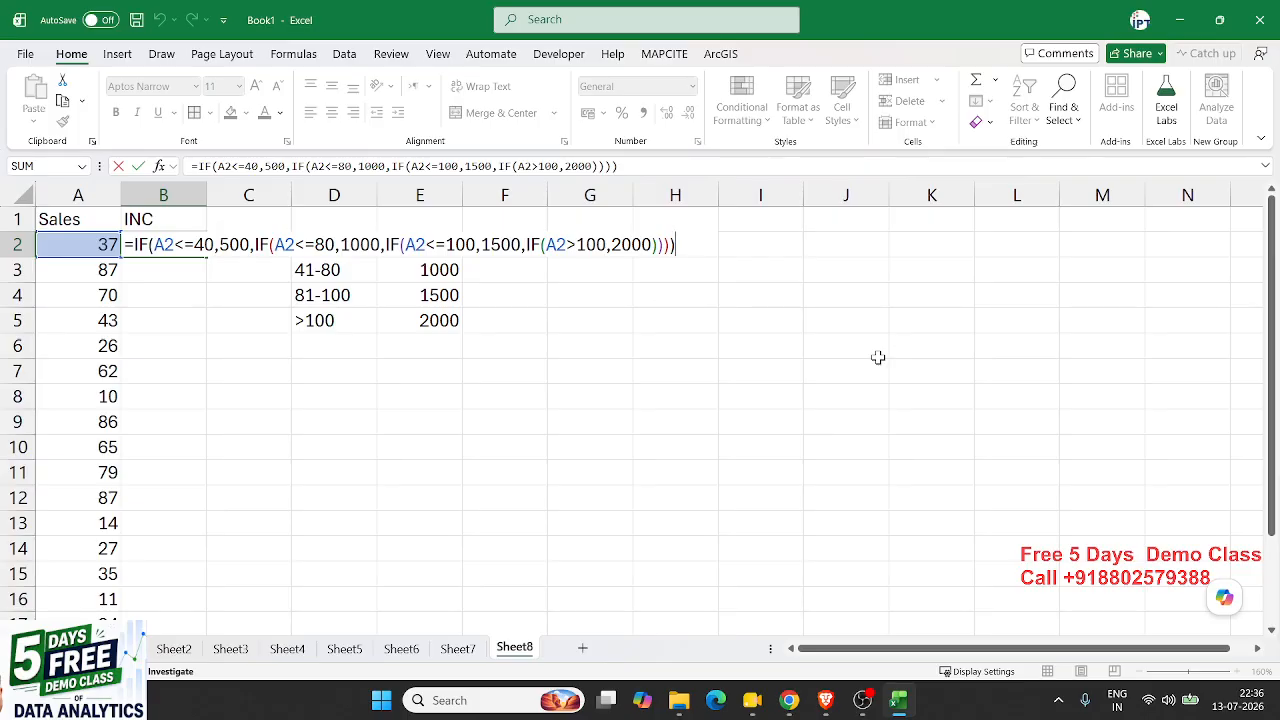
- Select and copy the whole nested IF formula from B2's formula bar, leaving B2 unchanged
key("Return")
key("Up")
key("Down")
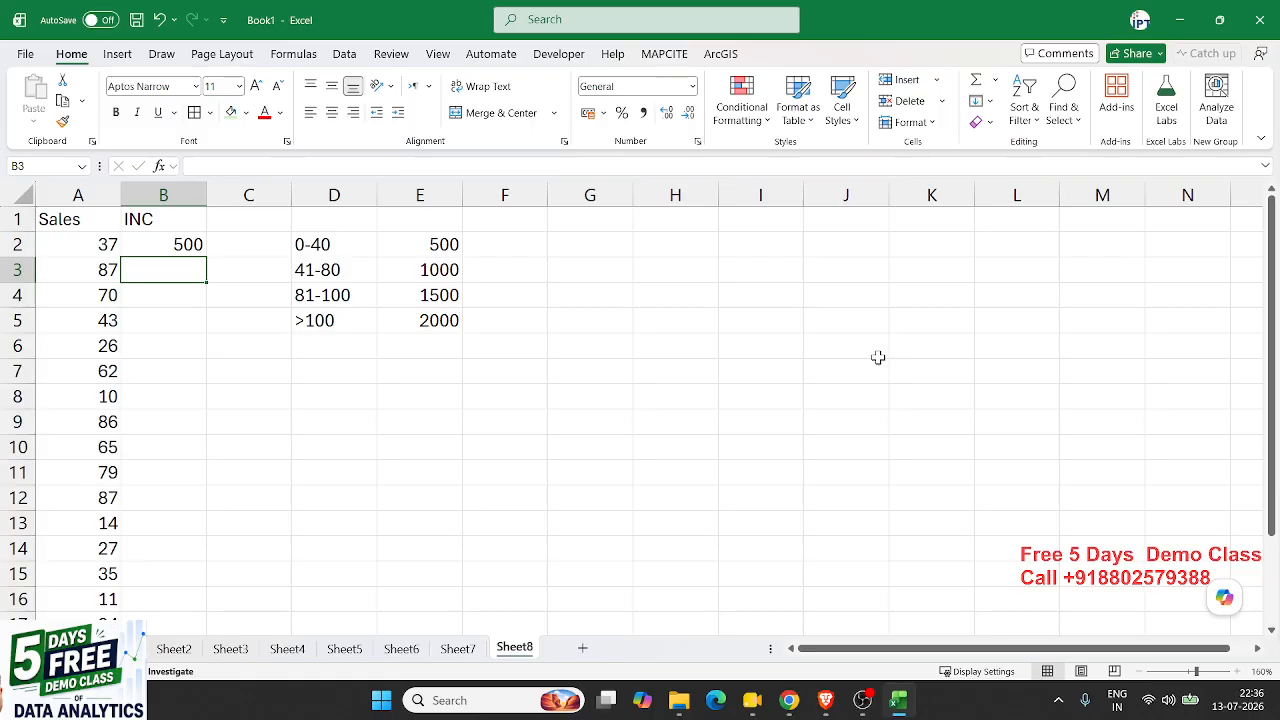
key("Up")
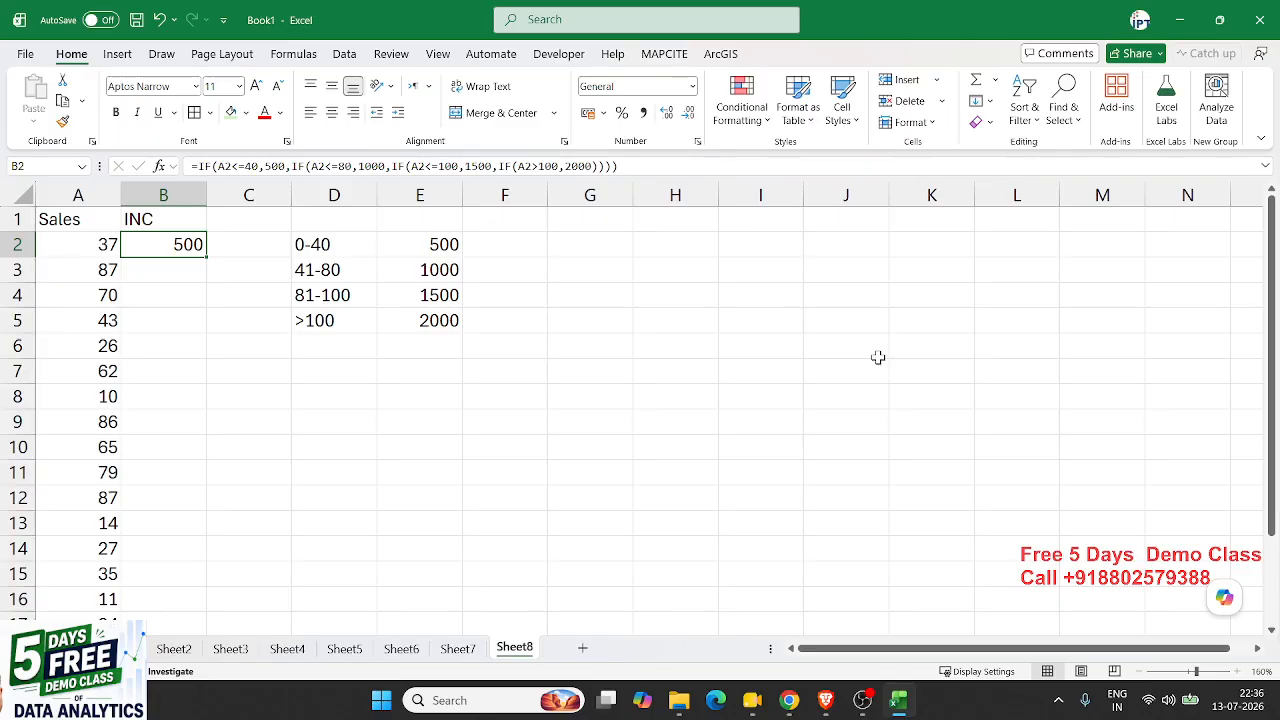
left_click(668, 166)
left_click_drag(668, 166, 177, 143)
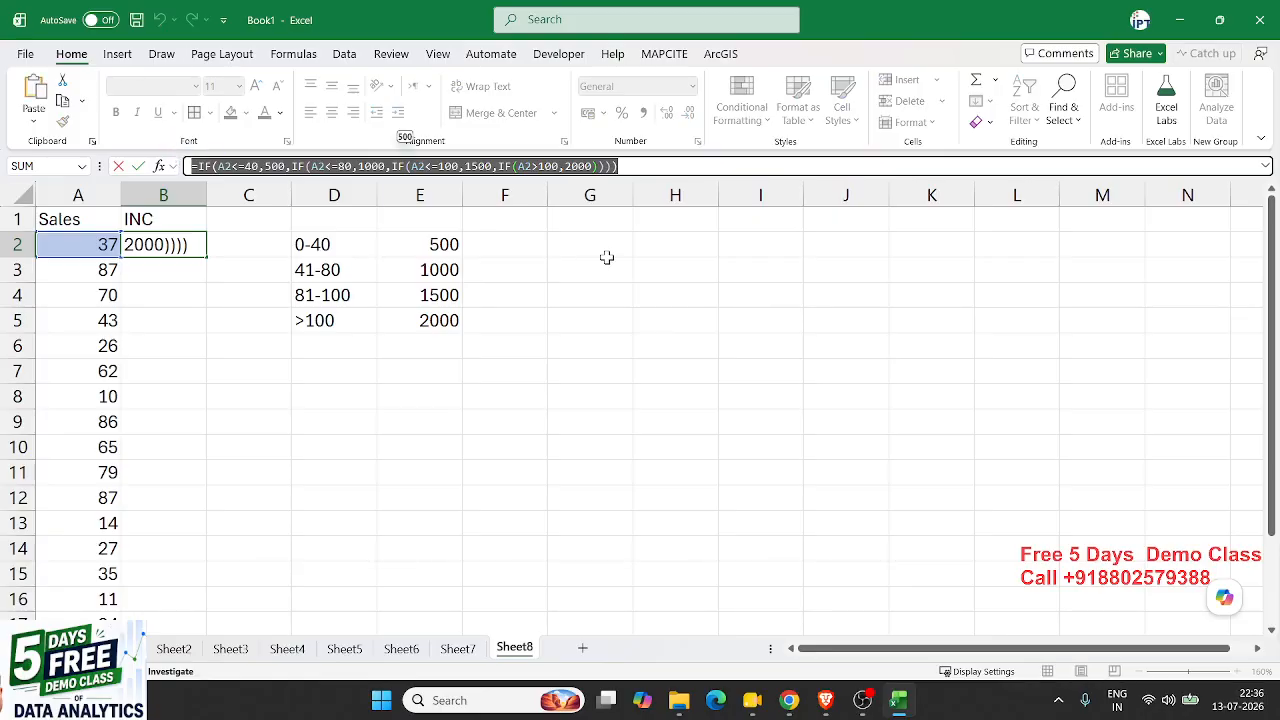
key("Escape")
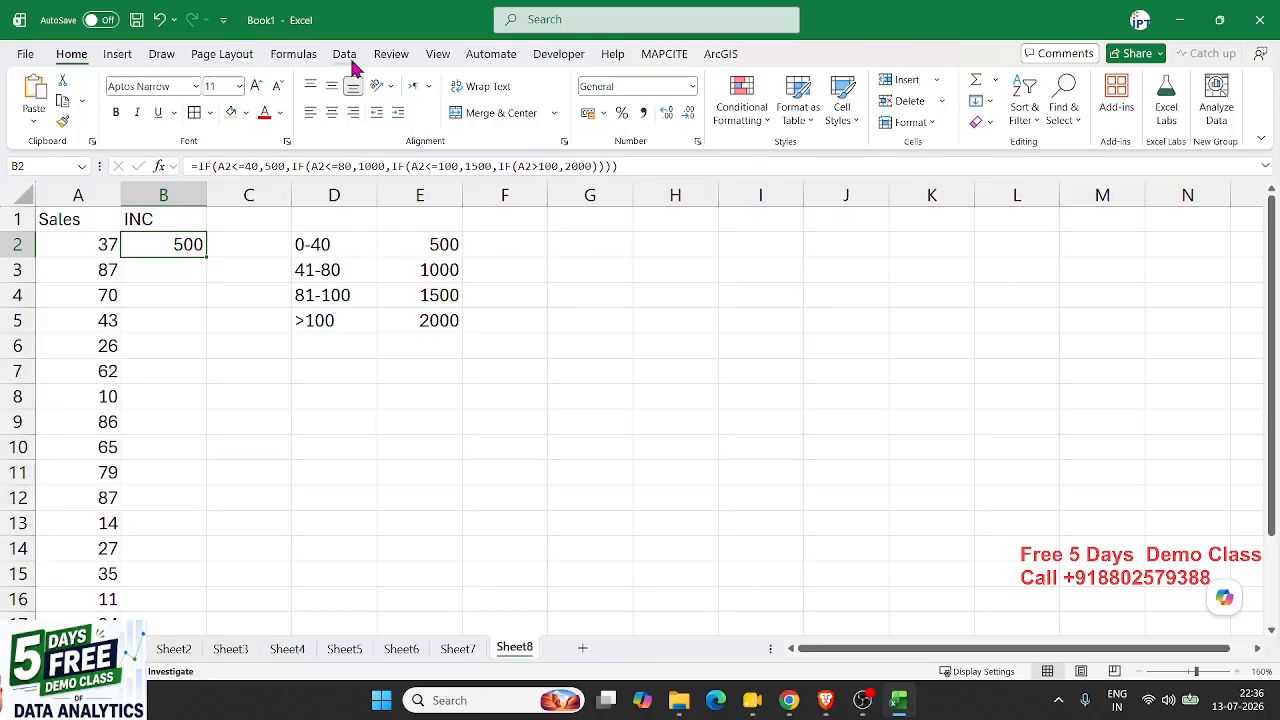
- Define a name INC that refers to the pasted nested IF formula
left_click(300, 56)
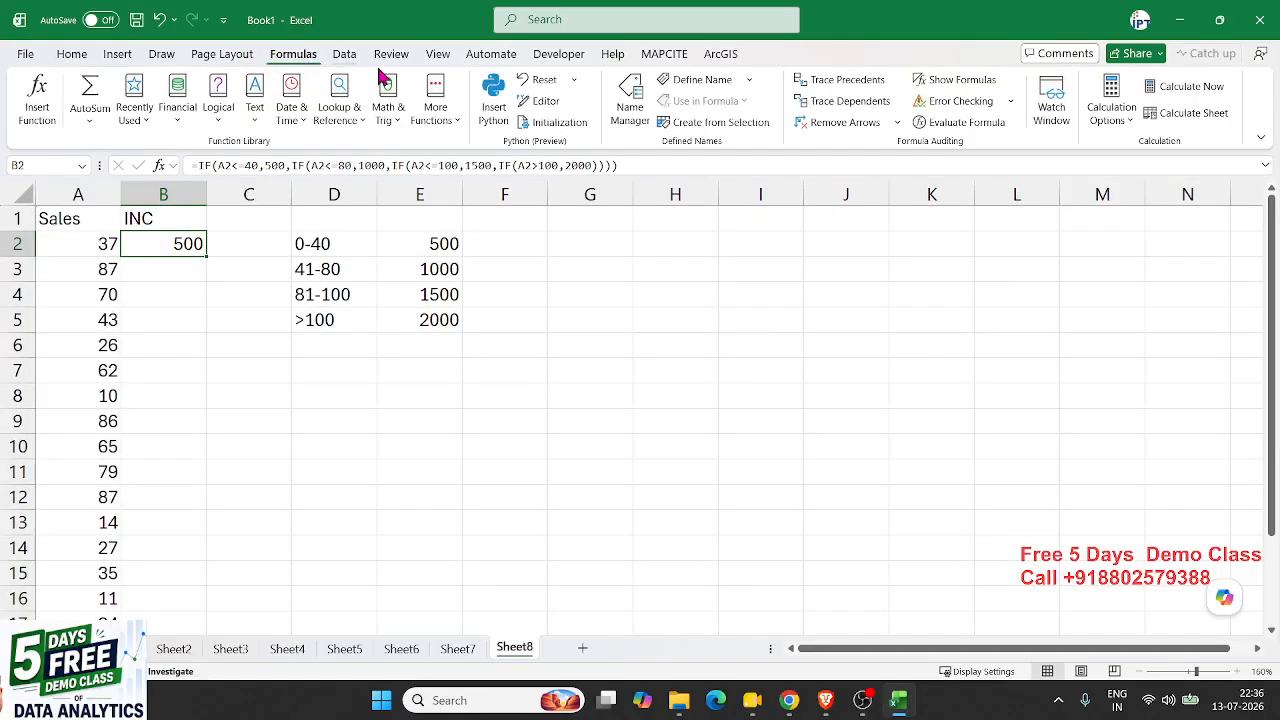
left_click(690, 80)
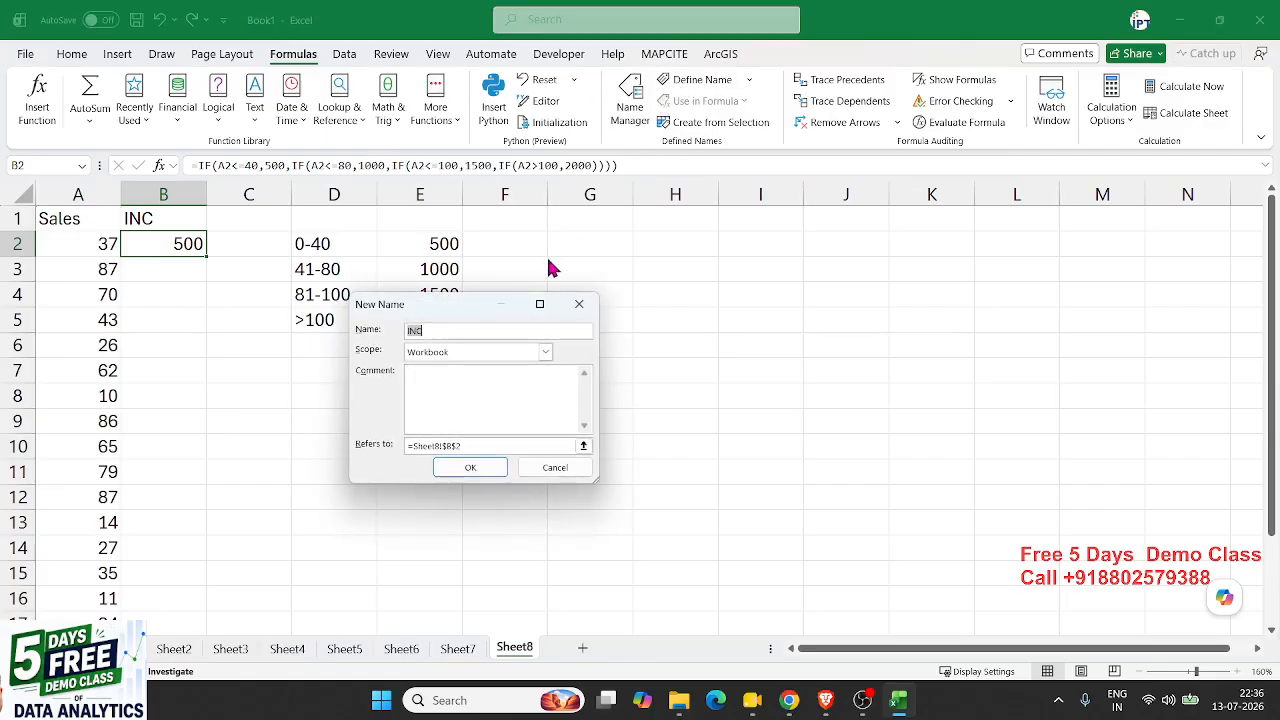
left_click(426, 331)
left_click(487, 445)
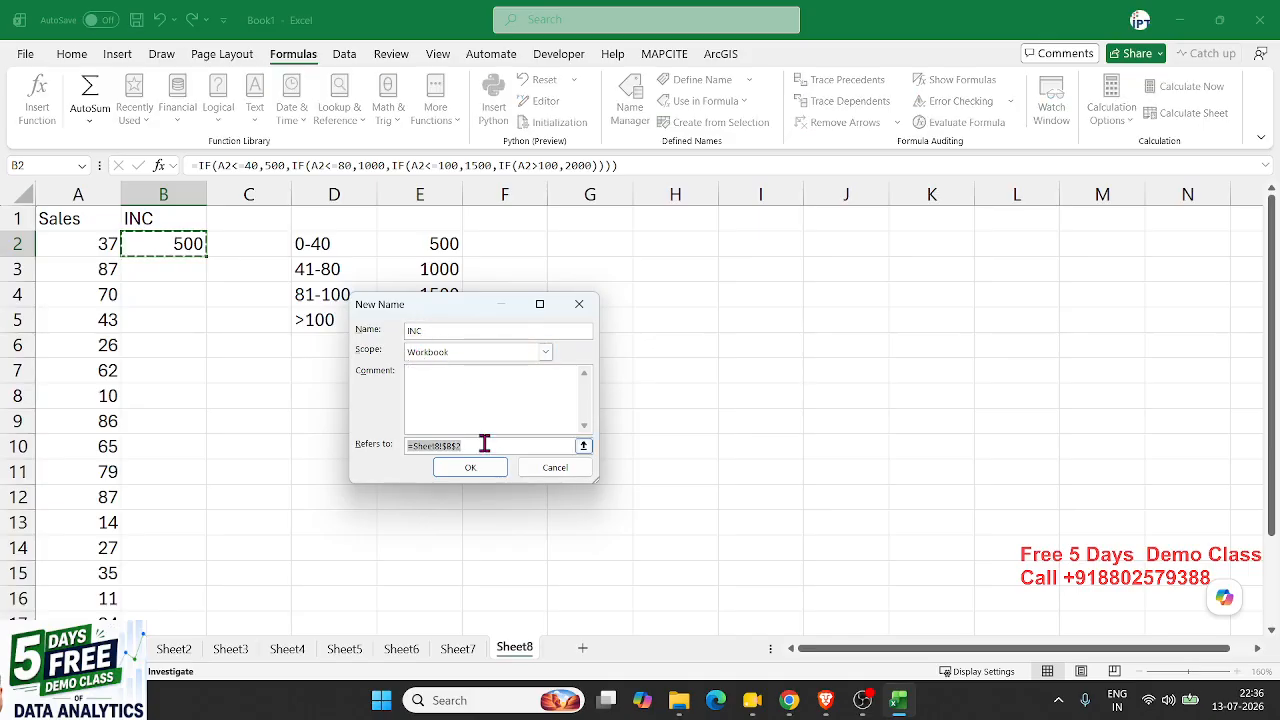
key("ctrl+v")
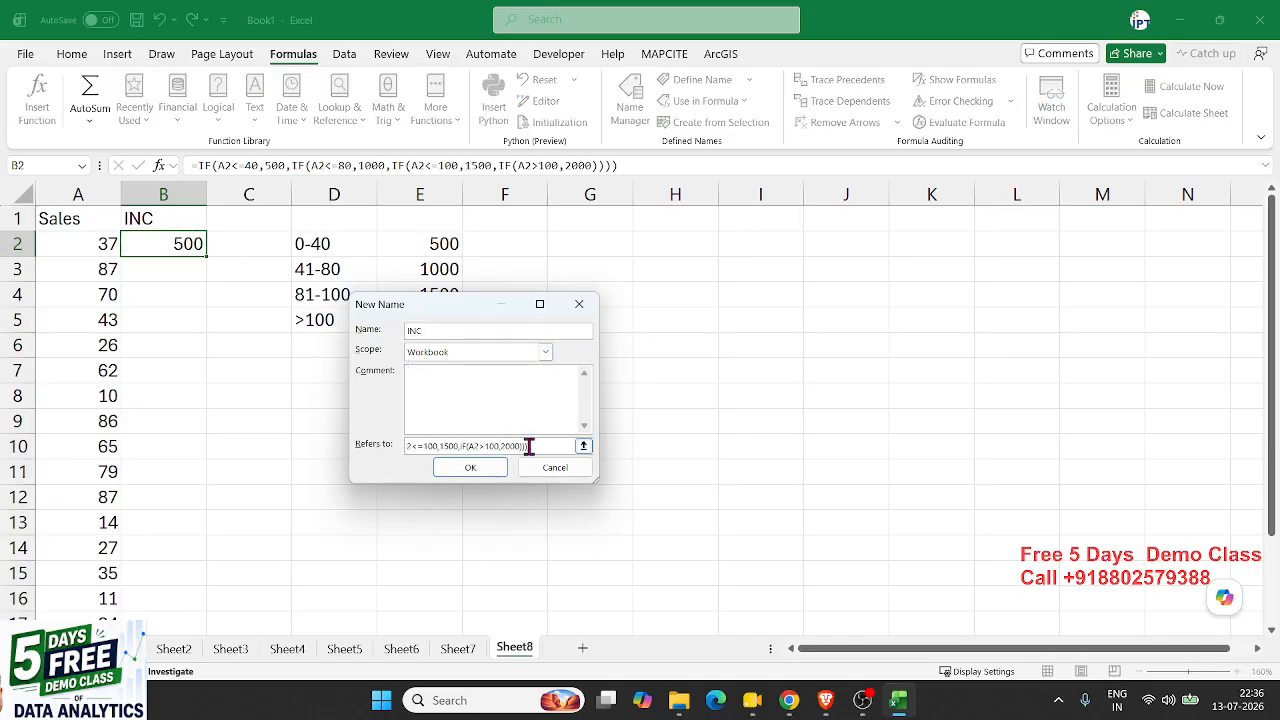
left_click_drag(537, 444, 355, 436)
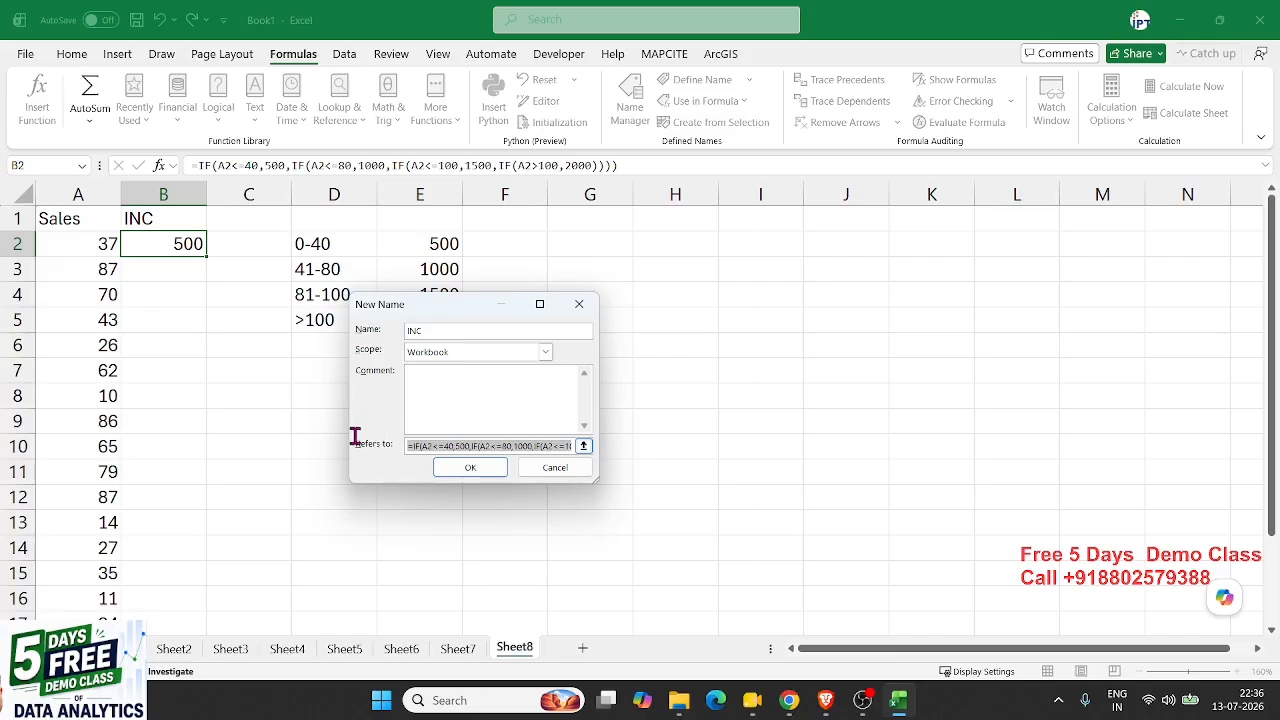
left_click(443, 469)
- Enter =INC in B3 so it returns 1500 for sales of 87
left_click(133, 278)
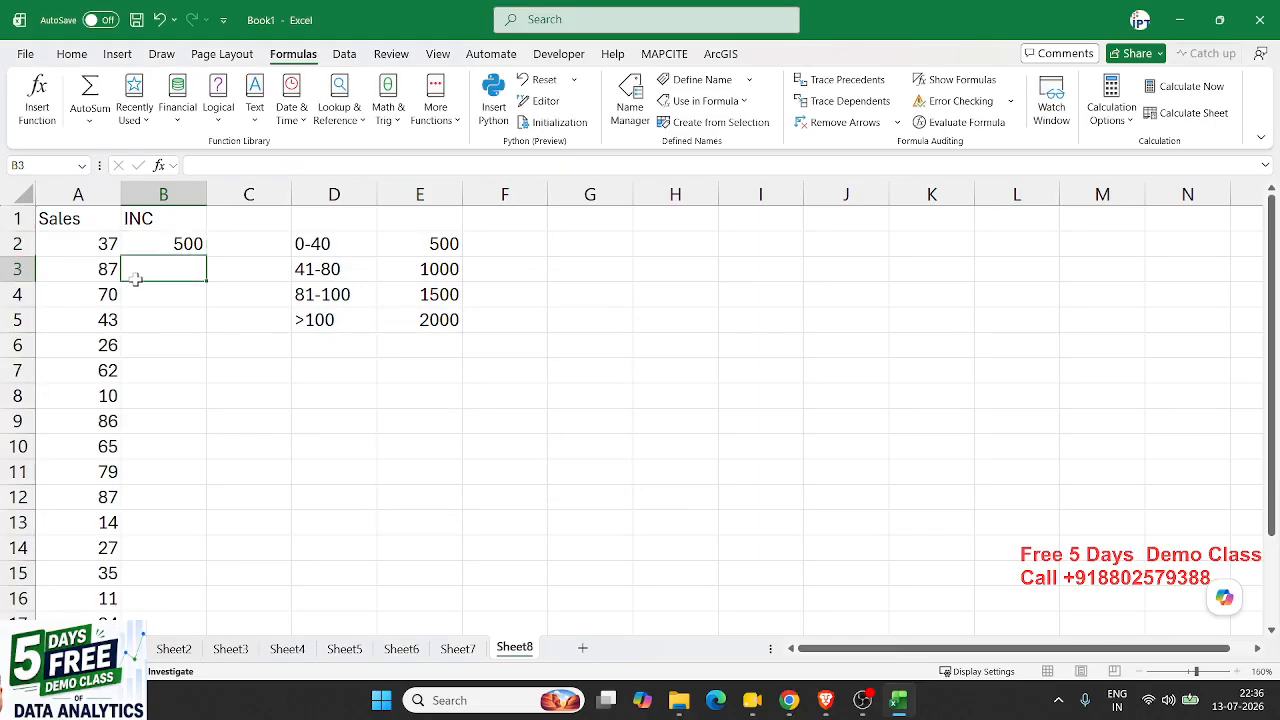
type("=ic")
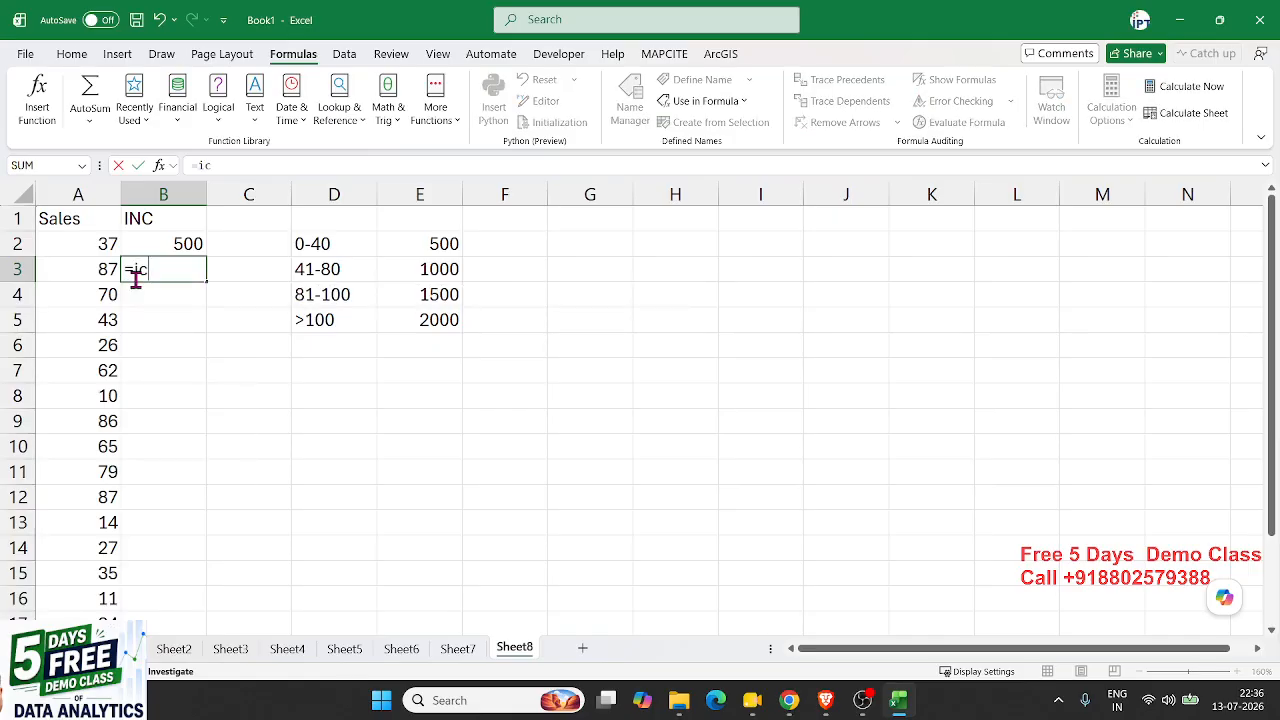
key("BackSpace")
type("nc")
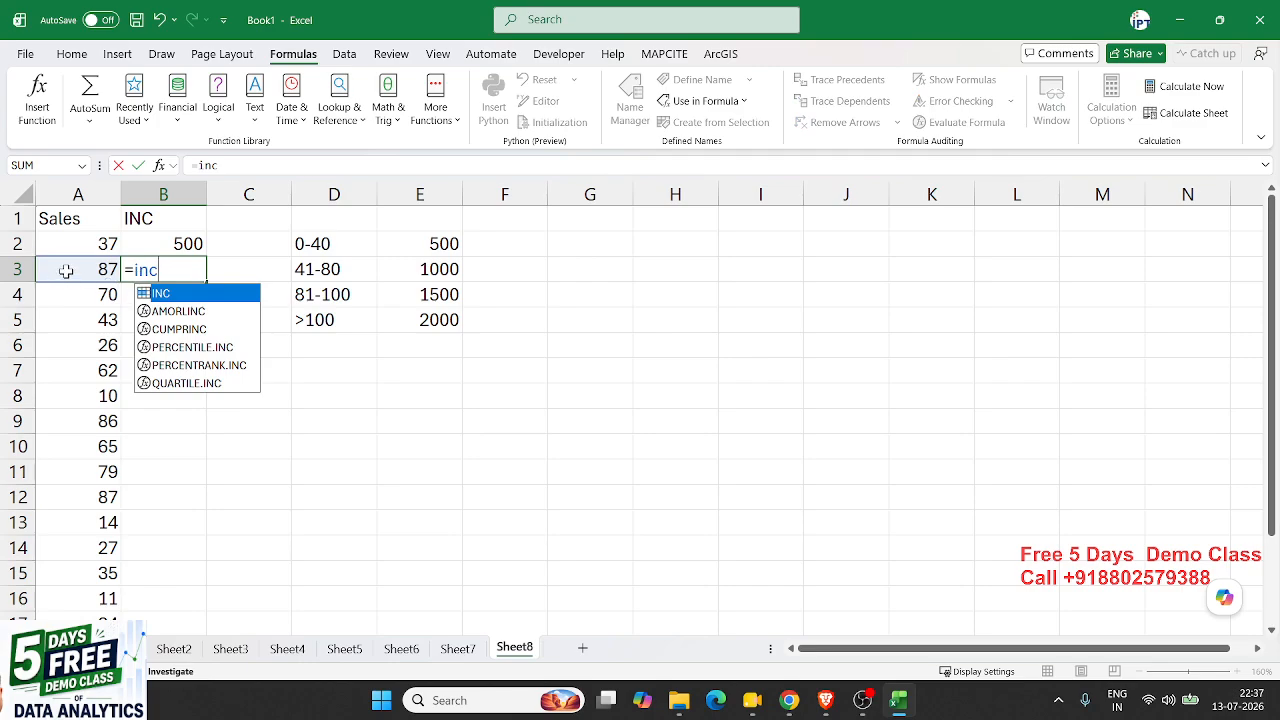
key("Tab")
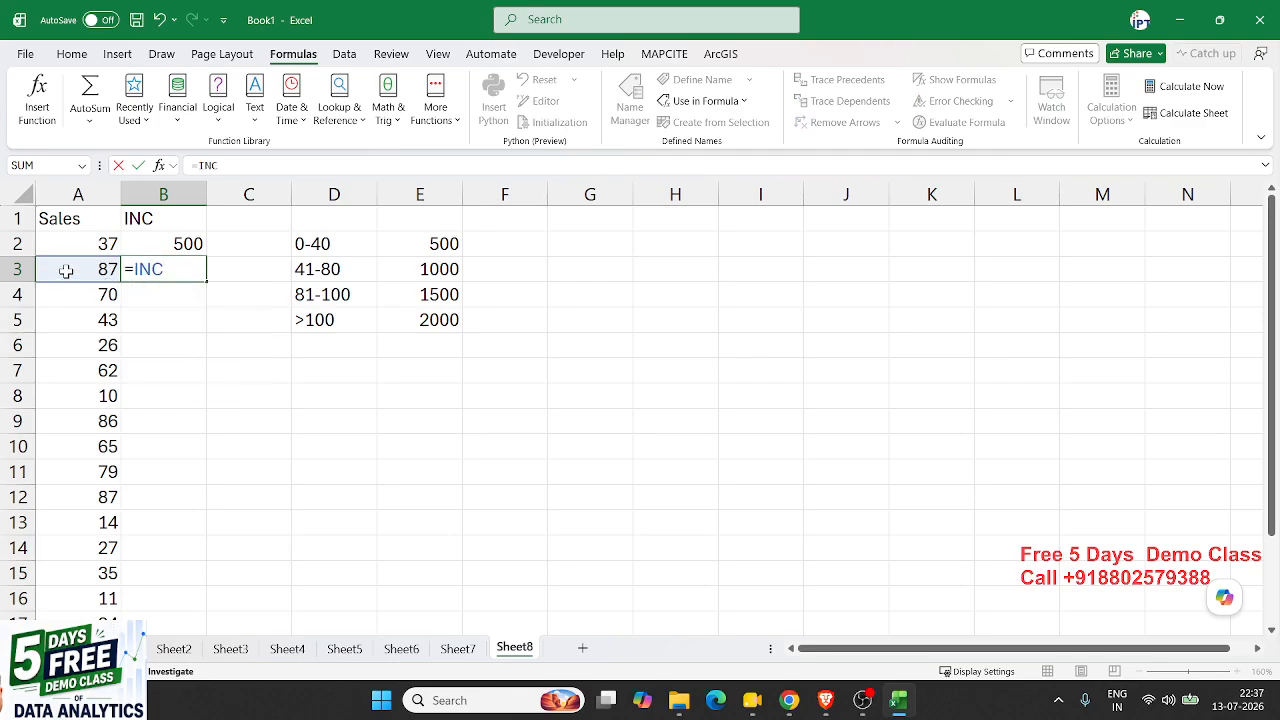
key("Return")
key("Up")
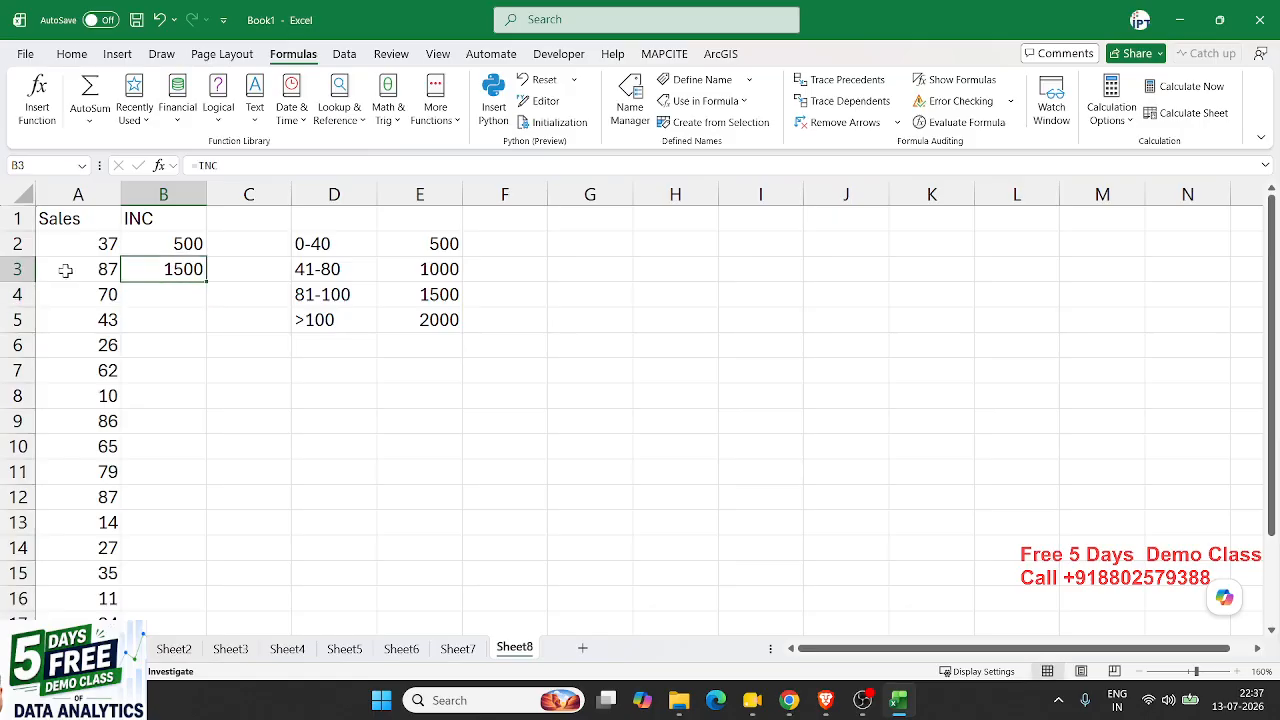
- Review INC in Name Manager, then paste the Sales column into a new Sheet9
left_click(628, 110)
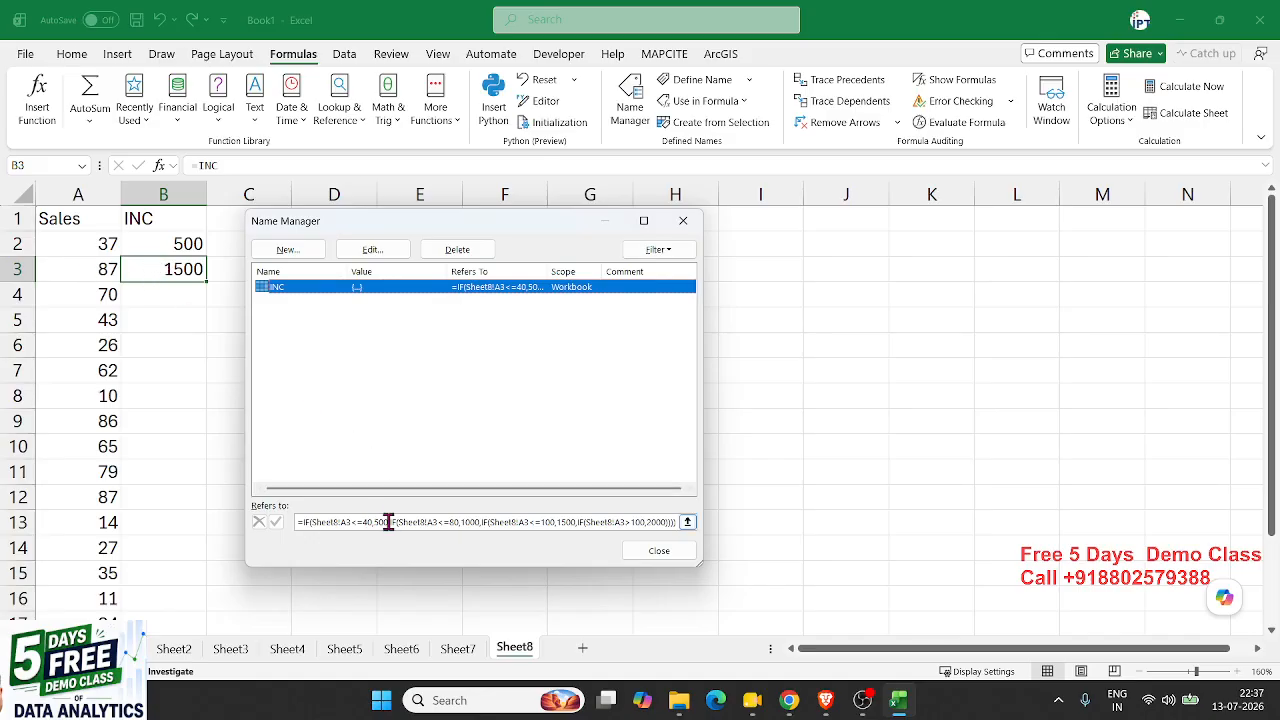
left_click(652, 556)
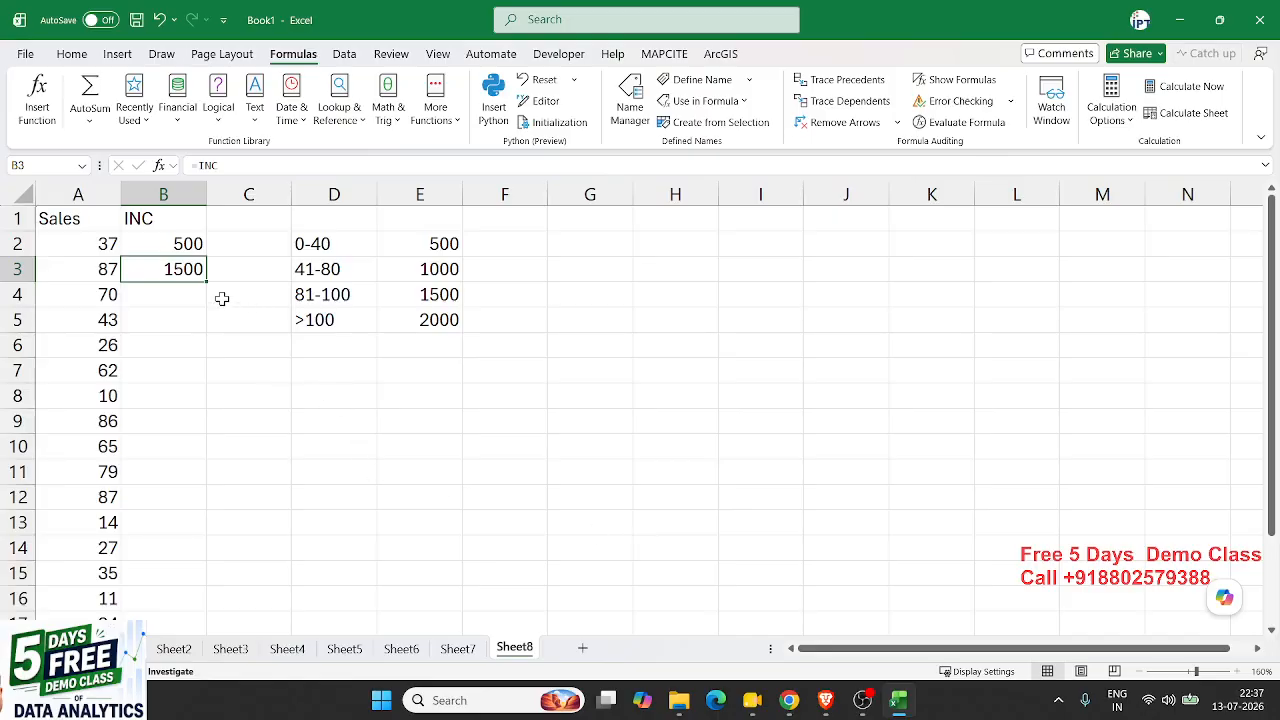
key("ctrl")
left_click(78, 194)
key("ctrl+c")
left_click(584, 652)
key("ctrl+v")
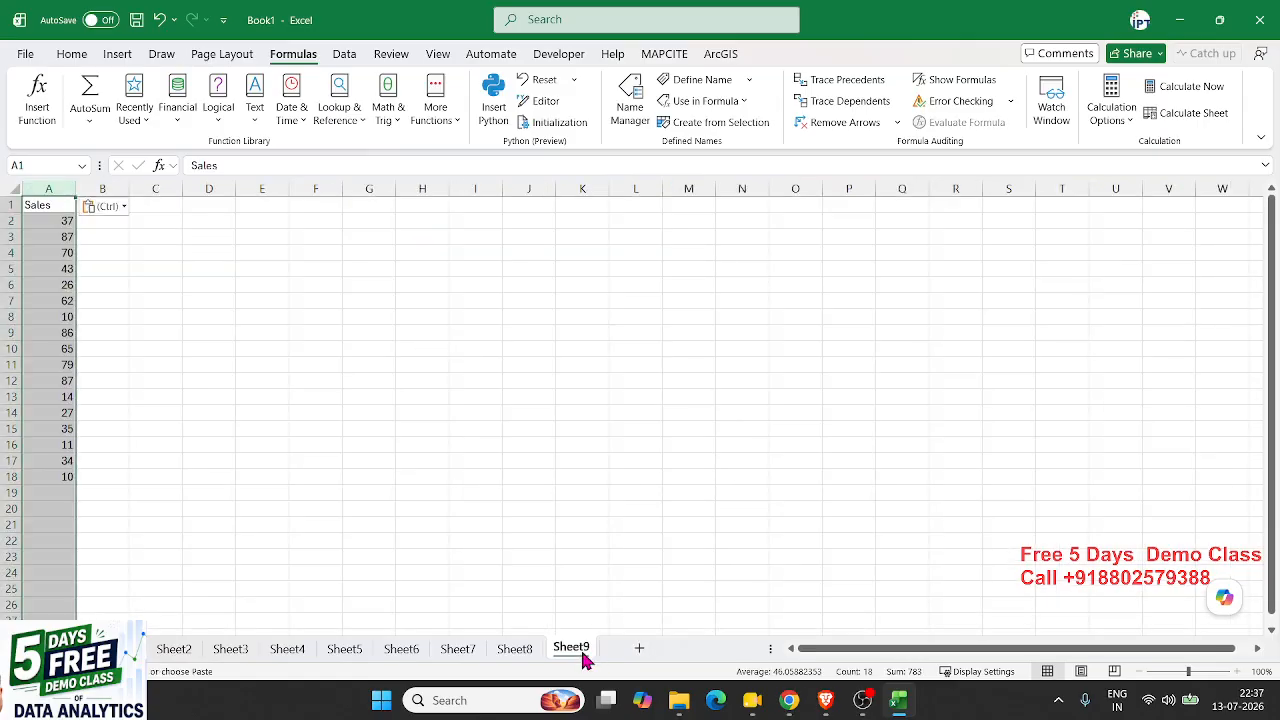
scroll(386, 489, "up", 1, "ctrl")
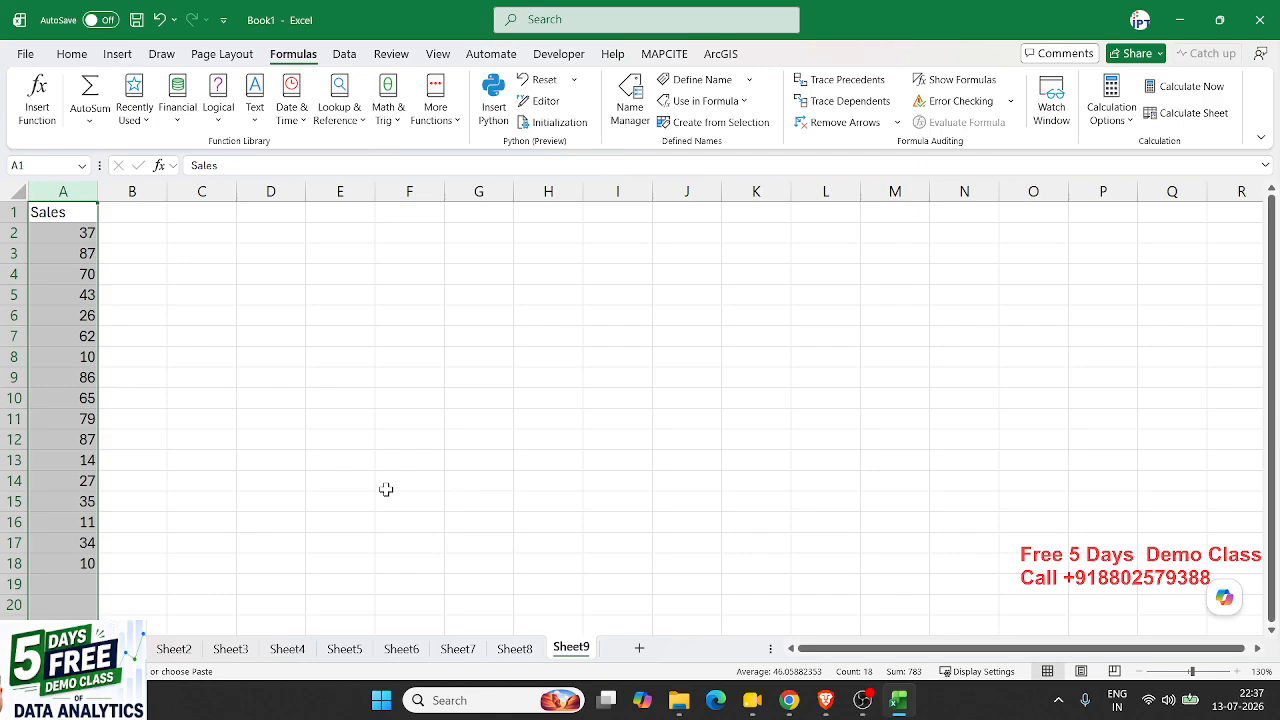
- On Sheet8, enter =INC in H7 beside the 85 in G7, giving 1500
left_click(516, 649)
left_click(617, 369)
double_click(617, 369)
key("Tab")
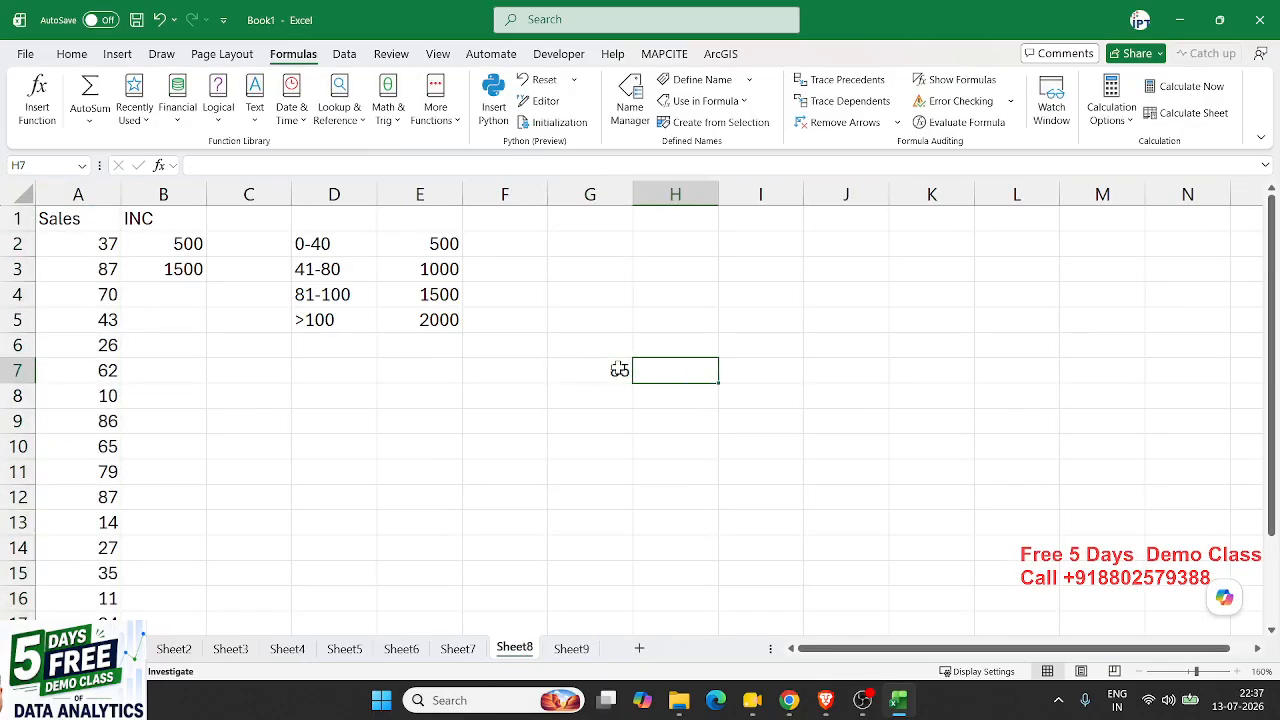
type("=i")
key("Escape")
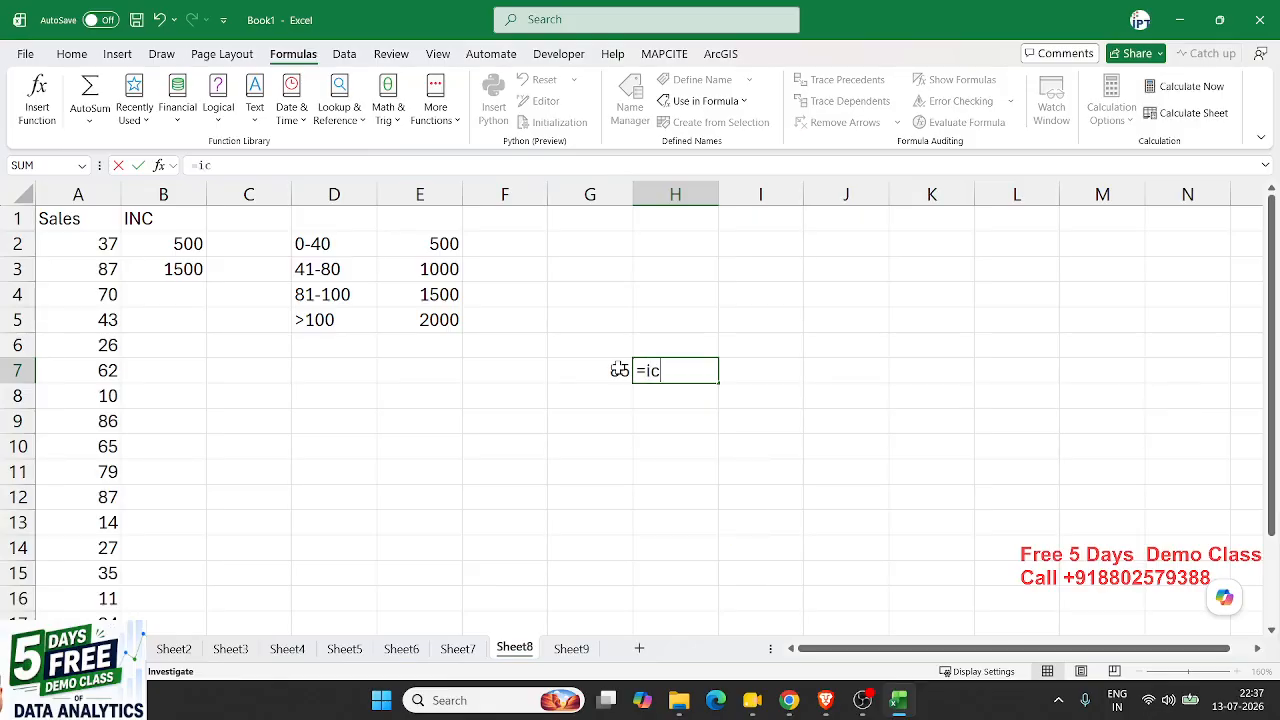
type("n")
key("Tab")
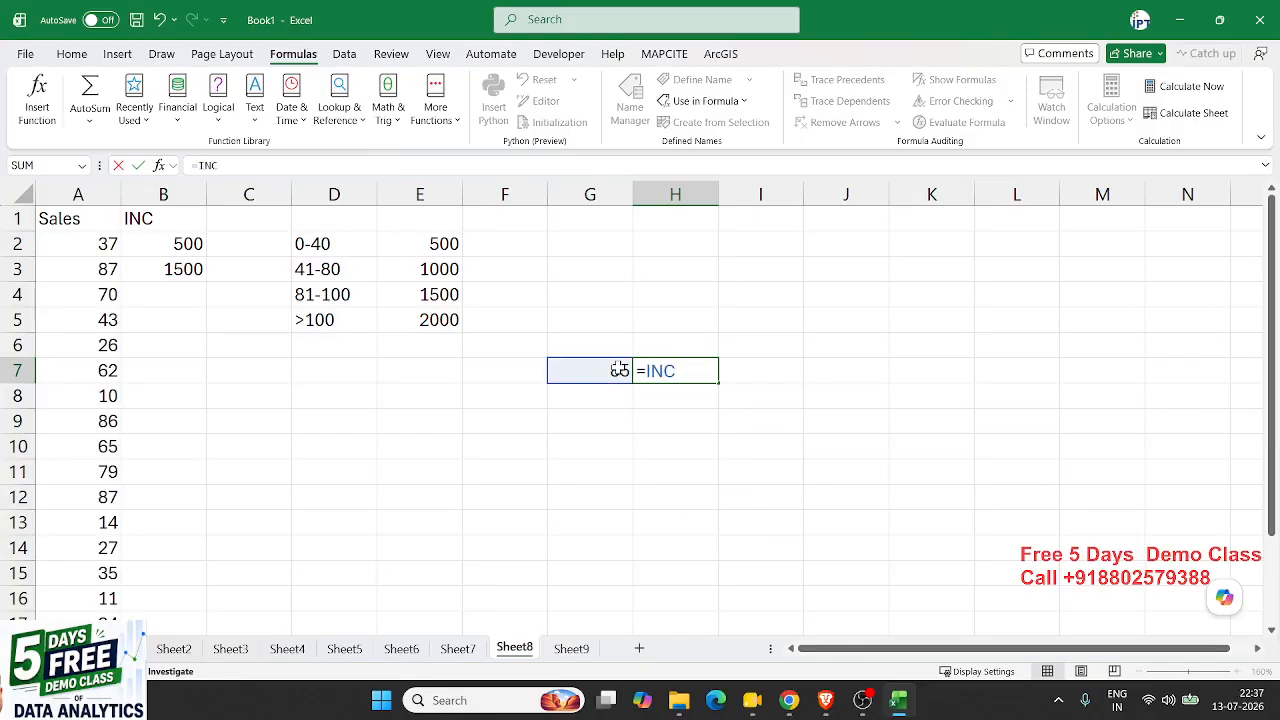
key("ctrl+Return")
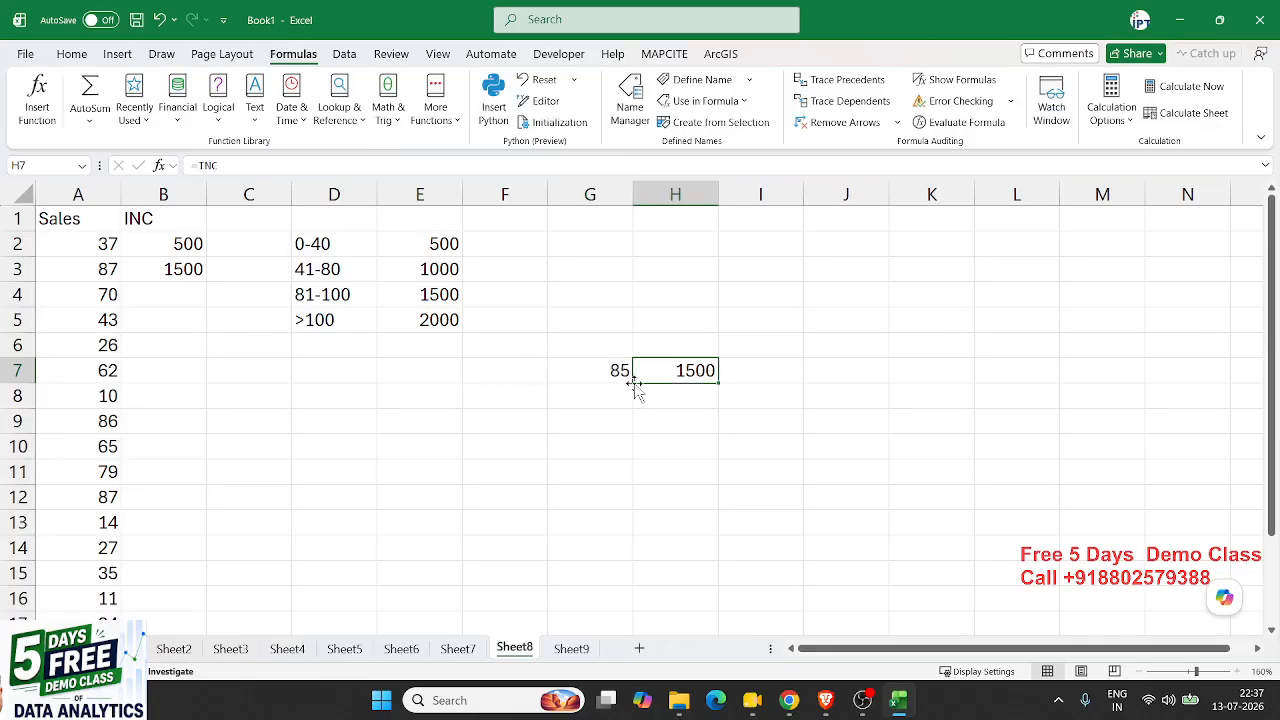
double_click(660, 370)
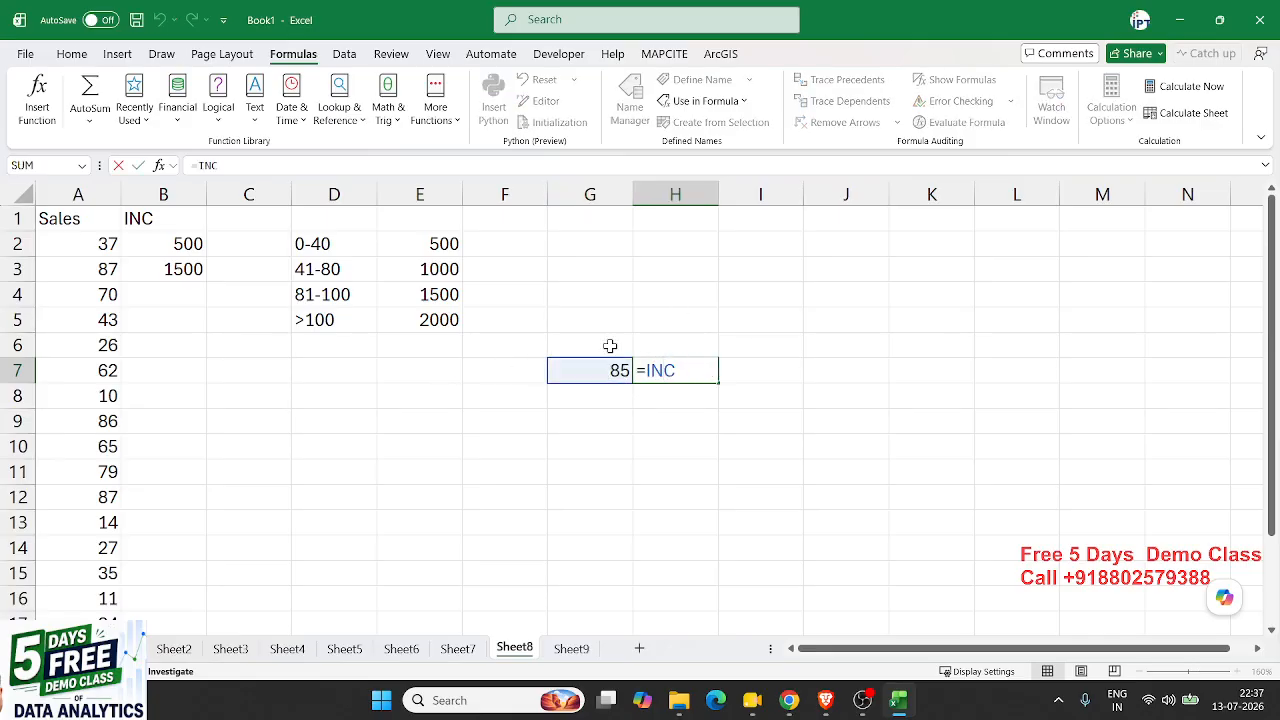
key("Escape")
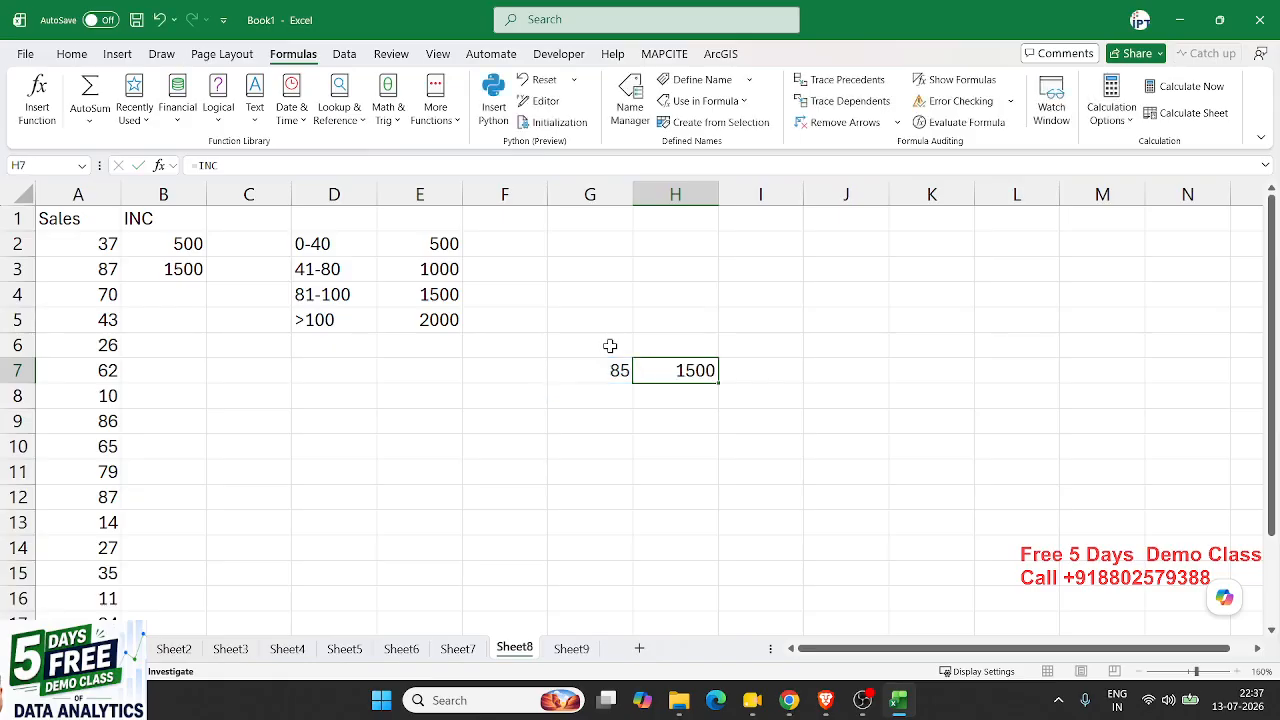
- Go to Sheet9 and select B2 next to the copied Sales figures
left_click(574, 648)
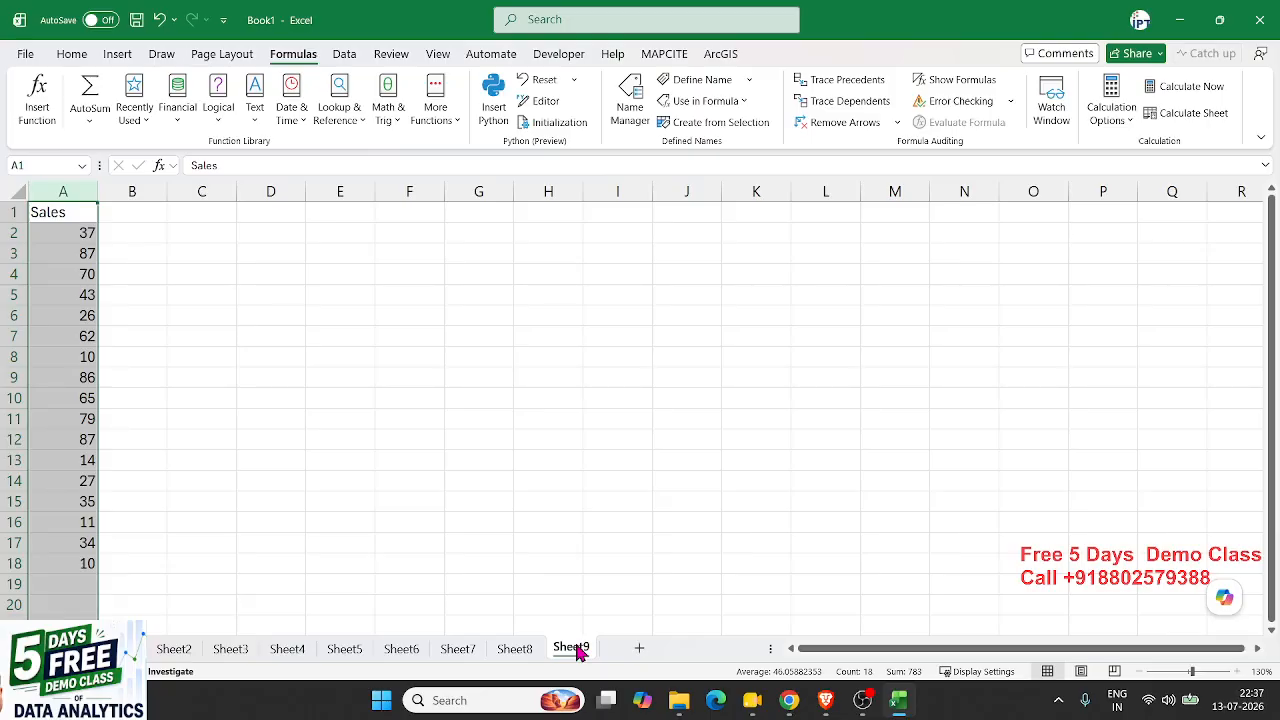
left_click(114, 215)
left_click(120, 227)
- Abandon the first LAMBDA attempt and copy B2's nested IF formula from Sheet8
type("=la")
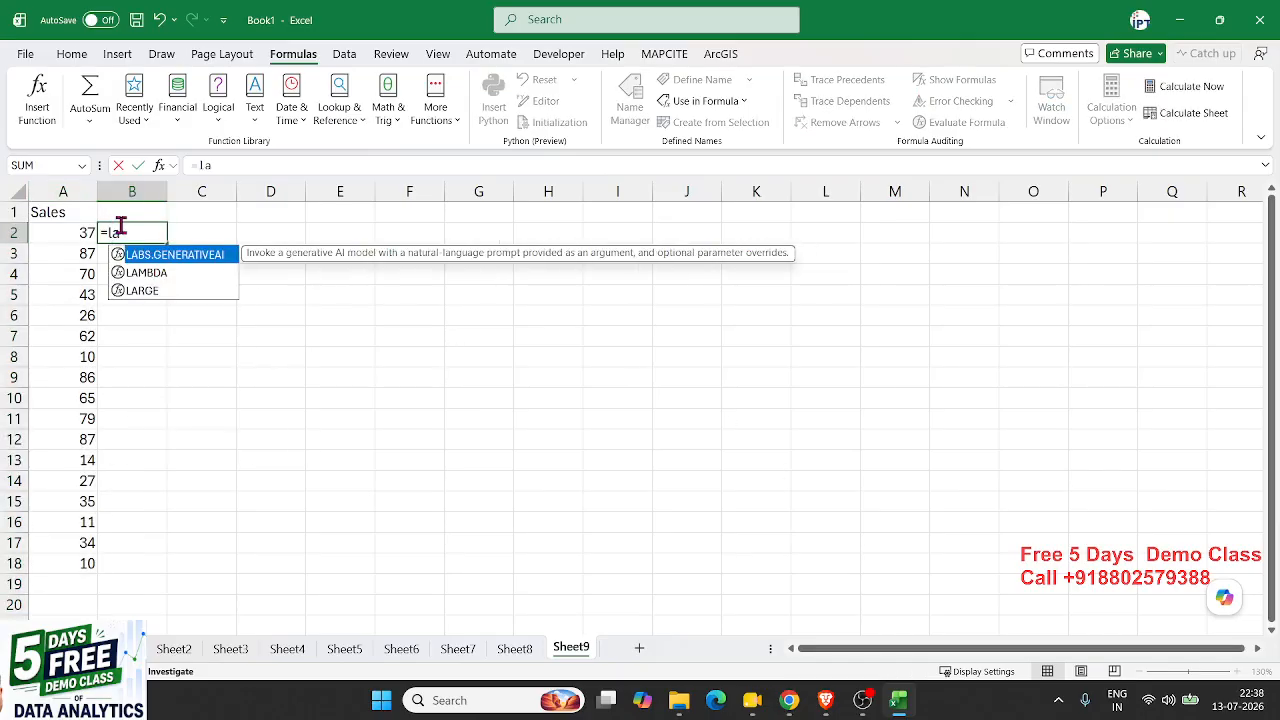
key("Down")
key("Tab")
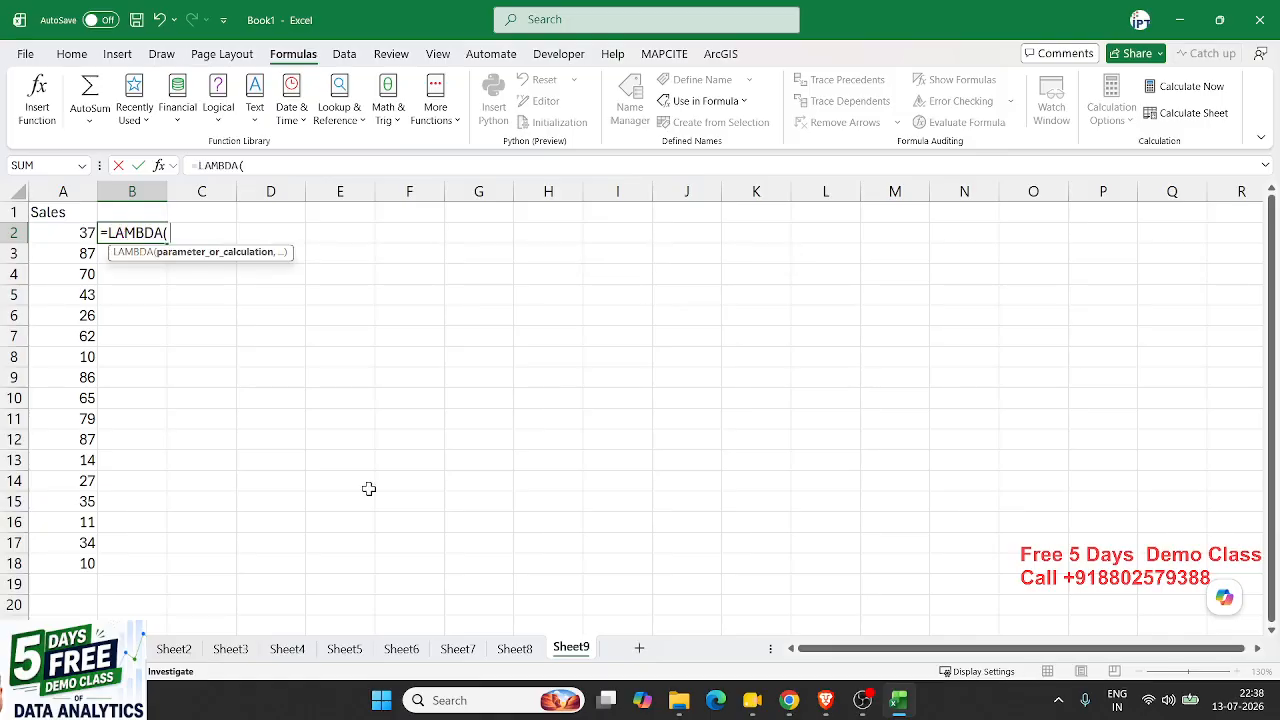
key("Escape")
left_click(516, 652)
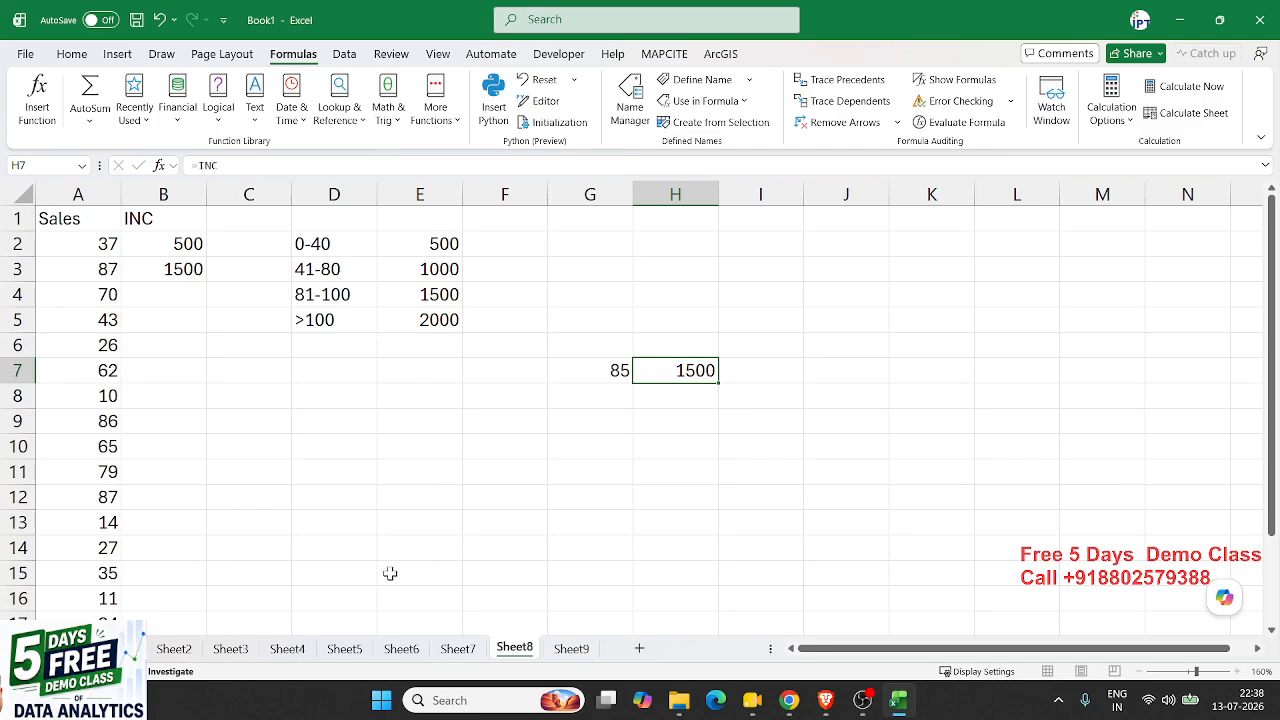
left_click(181, 252)
left_click_drag(618, 166, 190, 166)
key("Escape")
left_click(569, 650)
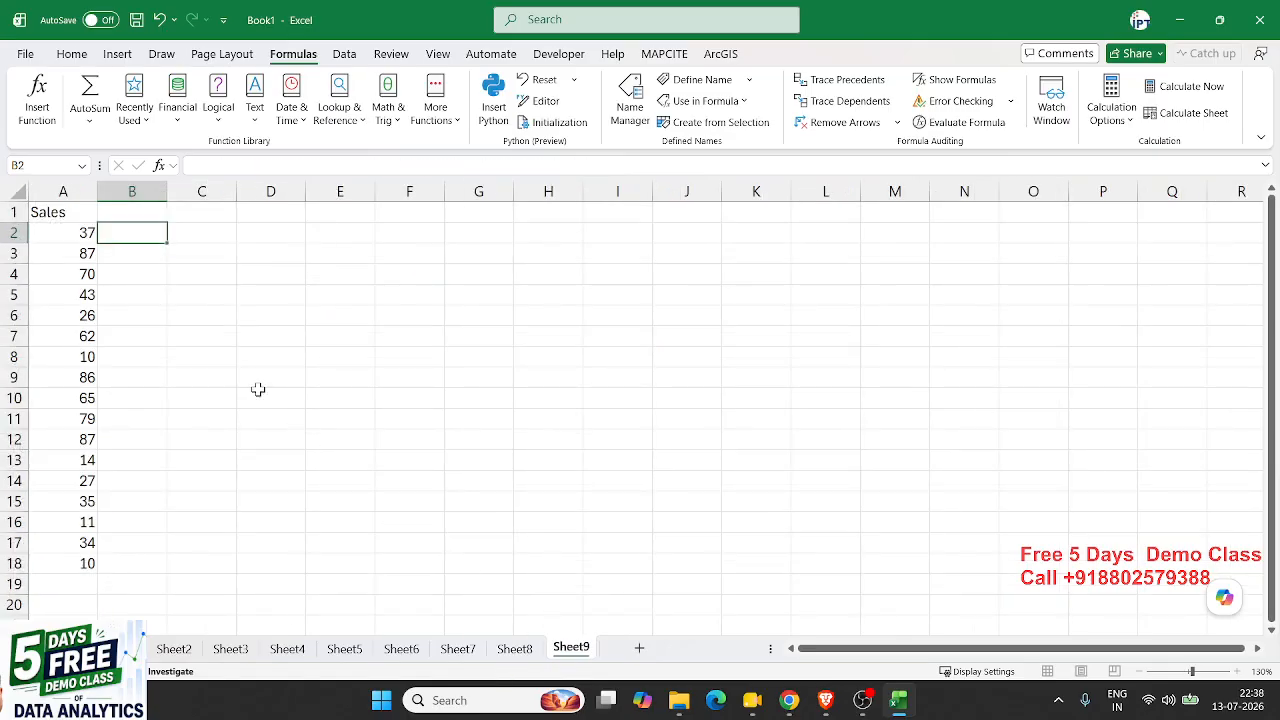
- Begin =LAMBDA(s, in Sheet9's B2, removing the pasted IF text again
type("=la")
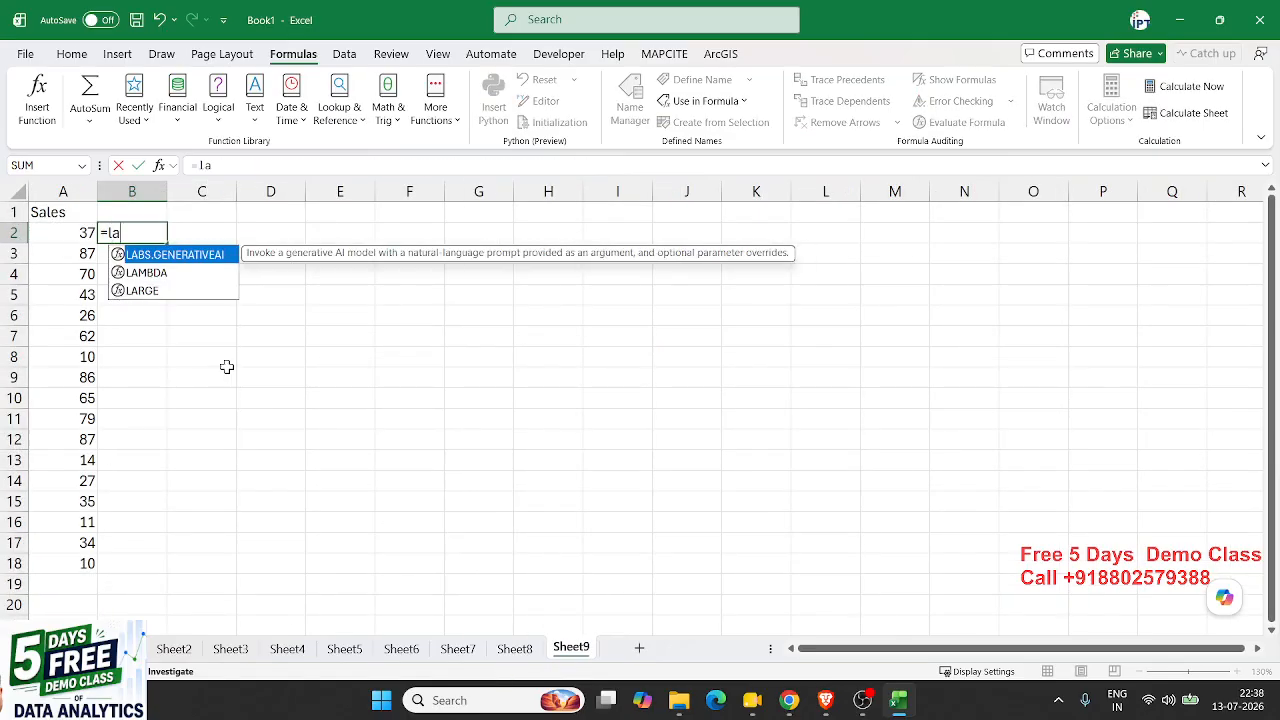
key("Down")
key("Tab")
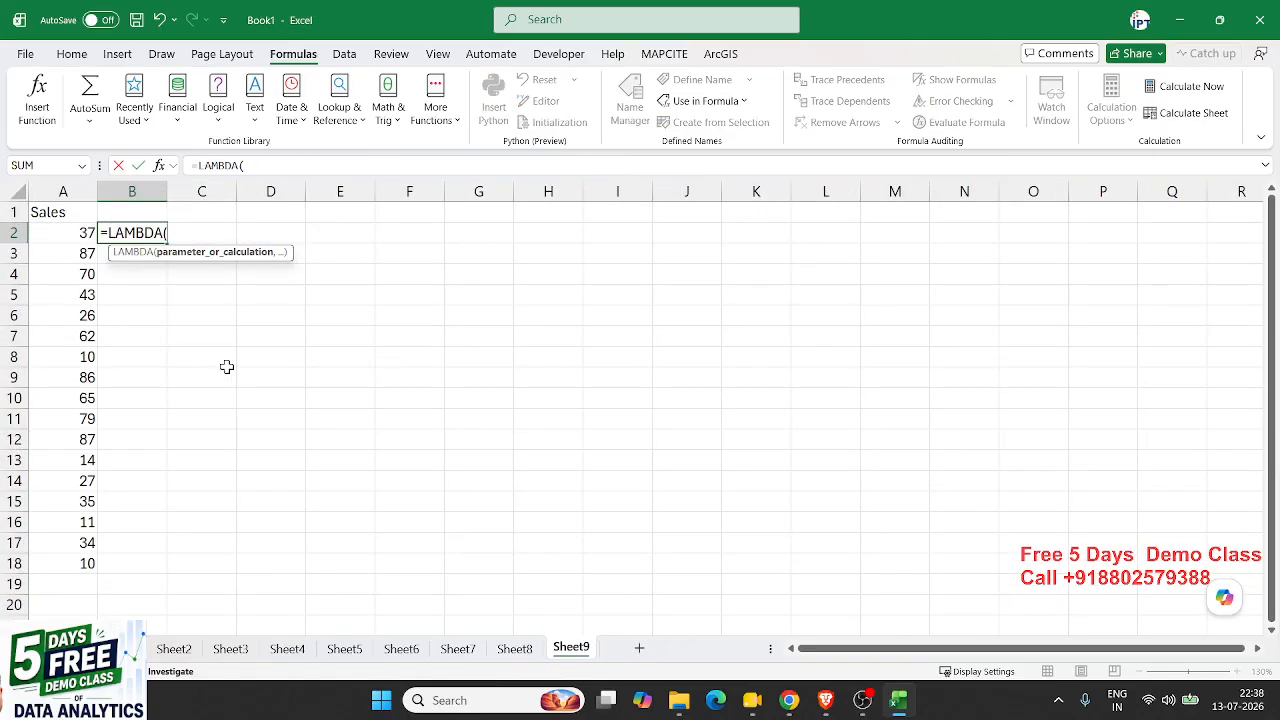
type("s,")
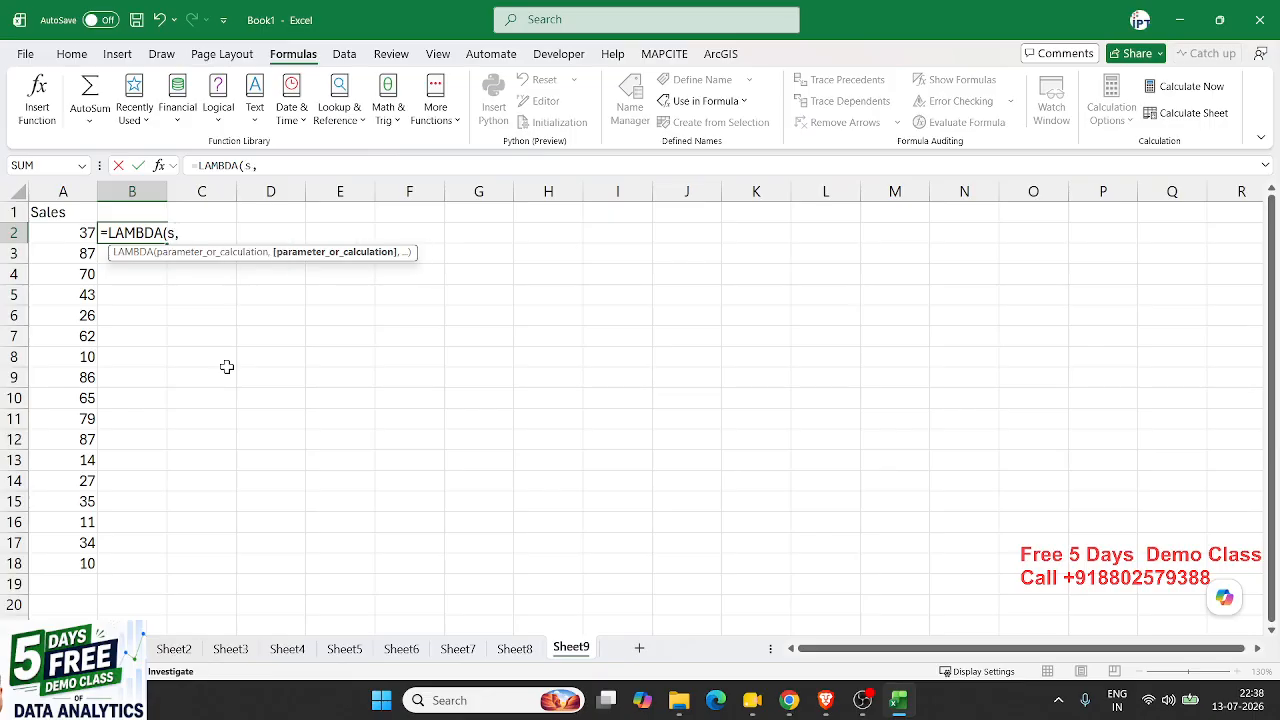
key("ctrl+v")
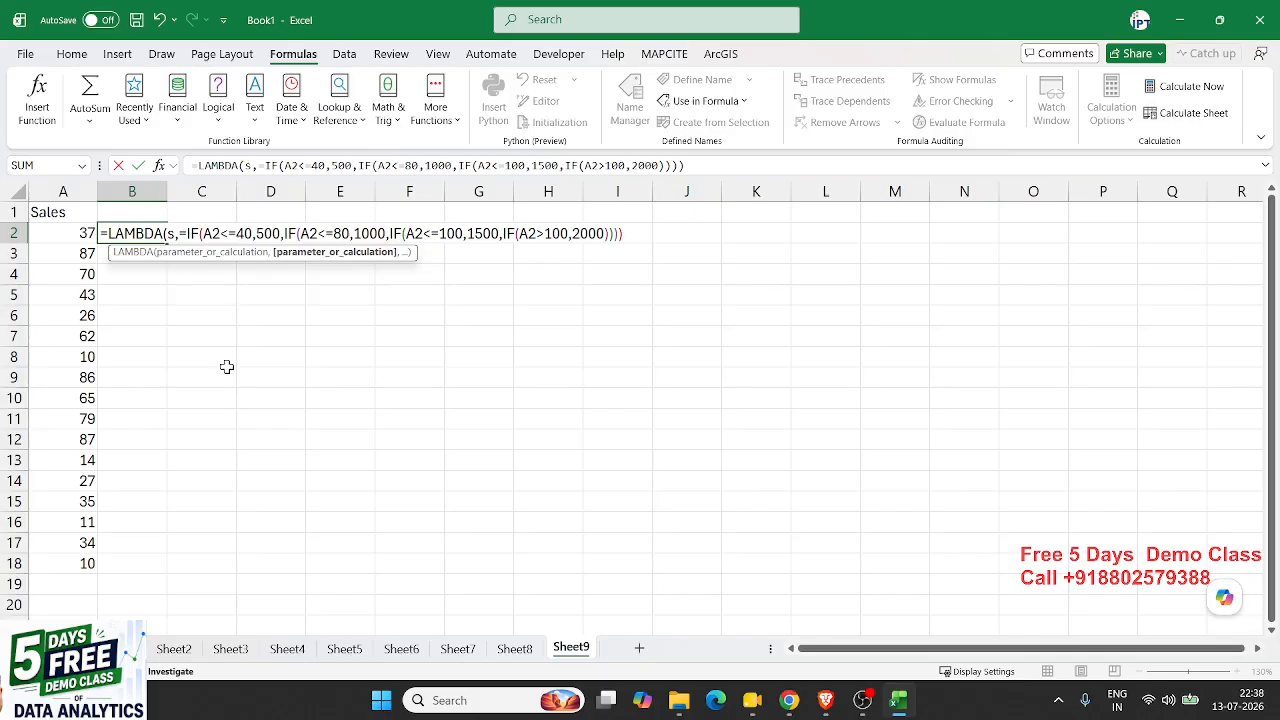
left_click_drag(179, 233, 1209, 358)
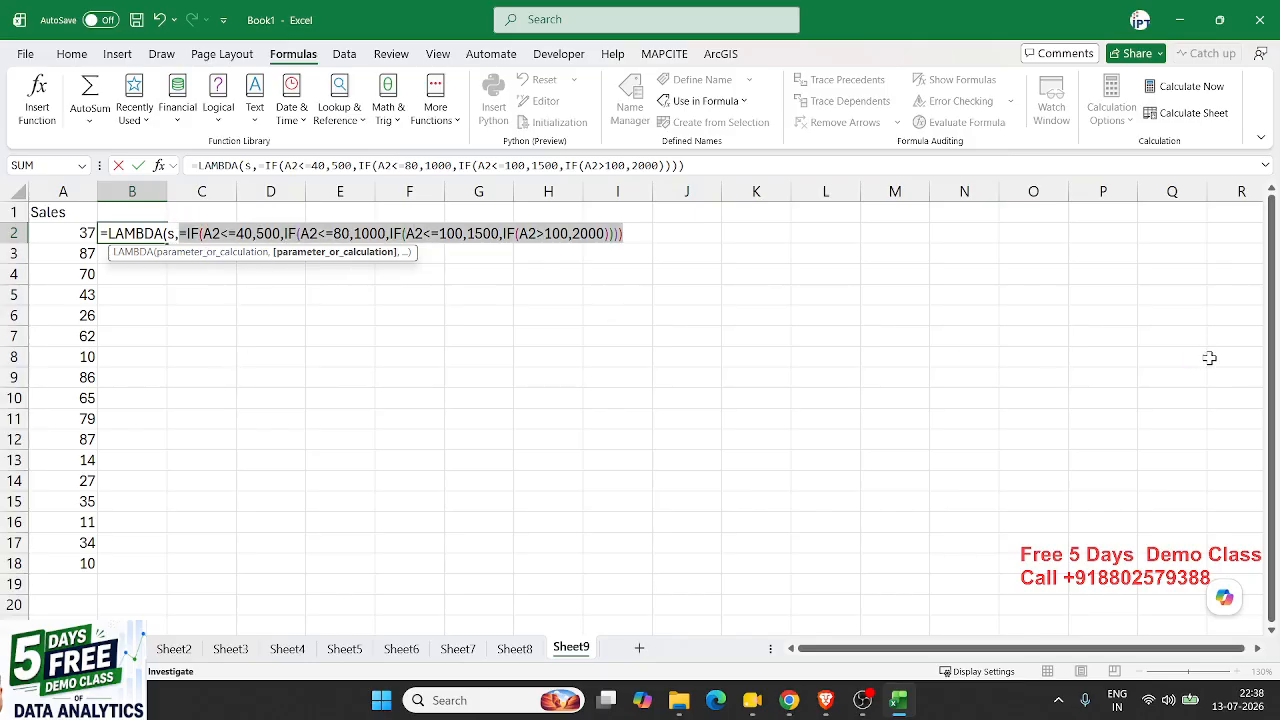
key("Delete")
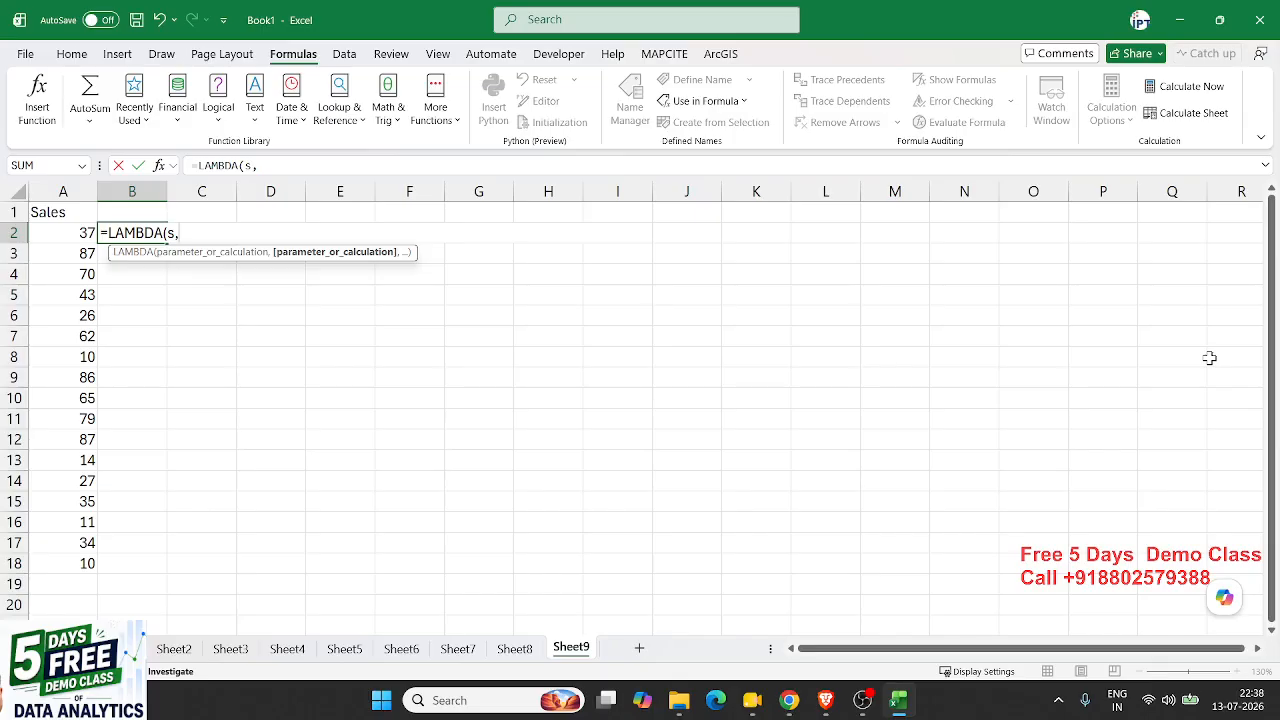
- Write the first LAMBDA tier so s<=40 returns 500
type("IF(s")
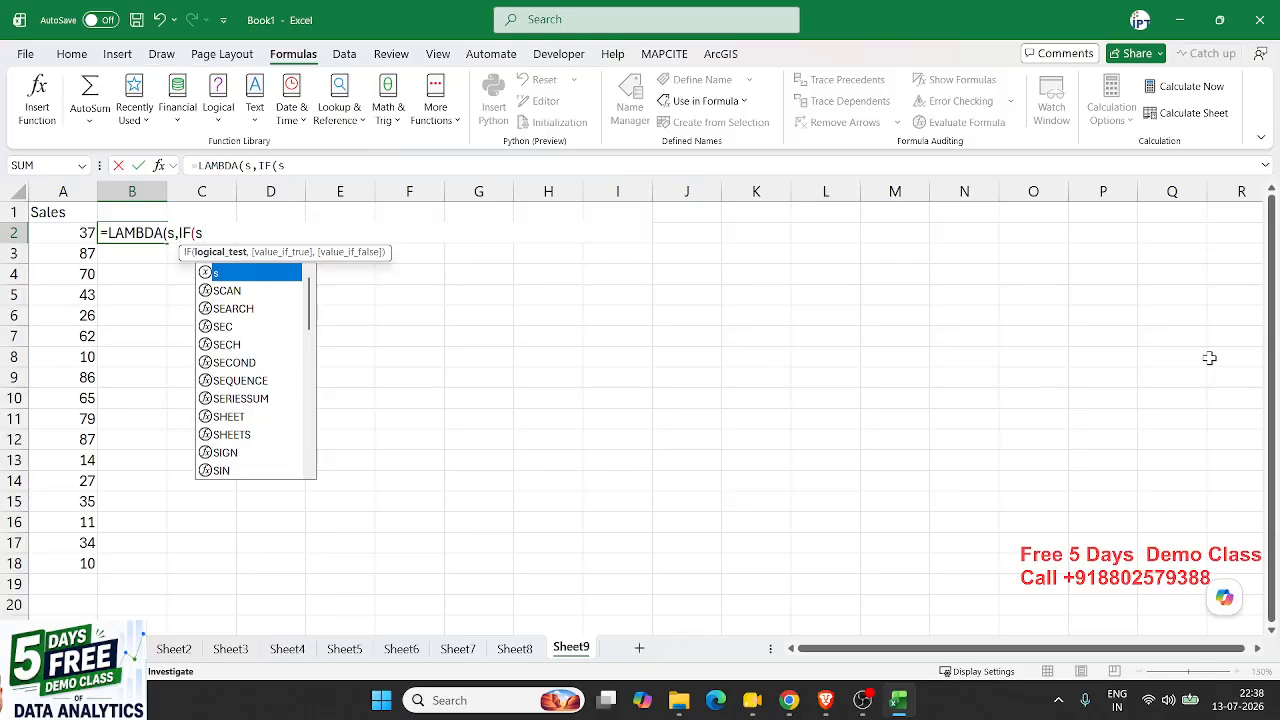
type(">")
key("BackSpace")
type("<=100")
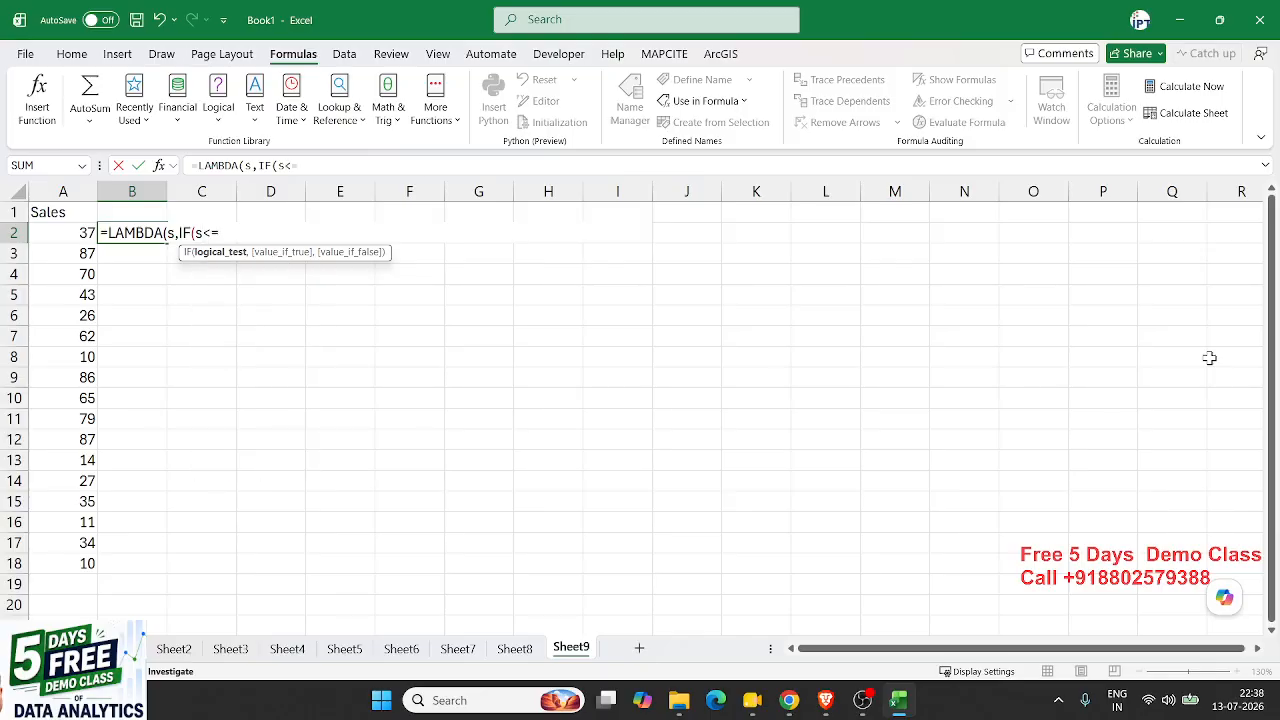
key("BackSpace")
key("BackSpace")
key("BackSpace")
type("40,")
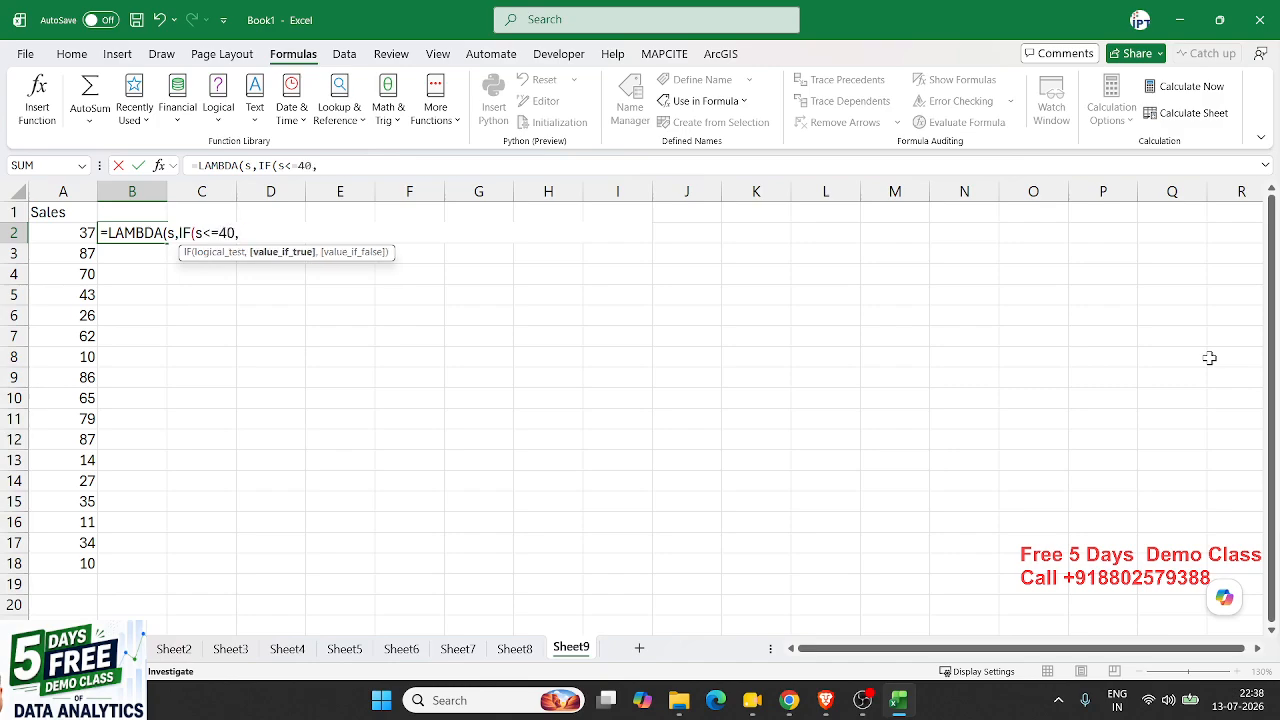
type("IF(")
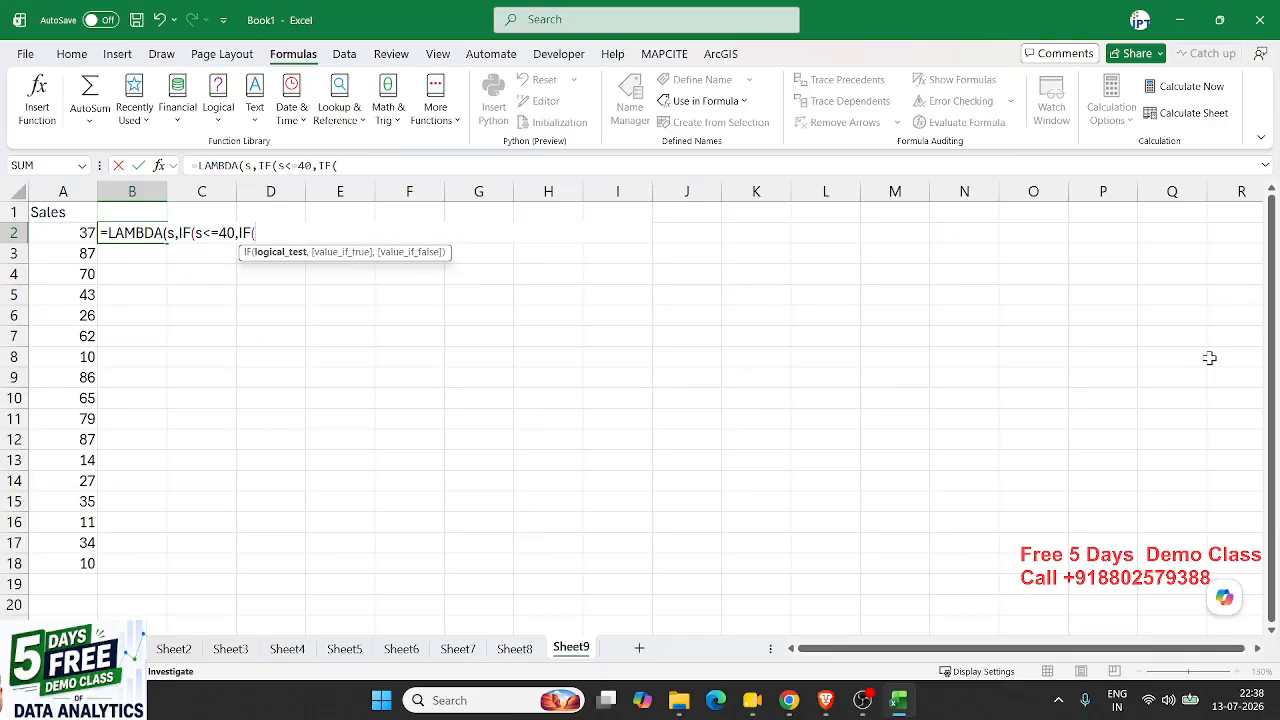
key("BackSpace")
key("BackSpace")
key("BackSpace")
type("50")
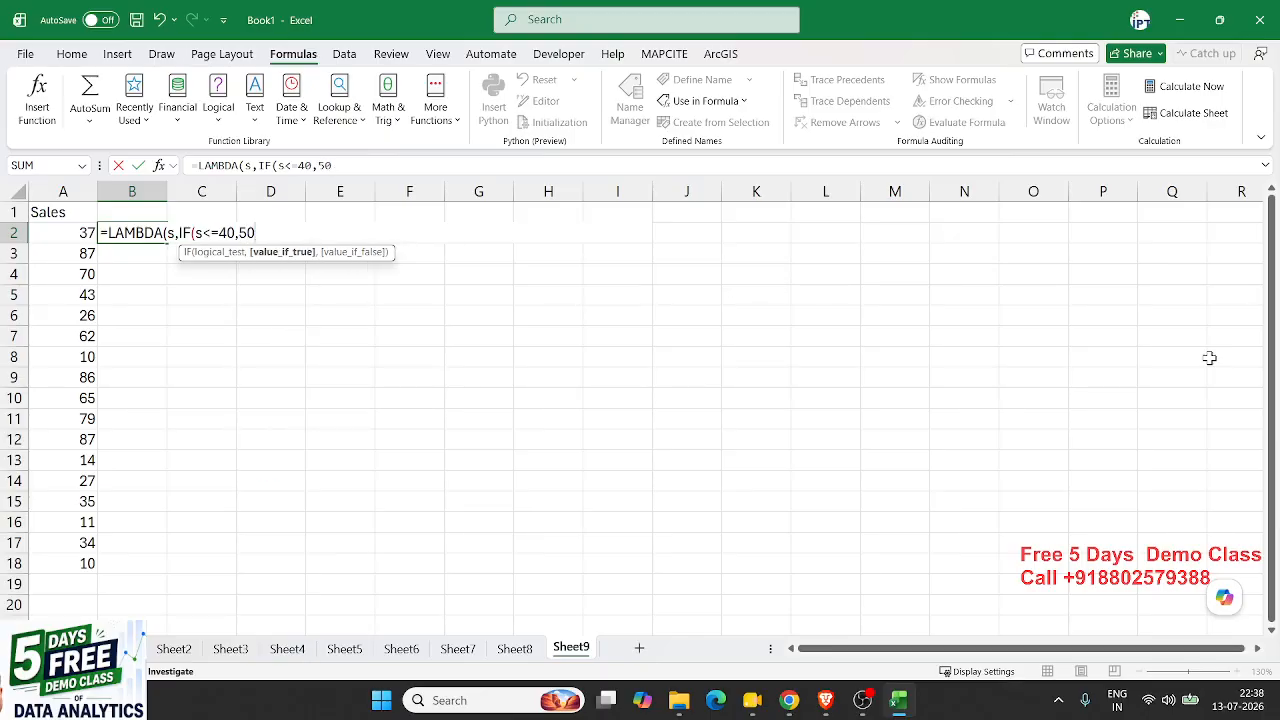
type("0,IF(")
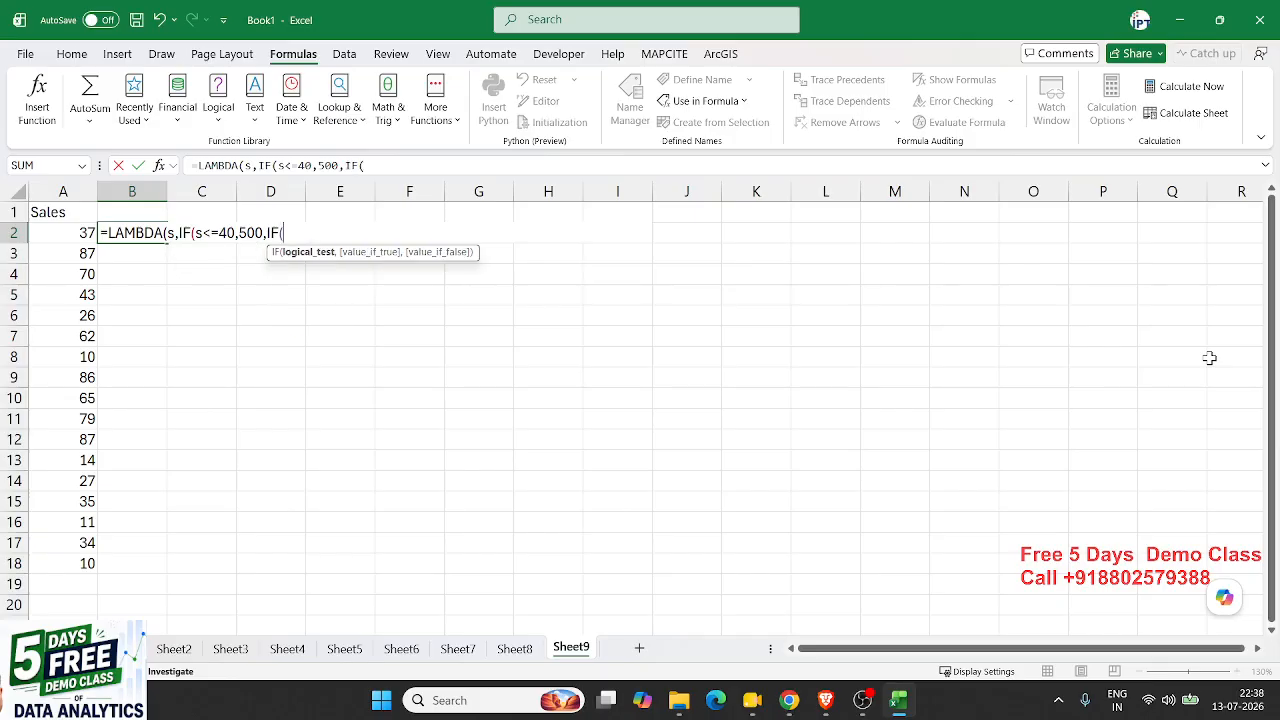
type("0")
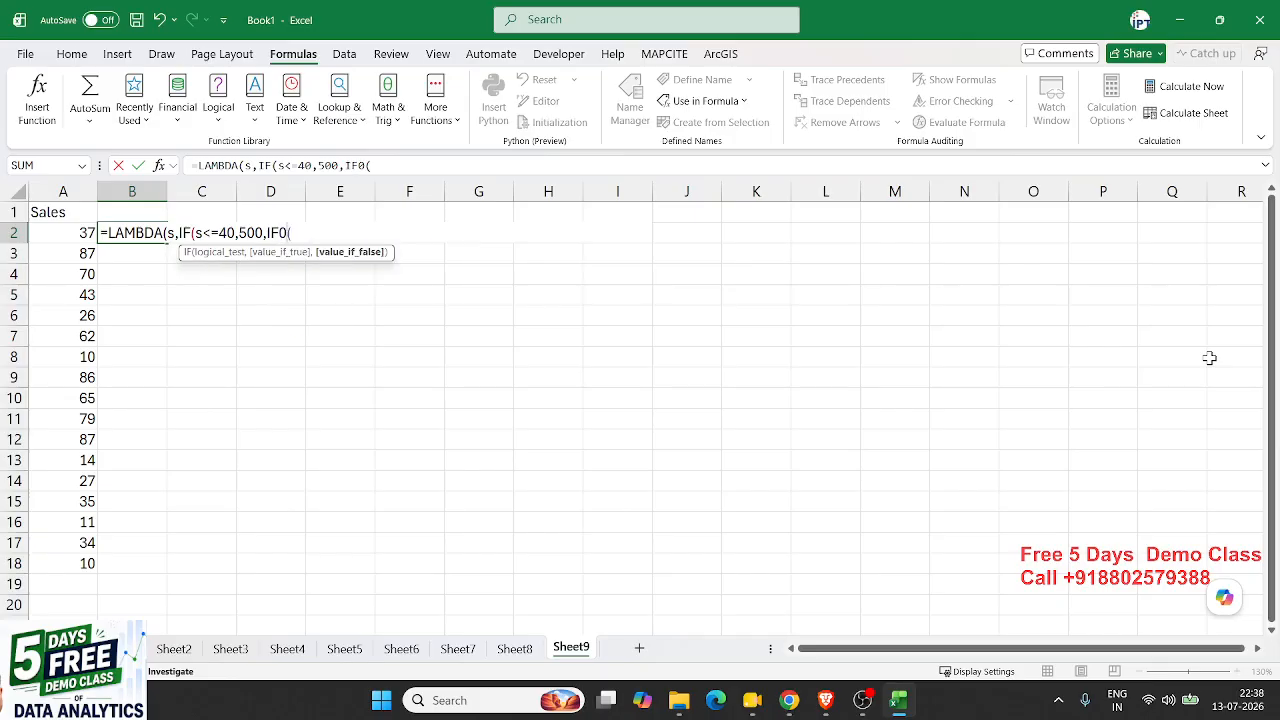
key("BackSpace")
- Add the s<=80→1000, s<=100→1500 and s>100→2000 tiers and commit the LAMBDA
type("s<")
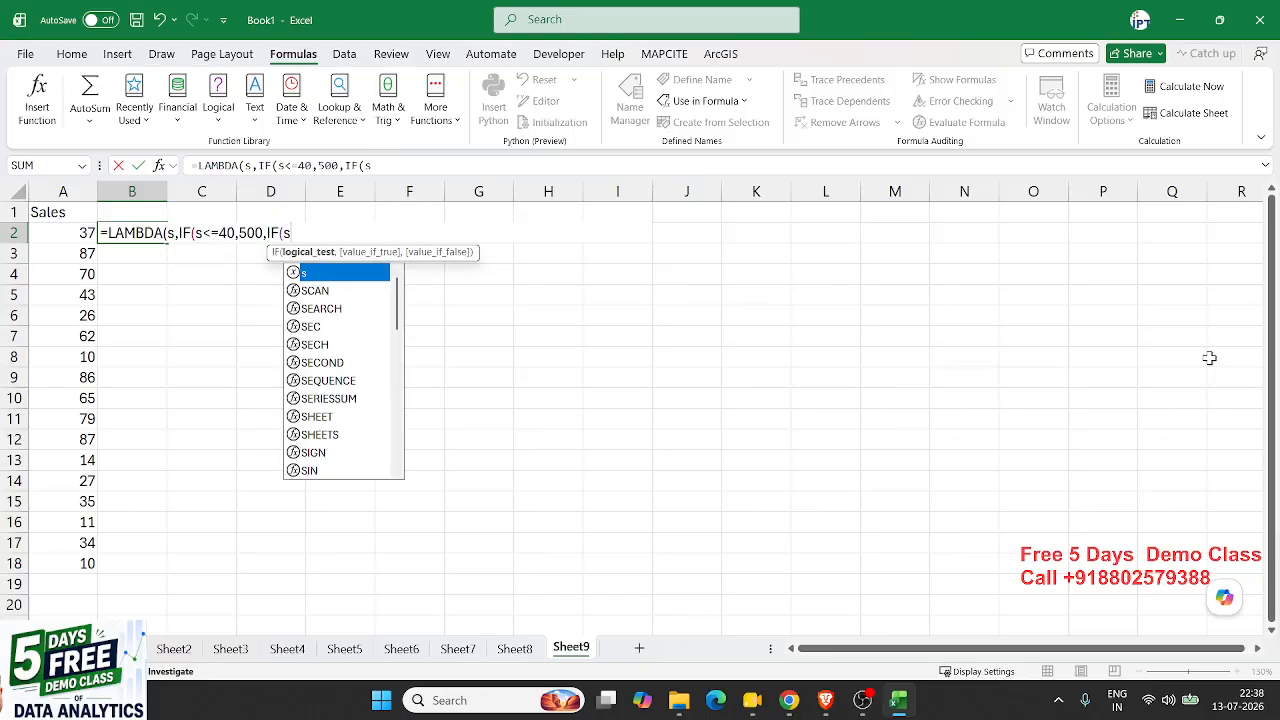
type("=80,1000,")
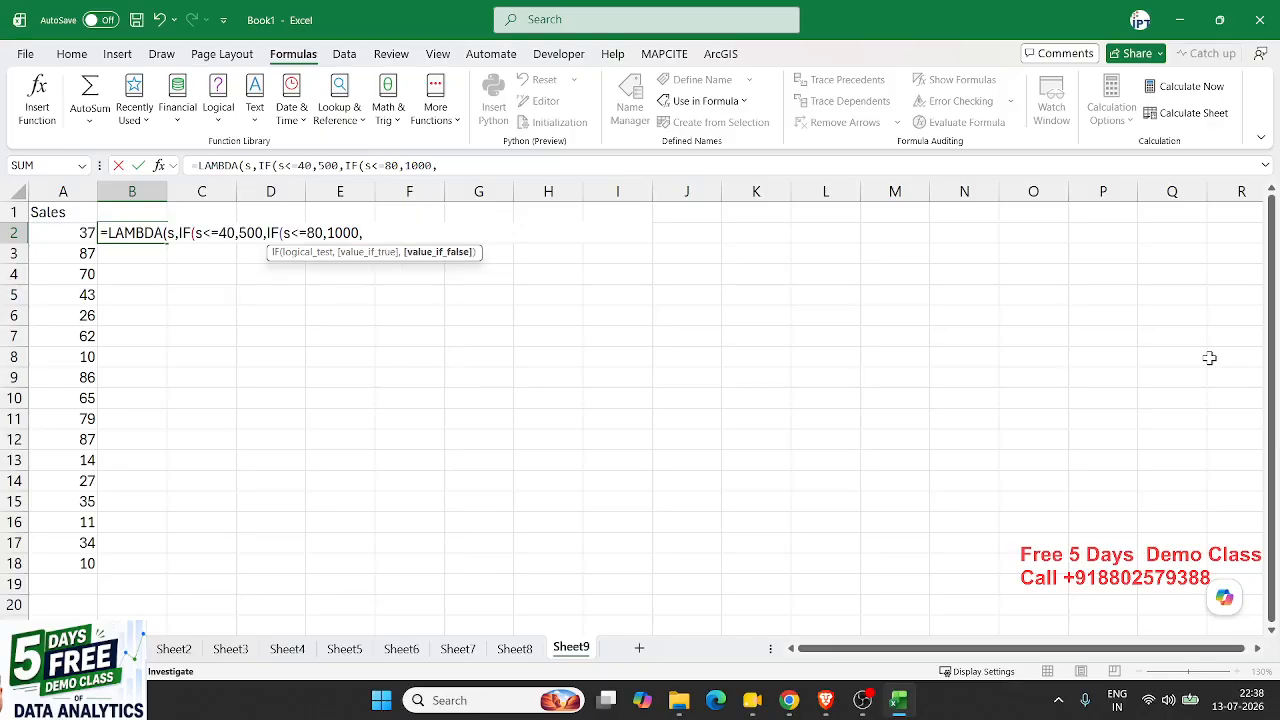
type("if")
key("Tab")
type("s<=")
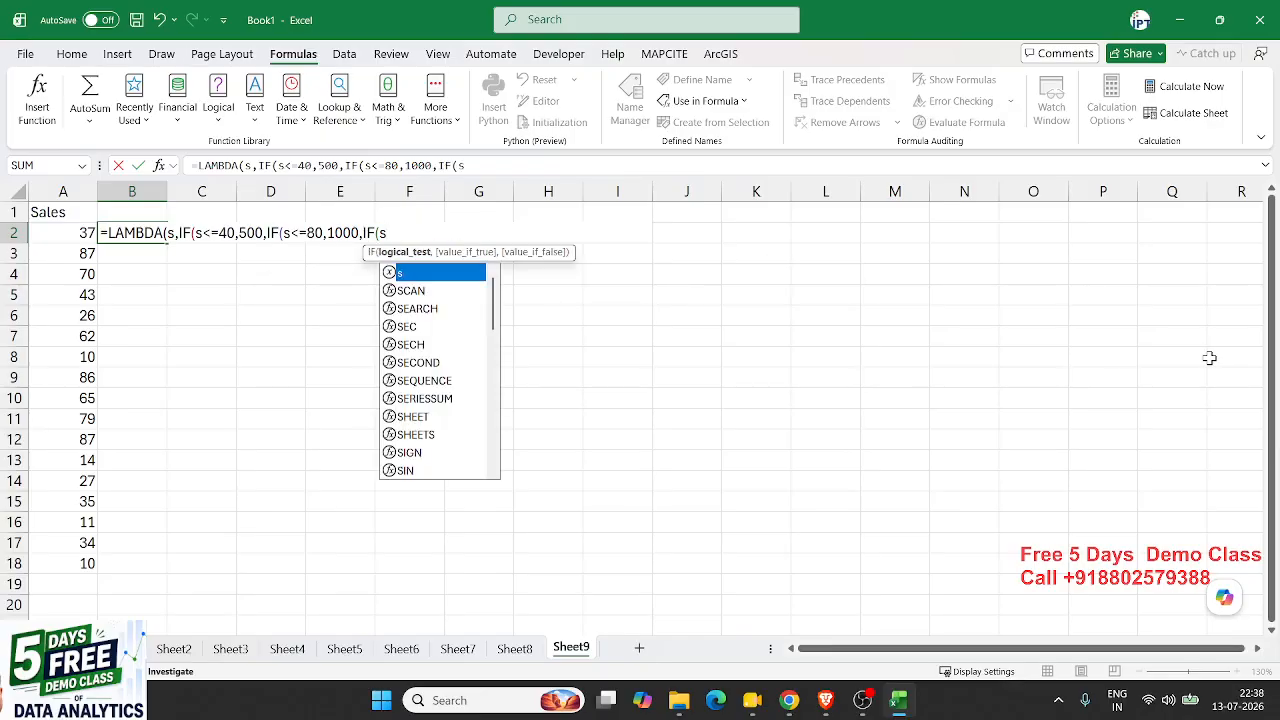
type("100")
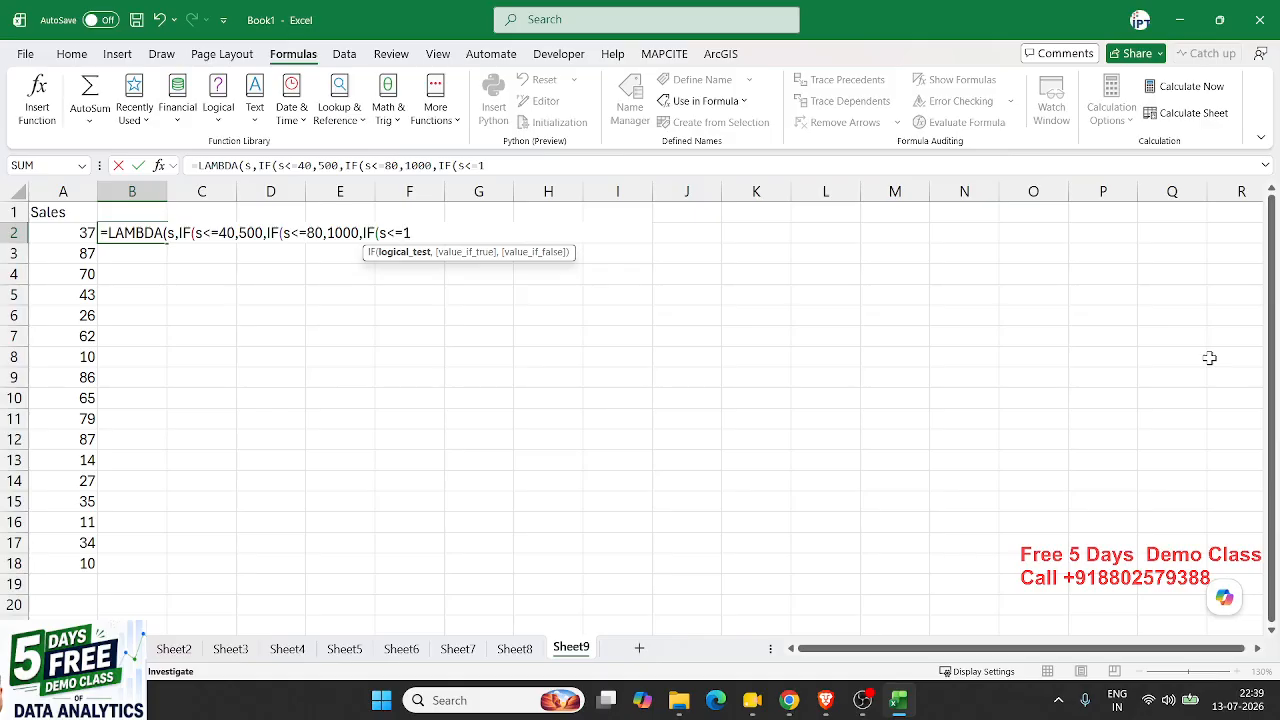
type(",")
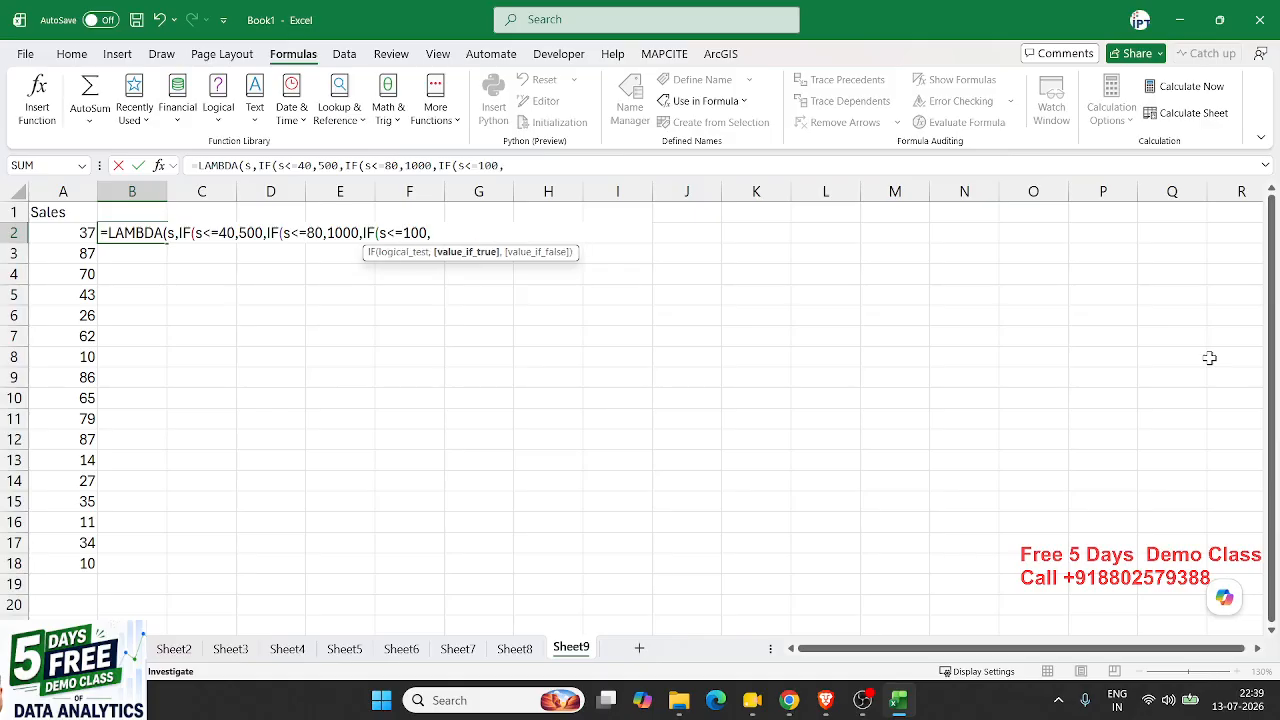
type("1500,I")
key("Tab")
type("s>")
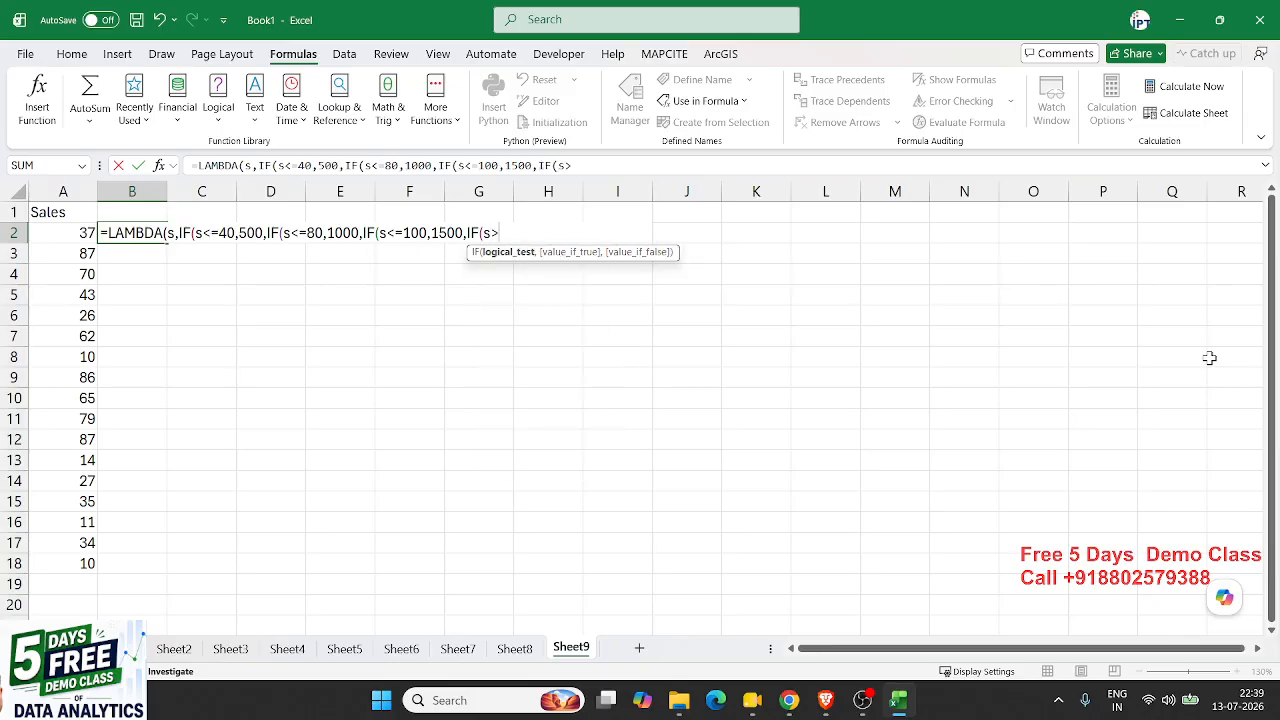
type("100,2000)")
key("Return")
key("Return")
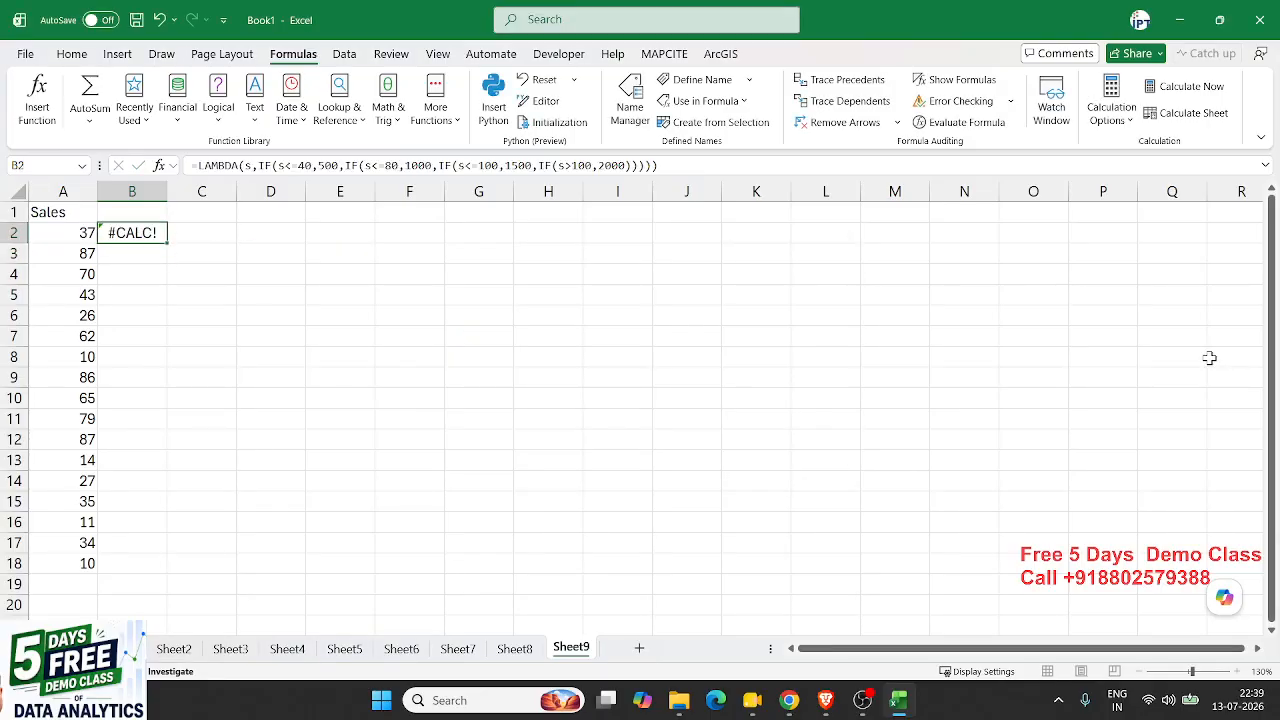
- Define the name INCT referring to B2's copied LAMBDA formula
left_click(700, 165)
key("Escape")
left_click(680, 84)
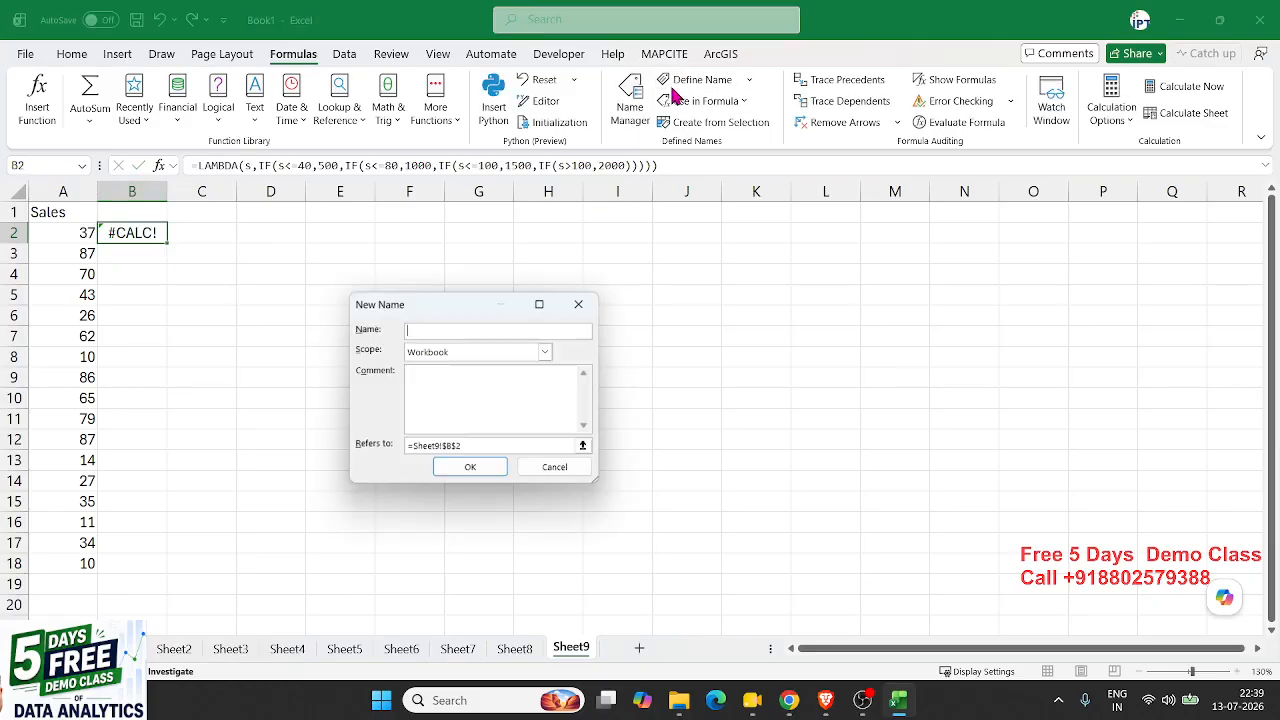
type("INCT")
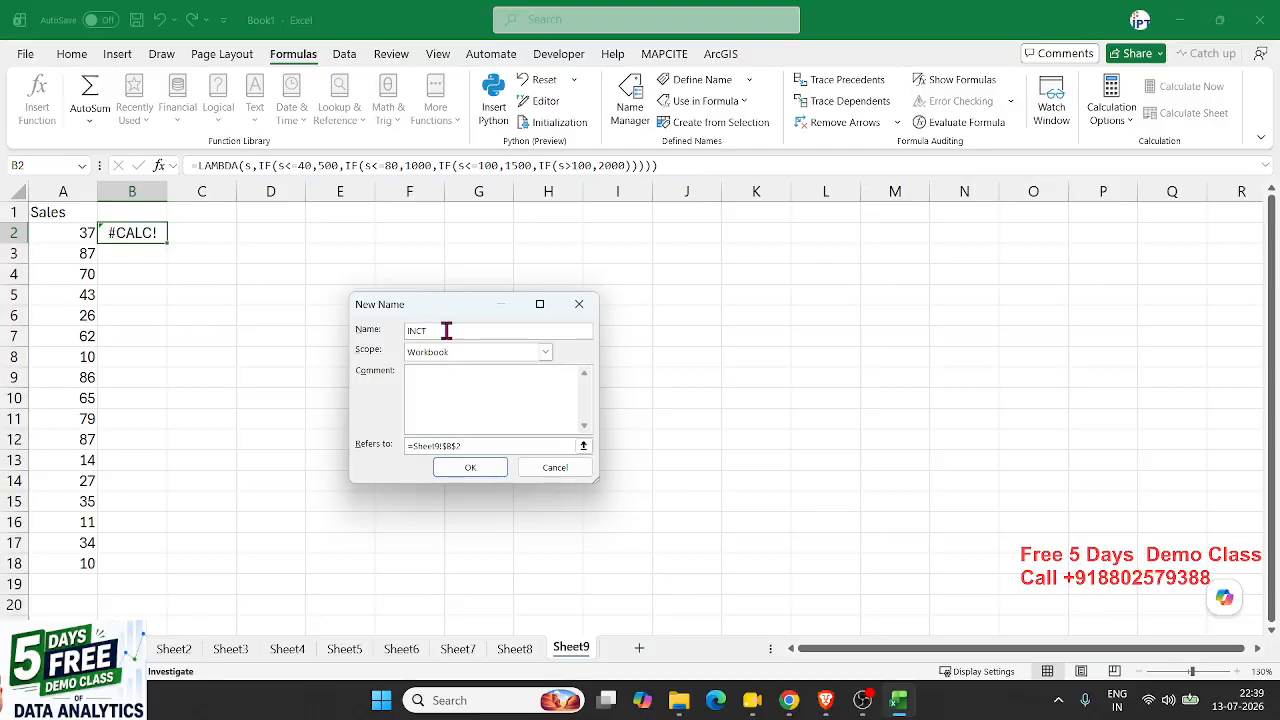
left_click_drag(488, 445, 390, 450)
type("=LAMBDA(s,IF(s<=40,500,IF(s<=80,1000,IF(s<=100,1500,IF(s>100,2000)))))")
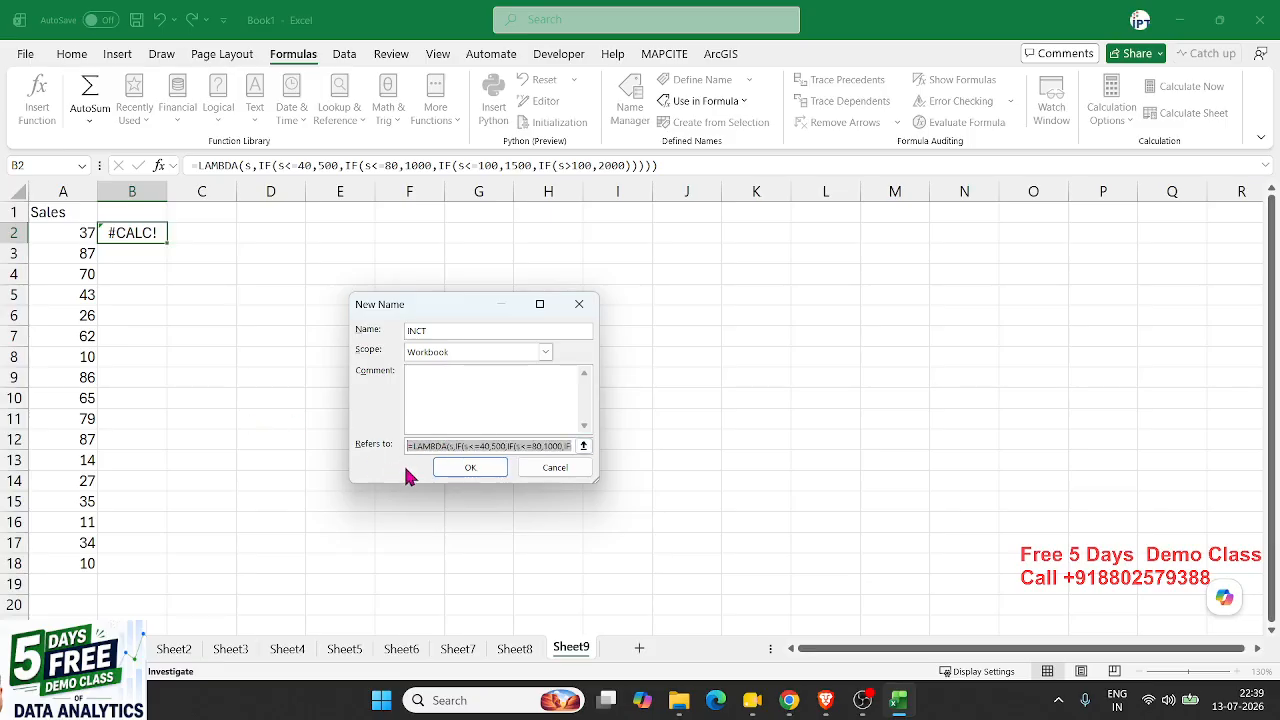
left_click(470, 467)
- Replace B2 with =INCT(A2), fill it down to B18, and return to Sheet8
key("Return")
key("Up")
key("Delete")
type("=in")
key("Down")
key("Tab")
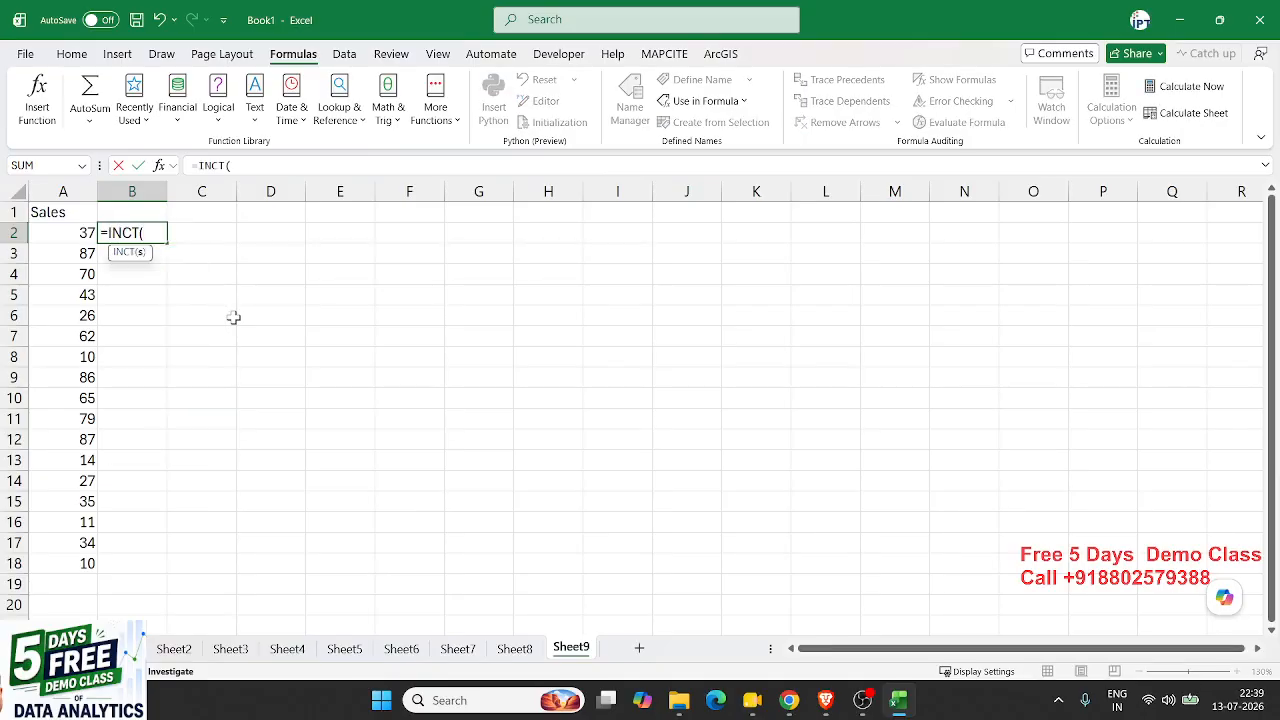
type(")")
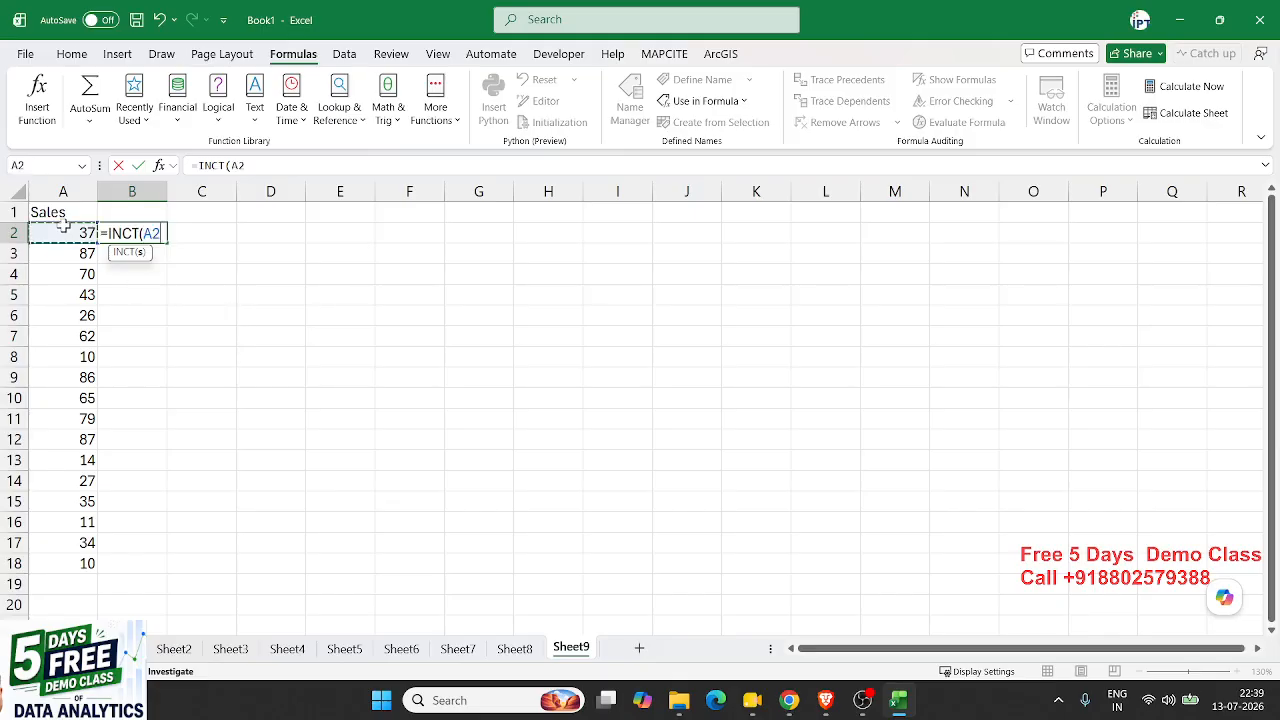
key("Return")
left_click(116, 228)
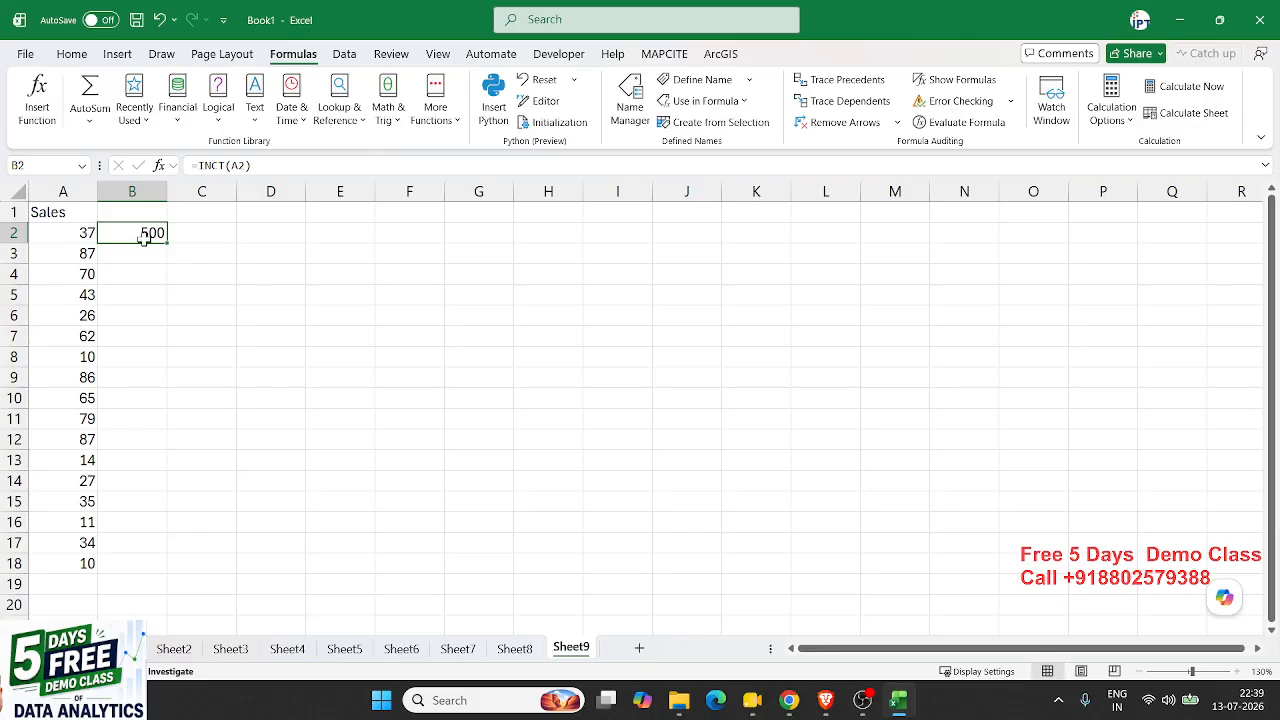
double_click(168, 243)
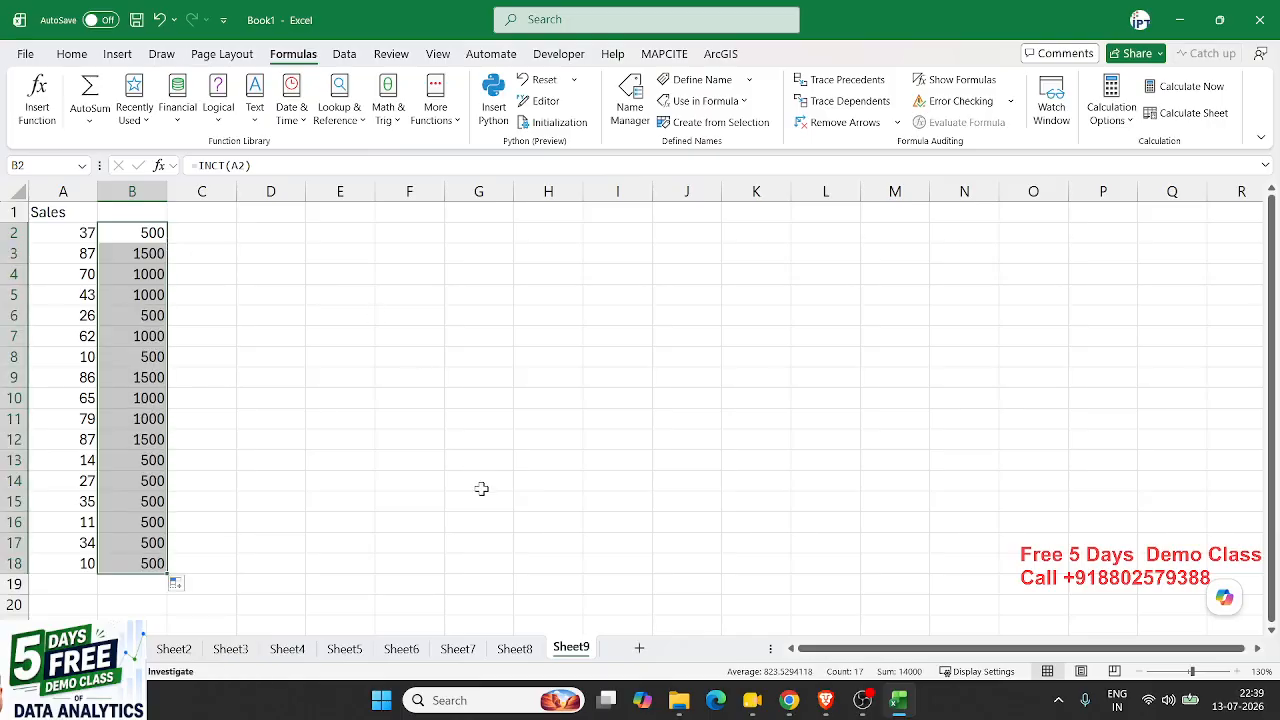
left_click(517, 648)
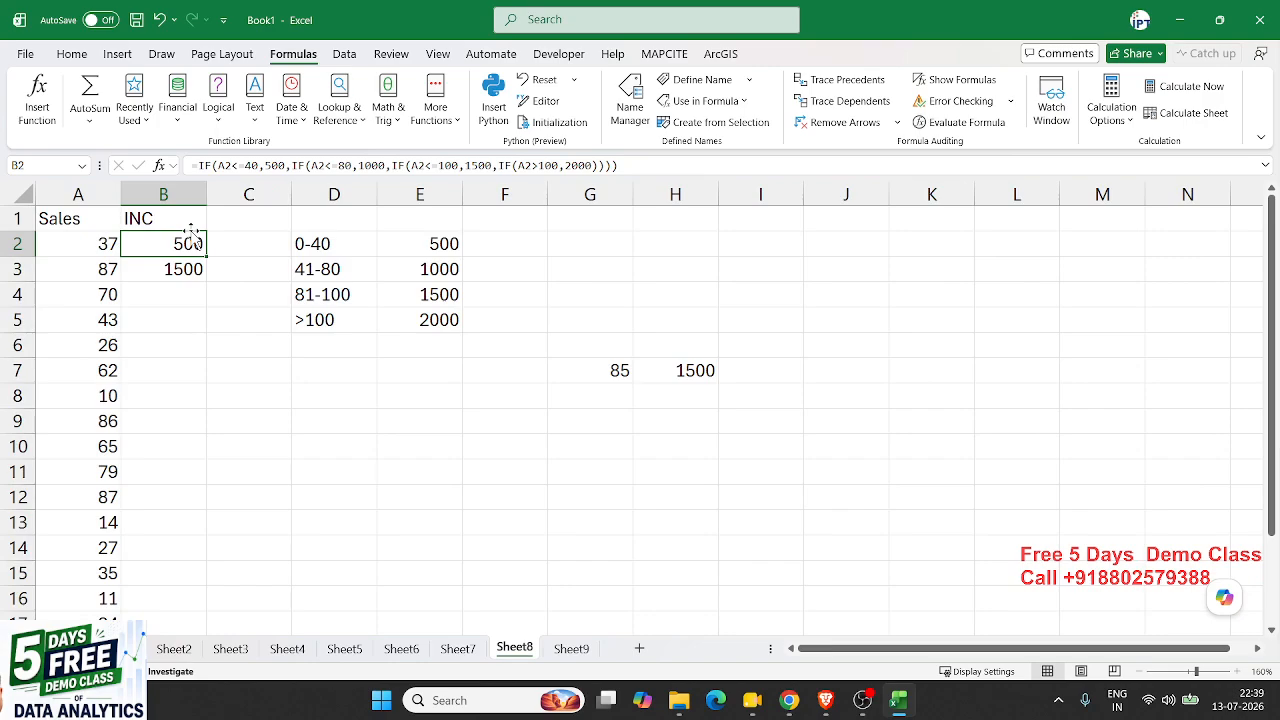
- Enter the lower sales bounds 0 and 41 in D7 and D8
left_click(137, 296)
left_click_drag(306, 380, 309, 383)
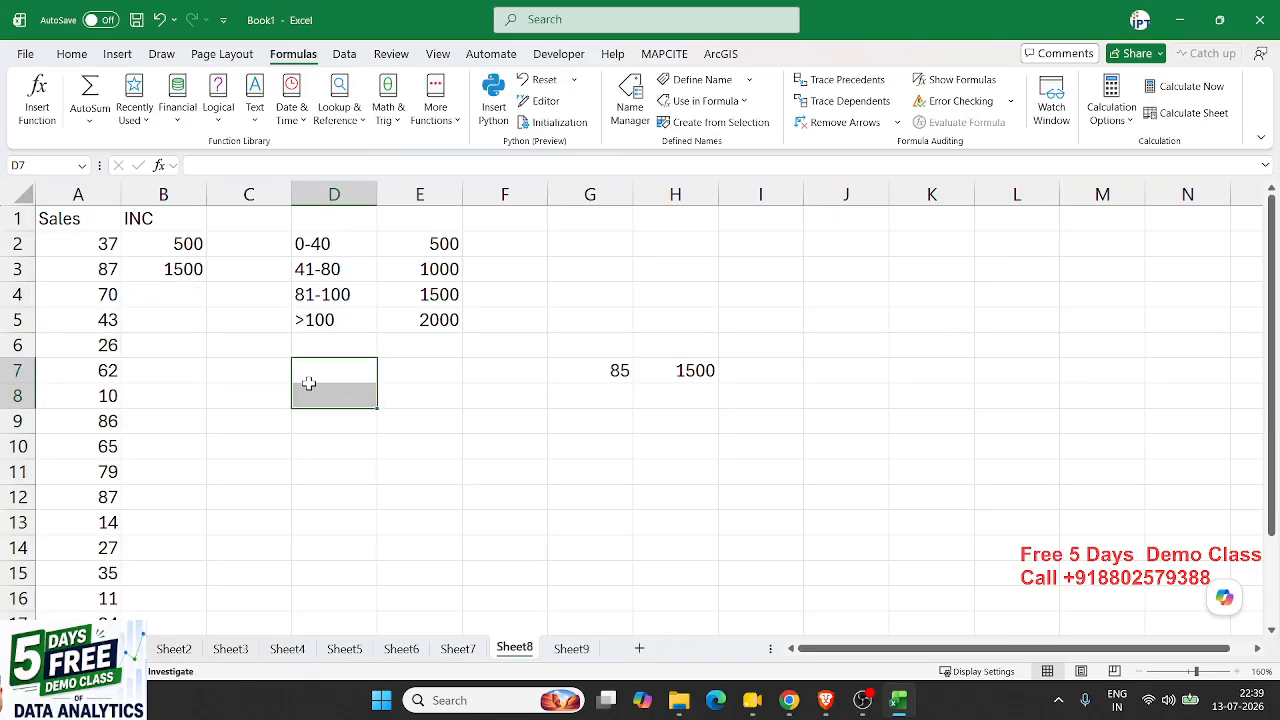
mouse_move(309, 383)
left_mouse_down()
mouse_move(306, 356)
mouse_move(309, 382)
left_mouse_up()
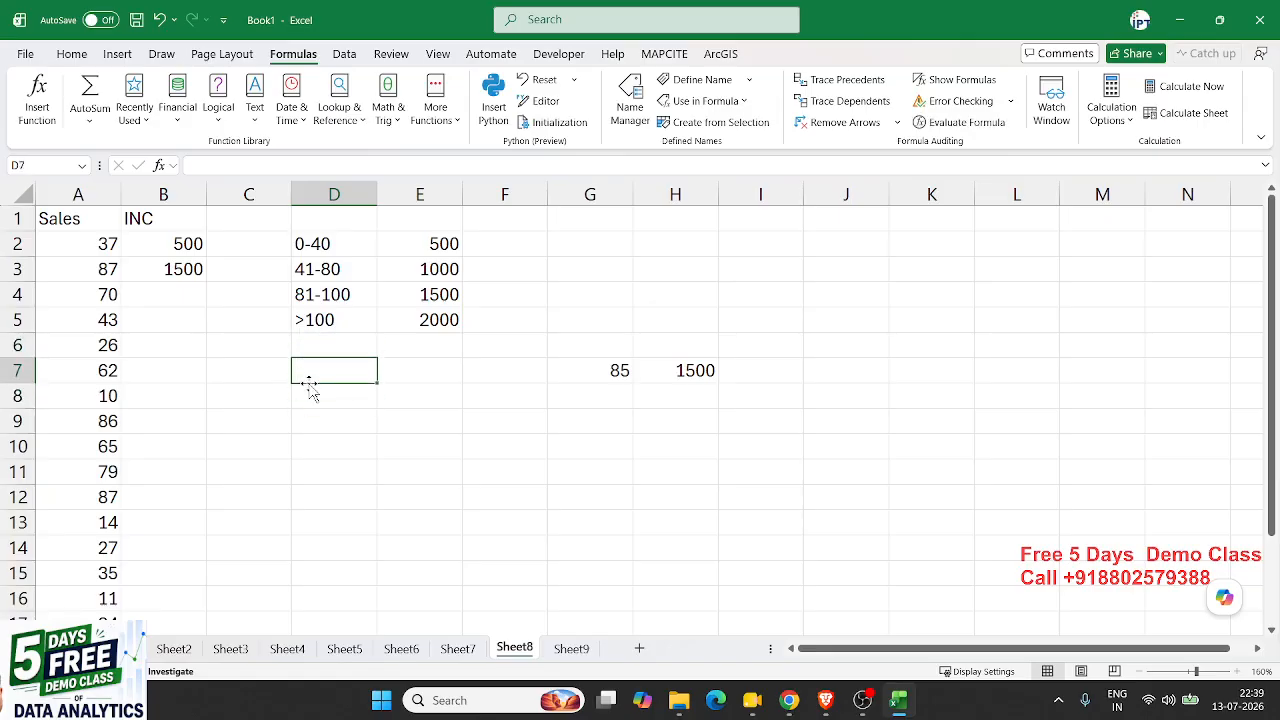
type("0")
key("Return")
type("41")
key("Return")
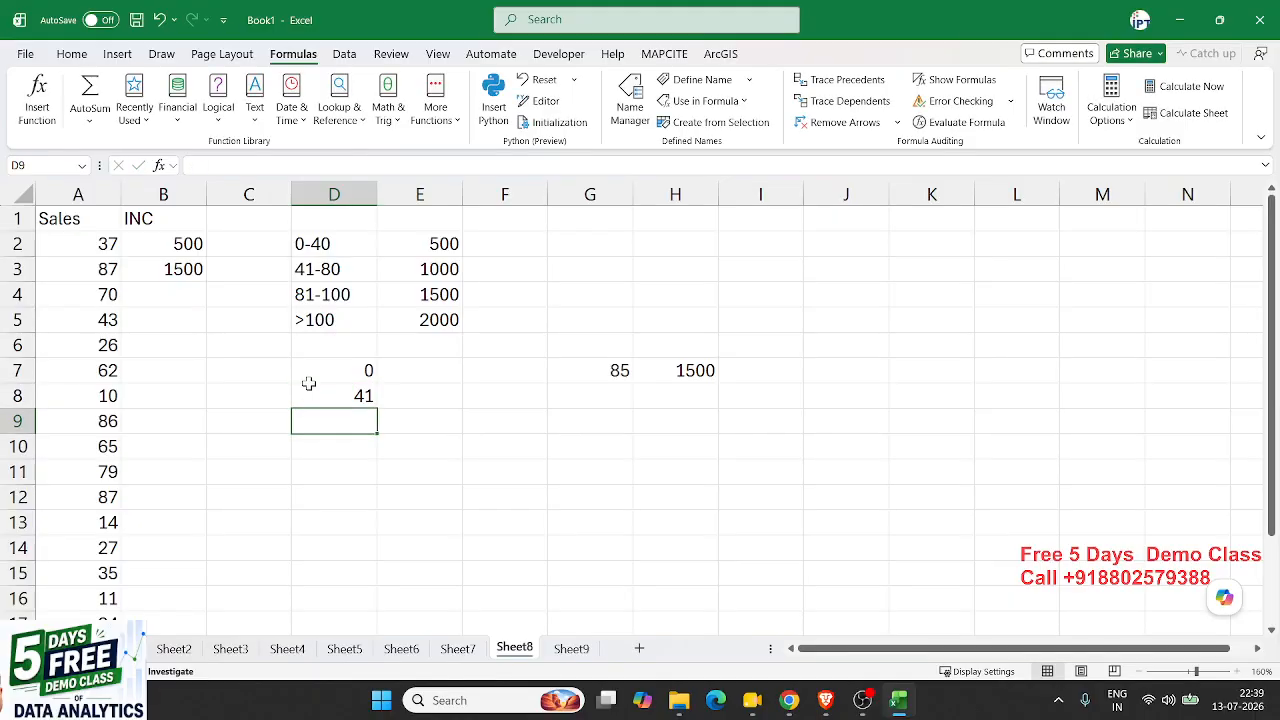
- Enter 81 and 101 in D9:D10, correcting the mistyped 813
type("8")
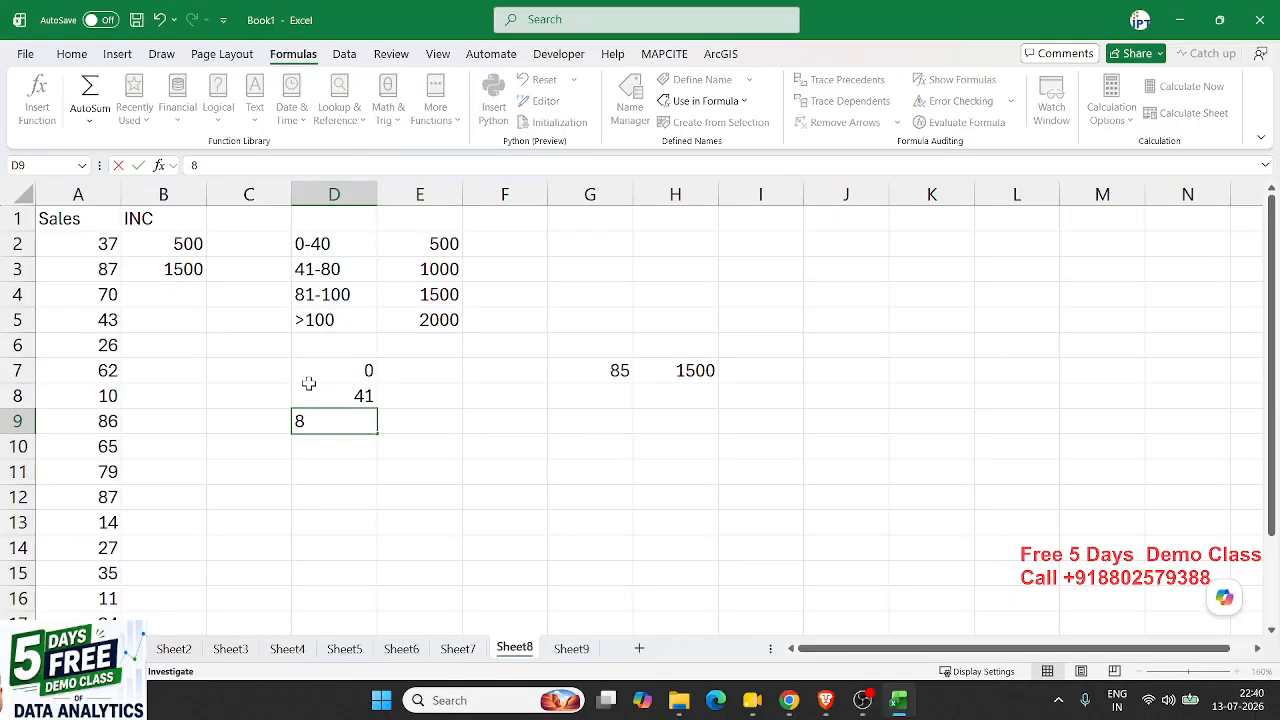
type("13")
key("Return")
type("0")
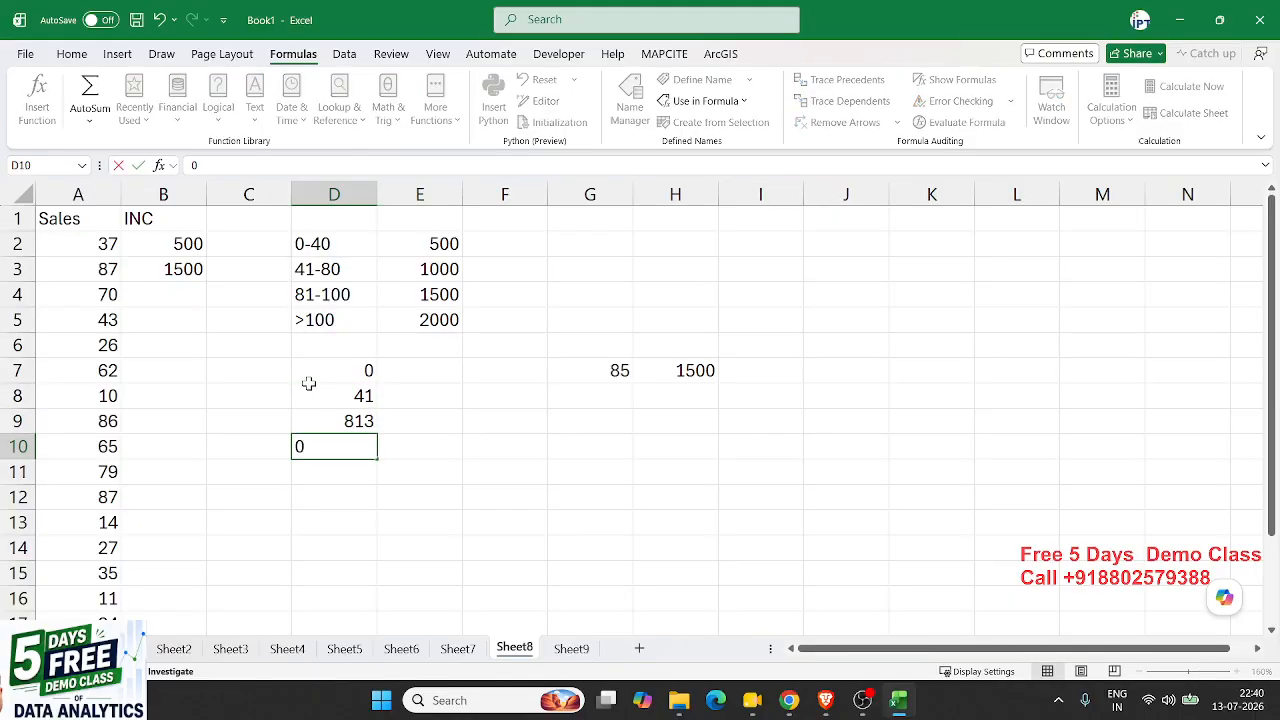
key("Escape")
key("Up")
type("81")
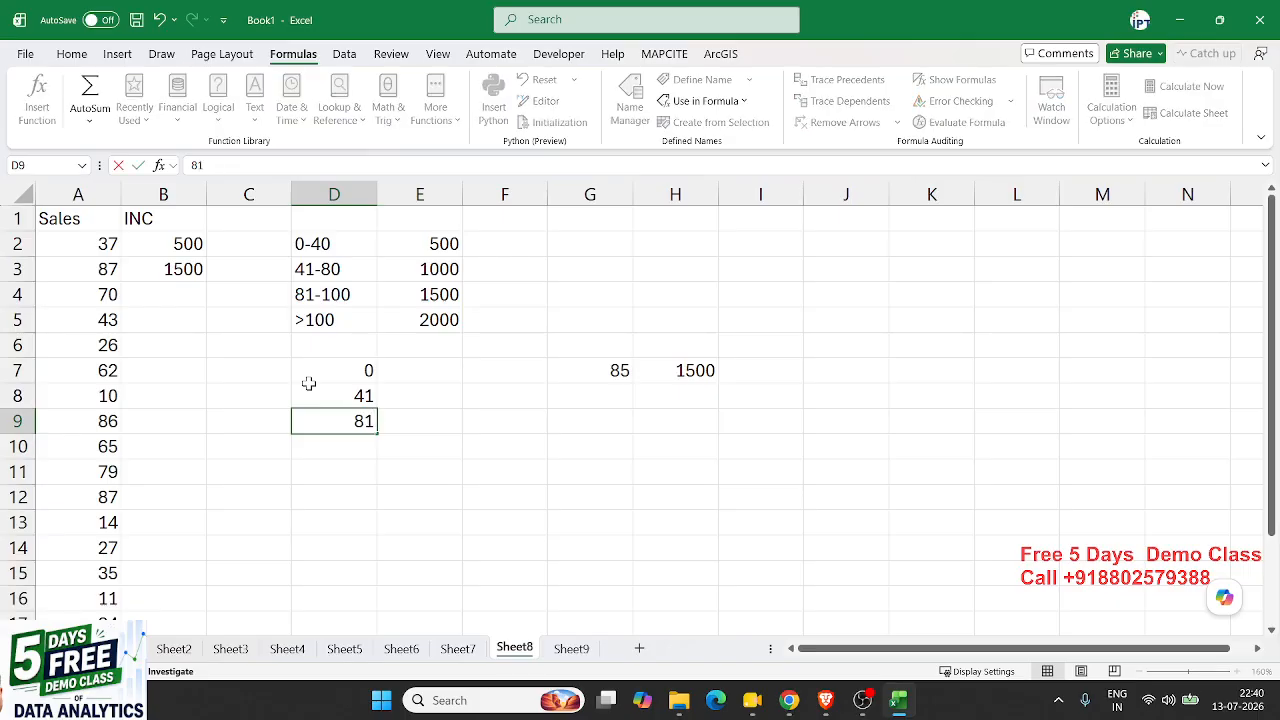
key("Return")
type("1")
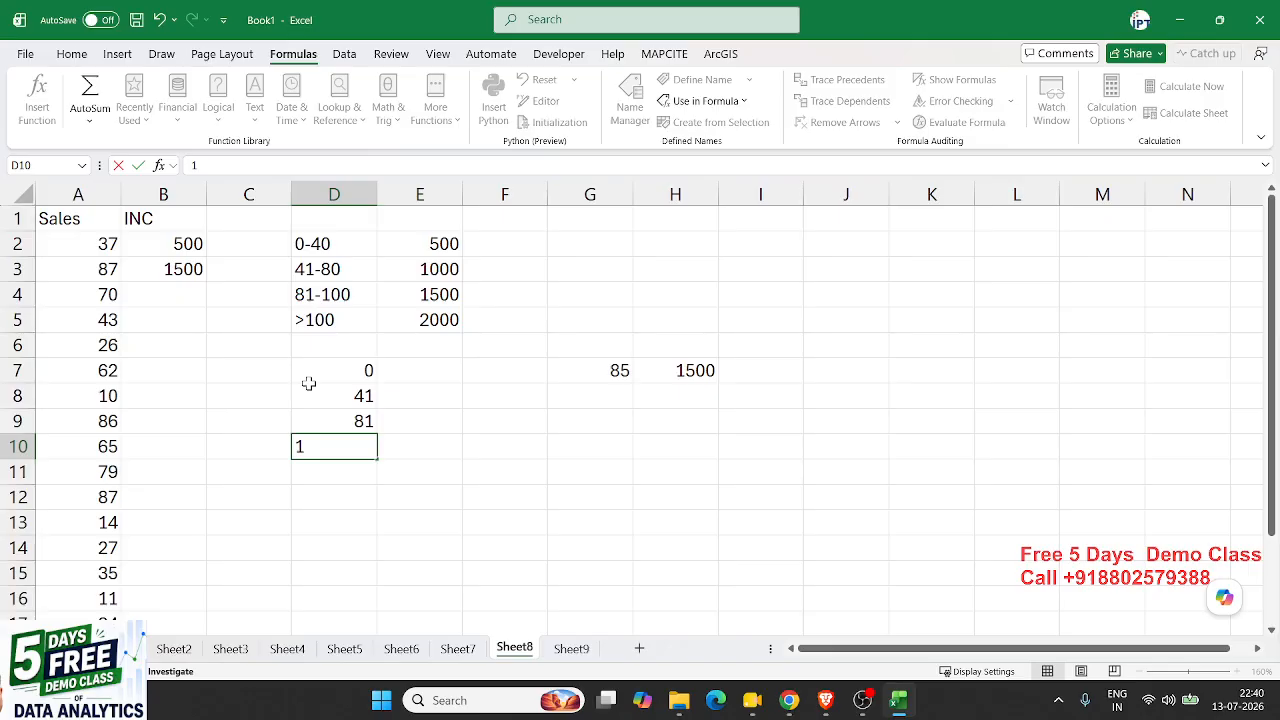
type("01")
key("Return")
- Copy the incentive amounts from E2:E5 into E7:E10
left_click_drag(409, 336, 417, 251)
key("ctrl+c")
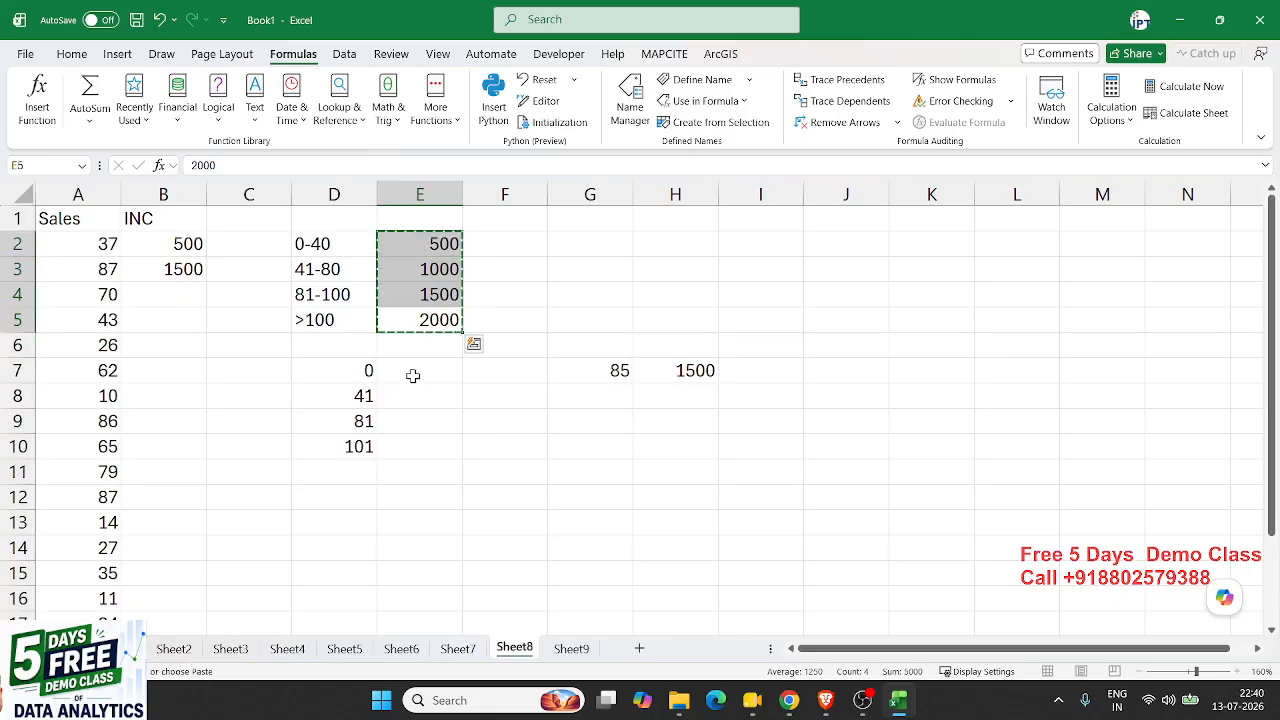
left_click(412, 375)
key("ctrl+v")
key("Escape")
left_click(161, 293)
- Enter the exact-match formula =VLOOKUP(A4,D7:E10,2,0) in B4
type("=vl")
key("Tab")
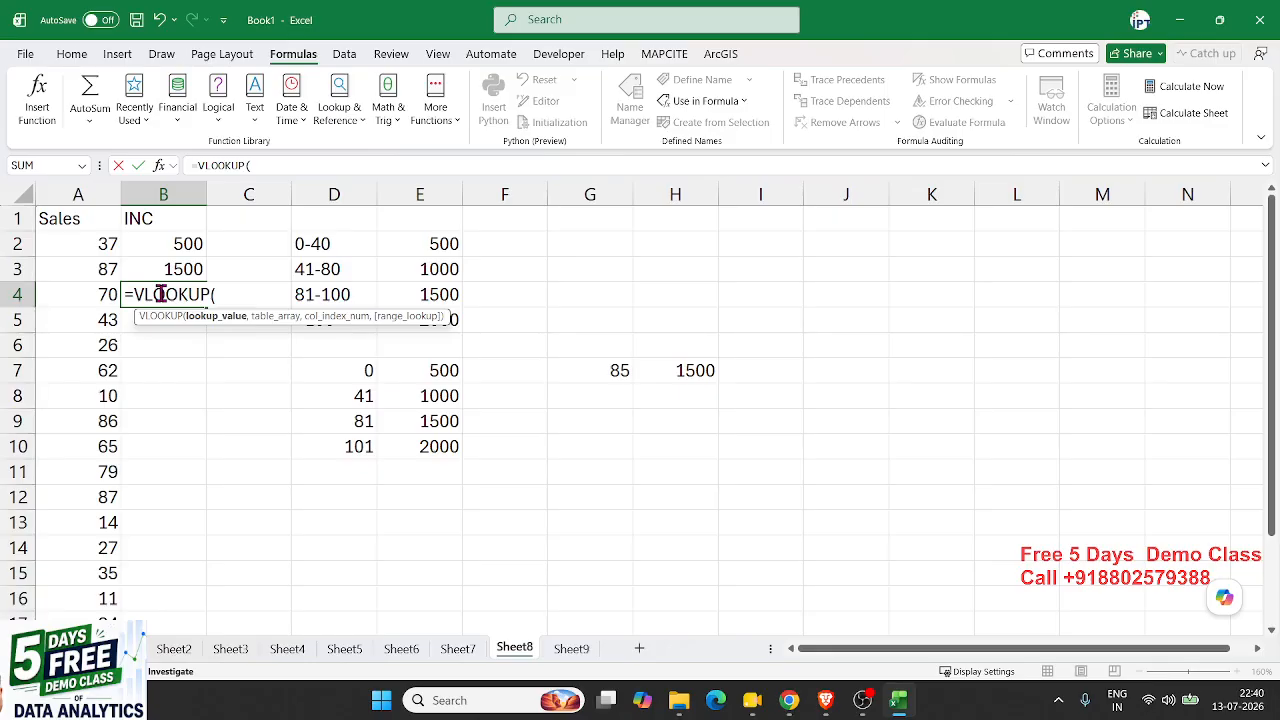
key("Left")
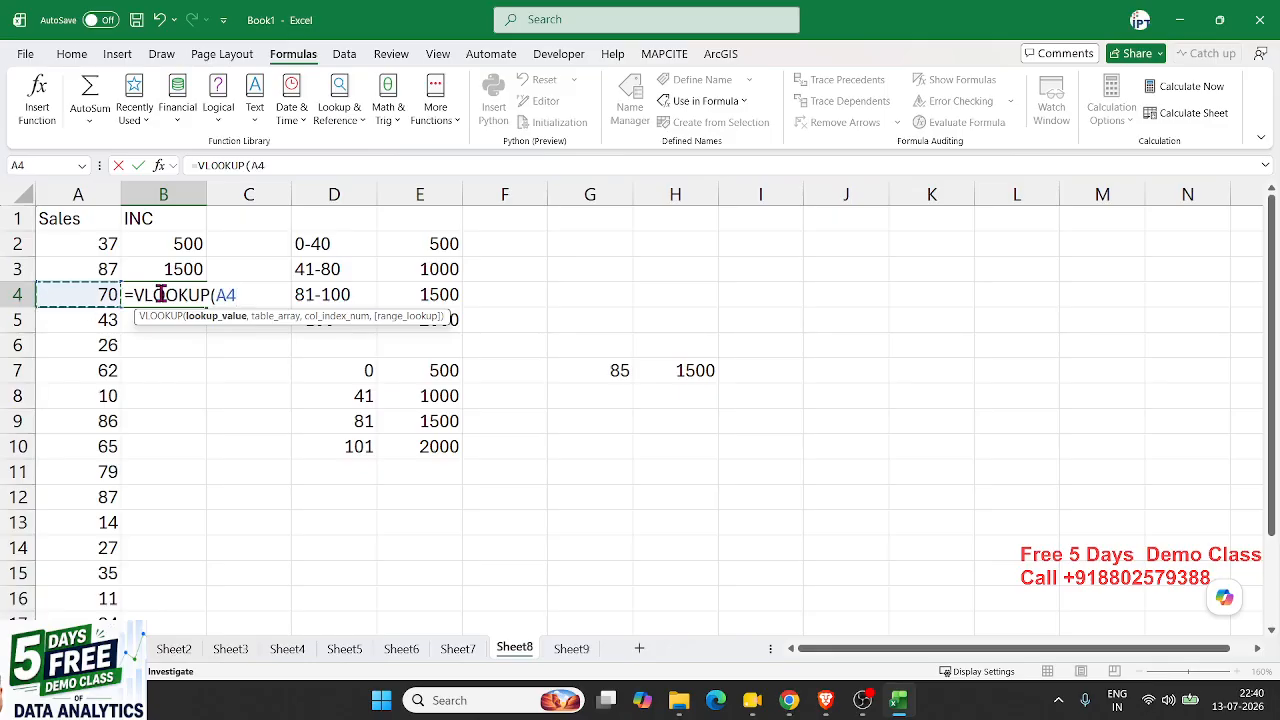
type(",")
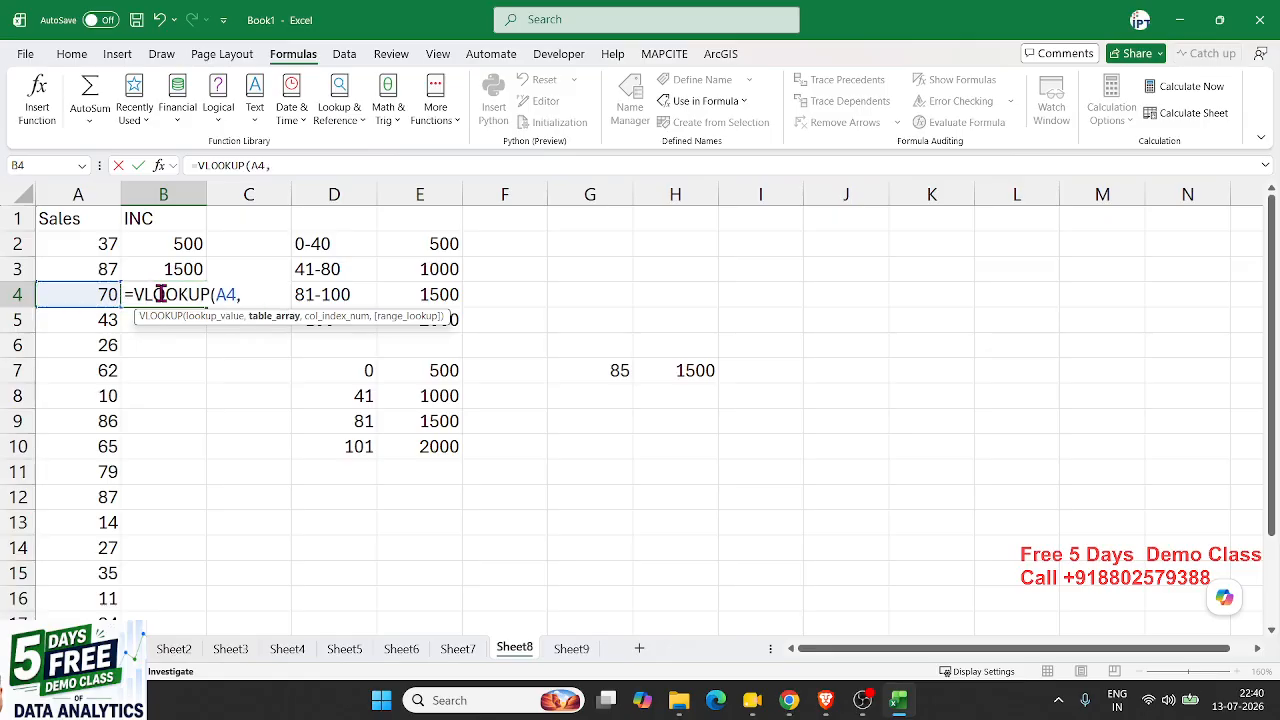
left_click(358, 375)
left_click_drag(358, 375, 397, 446)
type(",")
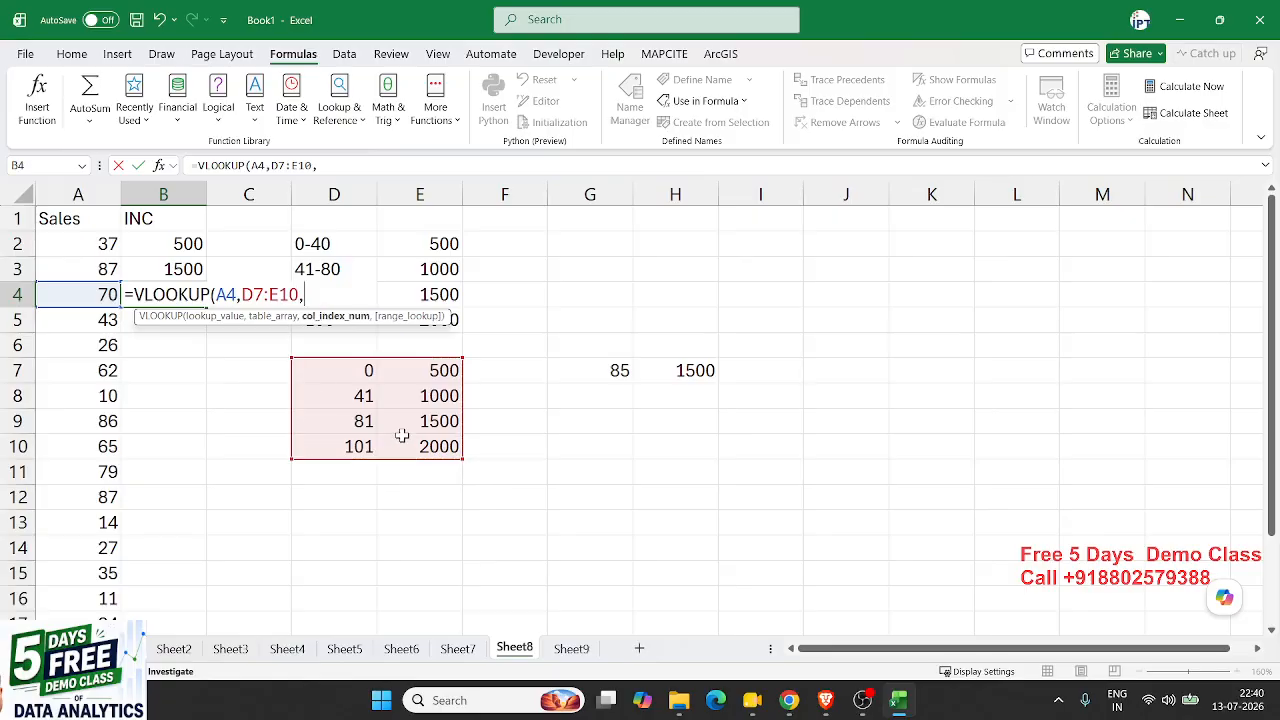
type("2,")
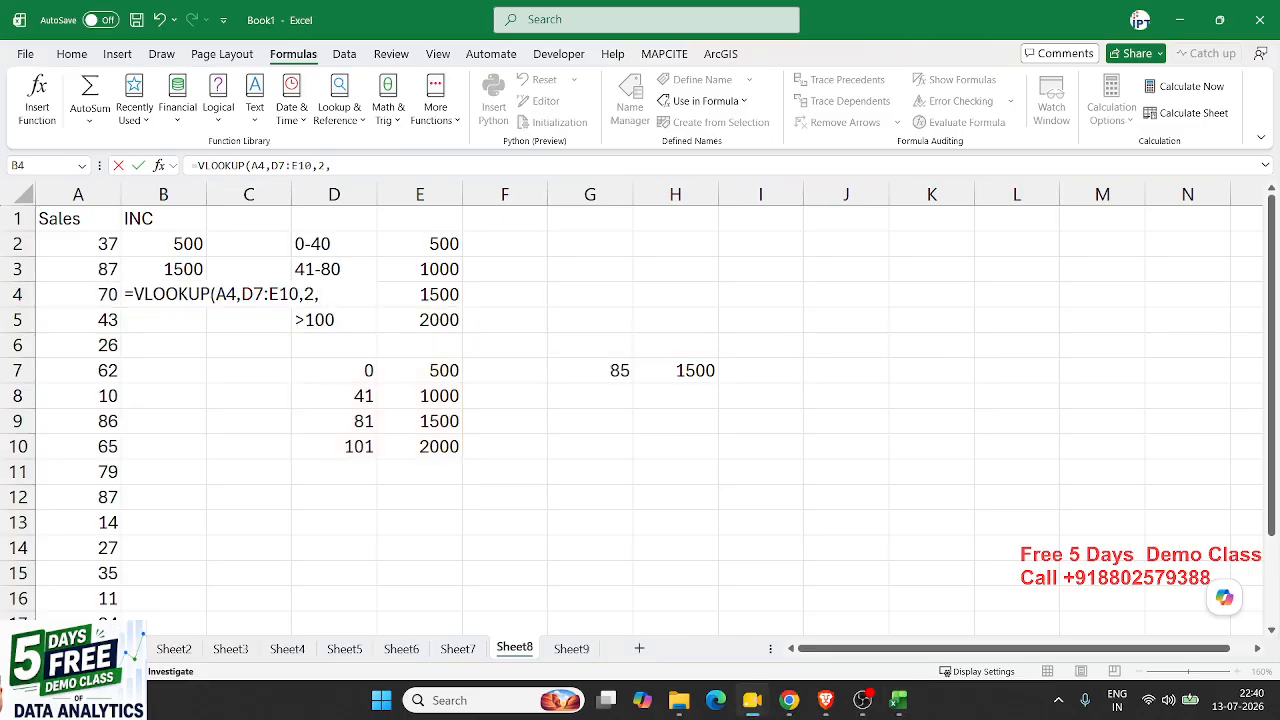
left_click(328, 294)
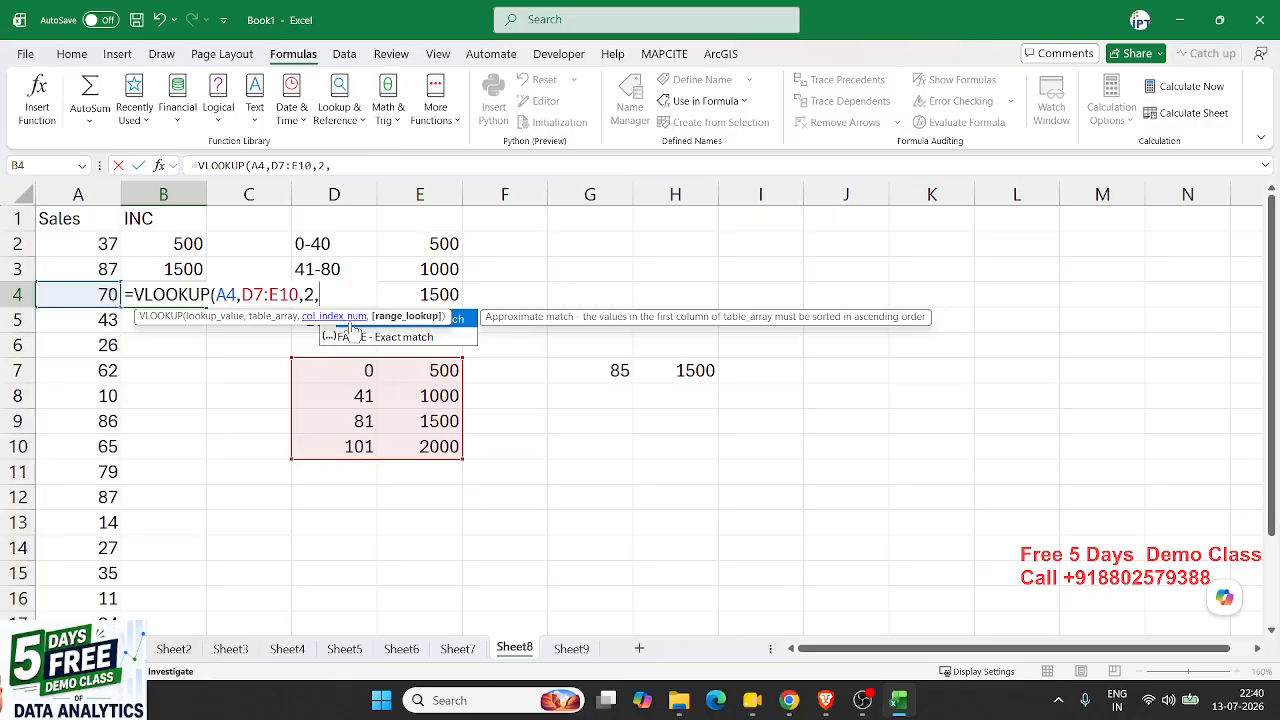
type("0")
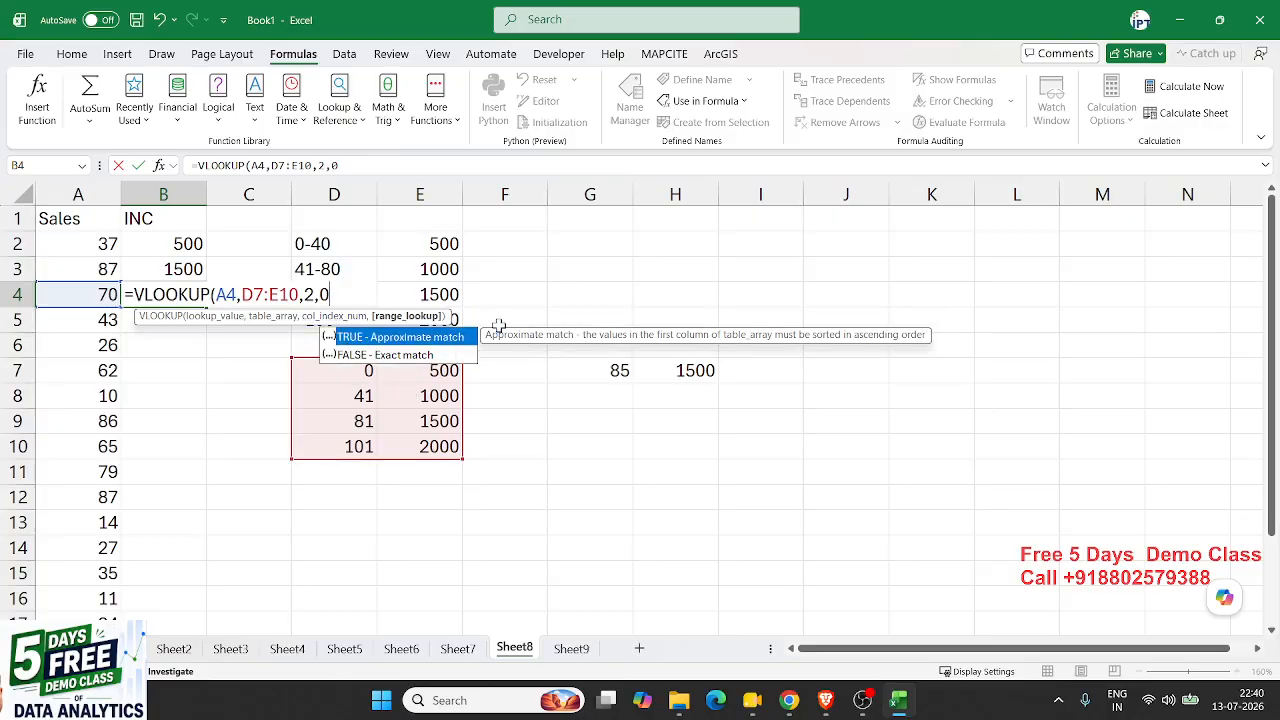
type(")")
key("ctrl+Return")
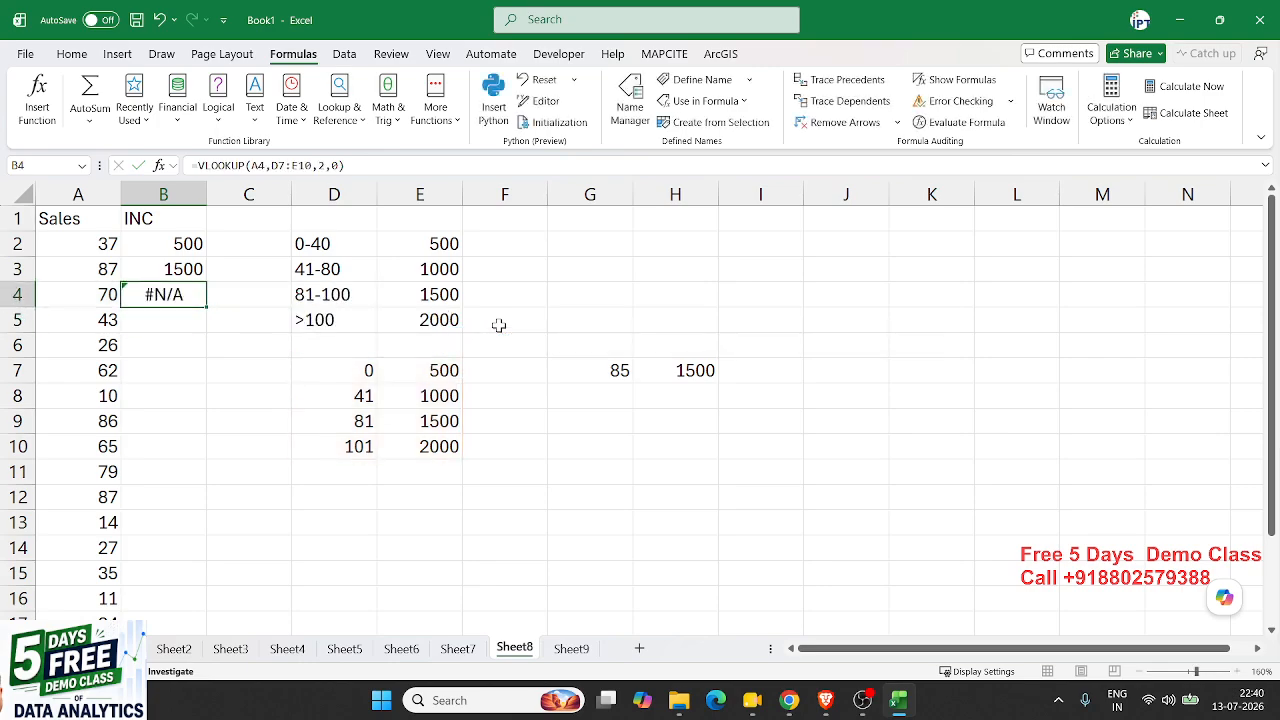
- Change B4's match argument from 0 to 1 so sales of 70 return 1000
left_click_drag(343, 420, 347, 443)
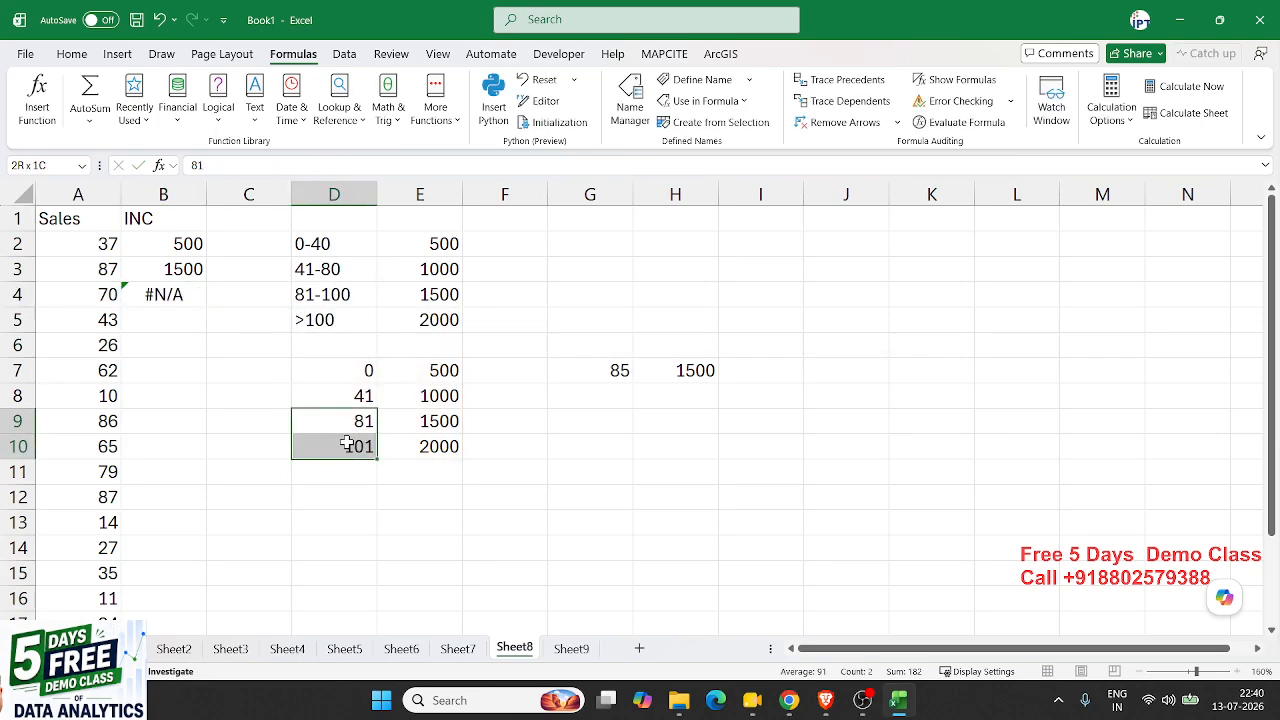
double_click(157, 297)
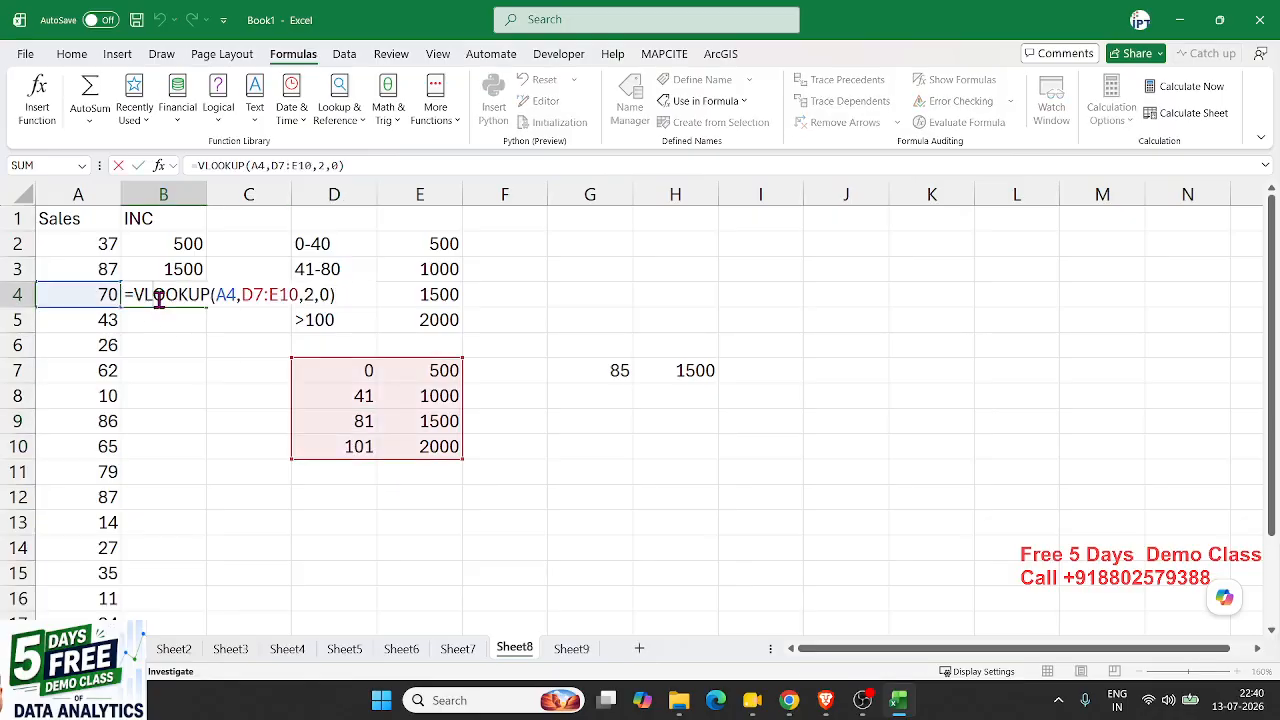
left_click(320, 294)
key("Delete")
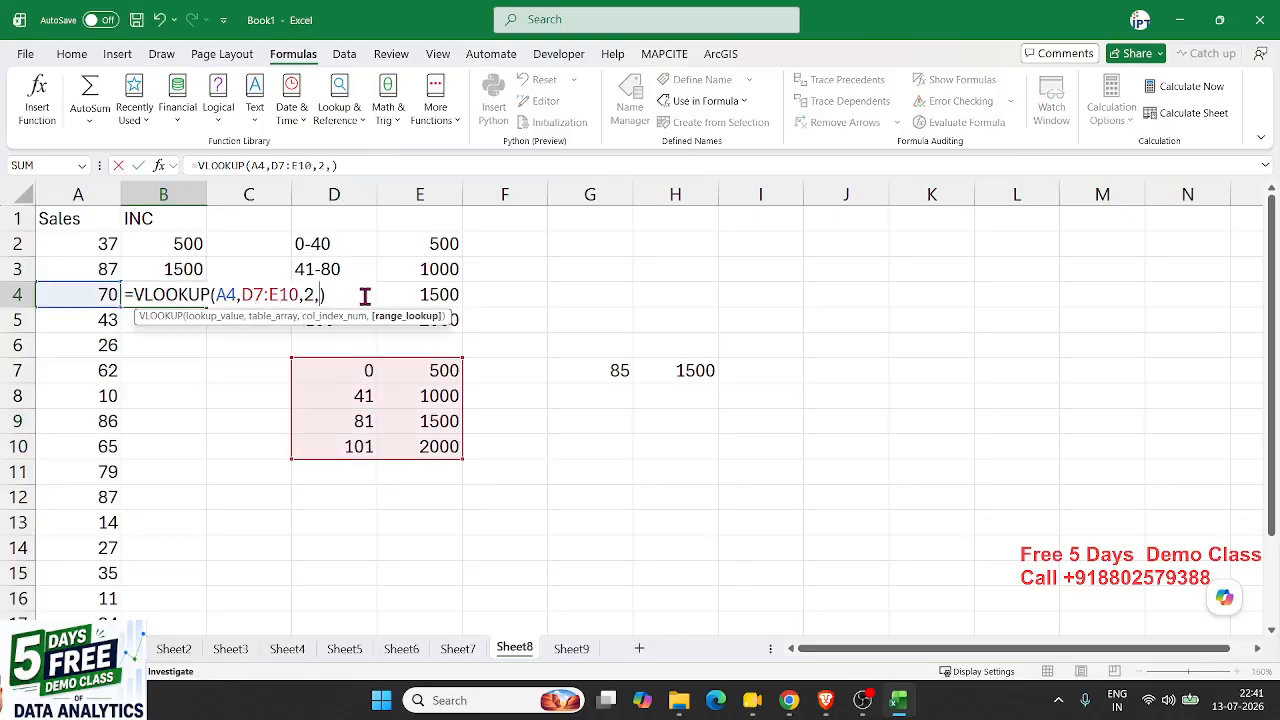
type("1")
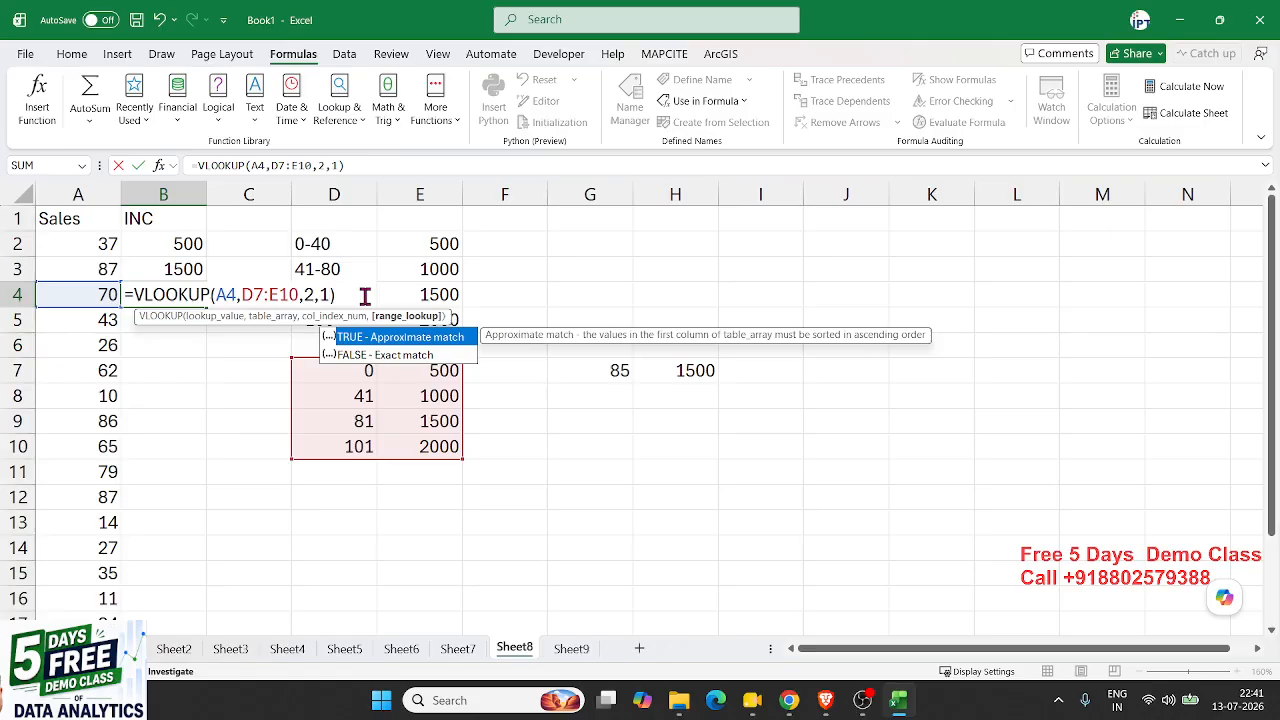
key("Return")
left_click(160, 287)
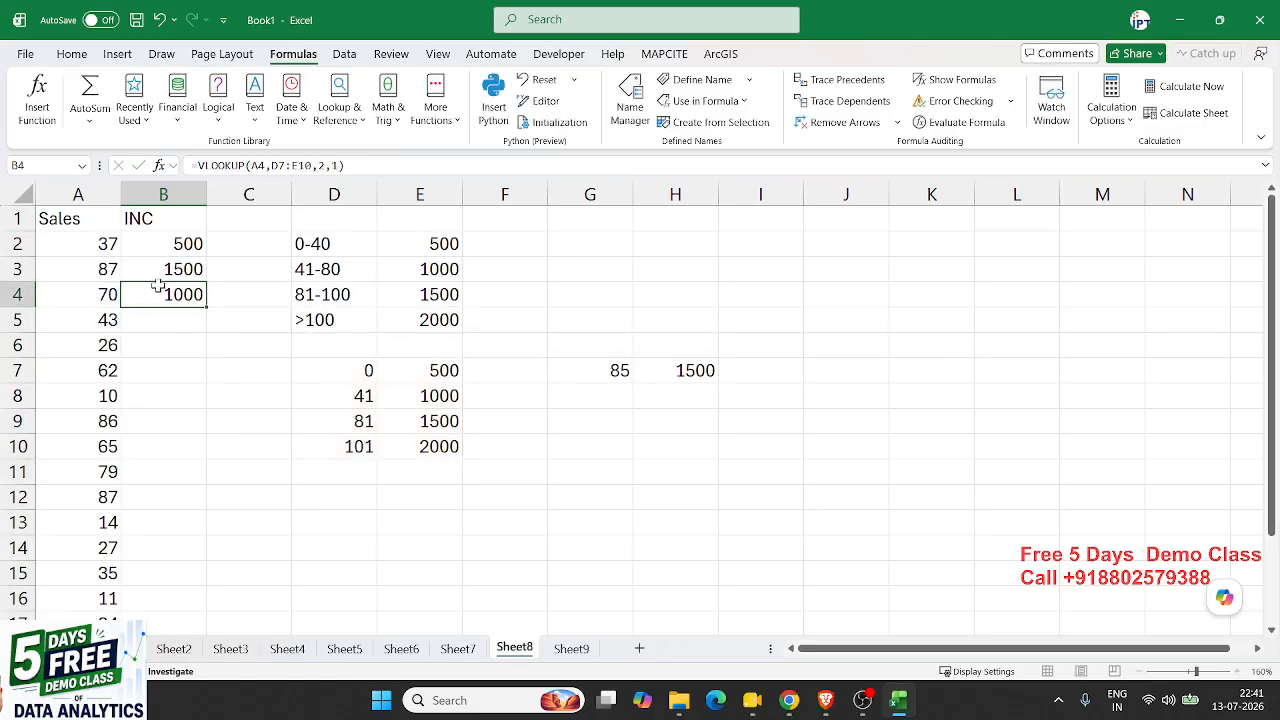
left_click(100, 290)
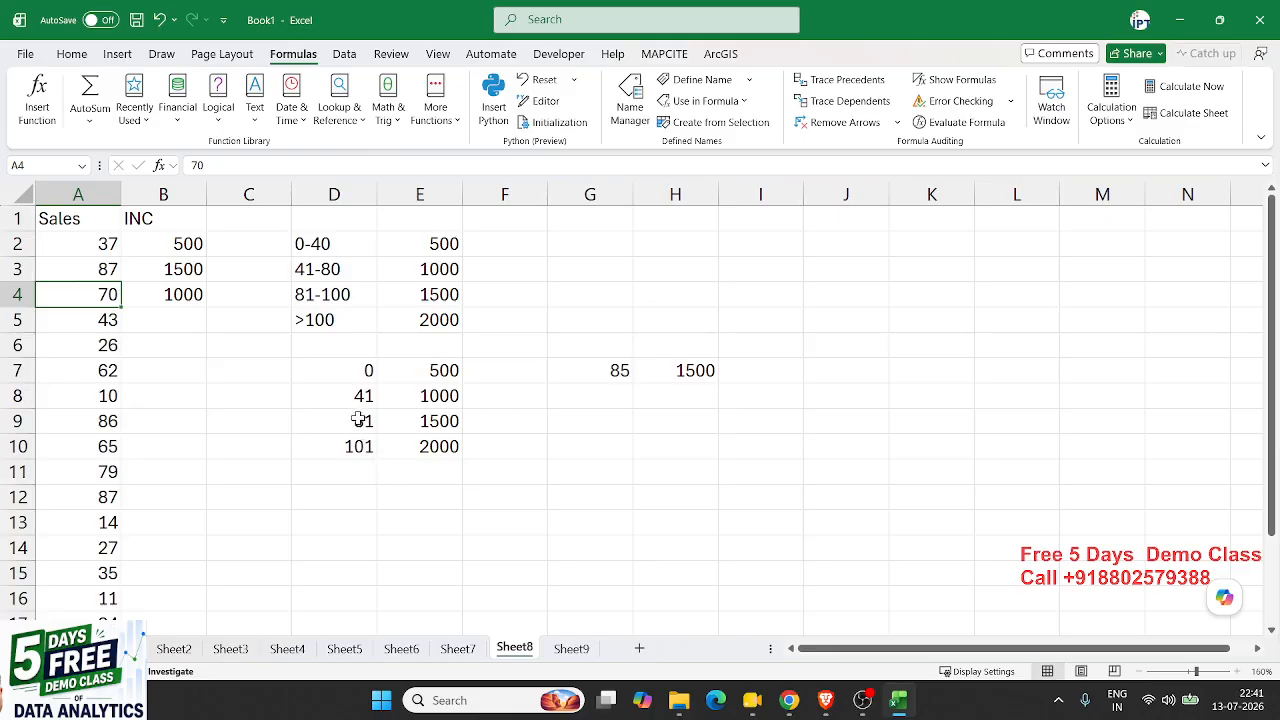
left_click_drag(357, 399, 362, 420)
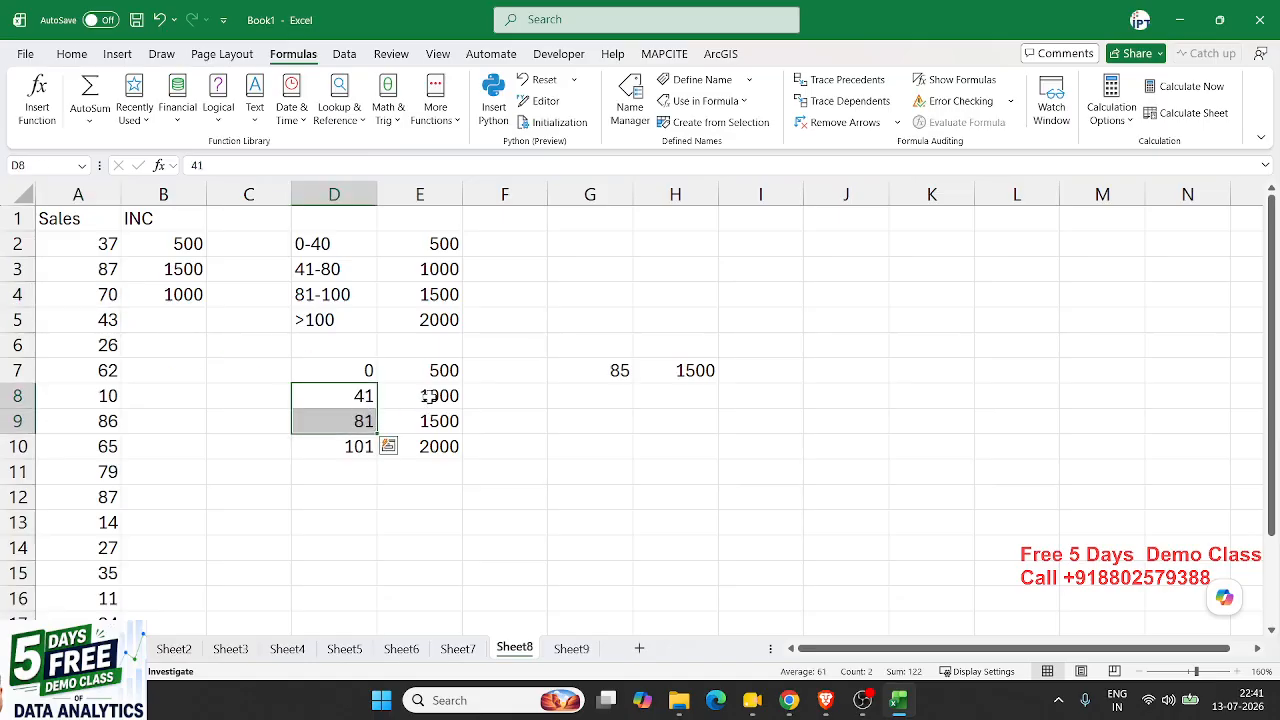
left_click(428, 396, "ctrl")
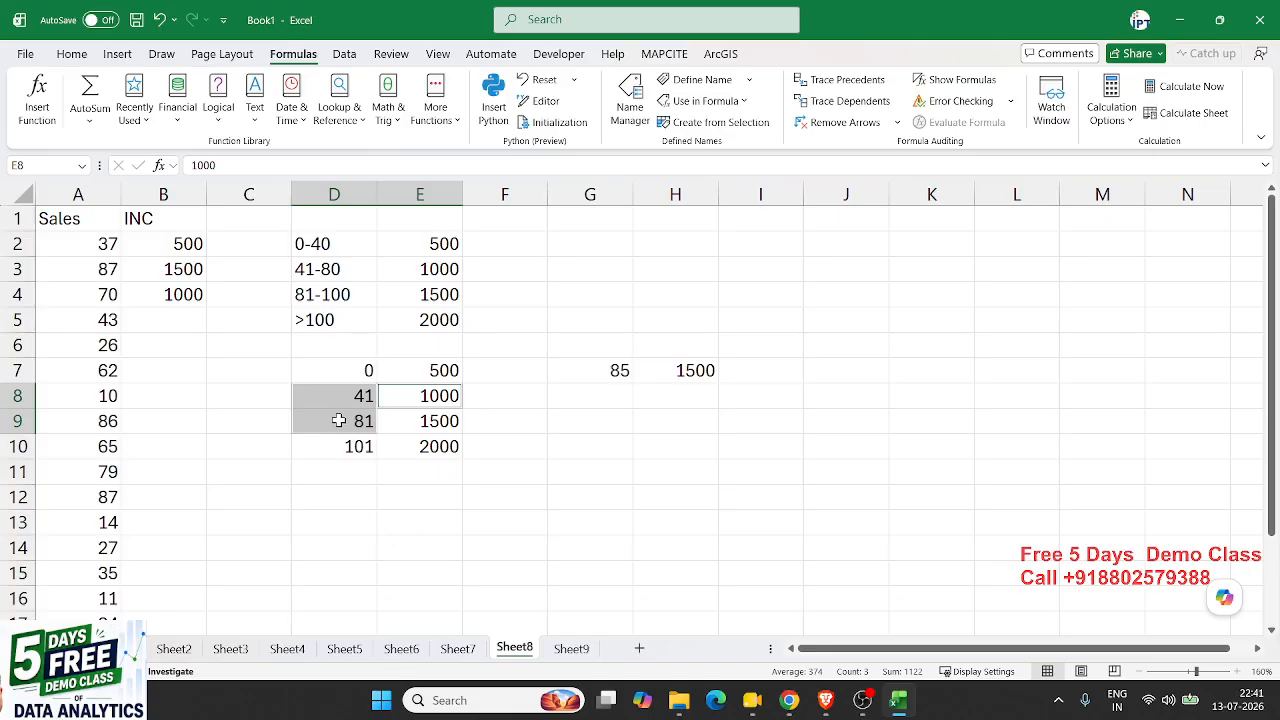
left_click(340, 493)
left_click_drag(318, 244, 420, 294)
left_click_drag(330, 372, 338, 443)
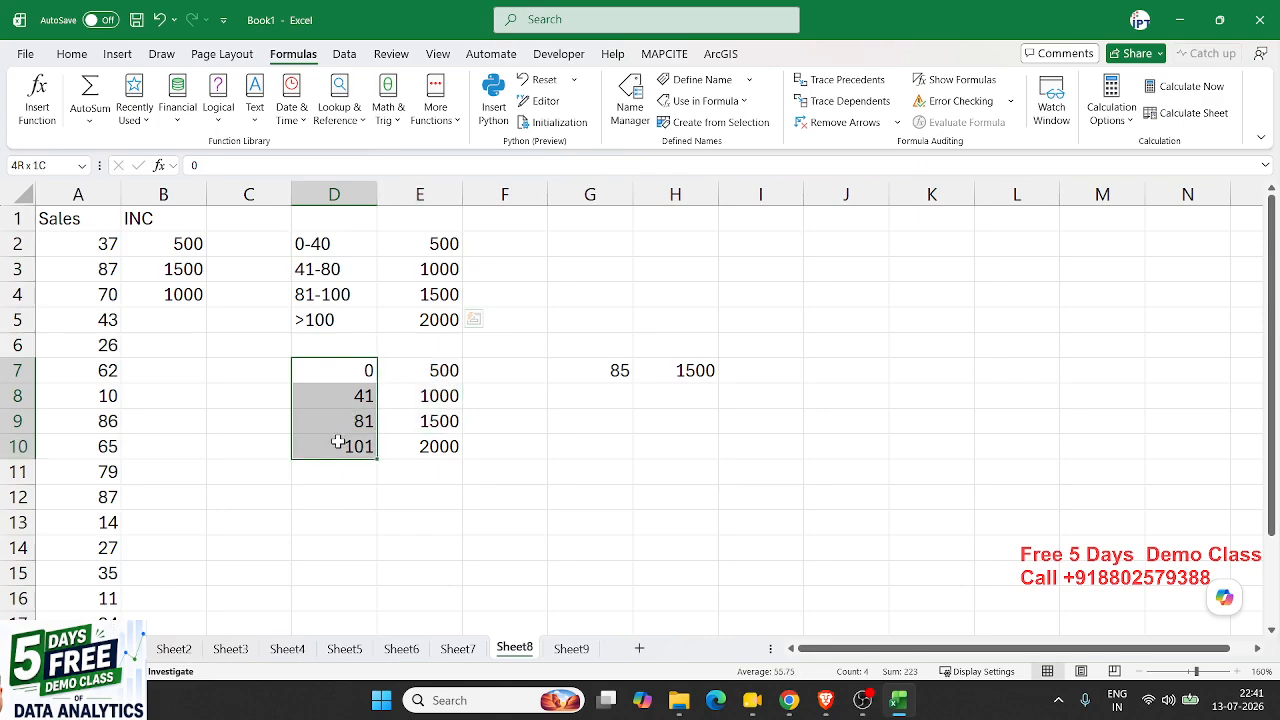
double_click(185, 294)
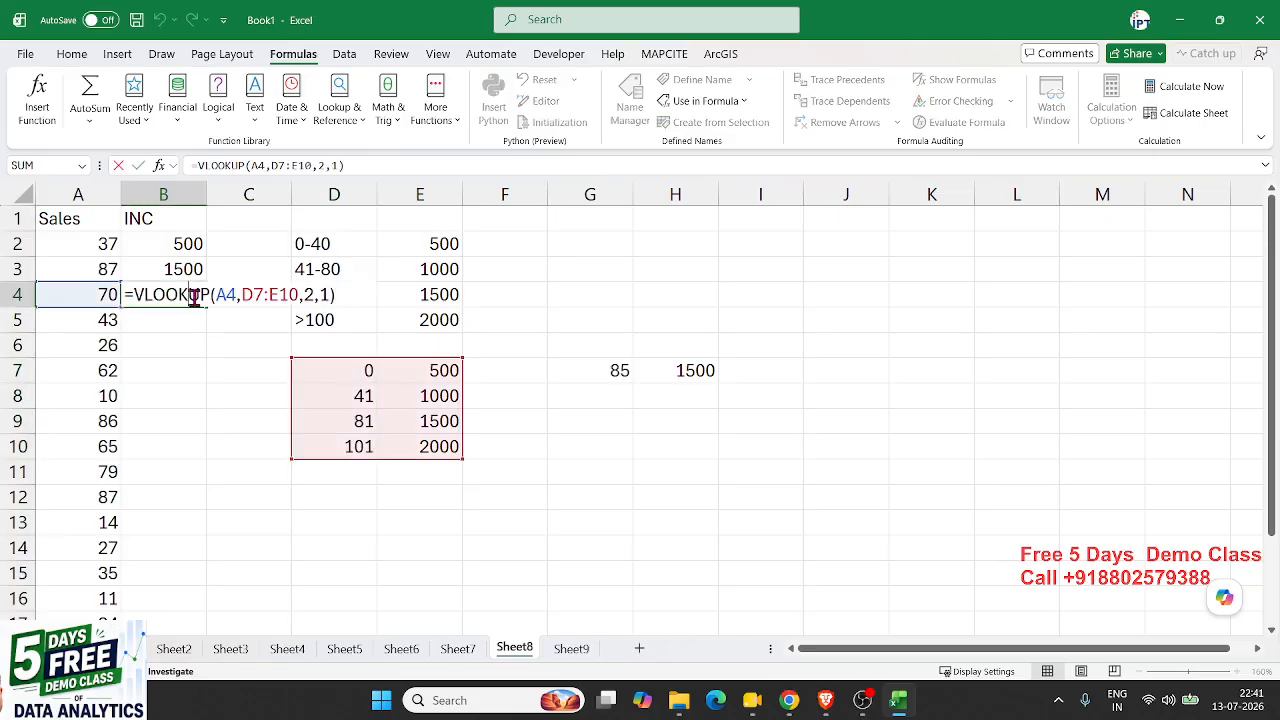
double_click(262, 294)
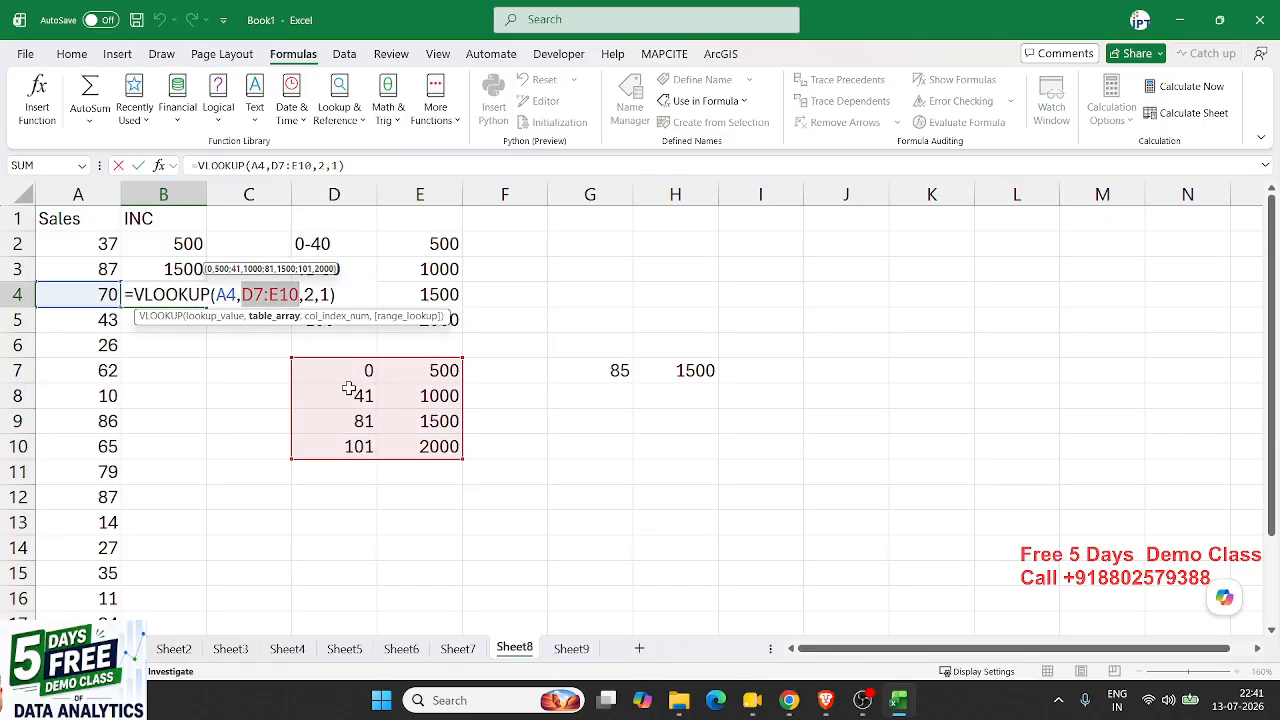
double_click(325, 294)
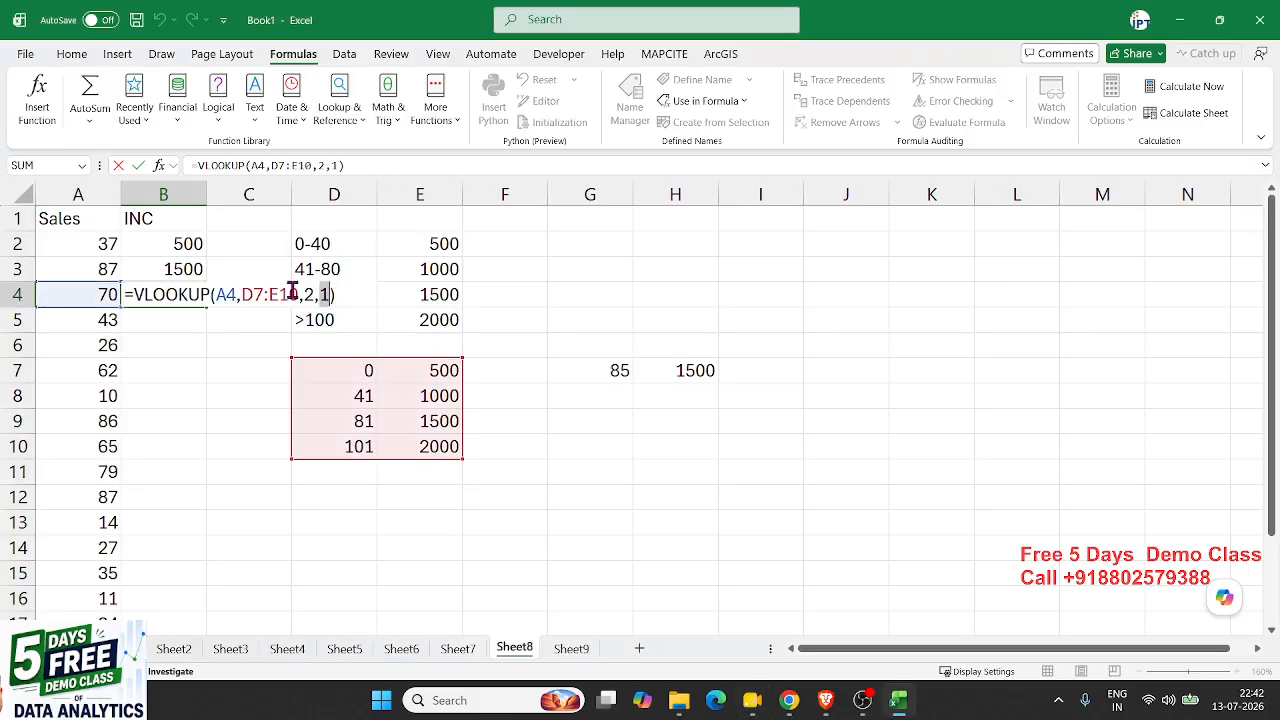
key("Return")
- Enter =LOOKUP(A5,D7:D10,E7:E10) in B5, returning 1000 for sales of 43
type("=")
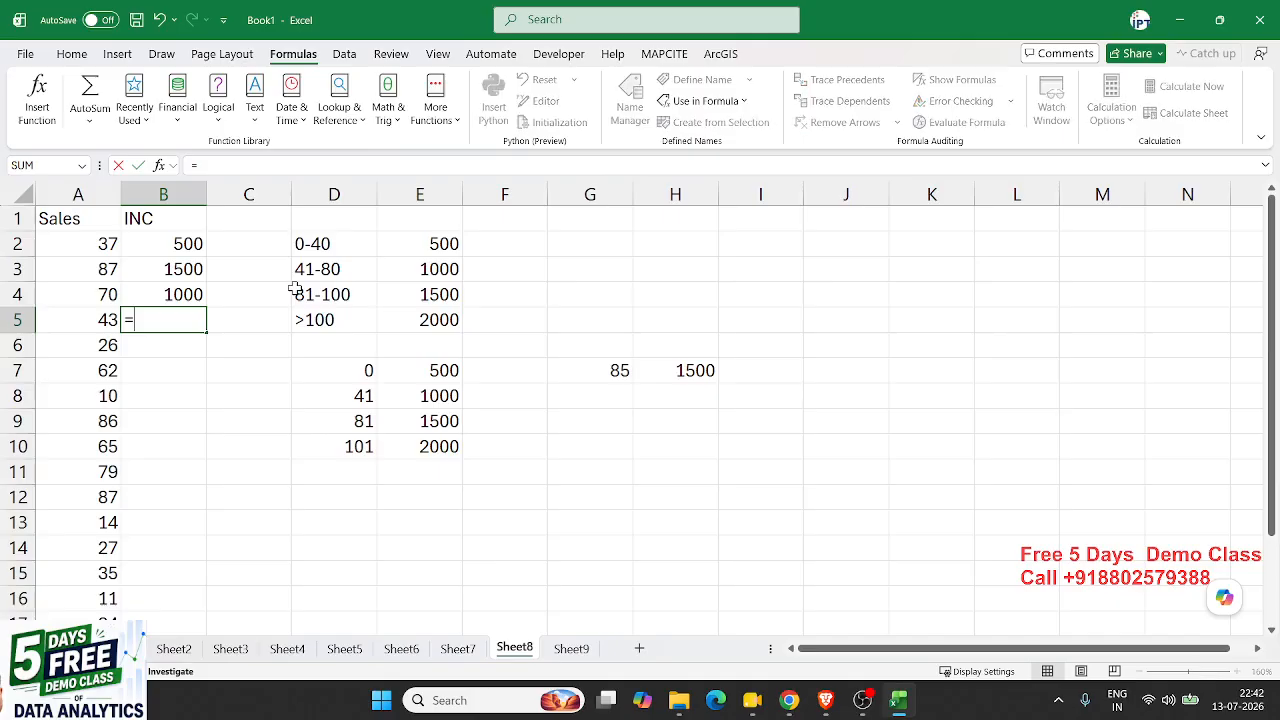
type("loo")
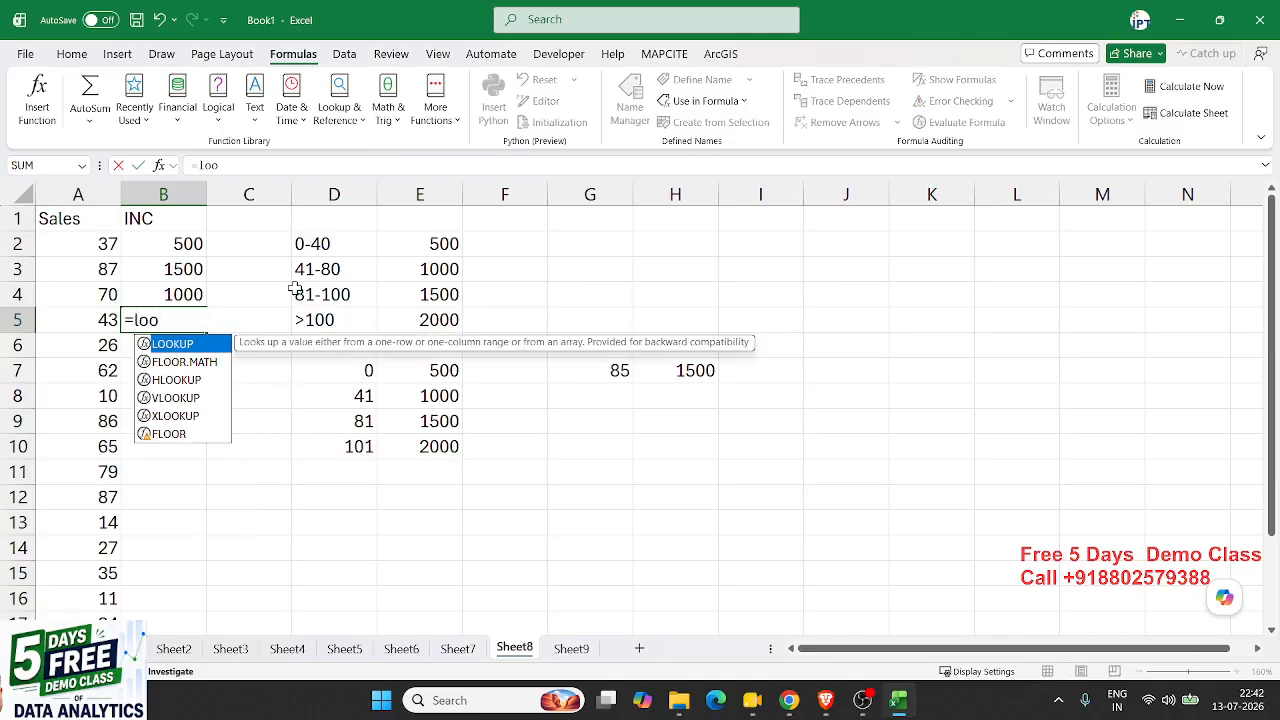
key("Tab")
key("Left")
type(",")
left_click_drag(352, 448, 354, 377)
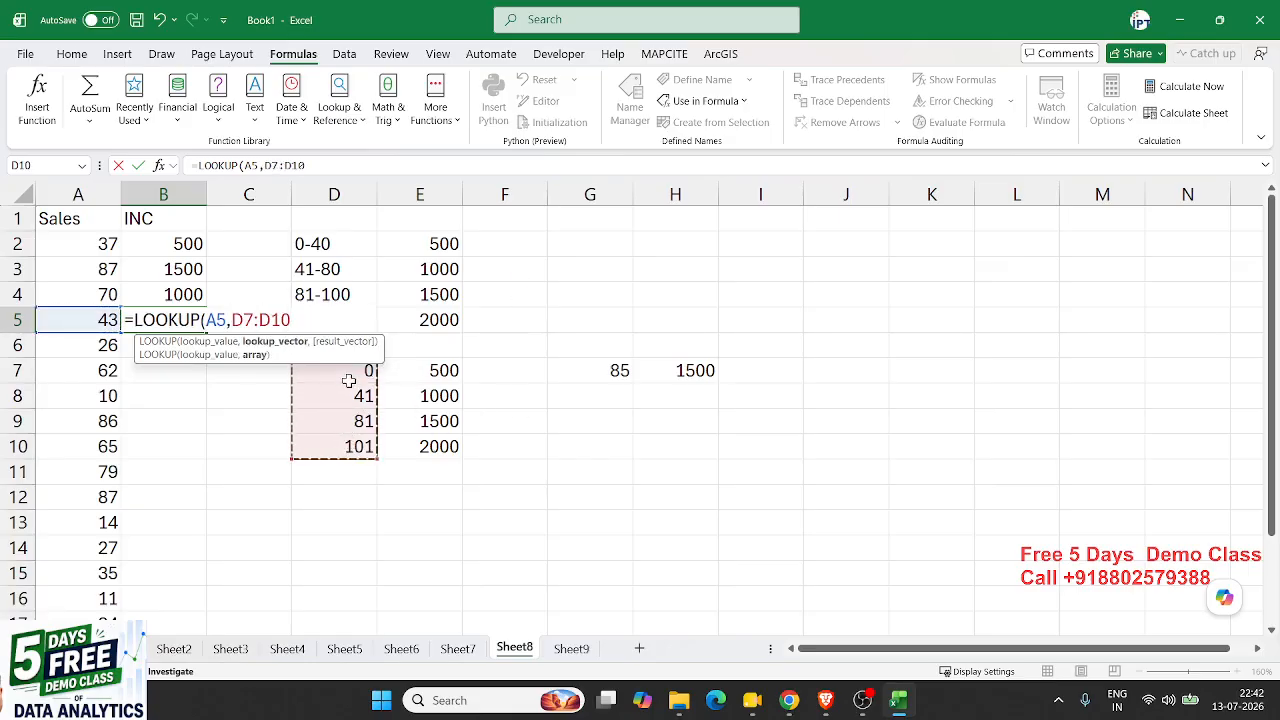
type(",")
left_click_drag(455, 446, 449, 378)
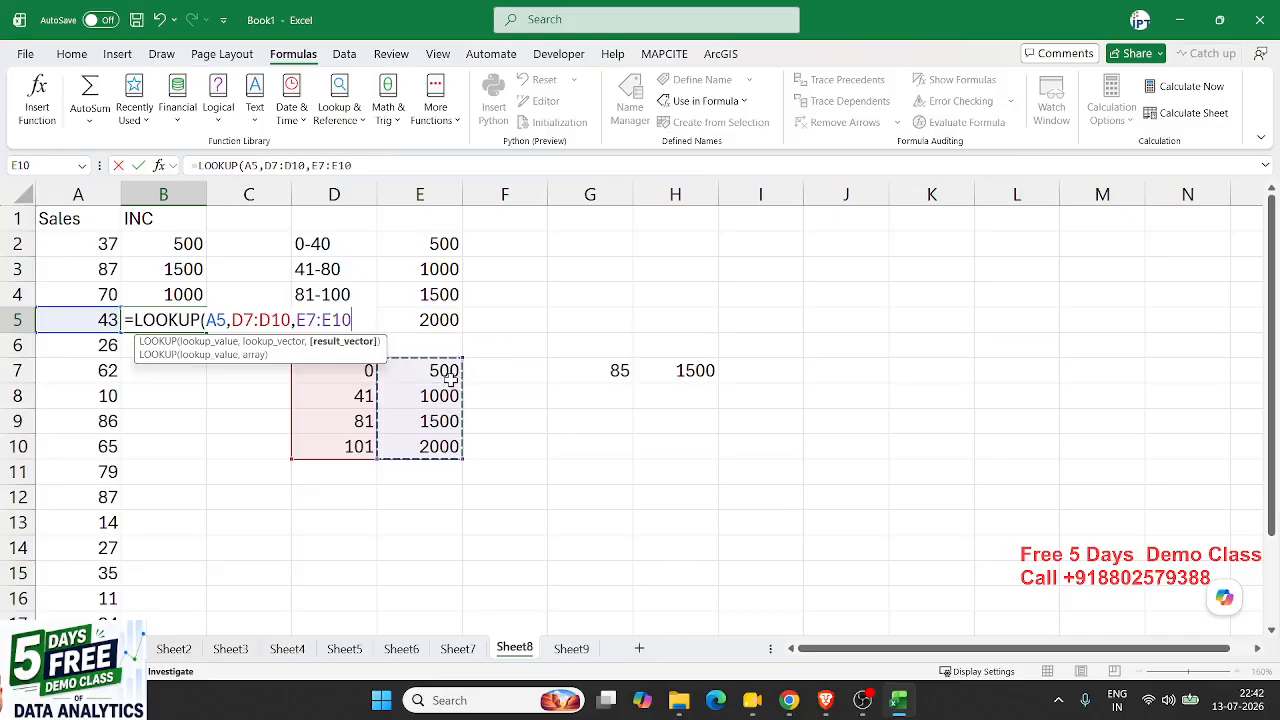
key("Return")
key("Up")
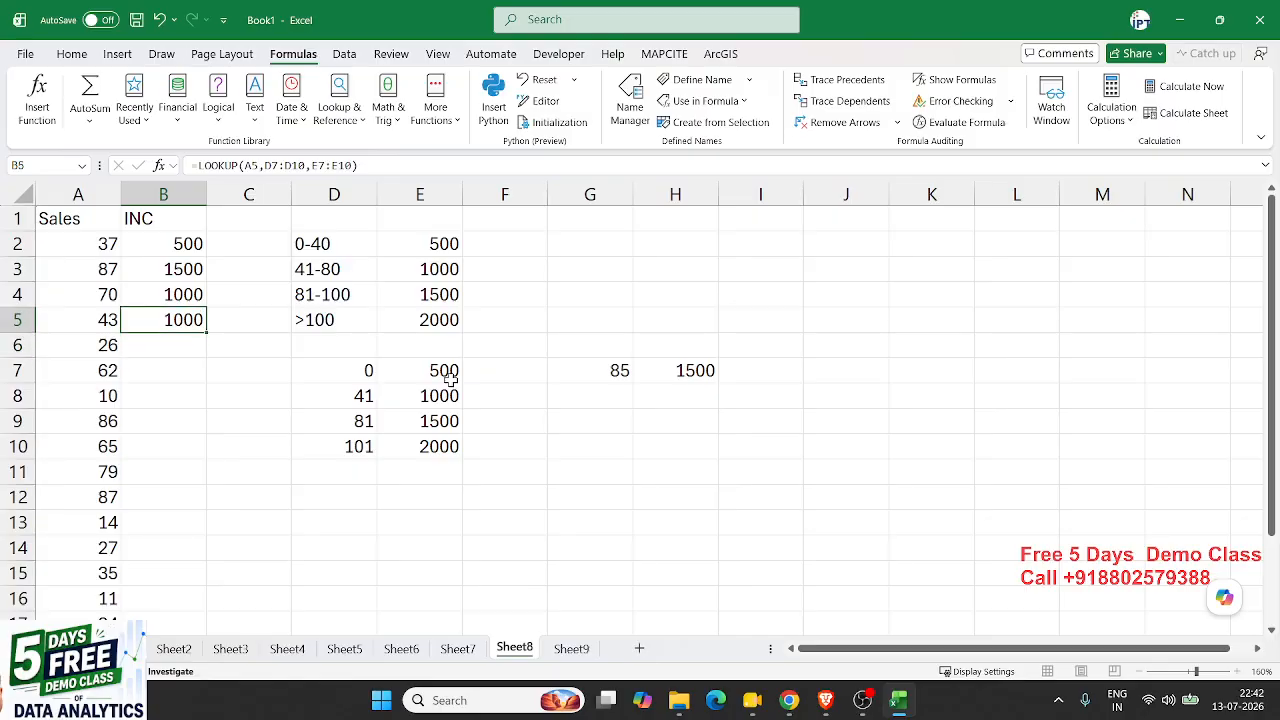
key("Down")
- Enter =XLOOKUP(A6,D7:D10,E7:E10,,-1) in B6, returning 500 for sales of 26
type("=")
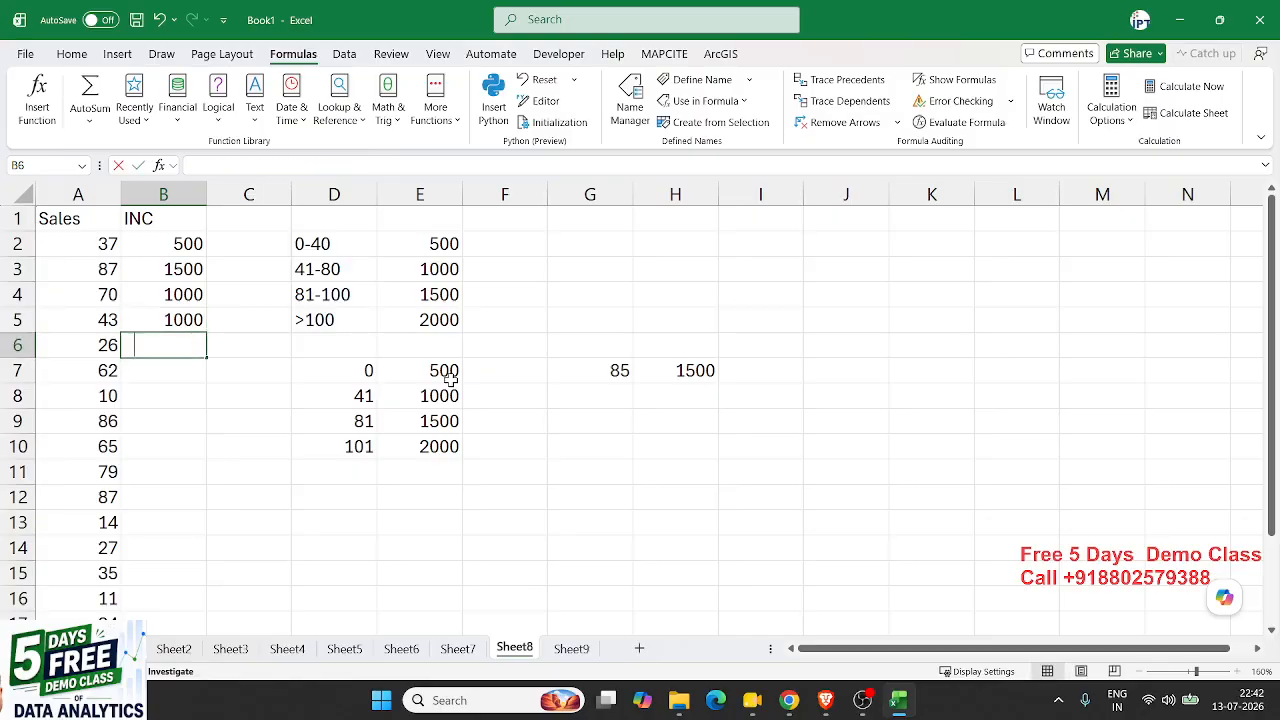
type("xl")
key("Tab")
type("A6,")
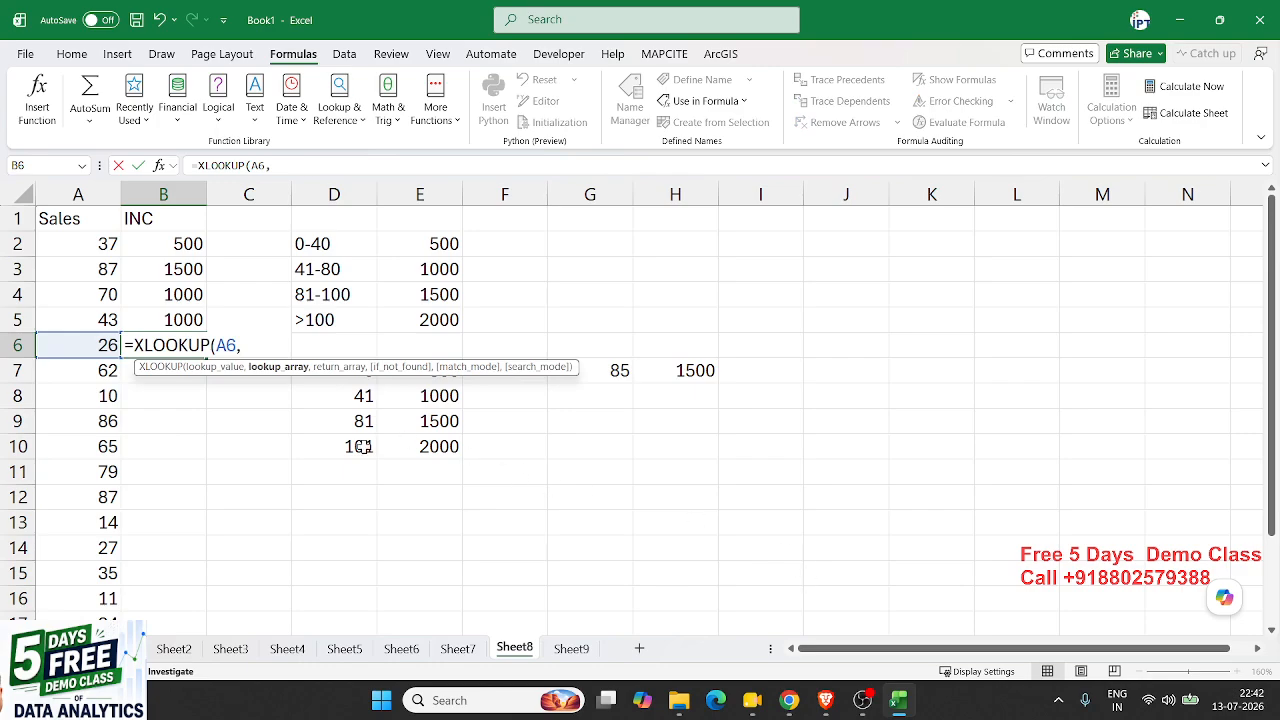
left_click_drag(366, 449, 371, 375)
type(",")
left_click_drag(406, 451, 421, 372)
type(",")
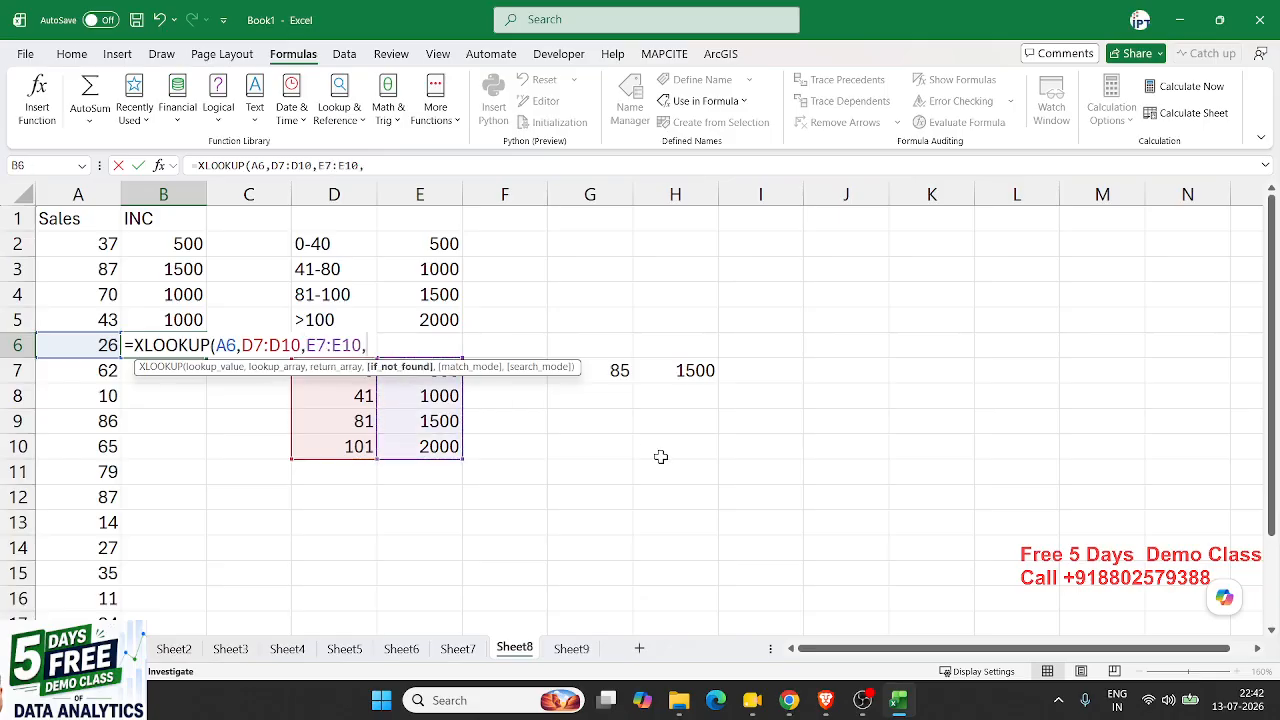
type(",")
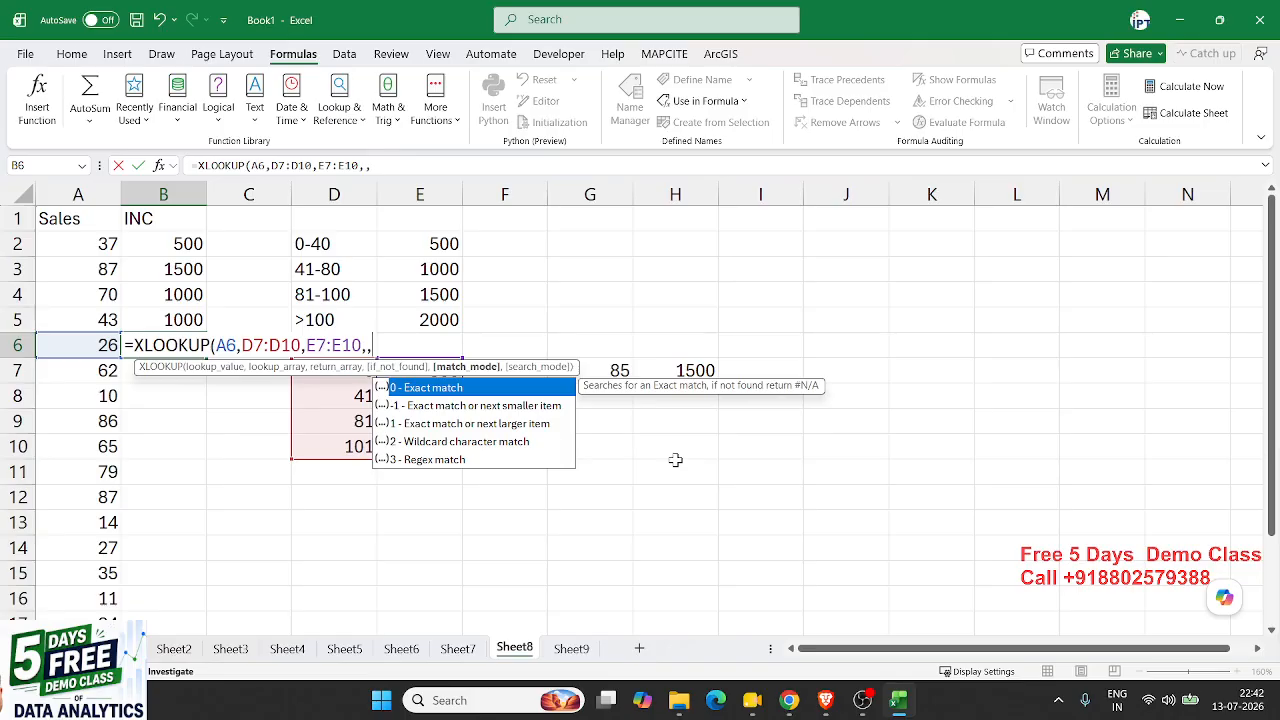
key("Down")
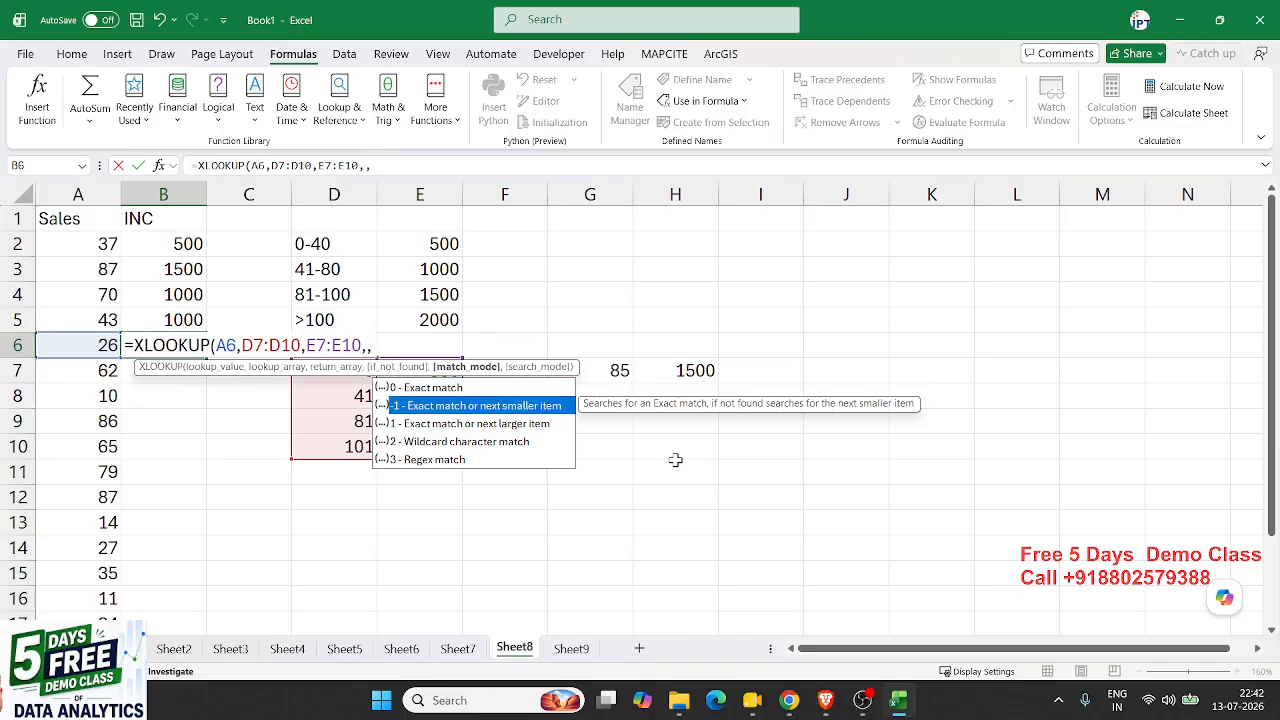
key("Up")
key("Down")
type("-1")
key("Return")
key("Up")
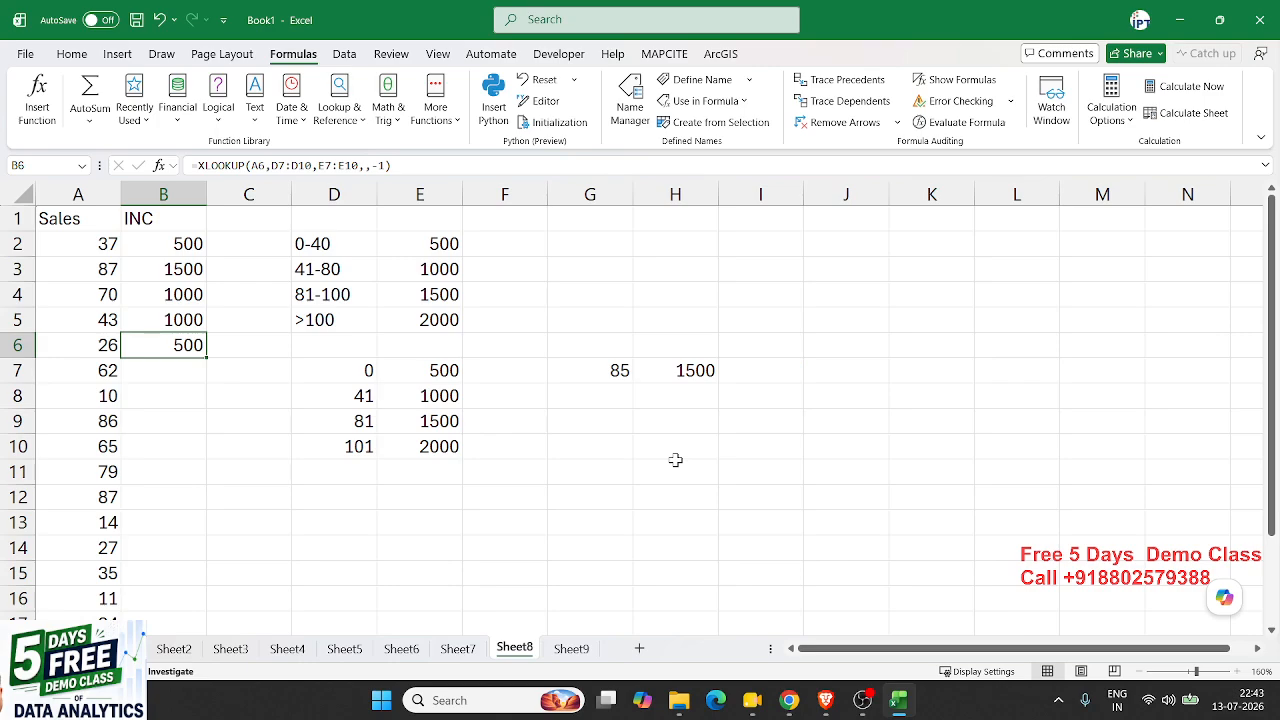
- Open the 35.Purchasing Center Summary Dashboard workbook from the recent files
left_click(574, 650)
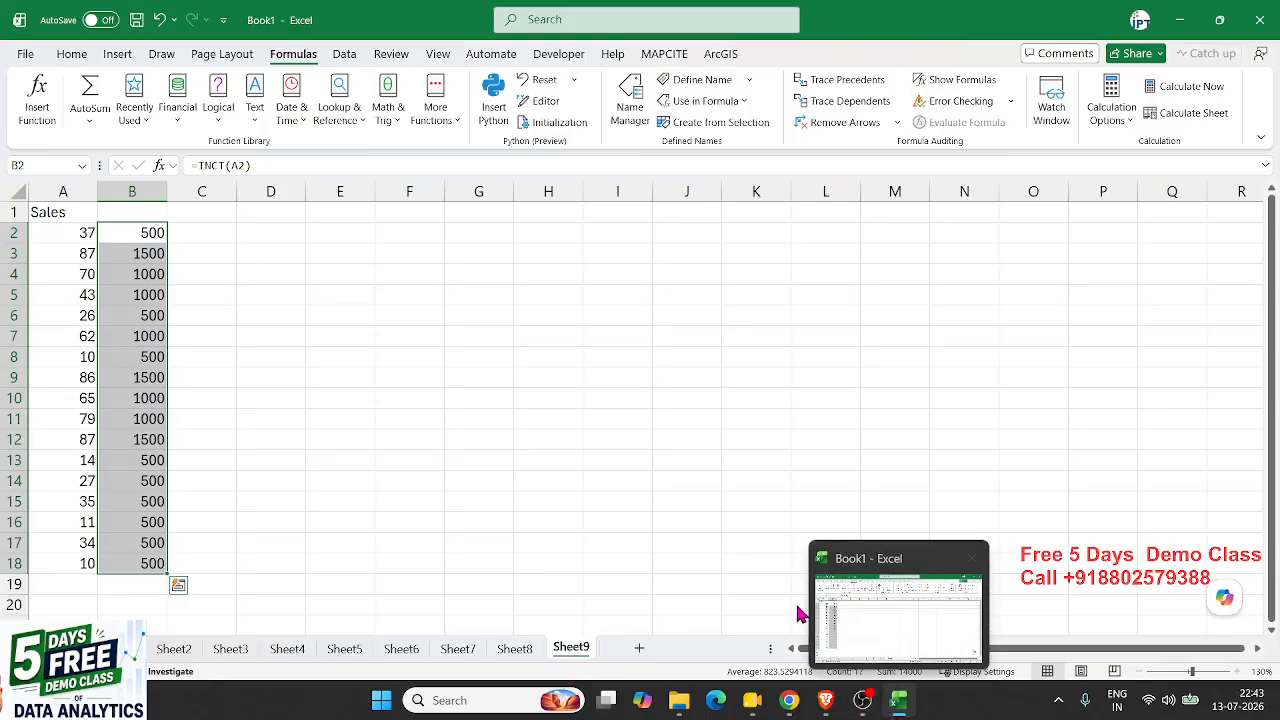
left_click(539, 420)
left_click(32, 53)
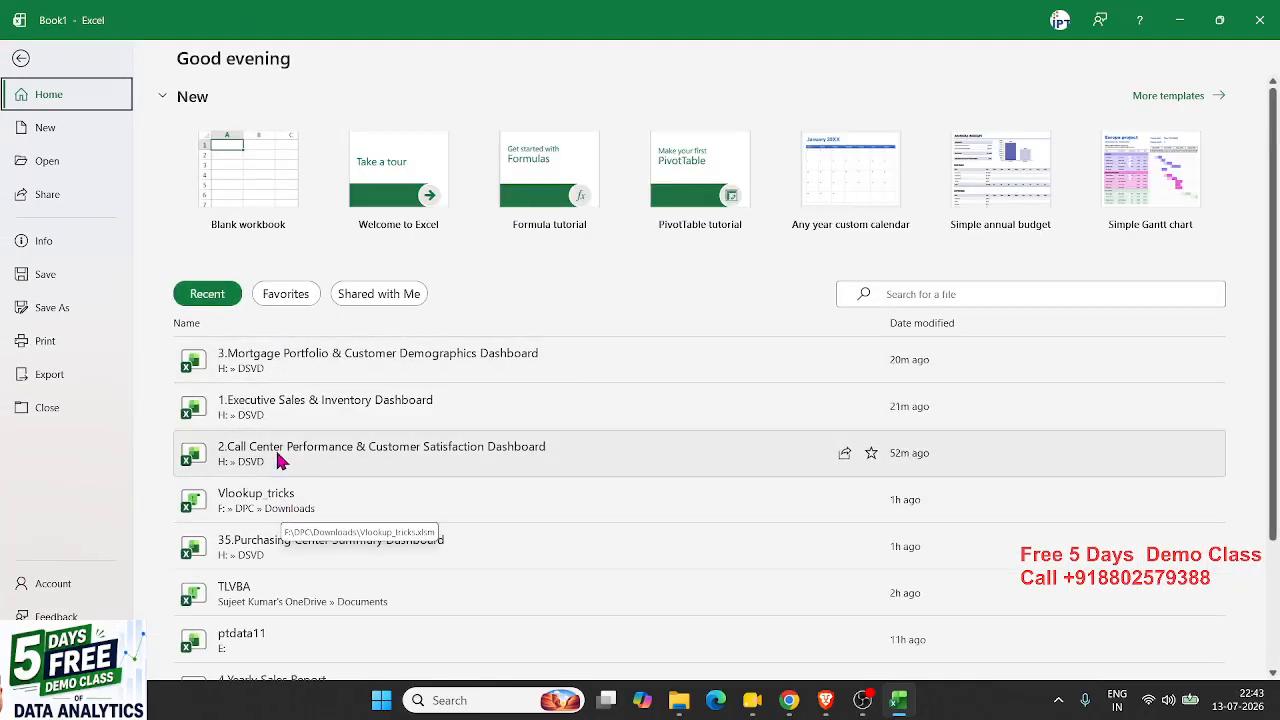
left_click(279, 563)
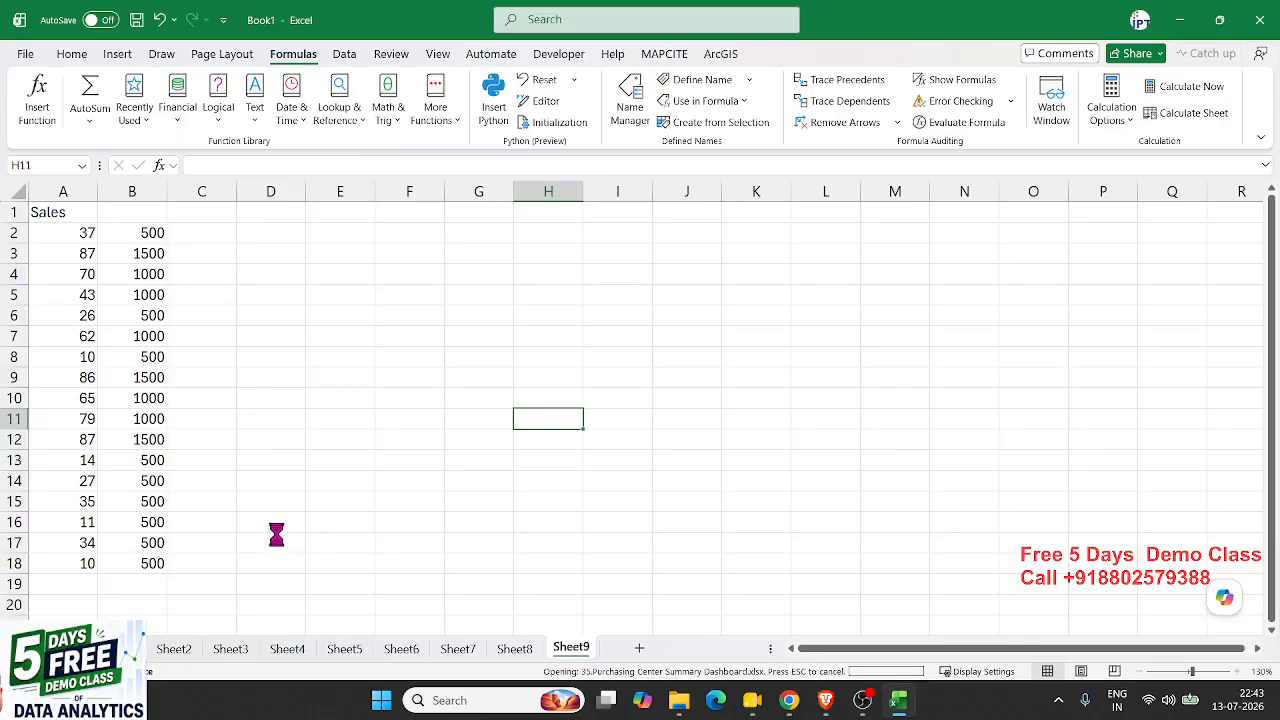
- Copy the whole purchasing data table from its sheet
left_click(115, 649)
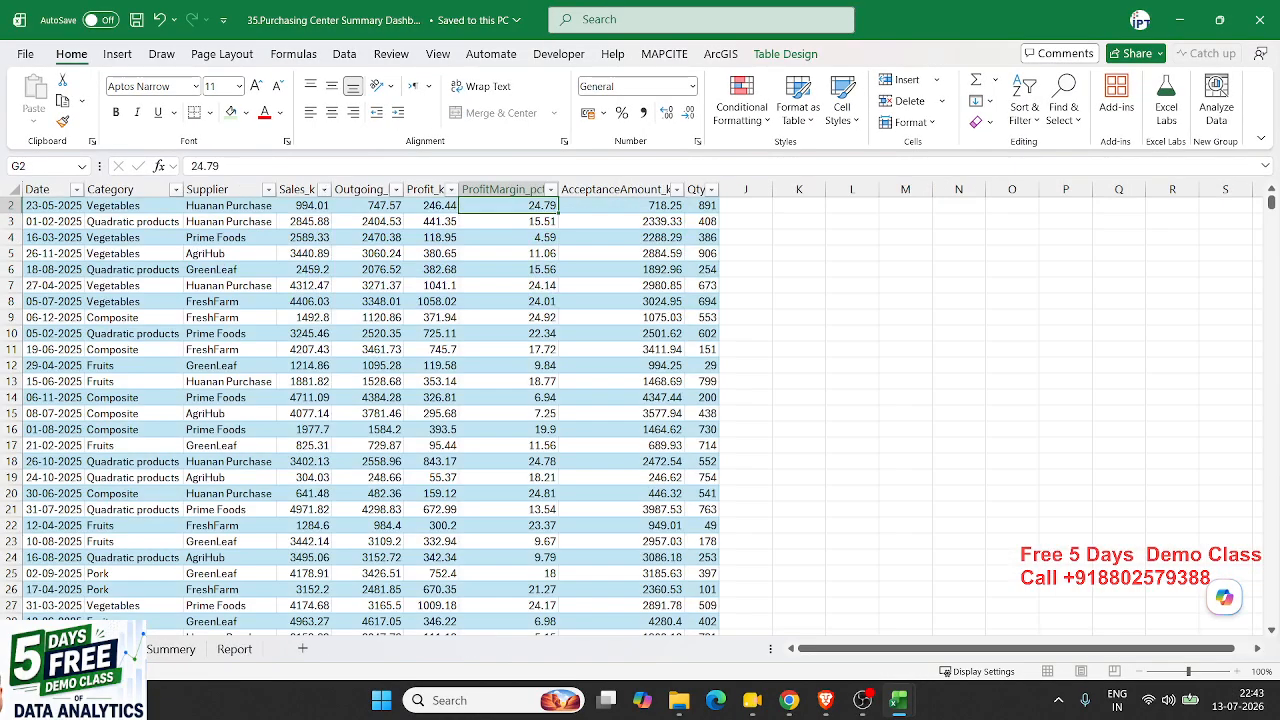
left_click(54, 185)
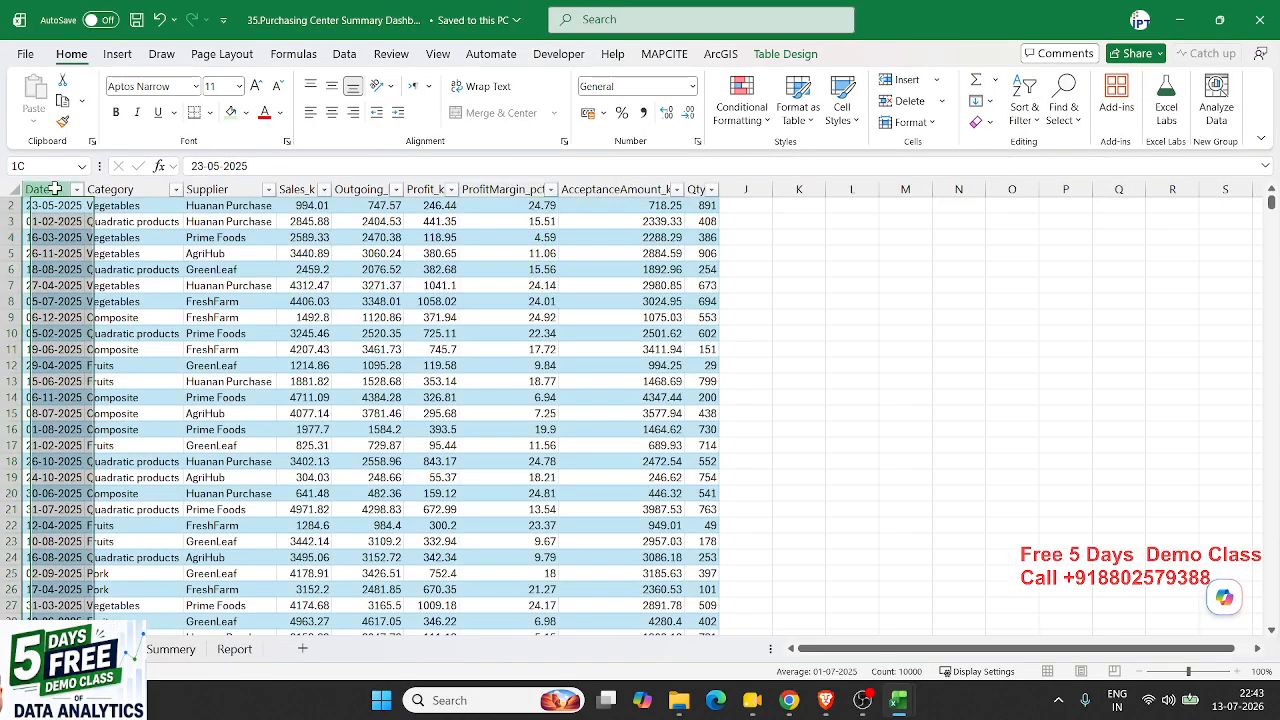
key("ctrl+Home")
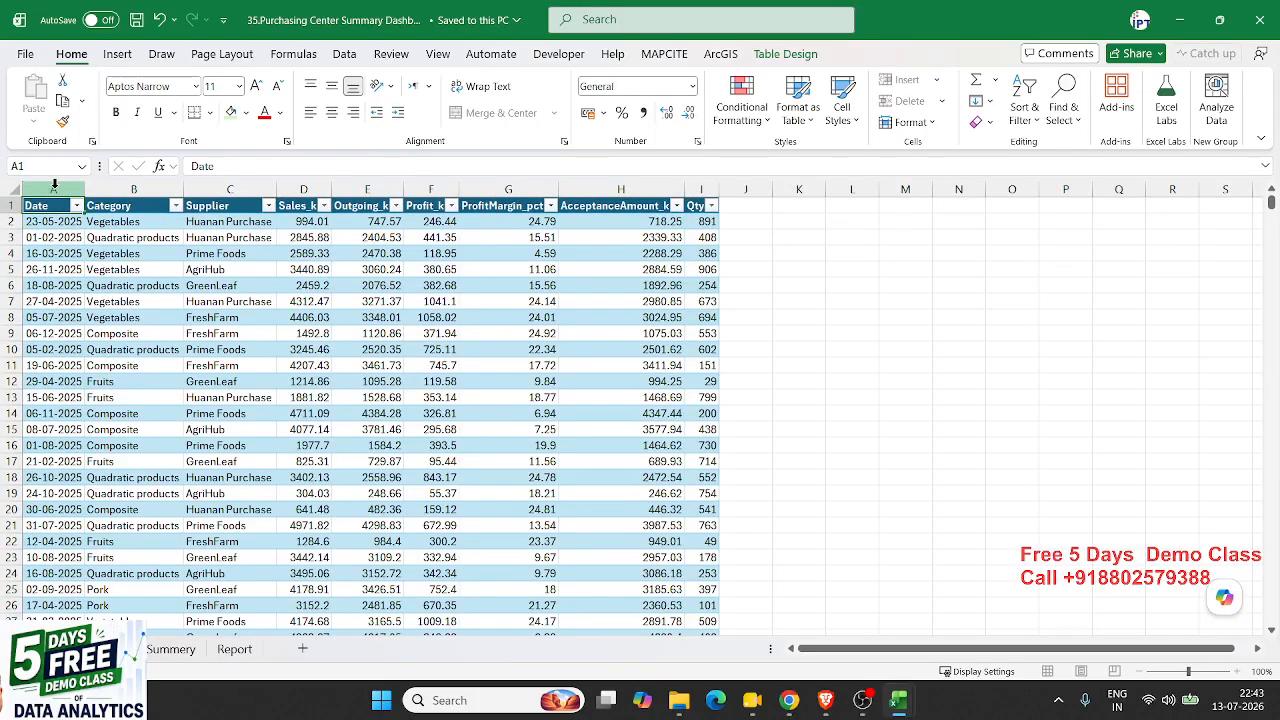
left_click(54, 185)
key("ctrl+shift+Right")
key("ctrl+c")
- Paste the purchasing table into a new blank sheet in Book1
key("alt+Tab")
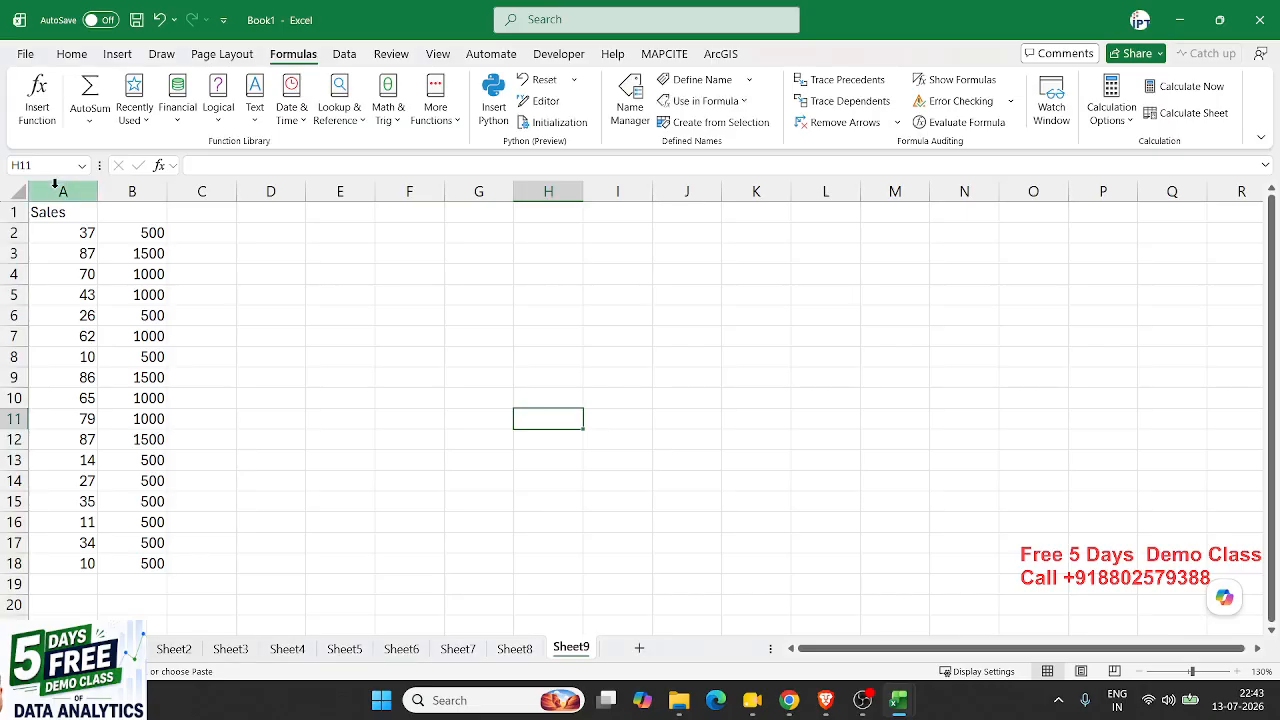
left_click(645, 648)
key("ctrl+v")
left_click(315, 268)
- Delete the empty columns after Qty and auto-fit all column widths
left_click_drag(205, 195, 420, 195)
key("ctrl+minus")
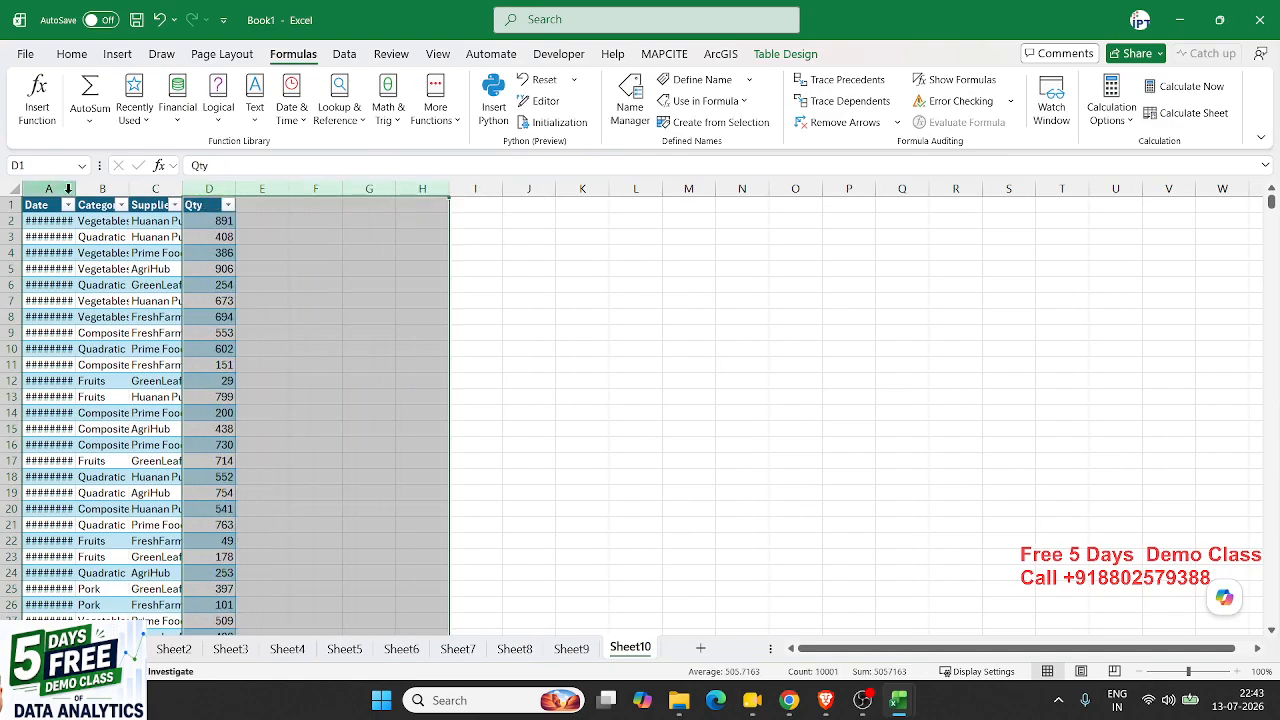
left_click(15, 189)
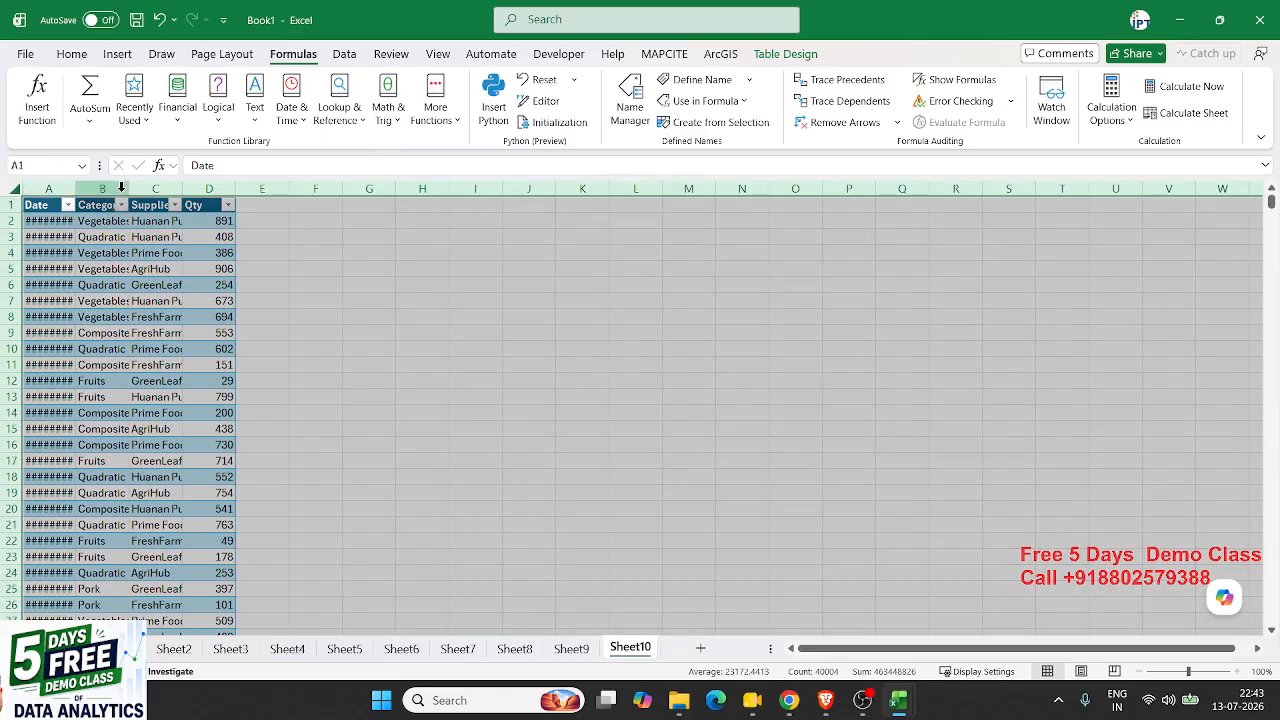
double_click(129, 188)
left_click(135, 252)
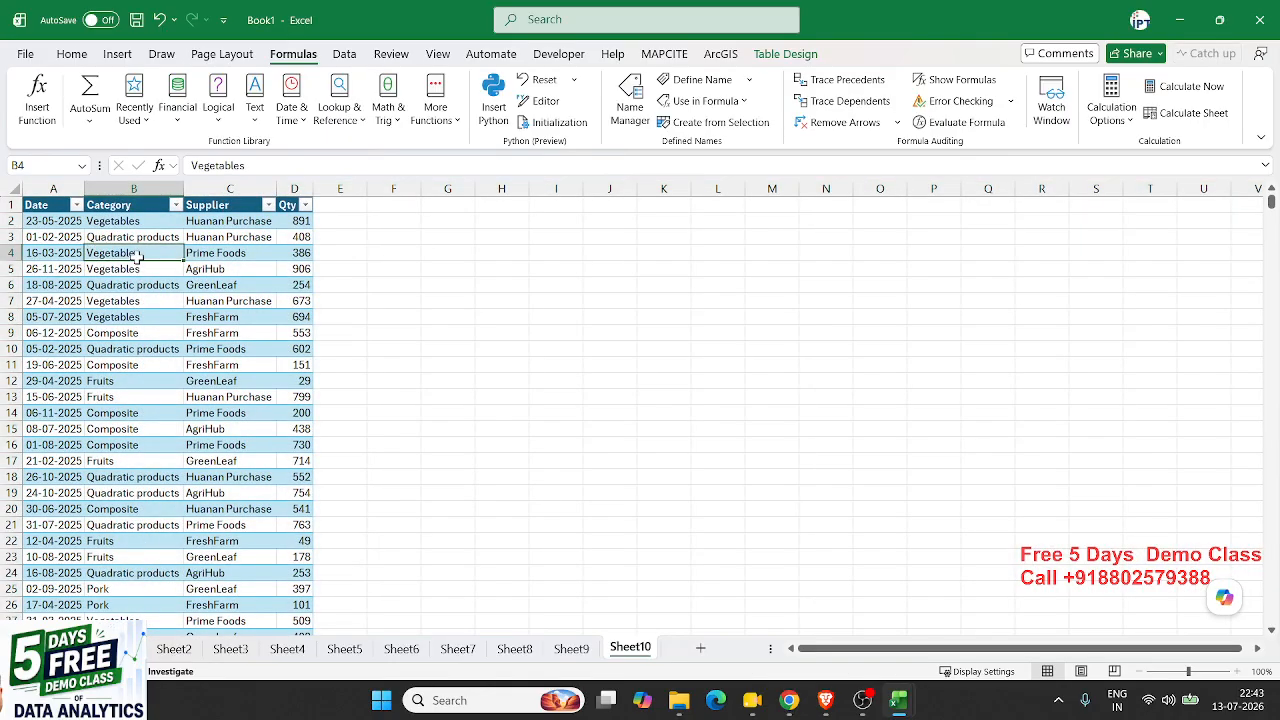
- Review quantities, supplier names and the Category and Qty columns, marking empty space for a summary
left_click(300, 270)
left_click(210, 254)
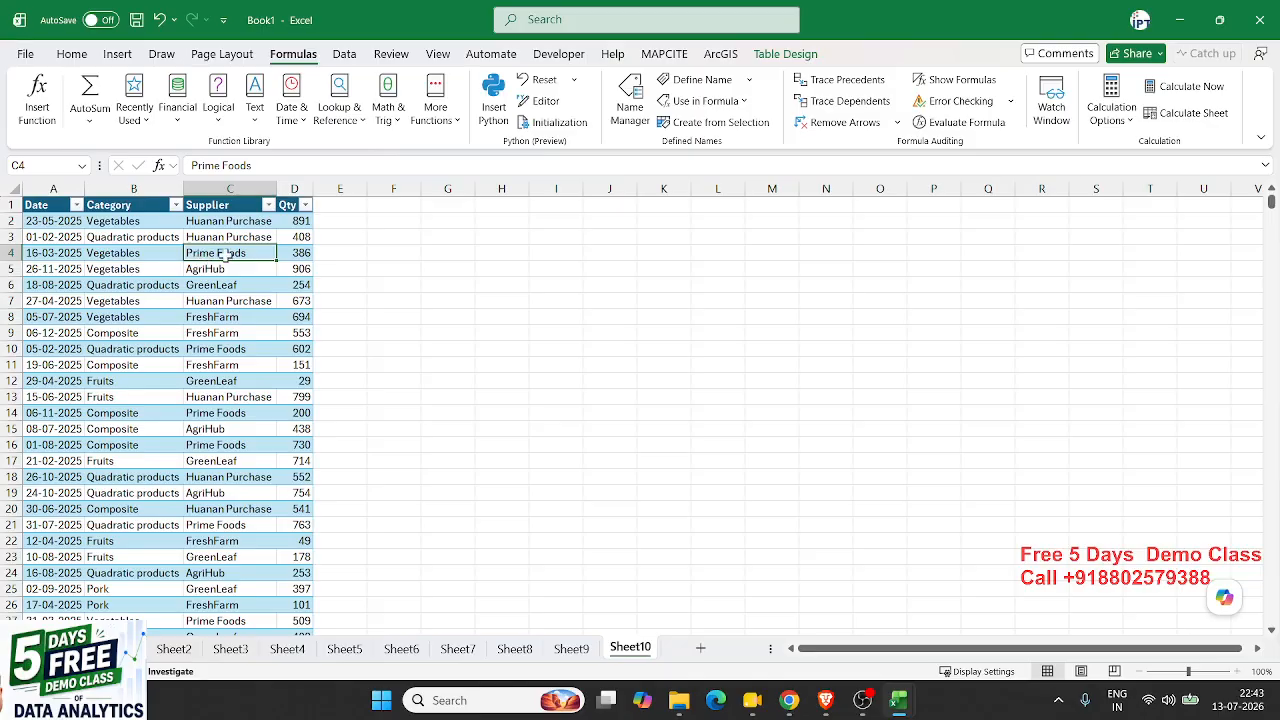
left_click(236, 240)
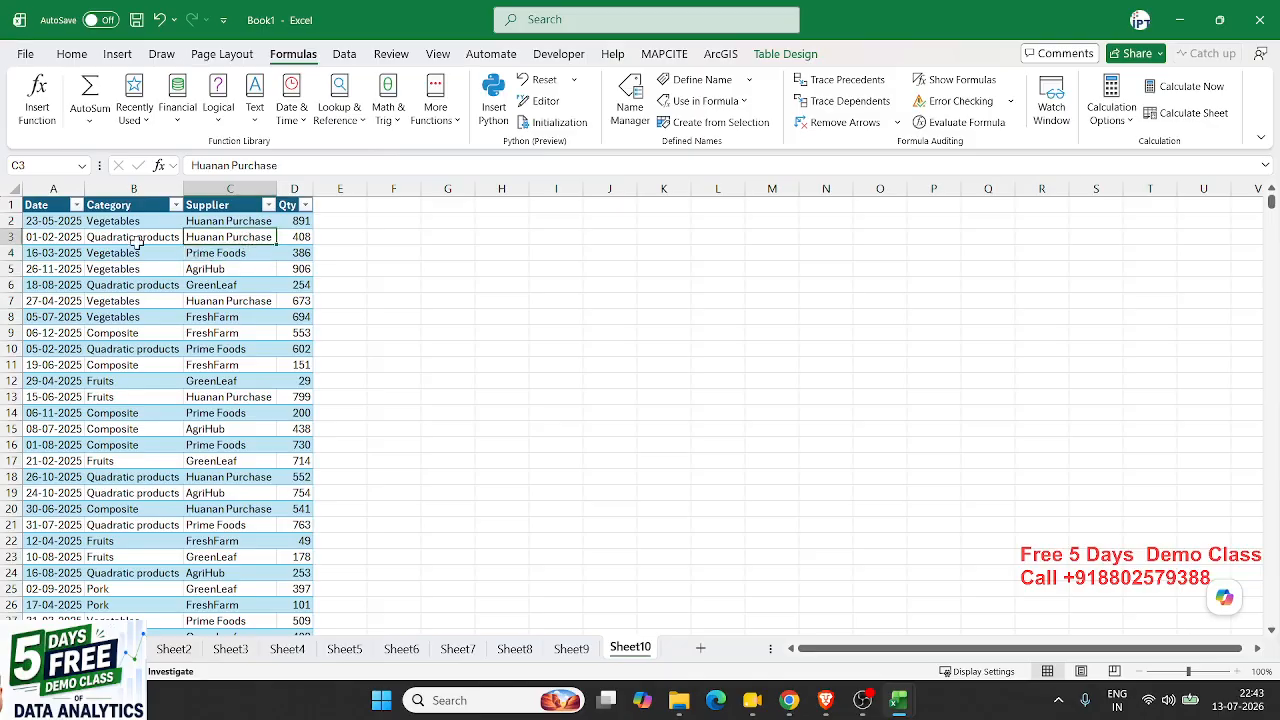
left_click(120, 190)
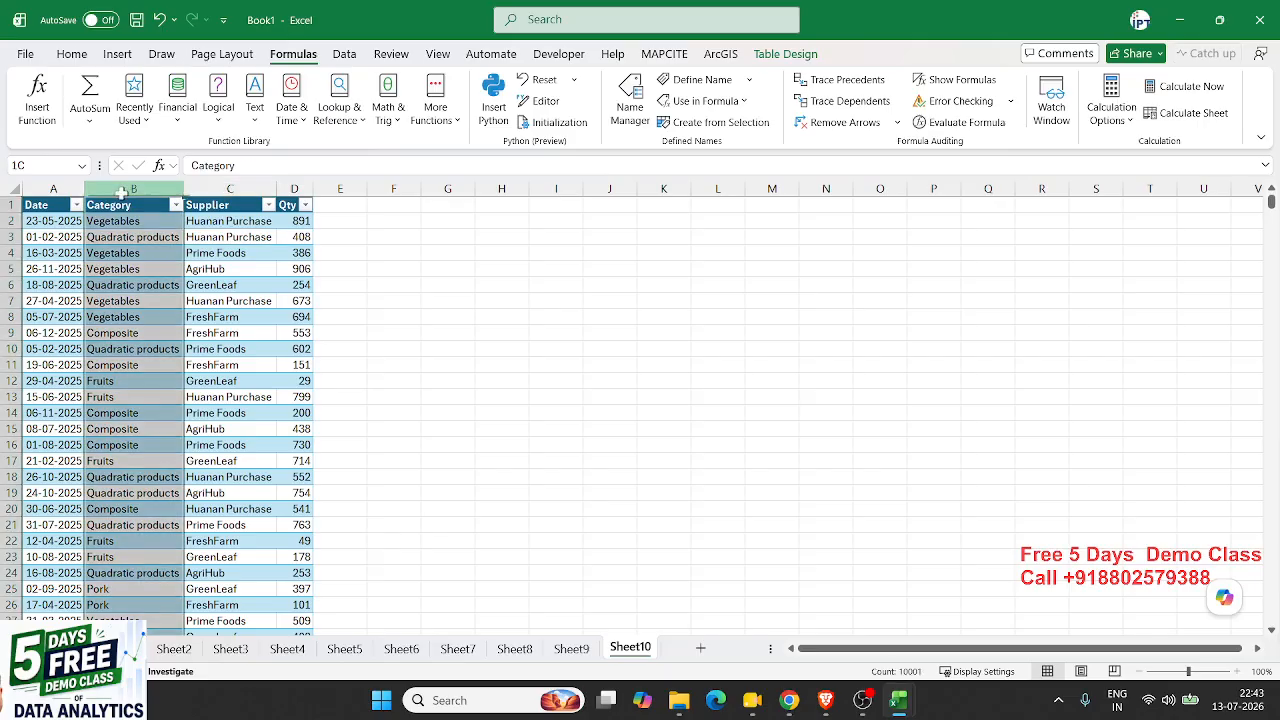
left_click(288, 204)
left_click_drag(449, 222, 591, 407)
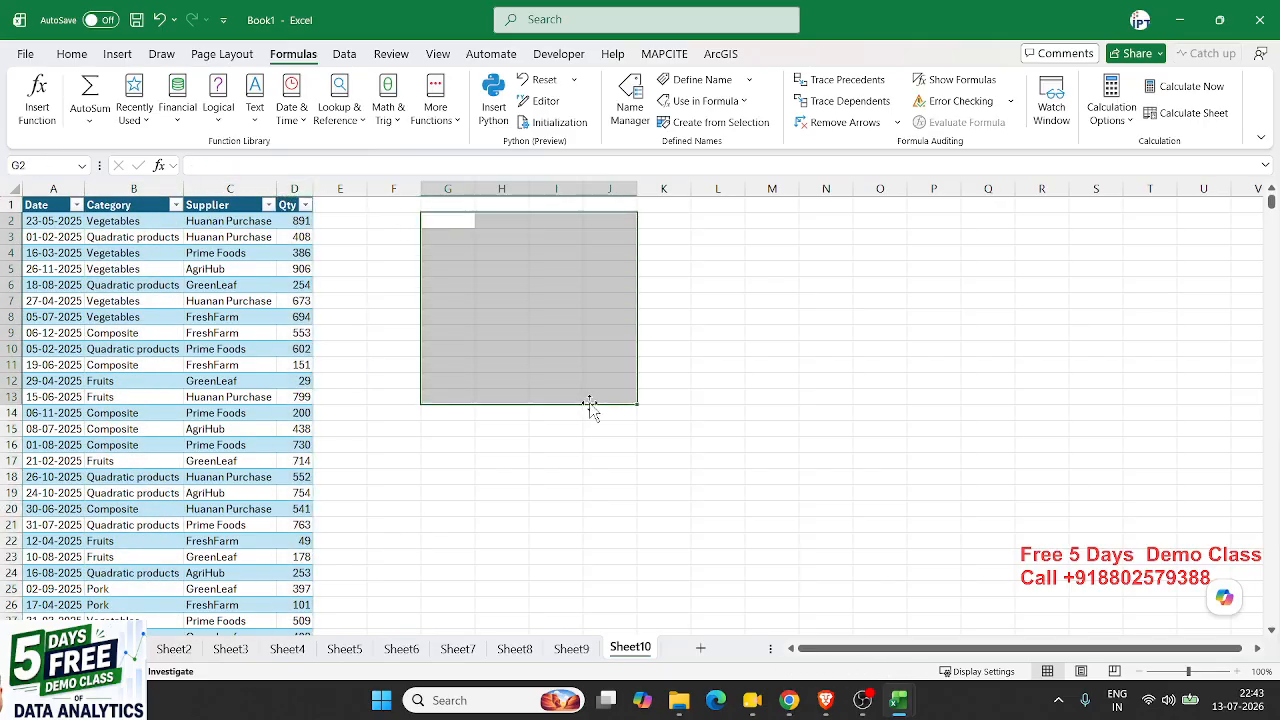
- Insert a pivot table at J3 totalling Qty by Category
left_click(60, 286)
left_click(104, 60)
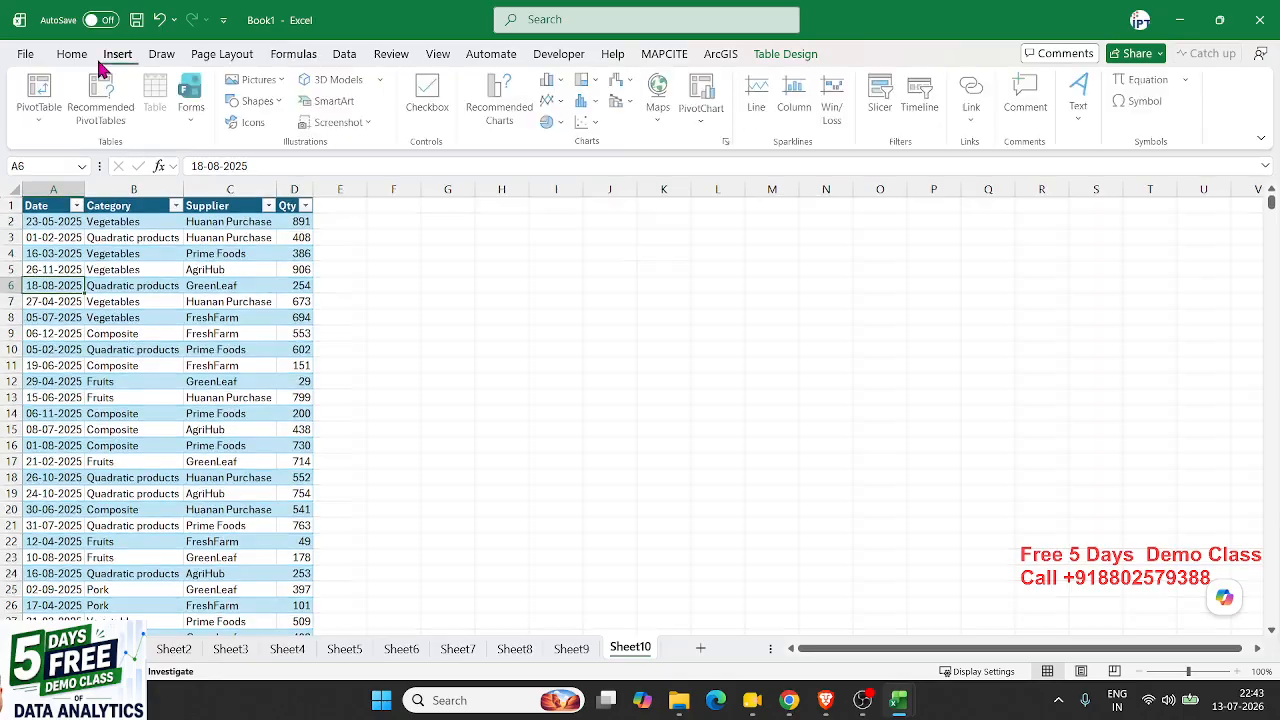
left_click(40, 95)
left_click(368, 427)
left_click(609, 222)
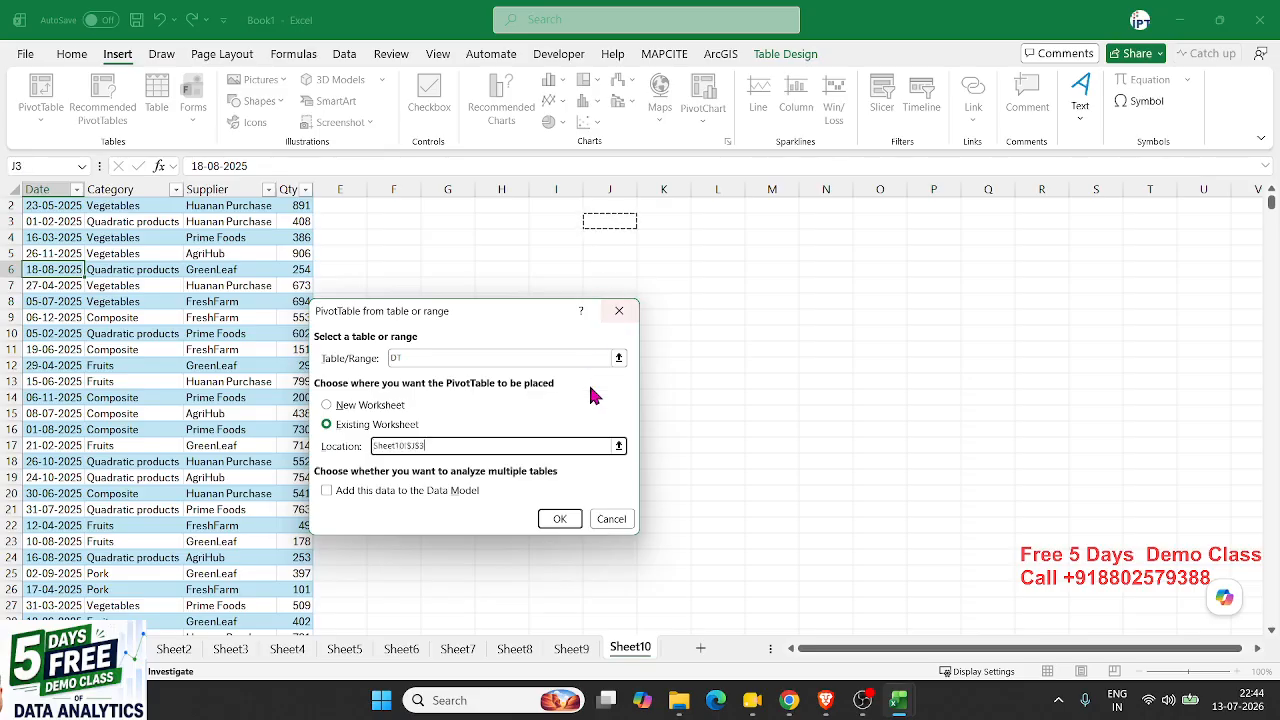
left_click(563, 517)
left_click(1032, 315)
left_click_drag(1030, 348, 1212, 580)
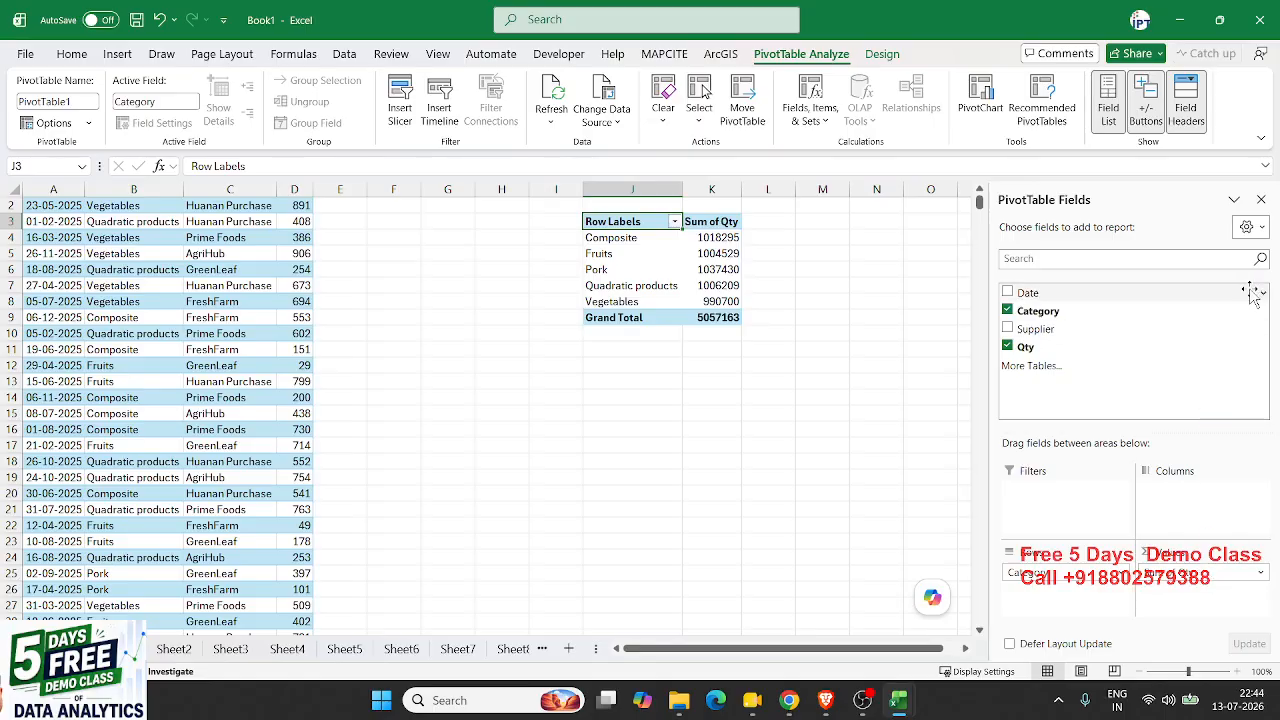
left_click(1260, 198)
- Delete columns J–L to remove the pivot table again
left_click_drag(660, 190, 756, 190)
key("ctrl+minus")
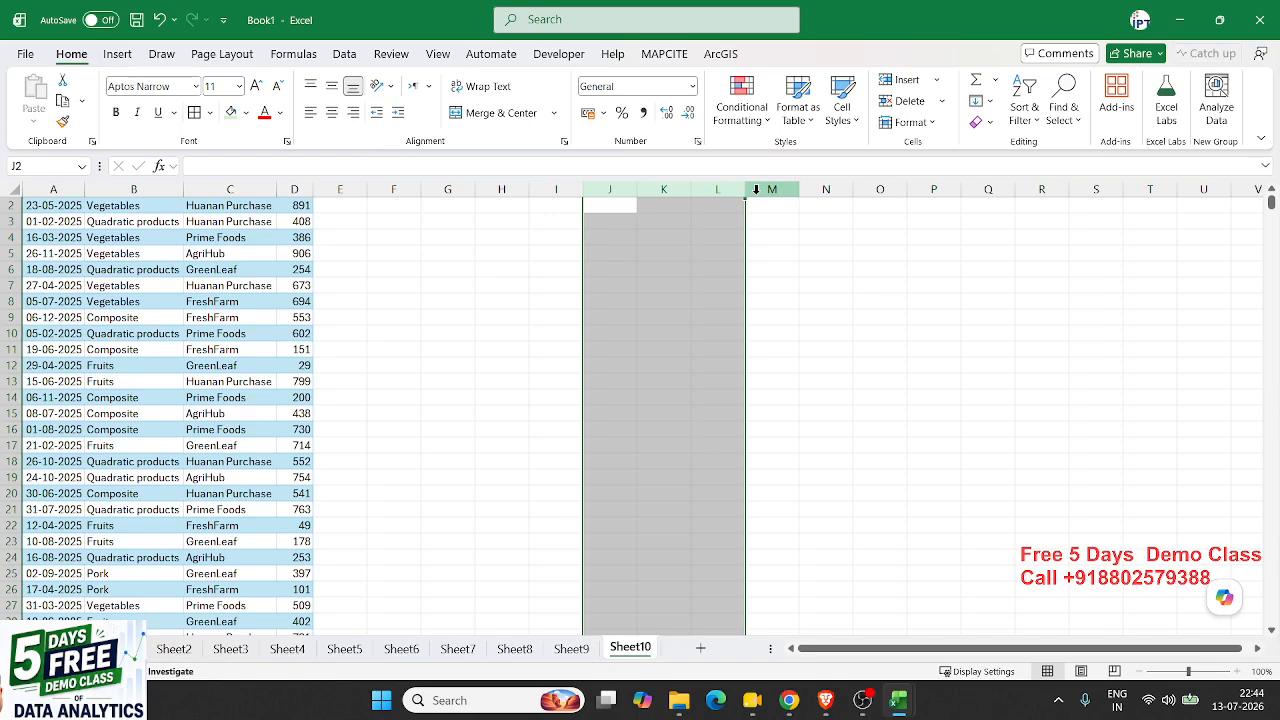
left_click(409, 300)
key("ctrl+Up")
key("Down")
key("Down")
key("Right")
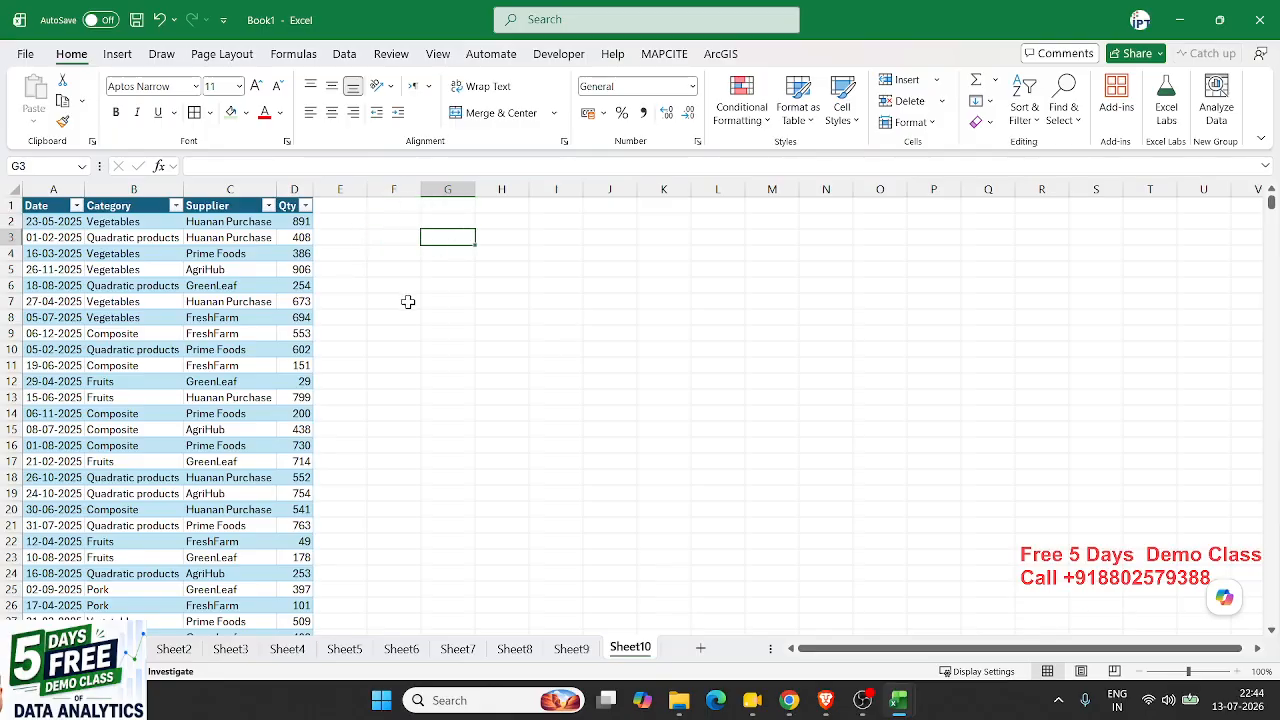
- Copy the Category header from B1 into G3
left_click(112, 212)
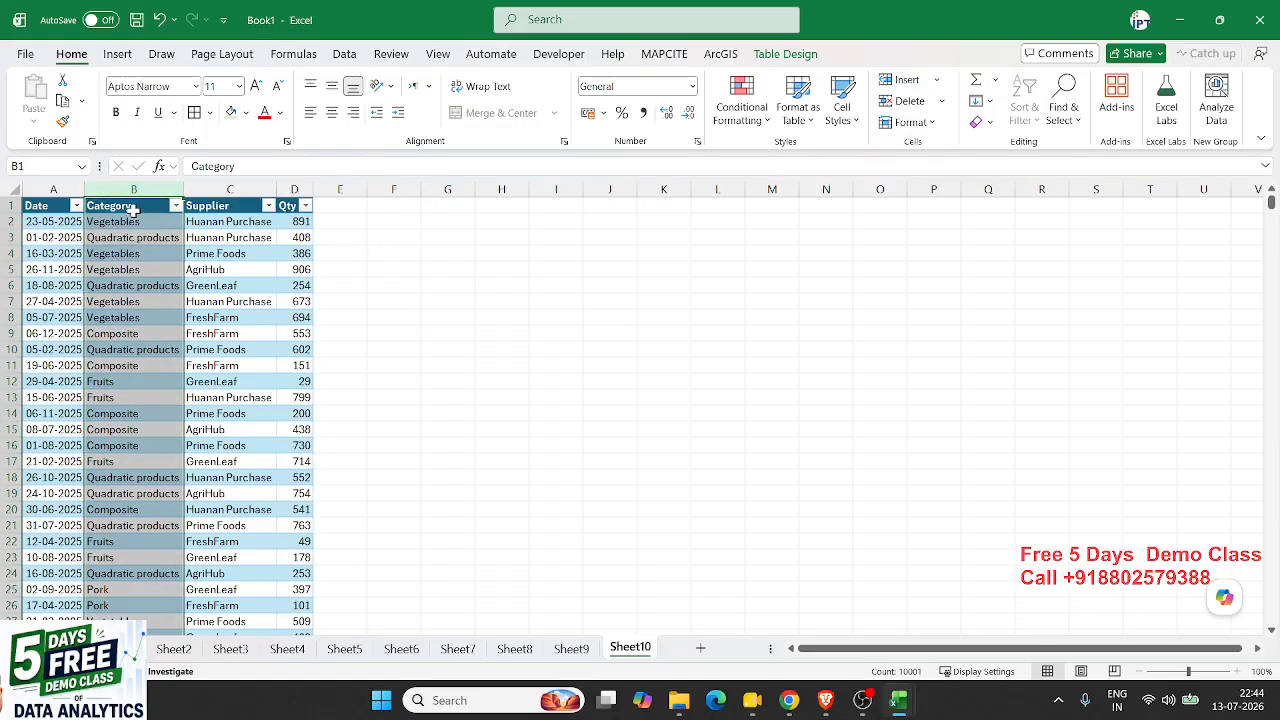
left_click(110, 205)
key("ctrl+c")
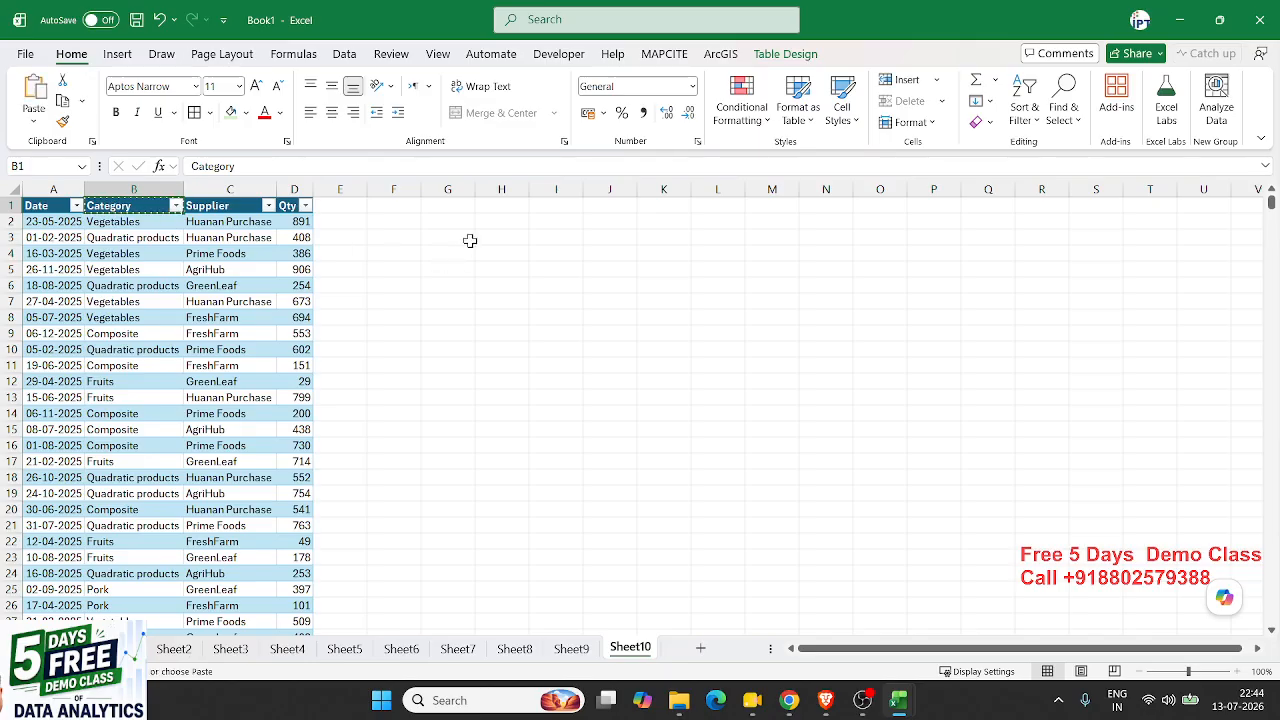
left_click(469, 241)
key("ctrl+v")
key("Down")
- Abandon a first UNIQUE attempt and confirm the data table is named DT
type("=")
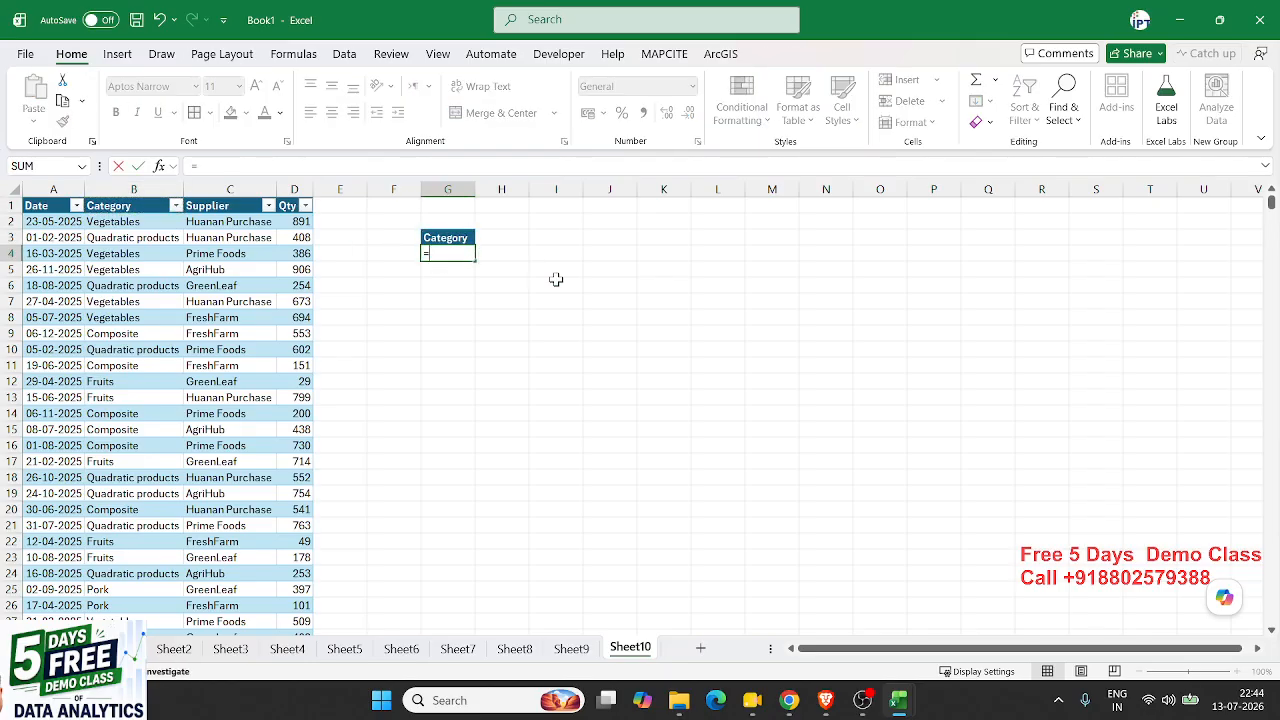
type("un")
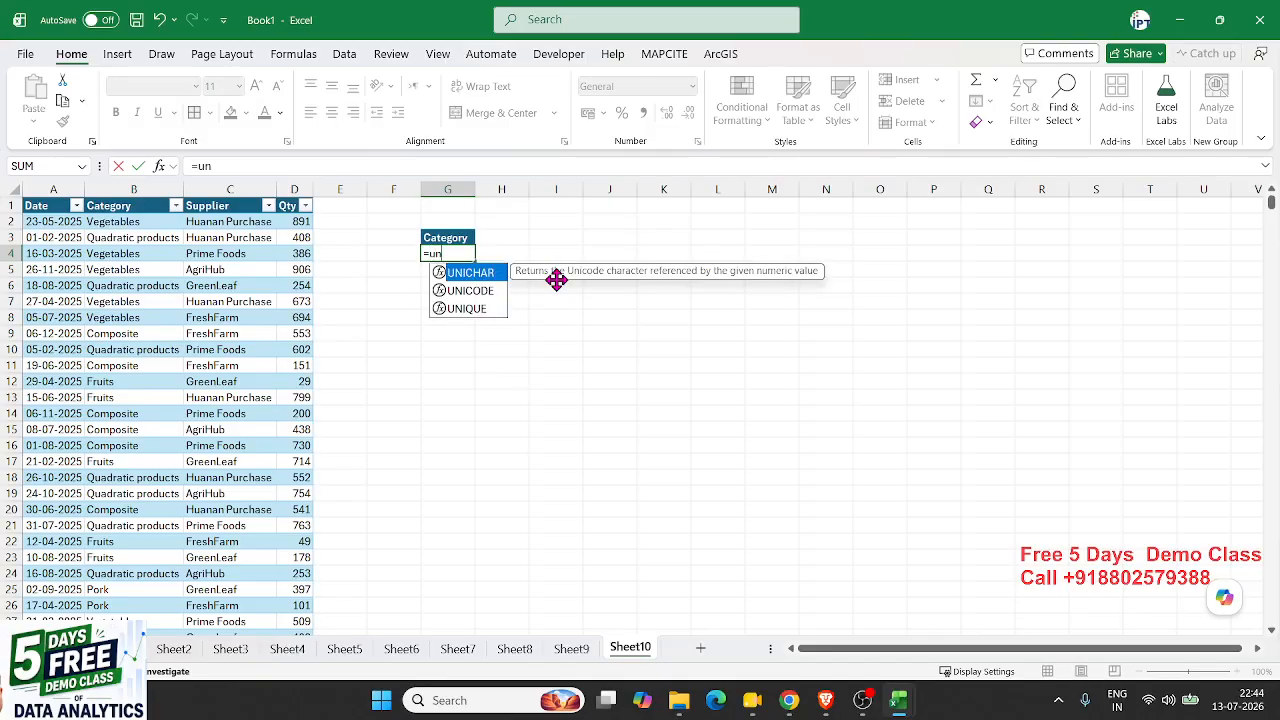
key("Down")
key("Down")
key("Tab")
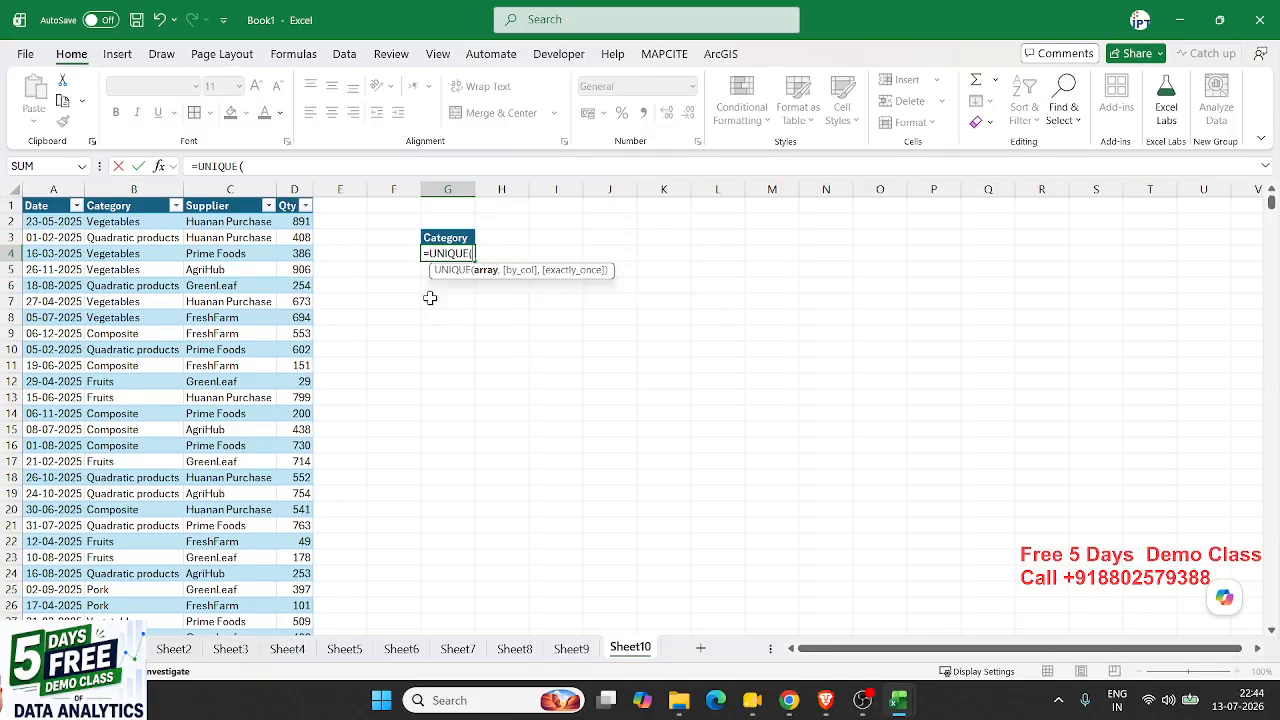
key("Escape")
left_click(160, 286)
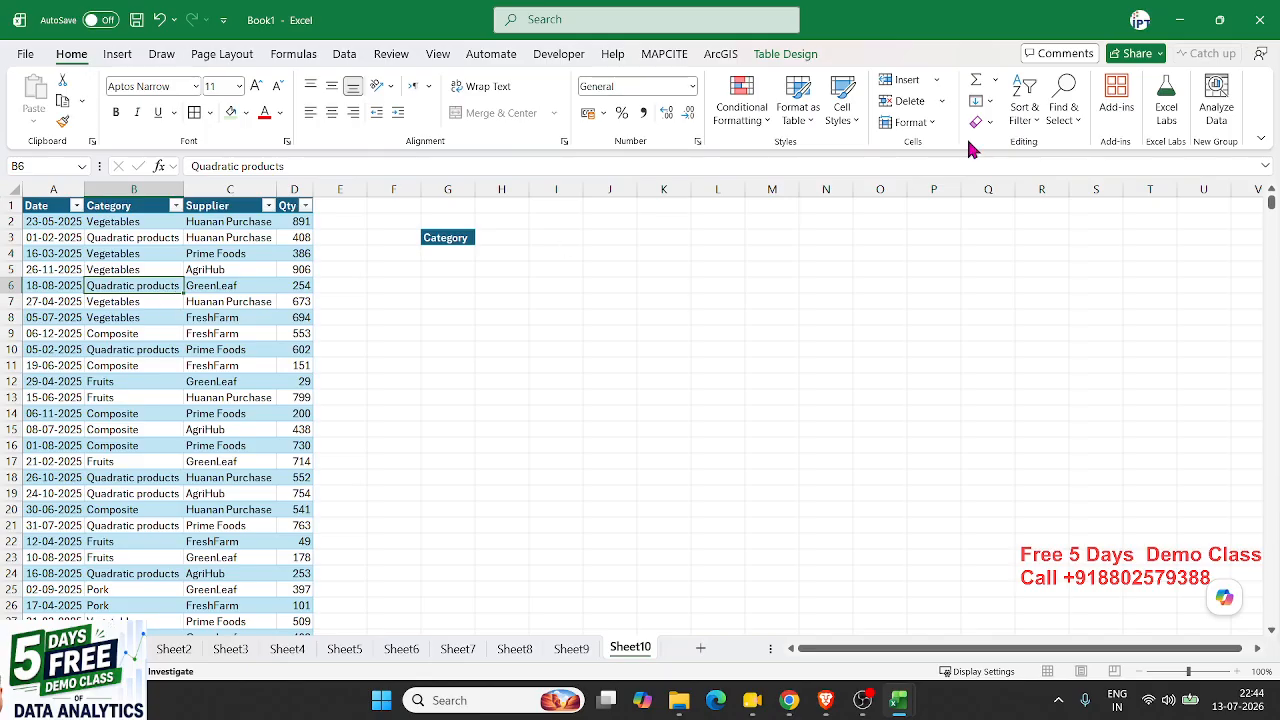
left_click(786, 54)
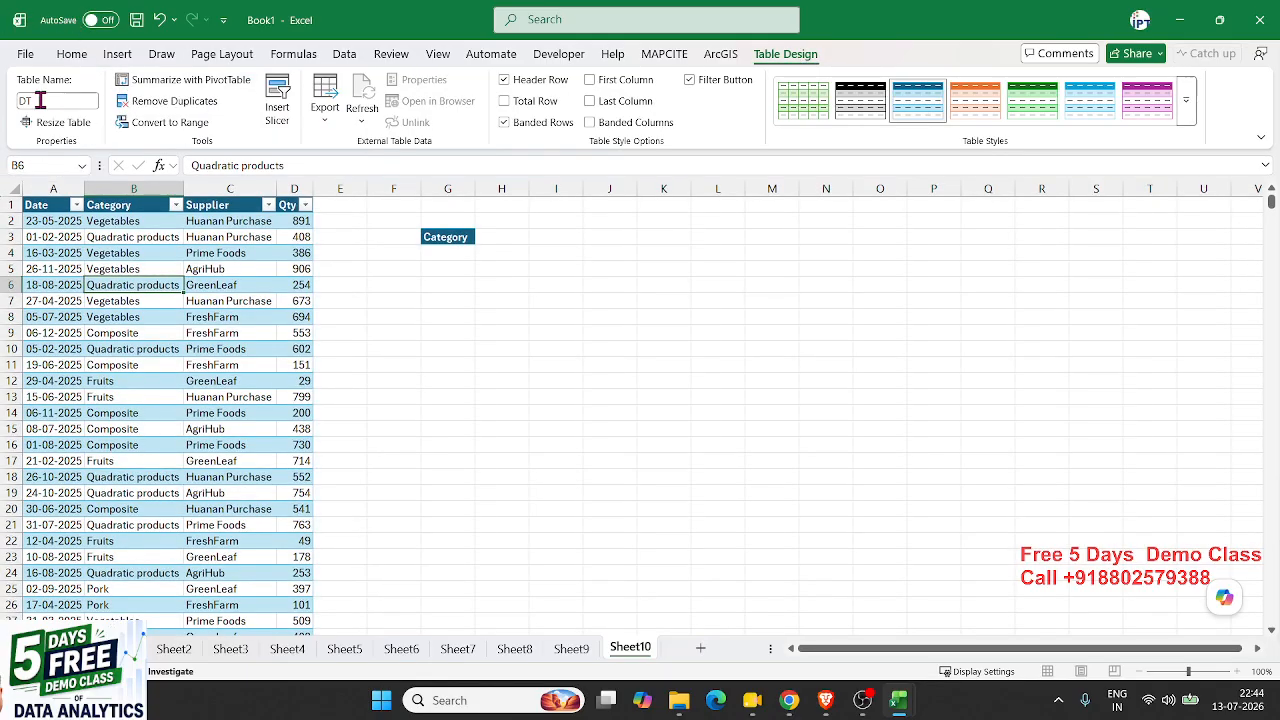
left_click(462, 252)
- Enter =UNIQUE(DT[Category]) in G4 and auto-fit column G to the category names
type("=")
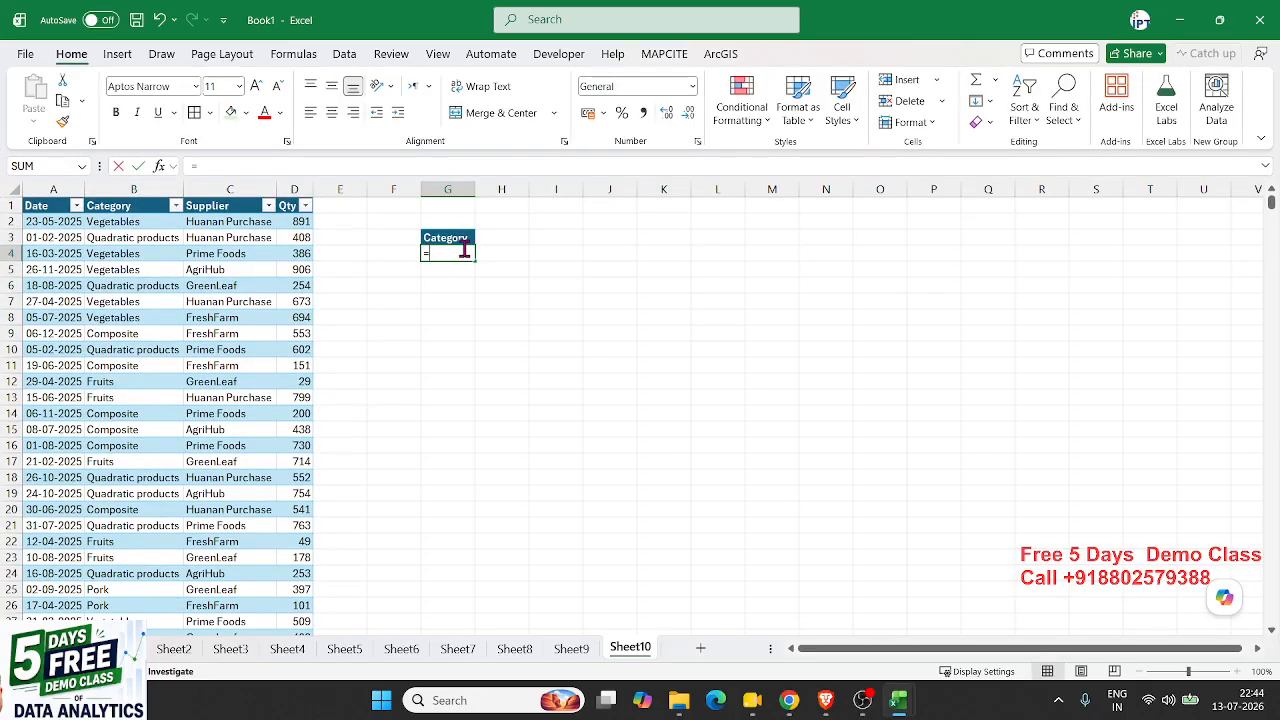
type("un")
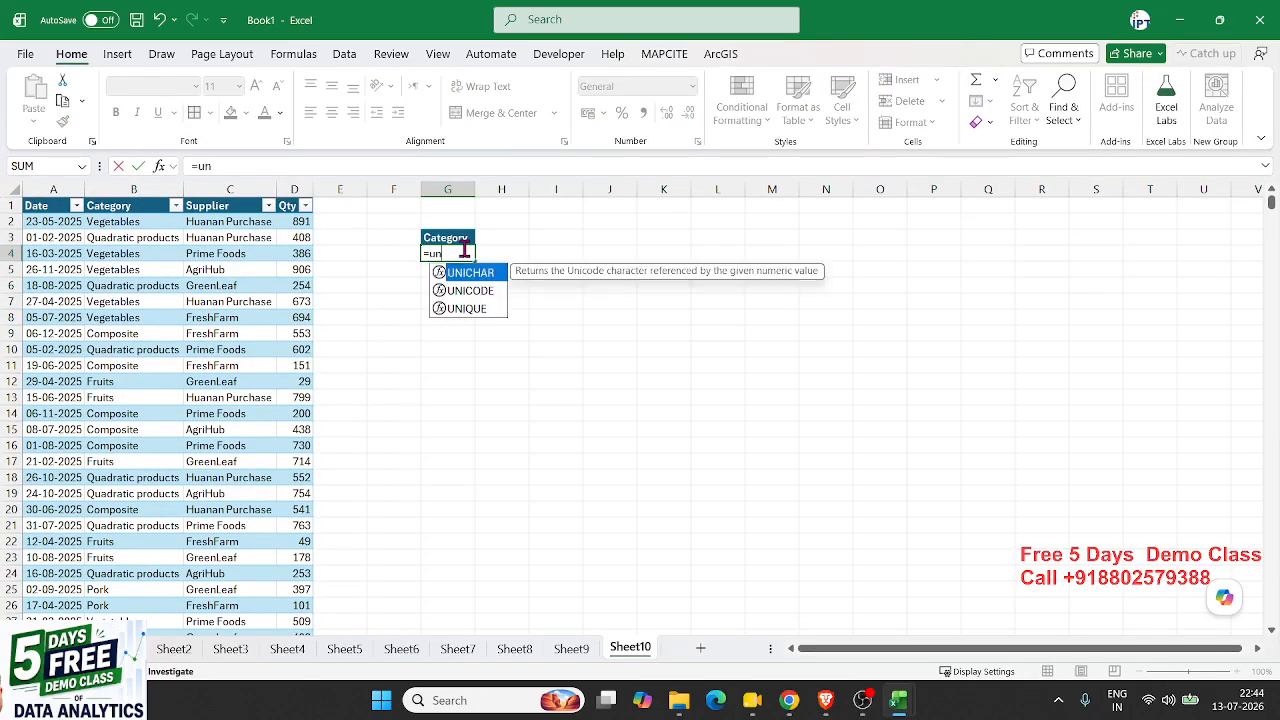
key("Down")
key("Down")
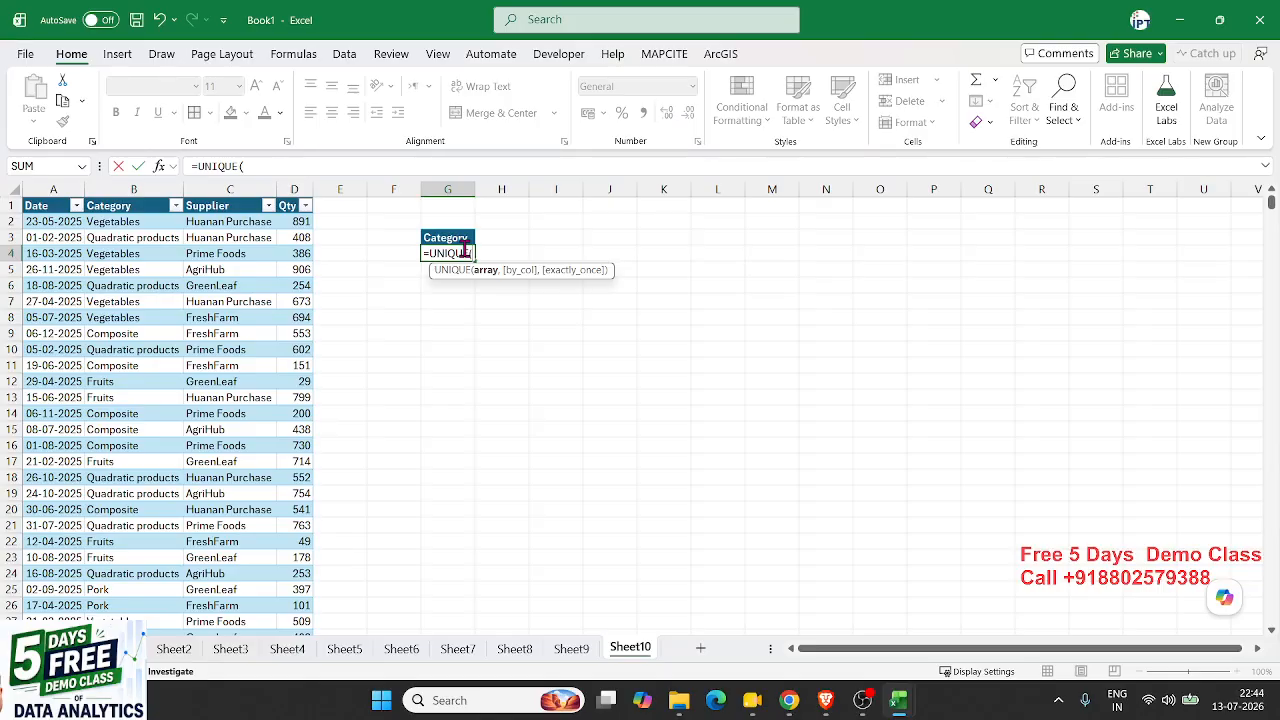
type("DT")
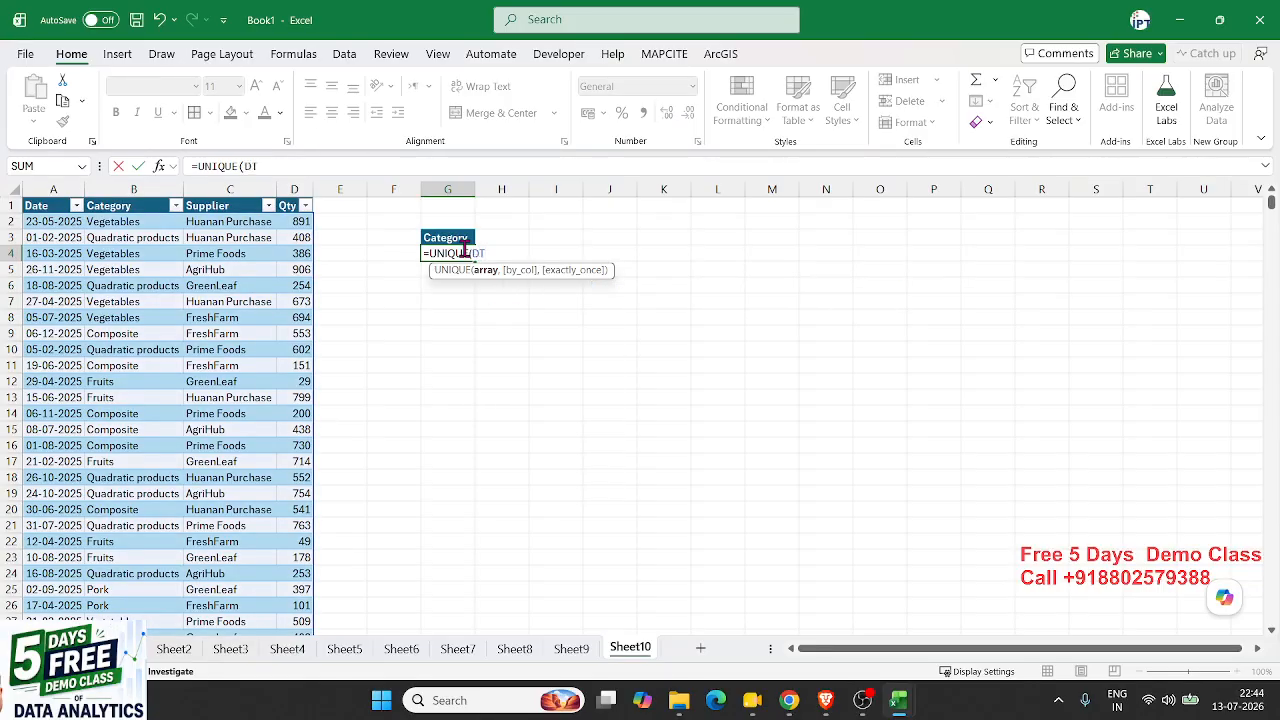
type("[")
key("Down")
key("Down")
key("Tab")
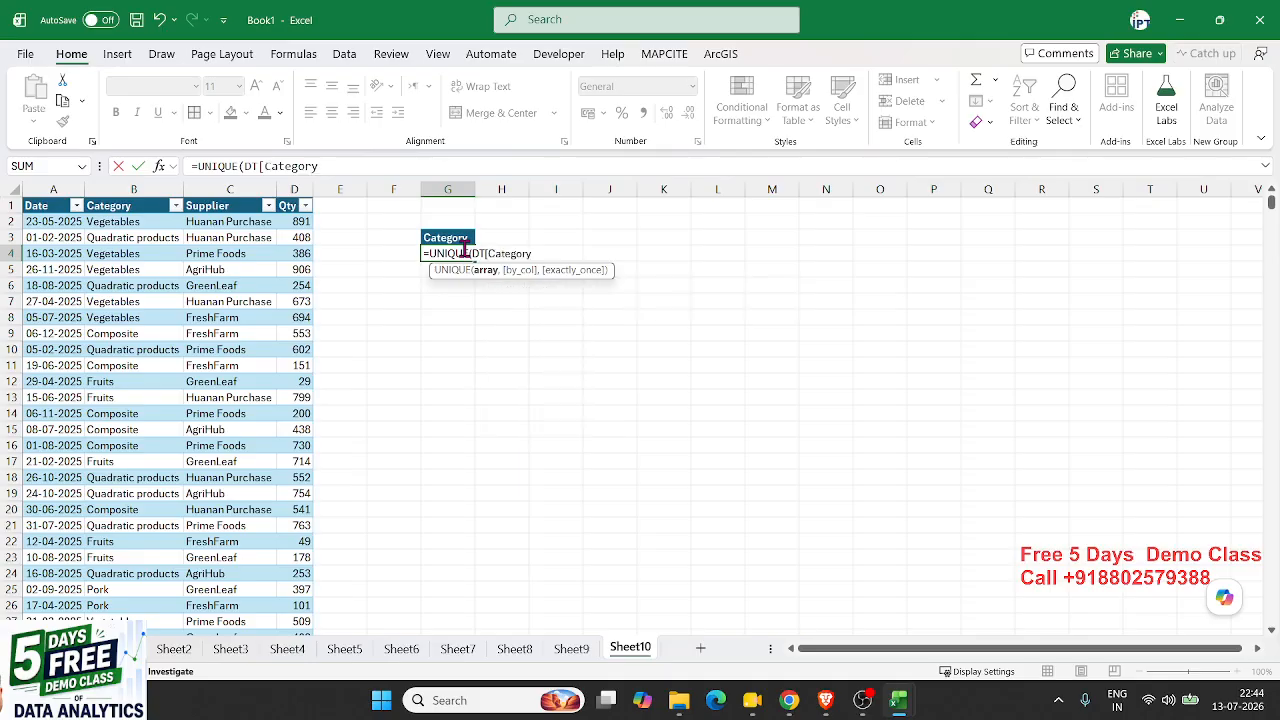
type("]")
key("Return")
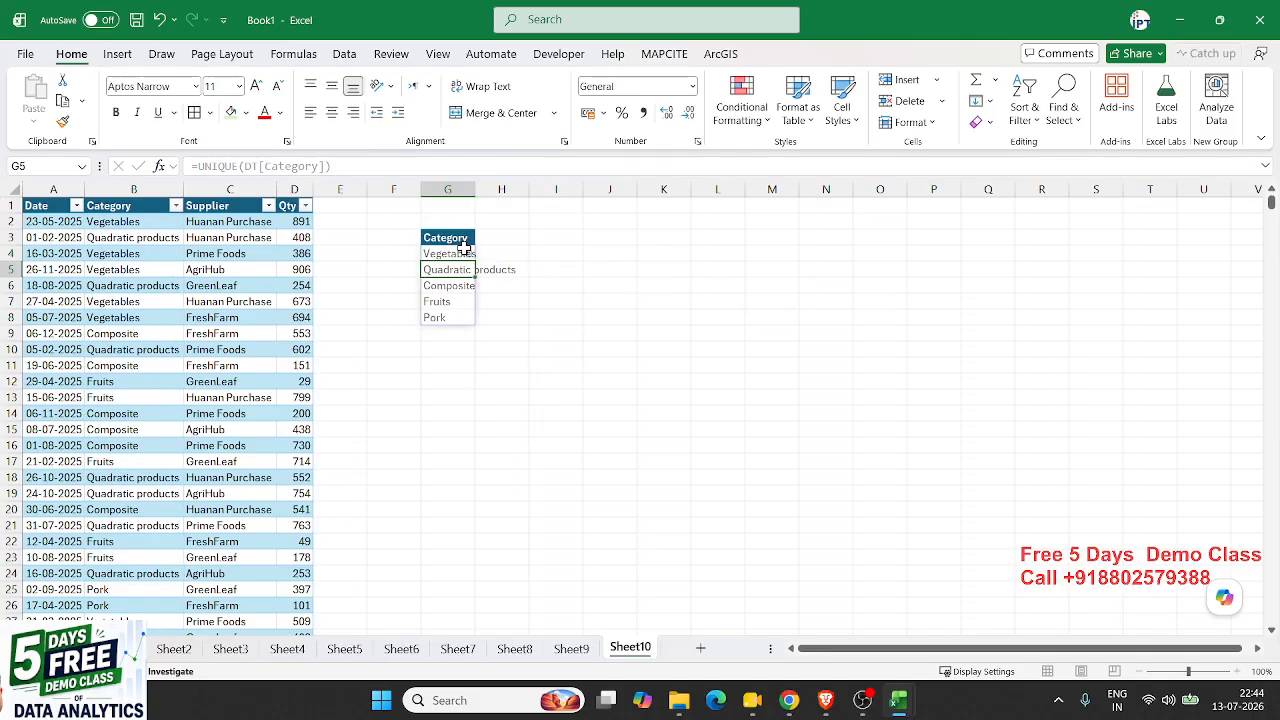
double_click(475, 189)
- Copy the Qty column header into H3 as the summary heading
left_click(580, 314)
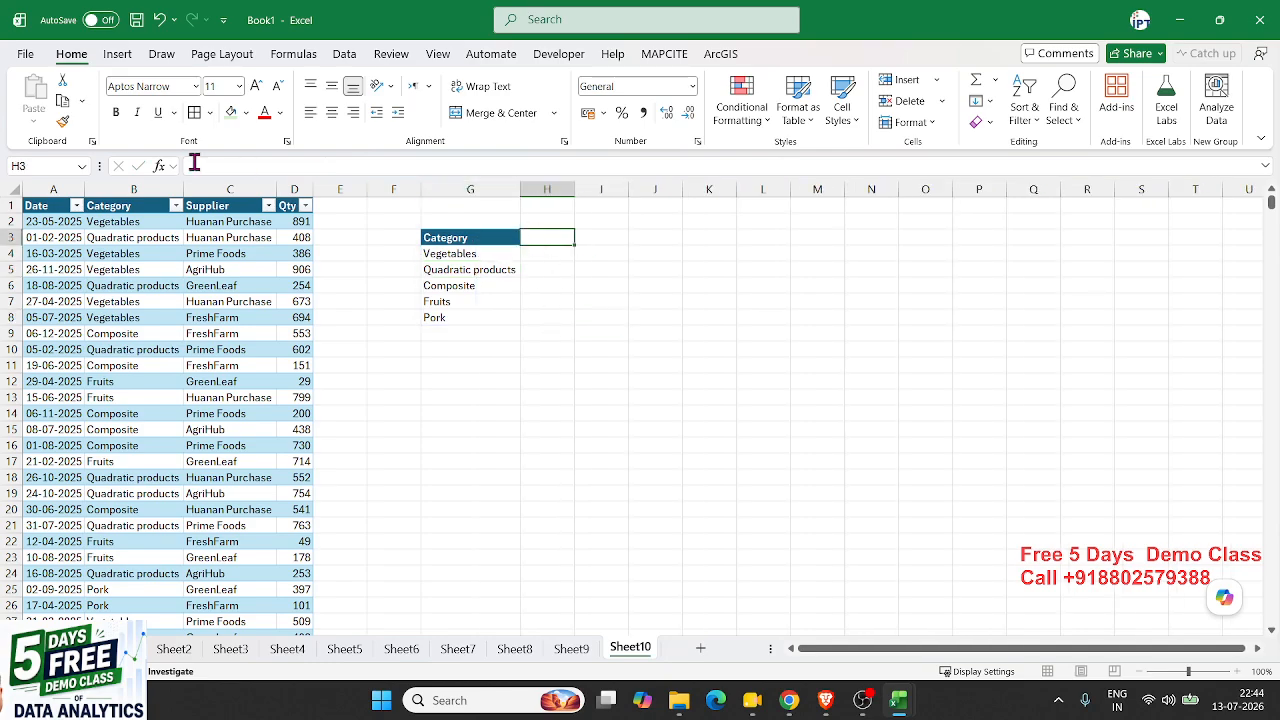
left_click(294, 199)
key("ctrl+q")
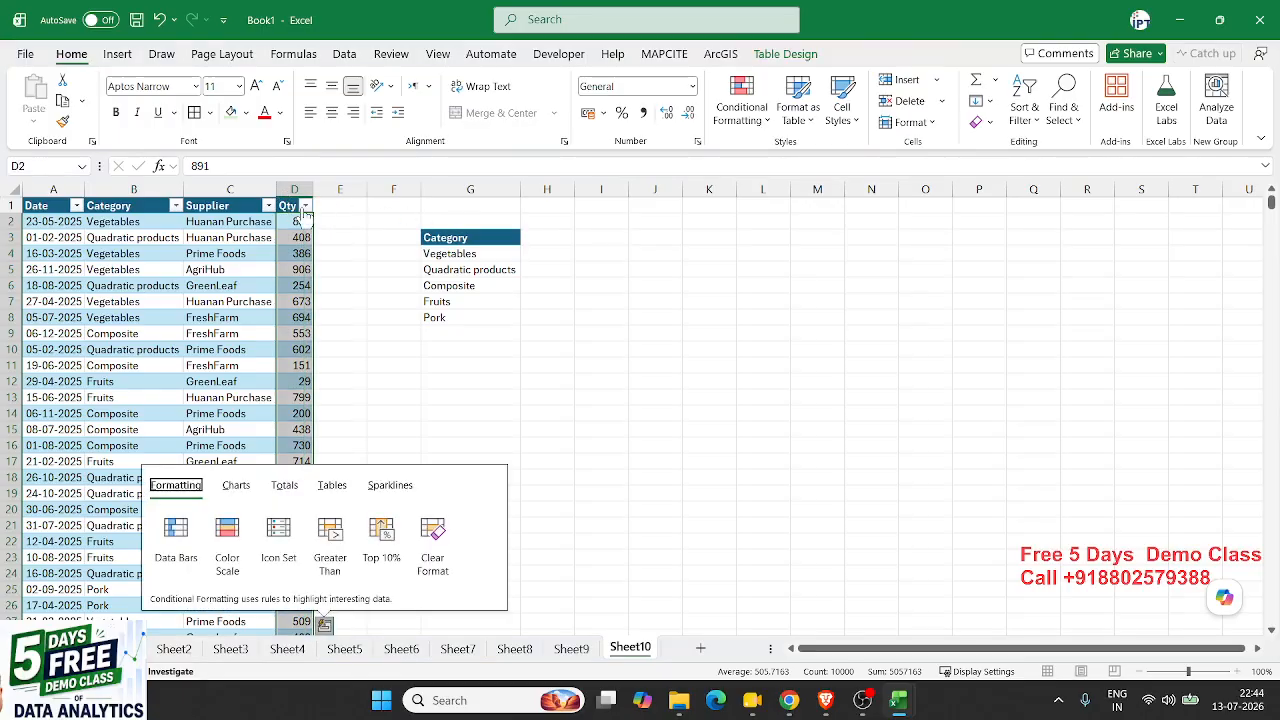
left_click(290, 205)
key("ctrl+c")
left_click(545, 236)
key("ctrl+v")
- Enter =SUMIF(B:B,G4,D:D) in H4 to total the Vegetables quantity
key("Return")
type("=")
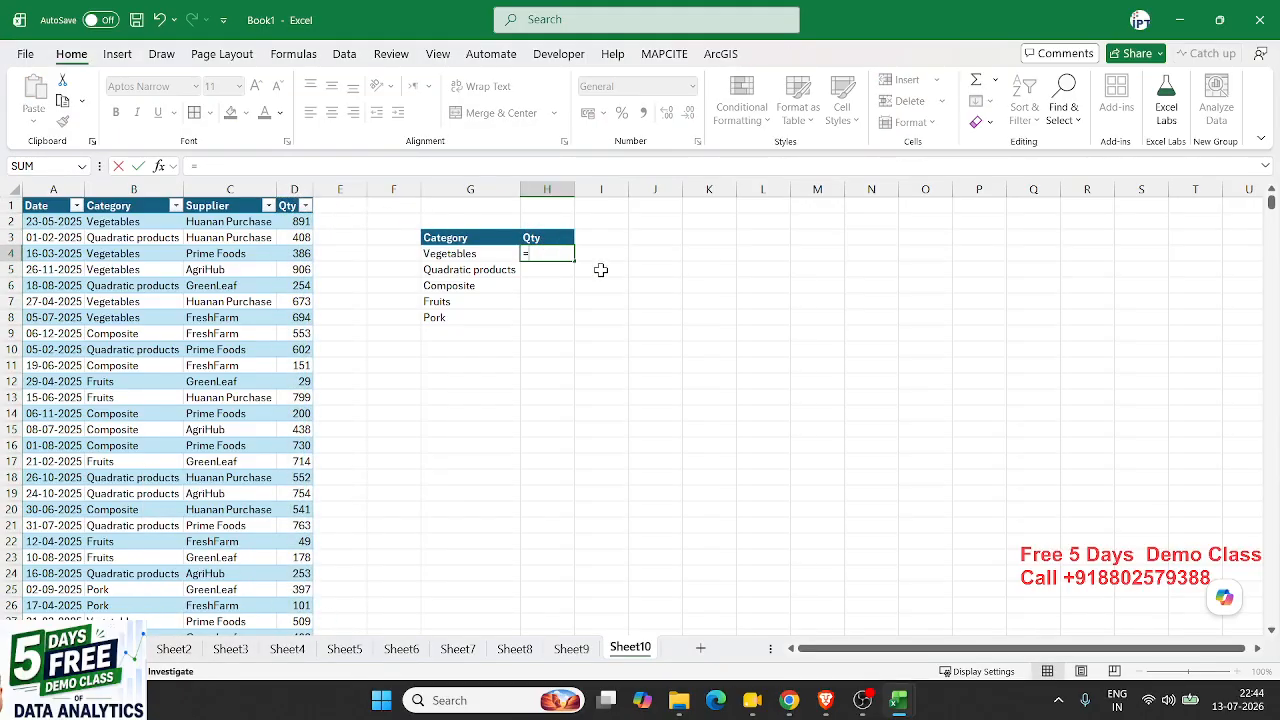
type("sum")
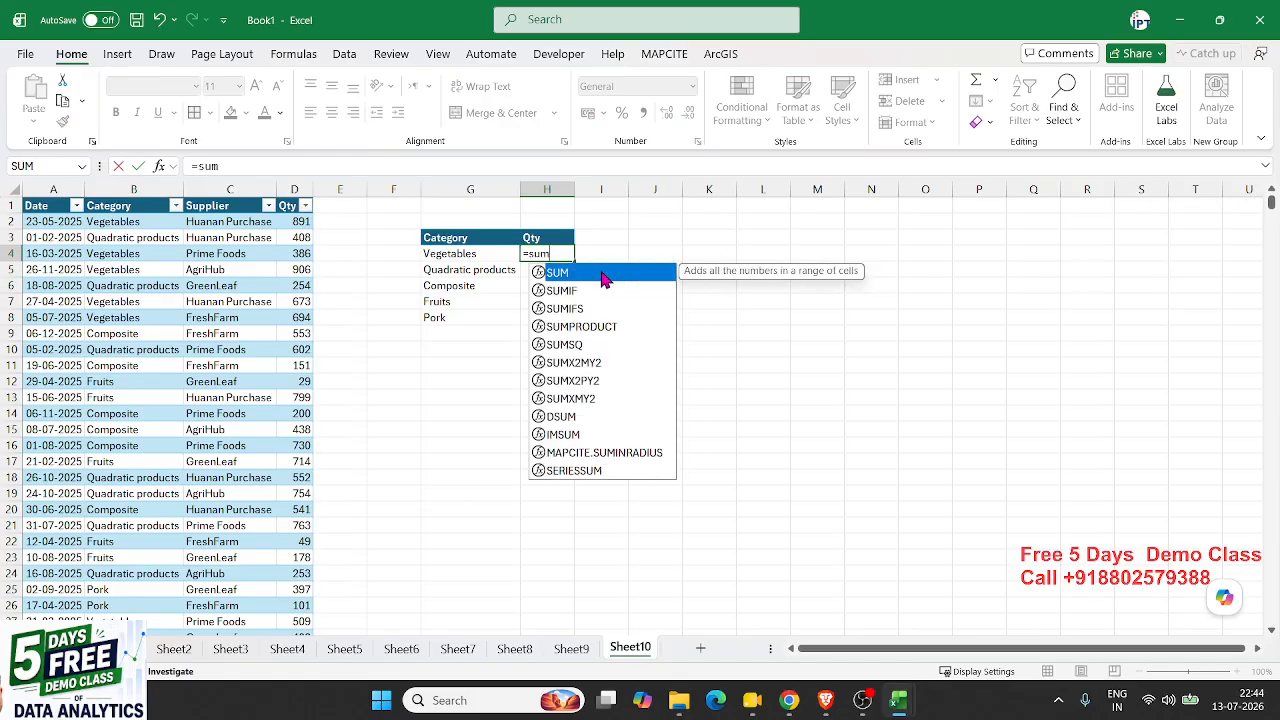
key("Down")
key("Tab")
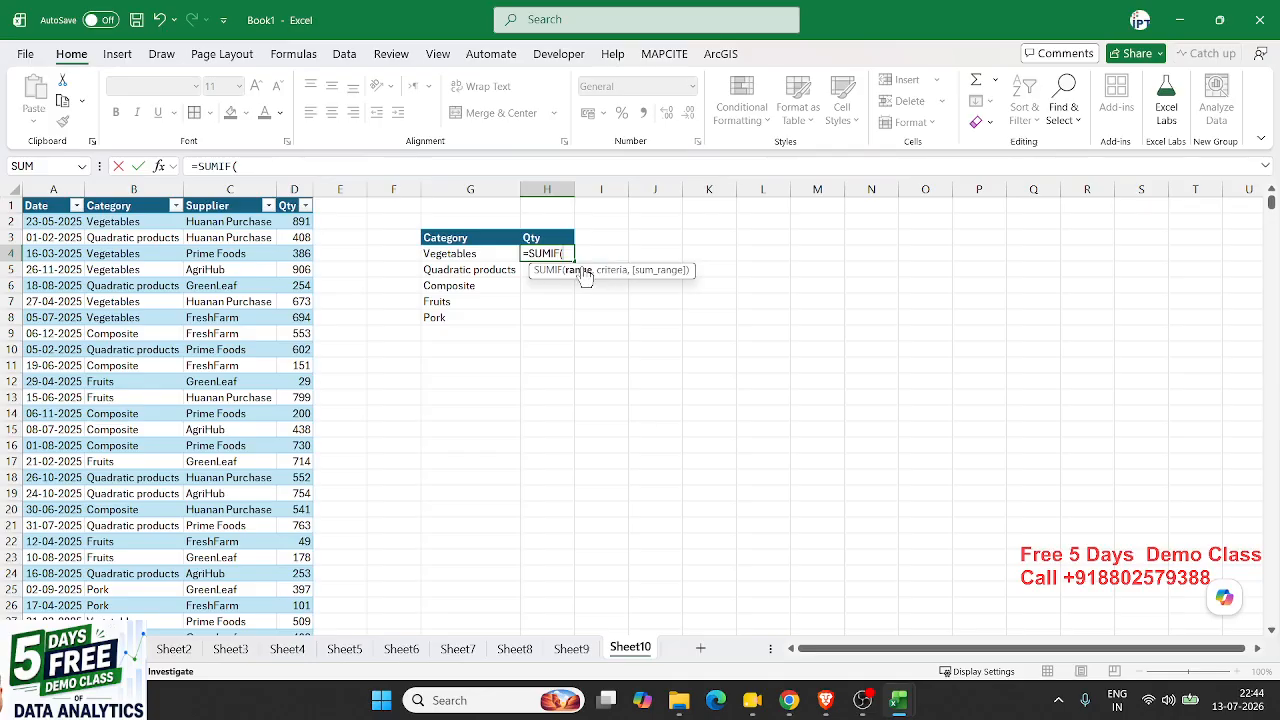
left_click(141, 187)
type(",")
left_click(447, 254)
type(",")
left_click(291, 188)
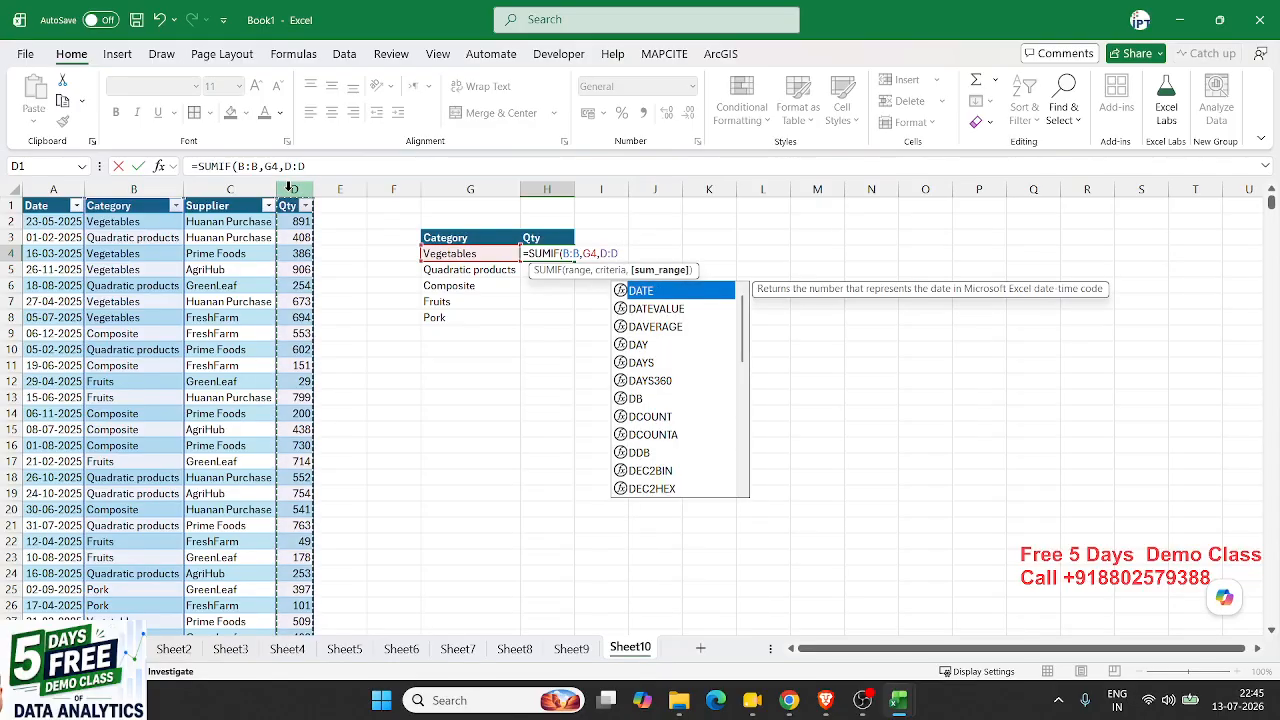
key("Return")
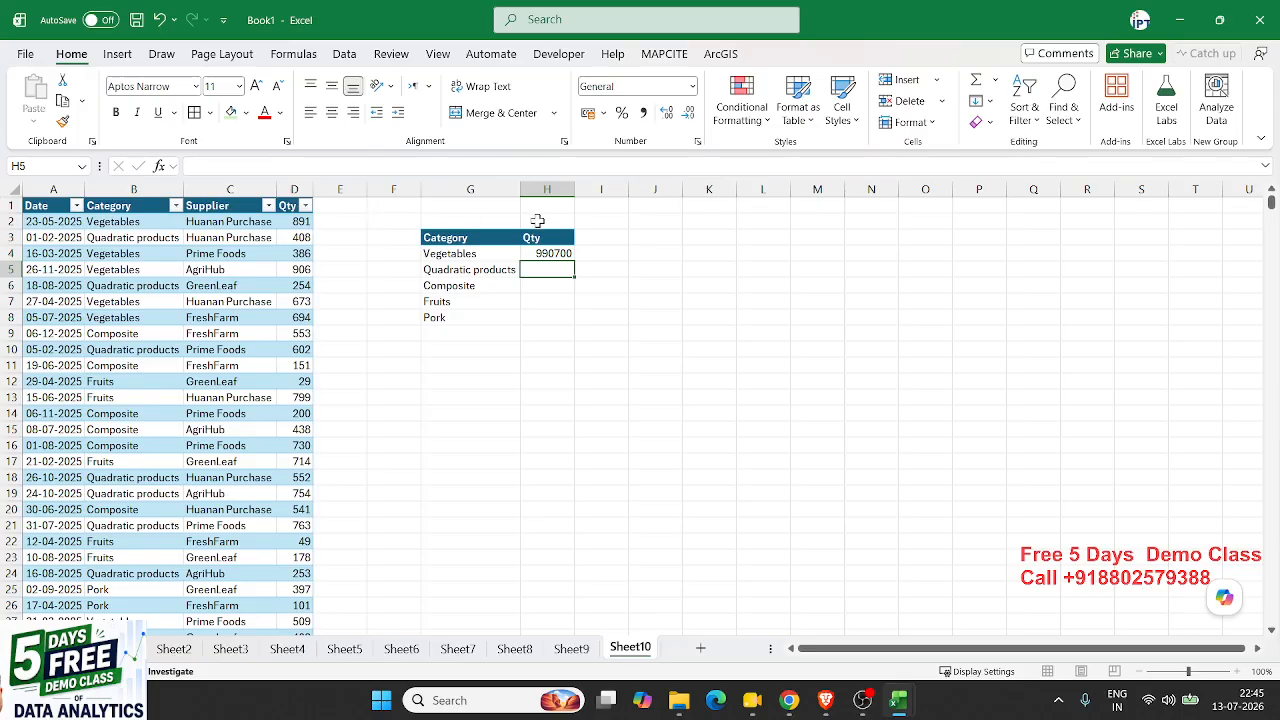
- Fill the H4 SUMIF total down to H8 through Pork
left_click(562, 256)
left_click_drag(572, 261, 568, 320)
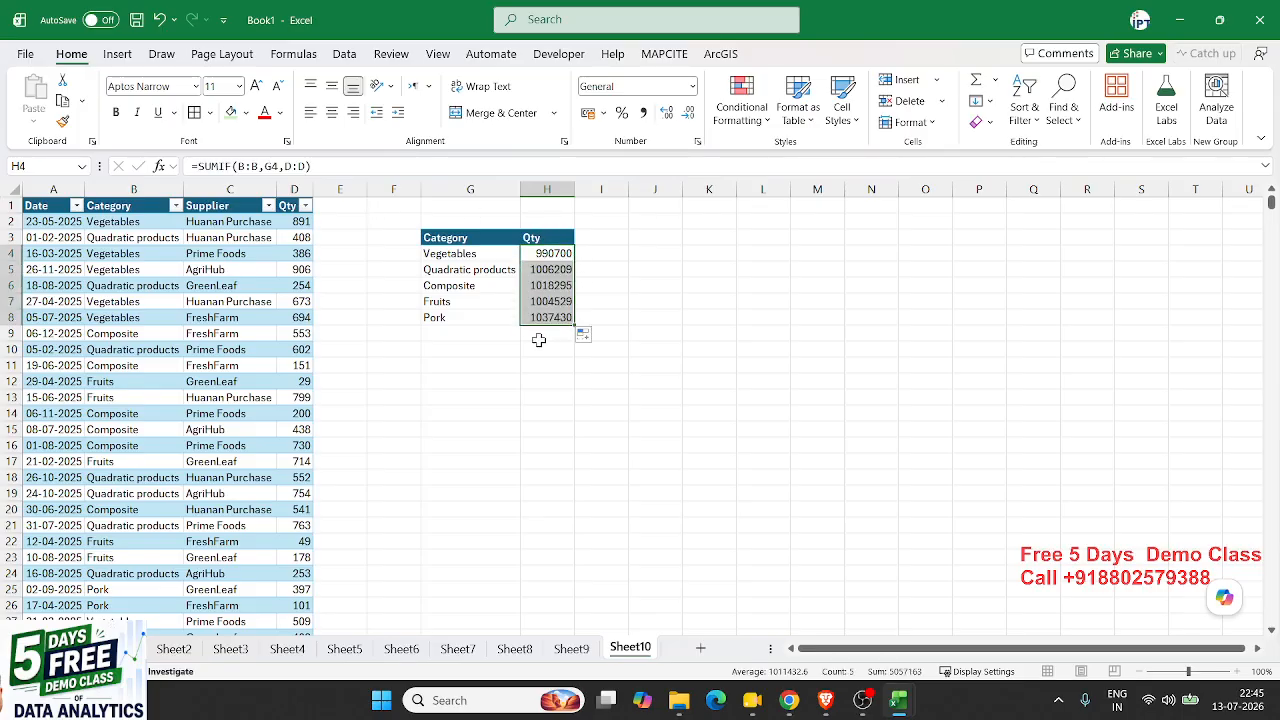
left_click(136, 349)
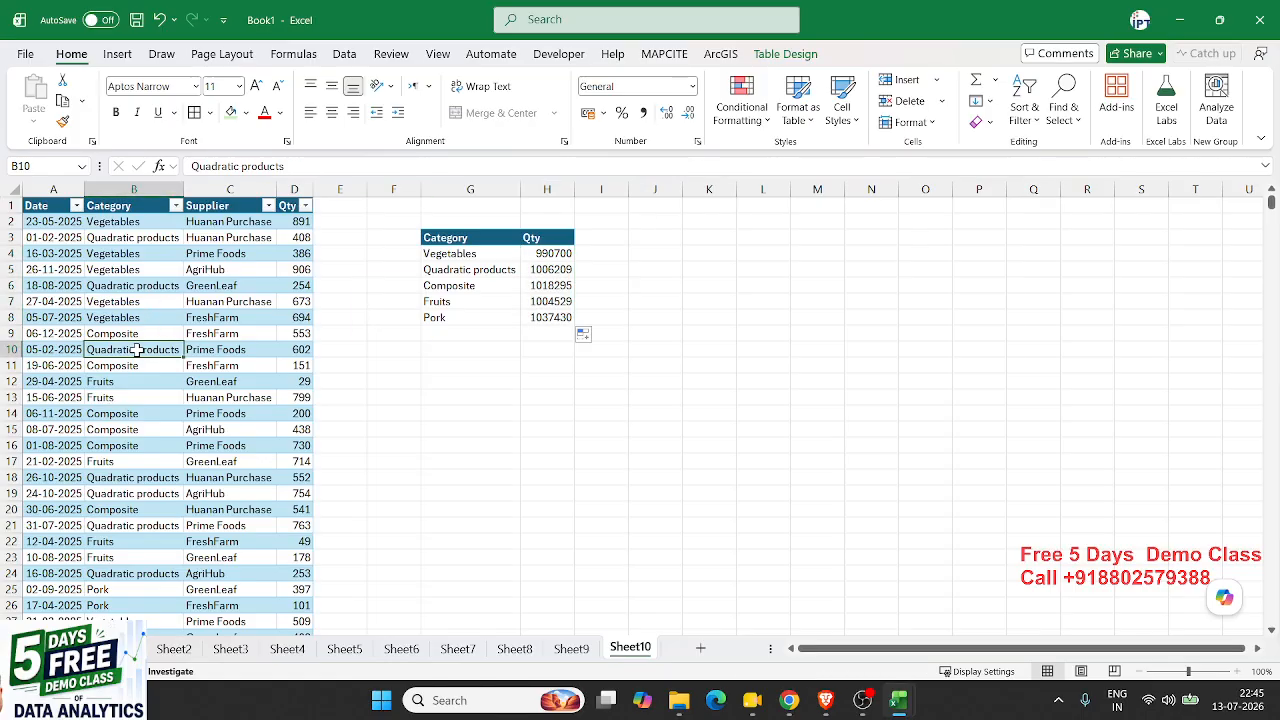
- Change row 10's category to TRG and extend the SUMIF totals down to H9
type("TRG")
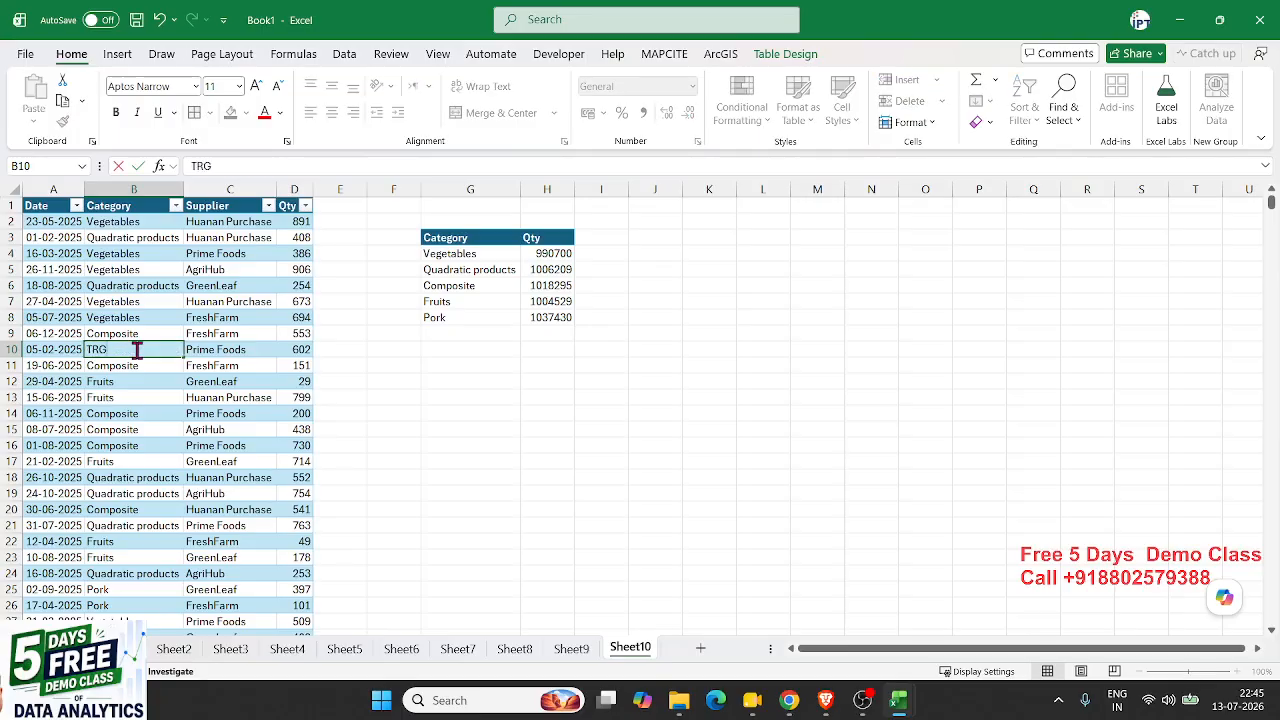
key("Return")
left_click(500, 336)
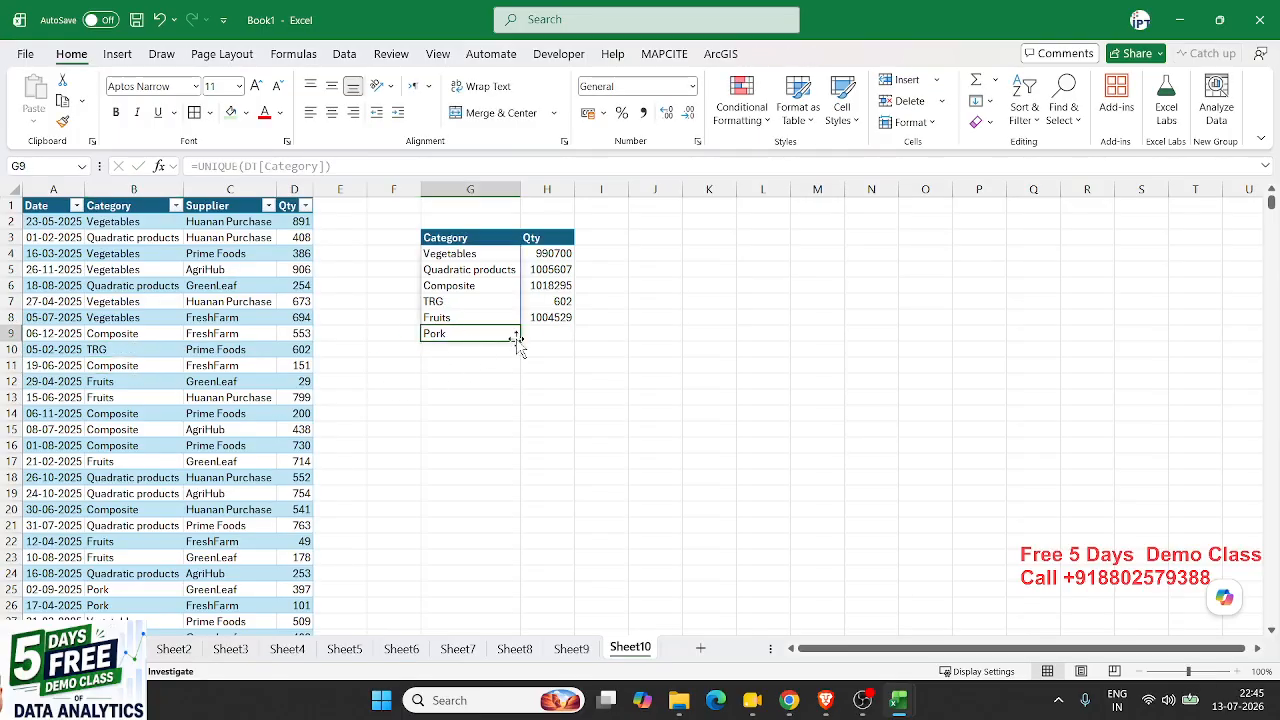
left_click(529, 337)
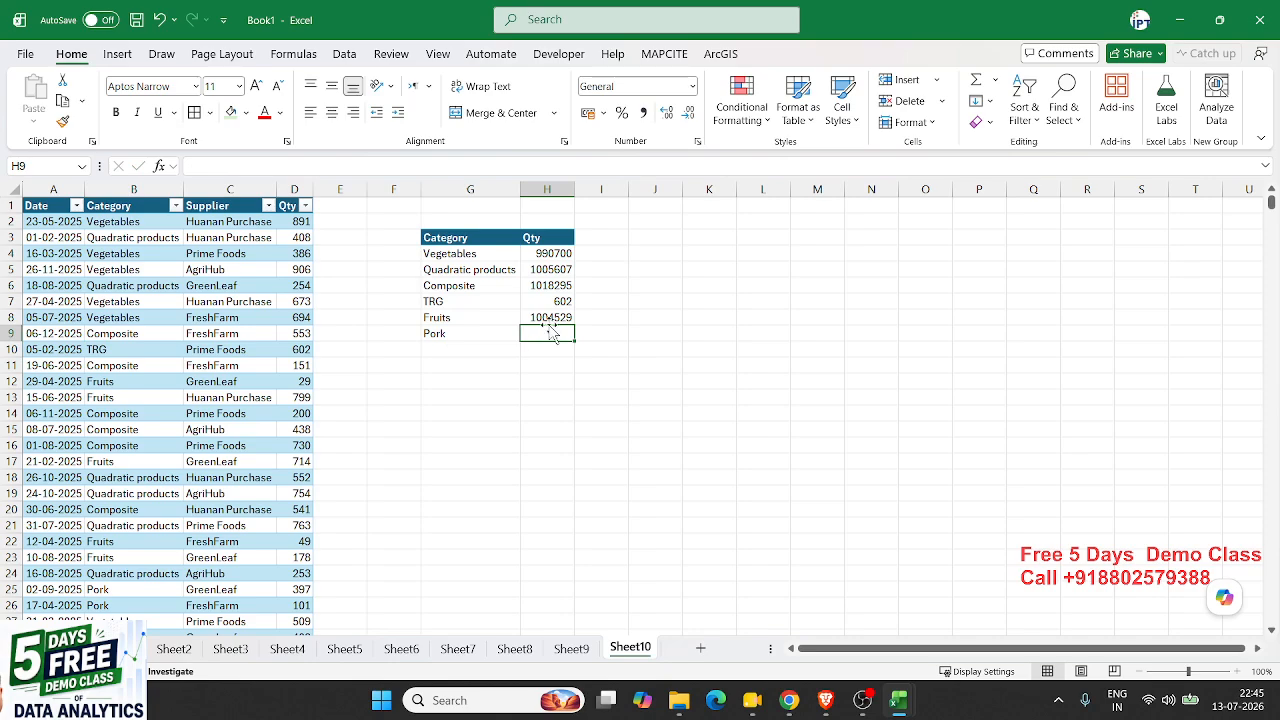
left_click(553, 317)
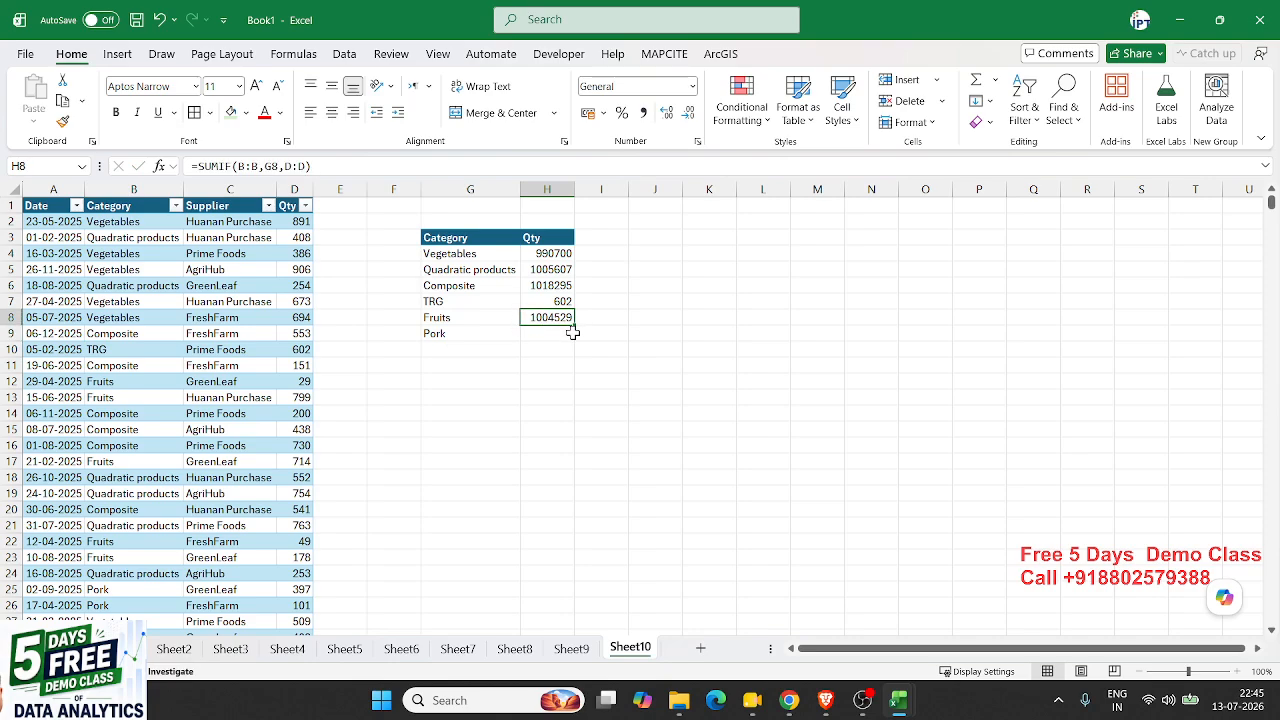
left_click_drag(573, 326, 570, 337)
- Delete the totals in H5:H9 and reopen G4's UNIQUE formula for editing
left_click(565, 270)
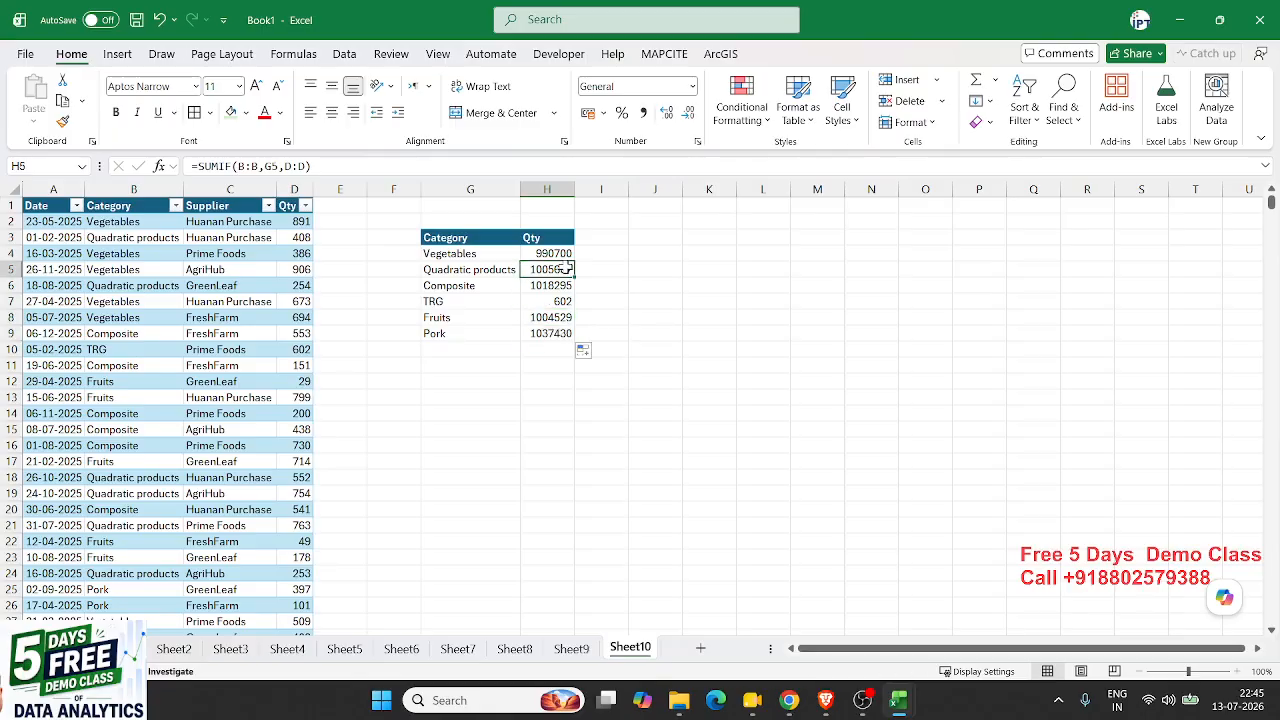
key("ctrl+shift+Down")
key("Delete")
key("Left")
key("Up")
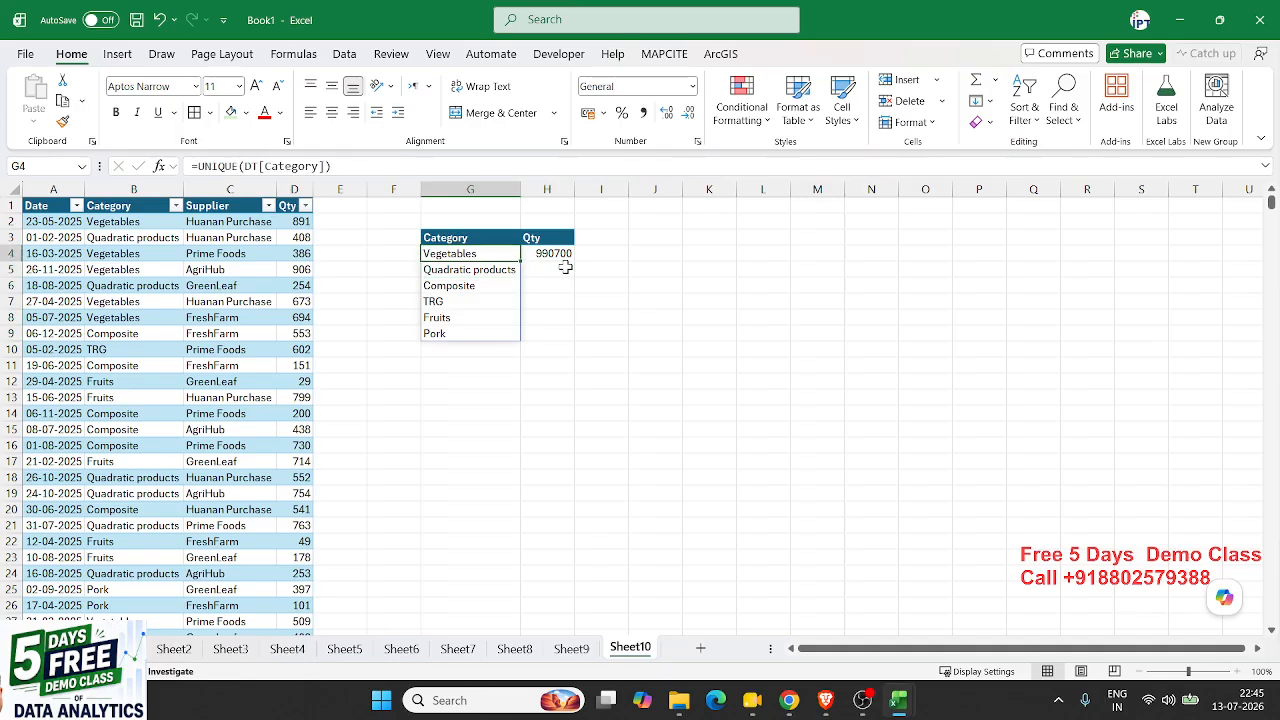
key("F2")
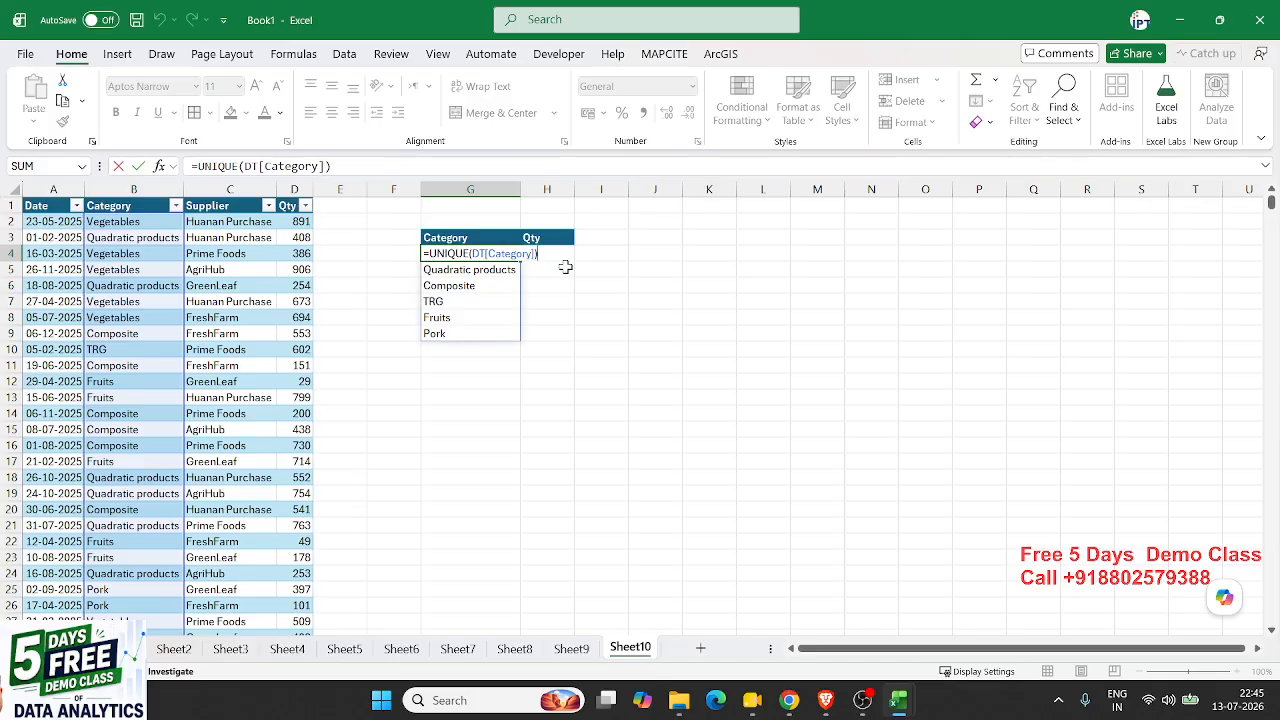
- Commit G4's UNIQUE formula and compare its spilled categories with the data's Category column
key("Return")
key("Up")
key("Right")
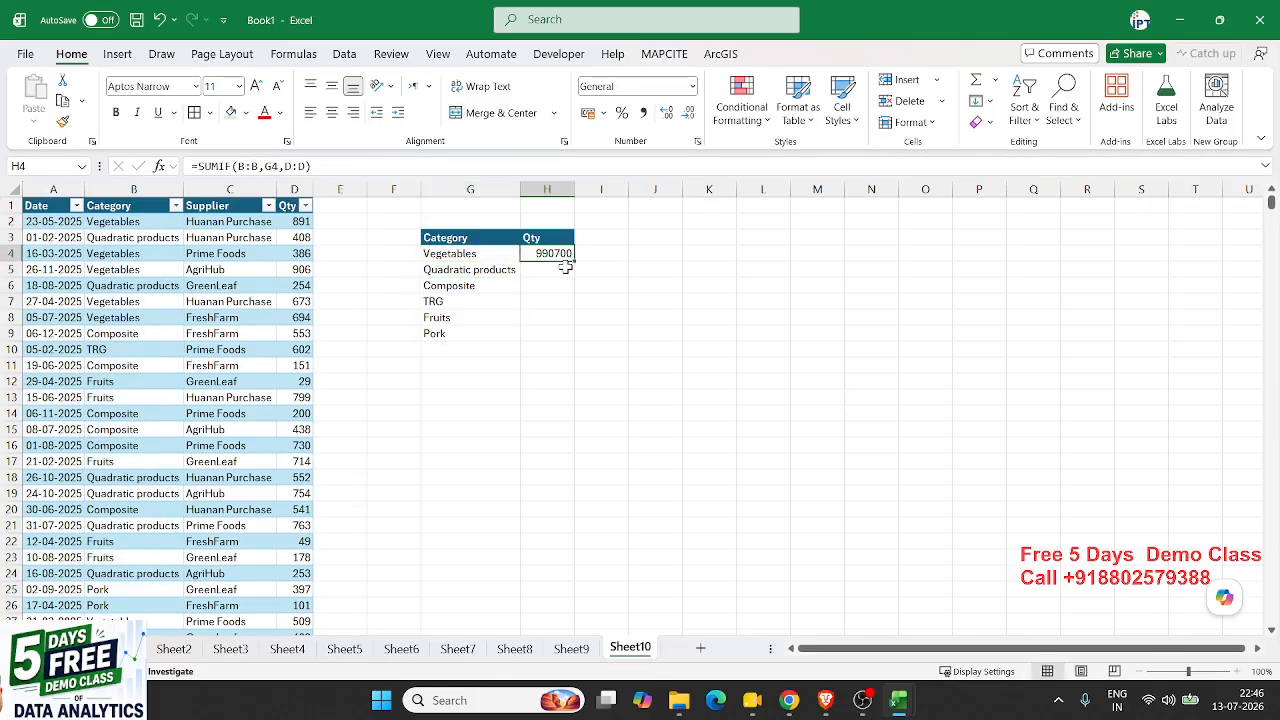
left_click_drag(470, 258, 470, 320)
left_click_drag(164, 242, 157, 331)
left_click(558, 256)
mouse_move(558, 256)
left_mouse_down()
mouse_move(569, 323)
mouse_move(554, 254)
left_mouse_up()
- Change H4 to =SUMIF(B:B,G4#,D:D) so totals spill for every category
double_click(554, 254)
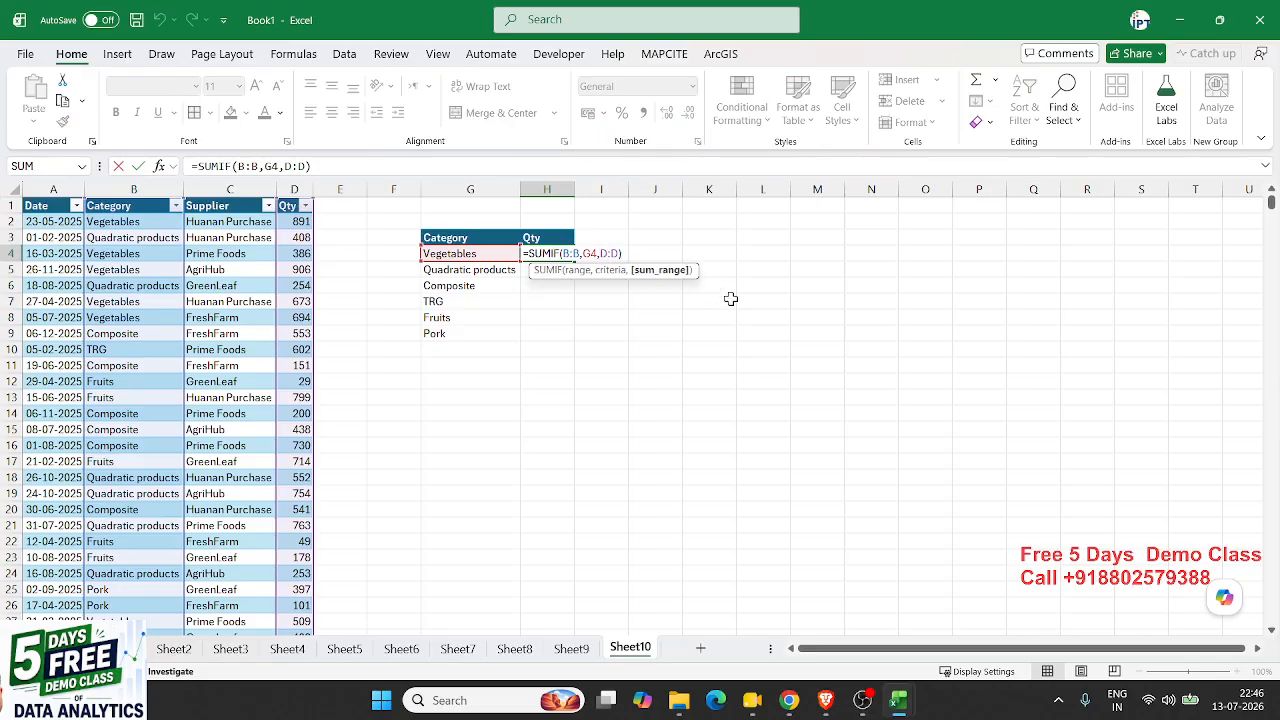
left_click(597, 253)
type("#")
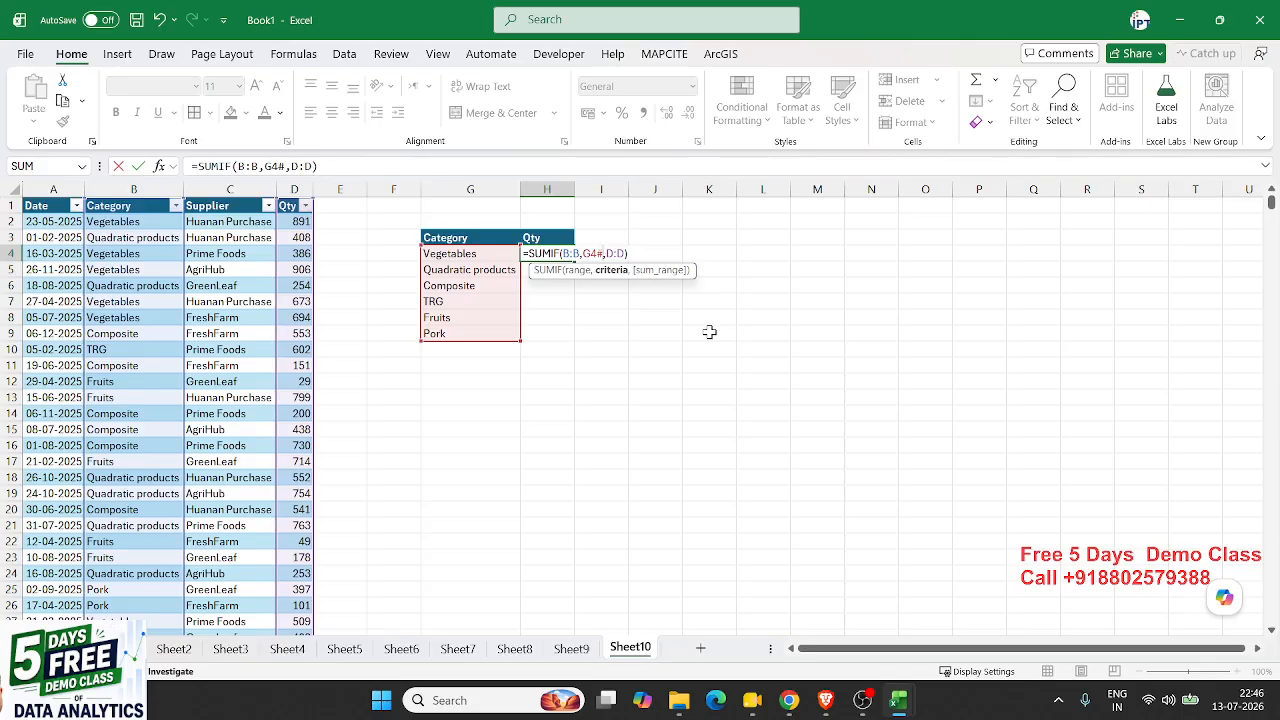
key("Return")
key("Up")
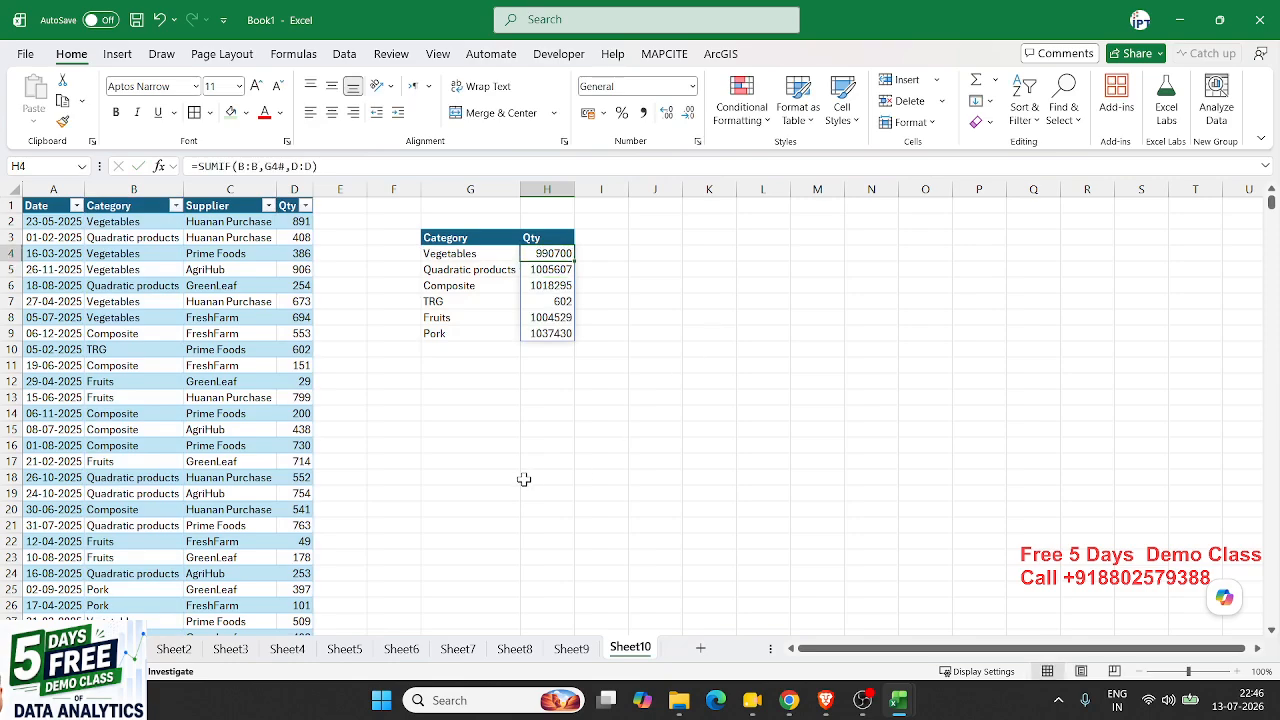
left_click(156, 444)
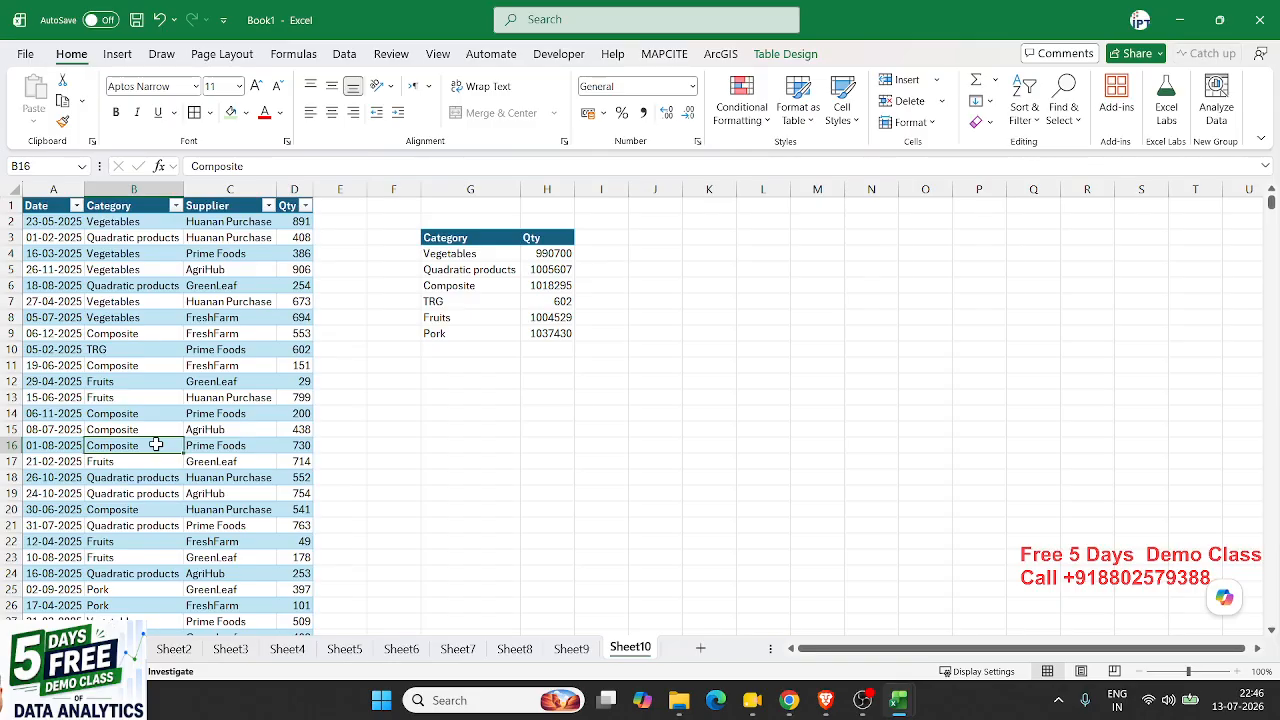
- Recategorise row 16 as Ops, check the spilled H10 and G4 results, and select both summary headers
type("Ops")
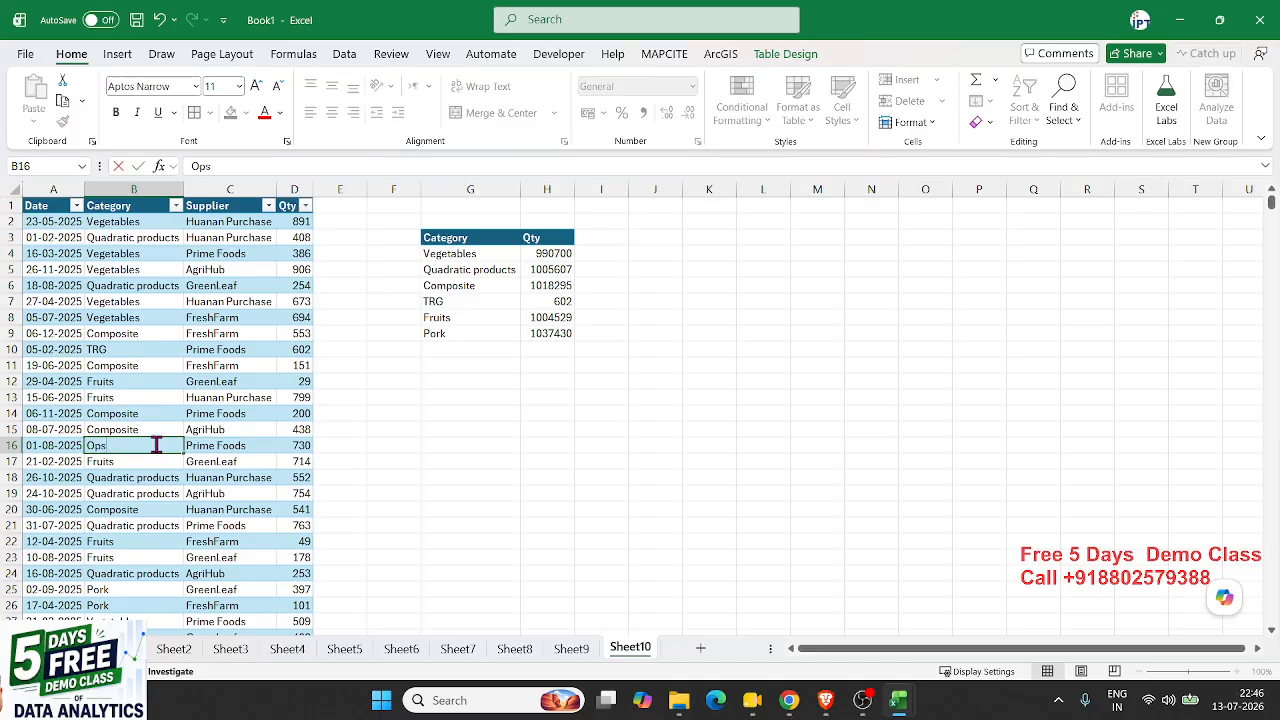
key("Return")
left_click(576, 346)
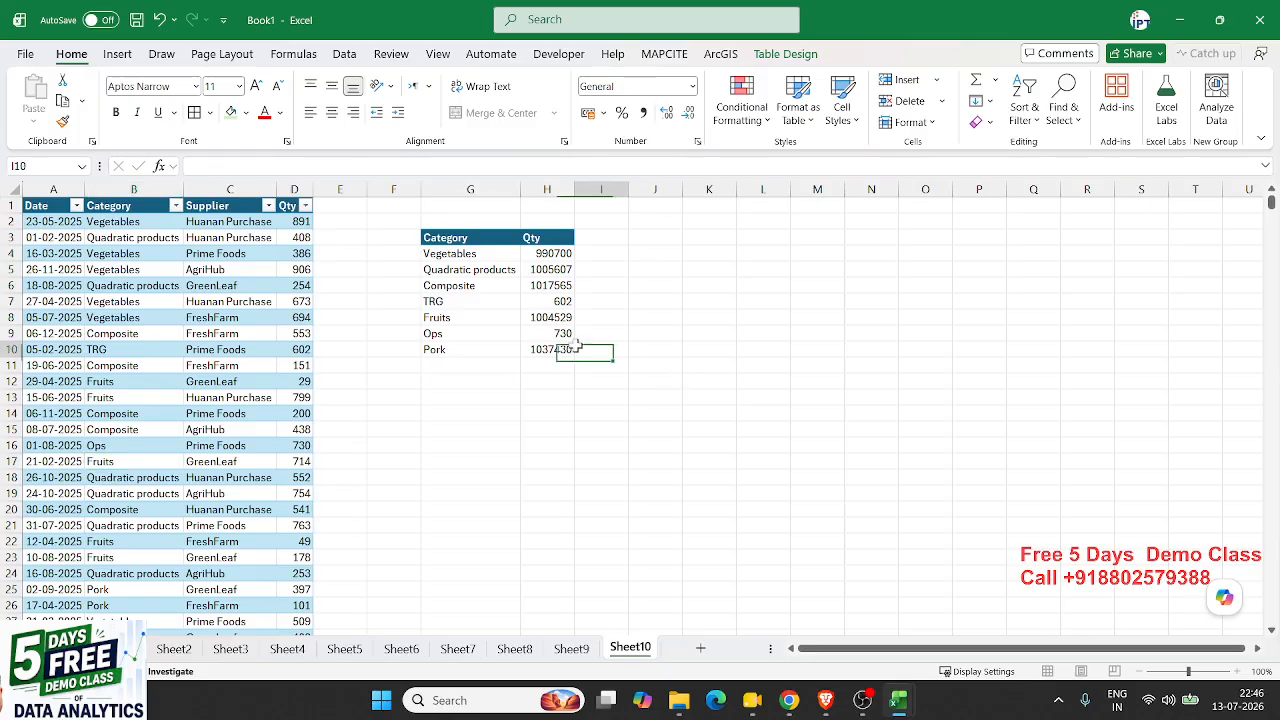
left_click(556, 349)
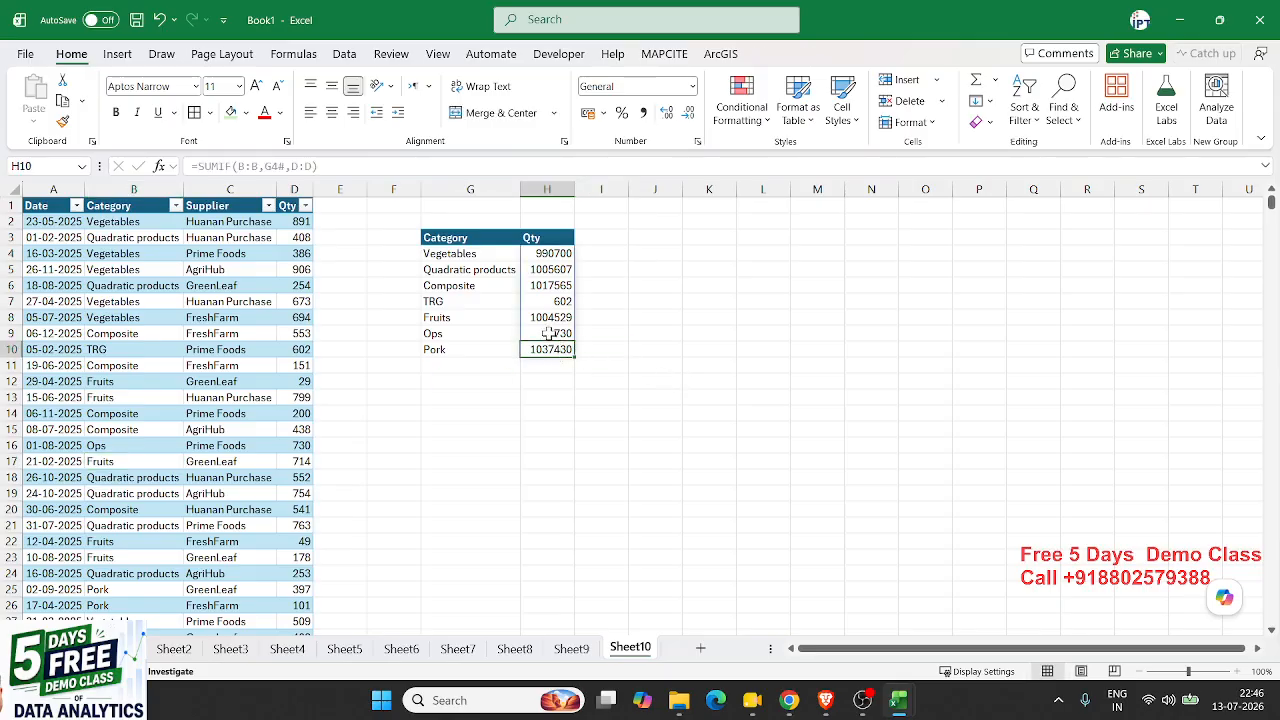
left_click(474, 254)
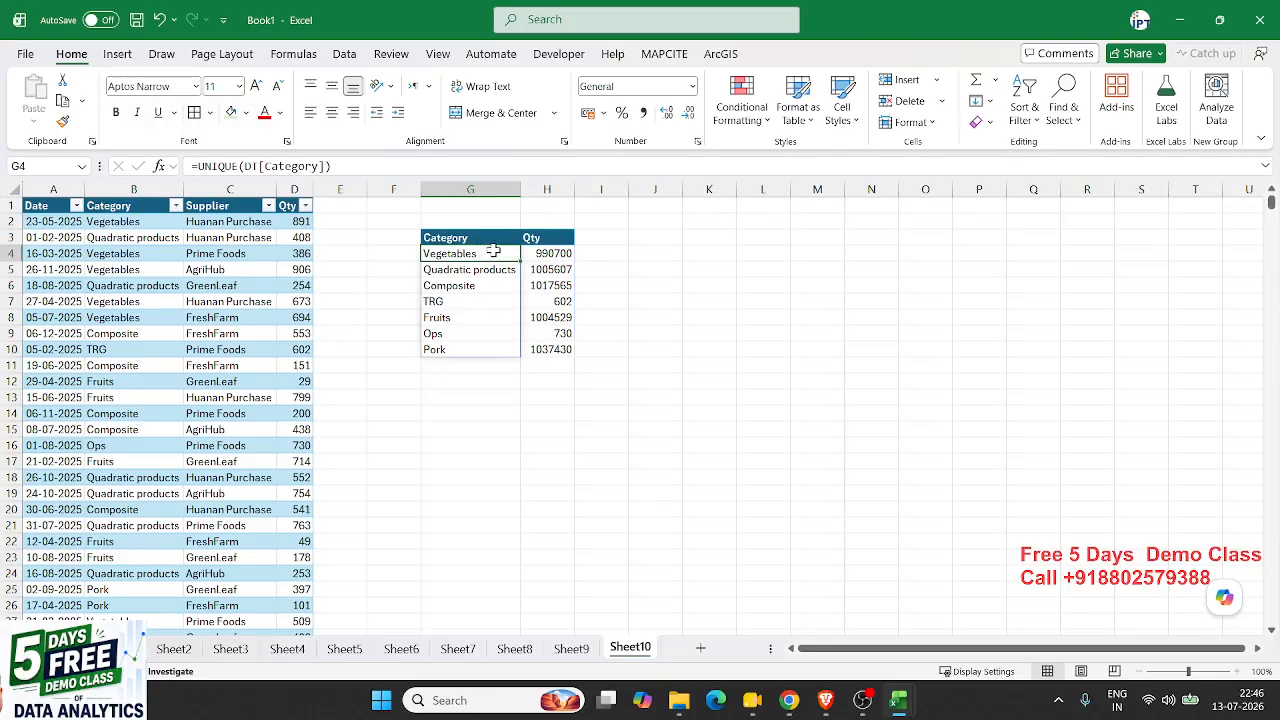
left_click(579, 254)
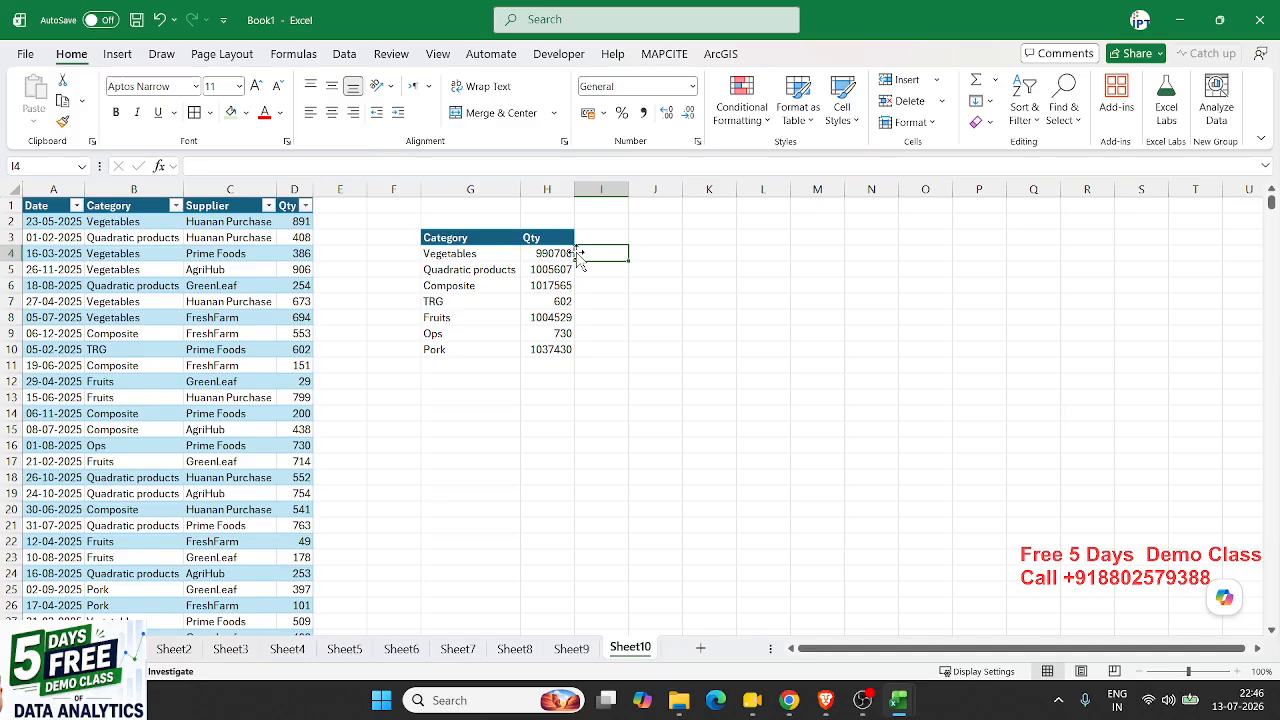
left_click(491, 237)
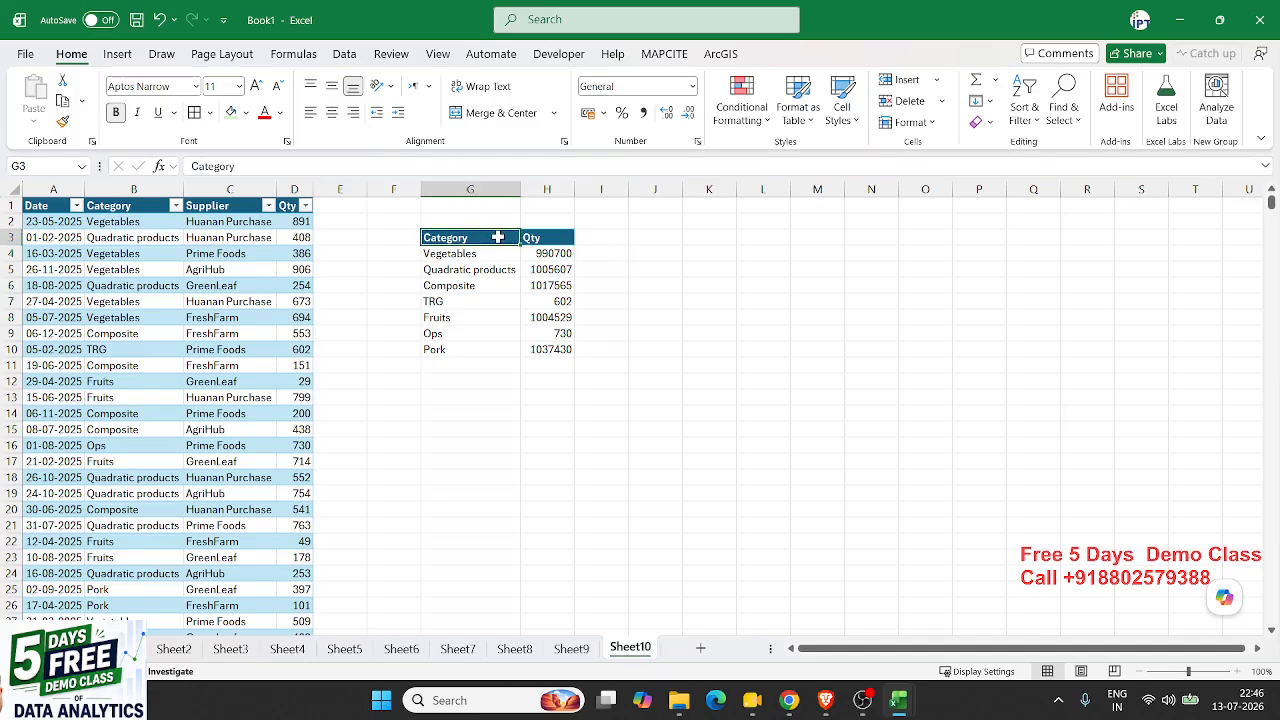
left_click_drag(498, 237, 529, 240)
- Copy the Category and Qty headers into K3:L3
key("ctrl+c")
left_click(714, 240)
key("ctrl+v")
left_click(468, 252)
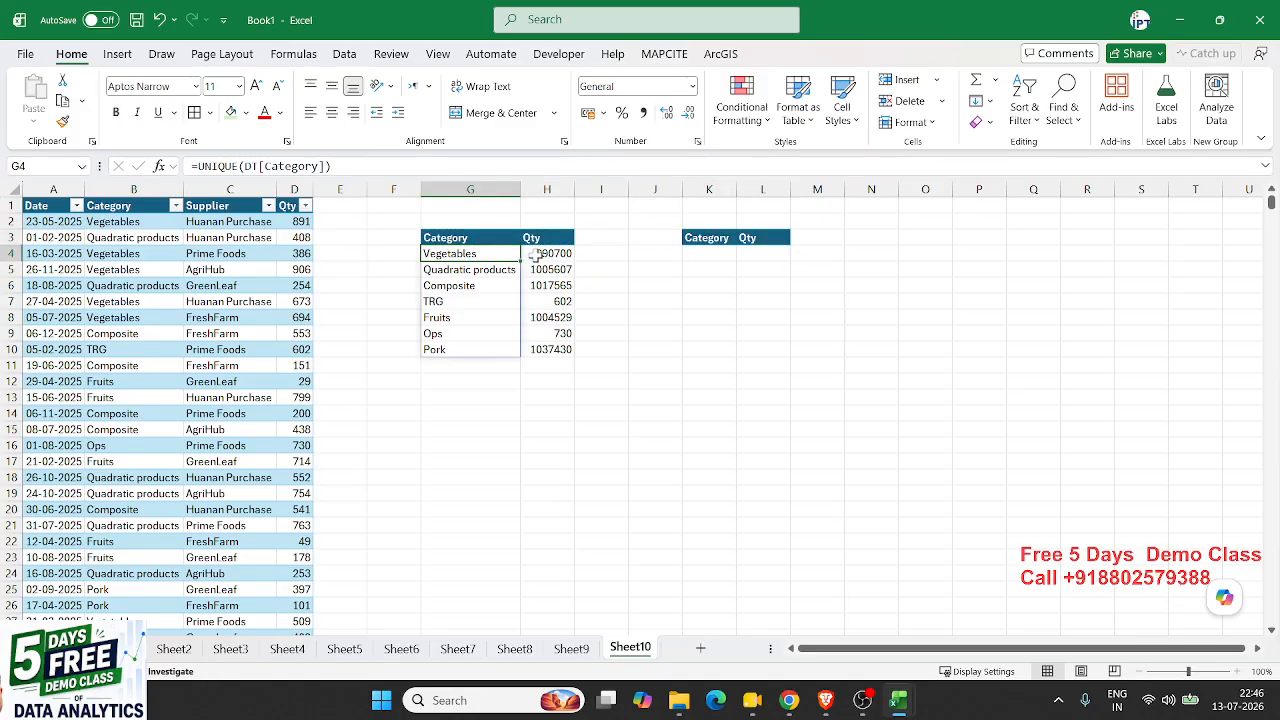
left_click_drag(720, 253, 757, 352)
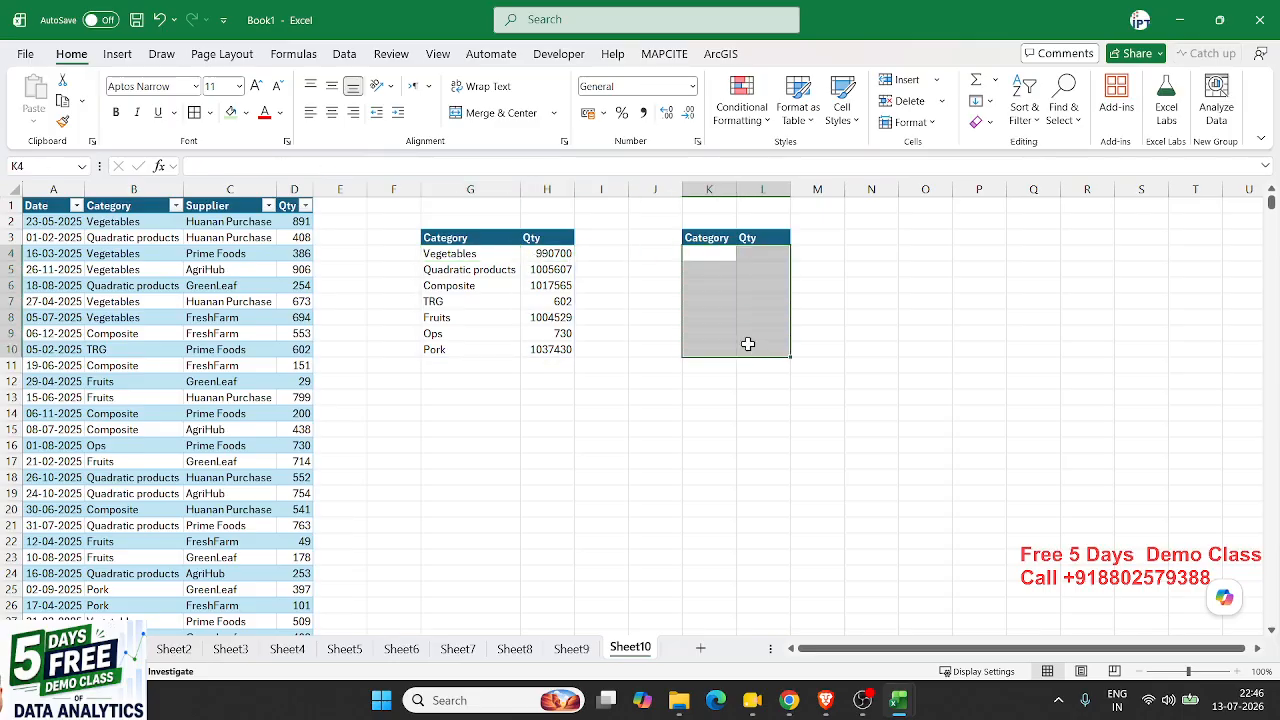
left_click(492, 255)
- Begin an HSTACK(UNIQUE formula in K4, then cancel it
left_click(705, 255)
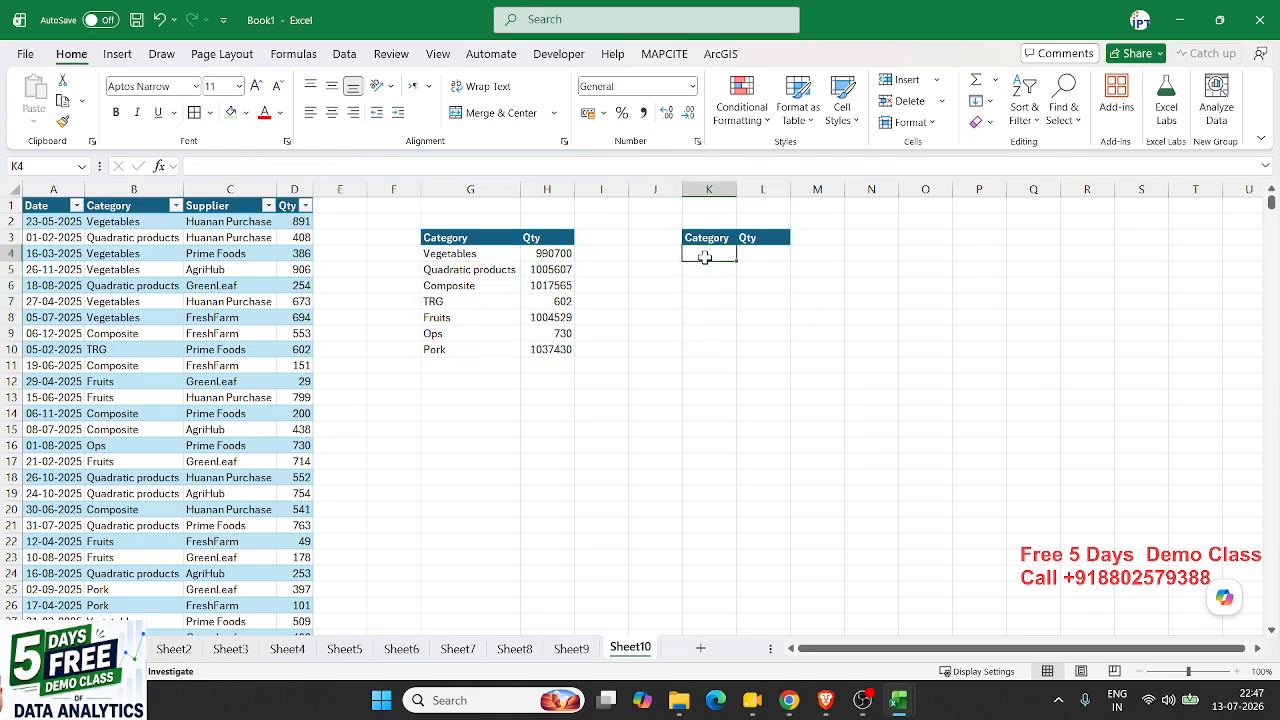
type("=sh")
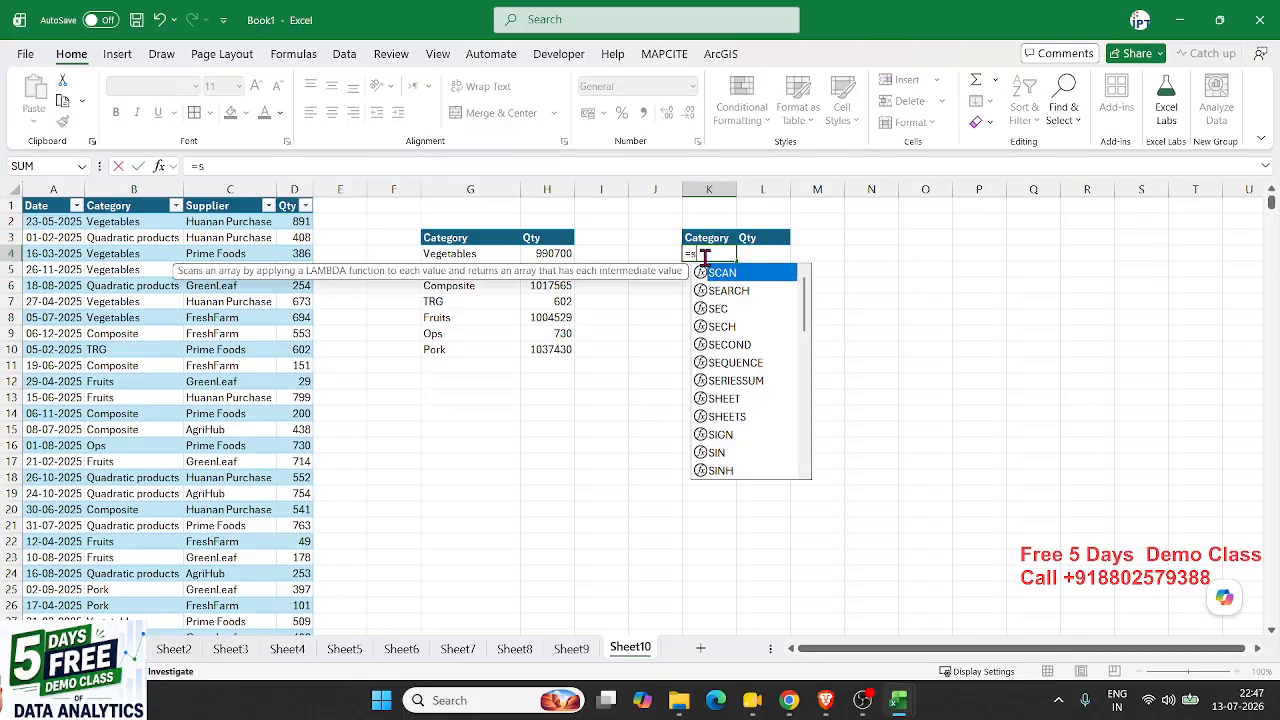
key("BackSpace")
key("BackSpace")
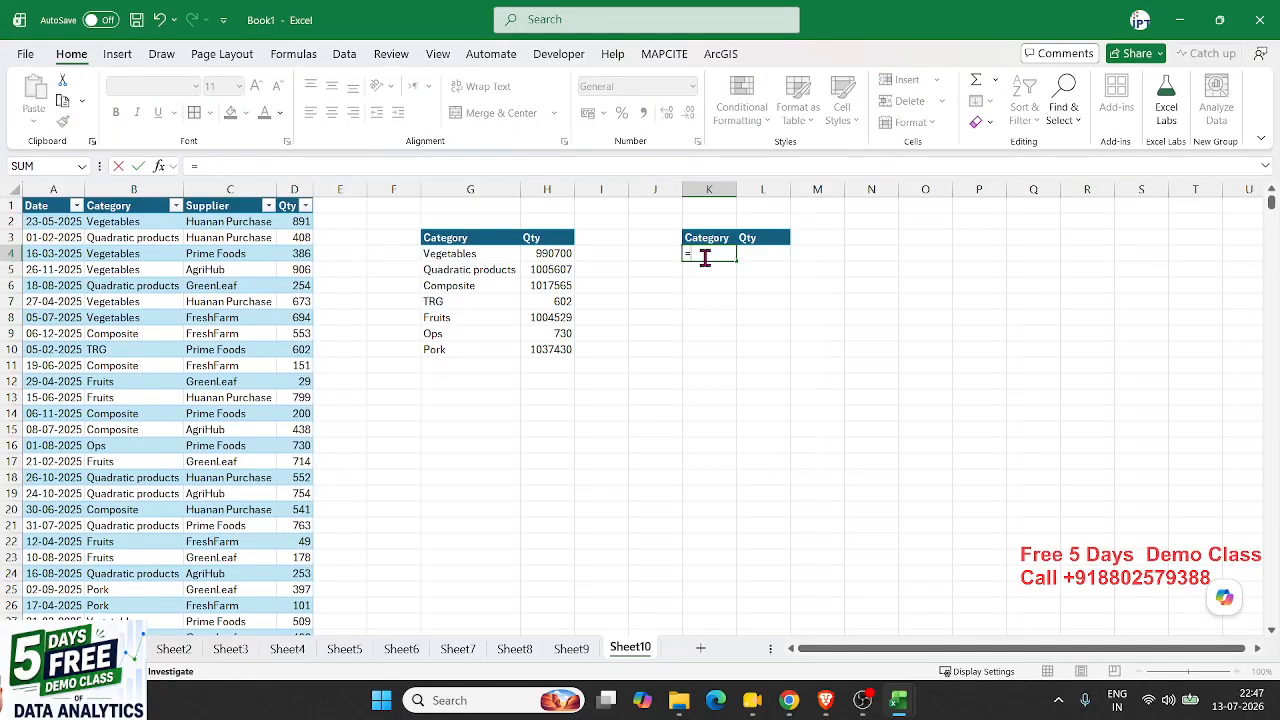
type("hs")
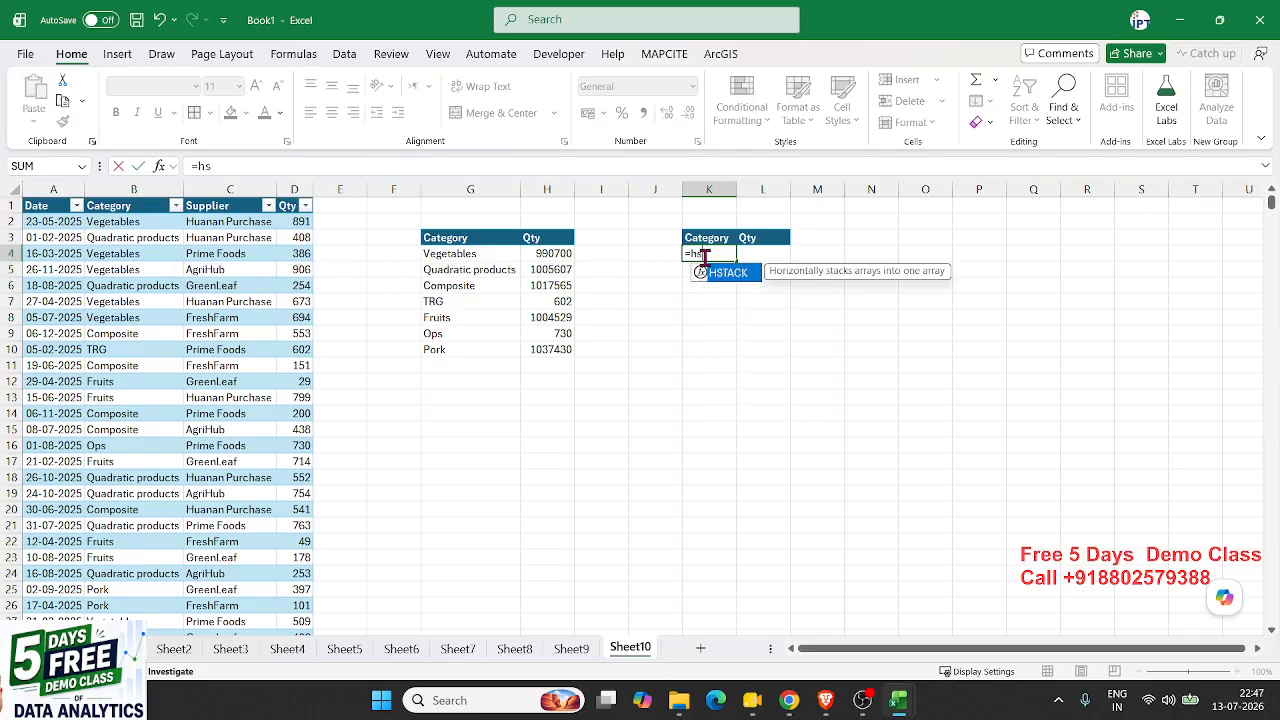
key("Tab")
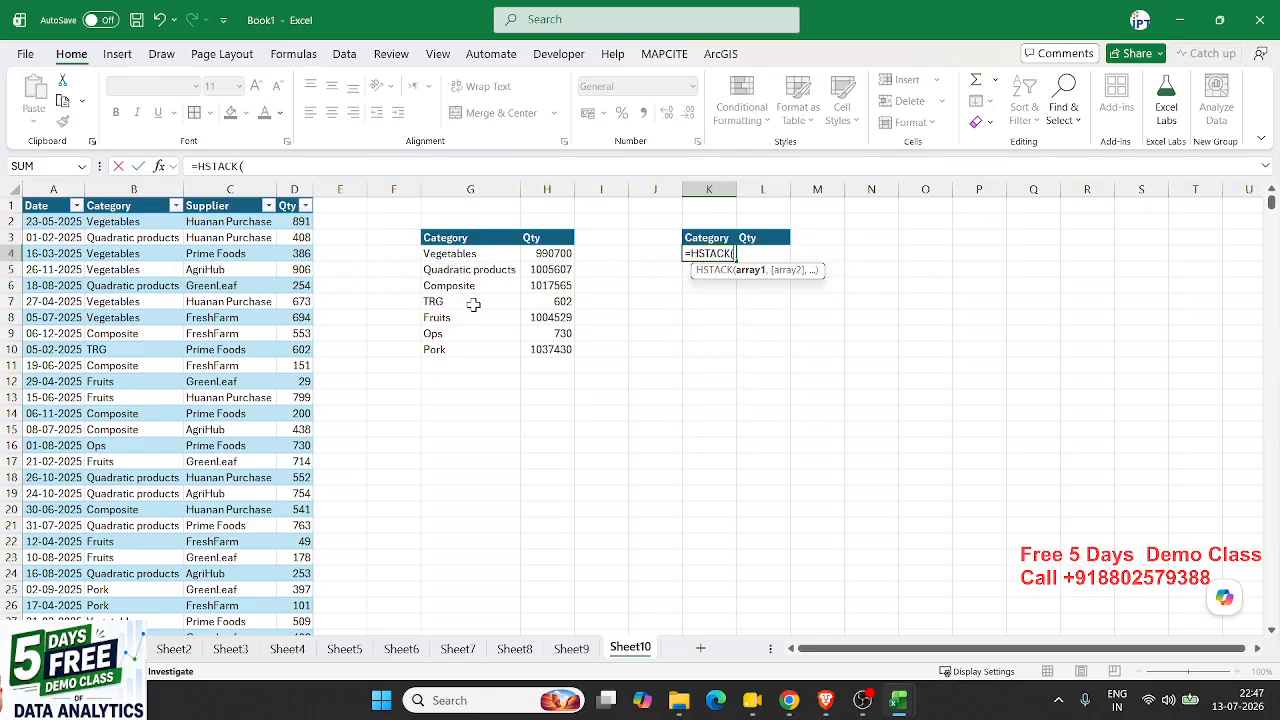
type("uni")
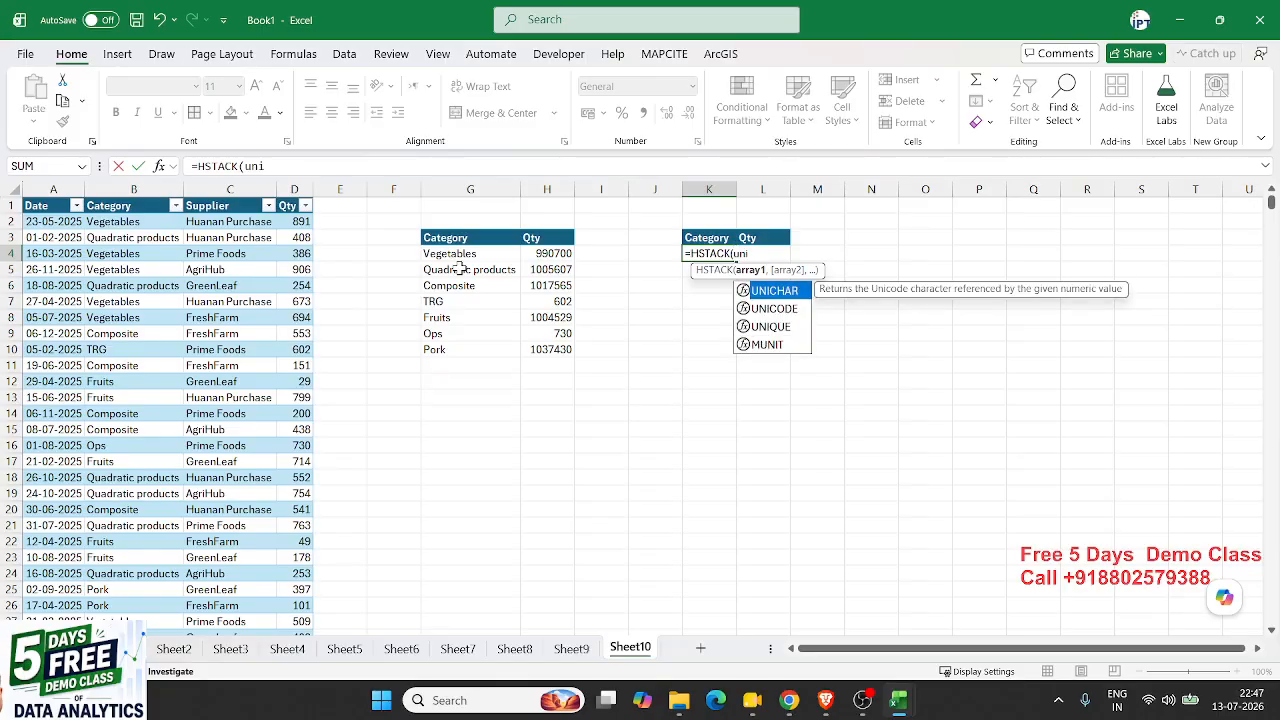
key("Down")
key("Down")
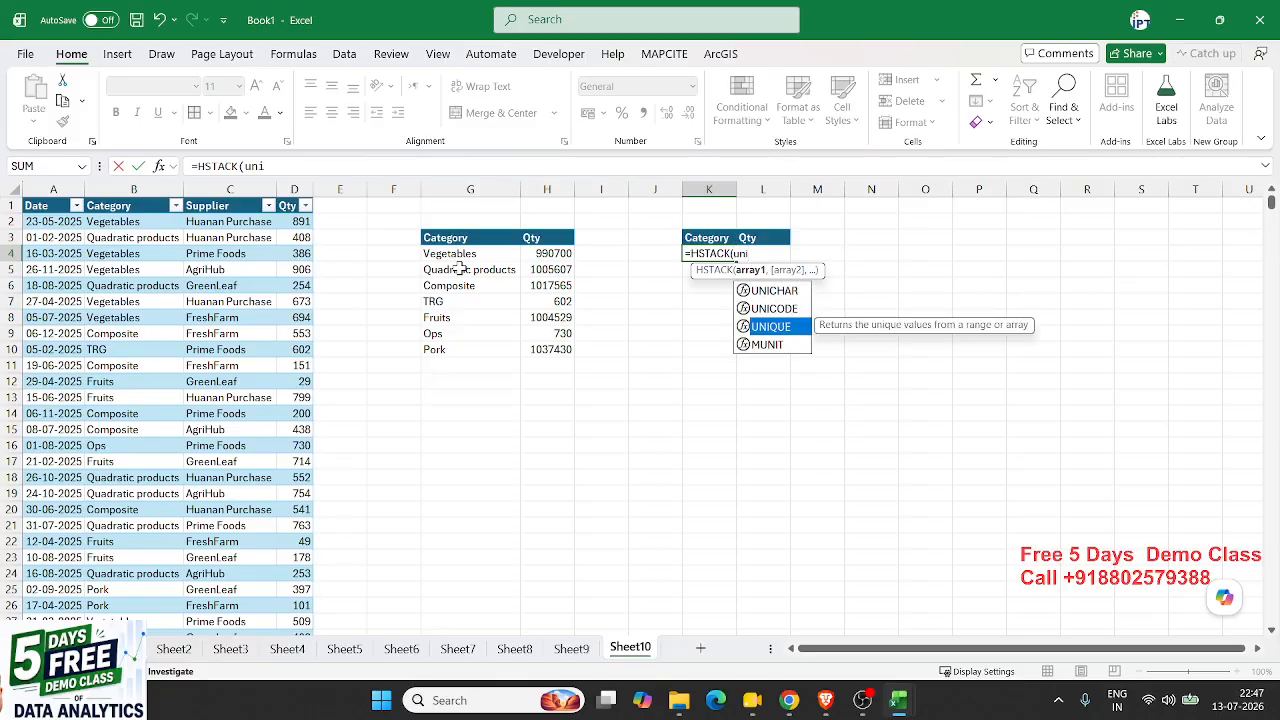
key("Tab")
key("Escape")
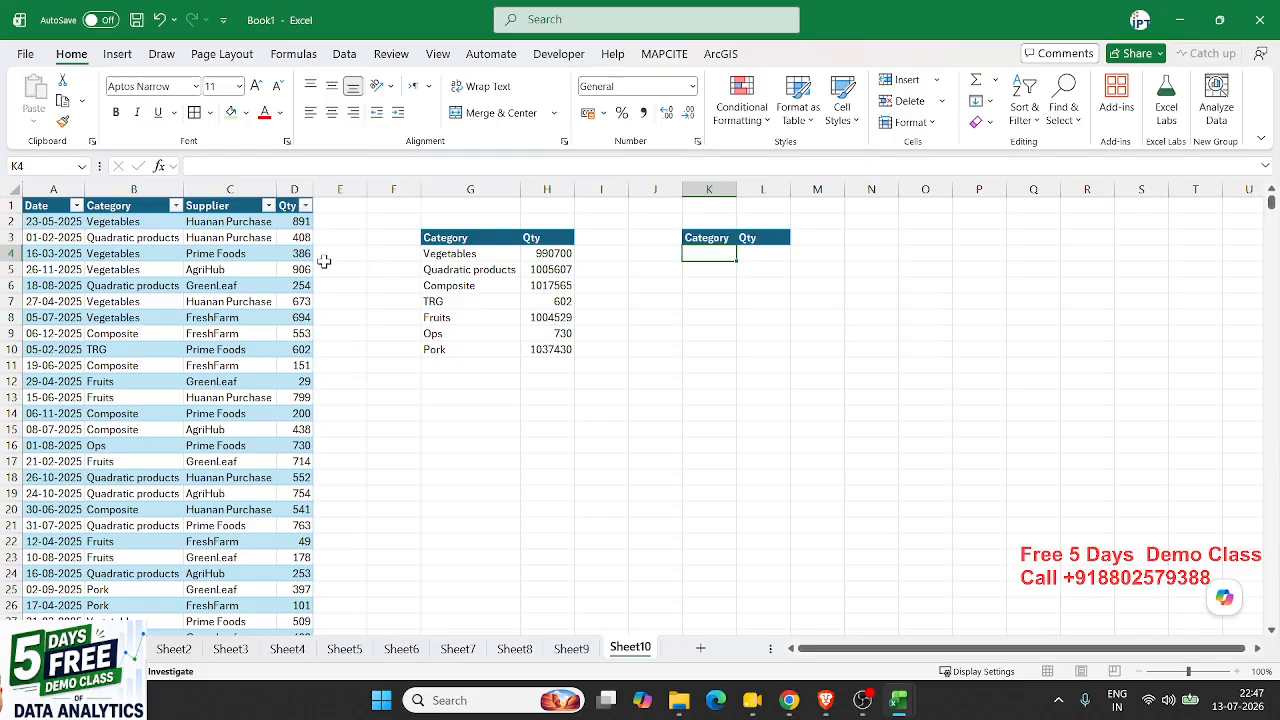
- Copy the =UNIQUE(DT[Category]) formula text from G4
left_click(490, 254)
left_click(340, 166)
left_click_drag(340, 166, 165, 166)
key("ctrl+c")
key("Escape")
- Enter =HSTACK(UNIQUE(DT[Category])) in K4 and accept Excel's correction
double_click(688, 255)
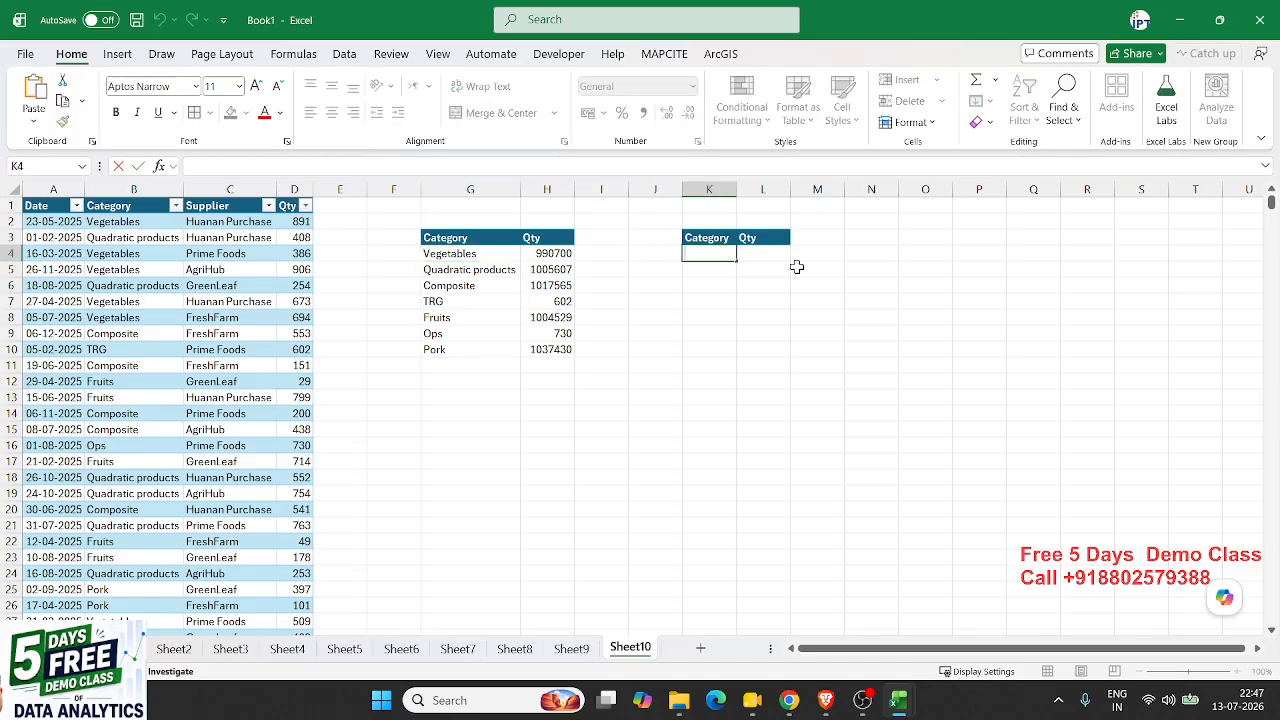
type("=st")
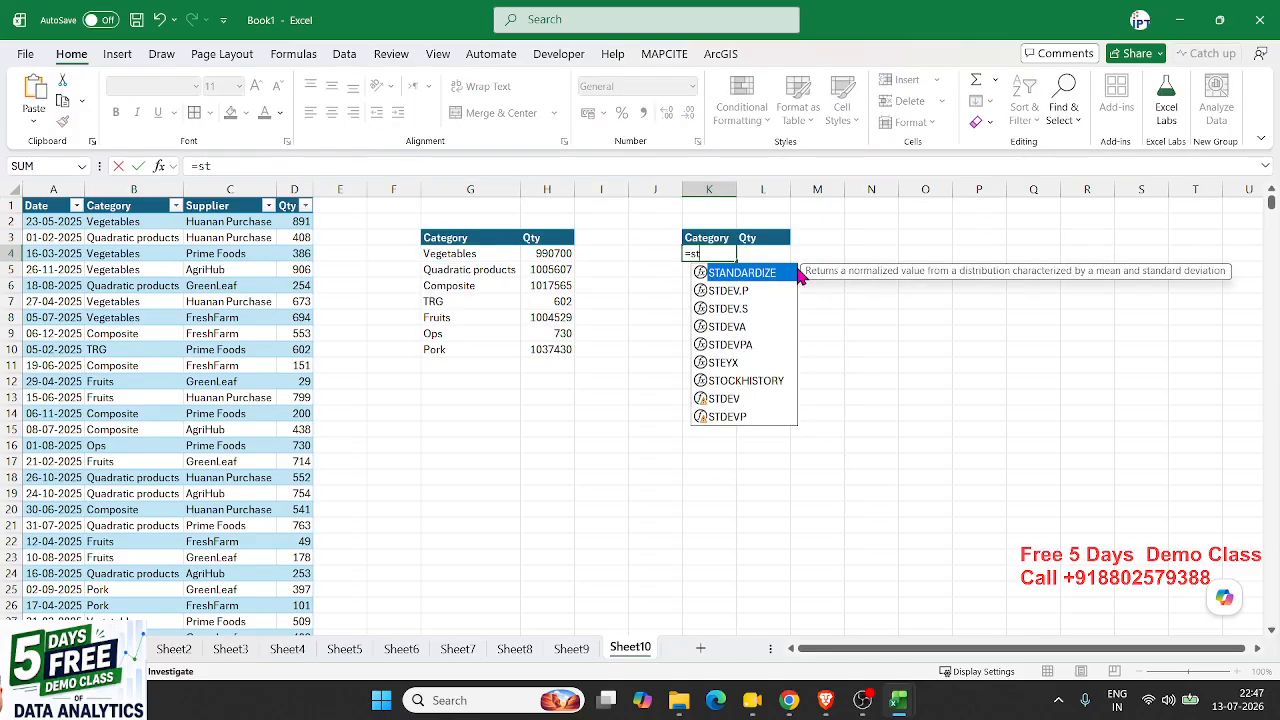
key("BackSpace")
key("BackSpace")
type("h")
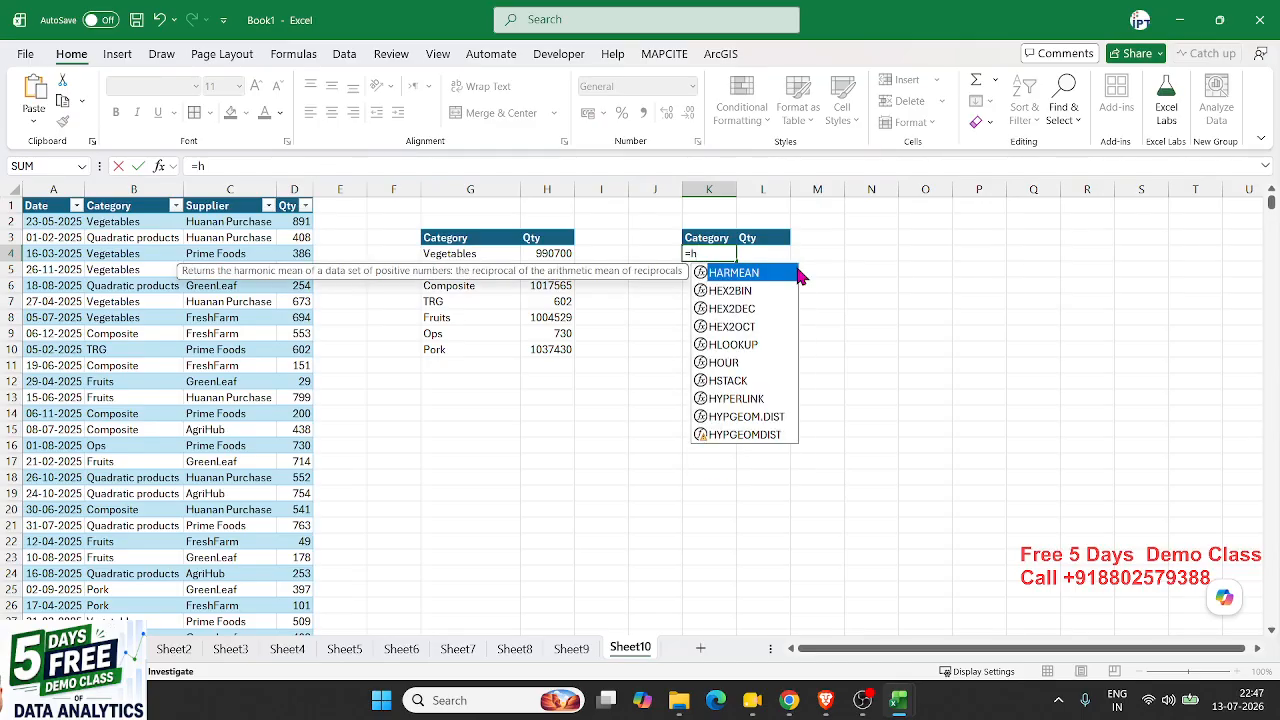
type("s")
key("Tab")
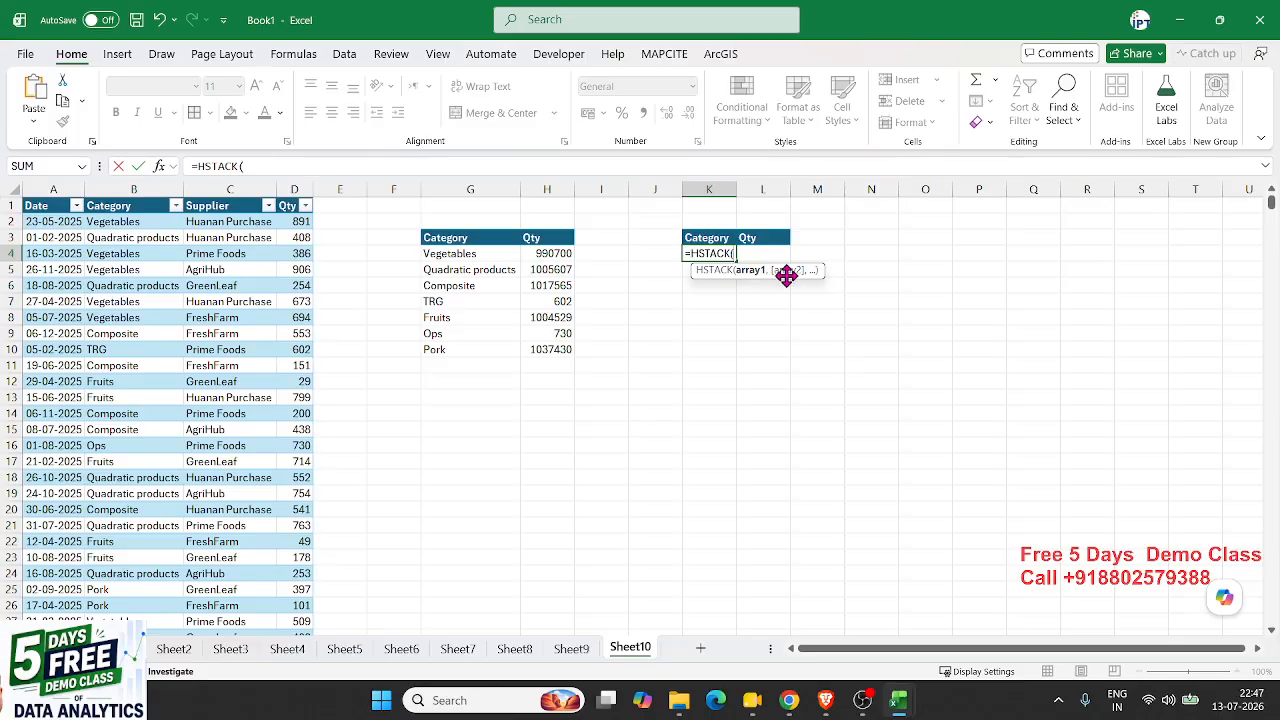
key("ctrl+v")
key("BackSpace")
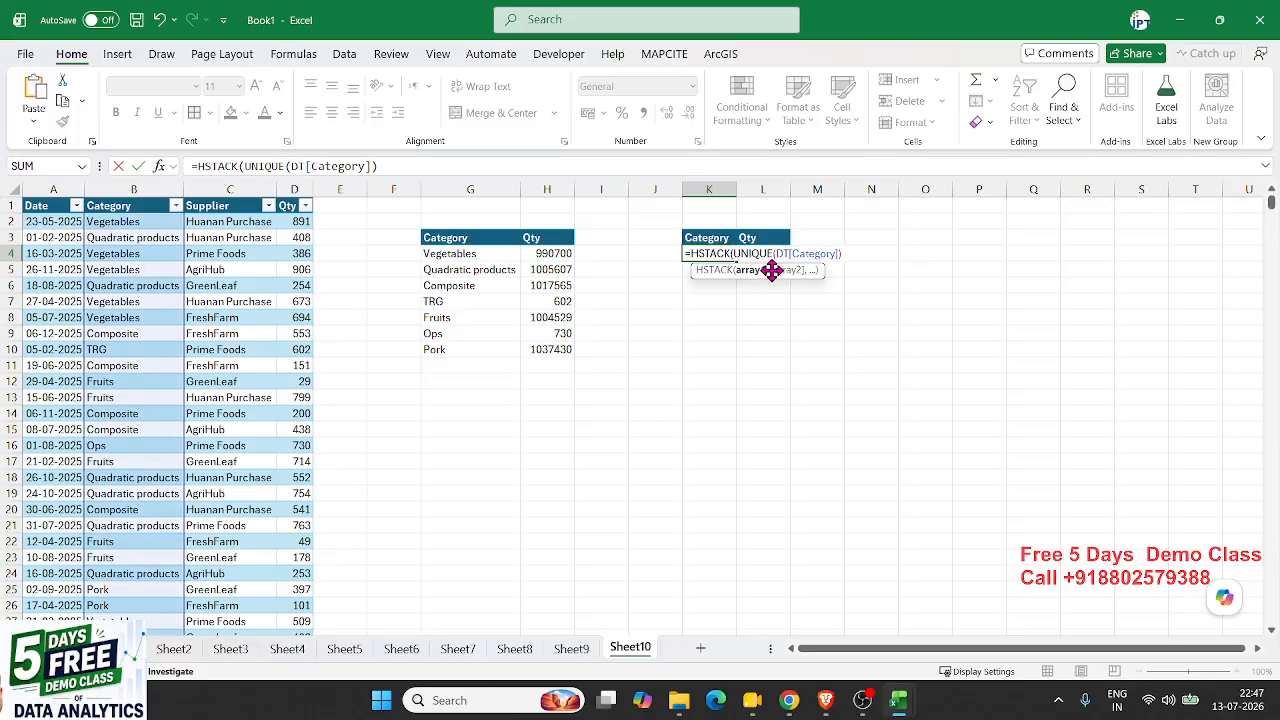
type(",")
key("Return")
key("Return")
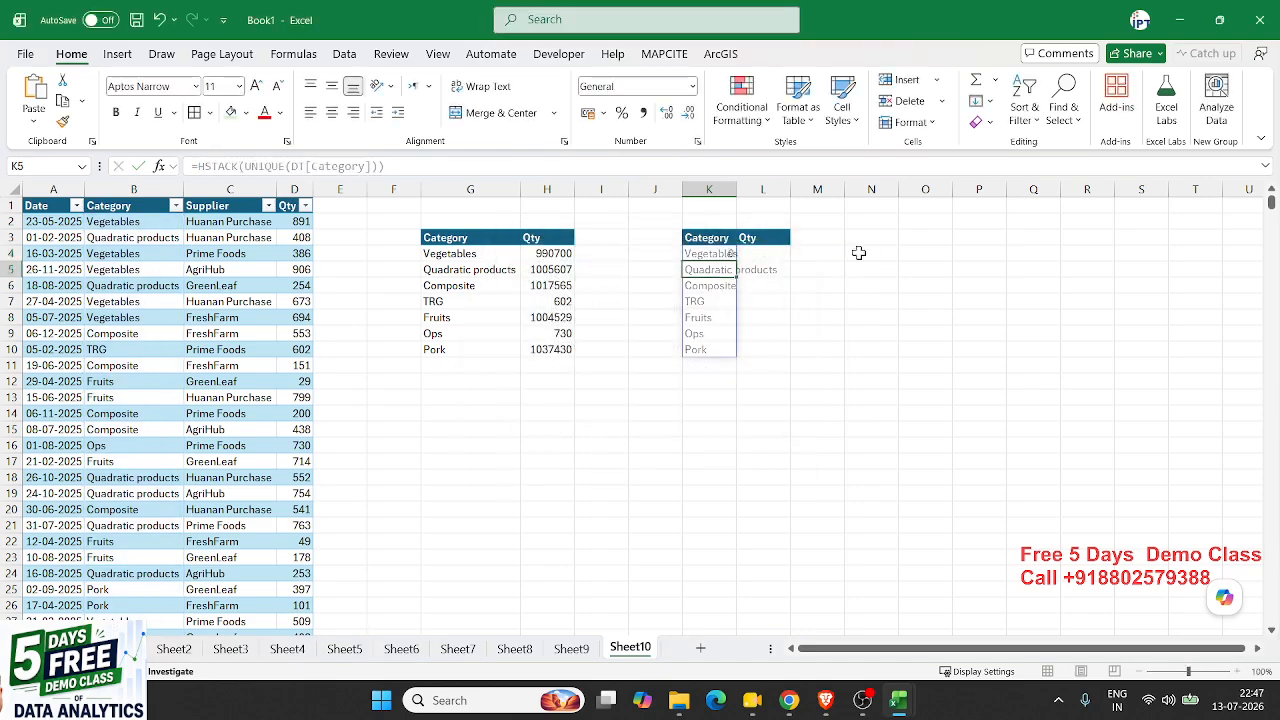
- Paste H4's SUMIF(B:B,G4#,D:D) into K4's HSTACK formula as the second argument
left_click(530, 254)
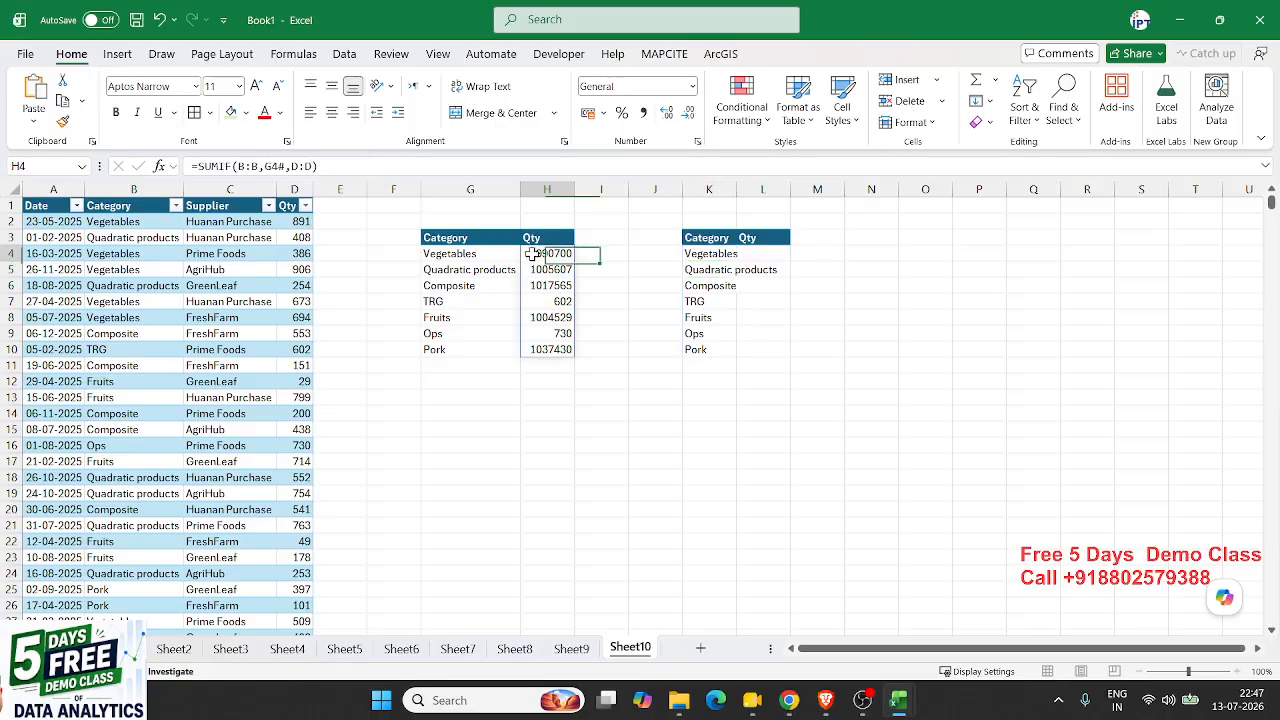
left_click_drag(375, 170, 135, 152)
key("Escape")
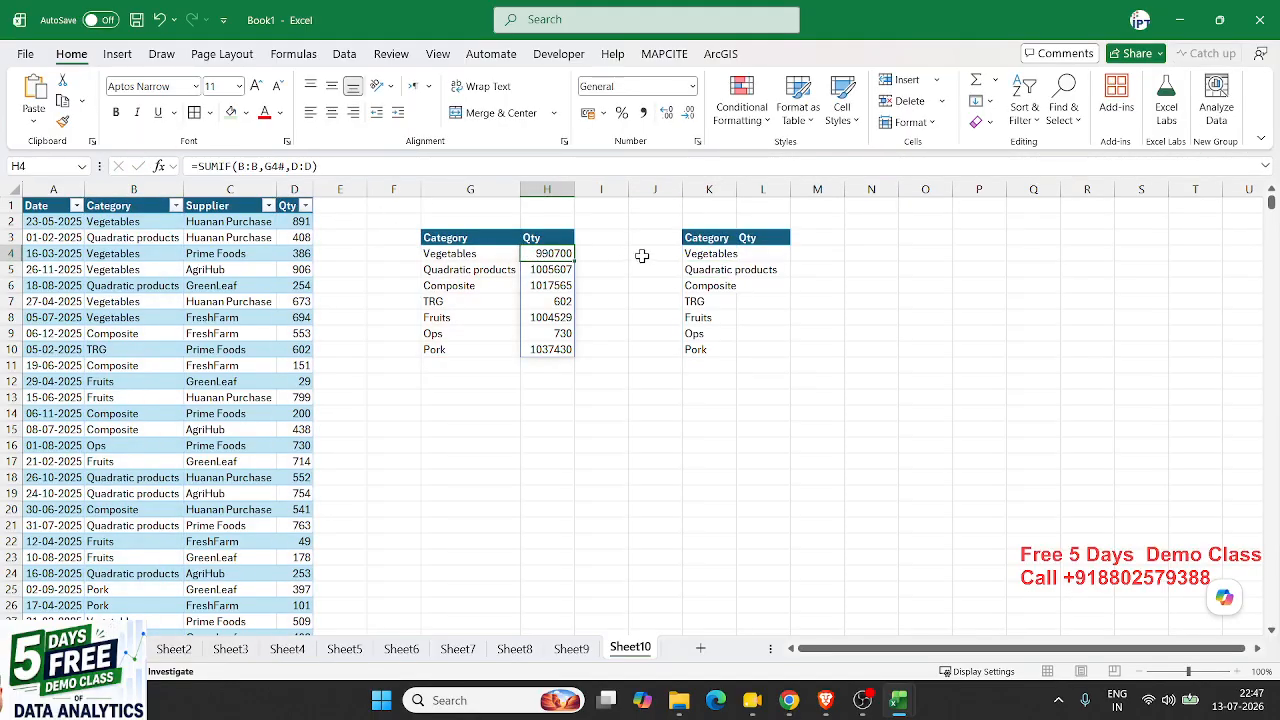
double_click(704, 253)
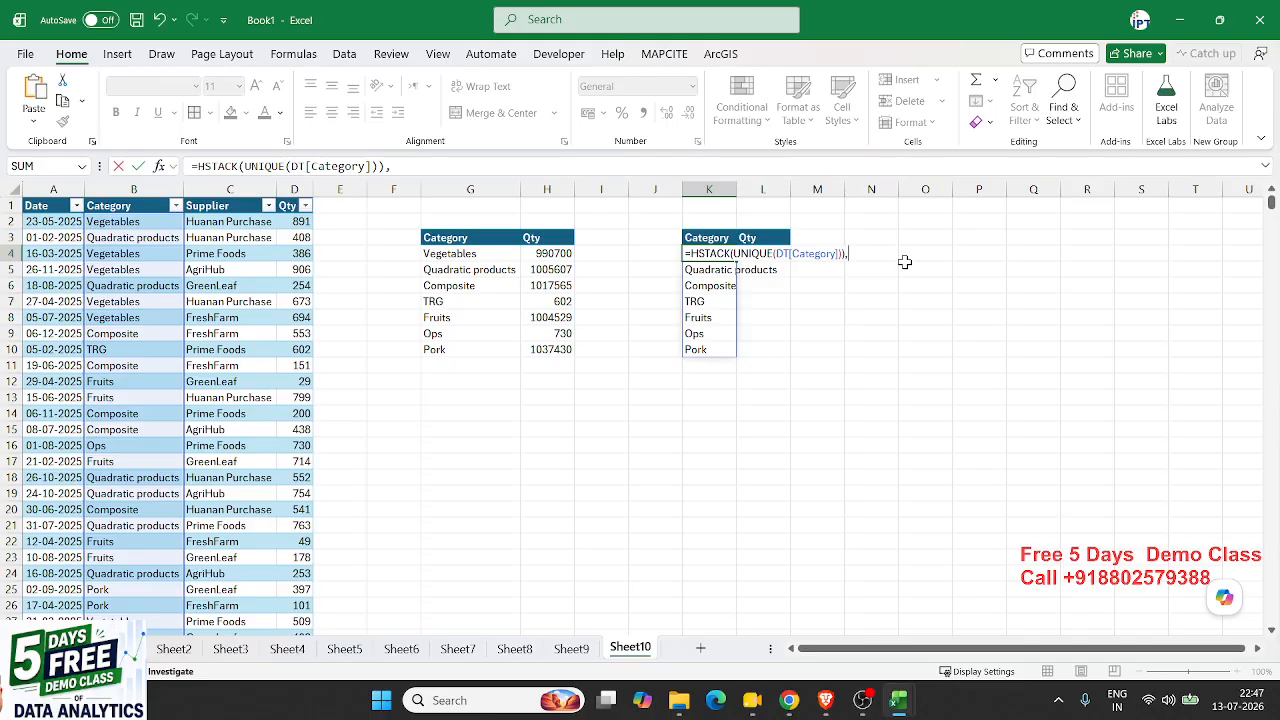
key("ctrl+v")
key("Return")
key("Return")
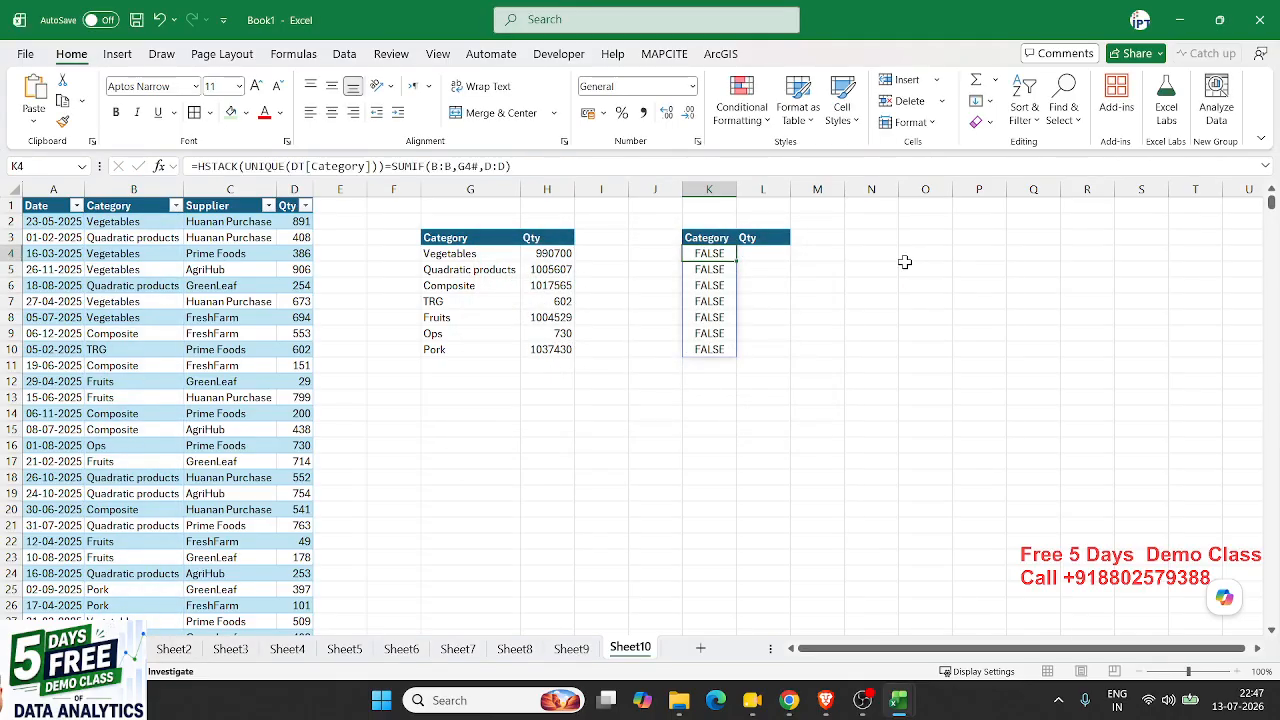
- Fix the brackets so K4 reads =HSTACK(UNIQUE(DT[Category]),SUMIF(B:B,G4#,D:D))
left_click(389, 166)
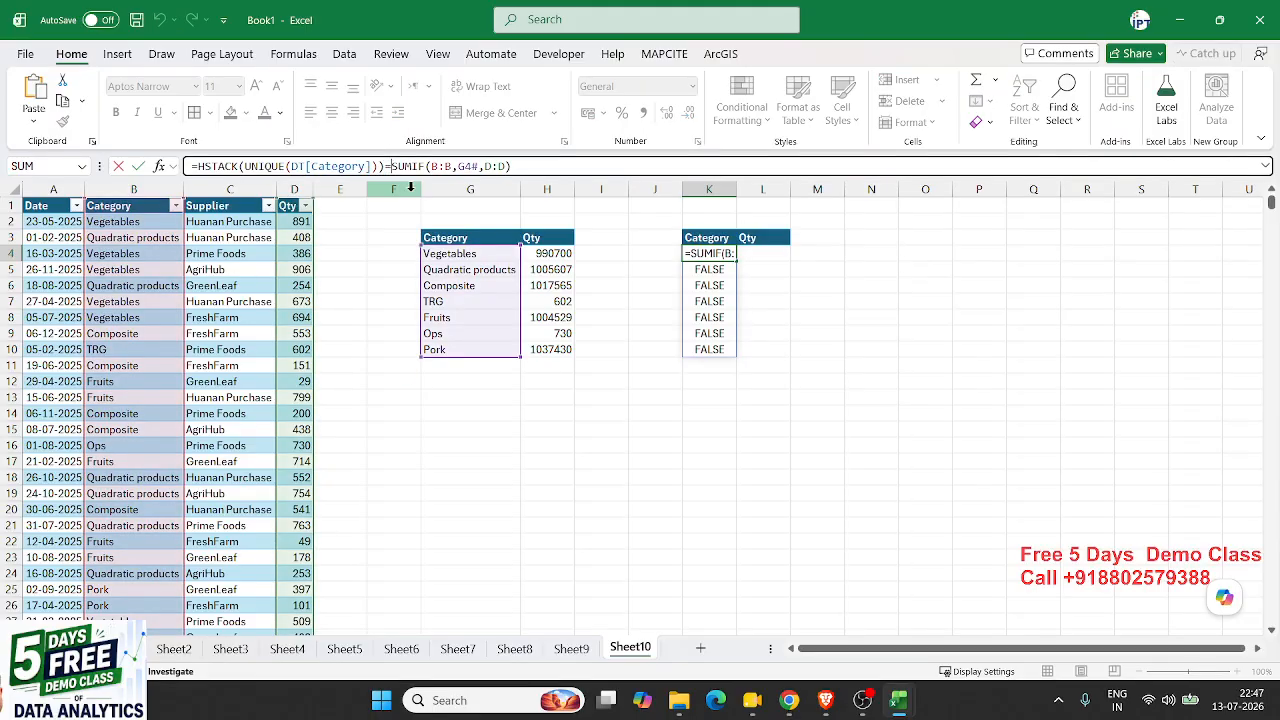
key("BackSpace")
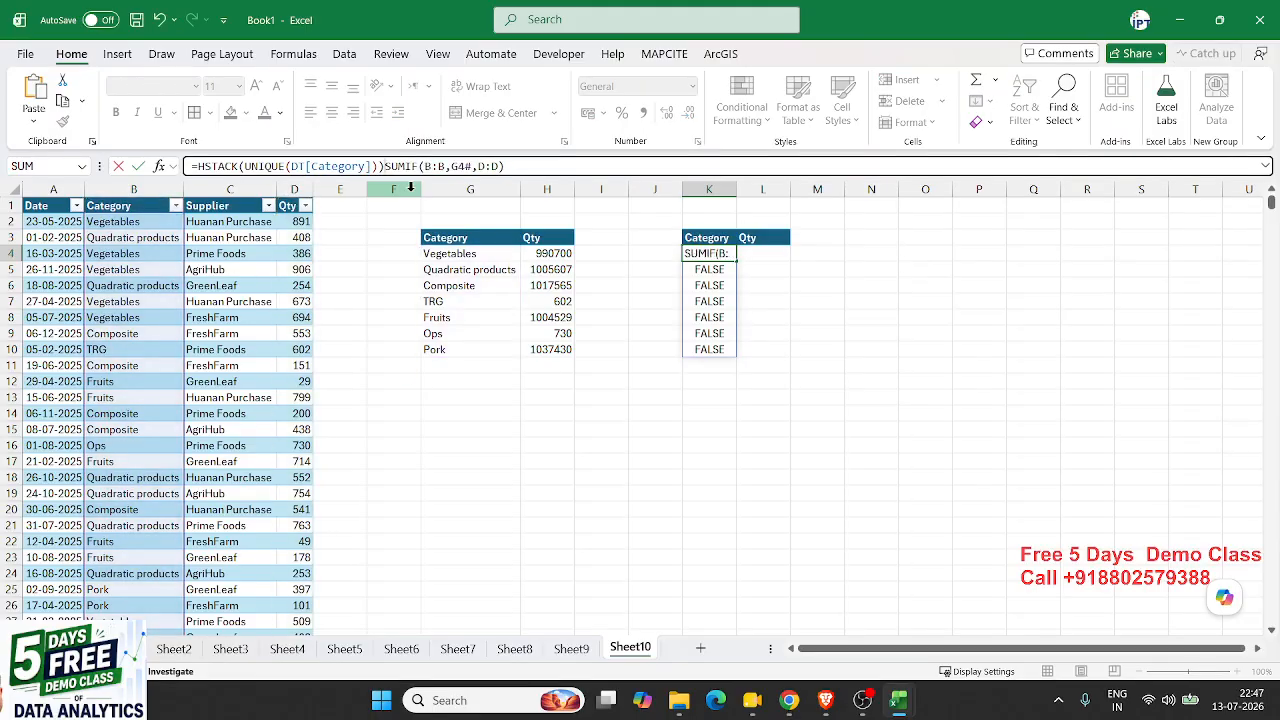
key("BackSpace")
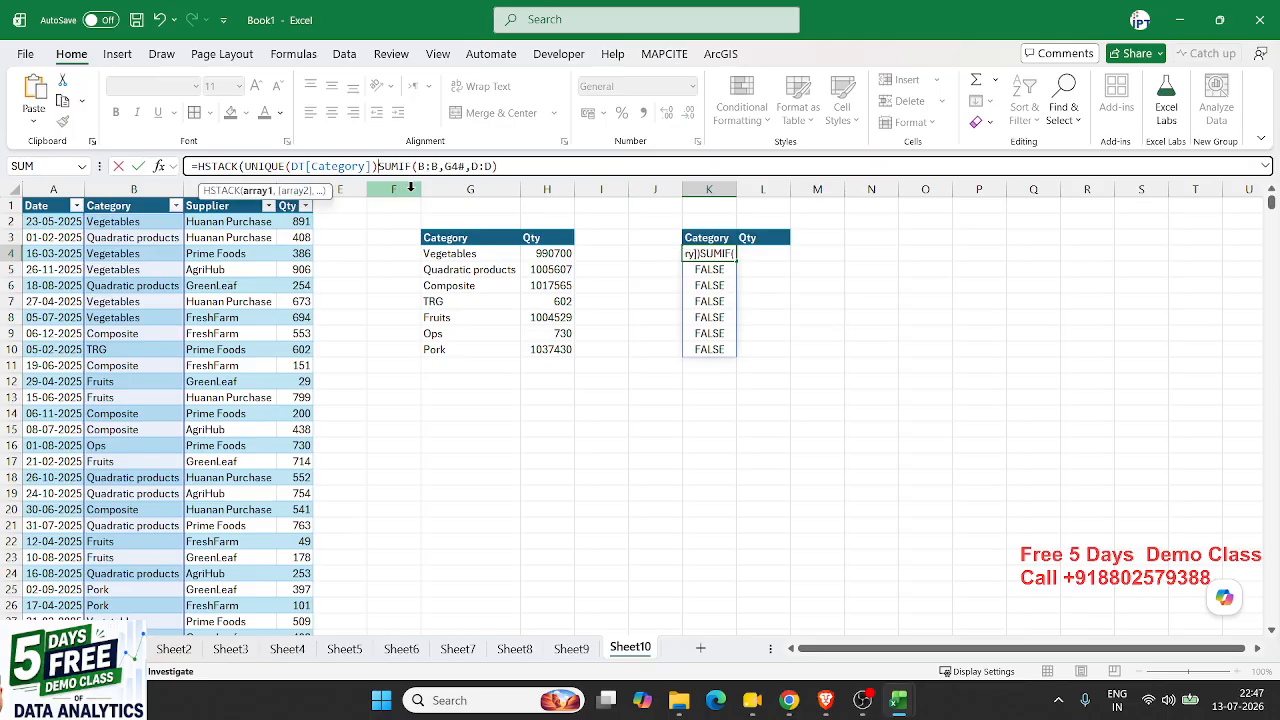
type(",")
key("Return")
key("Return")
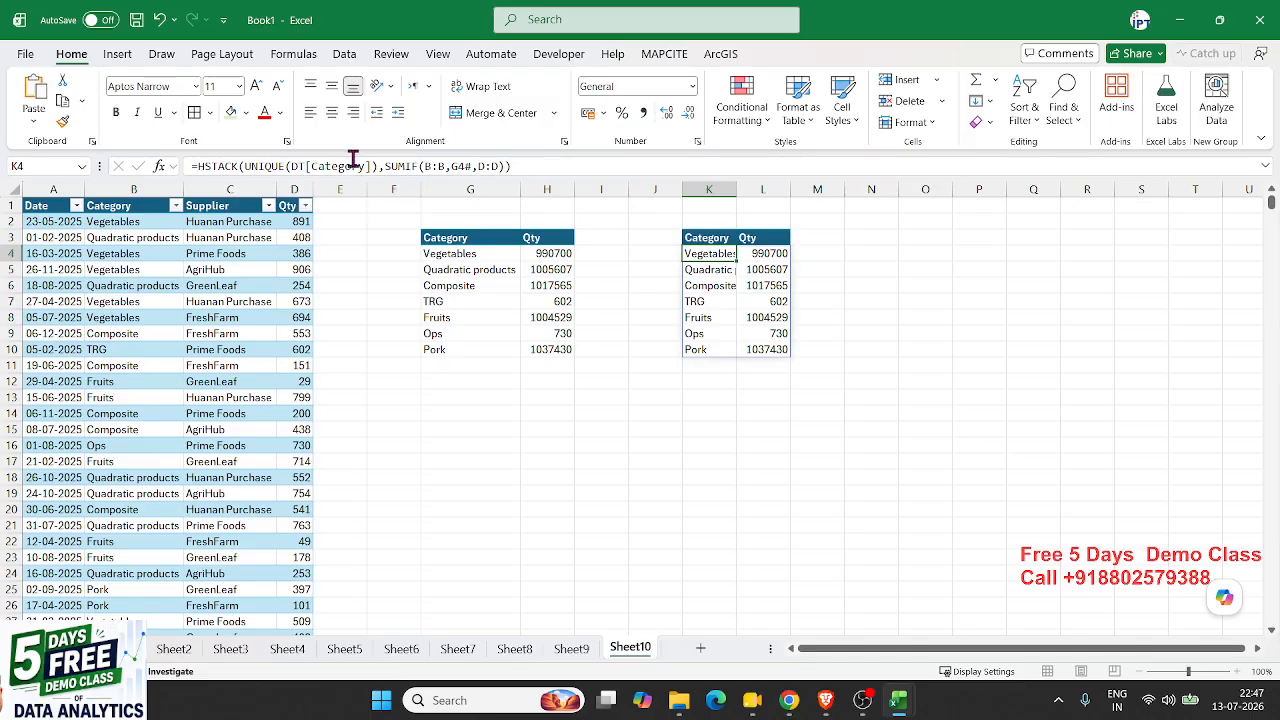
left_click_drag(246, 166, 375, 167)
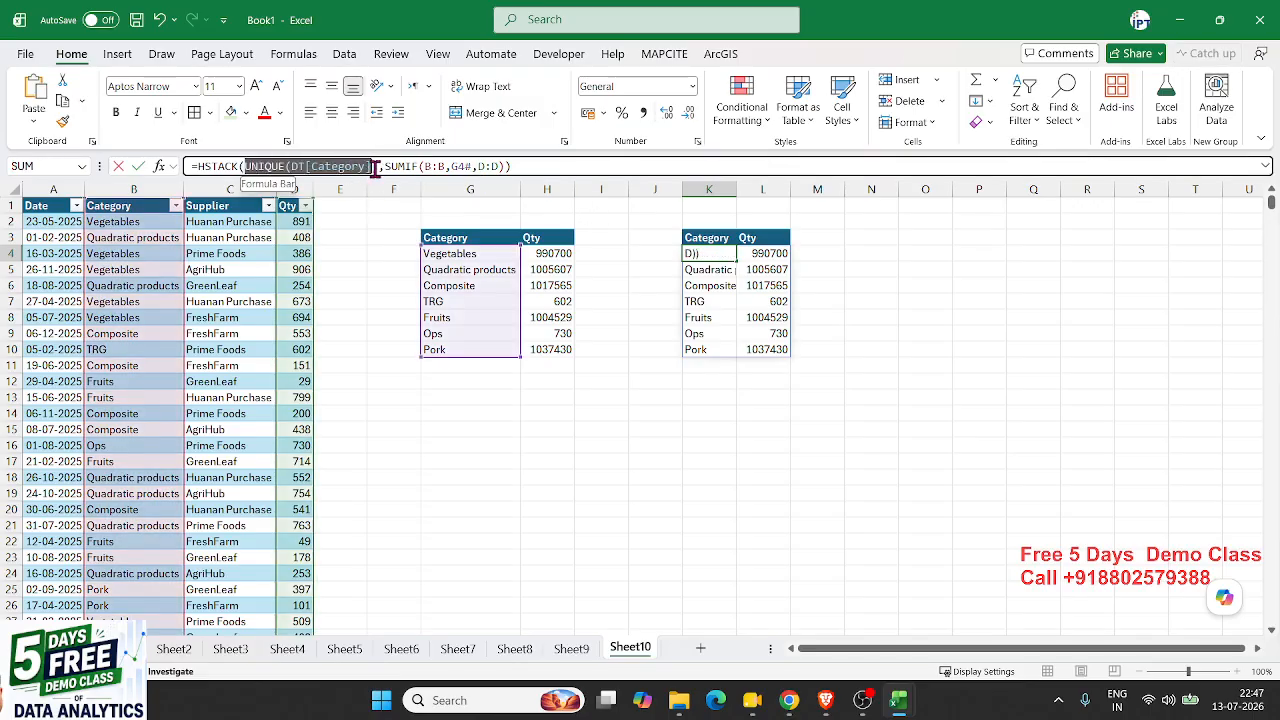
- Replace G4# with UNIQUE(DT[Category]) inside K4's SUMIF
double_click(461, 166)
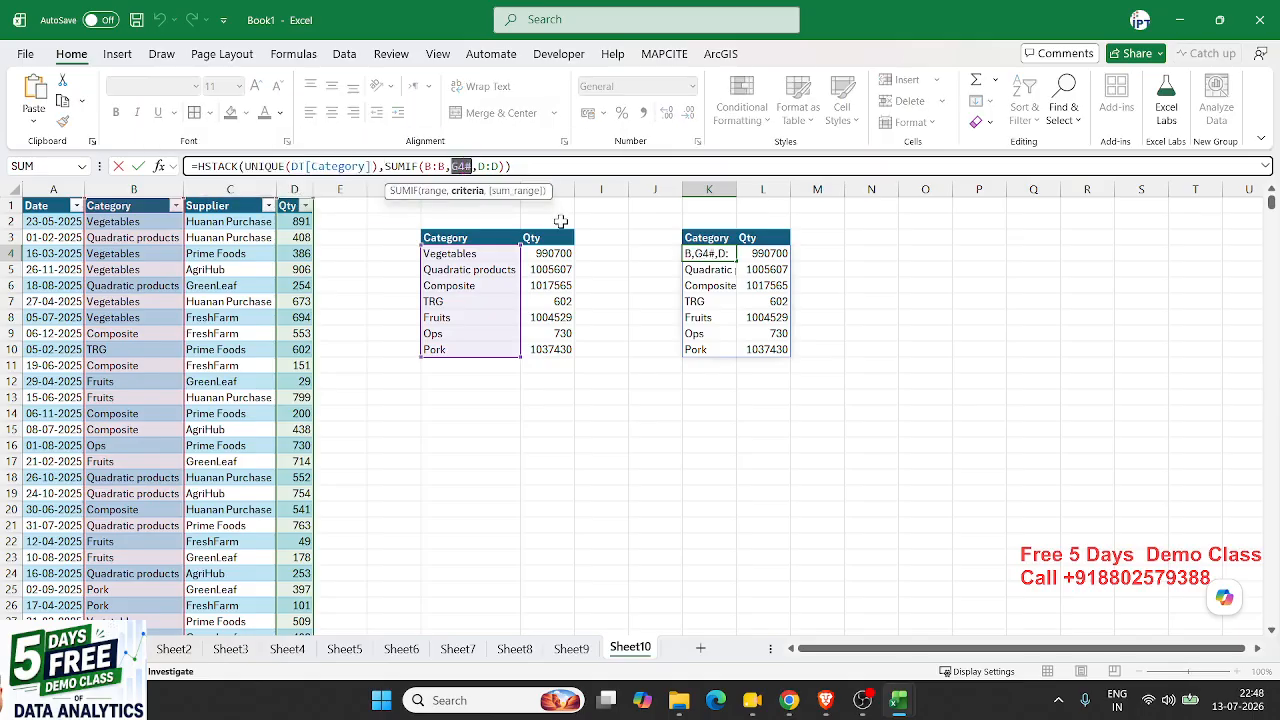
key("ctrl+v")
key("Return")
key("Up")
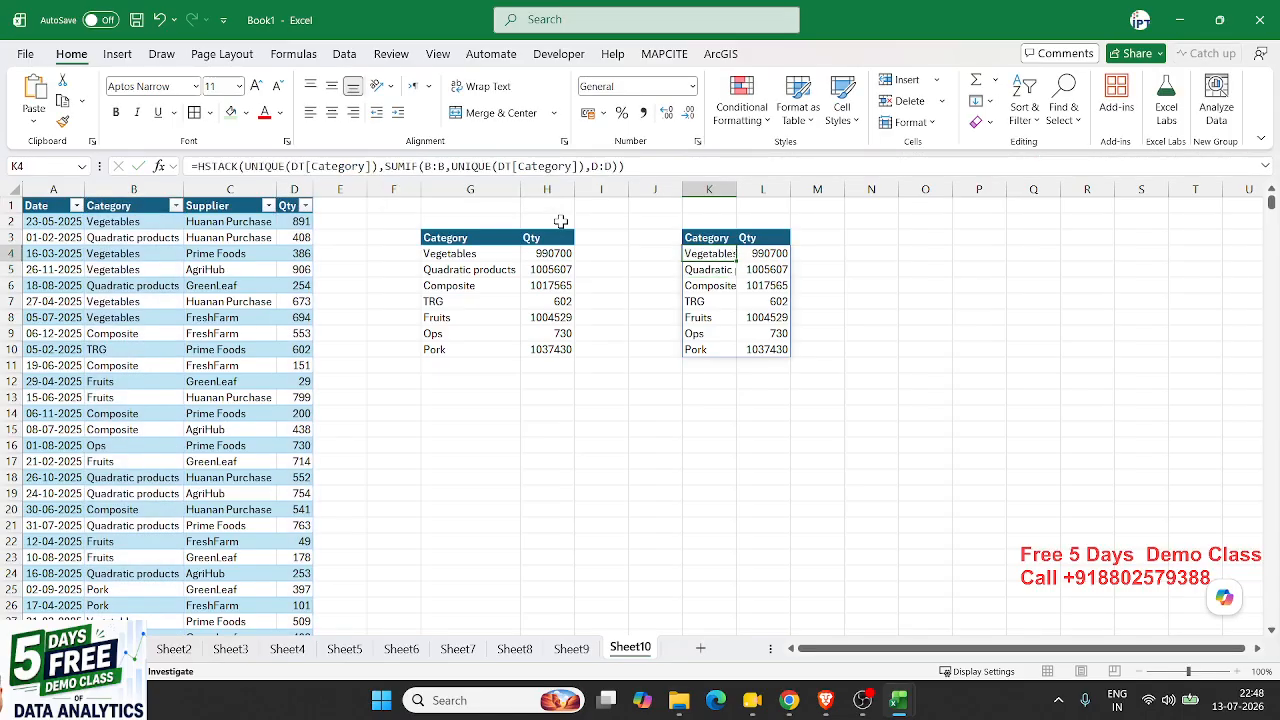
key("Down")
key("Down")
key("Down")
key("Down")
- Compare the new K:L summary with the original G:H table row by row
key("Down")
key("Down")
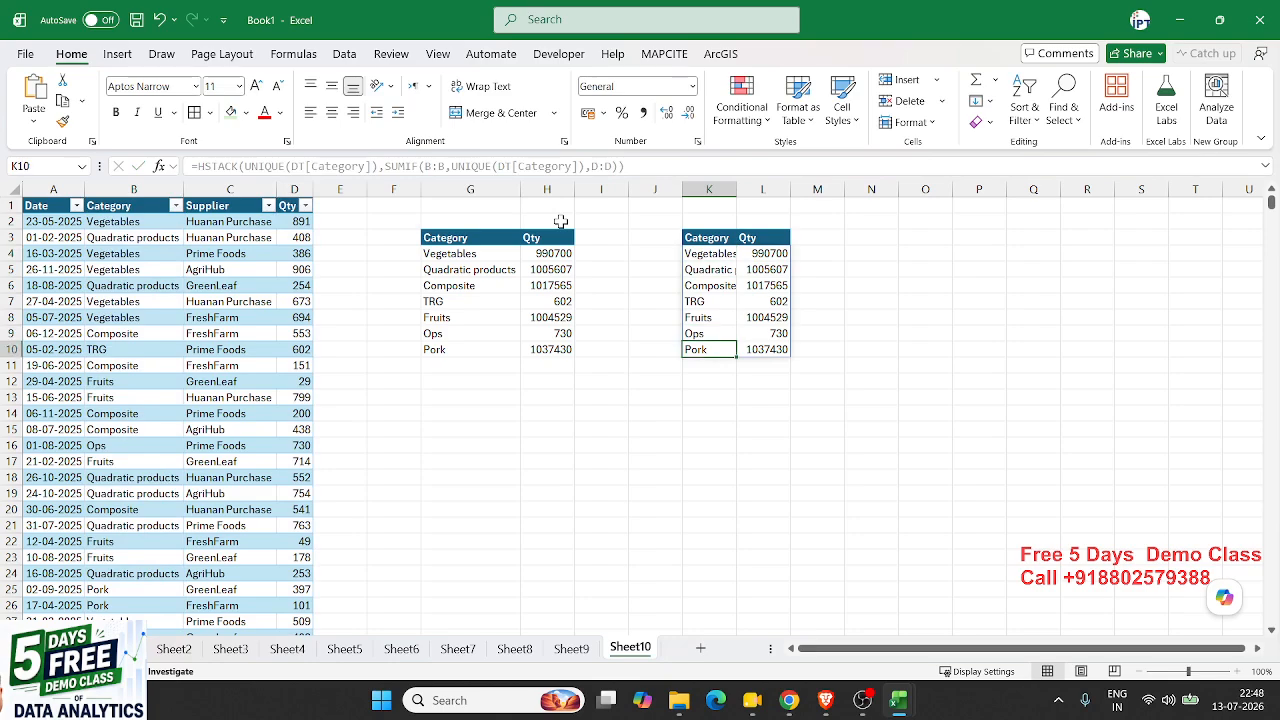
key("Up")
key("Up")
key("Up")
key("Up")
key("Up")
key("Up")
key("Right")
key("Down")
key("Down")
key("Left")
key("Left")
key("Left")
key("Left")
key("Right")
key("Right")
key("Right")
key("Left")
key("Left")
key("Left")
key("Left")
key("Left")
key("Right")
key("Right")
key("Right")
key("Right")
key("Right")
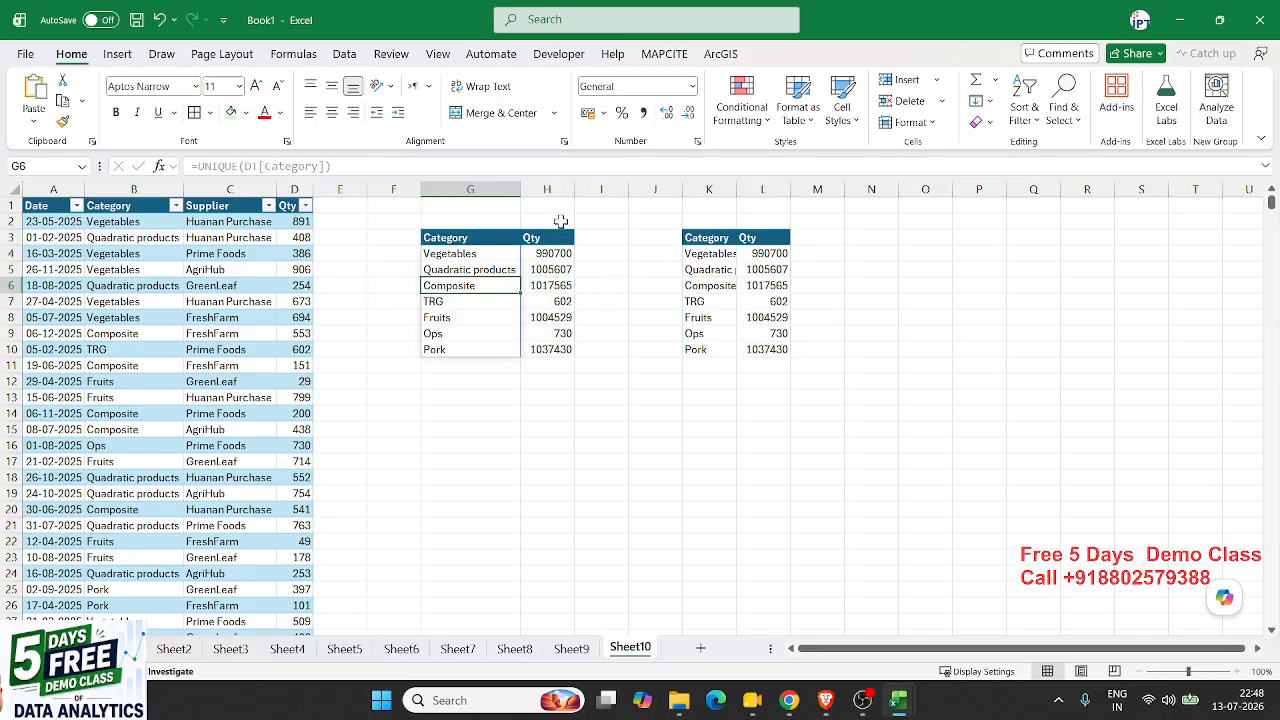
key("Up")
key("Up")
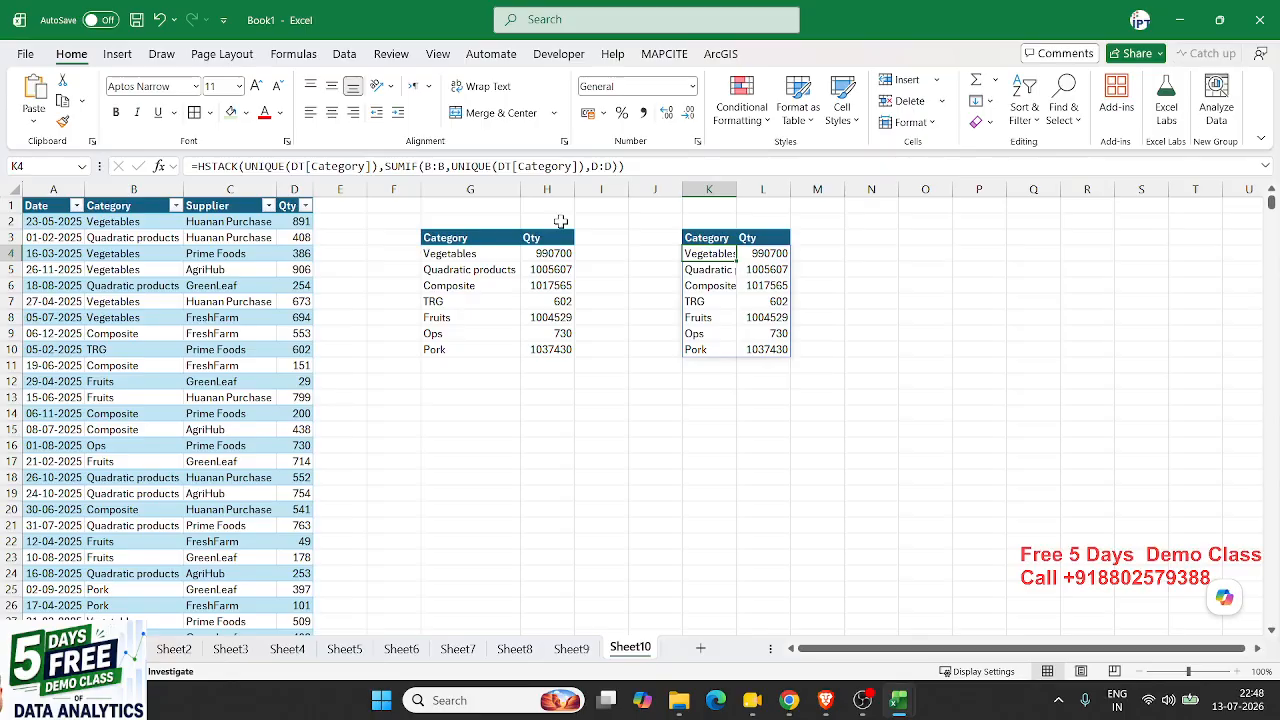
left_click_drag(700, 366, 749, 363)
left_click_drag(811, 258, 812, 360)
left_click(779, 349)
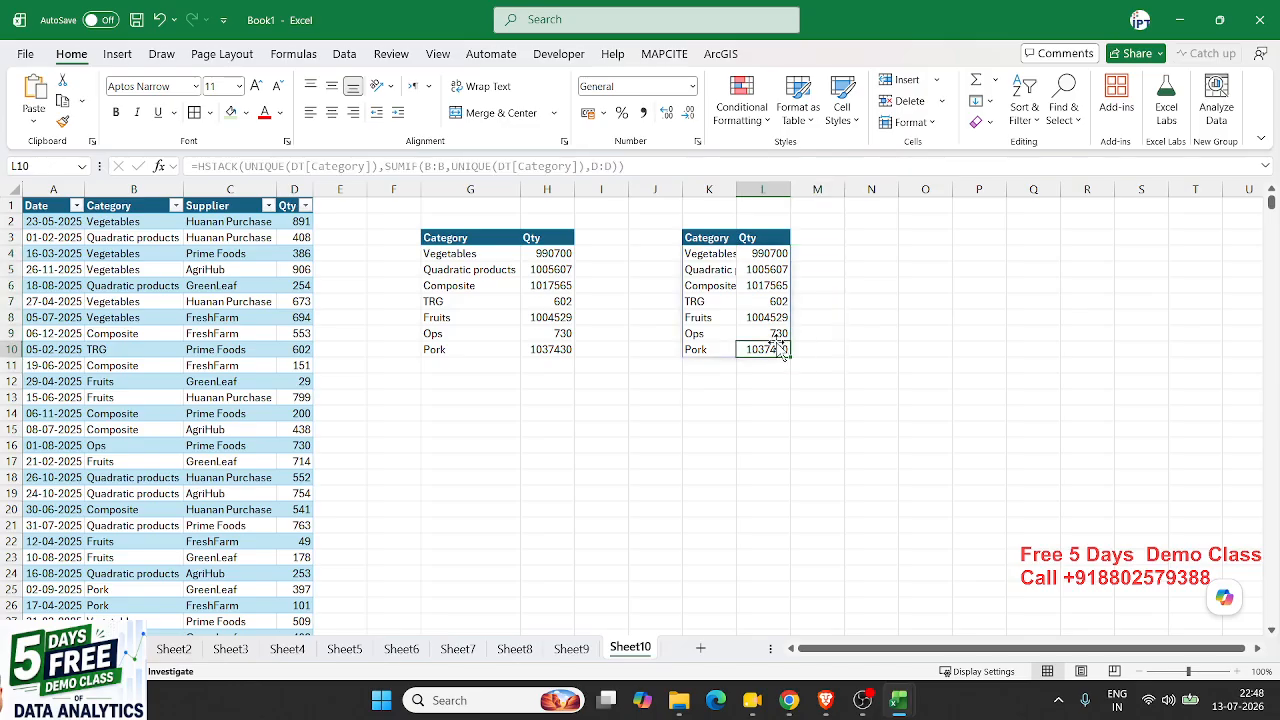
- Autofit column K so full names like Quadratic products show
double_click(737, 190)
left_click(753, 268)
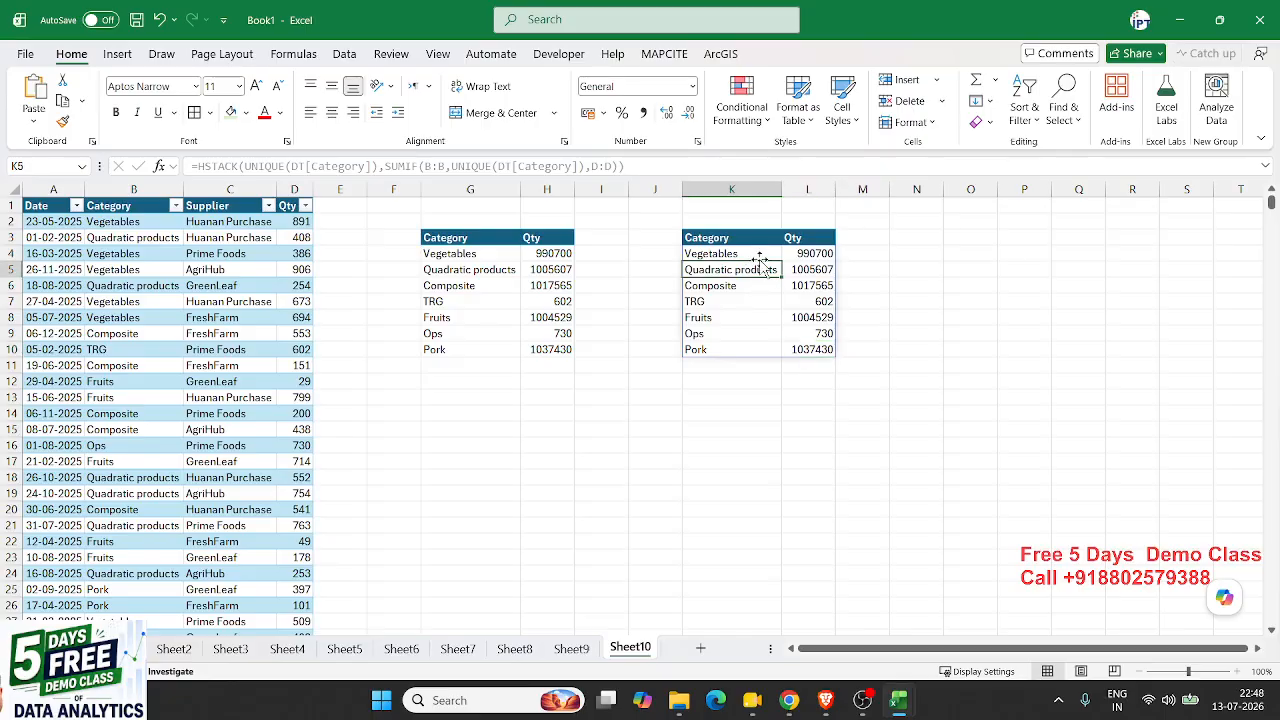
left_click(756, 255)
left_click(690, 388)
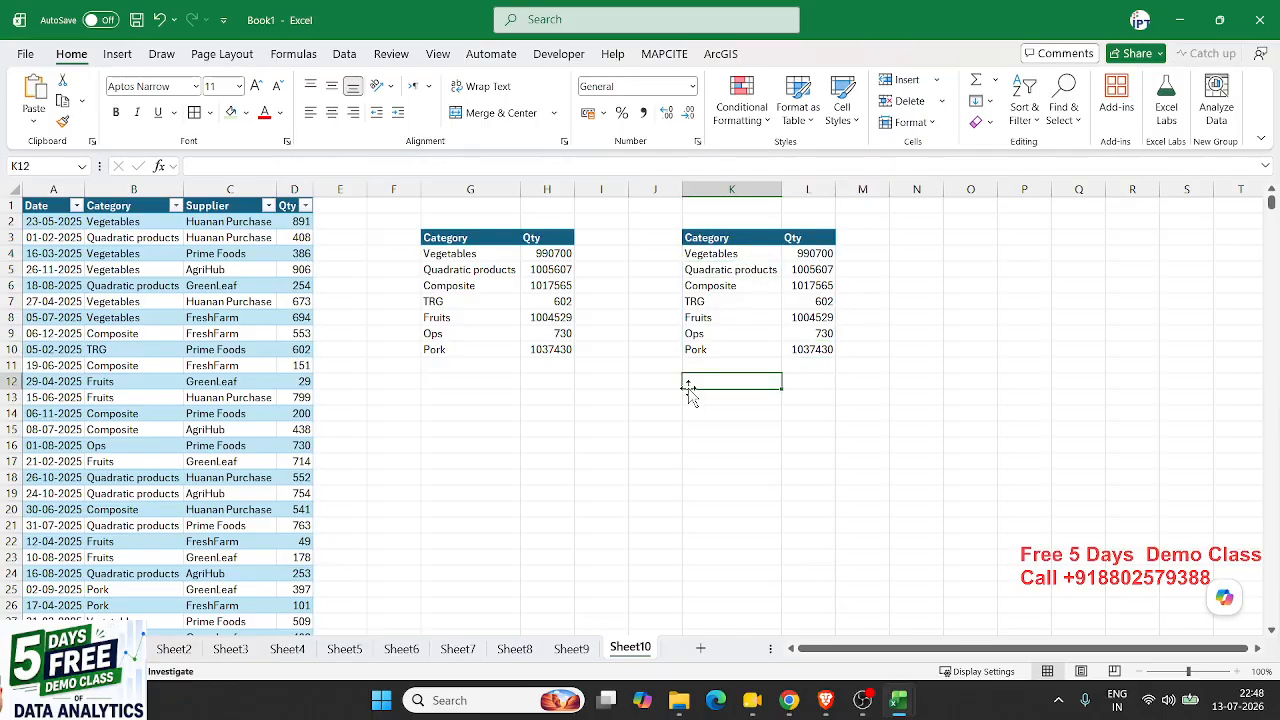
left_click(737, 336)
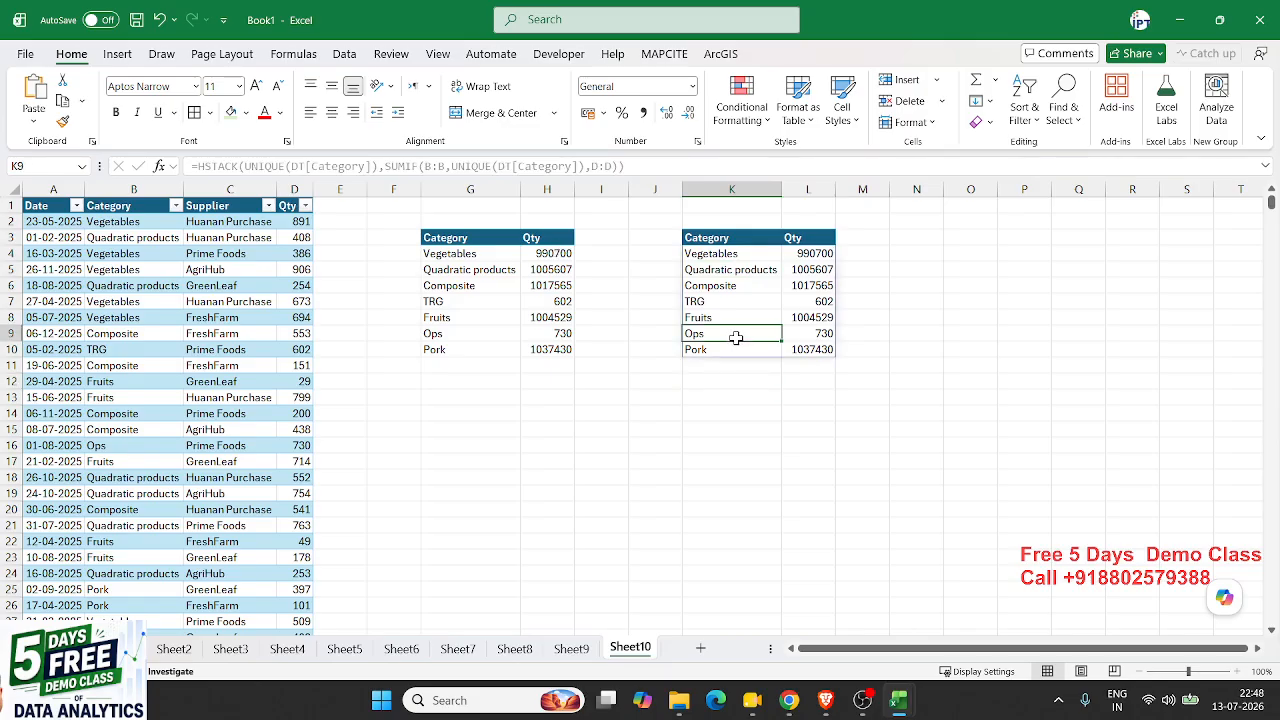
- Browse the recent workbooks on the File start page, then return to Sheet3
left_click(25, 54)
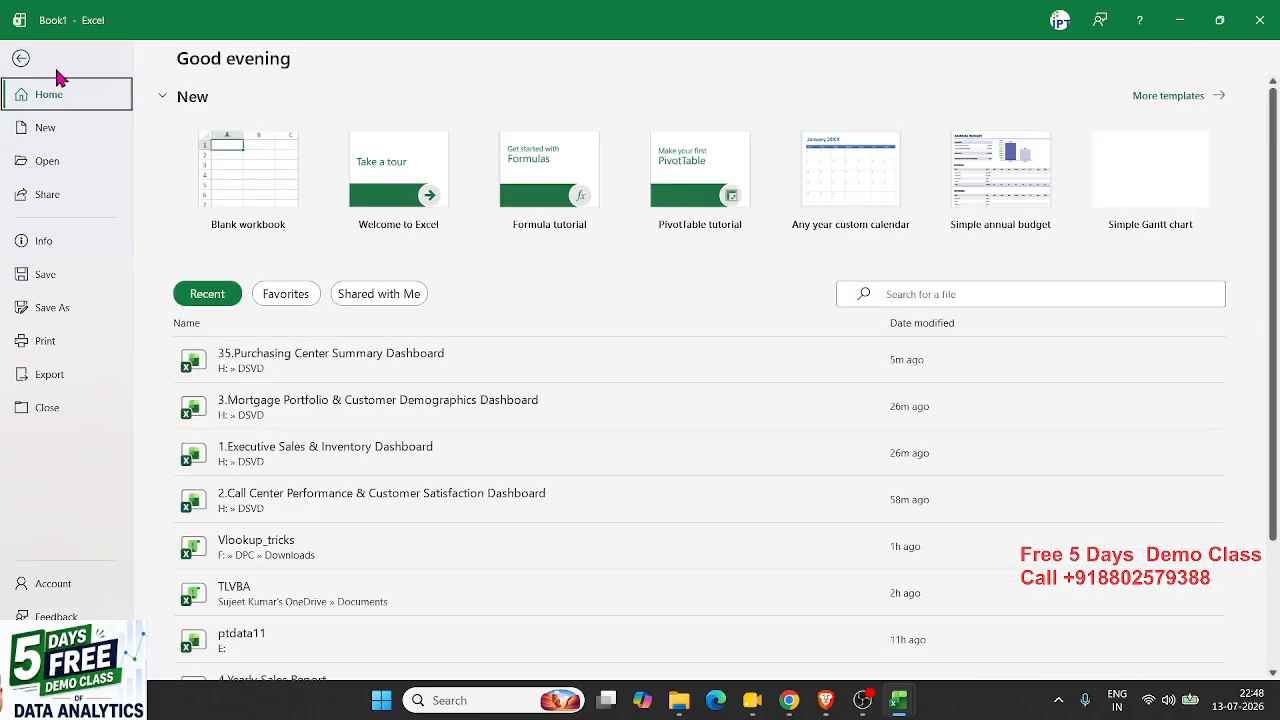
scroll(520, 578, "down", 3)
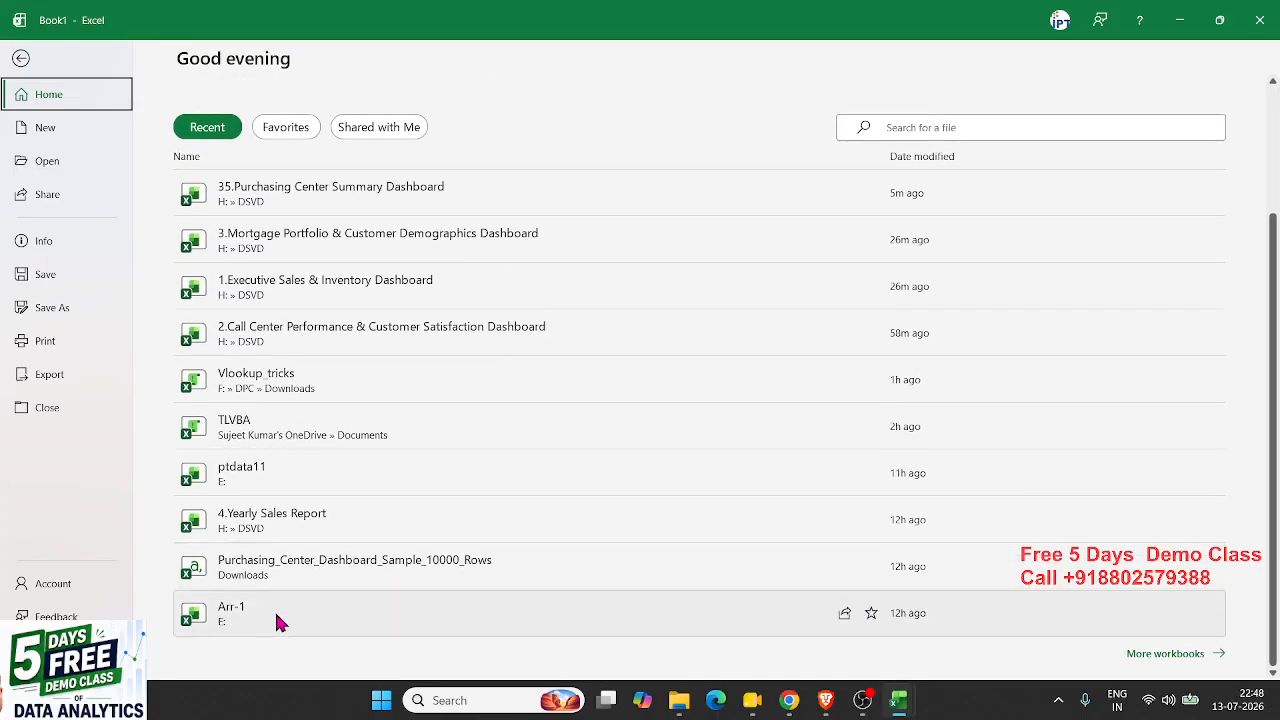
key("Escape")
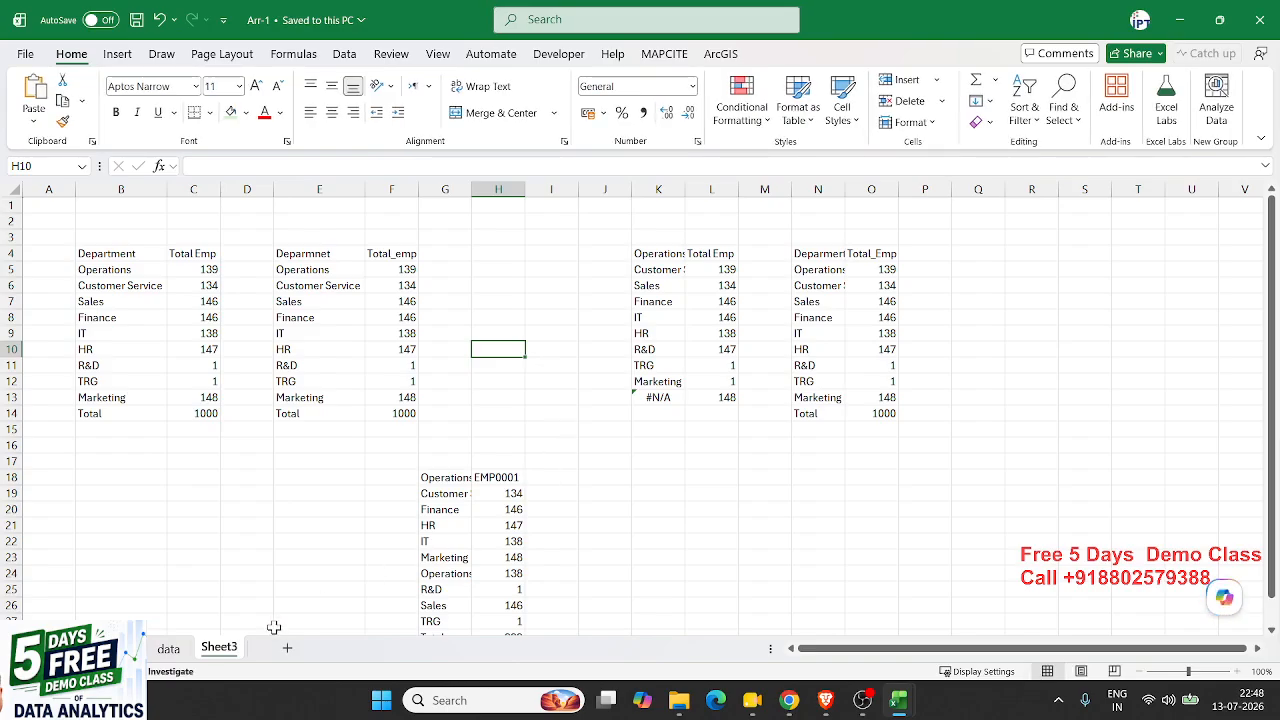
left_click(169, 649)
left_click(219, 647)
- Review E4's LET formula and the department employee counts it spills
left_click(405, 350)
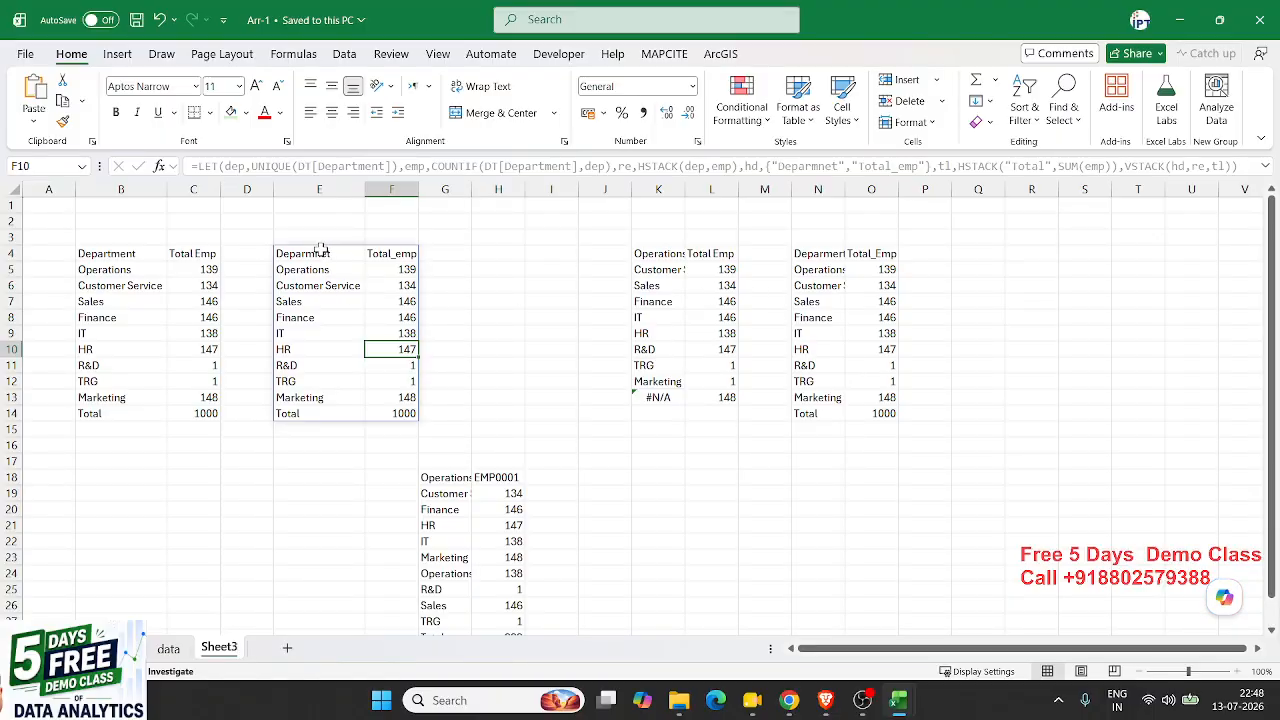
left_click(322, 251)
double_click(322, 251)
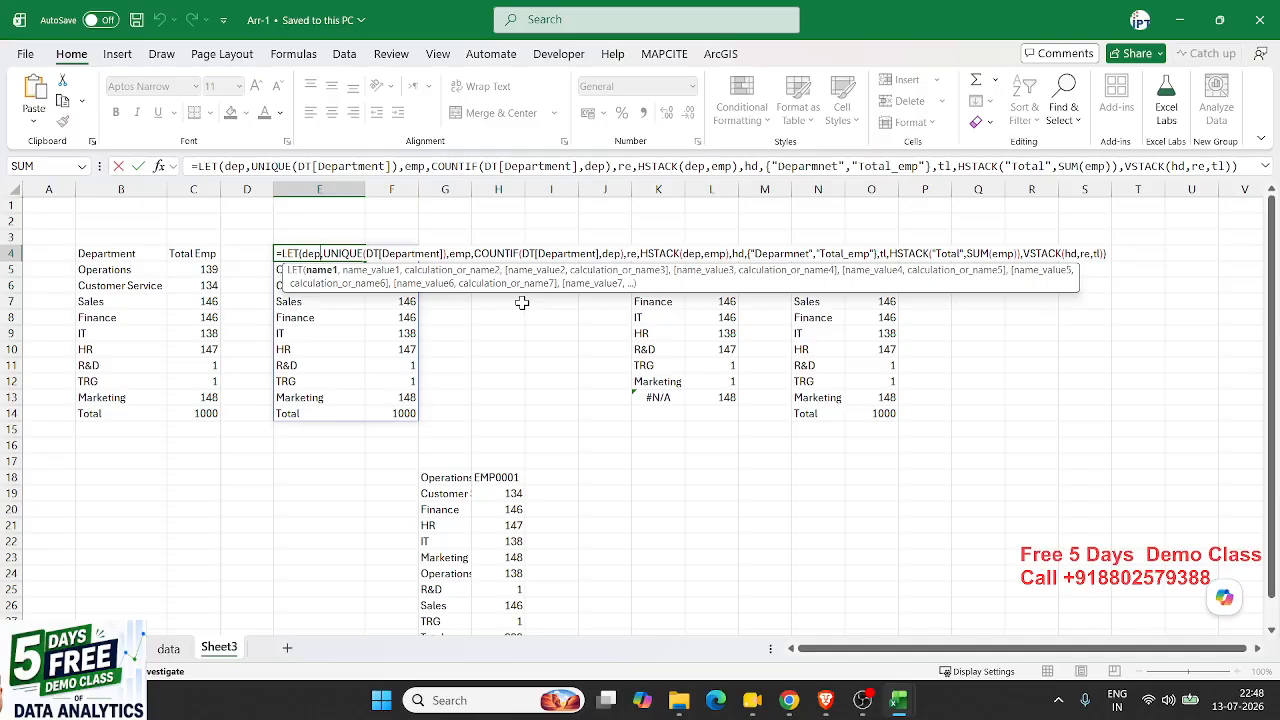
key("Return")
left_click_drag(316, 251, 392, 253)
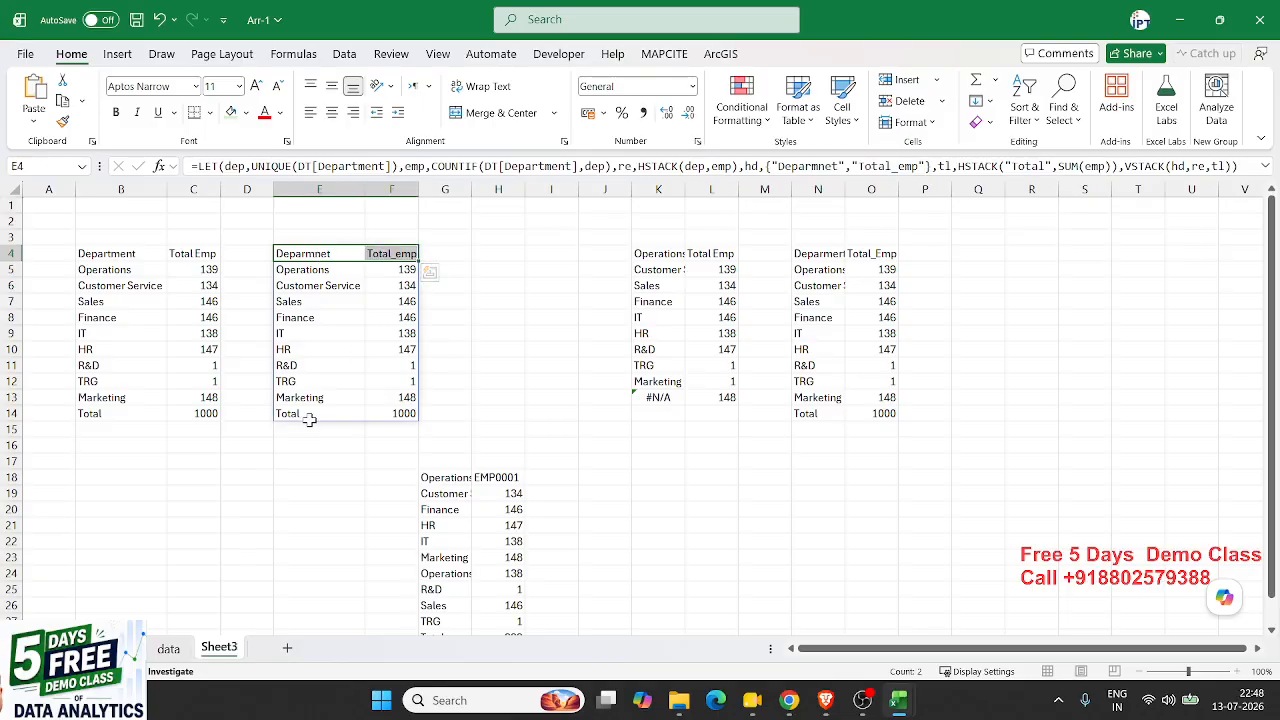
left_click_drag(293, 414, 322, 256)
left_click_drag(410, 268, 408, 395)
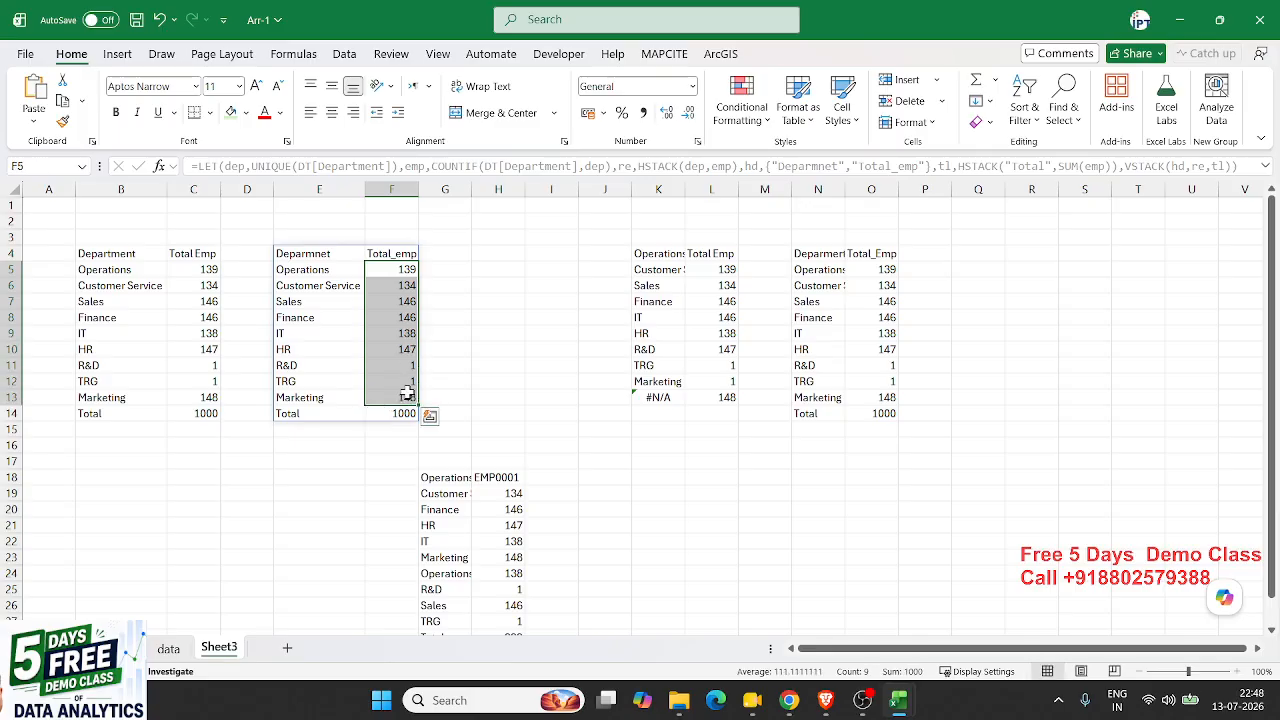
left_click(563, 381)
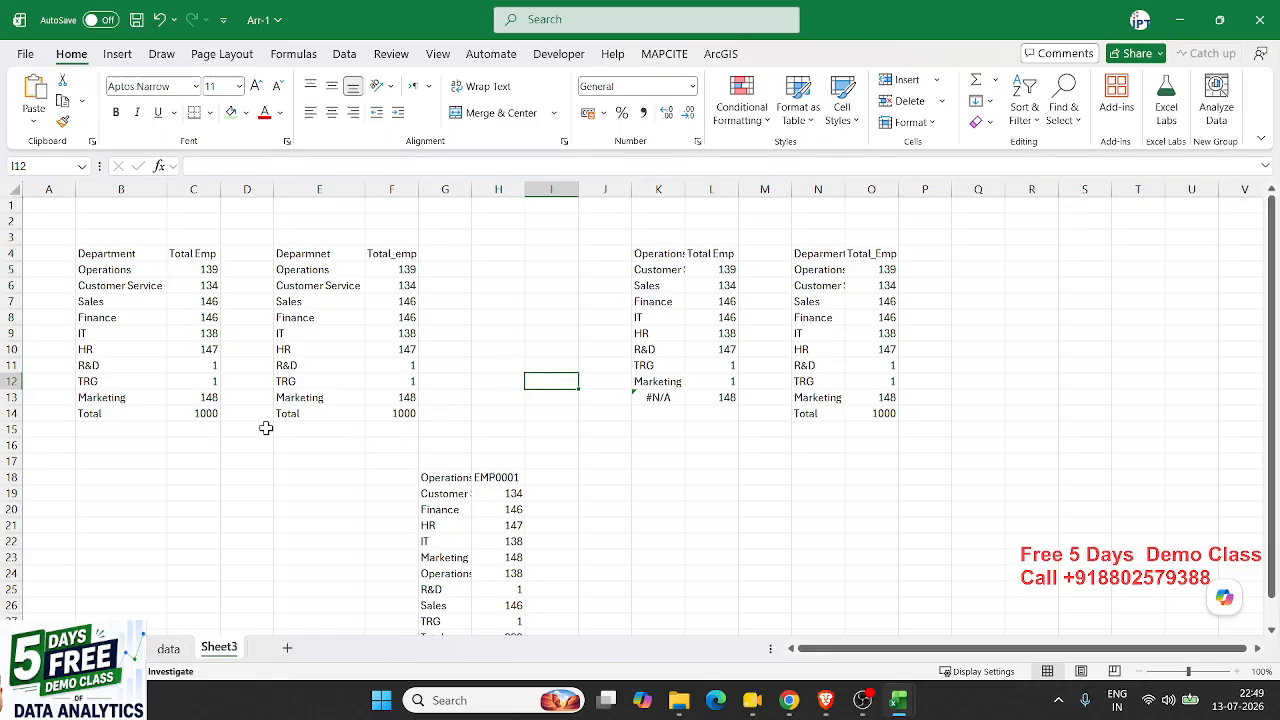
- Inspect the GROUPBY formula in H19, then place Chrome's new tab window over Excel
key("alt+Tab")
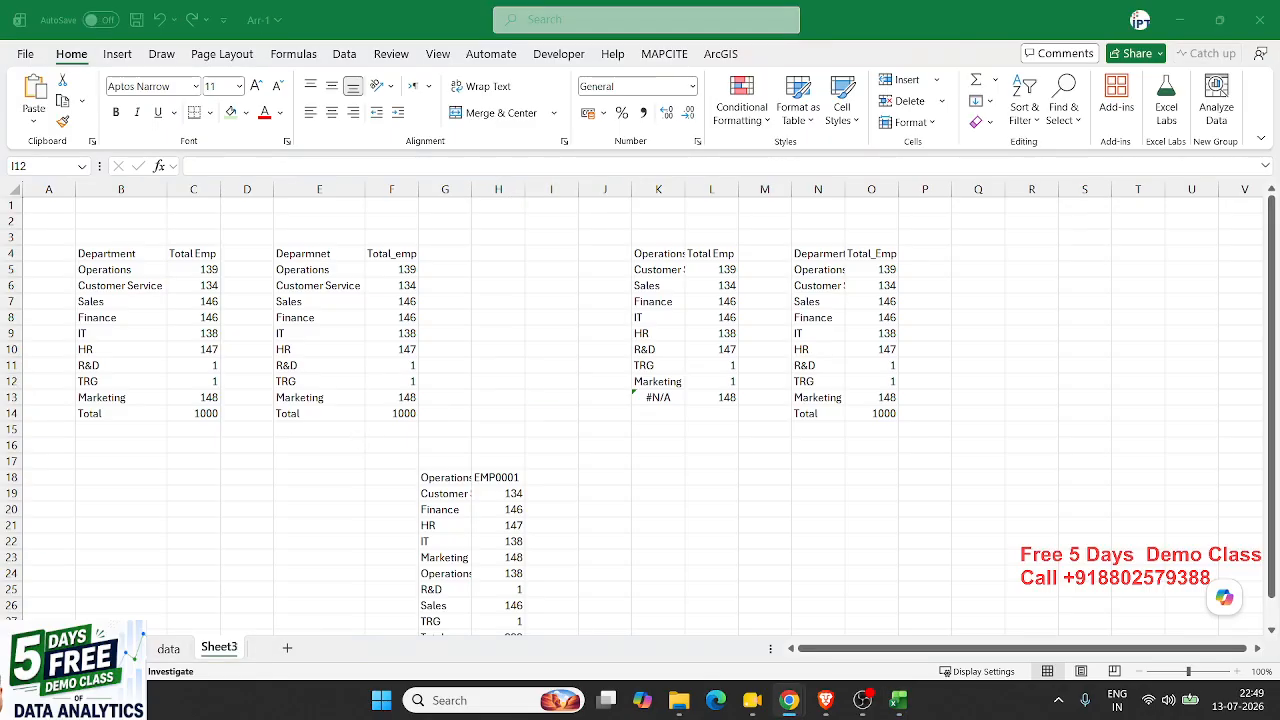
key("alt+Tab")
left_click(515, 493)
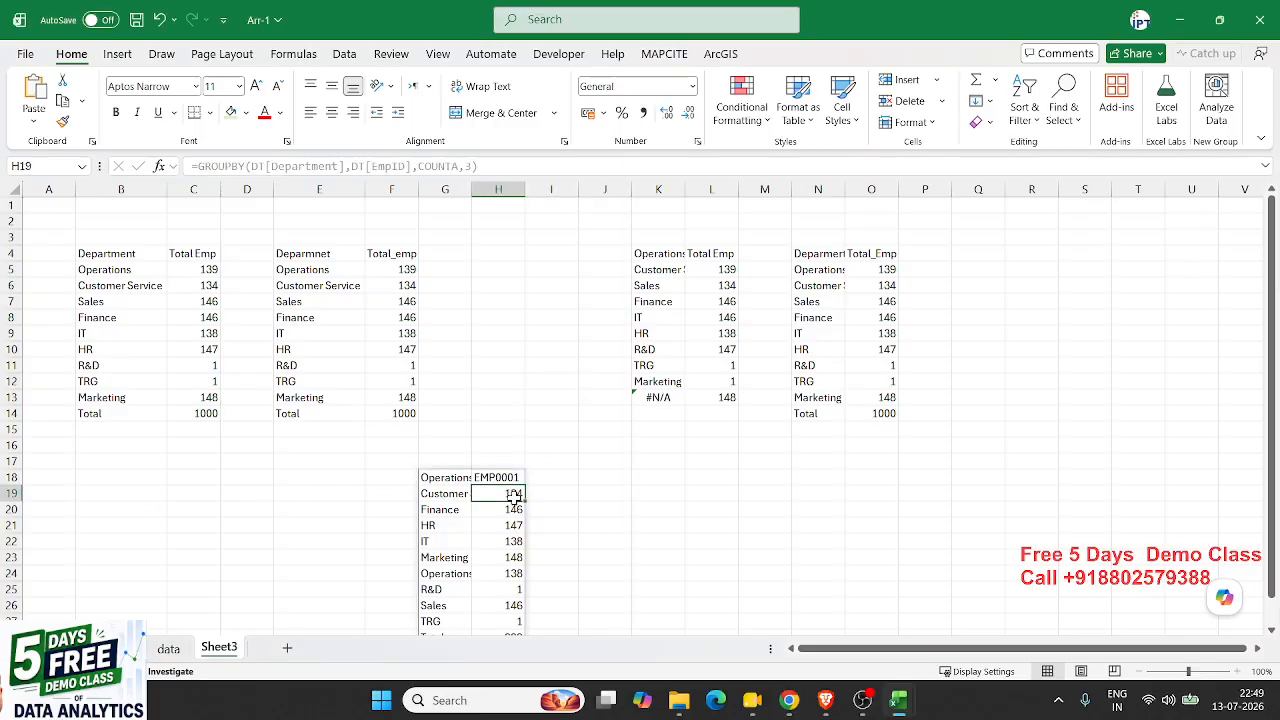
key("alt+Tab")
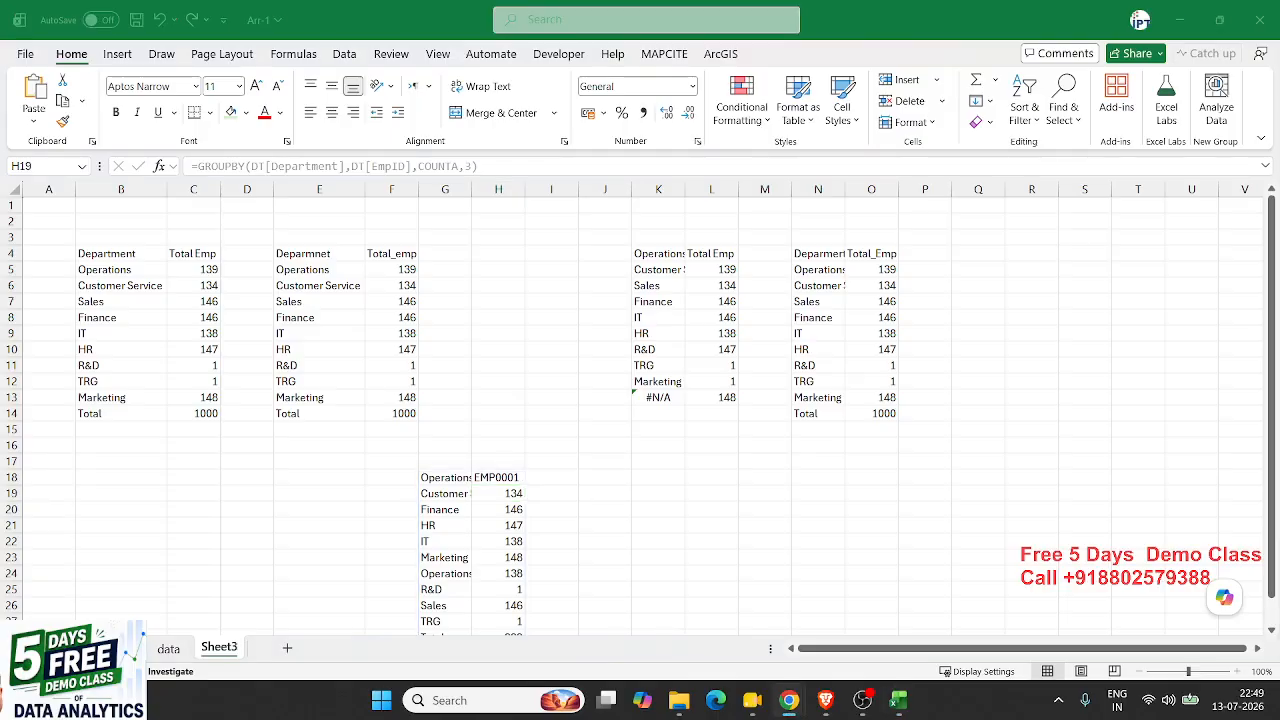
left_click_drag(2, 220, 439, 135)
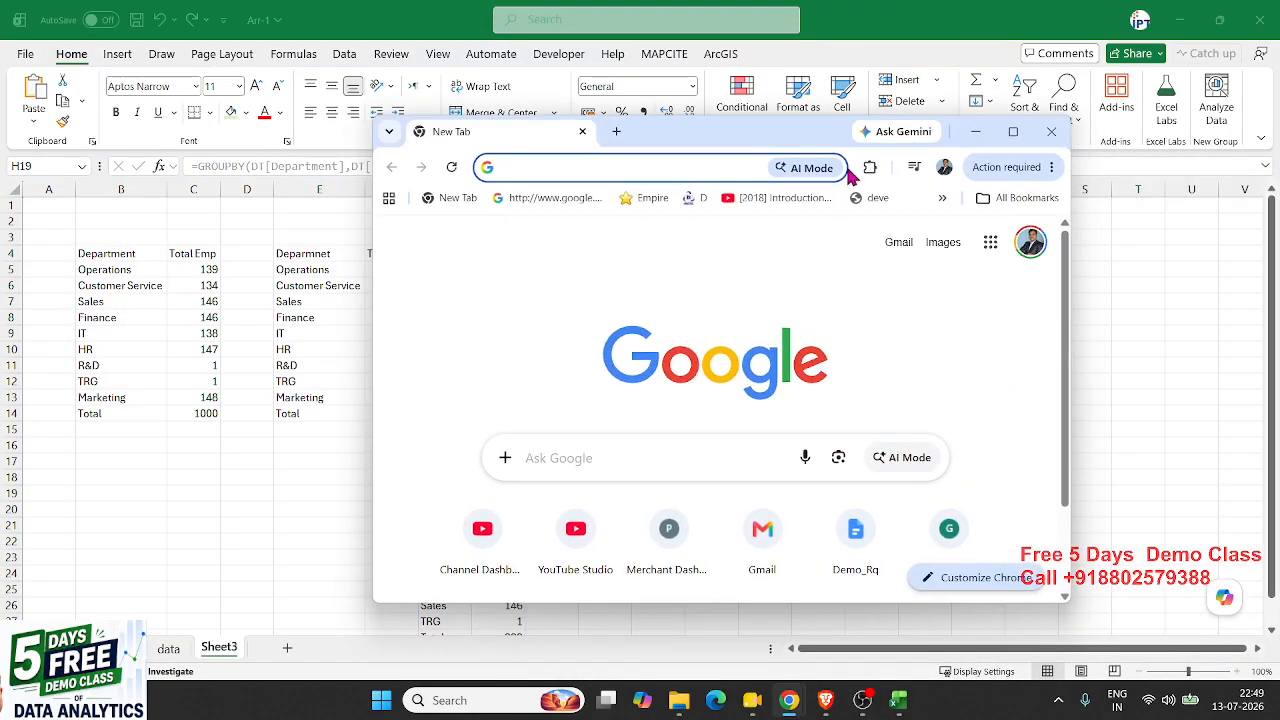
- Maximize Chrome and open the EXCEL MIS TRAINING Play Store page from the 'ap' suggestion
left_click(1013, 131)
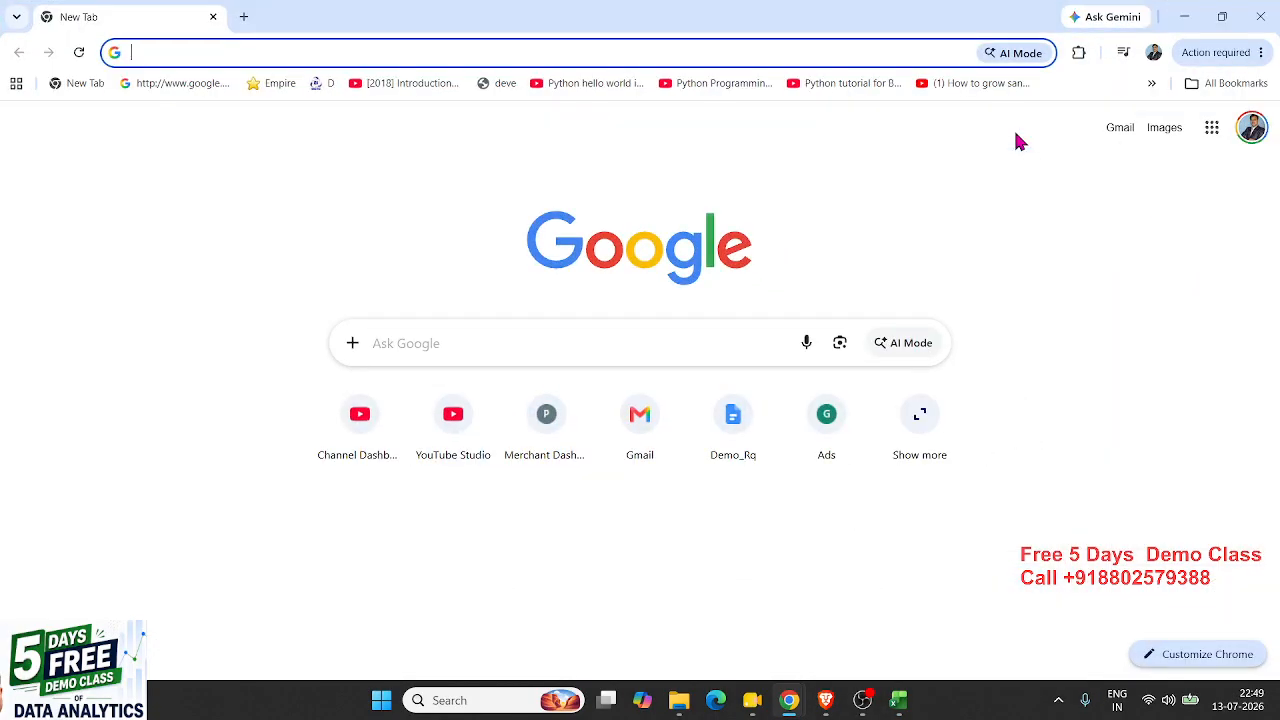
type("app.powerbi.com")
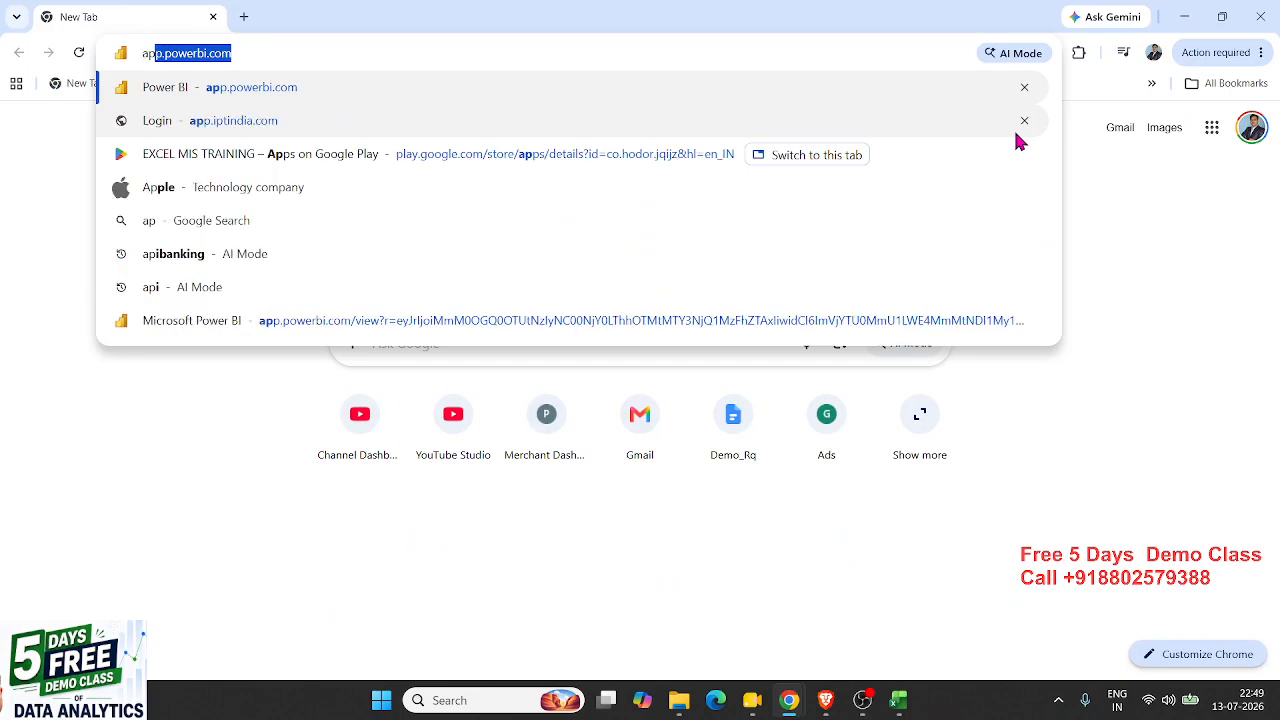
key("Down")
key("Down")
key("Return")
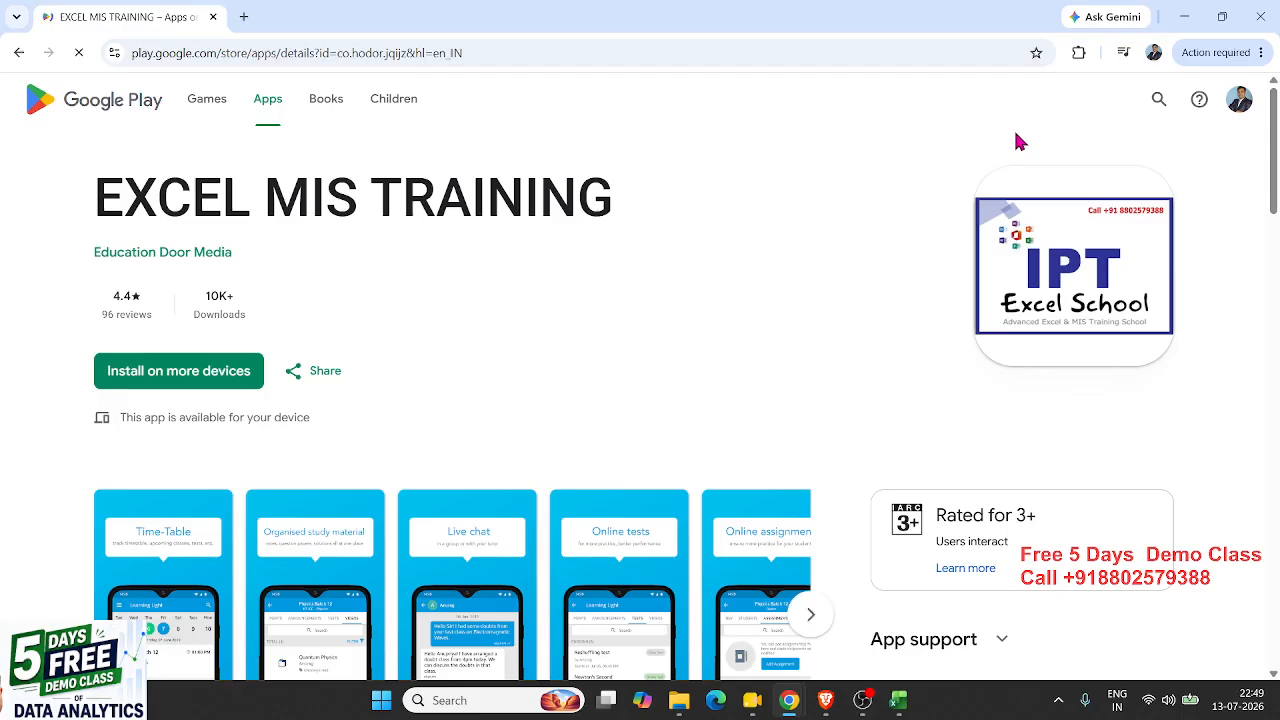
left_click(588, 58)
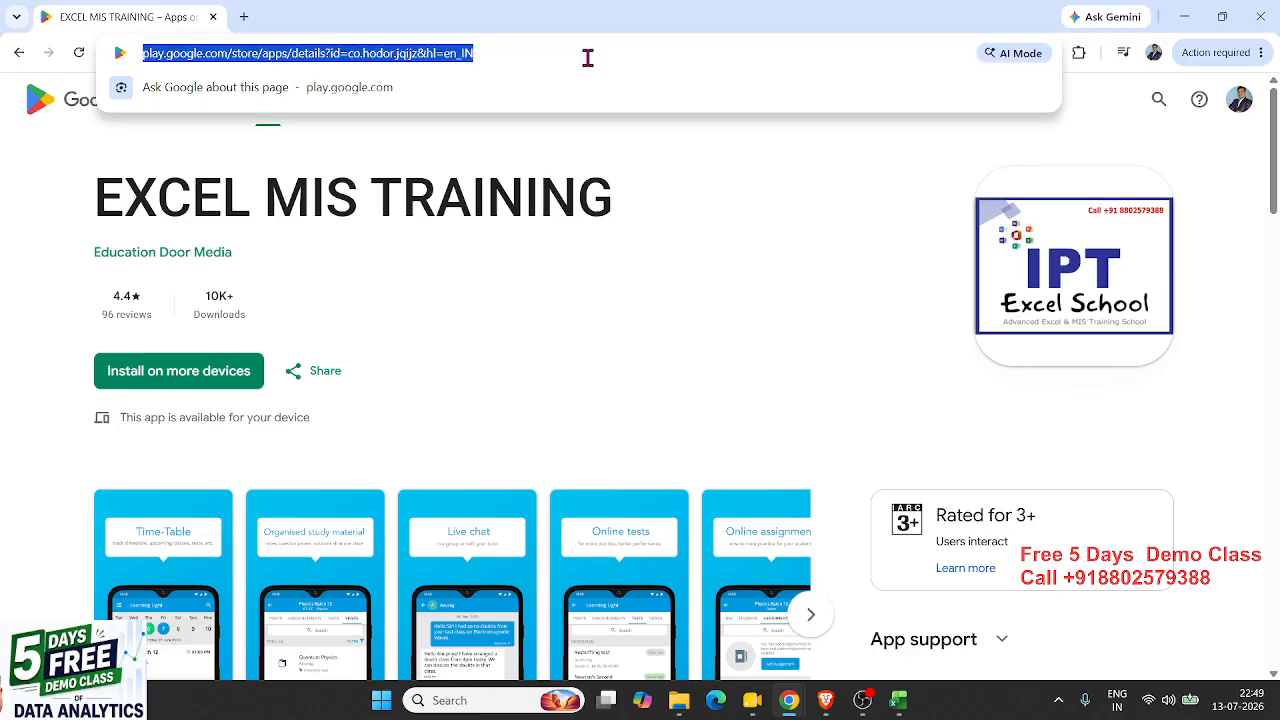
key("alt+Tab")
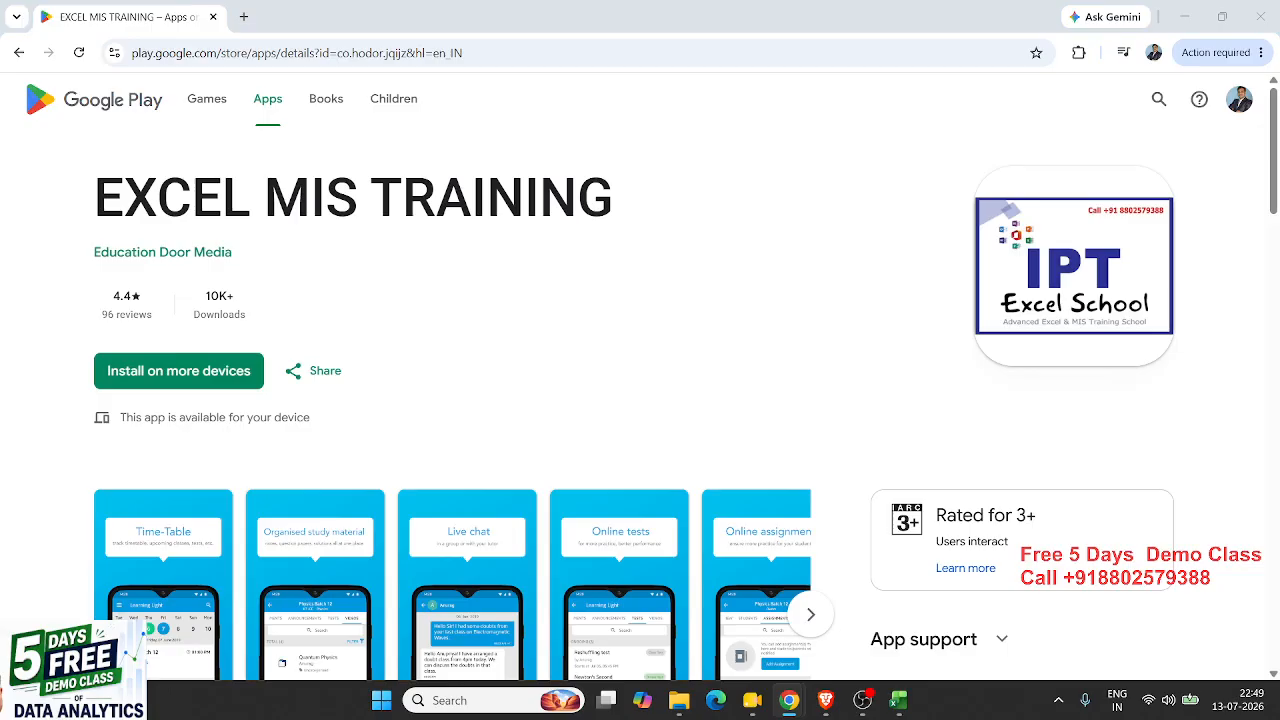
- In a new tab, load the IPT Excel School login page at app.iptindia.com
left_click(243, 17)
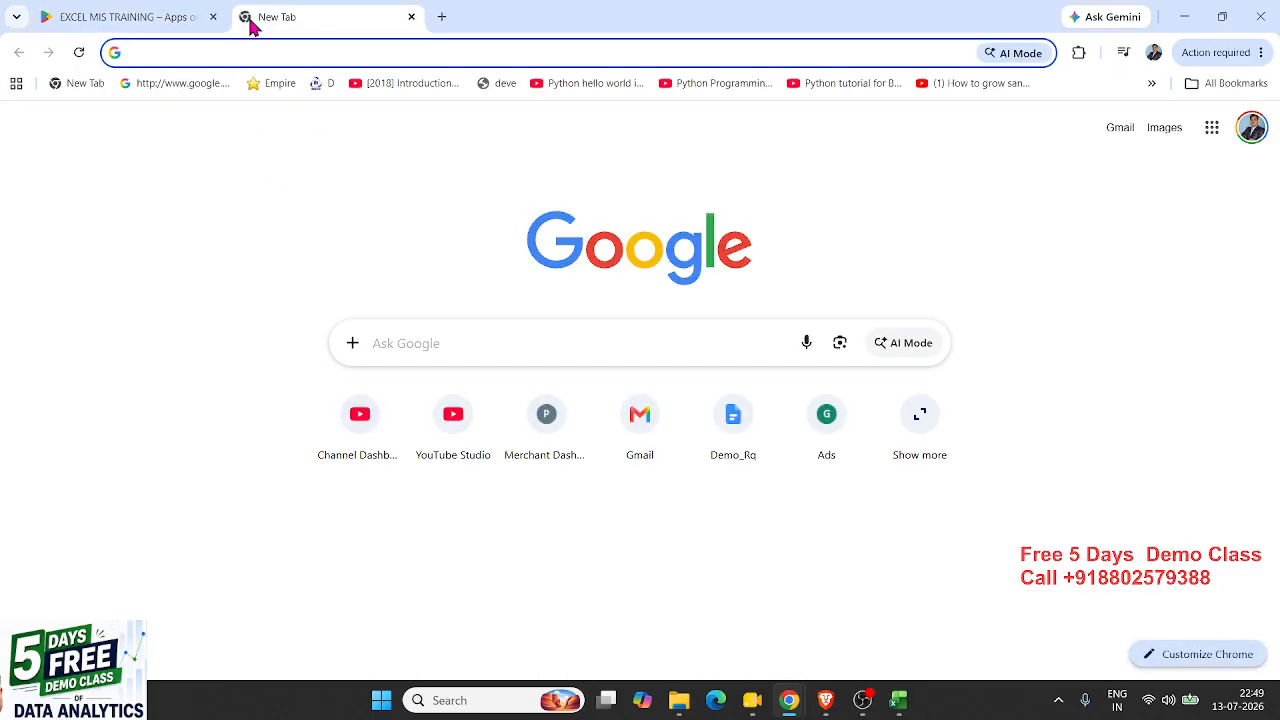
type("we")
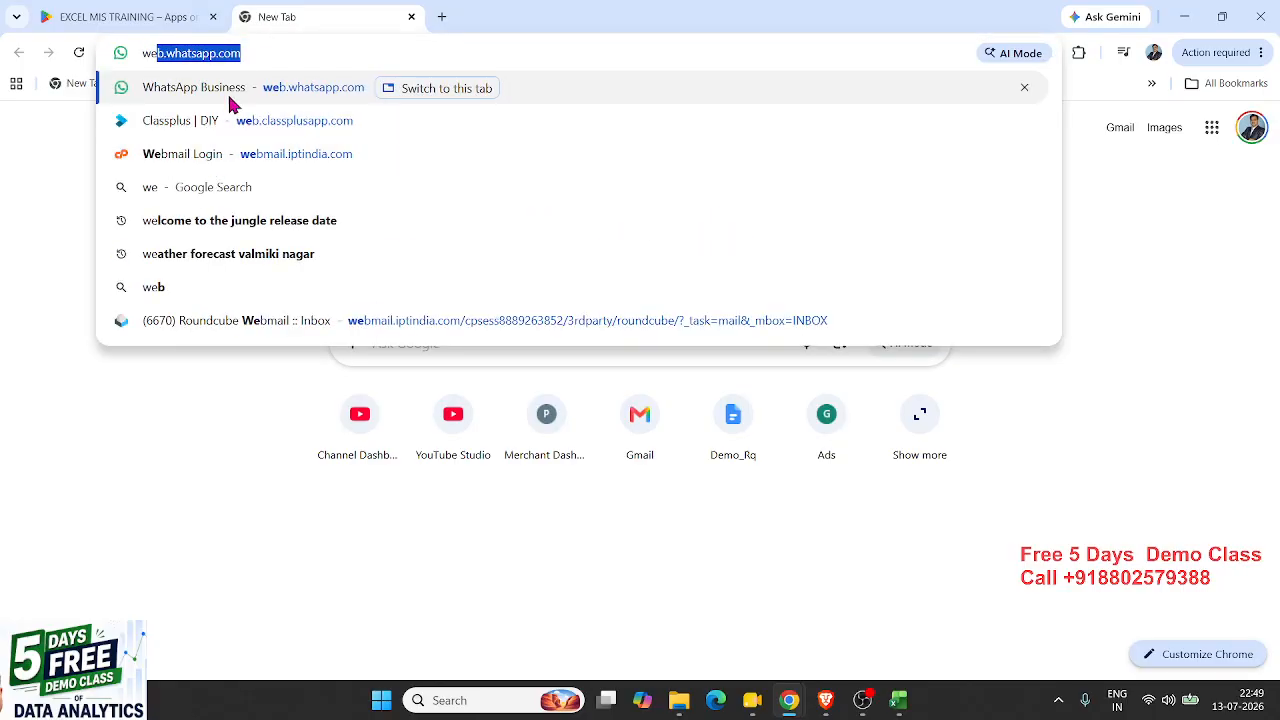
key("BackSpace")
key("BackSpace")
key("BackSpace")
type("app")
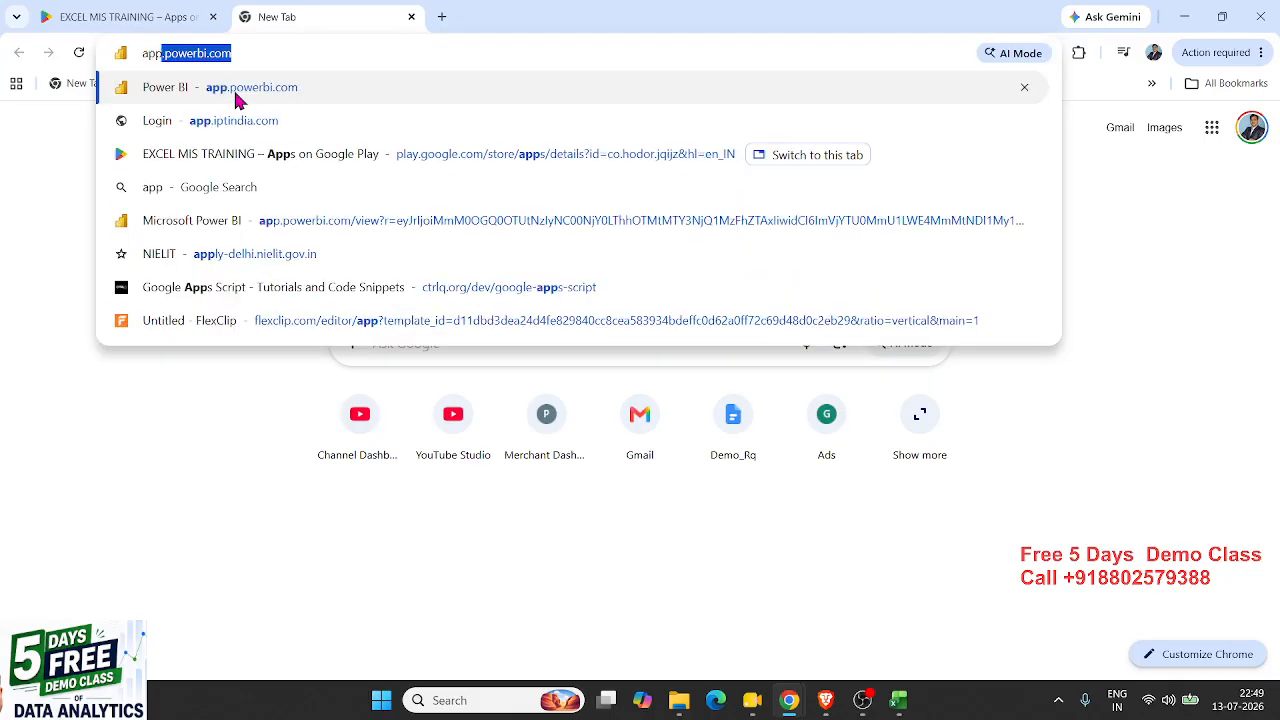
key("Down")
key("Return")
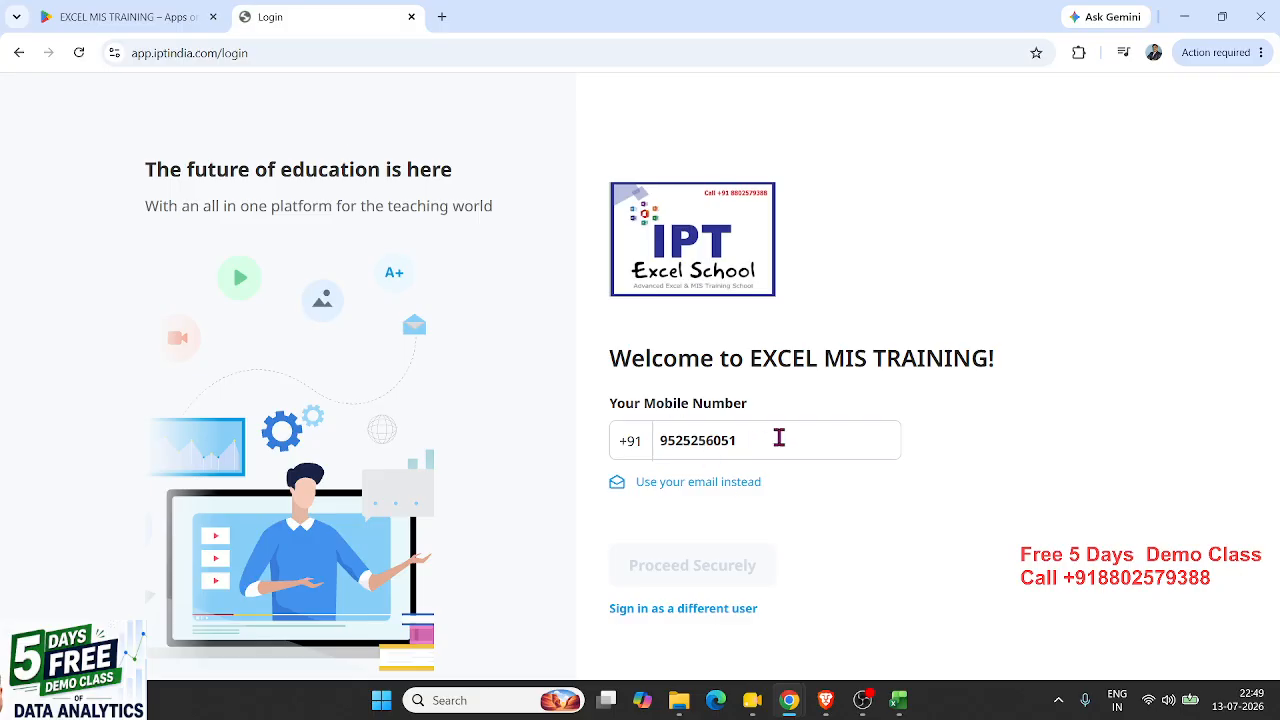
- Correct the mobile number, request a one-time code, then enter the received OTP and verify it
key("BackSpace")
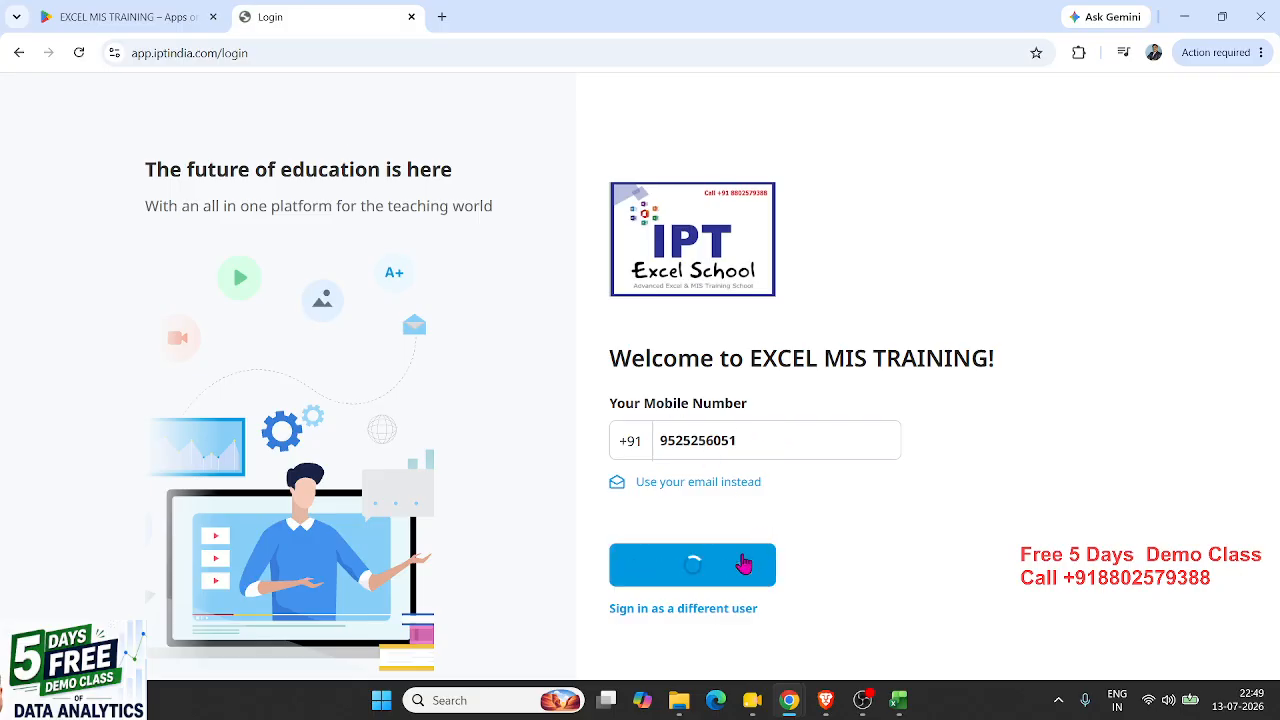
left_click(743, 564)
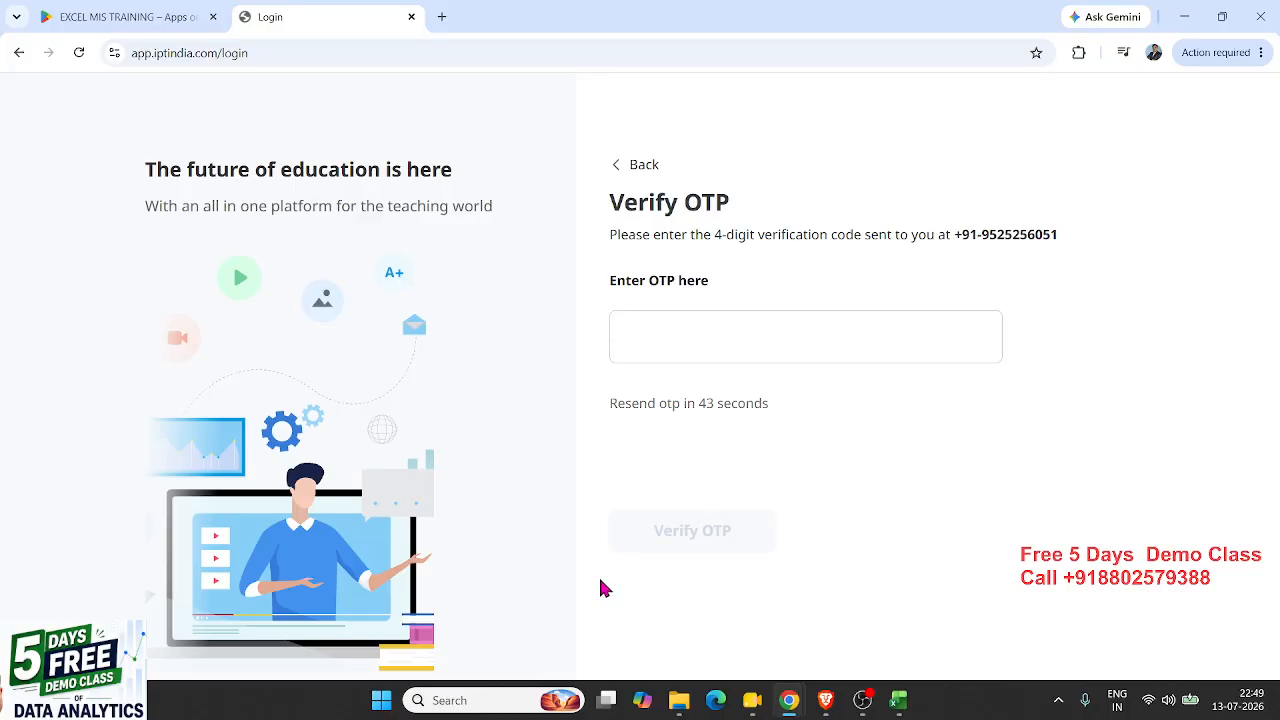
left_click(160, 18)
left_click(282, 20)
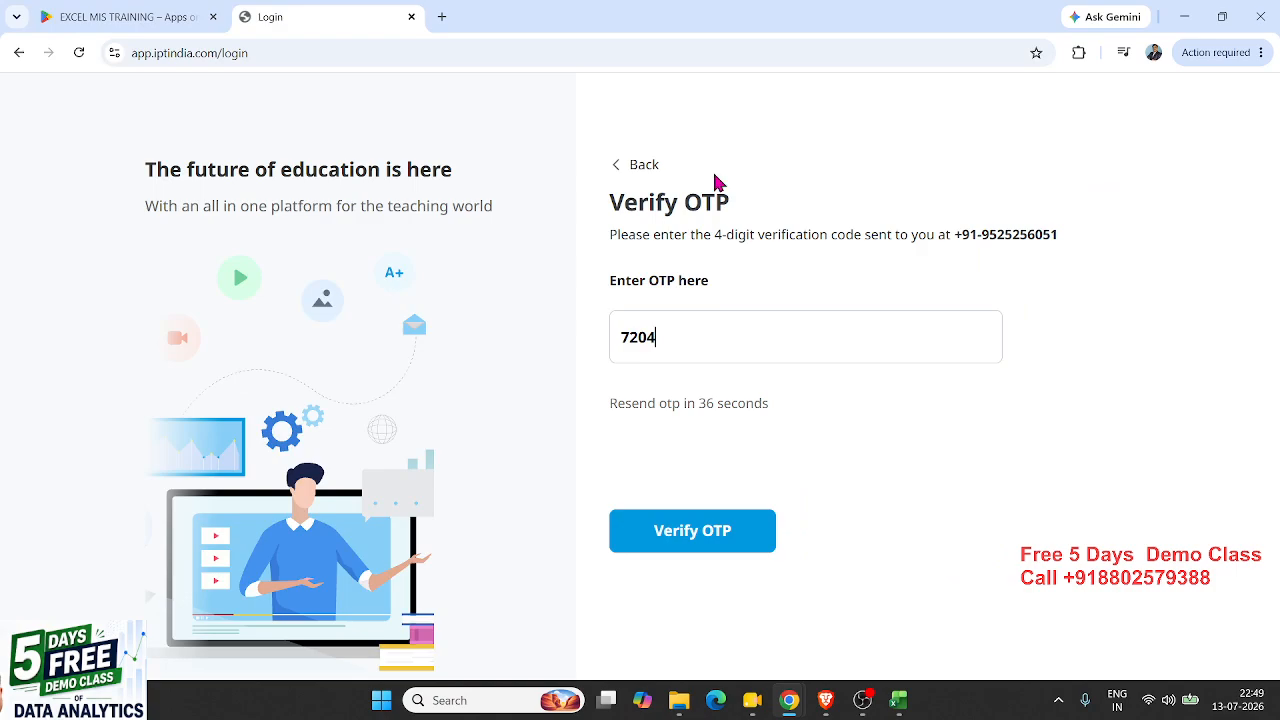
left_click(670, 527)
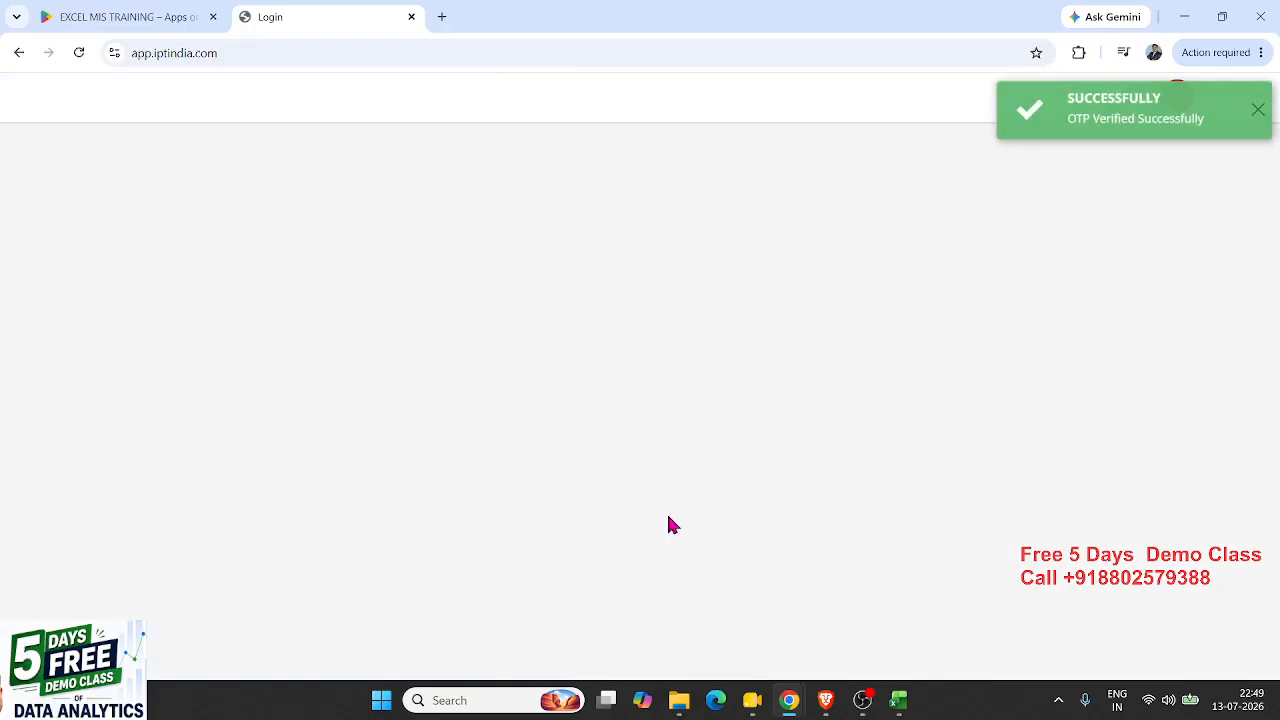
- Try opening the New Techniques for Writing Excel Formulas course, then browse back through the Store listing
scroll(500, 514, "down", 3)
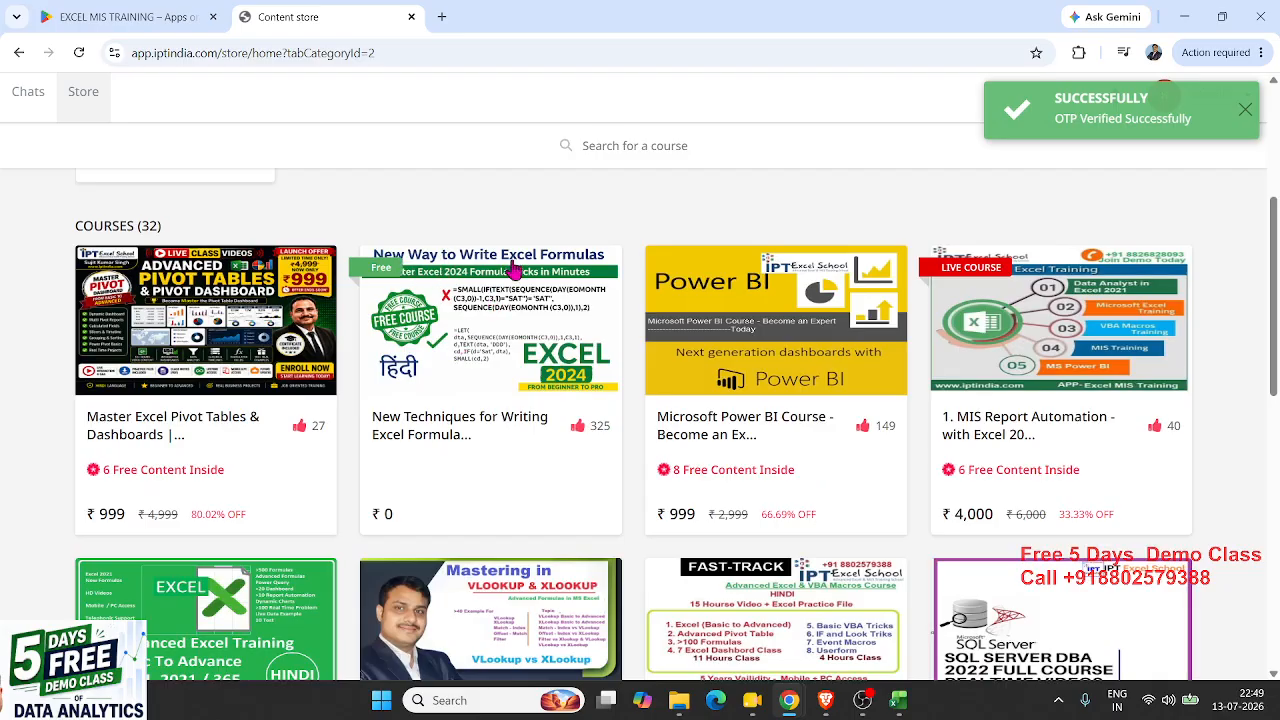
left_click(510, 330)
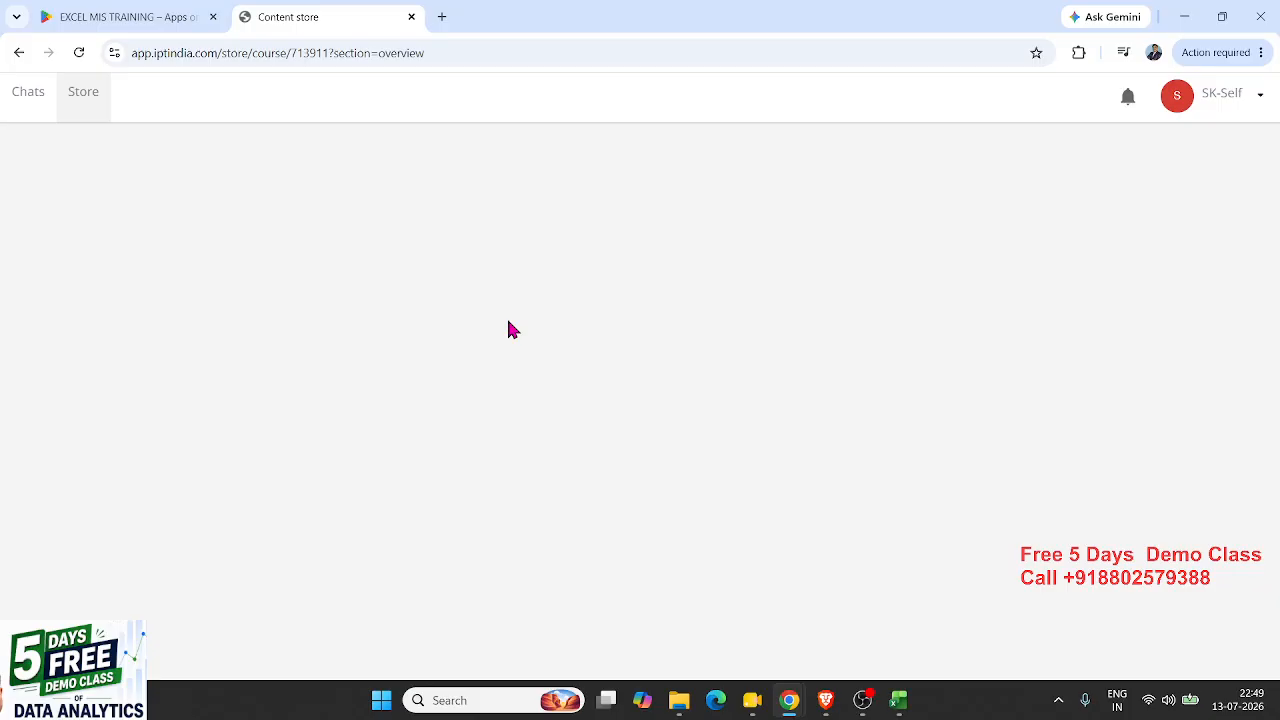
left_click(29, 57)
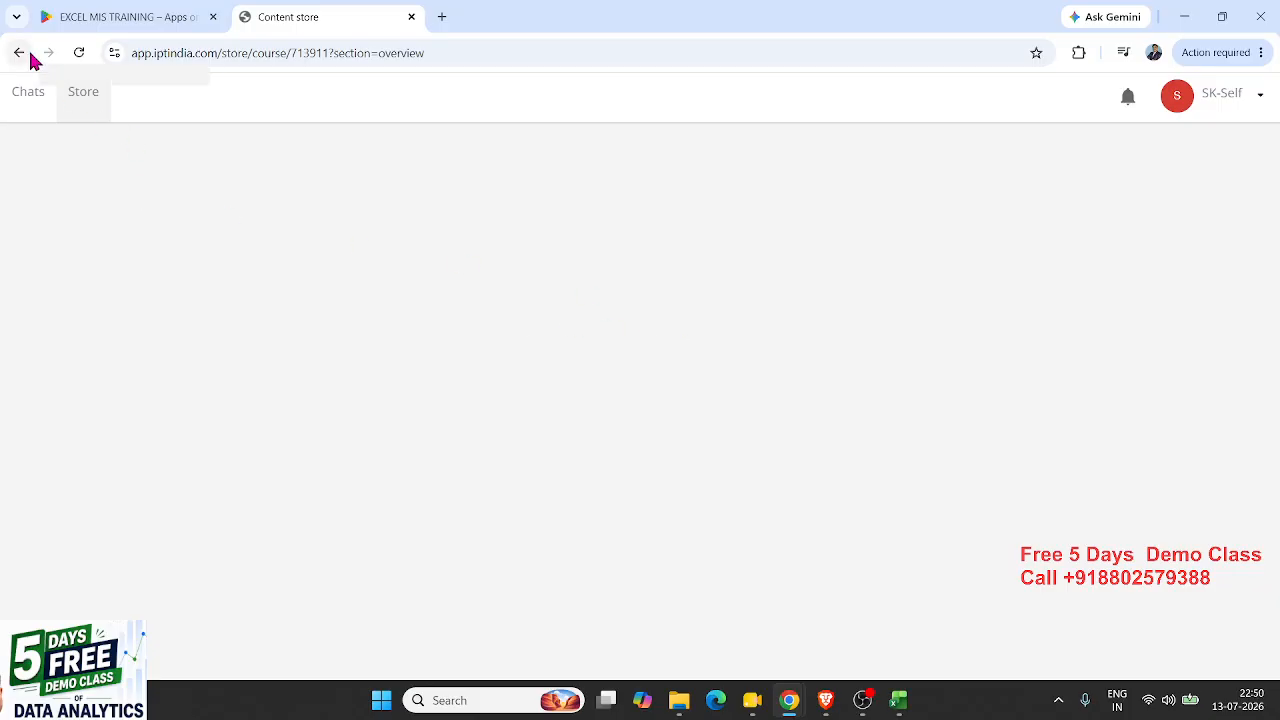
scroll(300, 290, "down", 4)
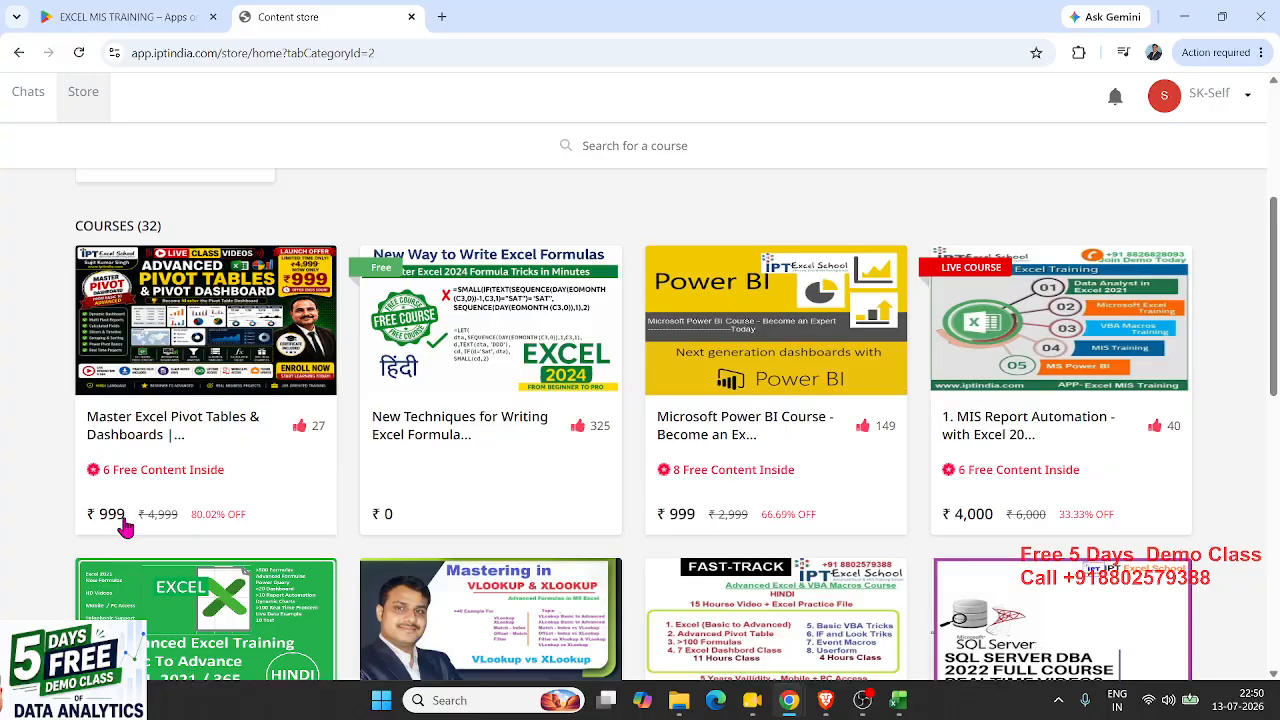
scroll(940, 490, "down", 6)
scroll(940, 490, "up", 7)
scroll(940, 490, "down", 7)
scroll(938, 492, "up", 9)
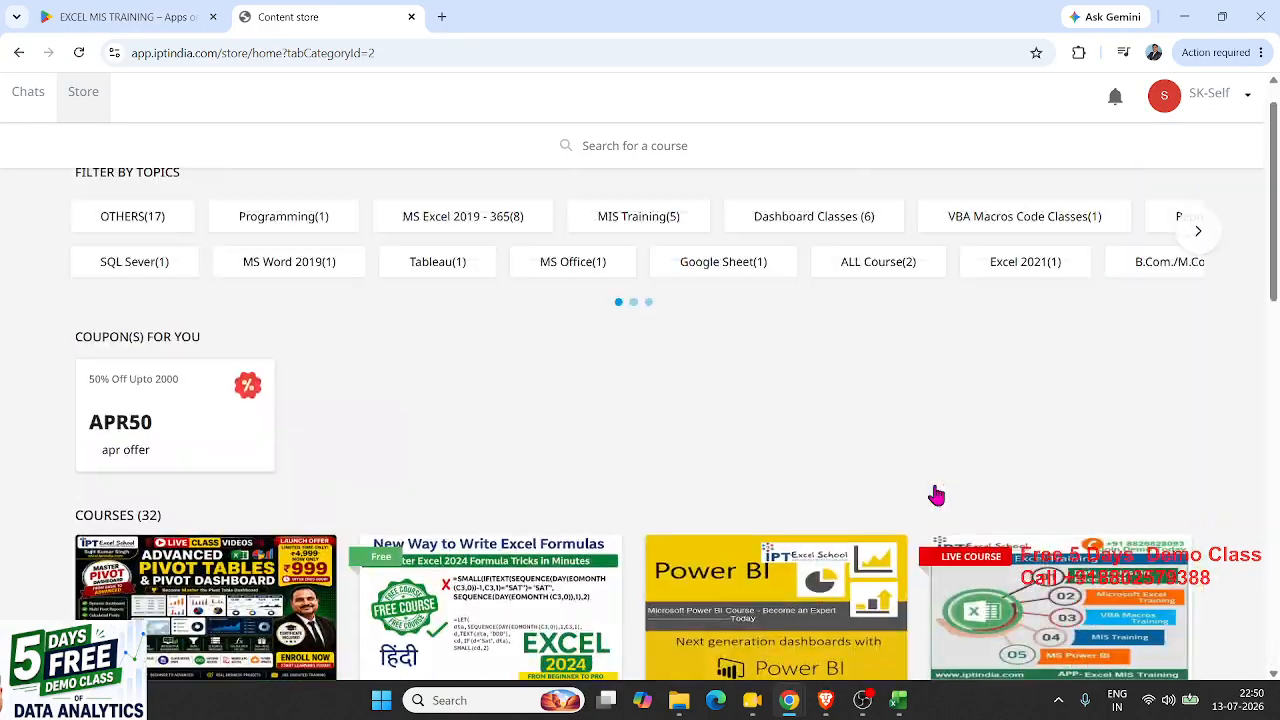
scroll(934, 491, "down", 3)
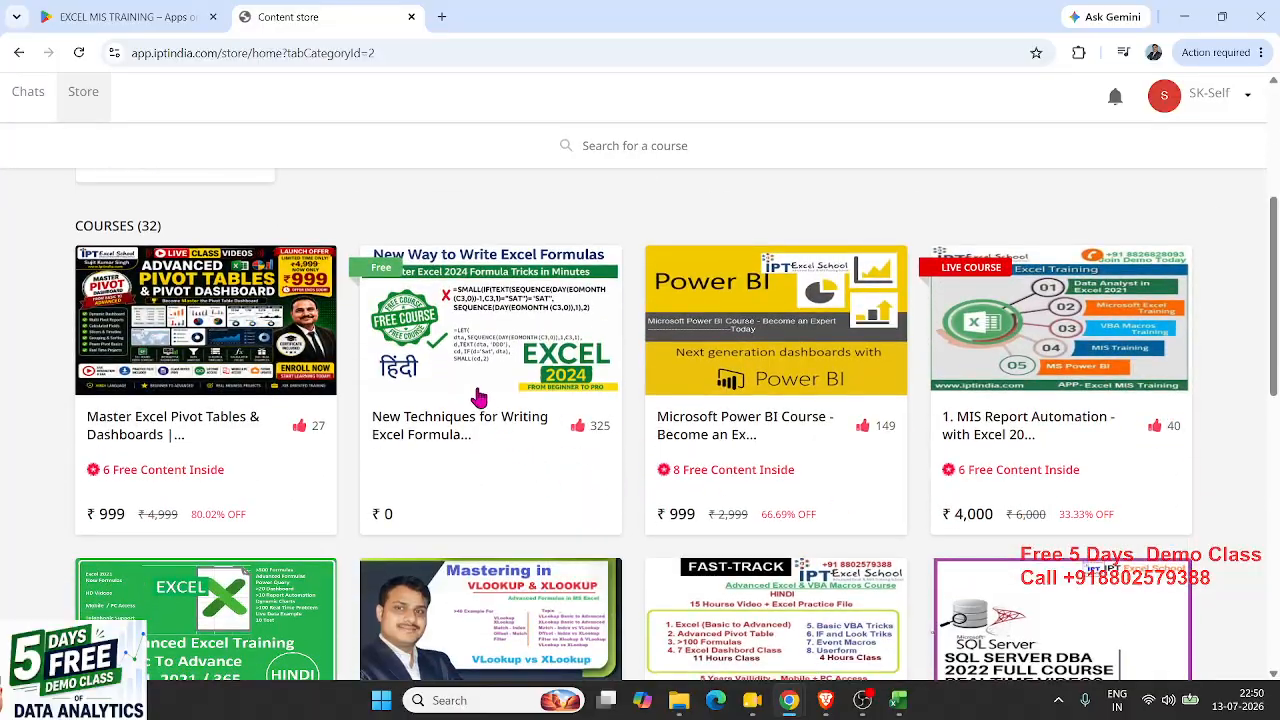
- Reopen the course, reload the stalled page, and scroll its Content list before returning to Excel
left_click(502, 352)
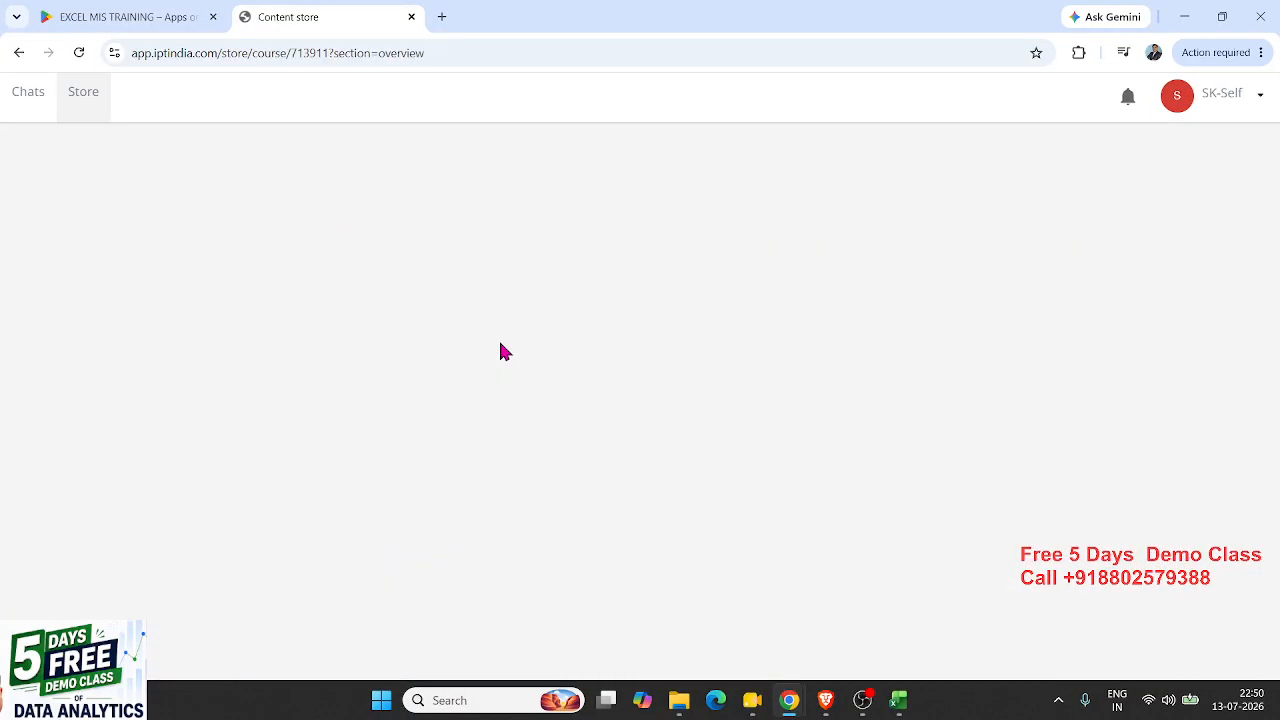
left_click(84, 57)
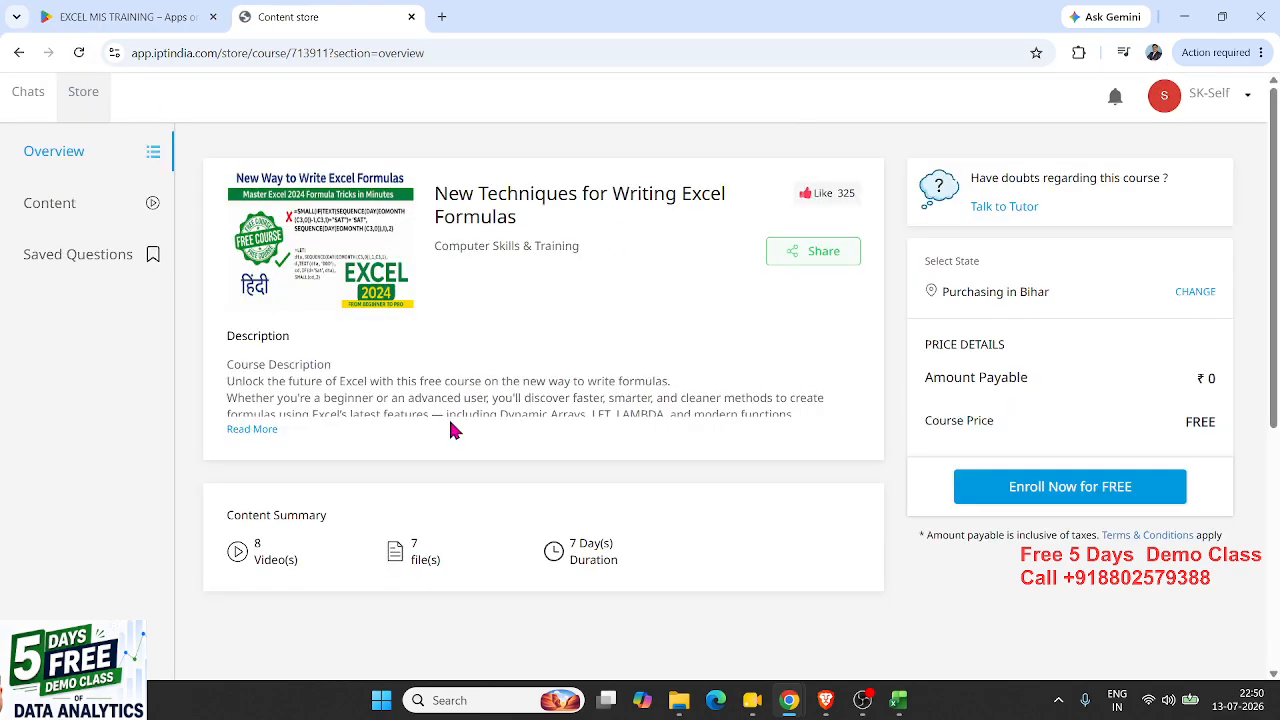
left_click(97, 203)
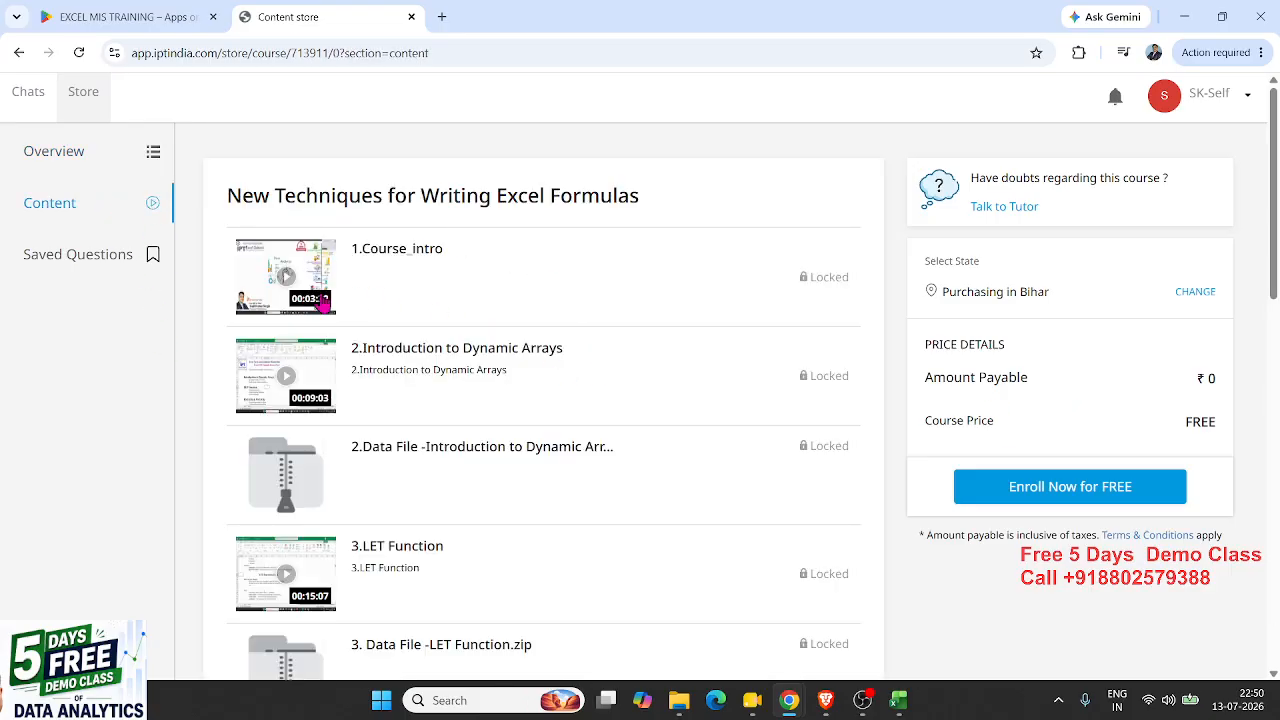
scroll(322, 318, "down", 3)
scroll(322, 318, "down", 6)
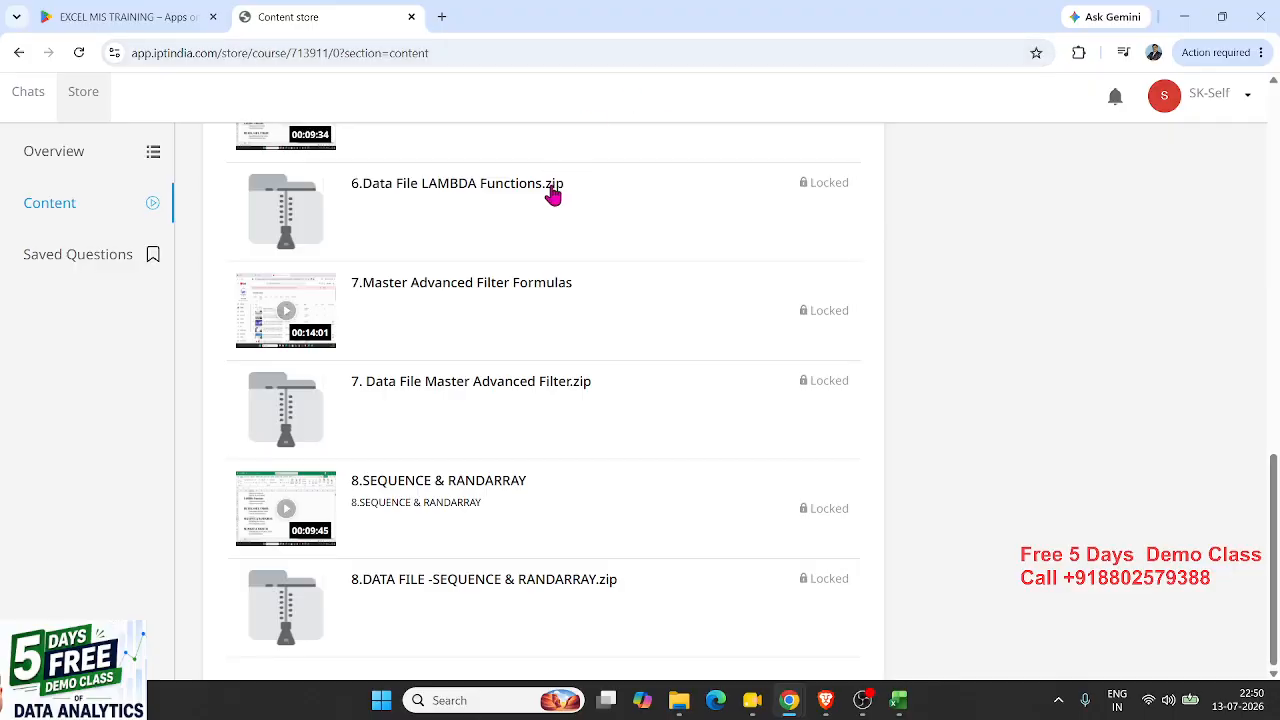
left_click(1180, 19)
- Search the start page for 'one' and open the Dashboard_One_formulas workbook
left_click(445, 478)
left_click(551, 317)
left_click(25, 54)
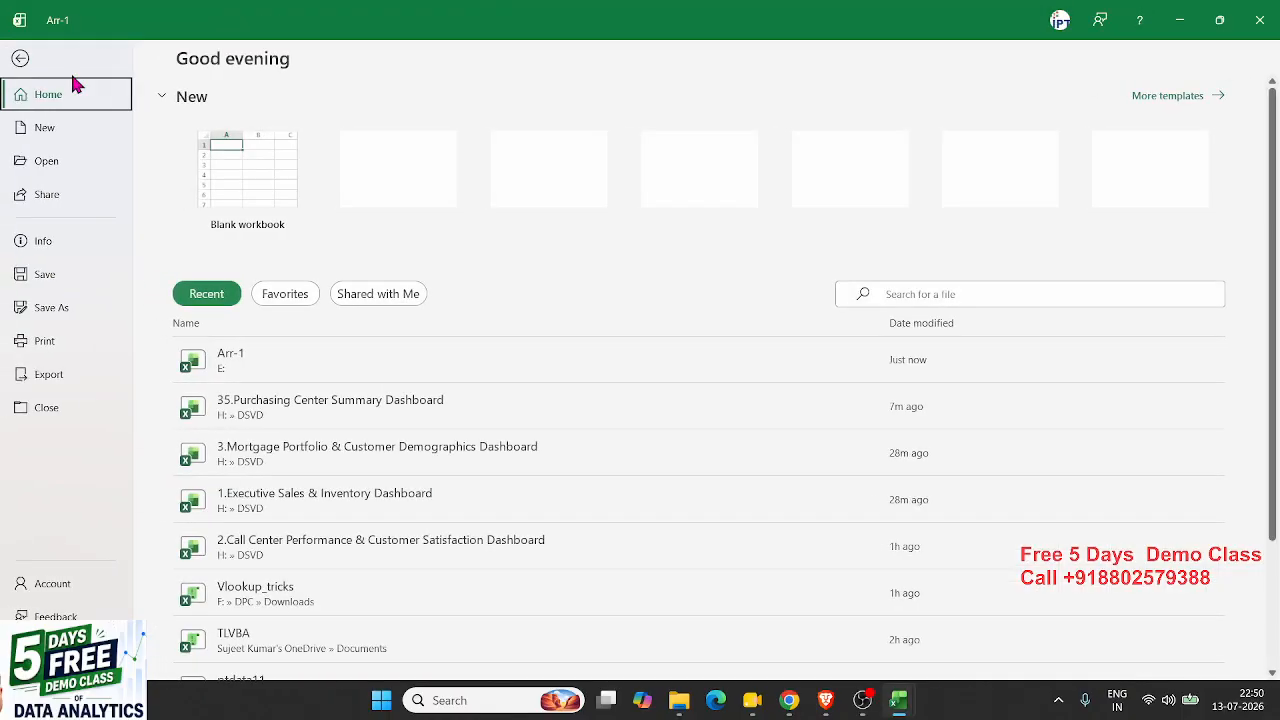
left_click(995, 299)
type("one")
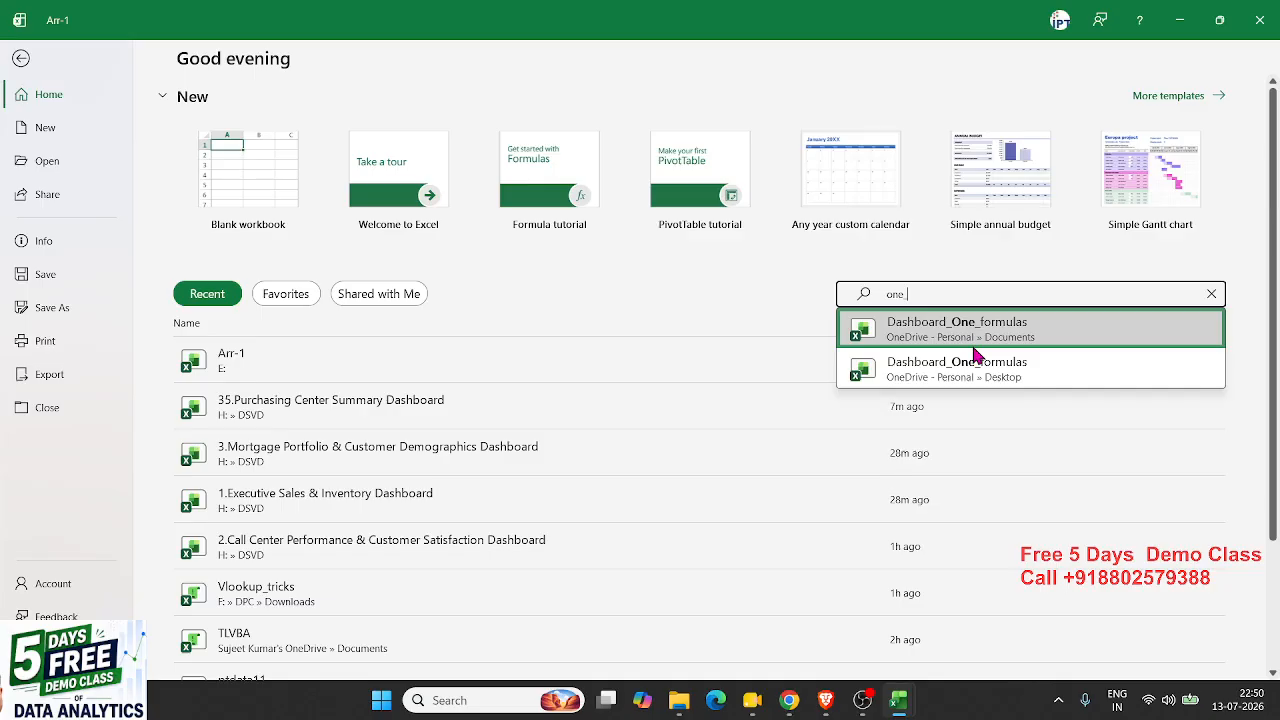
left_click(902, 334)
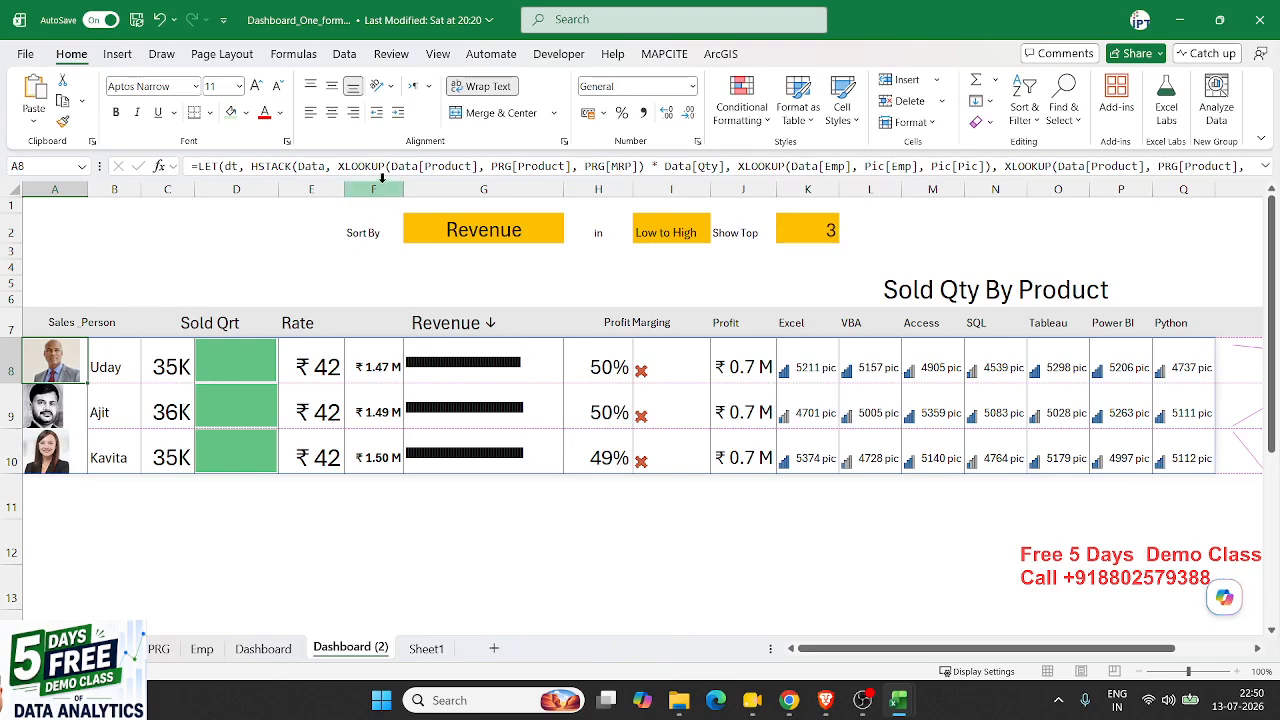
mouse_move(381, 178)
left_mouse_down()
mouse_move(380, 323)
mouse_move(399, 182)
left_mouse_up()
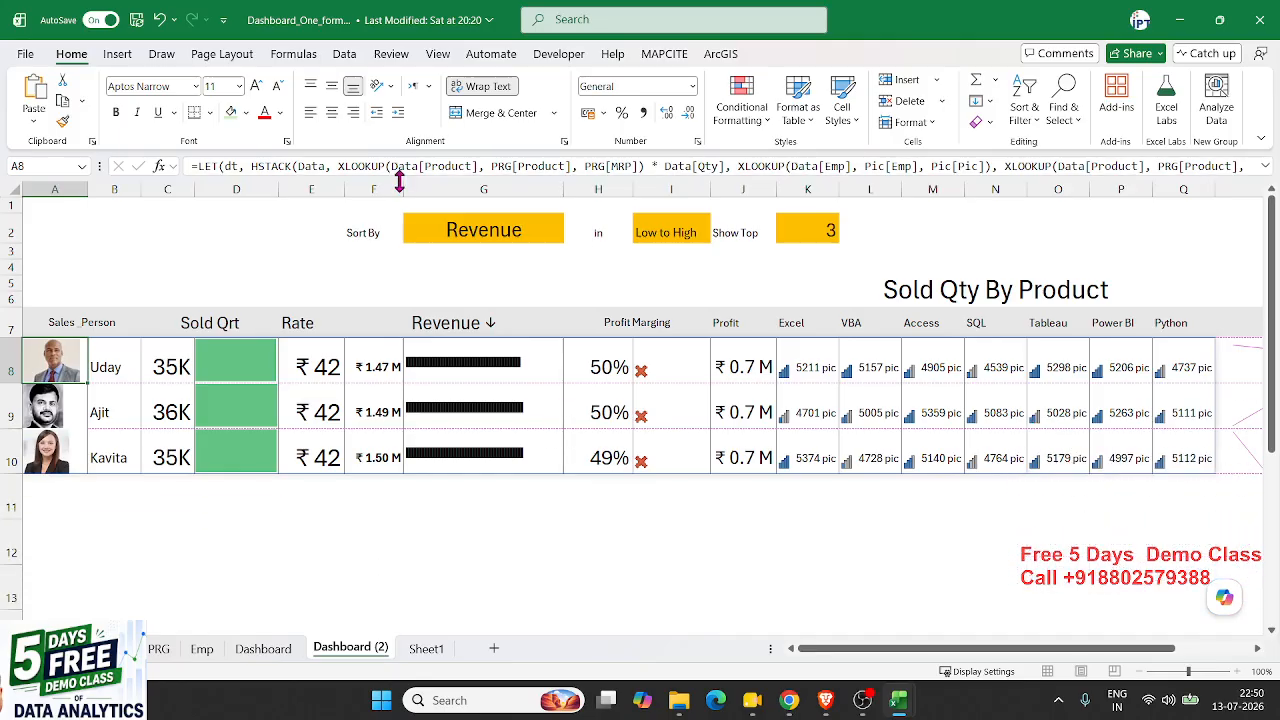
left_click(1170, 110)
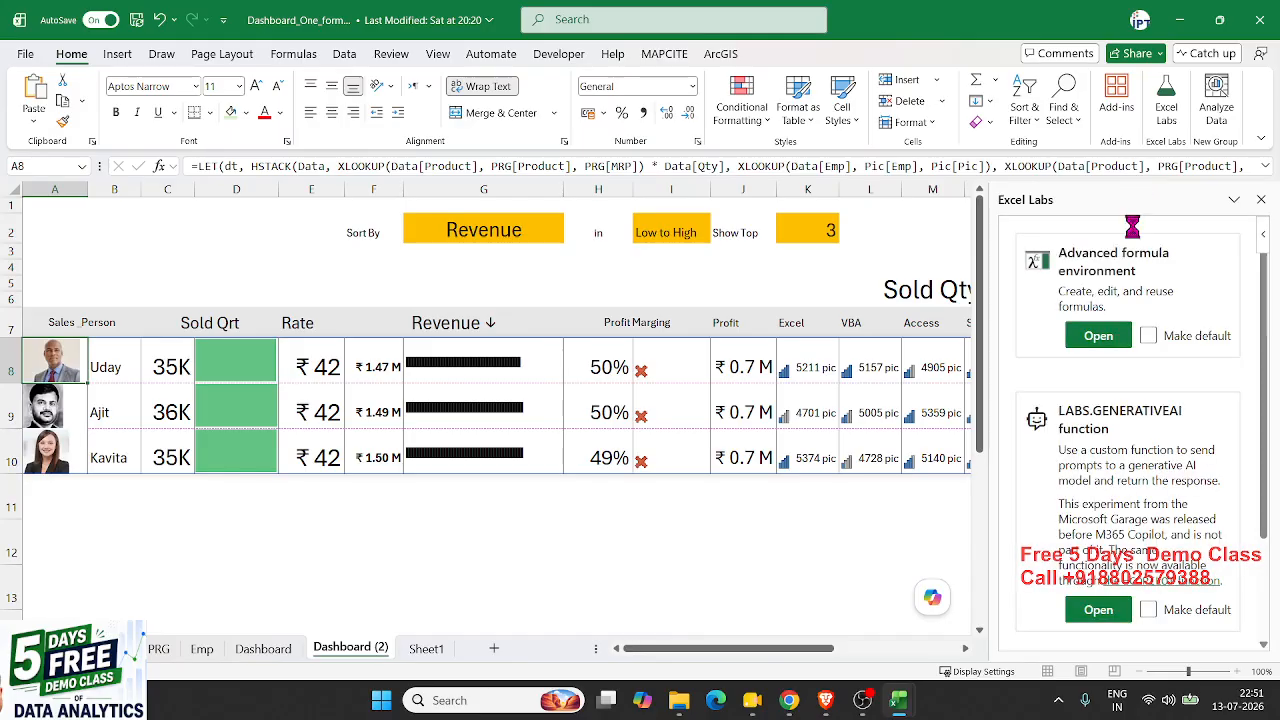
left_click(1088, 334)
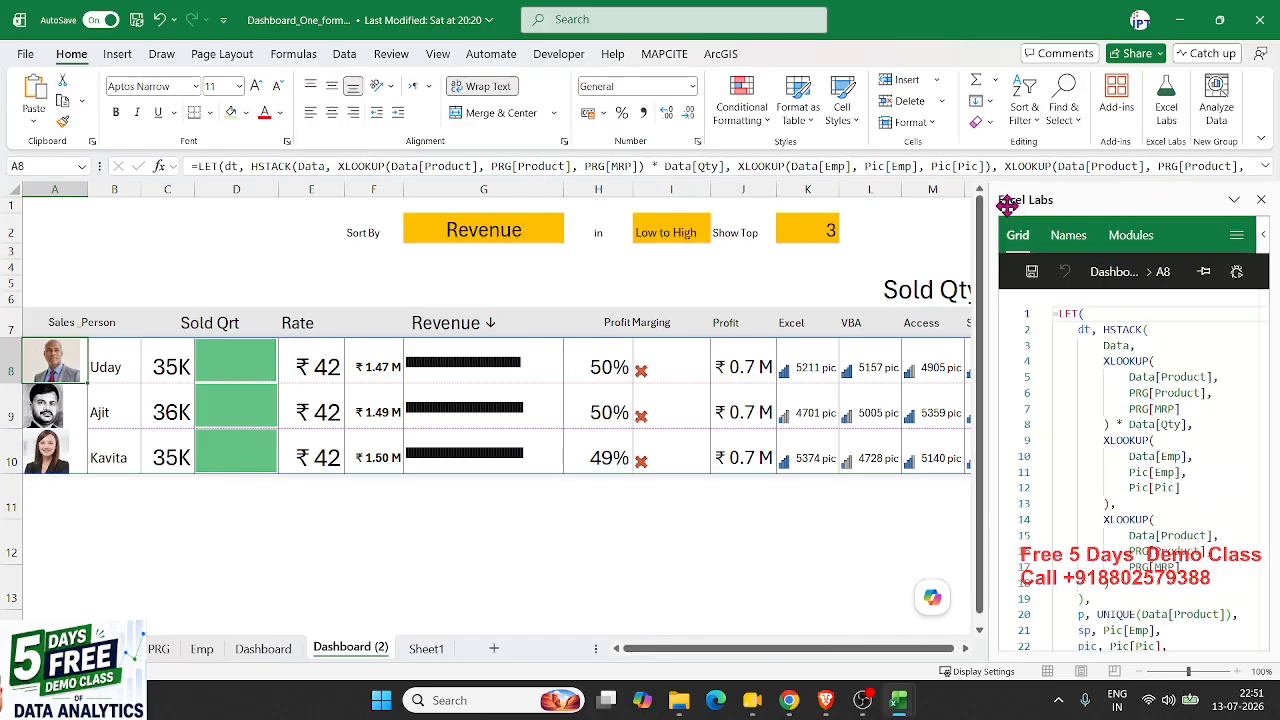
left_click_drag(1162, 198, 300, 68)
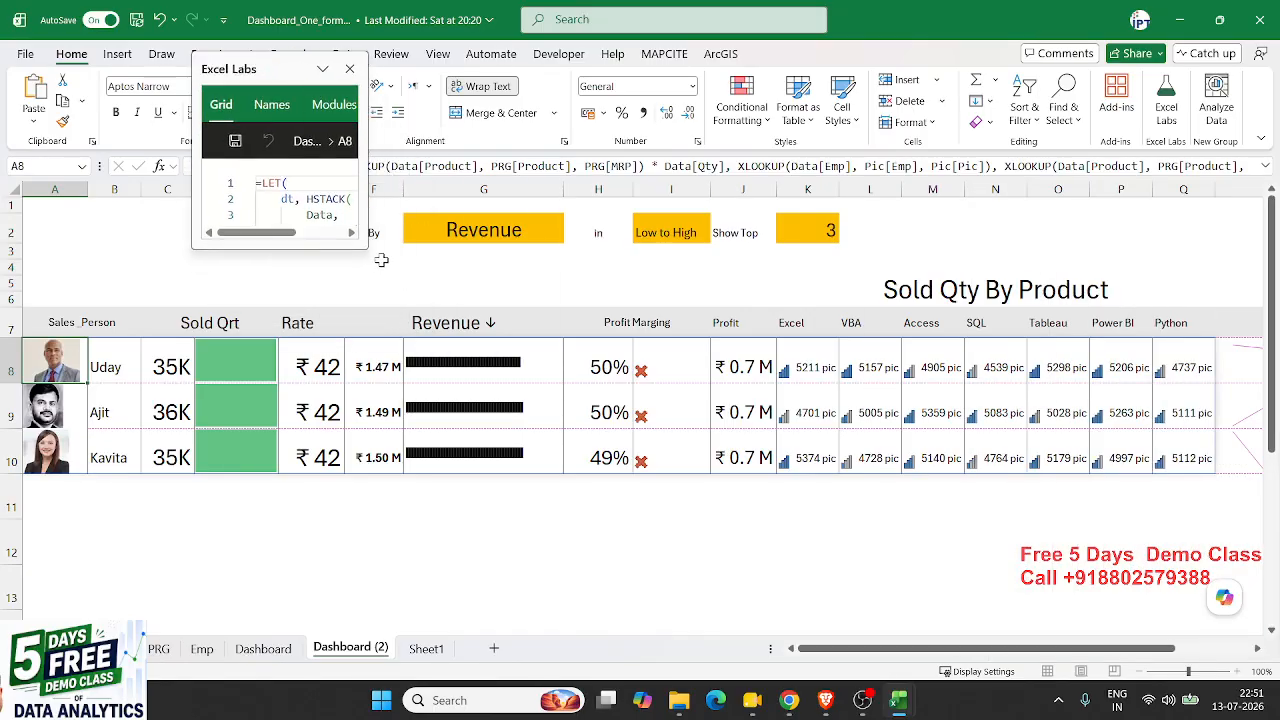
left_click_drag(366, 245, 811, 569)
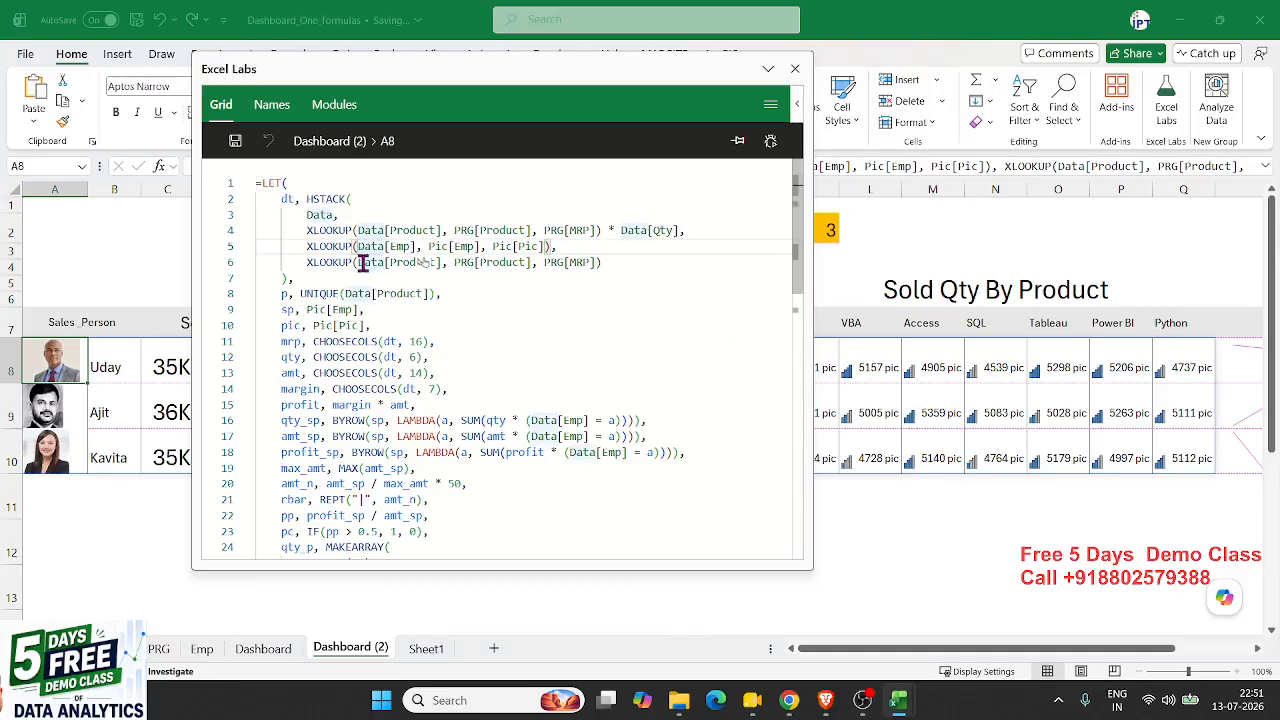
scroll(363, 270, "down", 5)
scroll(365, 265, "down", 7)
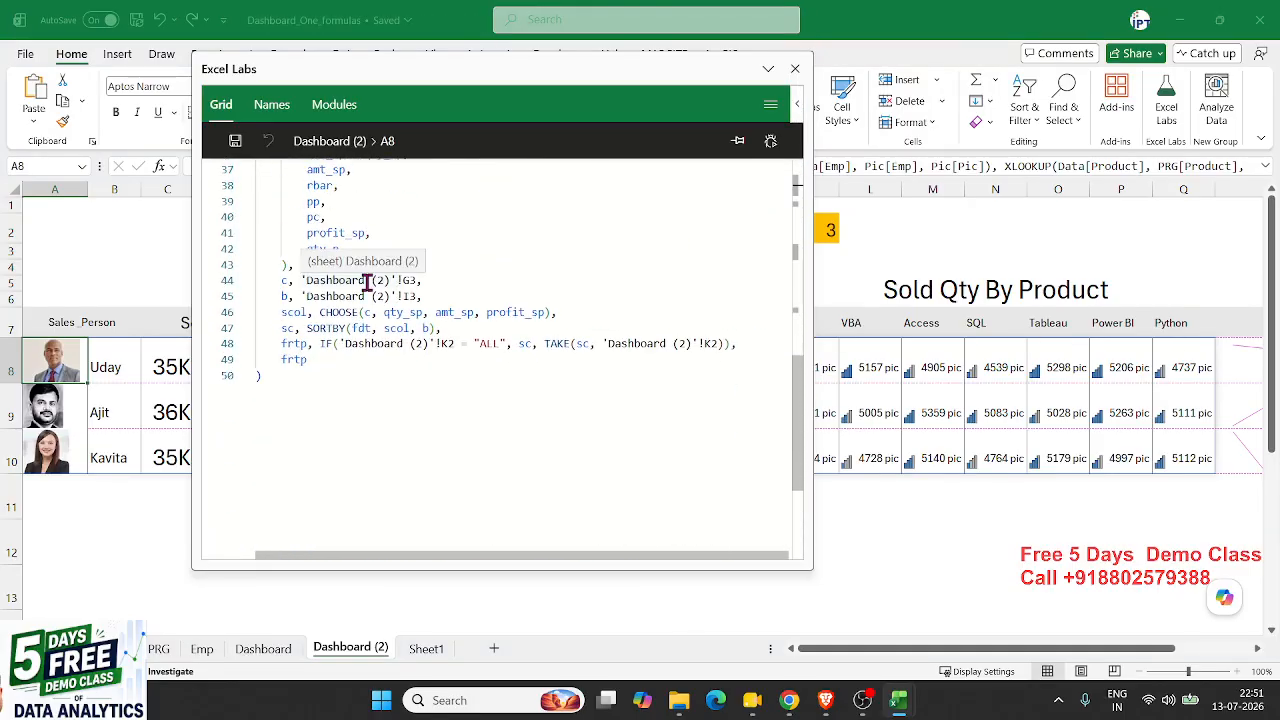
scroll(367, 283, "up", 3)
scroll(367, 283, "up", 7)
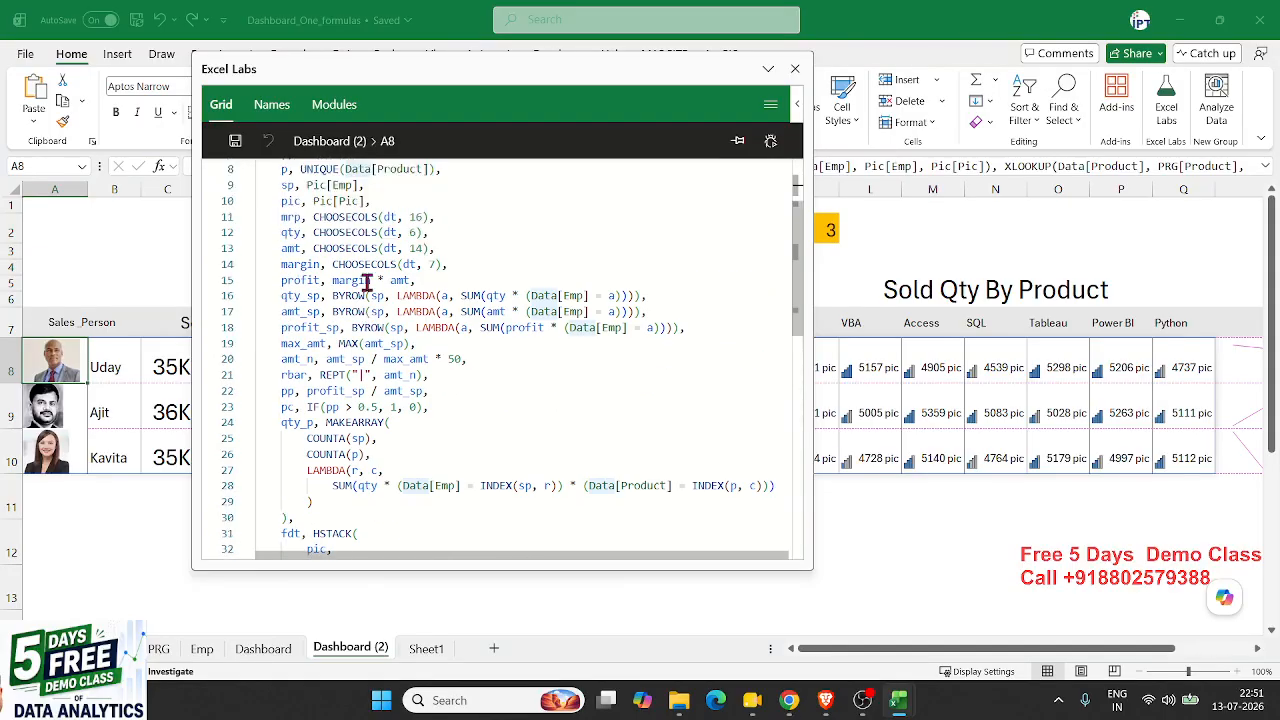
left_click(795, 68)
left_click(547, 530)
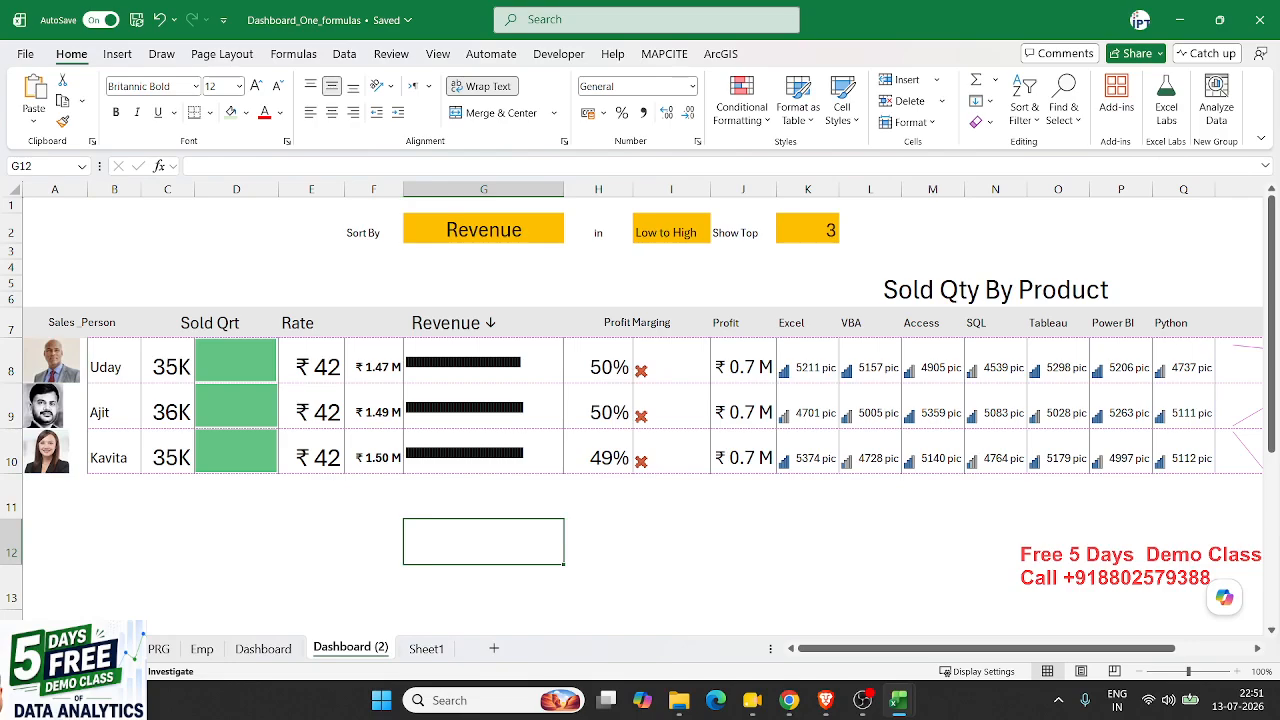
- Close Dashboard_One_formulas, switch to Book1, and look through Sheets 1–3
left_click(1259, 20)
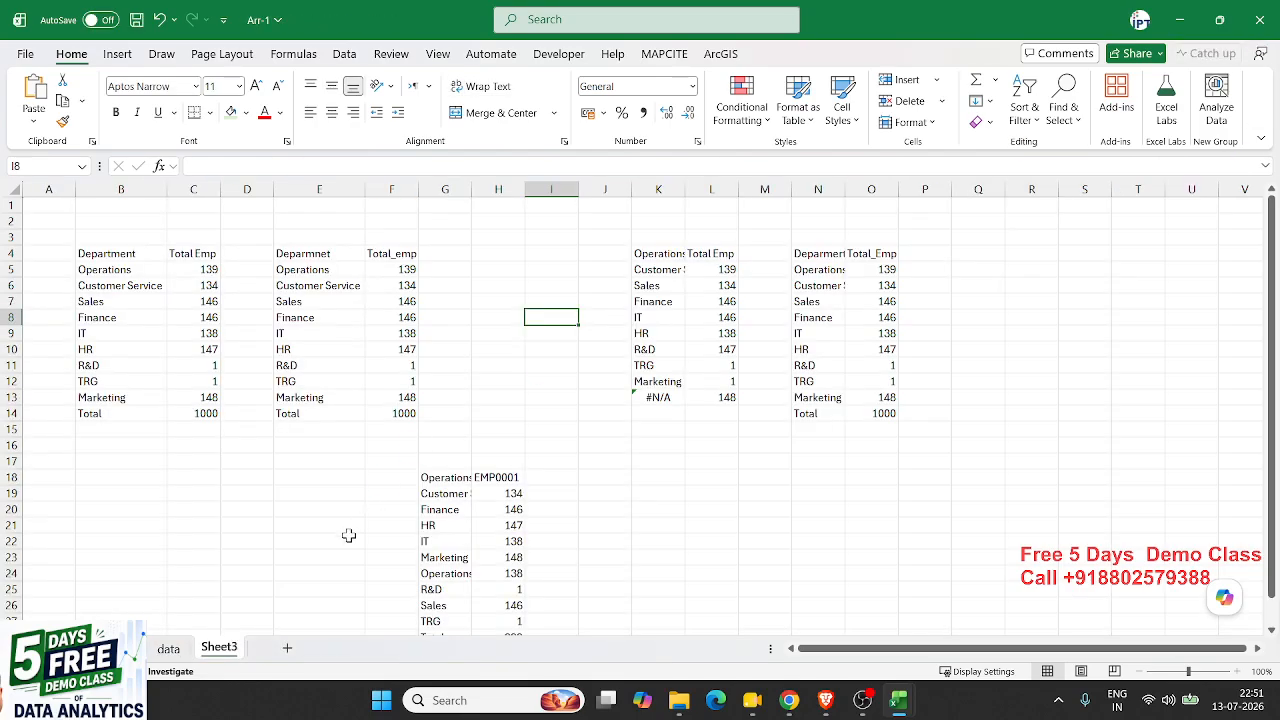
mouse_move(888, 693)
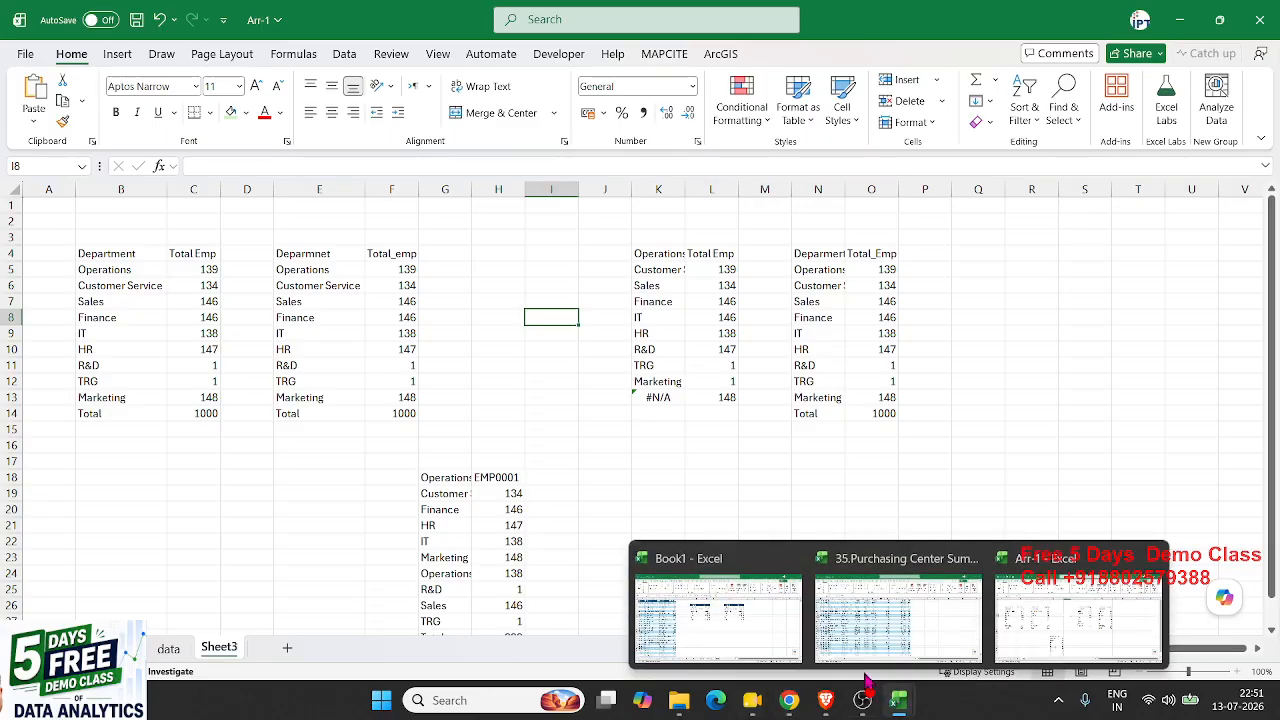
left_click(770, 642)
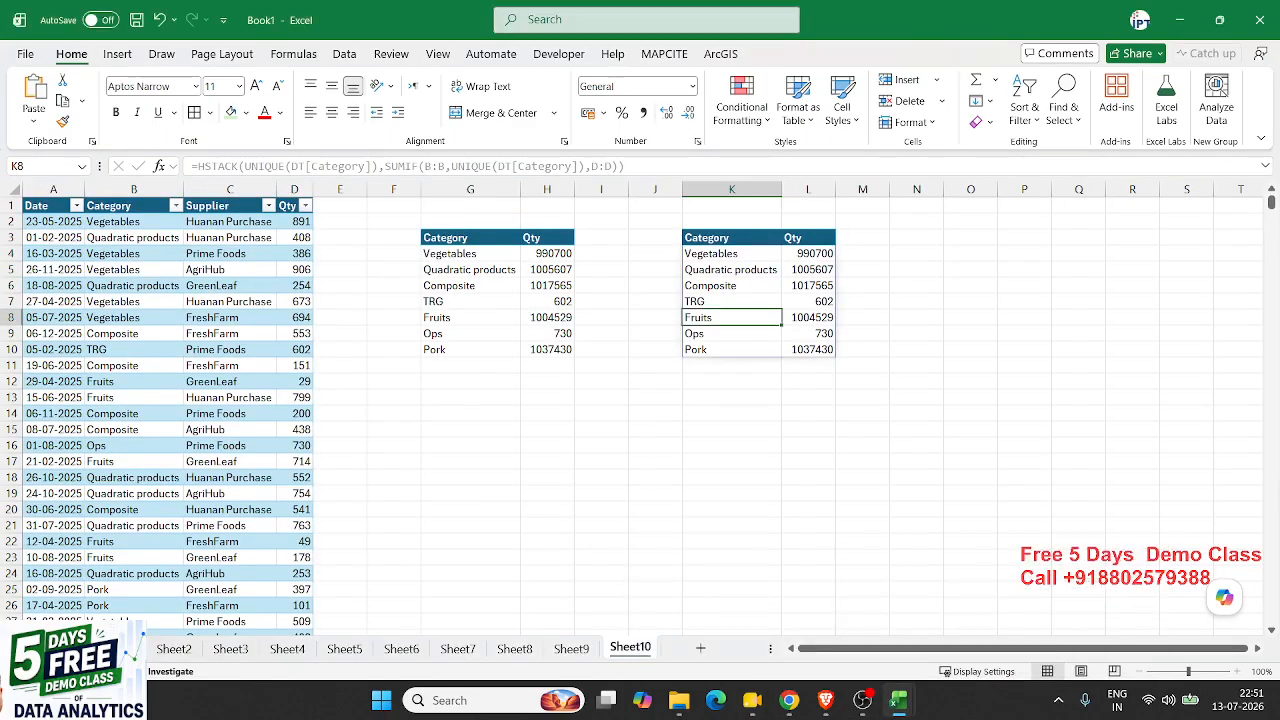
left_click(119, 649)
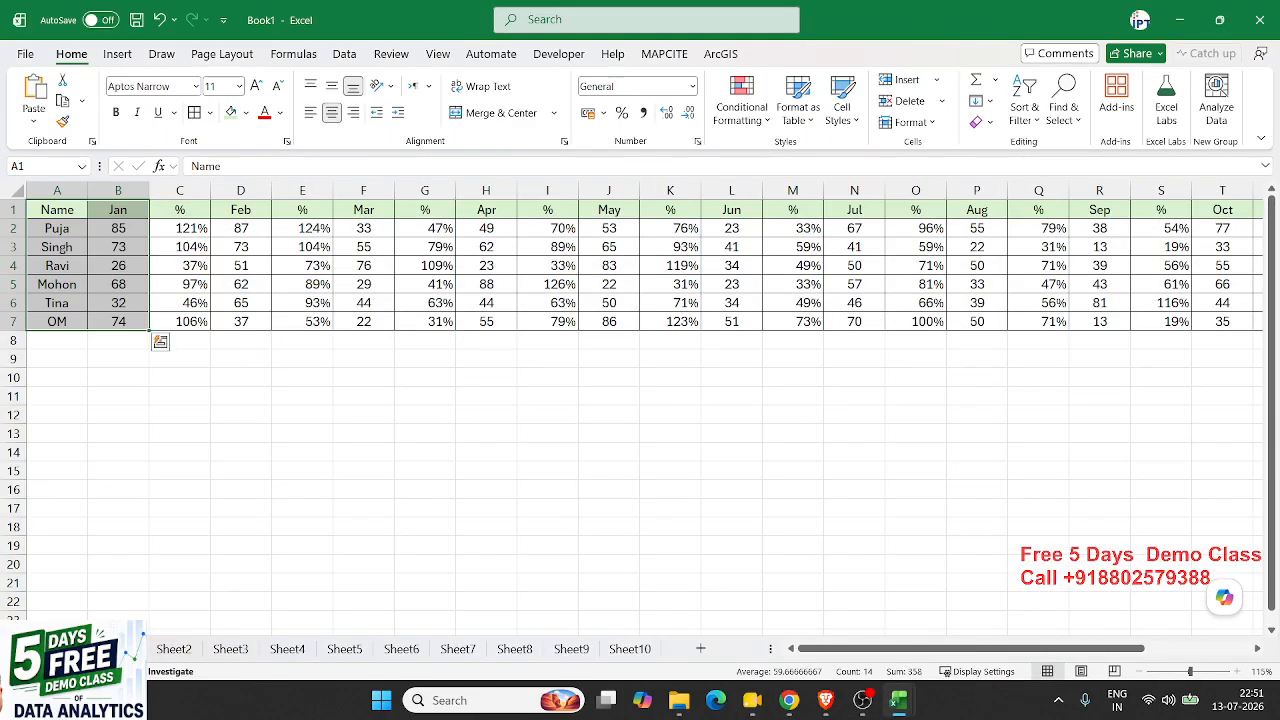
left_click(170, 648)
left_click(234, 652)
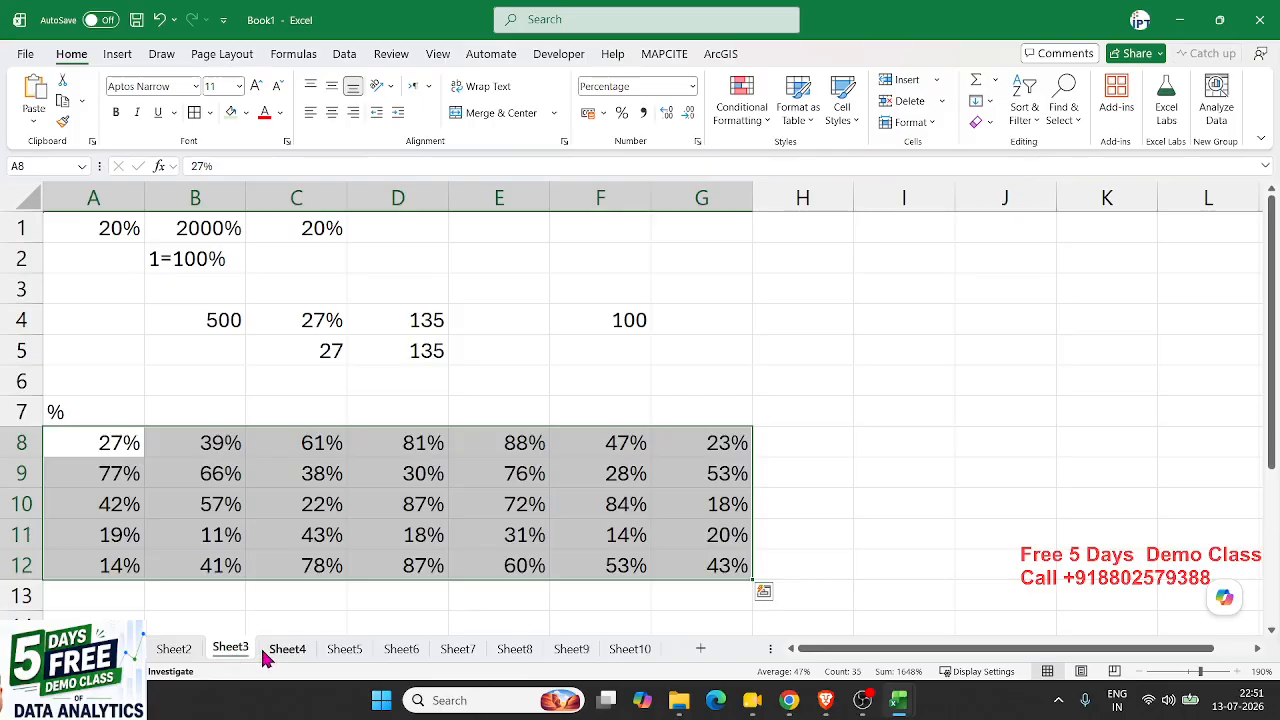
- Step through Sheets 4–9 with their charts and tables, ending on Sheet10's category summaries
left_click(268, 652)
left_click(471, 410)
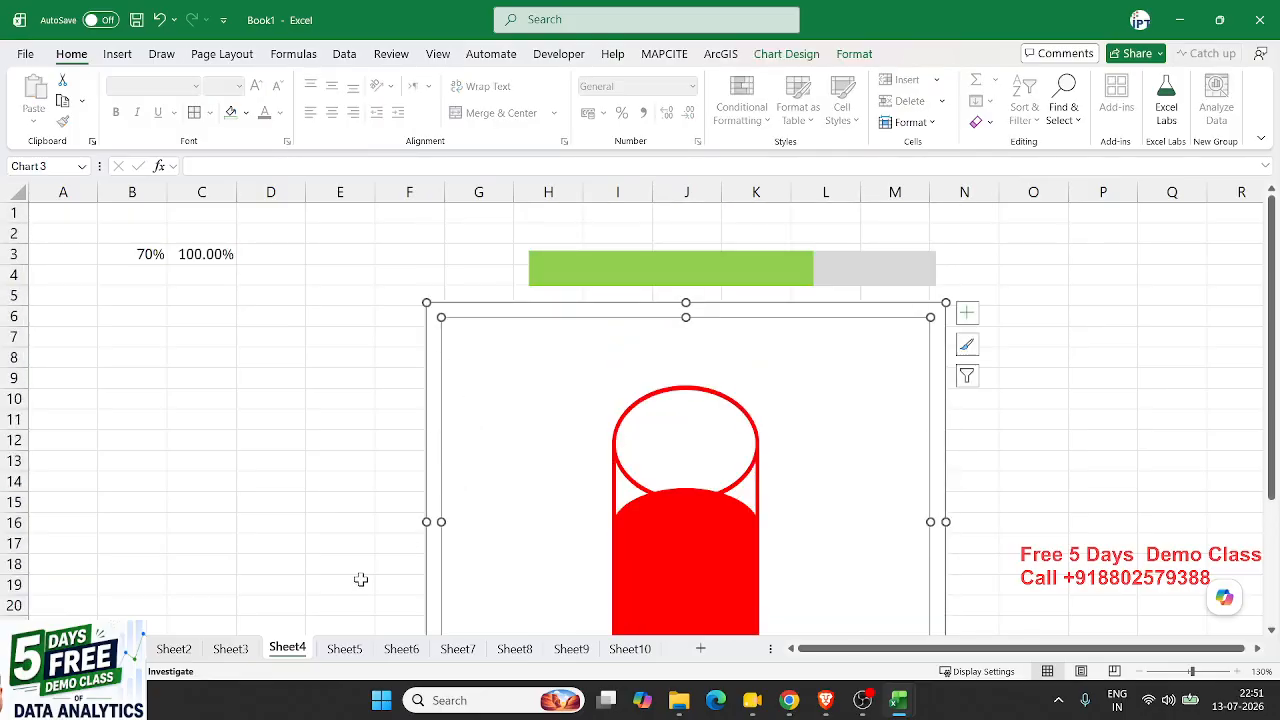
left_click(350, 652)
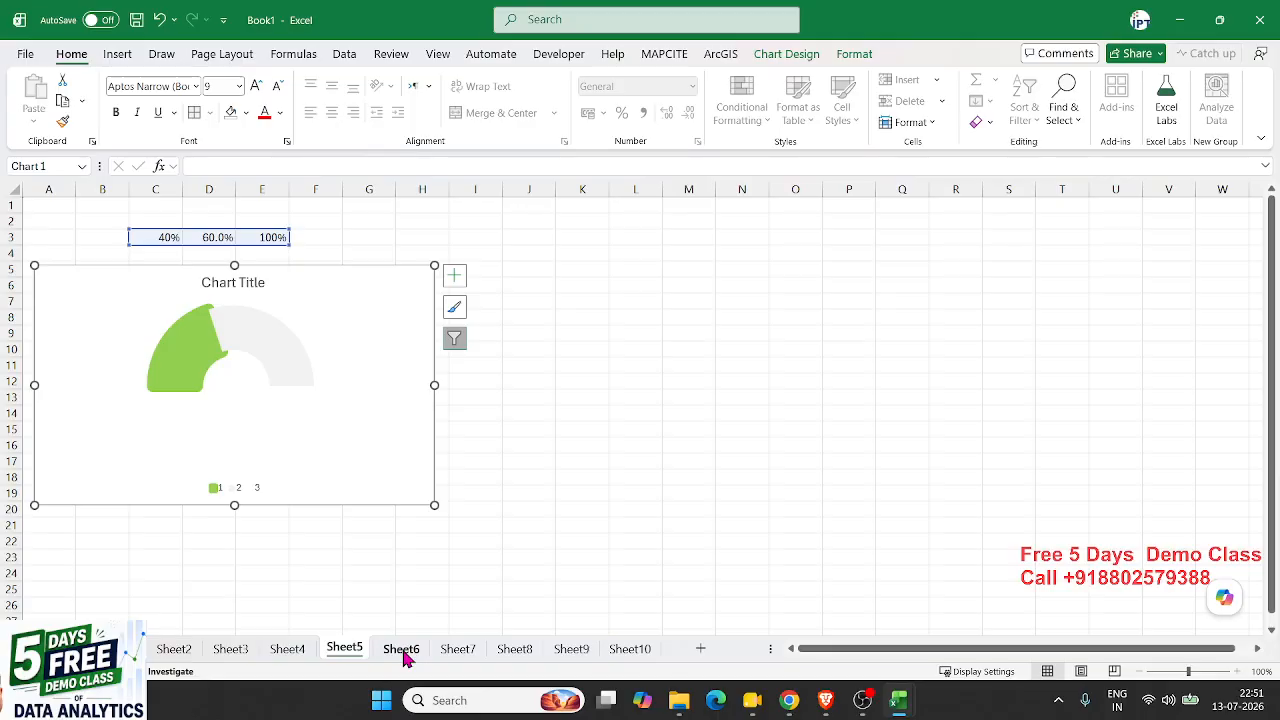
left_click(401, 651)
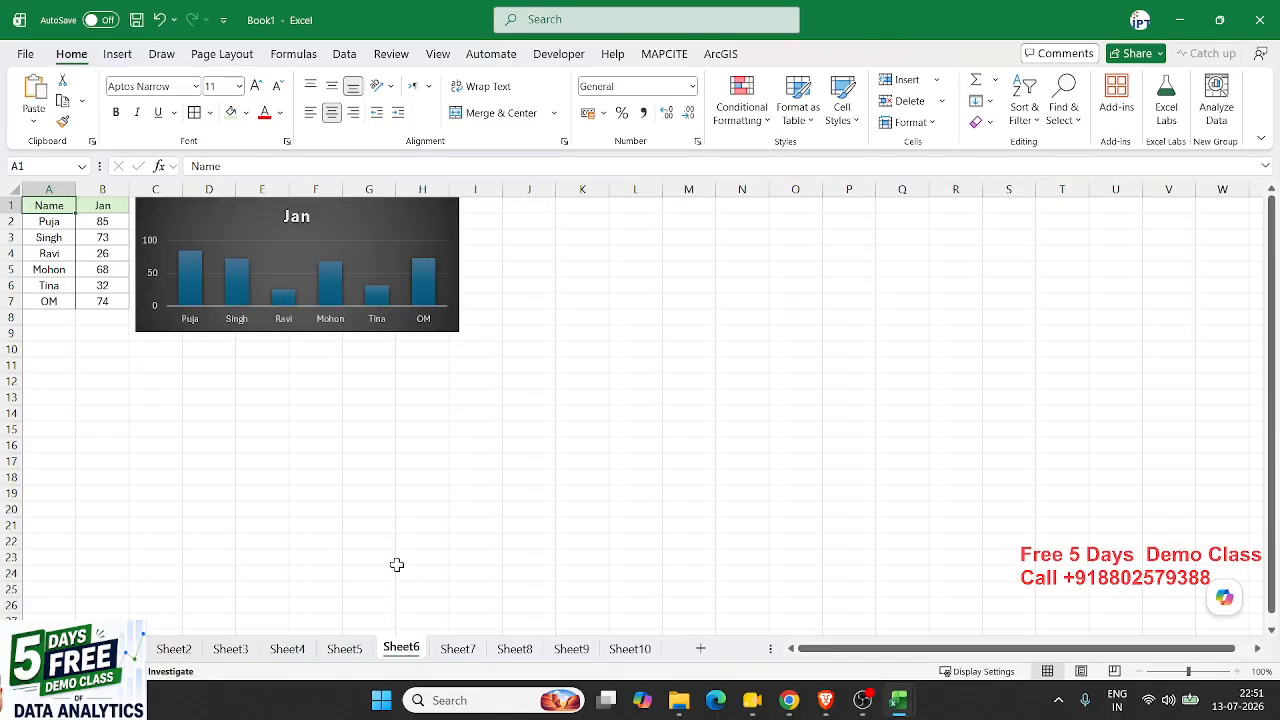
key("ctrl+Page_Down")
key("ctrl+Page_Up")
key("ctrl+Page_Down")
key("ctrl+Page_Up")
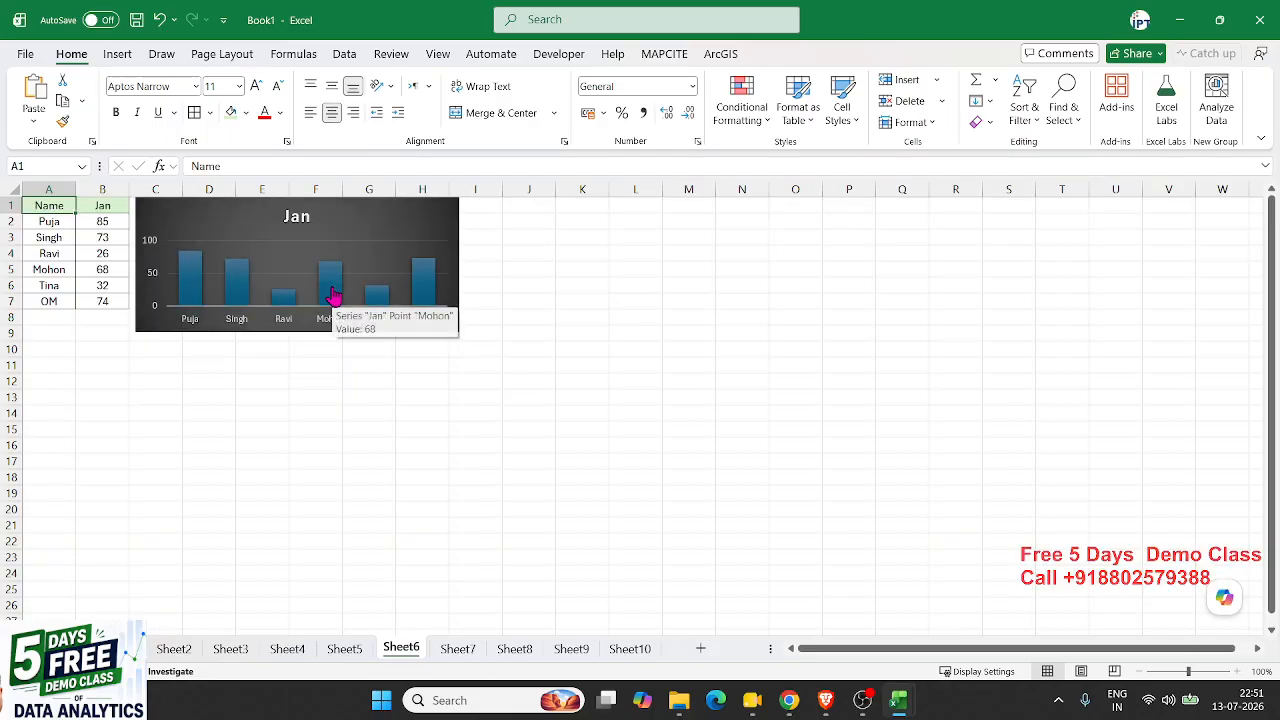
left_click(472, 660)
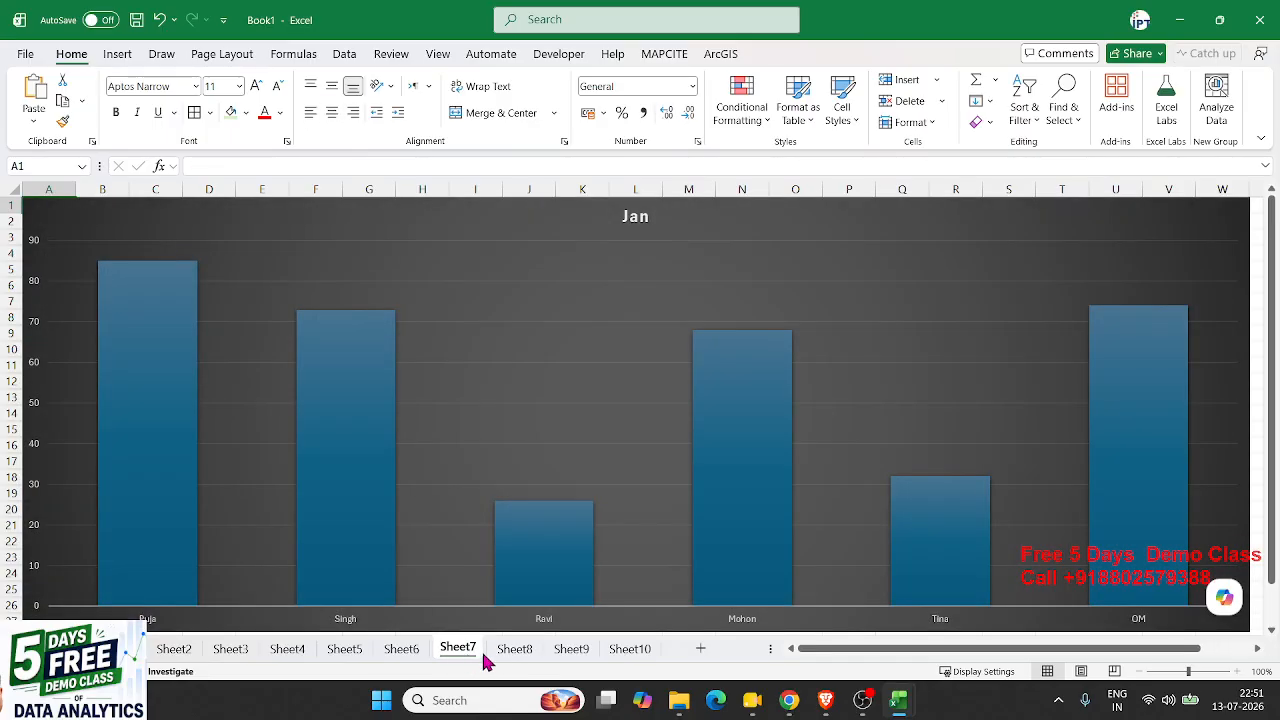
left_click(495, 660)
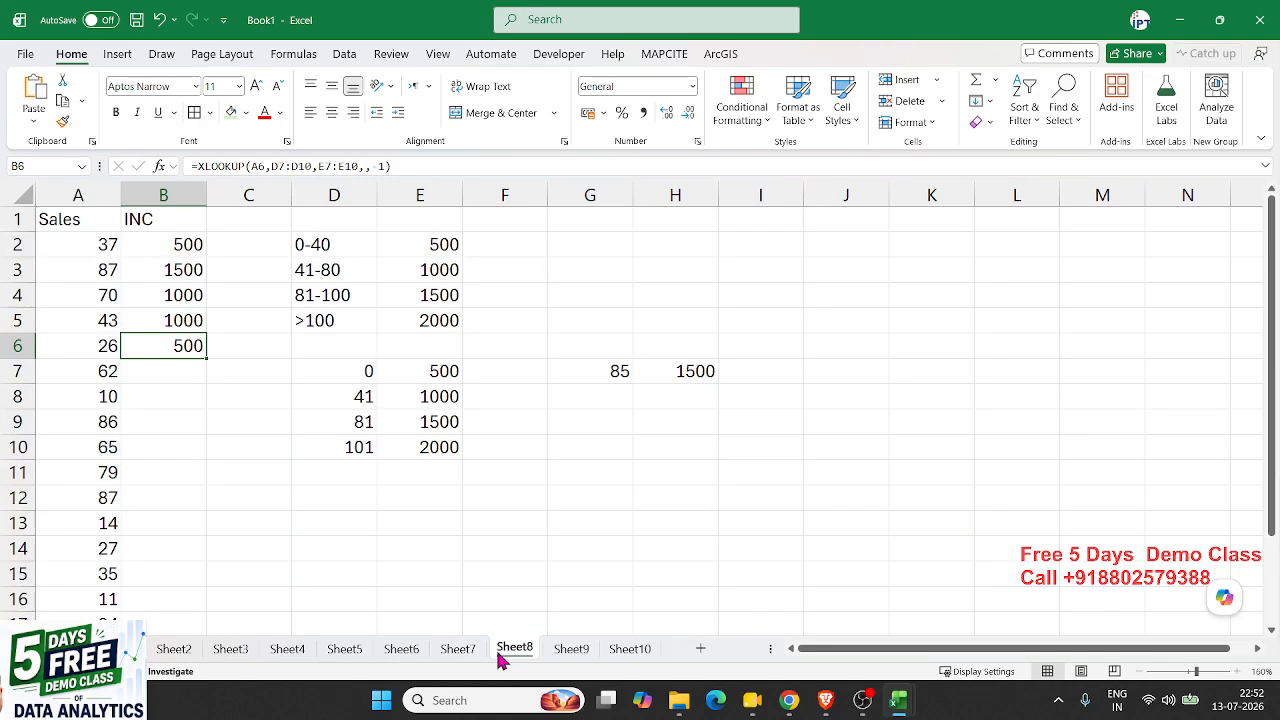
left_click(552, 652)
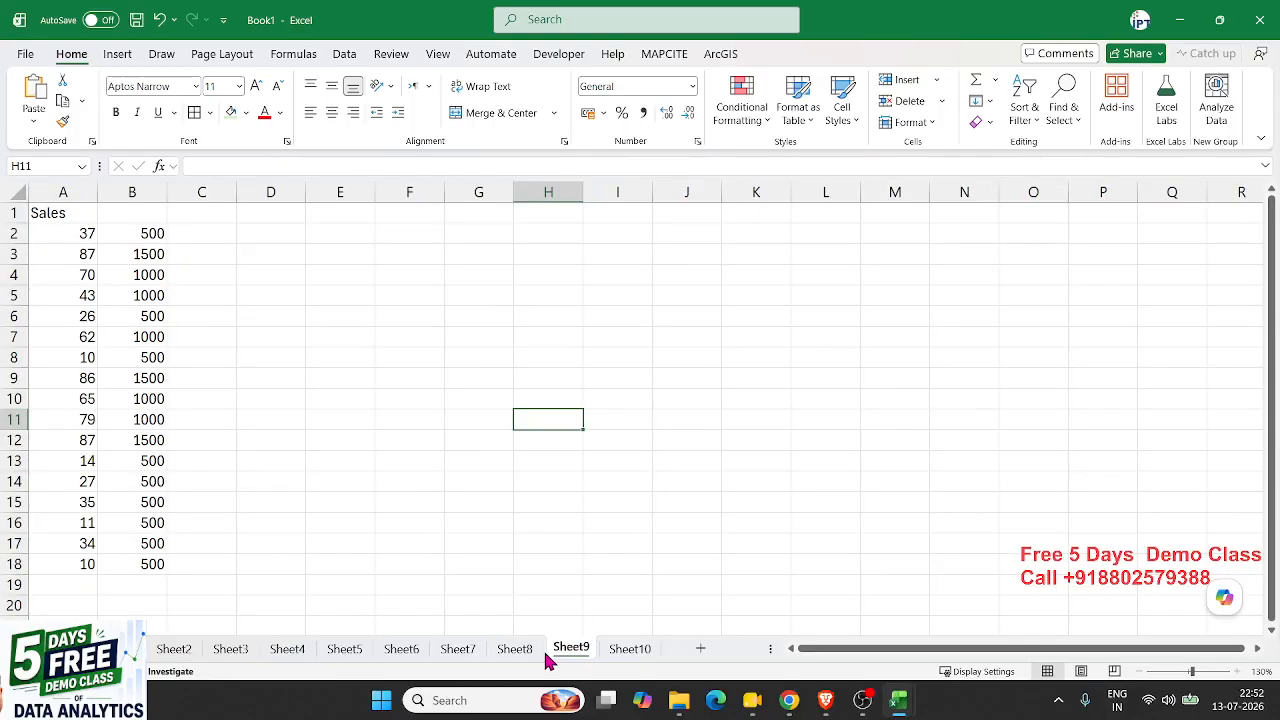
left_click(615, 648)
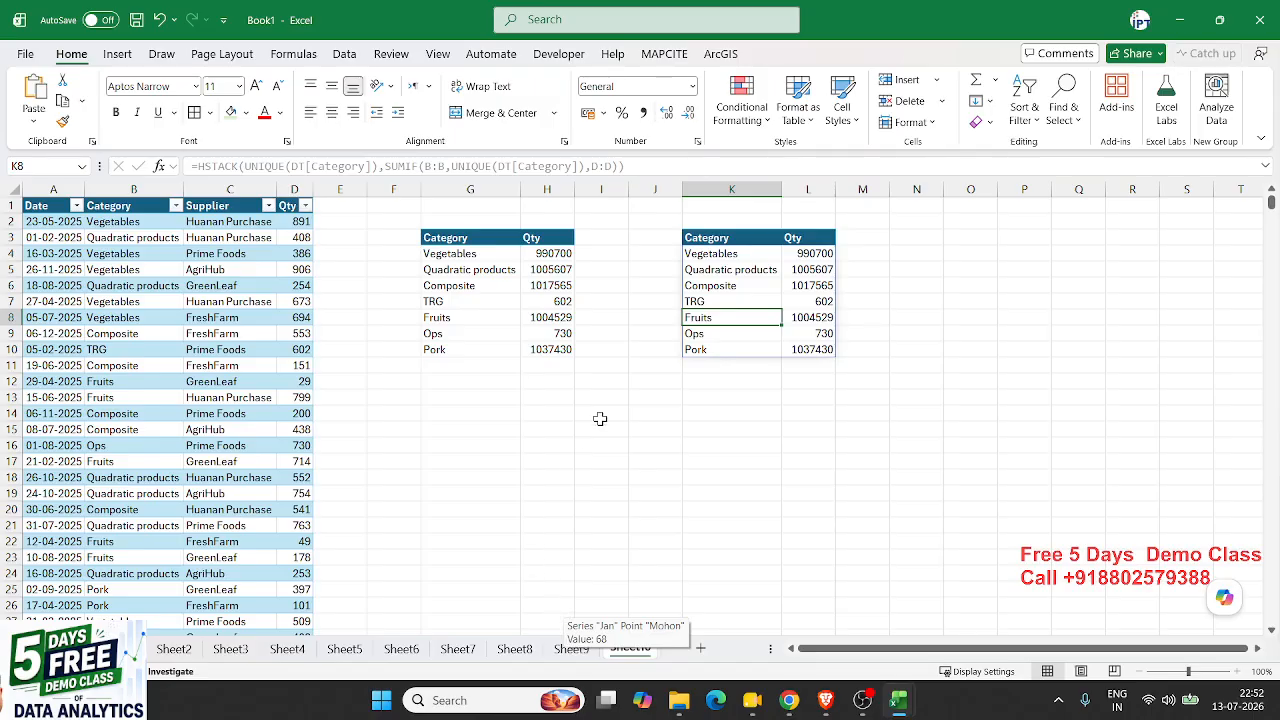
left_click(720, 256)
left_click_drag(725, 260, 828, 352)
left_click(643, 490)
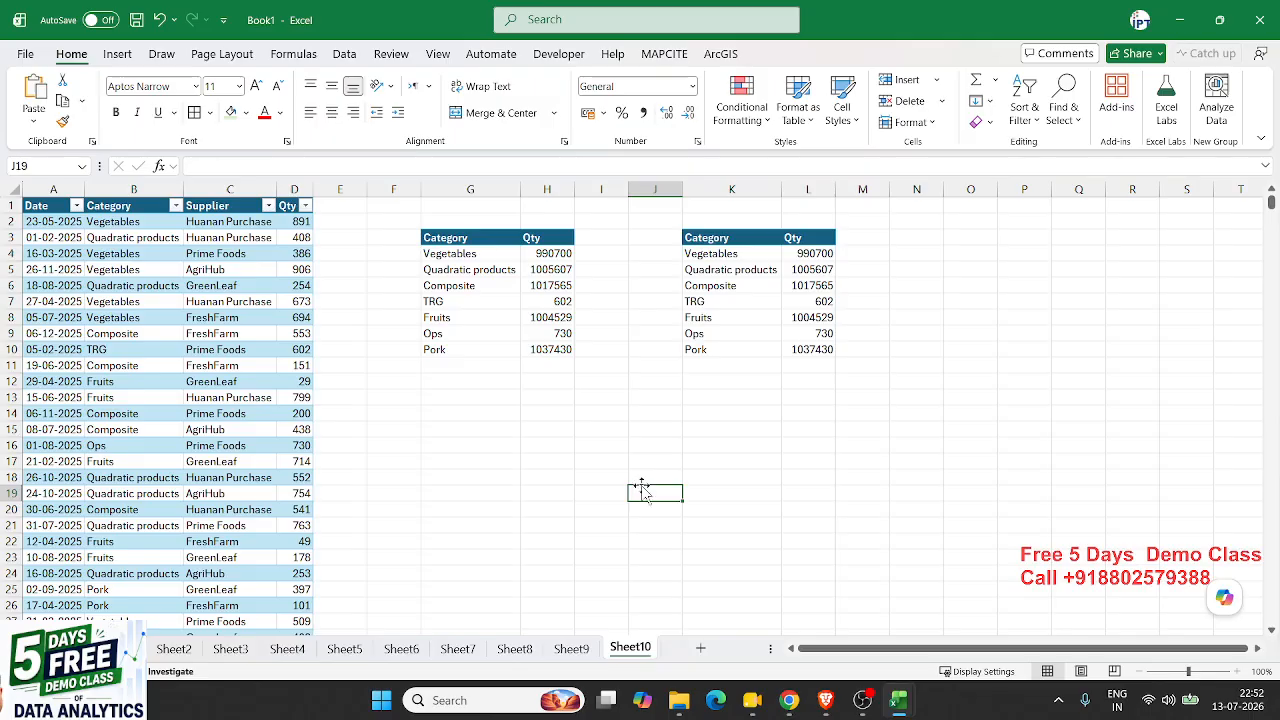
mouse_move(862, 700)
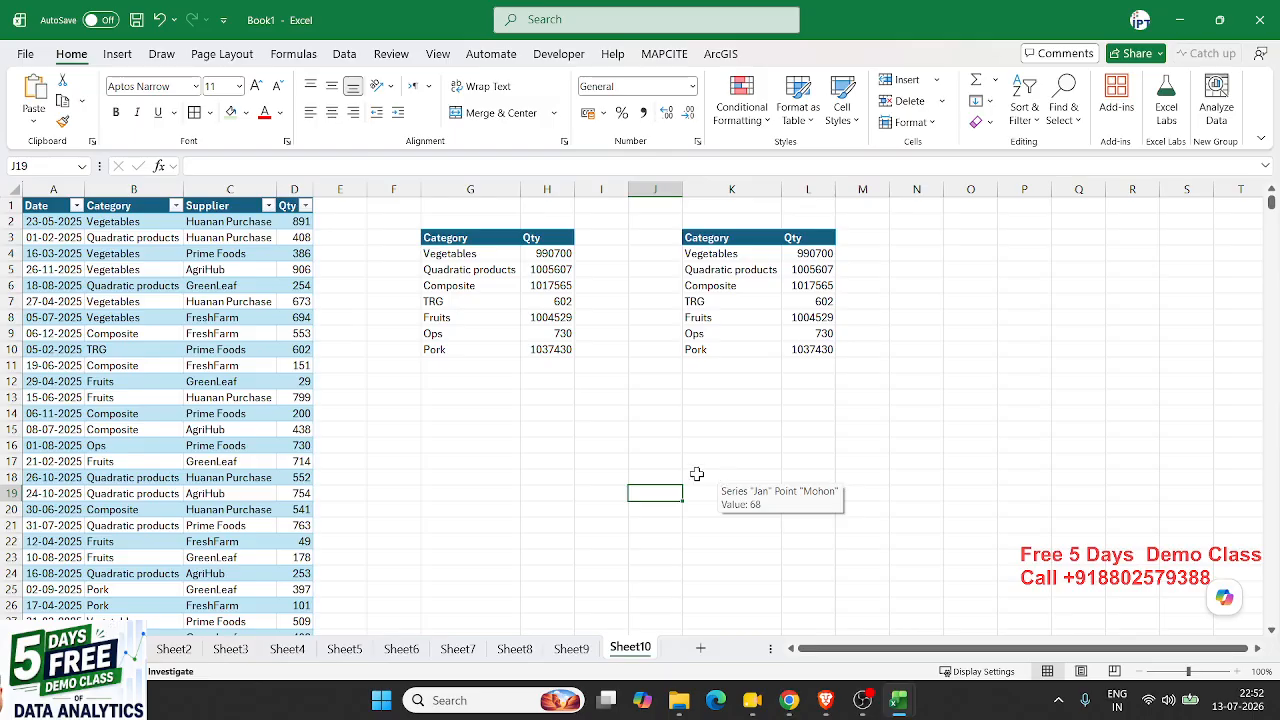
left_click(862, 700)
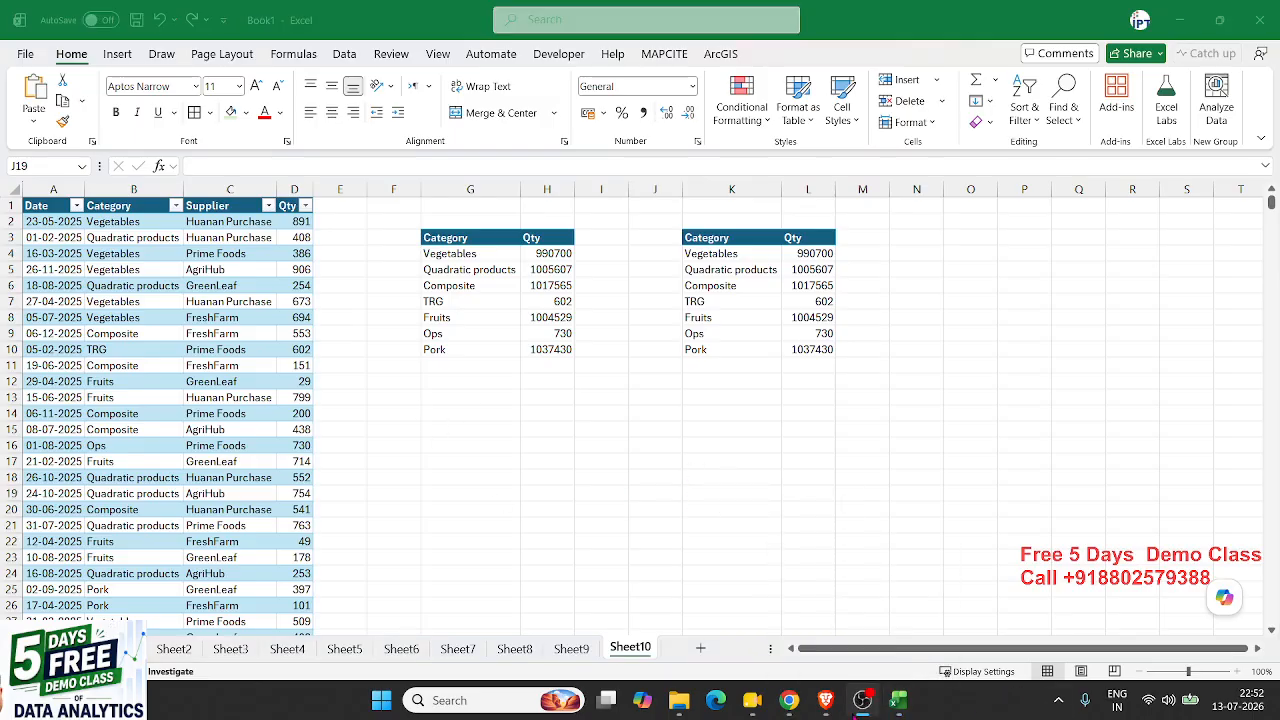